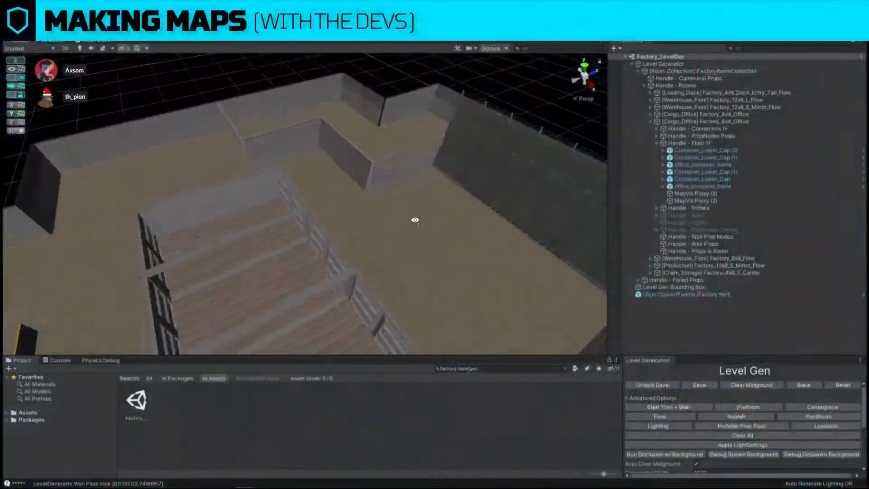
Delete three of the four yellow cl_Office_Container_Wall_1x1 panels from the upper end wall of the stacked cargo office.
{"action": "right_click_drag", "start_coordinate": [413, 217], "coordinate": [402, 232]}
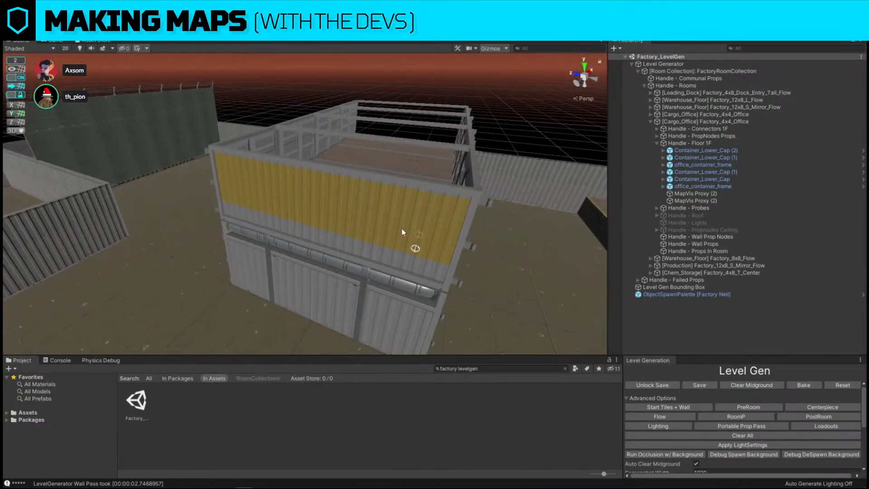
{"action": "left_click", "coordinate": [402, 232]}
{"action": "key", "text": "Delete"}
{"action": "left_click", "coordinate": [257, 186]}
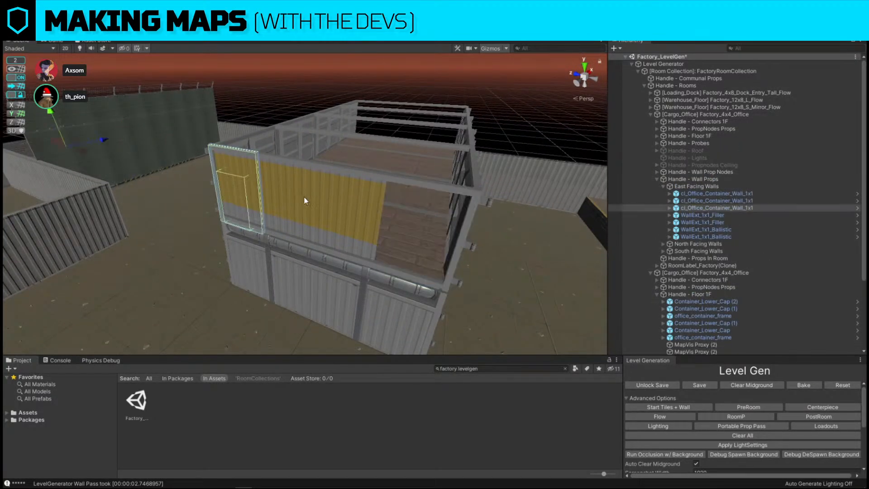
{"action": "key", "text": "Delete"}
{"action": "left_click", "coordinate": [349, 194]}
Move the remaining yellow wall panel sideways to the middle of the cargo office's open end.
{"action": "right_click_drag", "start_coordinate": [350, 194], "coordinate": [144, 41]}
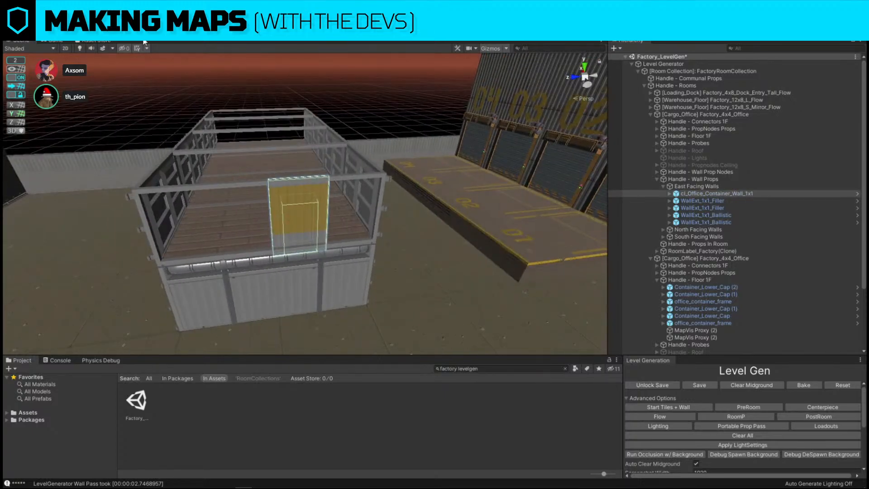
{"action": "key", "text": "w"}
{"action": "right_click_drag", "start_coordinate": [376, 204], "coordinate": [374, 240]}
{"action": "left_click_drag", "start_coordinate": [362, 238], "coordinate": [354, 236]}
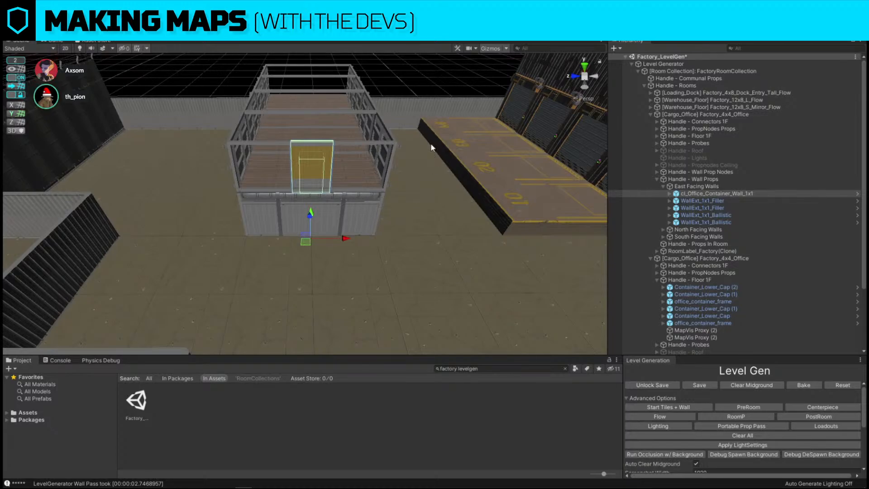
Replace the centred wall panel with the cl_Office_Container_Window_4x1 prefab from the Cargo Office folder.
{"action": "right_click_drag", "start_coordinate": [431, 145], "coordinate": [453, 149]}
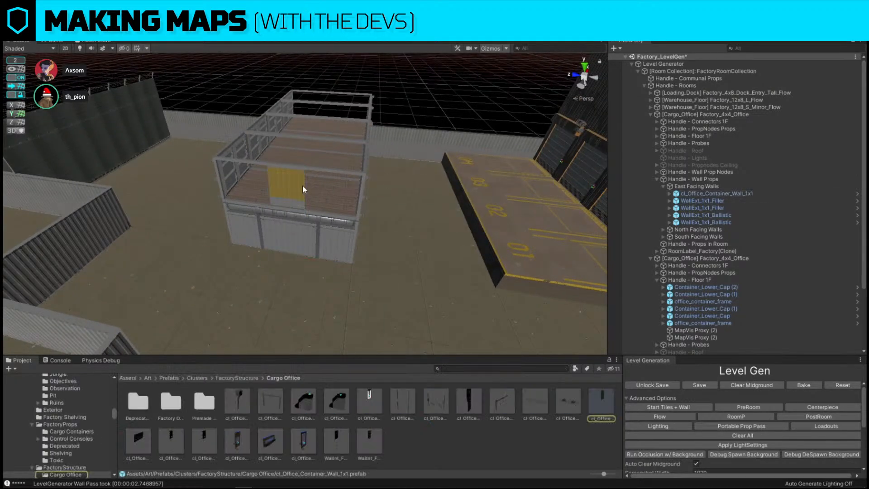
{"action": "left_click", "coordinate": [302, 186]}
{"action": "key", "text": "ctrl+h"}
{"action": "left_click_drag", "start_coordinate": [273, 442], "coordinate": [131, 168]}
{"action": "left_click", "coordinate": [241, 232]}
{"action": "right_click_drag", "start_coordinate": [416, 168], "coordinate": [244, 250]}
{"action": "left_click_drag", "start_coordinate": [322, 199], "coordinate": [350, 224], "text": "alt"}
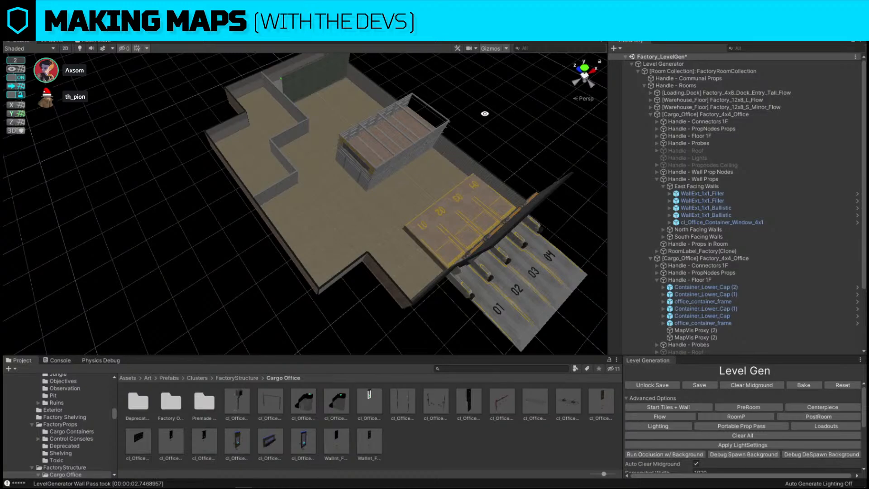
{"action": "left_click_drag", "start_coordinate": [486, 113], "coordinate": [543, 281], "text": "alt"}
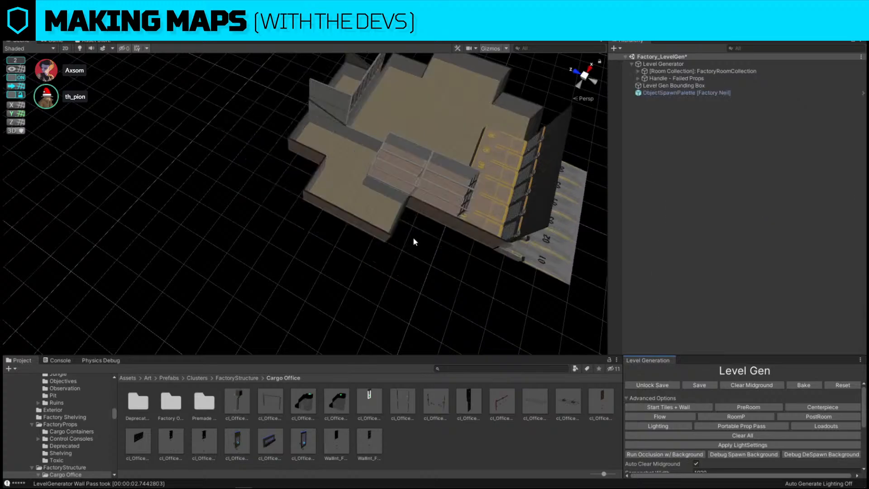
Delete the unwanted roof piece from the [Servers] Factory_4x8_1f room of the generated layout.
{"action": "left_click_drag", "start_coordinate": [413, 238], "coordinate": [183, 214], "text": "alt"}
{"action": "left_click", "coordinate": [183, 217]}
{"action": "key", "text": "Delete"}
{"action": "left_click_drag", "start_coordinate": [379, 108], "coordinate": [290, 213], "text": "alt"}
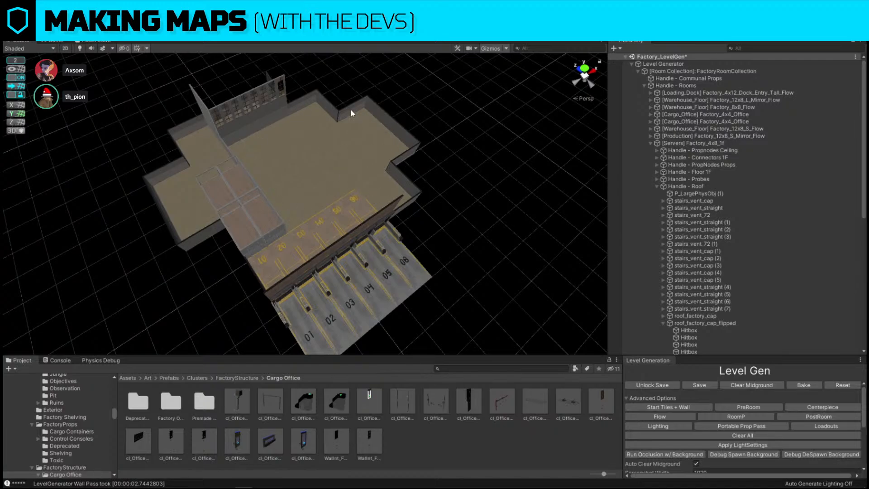
Run the PreRoom, Centerpiece and Flow generation passes on the level.
{"action": "left_click", "coordinate": [749, 409]}
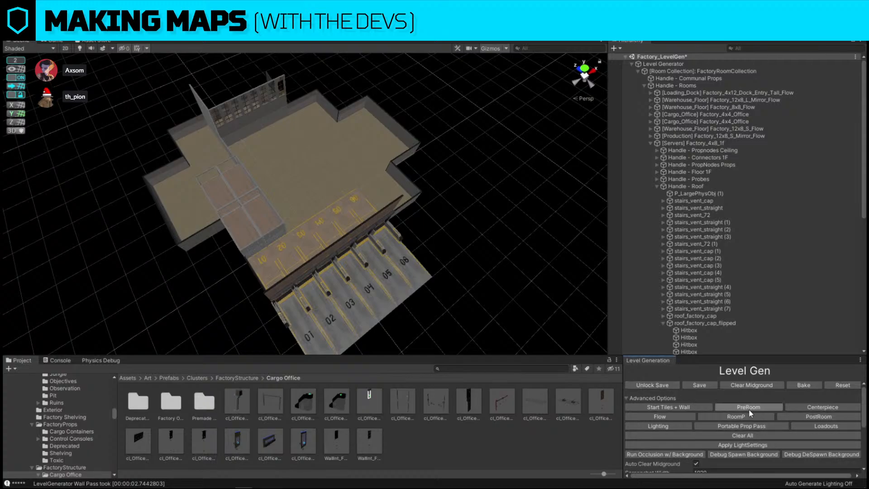
{"action": "left_click", "coordinate": [842, 408]}
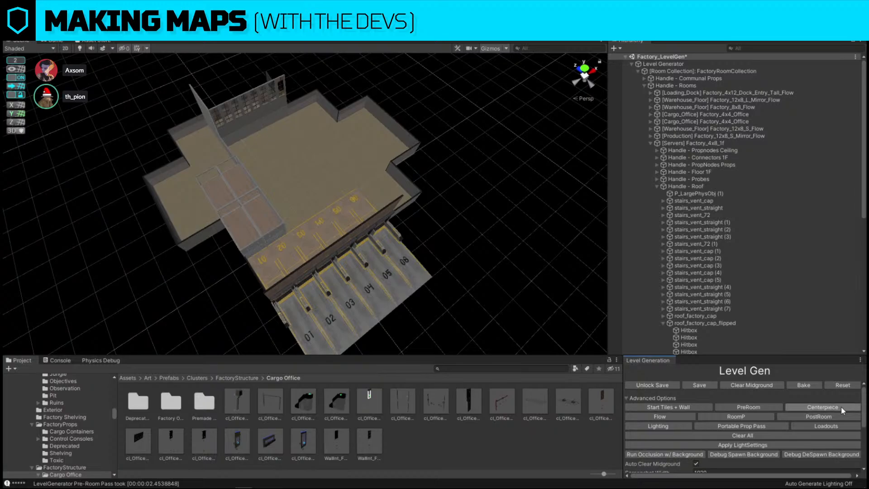
{"action": "left_click", "coordinate": [669, 418]}
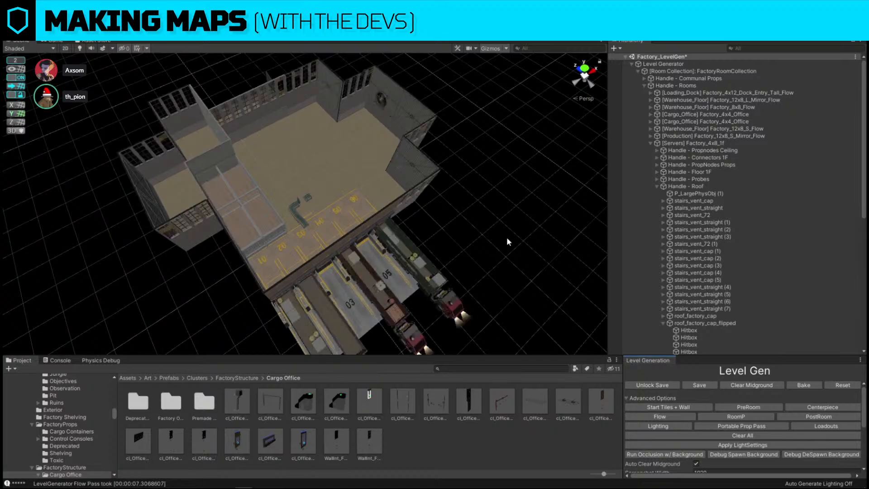
Delete the cl_Factory_Conveyor_Root_Right conveyor from the loading dock room.
{"action": "right_click_drag", "start_coordinate": [486, 175], "coordinate": [388, 223]}
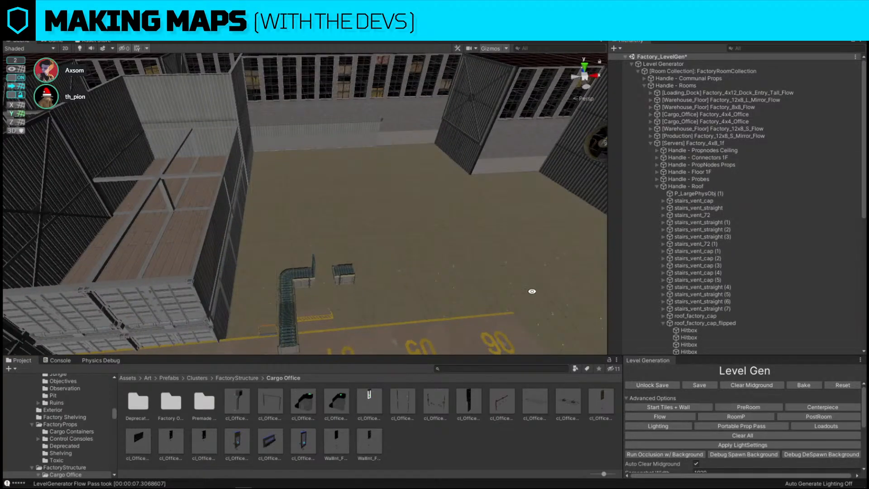
{"action": "left_click", "coordinate": [295, 313]}
{"action": "right_click_drag", "start_coordinate": [383, 325], "coordinate": [371, 332]}
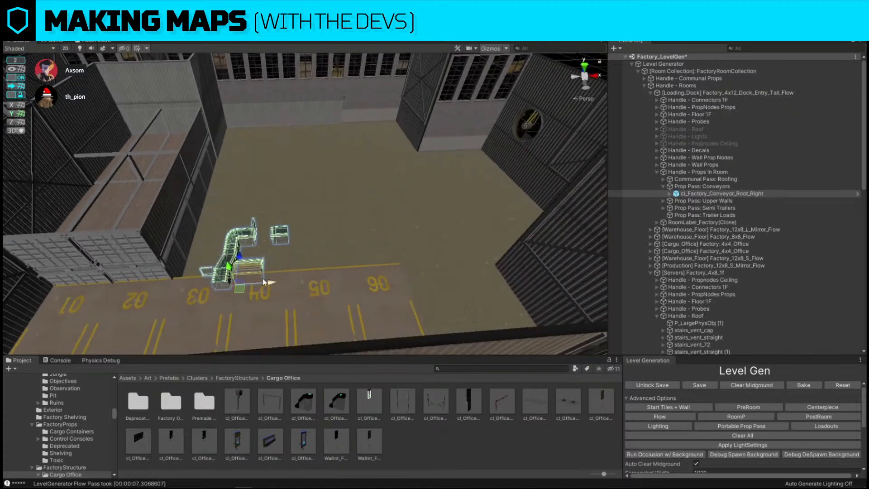
{"action": "left_click_drag", "start_coordinate": [270, 283], "coordinate": [487, 285]}
{"action": "key", "text": "Delete"}
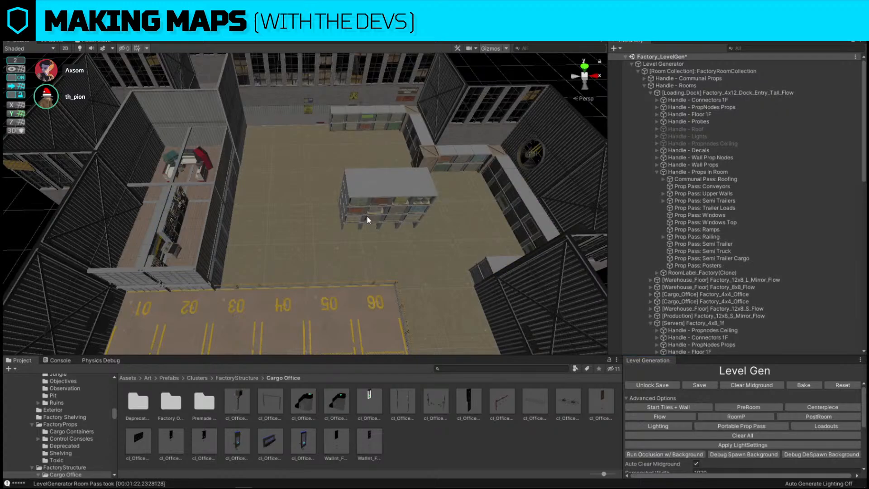
Rotate the cl_shelving_island_5x3 unit by 90 degrees and move it into the side alcove of the warehouse floor.
{"action": "right_click_drag", "start_coordinate": [398, 189], "coordinate": [300, 232]}
{"action": "left_click", "coordinate": [299, 232]}
{"action": "key", "text": "f"}
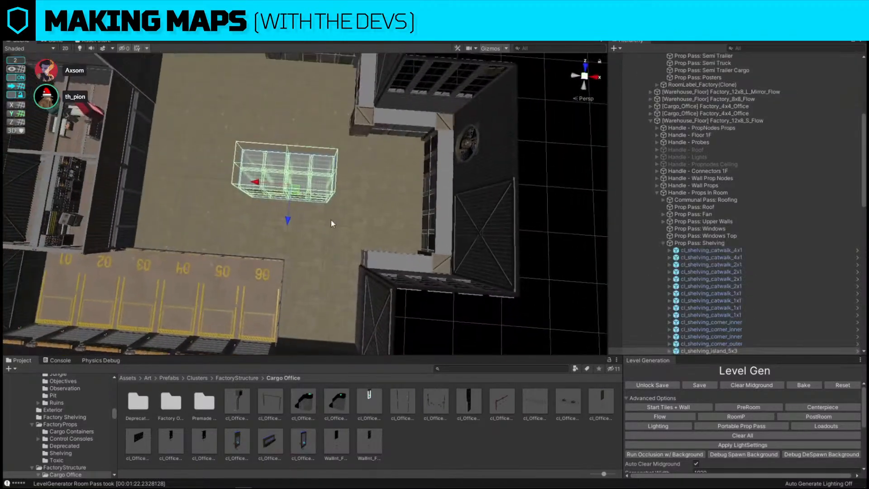
{"action": "key", "text": "e"}
{"action": "left_click_drag", "start_coordinate": [307, 221], "coordinate": [412, 199]}
{"action": "key", "text": "w"}
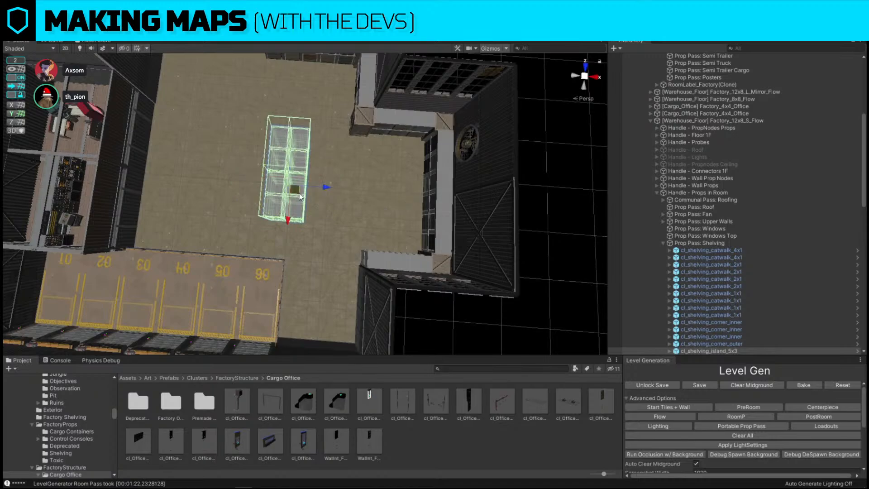
{"action": "left_click_drag", "start_coordinate": [299, 196], "coordinate": [374, 211]}
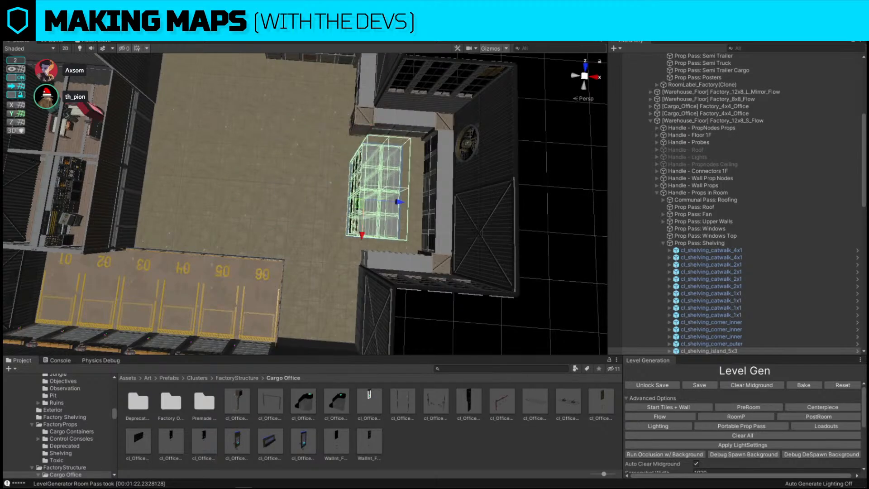
Replace the shelving island in the alcove with the cl_shelving_island_3x3 prefab.
{"action": "left_click", "coordinate": [381, 165]}
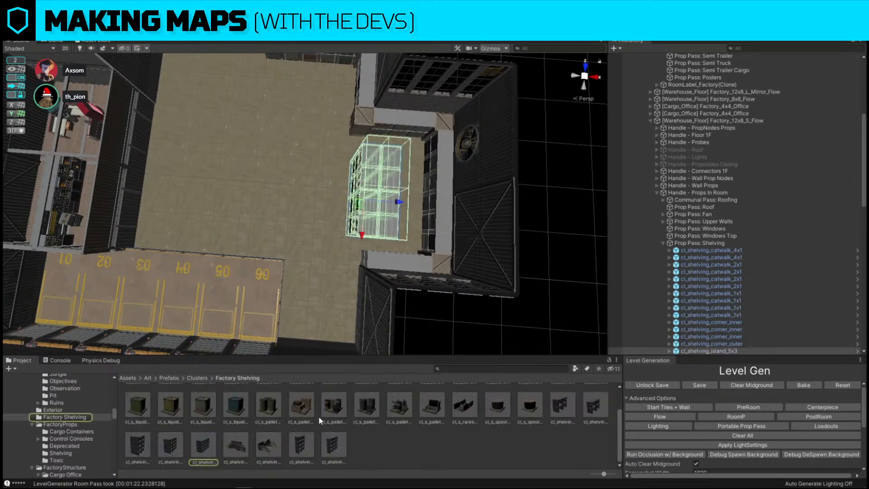
{"action": "key", "text": "ctrl+r"}
{"action": "left_click_drag", "start_coordinate": [140, 446], "coordinate": [124, 171]}
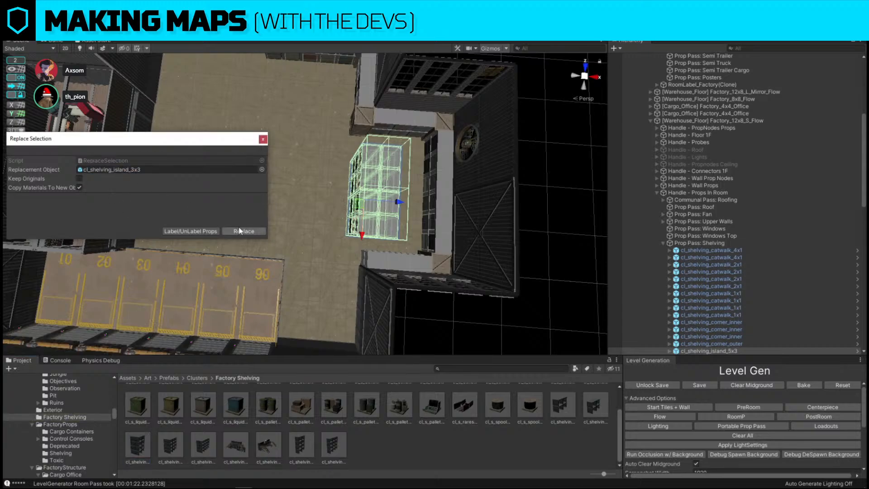
{"action": "left_click", "coordinate": [243, 231]}
{"action": "left_click", "coordinate": [374, 191]}
{"action": "mouse_move", "coordinate": [374, 191]}
{"action": "right_mouse_down"}
{"action": "mouse_move", "coordinate": [412, 217]}
{"action": "mouse_move", "coordinate": [481, 201]}
{"action": "mouse_move", "coordinate": [428, 201]}
{"action": "mouse_move", "coordinate": [378, 174]}
{"action": "right_mouse_up"}
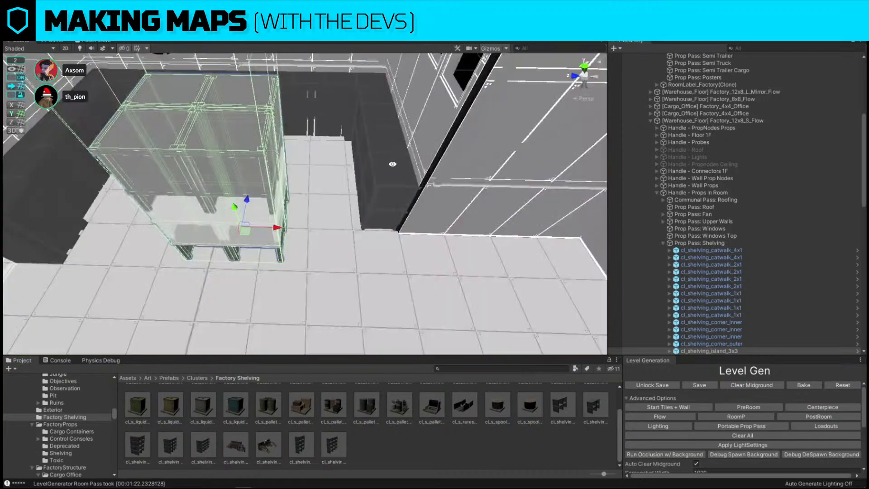
{"action": "mouse_move", "coordinate": [374, 174]}
{"action": "right_mouse_down"}
{"action": "mouse_move", "coordinate": [342, 204]}
{"action": "mouse_move", "coordinate": [380, 235]}
{"action": "mouse_move", "coordinate": [407, 227]}
{"action": "mouse_move", "coordinate": [218, 184]}
{"action": "mouse_move", "coordinate": [254, 235]}
{"action": "right_mouse_up"}
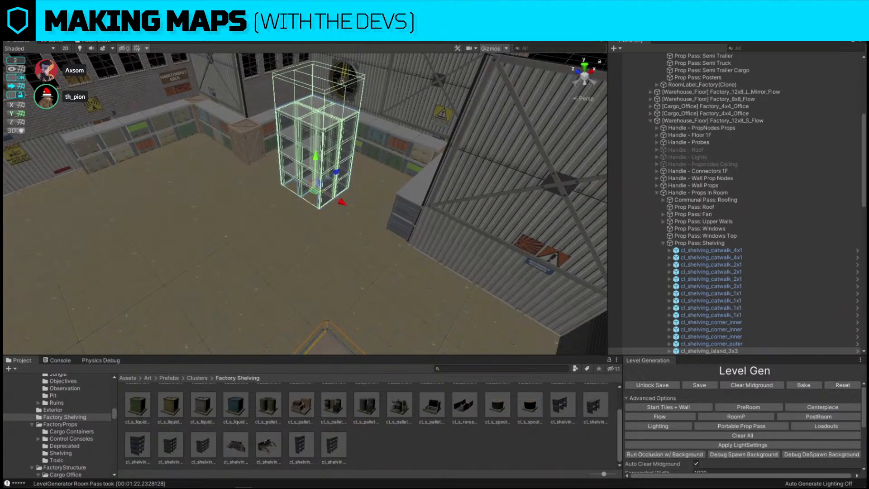
Duplicate the cl_shelving_corner_outer crate and place the copy at the open end of the alcove's catwalk shelving.
{"action": "right_click_drag", "start_coordinate": [254, 235], "coordinate": [282, 224]}
{"action": "key", "text": "ctrl+d"}
{"action": "left_click_drag", "start_coordinate": [108, 219], "coordinate": [308, 236]}
{"action": "left_click", "coordinate": [367, 138]}
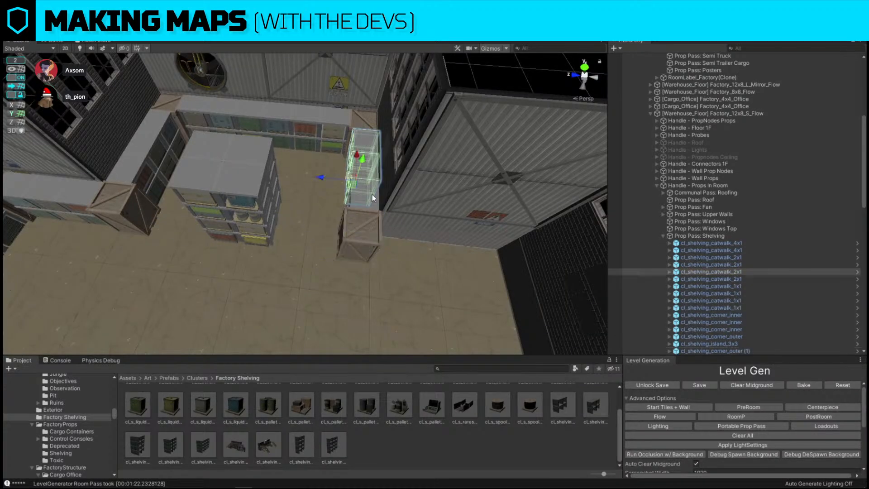
Collapse the Level Generator's object tree to its top level.
{"action": "right_click_drag", "start_coordinate": [372, 194], "coordinate": [230, 154]}
{"action": "scroll", "coordinate": [229, 155], "scroll_direction": "down", "scroll_amount": 5}
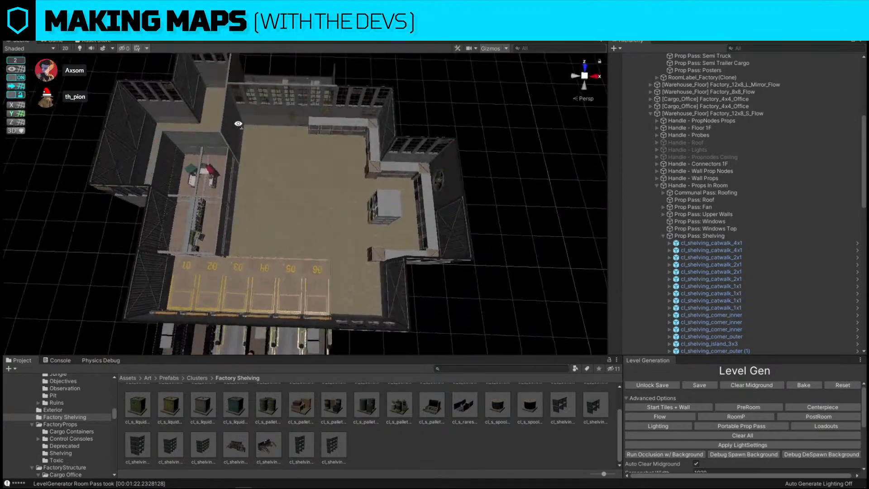
{"action": "scroll", "coordinate": [708, 167], "scroll_direction": "up", "scroll_amount": 10}
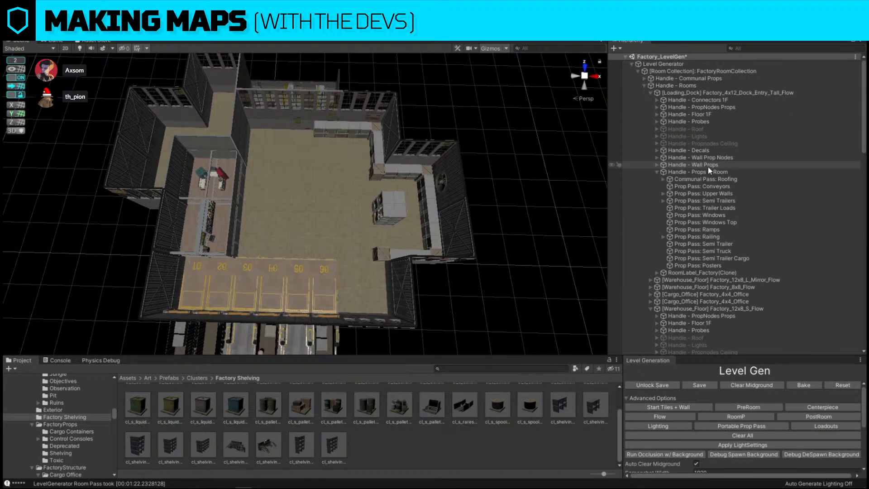
{"action": "left_click", "coordinate": [632, 64]}
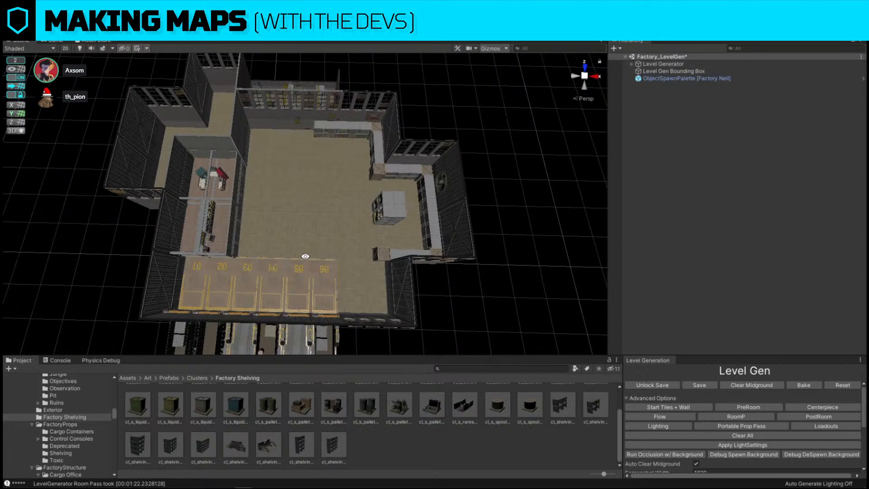
Make the L_Snap layer visible in the scene.
{"action": "mouse_move", "coordinate": [380, 222]}
{"action": "right_mouse_down"}
{"action": "mouse_move", "coordinate": [390, 229]}
{"action": "mouse_move", "coordinate": [383, 227]}
{"action": "right_mouse_up"}
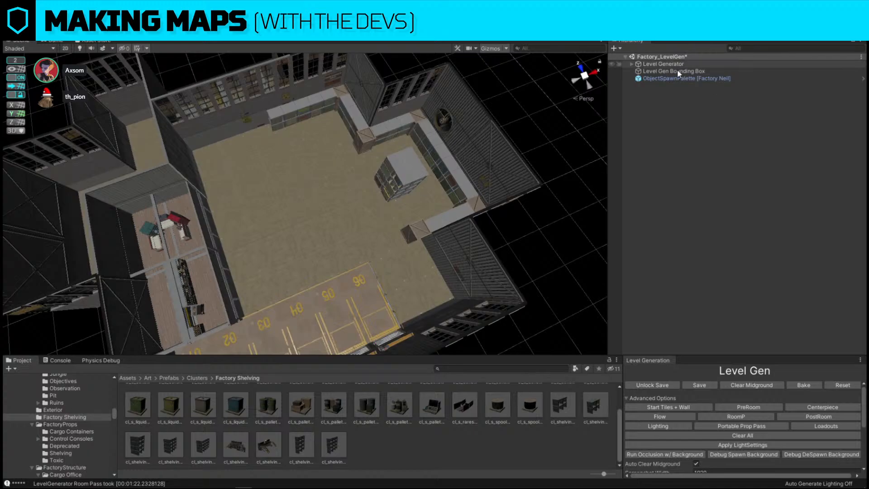
{"action": "left_click", "coordinate": [811, 35]}
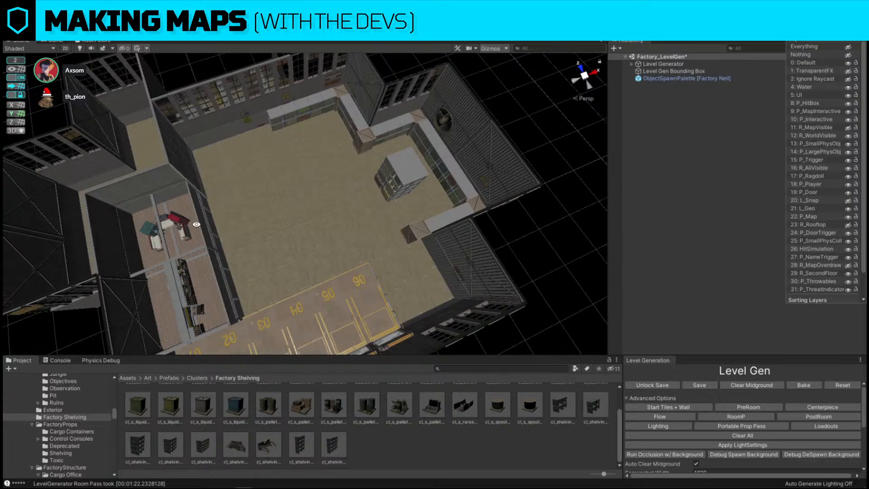
{"action": "left_click", "coordinate": [848, 201]}
{"action": "right_click_drag", "start_coordinate": [400, 202], "coordinate": [202, 147]}
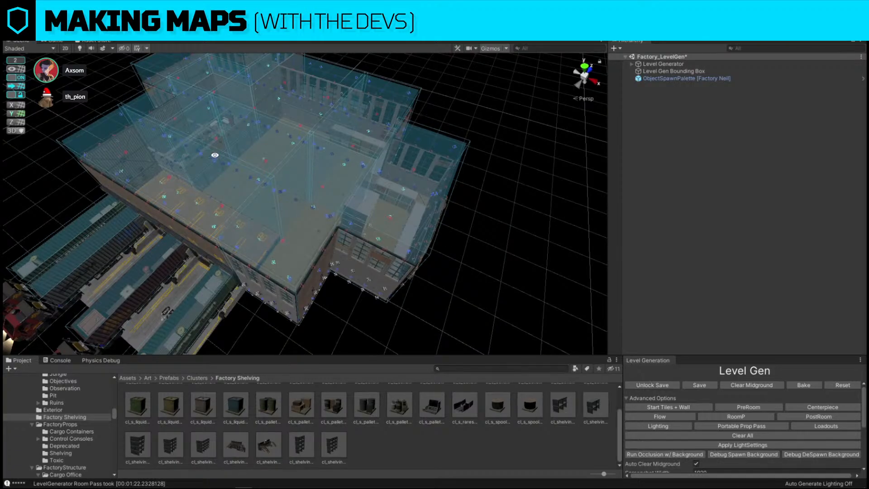
Examine the Level Volume, reflection probes and light probe groups of the Factory_12x8_L_Mirror_Flow warehouse floor.
{"action": "scroll", "coordinate": [384, 217], "scroll_direction": "up", "scroll_amount": 2}
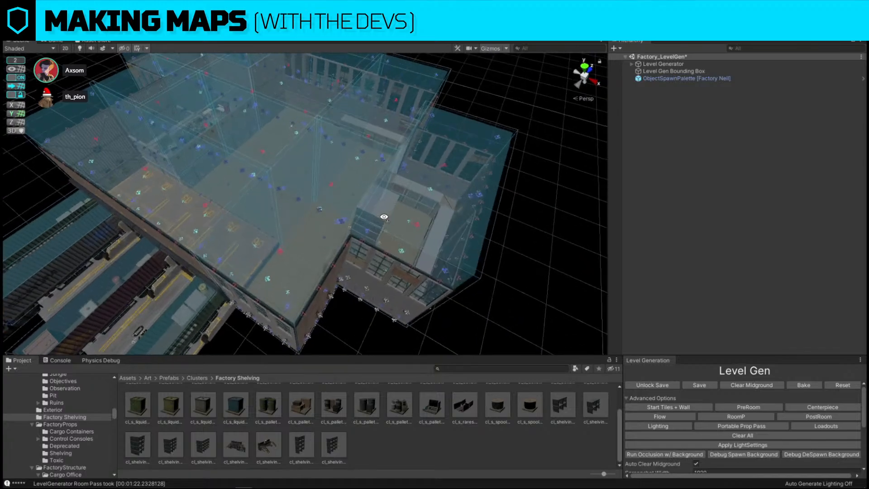
{"action": "right_click_drag", "start_coordinate": [384, 217], "coordinate": [383, 182]}
{"action": "left_click", "coordinate": [383, 182]}
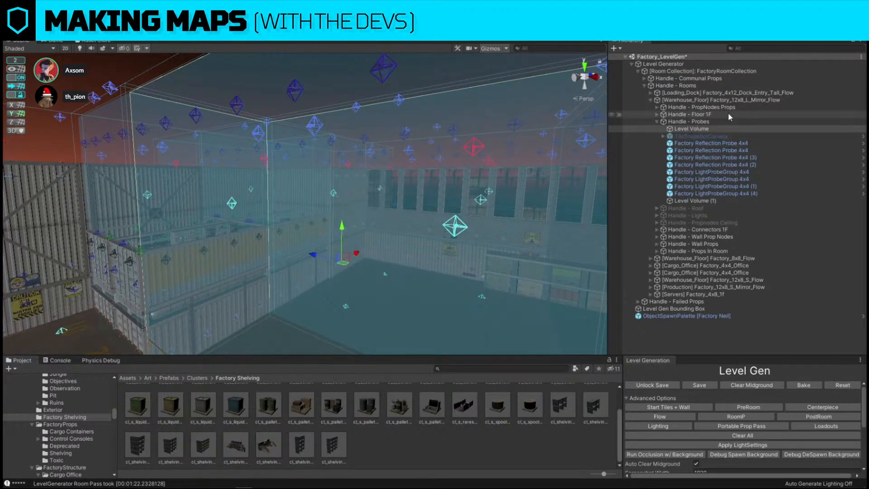
{"action": "left_click", "coordinate": [720, 143]}
{"action": "left_click", "coordinate": [720, 152]}
{"action": "left_click", "coordinate": [722, 158]}
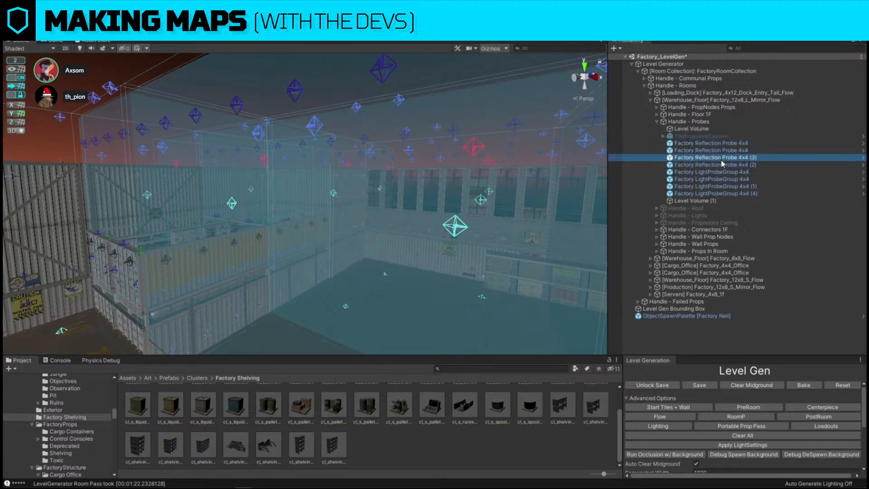
{"action": "left_click", "coordinate": [724, 165]}
{"action": "left_click", "coordinate": [724, 173]}
{"action": "left_click", "coordinate": [726, 179]}
{"action": "left_click", "coordinate": [728, 187]}
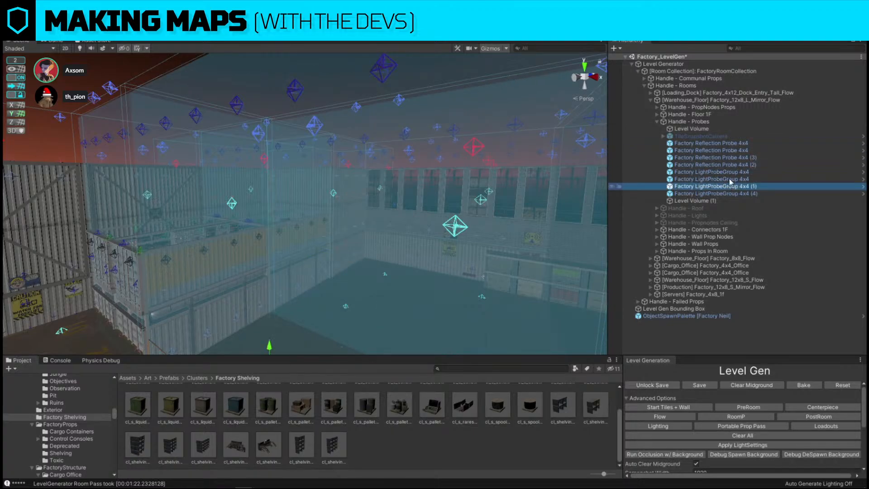
Enlarge the scene's 3D gizmo icons and select the second Factory LightProbeGroup 4x4 to show its probes.
{"action": "left_click", "coordinate": [507, 48]}
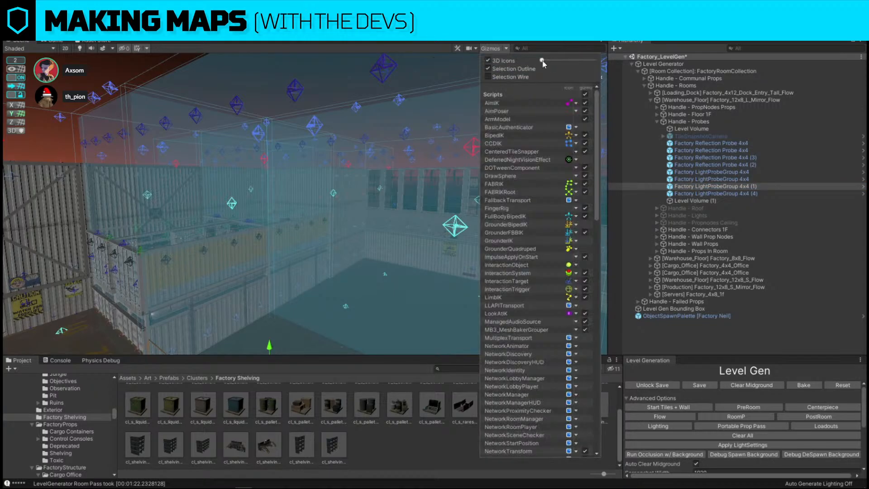
{"action": "left_click_drag", "start_coordinate": [542, 61], "coordinate": [574, 61]}
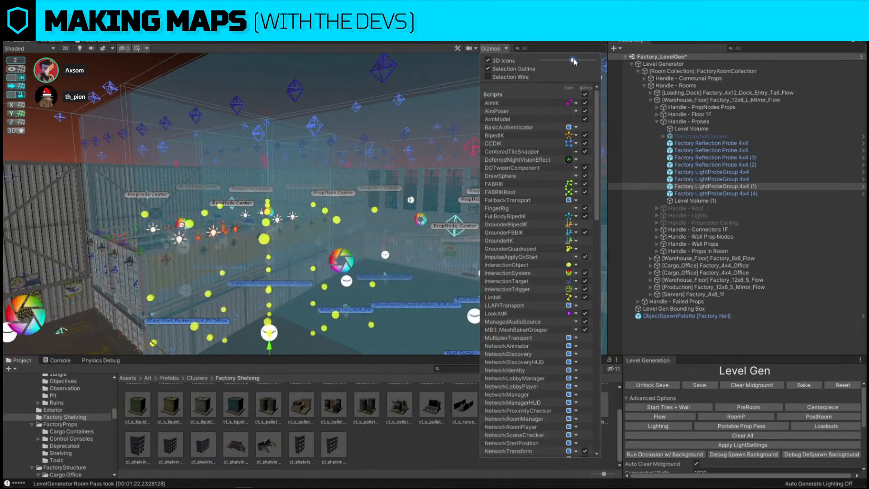
{"action": "right_click_drag", "start_coordinate": [326, 190], "coordinate": [435, 213]}
{"action": "left_click", "coordinate": [723, 179]}
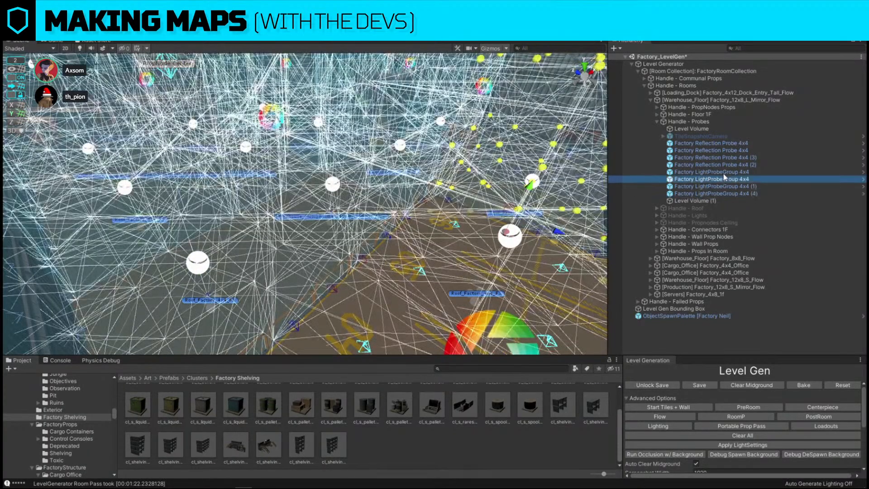
Examine the first Factory LightProbeGroup 4x4 and the TileSnapshotCamera among the warehouse floor's probes.
{"action": "left_click", "coordinate": [724, 172]}
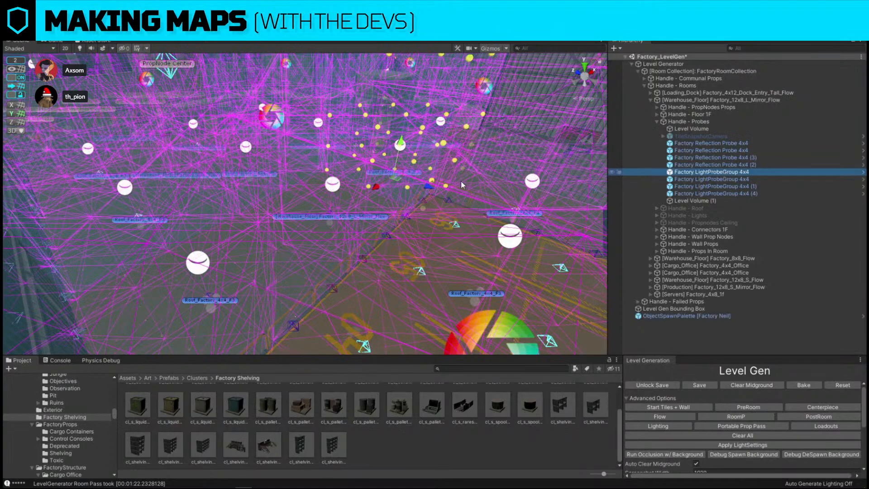
{"action": "right_click_drag", "start_coordinate": [461, 184], "coordinate": [498, 118]}
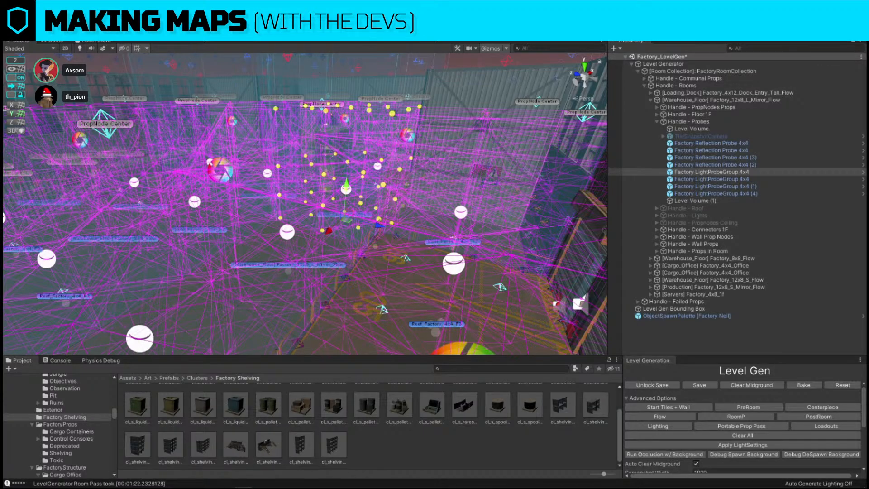
{"action": "left_click", "coordinate": [703, 136]}
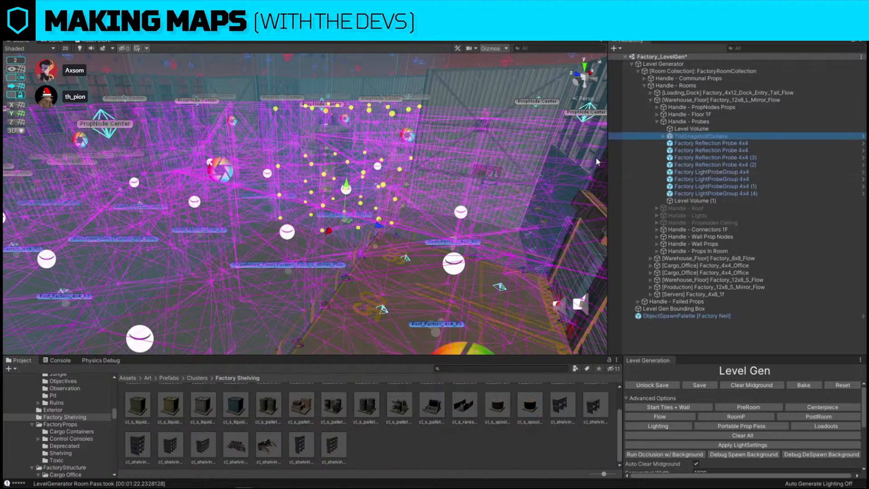
{"action": "right_click_drag", "start_coordinate": [550, 158], "coordinate": [539, 135]}
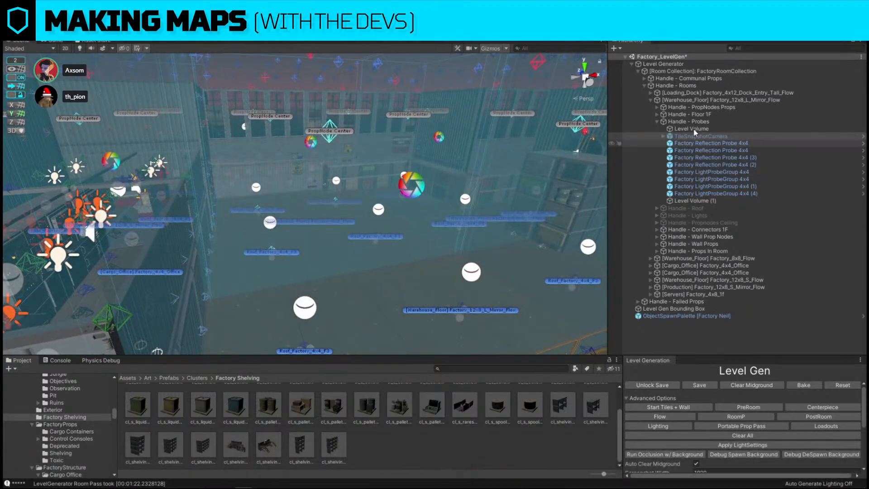
{"action": "right_click_drag", "start_coordinate": [452, 207], "coordinate": [252, 135]}
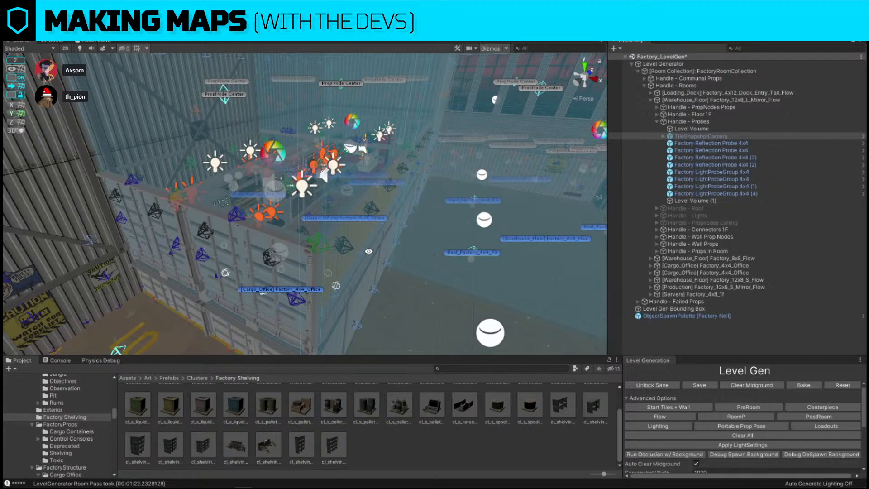
{"action": "right_click_drag", "start_coordinate": [369, 250], "coordinate": [462, 244]}
Hide the L_Snap layer and shrink the scene's 3D gizmo icons to the minimum.
{"action": "left_click", "coordinate": [803, 33]}
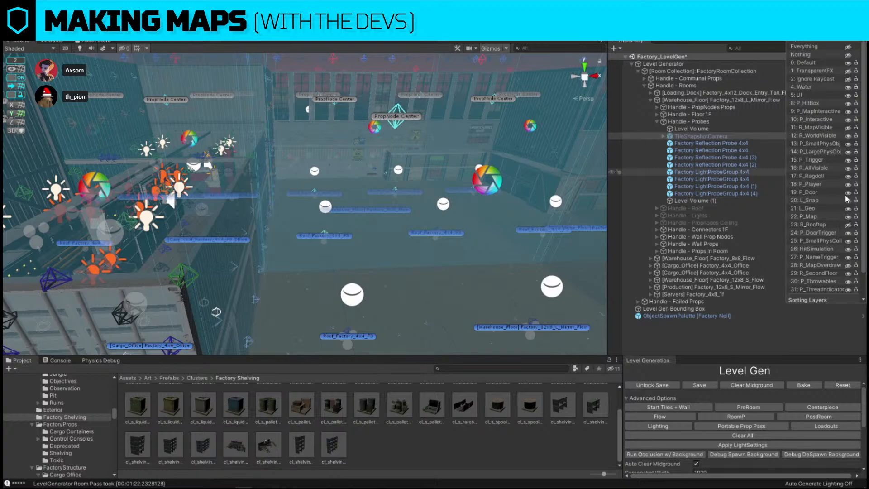
{"action": "left_click", "coordinate": [848, 207]}
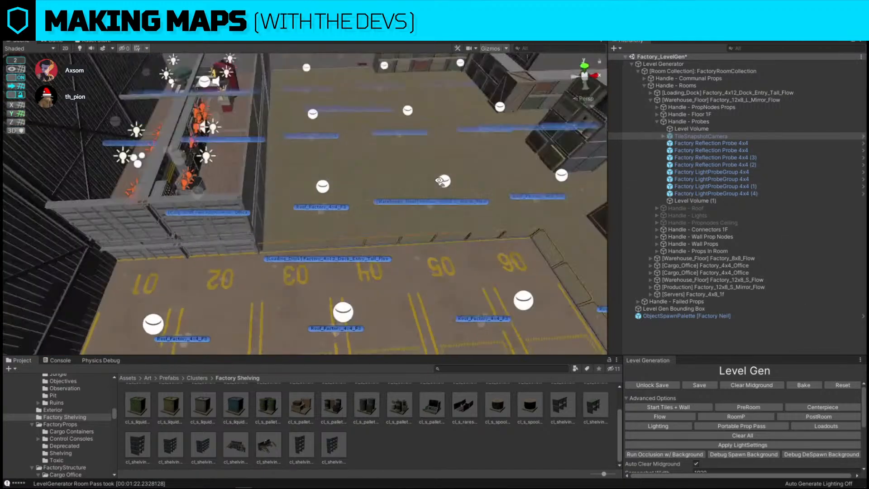
{"action": "left_click", "coordinate": [507, 48]}
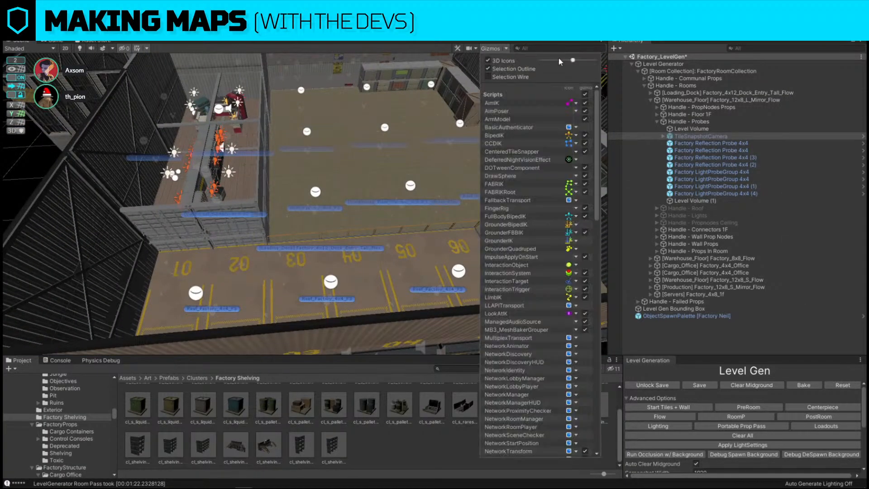
{"action": "left_click_drag", "start_coordinate": [571, 61], "coordinate": [512, 56]}
Duplicate a cl_shelving_catwalk_2x1 and the neighbouring cl_shelving_catwalk_1x1 unit in the Factory_12x8_S_Flow warehouse floor.
{"action": "right_click_drag", "start_coordinate": [190, 175], "coordinate": [303, 255]}
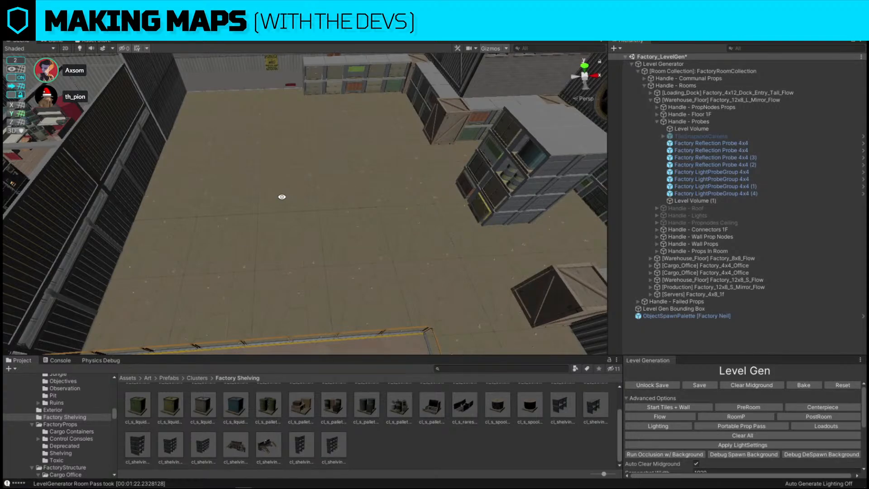
{"action": "right_click_drag", "start_coordinate": [274, 168], "coordinate": [199, 186]}
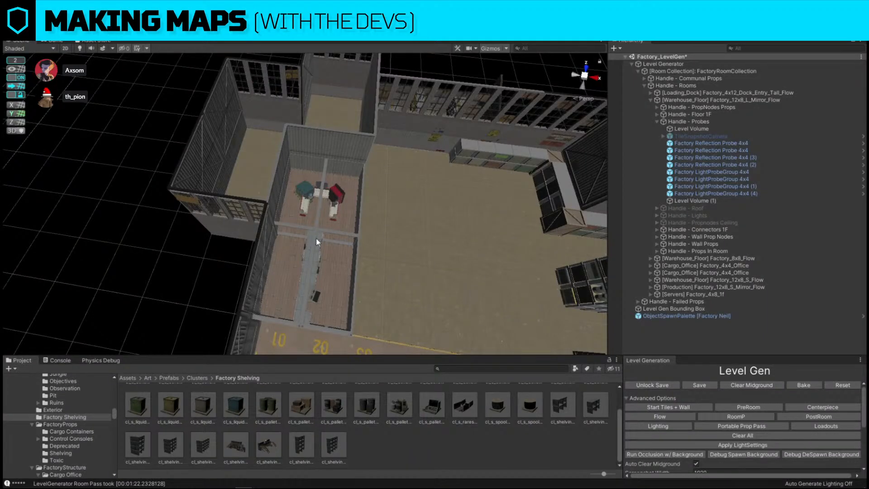
{"action": "right_click_drag", "start_coordinate": [317, 242], "coordinate": [419, 317]}
{"action": "left_click", "coordinate": [419, 317]}
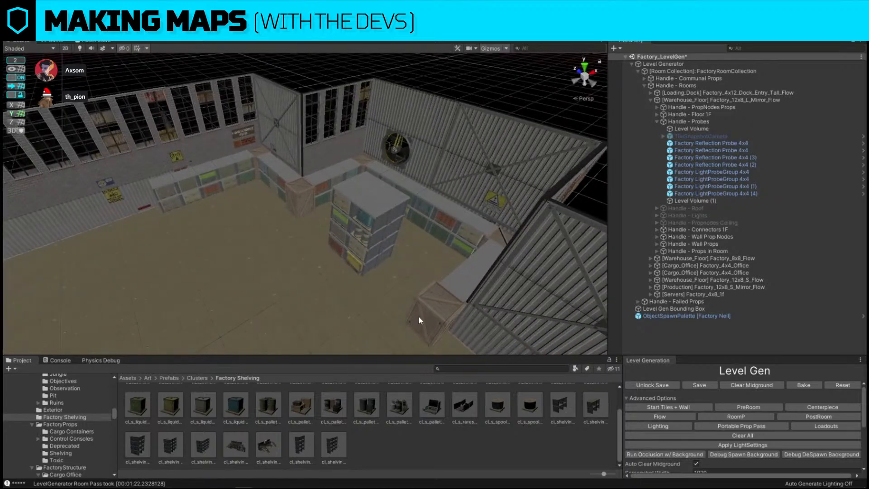
{"action": "key", "text": "f"}
{"action": "left_click", "coordinate": [373, 237]}
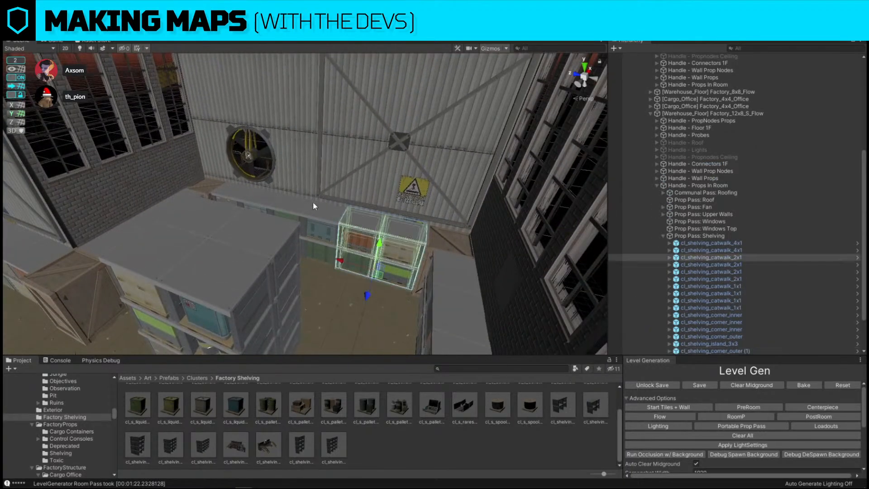
{"action": "right_click_drag", "start_coordinate": [302, 202], "coordinate": [458, 152]}
{"action": "left_click", "coordinate": [376, 171]}
{"action": "left_click", "coordinate": [363, 135], "text": "shift"}
{"action": "right_click_drag", "start_coordinate": [363, 135], "coordinate": [345, 136]}
{"action": "key", "text": "ctrl+d"}
Rotate the copied shelving parallel to the metal wall and move it flush beside the wooden crate.
{"action": "left_click_drag", "start_coordinate": [196, 166], "coordinate": [408, 233]}
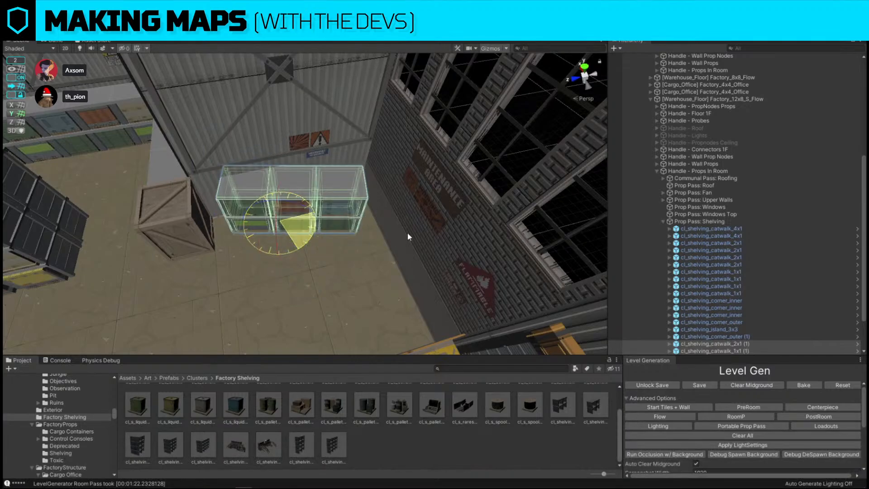
{"action": "key", "text": "w"}
{"action": "left_click_drag", "start_coordinate": [291, 201], "coordinate": [271, 206]}
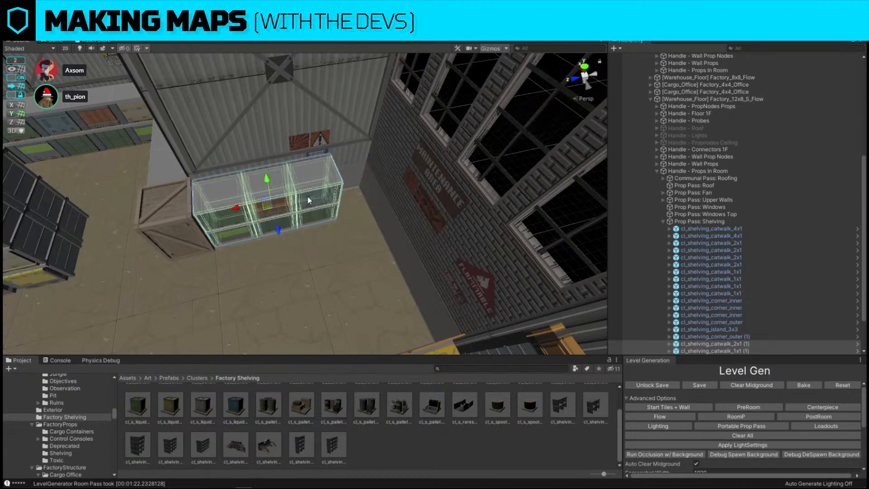
Place a copy of the cl_shelving_corner_inner crate in the wall corner at the end of the copied shelving row.
{"action": "right_click_drag", "start_coordinate": [308, 195], "coordinate": [296, 132]}
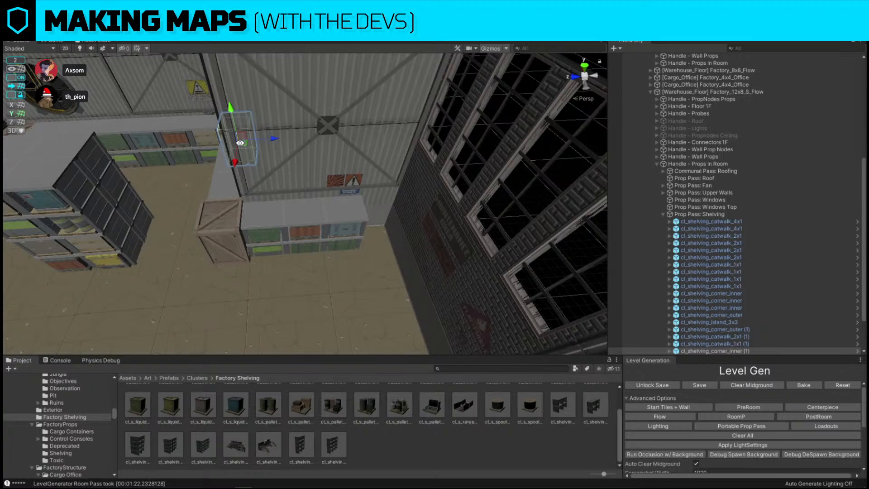
{"action": "left_click_drag", "start_coordinate": [240, 143], "coordinate": [389, 233]}
{"action": "left_click", "coordinate": [333, 226]}
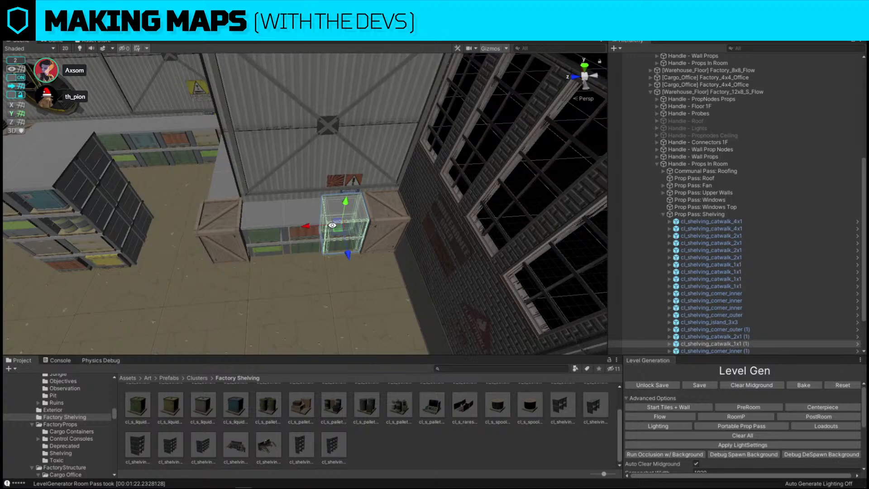
Duplicate the cl_shelving_catwalk_2x1 unit, rotate it and place it along the brick wall under the Maintenance Area sign.
{"action": "right_click_drag", "start_coordinate": [332, 225], "coordinate": [289, 159]}
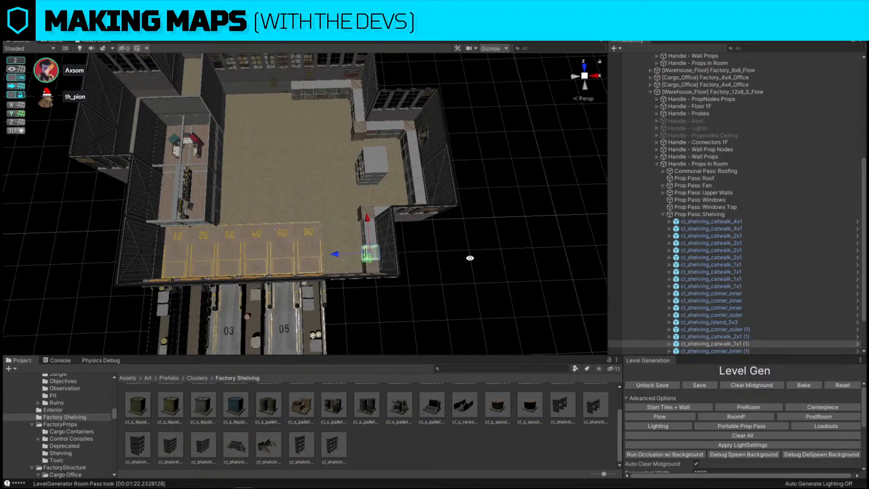
{"action": "right_click_drag", "start_coordinate": [468, 260], "coordinate": [195, 299]}
{"action": "key", "text": "ctrl+d"}
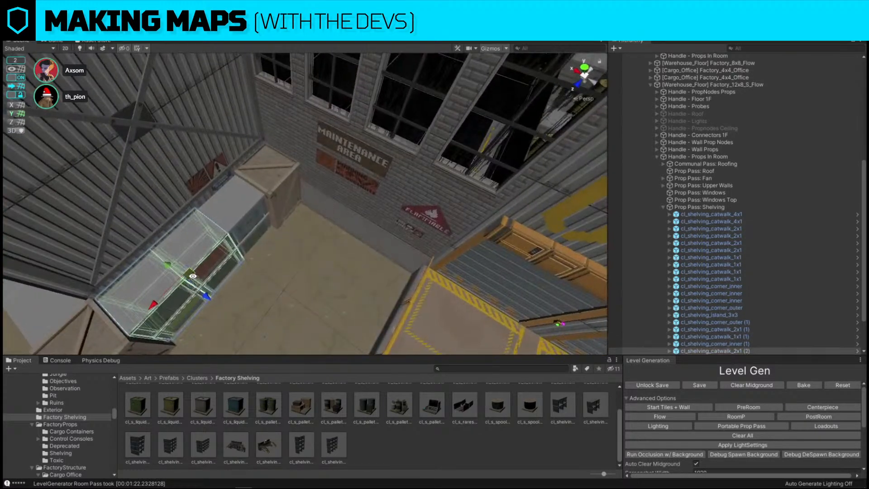
{"action": "mouse_move", "coordinate": [194, 277]}
{"action": "left_mouse_down"}
{"action": "mouse_move", "coordinate": [319, 256]}
{"action": "mouse_move", "coordinate": [197, 284]}
{"action": "left_mouse_up"}
{"action": "key", "text": "e"}
{"action": "key", "text": "w"}
{"action": "left_click_drag", "start_coordinate": [295, 266], "coordinate": [305, 259]}
{"action": "right_click_drag", "start_coordinate": [305, 259], "coordinate": [377, 249]}
Duplicate that shelving unit over to dock bay 06 and replace the copy with the cl_Factory_Dock_CrateWall B_1x1 prefab.
{"action": "key", "text": "ctrl+d"}
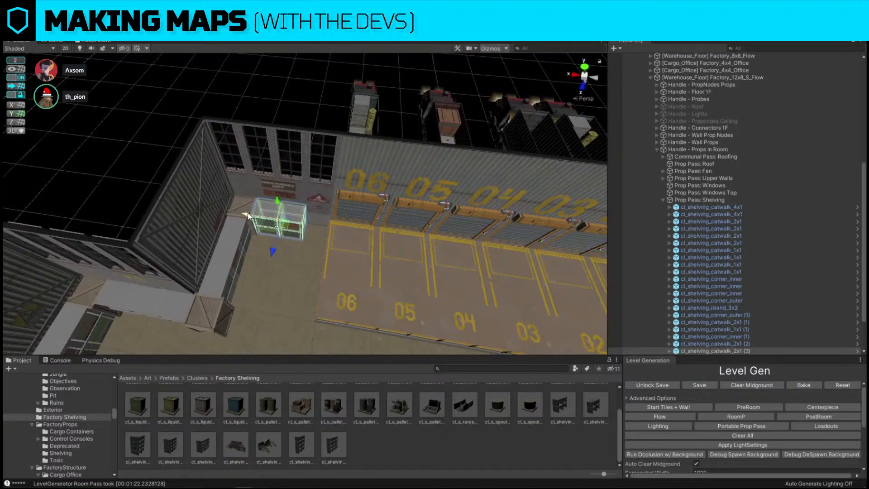
{"action": "left_click_drag", "start_coordinate": [268, 224], "coordinate": [356, 234]}
{"action": "left_click", "coordinate": [488, 369]}
{"action": "type", "text": "crate"}
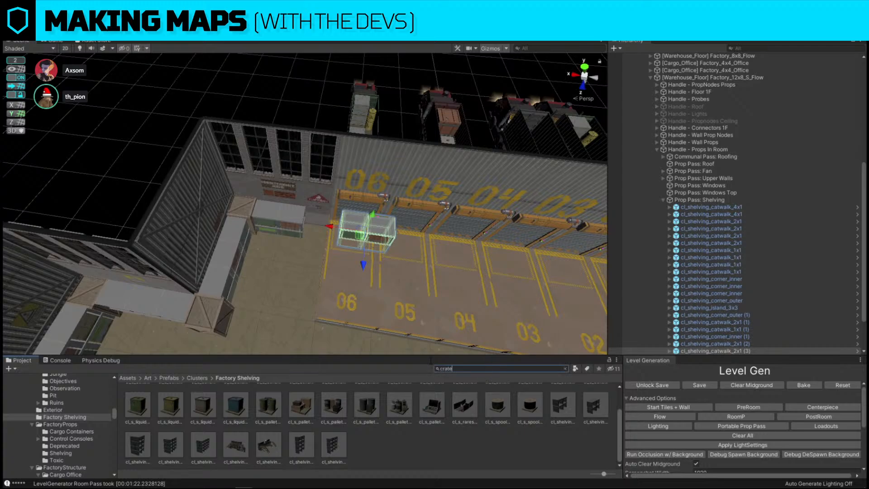
{"action": "left_click_drag", "start_coordinate": [245, 404], "coordinate": [129, 170]}
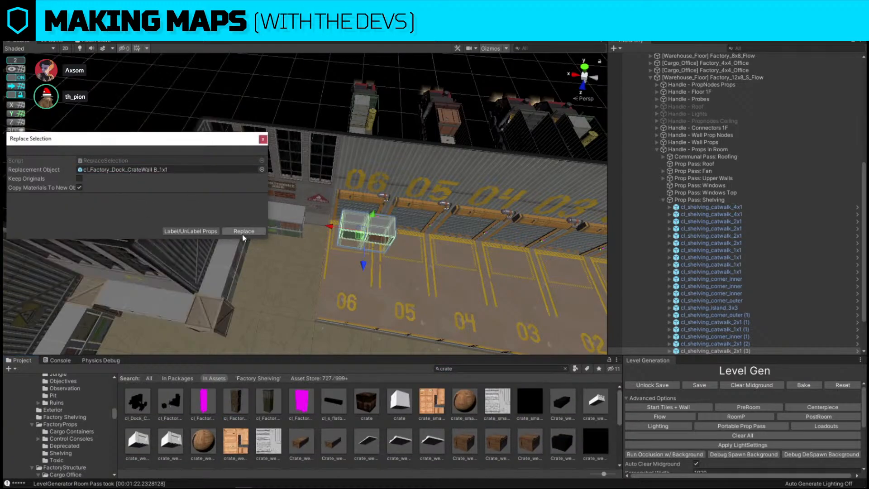
{"action": "left_click", "coordinate": [244, 231]}
Move the crate wall stack to the end of the Maintenance Area shelving beside dock bay 06.
{"action": "left_click", "coordinate": [368, 220]}
{"action": "key", "text": "f"}
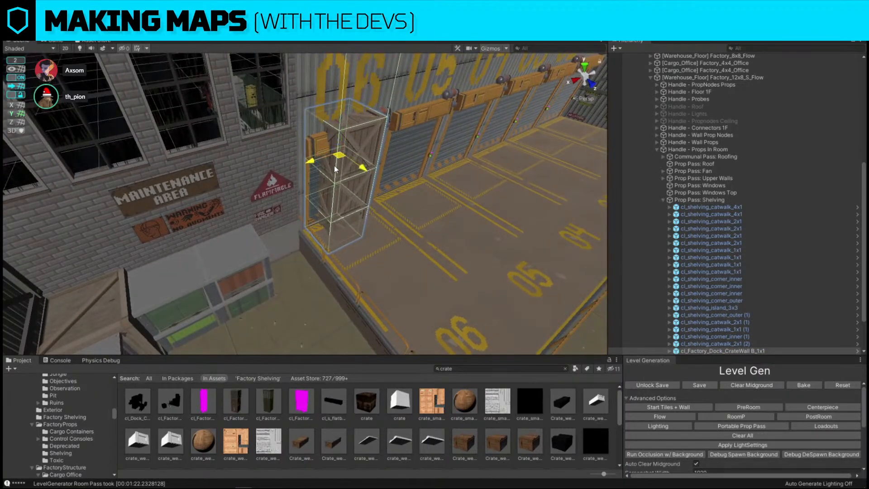
{"action": "right_click_drag", "start_coordinate": [344, 154], "coordinate": [267, 138]}
Select the copied shelving units in the Maintenance Area corner and raise them slightly with grid snapping off.
{"action": "left_click", "coordinate": [260, 132]}
{"action": "key", "text": "f"}
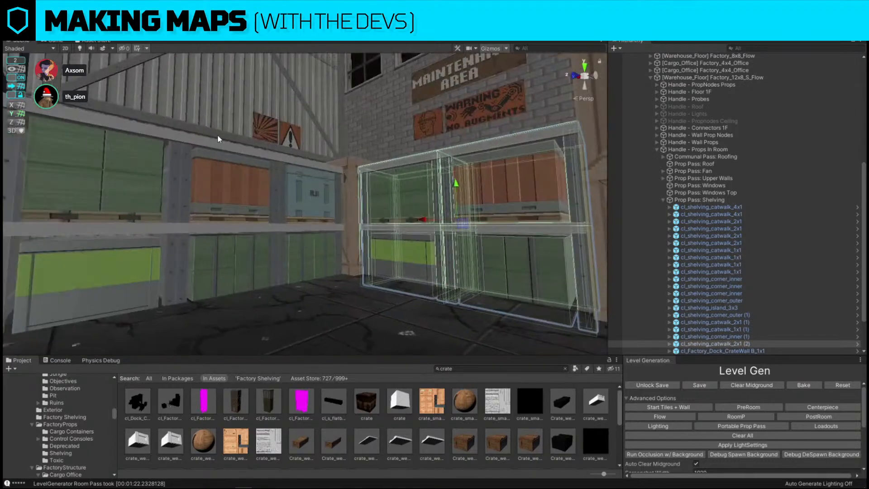
{"action": "left_click", "coordinate": [278, 150], "text": "shift"}
{"action": "left_click", "coordinate": [326, 182], "text": "shift"}
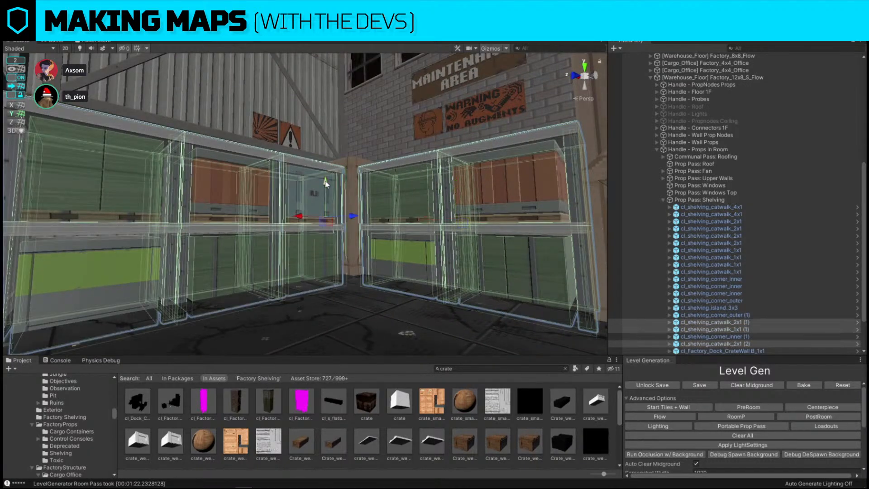
{"action": "key", "text": "f"}
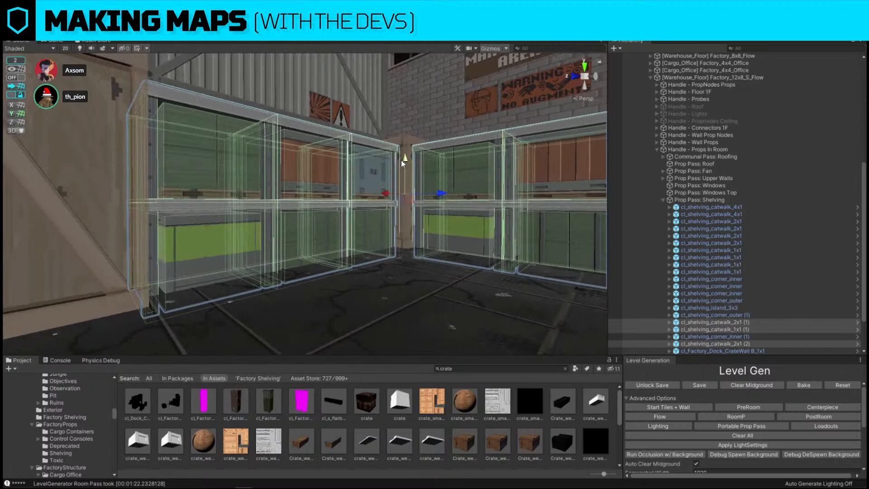
{"action": "left_click_drag", "start_coordinate": [402, 163], "coordinate": [404, 147]}
{"action": "right_click_drag", "start_coordinate": [404, 148], "coordinate": [377, 182]}
Inspect the new shelving and crates in the Maintenance Area corner and their fit against the walls.
{"action": "key", "text": "s"}
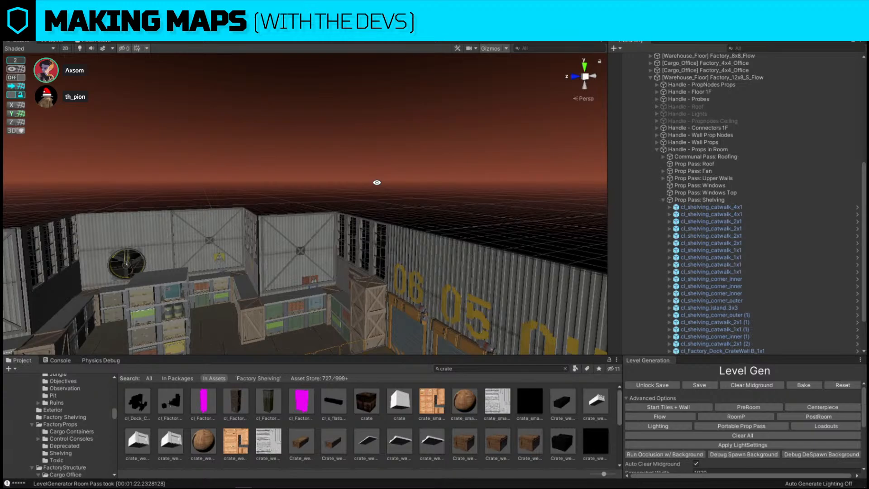
{"action": "right_click_drag", "start_coordinate": [367, 199], "coordinate": [502, 265]}
{"action": "key", "text": "w"}
{"action": "key", "text": "w"}
{"action": "right_click_drag", "start_coordinate": [382, 205], "coordinate": [300, 217]}
{"action": "left_click", "coordinate": [300, 214]}
{"action": "right_click_drag", "start_coordinate": [398, 188], "coordinate": [366, 190]}
{"action": "left_click", "coordinate": [365, 190]}
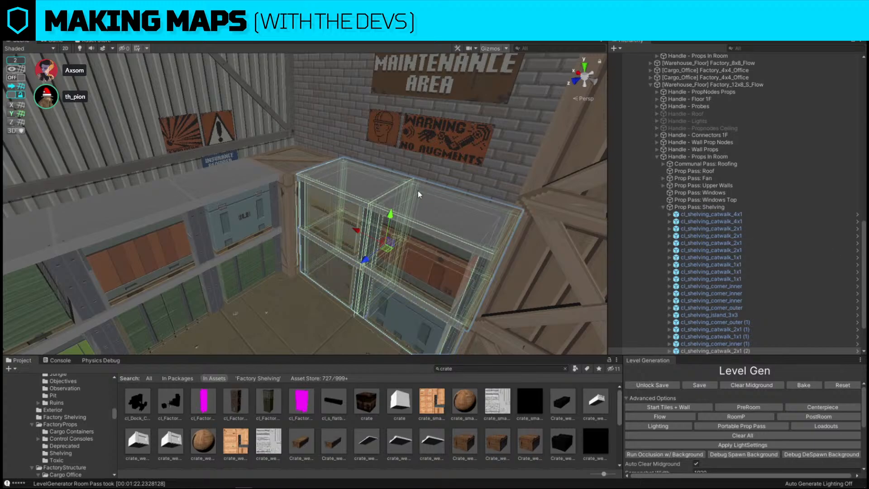
{"action": "right_click_drag", "start_coordinate": [417, 194], "coordinate": [222, 208]}
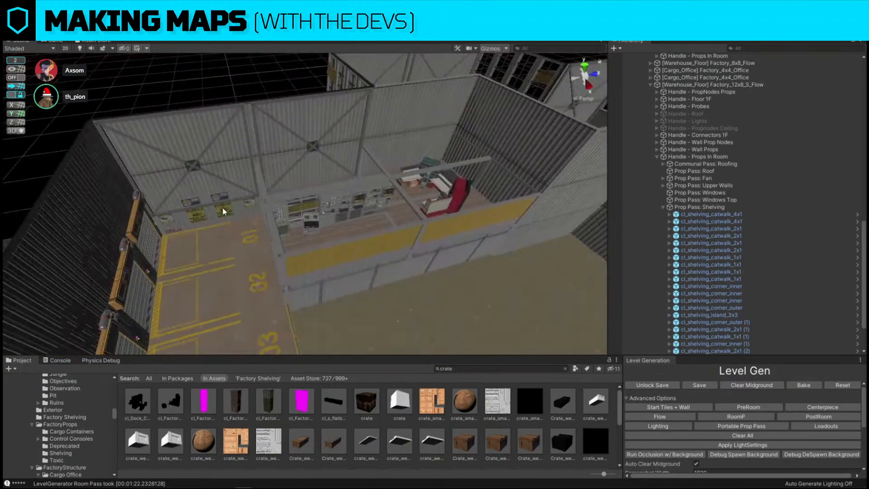
Delete cl_Office_Container_Wall_1x1 panels from the yellow west-facing wall of the cargo office nearest the dock.
{"action": "left_click", "coordinate": [346, 253]}
{"action": "right_click_drag", "start_coordinate": [346, 254], "coordinate": [298, 219]}
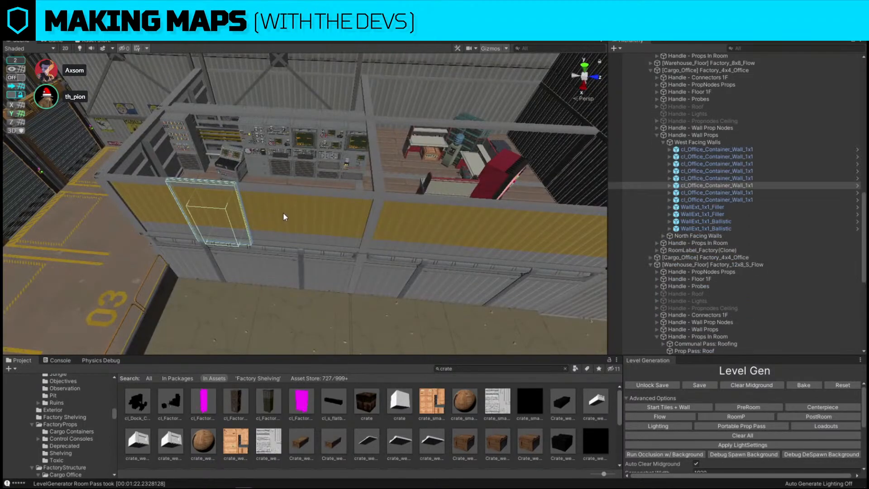
{"action": "key", "text": "Delete"}
{"action": "left_click", "coordinate": [178, 211]}
{"action": "key", "text": "Delete"}
Slide the remaining container wall panel to the middle of the cargo office's wall opening.
{"action": "left_click", "coordinate": [363, 231]}
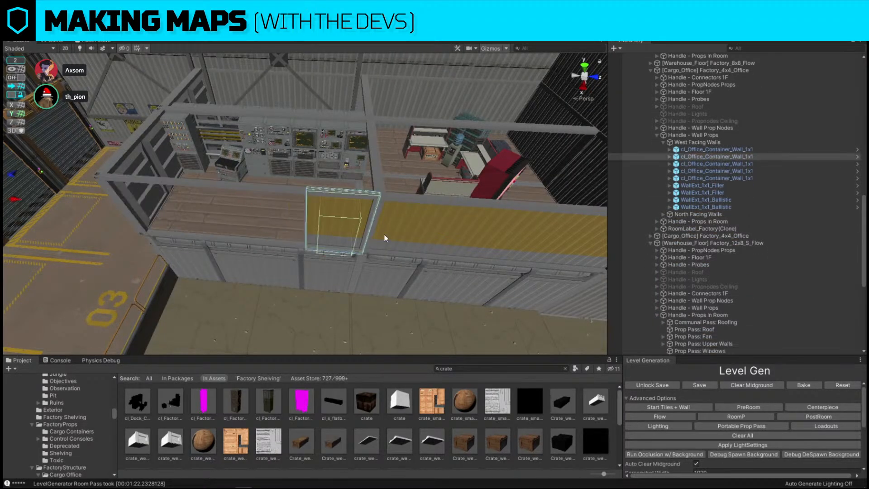
{"action": "key", "text": "w"}
{"action": "left_click_drag", "start_coordinate": [360, 295], "coordinate": [299, 289]}
{"action": "key", "text": "s"}
{"action": "right_click_drag", "start_coordinate": [303, 287], "coordinate": [332, 318]}
{"action": "key", "text": "w"}
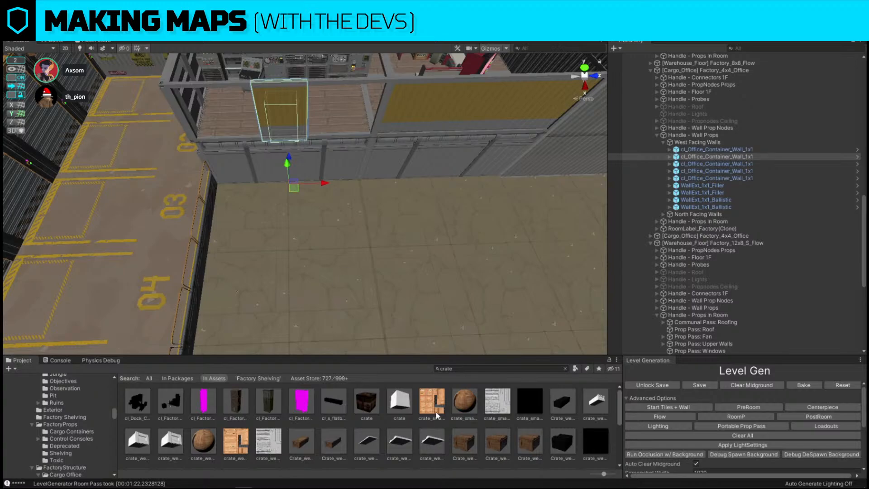
{"action": "scroll", "coordinate": [436, 412], "scroll_direction": "down", "scroll_amount": 5}
{"action": "scroll", "coordinate": [436, 411], "scroll_direction": "up", "scroll_amount": 5}
Replace the corner brick panel in the Servers room's north-facing wall with a DoorwayExt_Green doorway.
{"action": "right_click_drag", "start_coordinate": [263, 181], "coordinate": [271, 235]}
{"action": "key", "text": "w"}
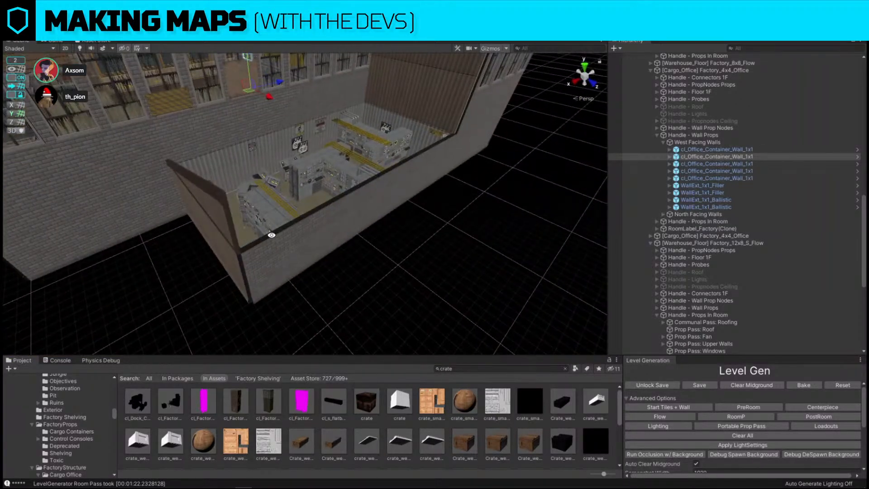
{"action": "left_click", "coordinate": [268, 267]}
{"action": "key", "text": "Delete"}
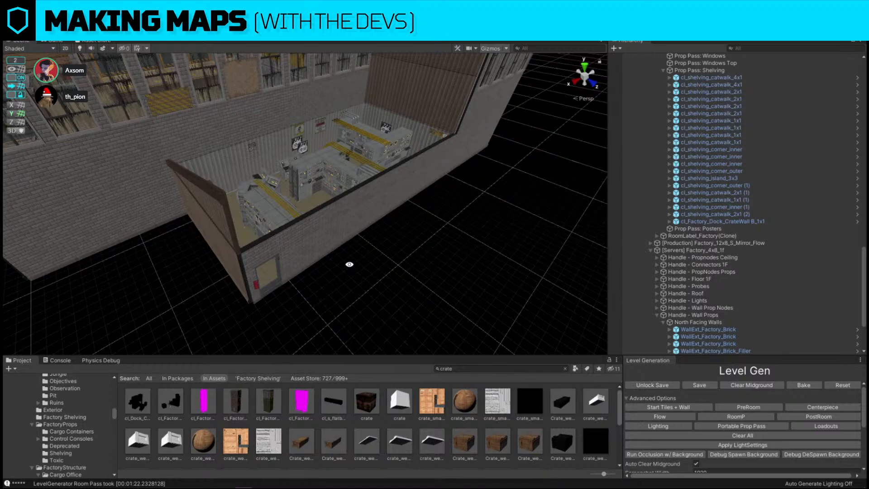
Swap the corner panel of the Servers room's east-facing wall for a DoorwayExt_Red doorway and select the panel beside it.
{"action": "left_click", "coordinate": [237, 267]}
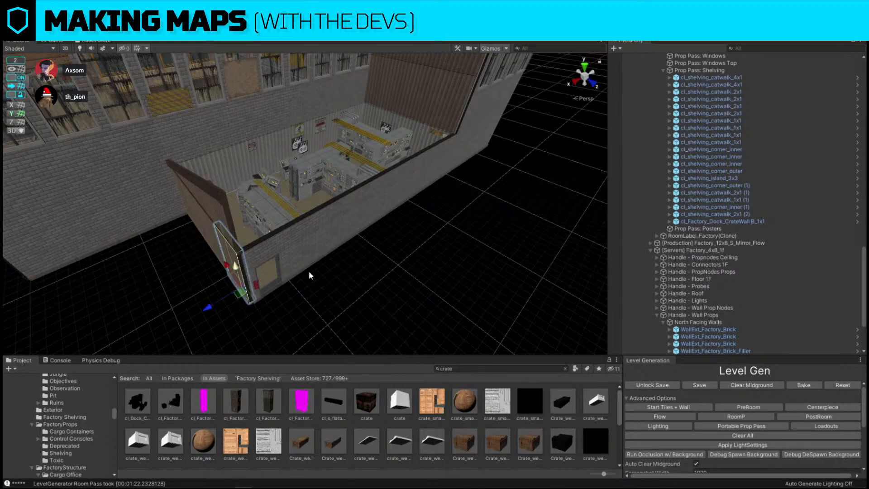
{"action": "key", "text": "f"}
{"action": "right_click_drag", "start_coordinate": [312, 270], "coordinate": [304, 271]}
{"action": "left_click", "coordinate": [365, 253]}
{"action": "key", "text": "ctrl+d"}
{"action": "left_click_drag", "start_coordinate": [376, 265], "coordinate": [347, 236]}
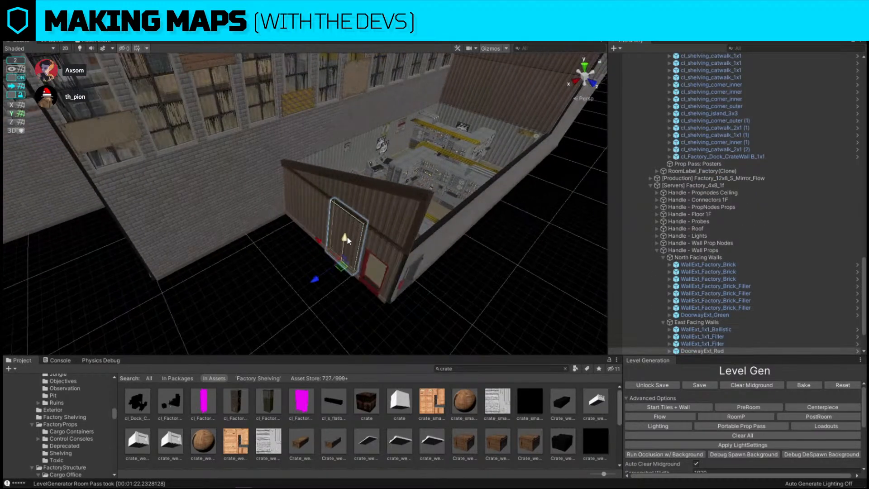
Delete both DoorwayExt_Red doorways from the Servers room's east-facing wall.
{"action": "left_click", "coordinate": [455, 292]}
{"action": "right_click_drag", "start_coordinate": [456, 292], "coordinate": [452, 295]}
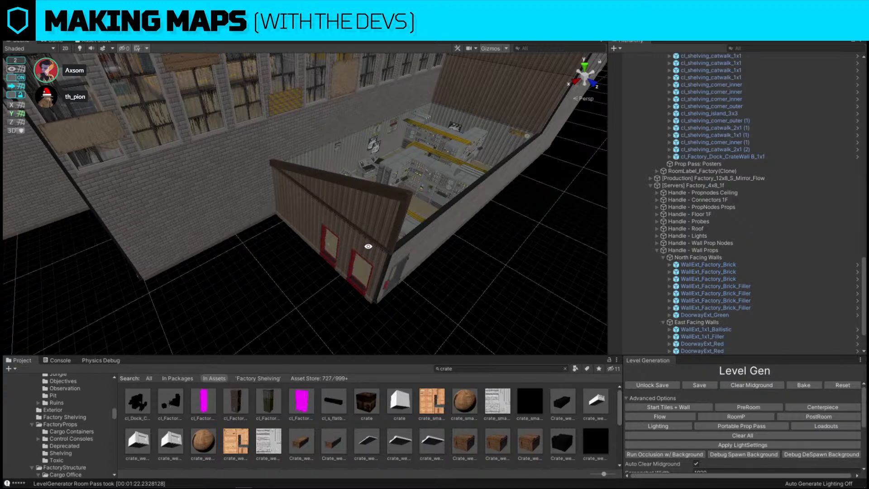
{"action": "left_click", "coordinate": [330, 222]}
{"action": "left_click", "coordinate": [330, 222]}
{"action": "left_click", "coordinate": [330, 222]}
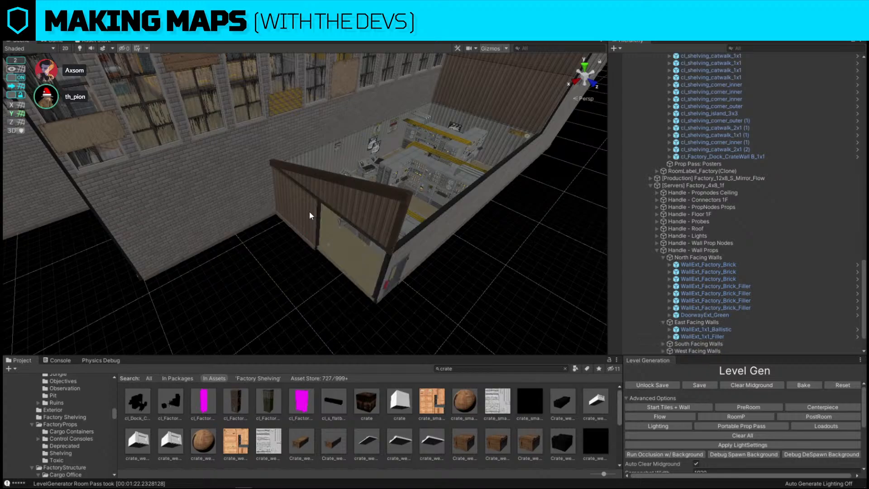
Duplicate the WallExt_1x1_Ballistic panel twice and move the copies to fill the opening in the Servers room's east-facing wall.
{"action": "key", "text": "f"}
{"action": "left_click", "coordinate": [273, 181]}
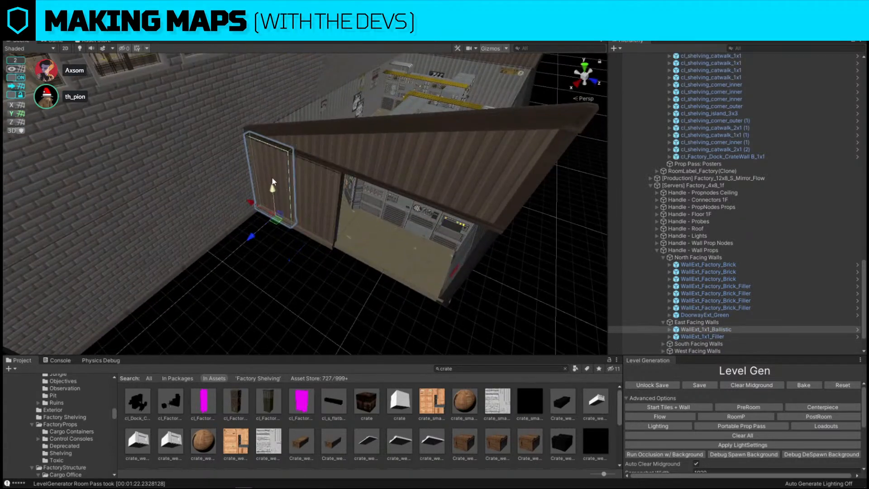
{"action": "key", "text": "ctrl+d"}
{"action": "left_click_drag", "start_coordinate": [252, 206], "coordinate": [325, 245]}
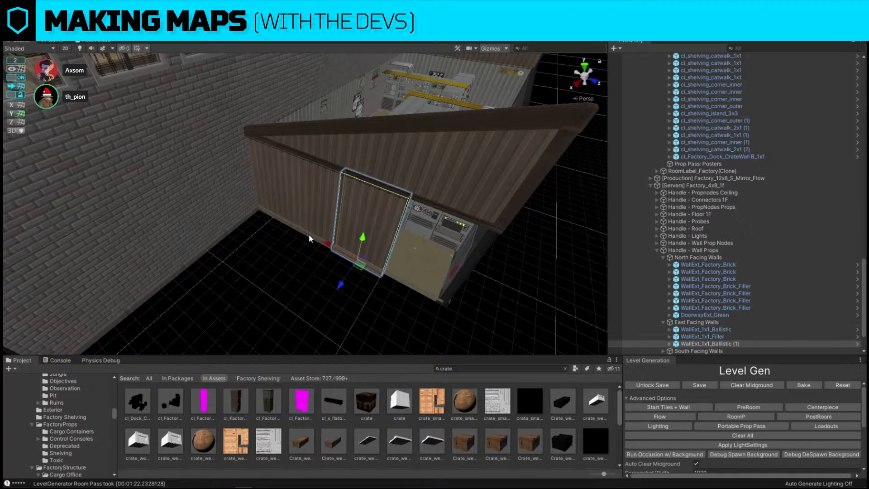
{"action": "key", "text": "ctrl+d"}
{"action": "right_click_drag", "start_coordinate": [325, 245], "coordinate": [268, 273]}
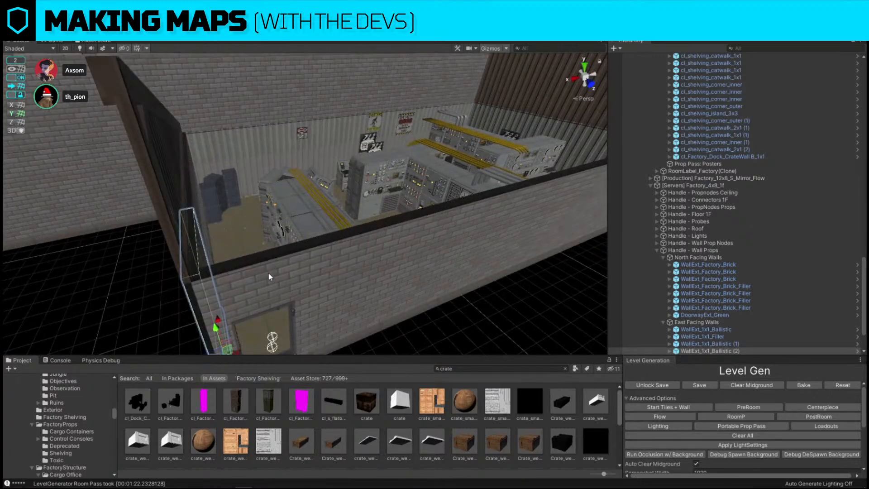
Delete the DoorwayExt_Green from the Servers room's north-facing wall and fill its gap with a copy of the neighbouring WallExt_Factory_Brick_Filler.
{"action": "left_click", "coordinate": [269, 273]}
{"action": "key", "text": "Delete"}
{"action": "left_click", "coordinate": [376, 255]}
{"action": "right_click_drag", "start_coordinate": [377, 254], "coordinate": [324, 277]}
{"action": "key", "text": "ctrl+d"}
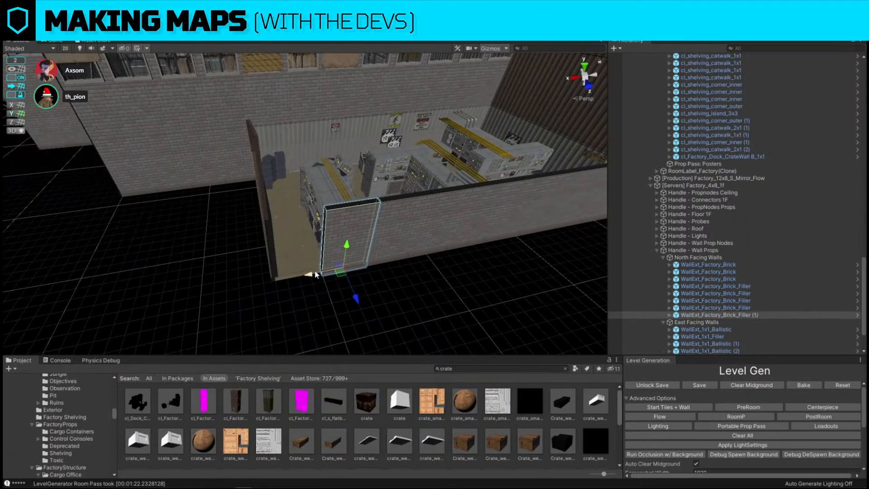
{"action": "left_click_drag", "start_coordinate": [309, 271], "coordinate": [283, 270]}
Delete the shelving units along the warehouse floor's brick back wall beside the maintenance area.
{"action": "right_click_drag", "start_coordinate": [283, 273], "coordinate": [315, 175]}
{"action": "left_click", "coordinate": [313, 172]}
{"action": "key", "text": "Delete"}
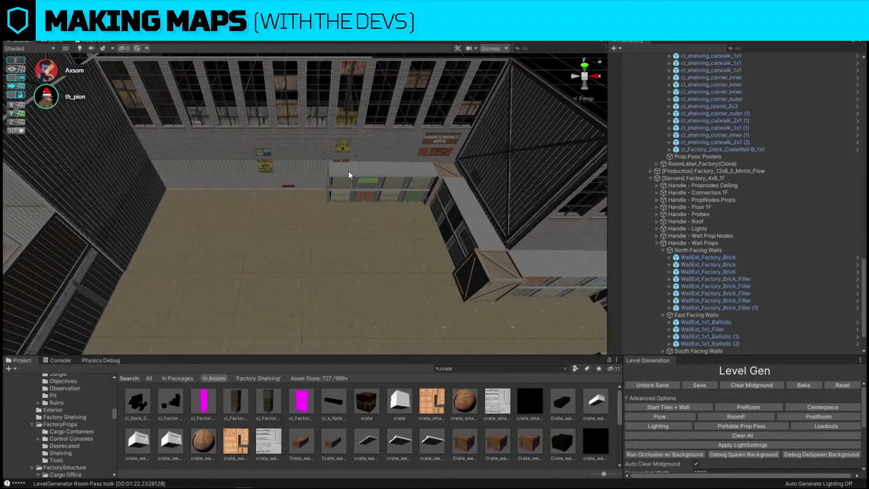
{"action": "left_click", "coordinate": [349, 173]}
{"action": "key", "text": "Delete"}
Duplicate a cl_shelving_catwalk_2x1, rotate the copy parallel to the brick back wall and place it beside the corner crate.
{"action": "left_click", "coordinate": [463, 194]}
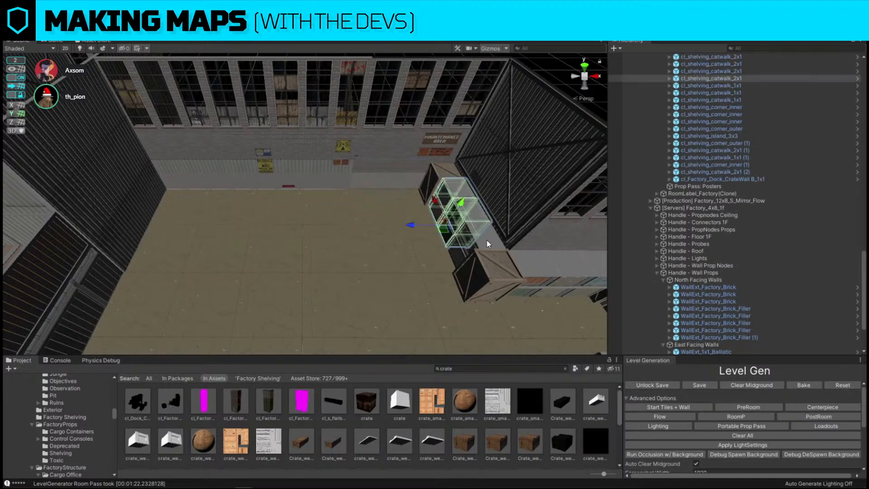
{"action": "right_click_drag", "start_coordinate": [487, 240], "coordinate": [378, 214]}
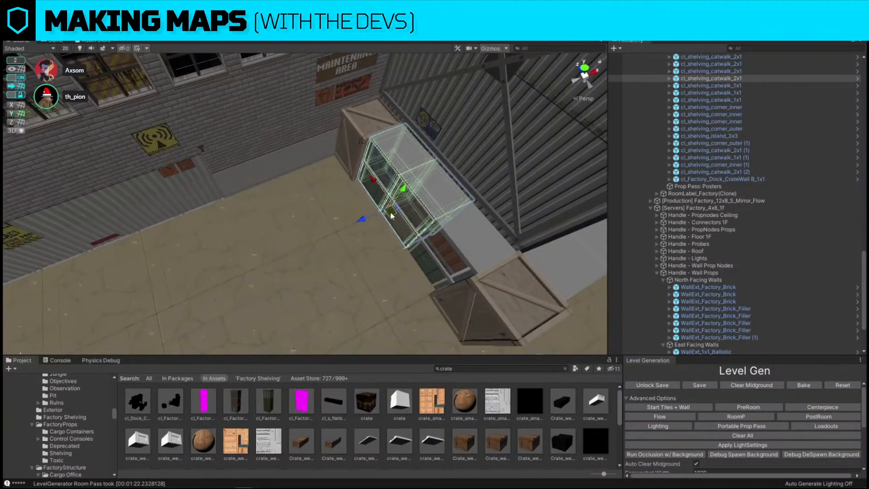
{"action": "key", "text": "ctrl+d"}
{"action": "left_click_drag", "start_coordinate": [376, 213], "coordinate": [398, 213]}
{"action": "key", "text": "e"}
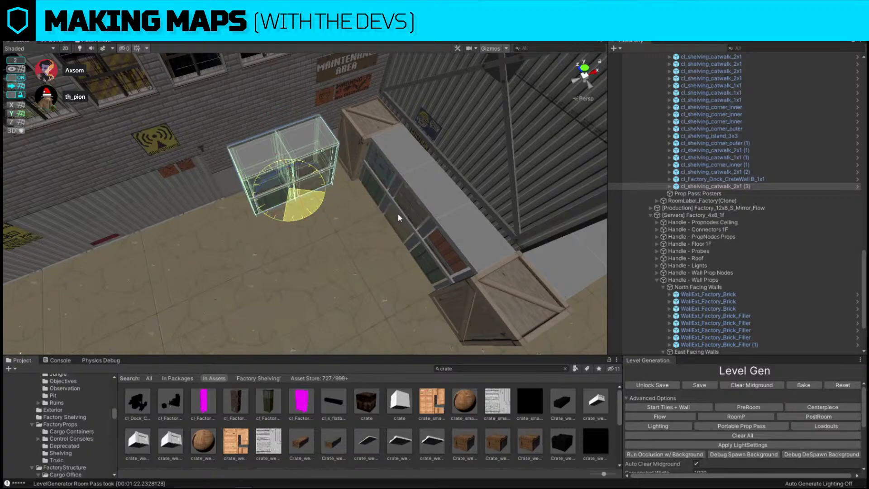
{"action": "key", "text": "w"}
{"action": "left_click_drag", "start_coordinate": [286, 195], "coordinate": [313, 191]}
Duplicate the cl_Factory_Dock_CrateWall B_1x1 stack near the dock and move the copy to the open end of the back-wall shelf.
{"action": "right_click_drag", "start_coordinate": [343, 197], "coordinate": [370, 281]}
{"action": "left_click", "coordinate": [325, 109]}
{"action": "left_click", "coordinate": [460, 215]}
{"action": "key", "text": "ctrl+d"}
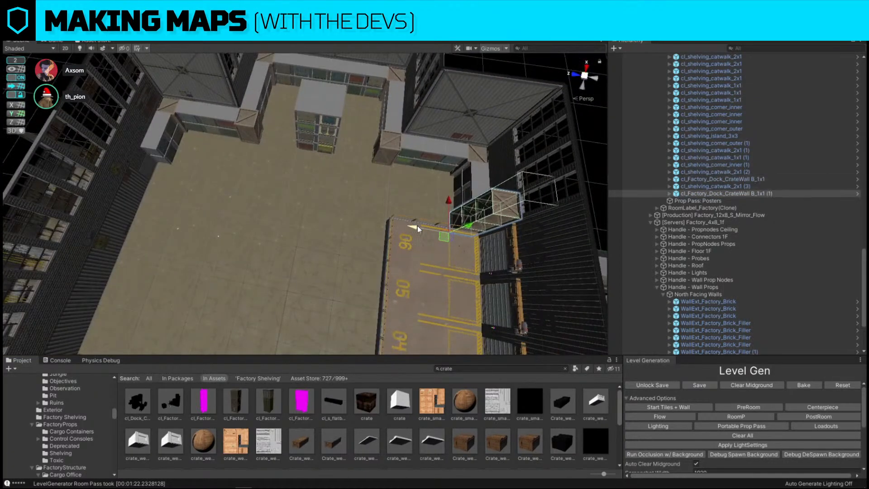
{"action": "left_click_drag", "start_coordinate": [413, 226], "coordinate": [94, 183]}
{"action": "right_click_drag", "start_coordinate": [94, 182], "coordinate": [426, 148]}
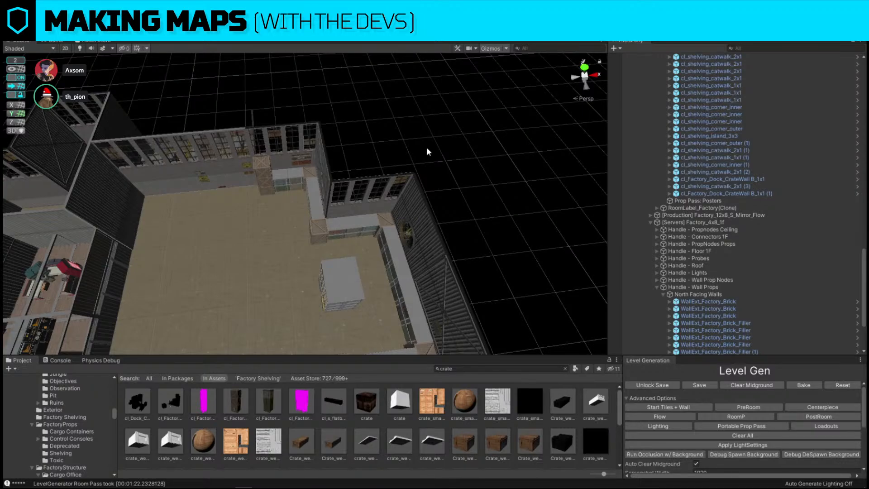
Replace the remaining wall panel of the cargo office nearest the dock with cl_Office_Container_Window_4x1.
{"action": "right_click_drag", "start_coordinate": [443, 153], "coordinate": [307, 116]}
{"action": "left_click", "coordinate": [334, 206]}
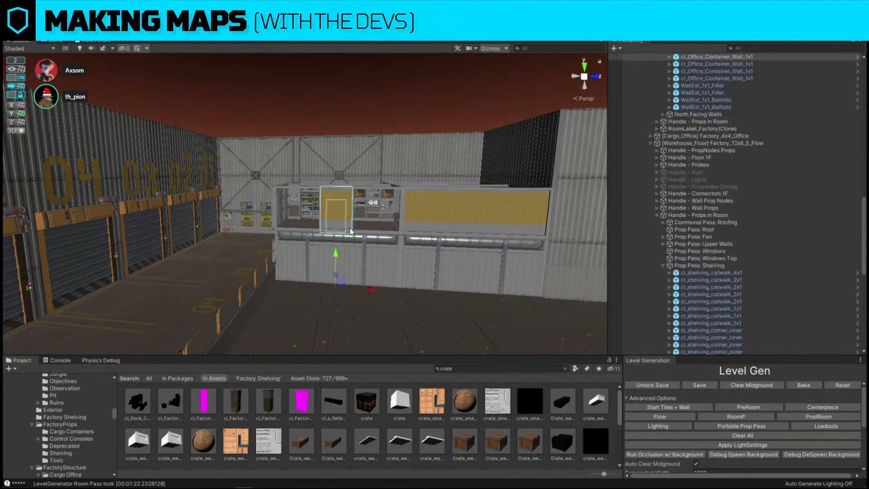
{"action": "left_click", "coordinate": [341, 195]}
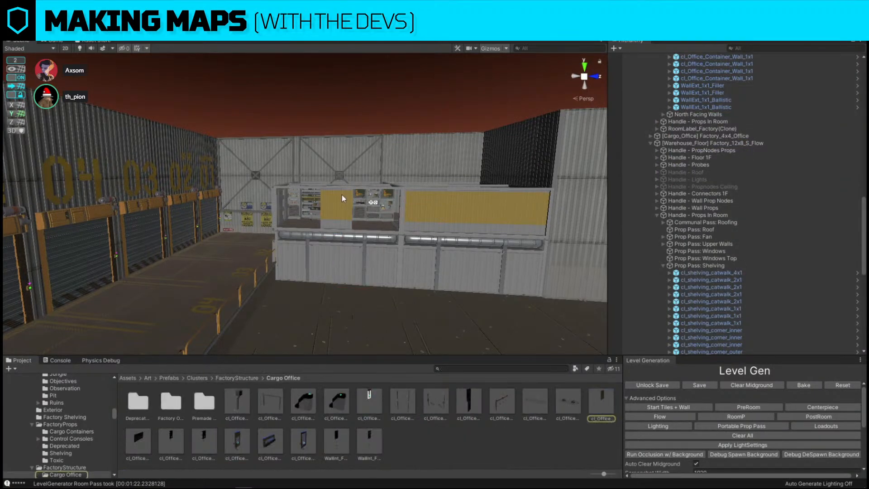
{"action": "key", "text": "ctrl+r"}
{"action": "left_click_drag", "start_coordinate": [272, 441], "coordinate": [128, 171]}
{"action": "left_click", "coordinate": [243, 231]}
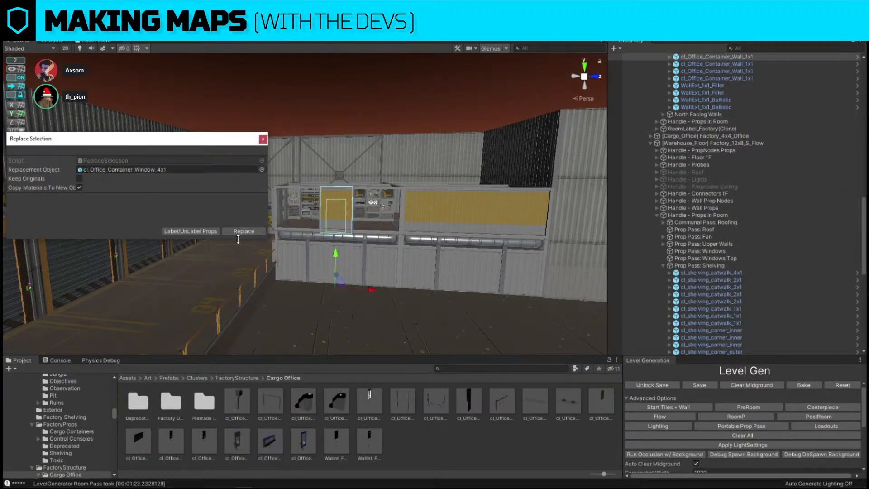
{"action": "right_click_drag", "start_coordinate": [252, 235], "coordinate": [294, 210]}
Delete all but one cl_Office_Container_Wall_1x1 panel from the yellow wall of the second cargo office.
{"action": "left_click", "coordinate": [294, 209]}
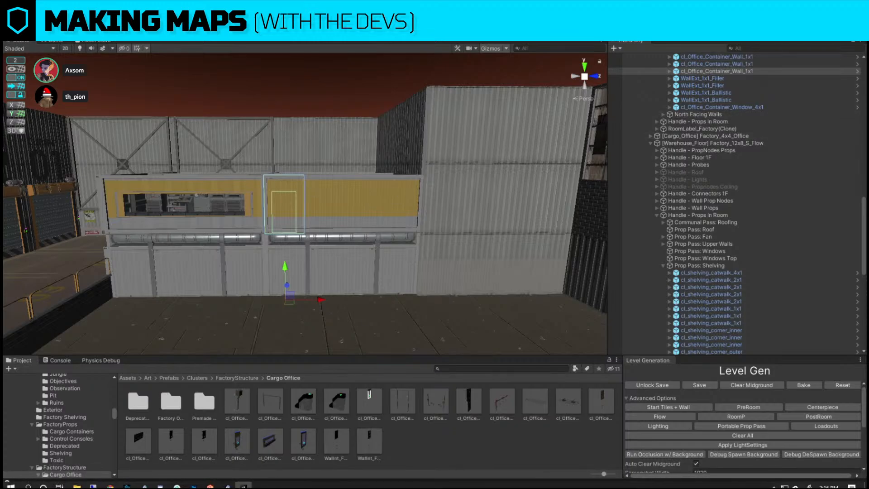
{"action": "right_click_drag", "start_coordinate": [335, 221], "coordinate": [334, 217]}
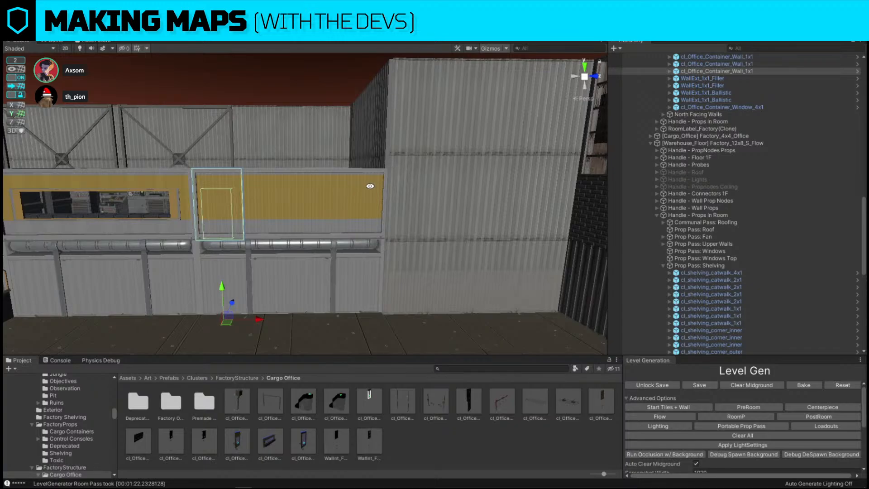
{"action": "left_click", "coordinate": [363, 187], "text": "shift"}
{"action": "key", "text": "Delete"}
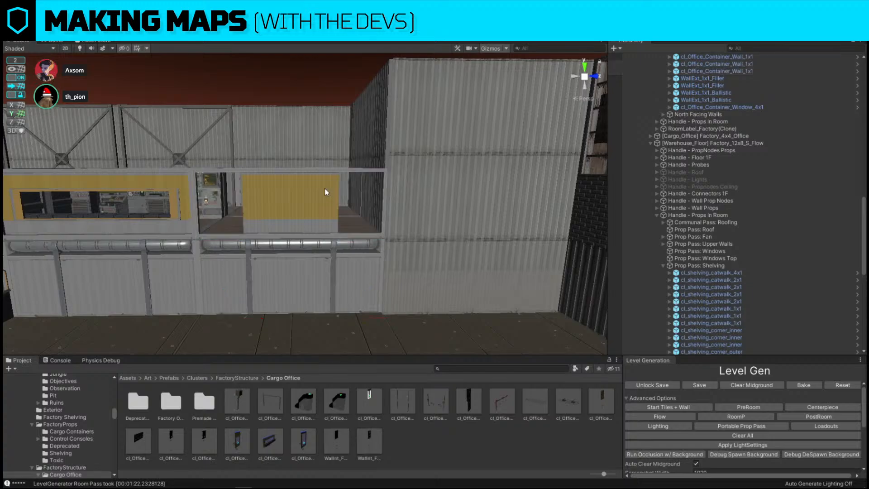
{"action": "left_click", "coordinate": [323, 192]}
{"action": "key", "text": "Delete"}
Slide the second office's remaining wall panel to the middle of the opening and replace it with cl_Office_Container_Window_4x1.
{"action": "left_click", "coordinate": [276, 188]}
{"action": "left_click_drag", "start_coordinate": [304, 319], "coordinate": [328, 319]}
{"action": "key", "text": "ctrl+r"}
{"action": "left_click", "coordinate": [235, 230]}
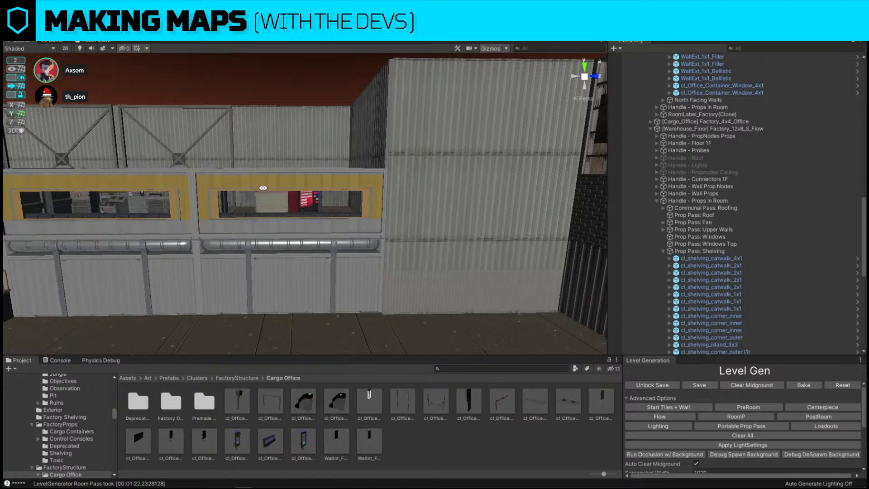
Duplicate the cl_shelving_catwalk_4x1 and adjoining 2x1 behind the shelving island and move the copies across the floor toward the cargo offices.
{"action": "left_click_drag", "start_coordinate": [263, 188], "coordinate": [466, 148], "text": "alt"}
{"action": "scroll", "coordinate": [421, 178], "scroll_direction": "up", "scroll_amount": 3}
{"action": "left_click_drag", "start_coordinate": [421, 178], "coordinate": [397, 190], "text": "alt"}
{"action": "left_click", "coordinate": [441, 209]}
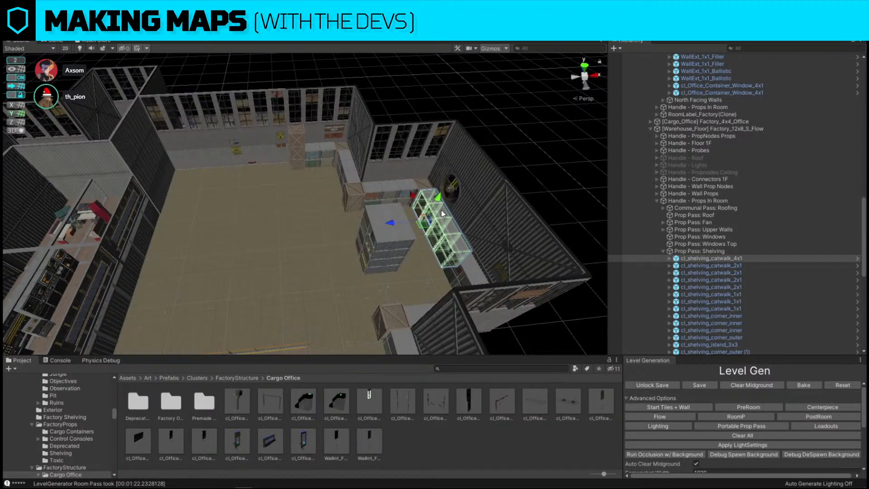
{"action": "left_click_drag", "start_coordinate": [443, 214], "coordinate": [449, 229], "text": "alt"}
{"action": "left_click", "coordinate": [419, 215], "text": "shift"}
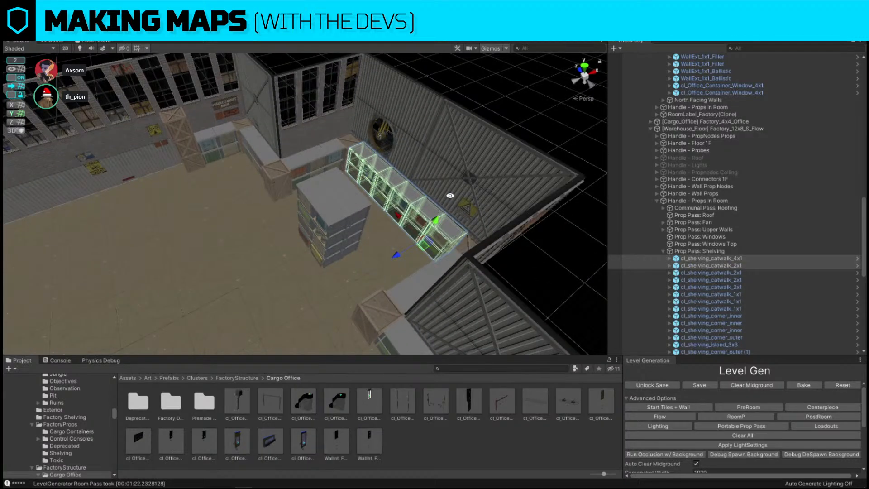
{"action": "left_click_drag", "start_coordinate": [449, 196], "coordinate": [439, 266], "text": "alt"}
{"action": "key", "text": "ctrl+d"}
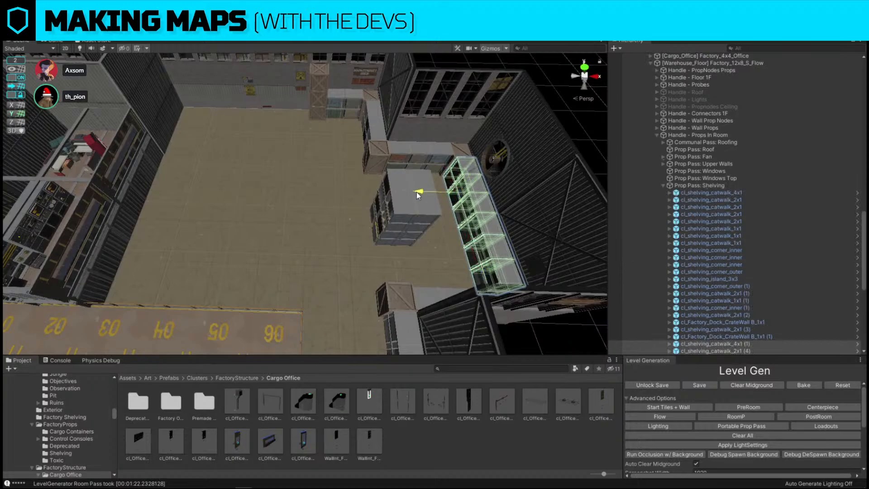
{"action": "left_click_drag", "start_coordinate": [414, 194], "coordinate": [156, 188]}
Rotate the two copied catwalk shelves to face the warehouse floor and place them against the wall below the cargo offices.
{"action": "key", "text": "e"}
{"action": "left_click_drag", "start_coordinate": [209, 218], "coordinate": [455, 199]}
{"action": "key", "text": "w"}
{"action": "right_click_drag", "start_coordinate": [454, 199], "coordinate": [339, 207]}
{"action": "key", "text": "w"}
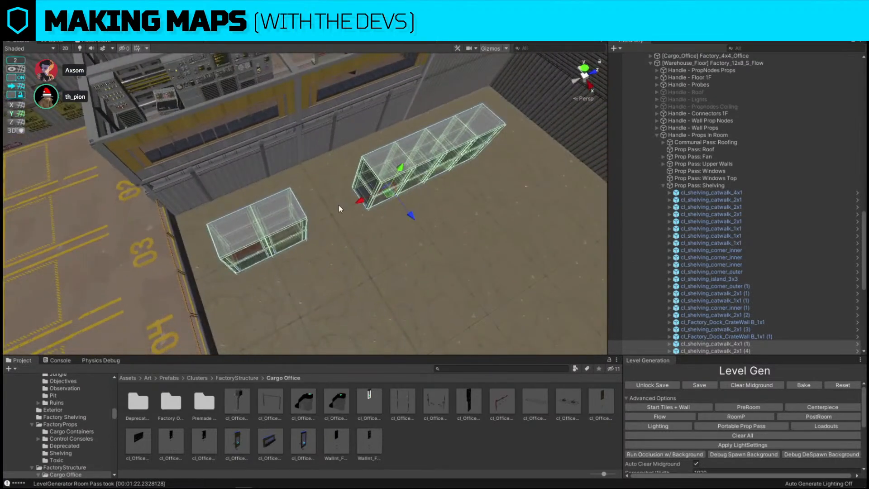
{"action": "left_click_drag", "start_coordinate": [386, 197], "coordinate": [331, 168]}
Slide the copied cl_shelving_catwalk_4x1 along the office wall until it meets the copied 2x1 shelf.
{"action": "left_click", "coordinate": [393, 128]}
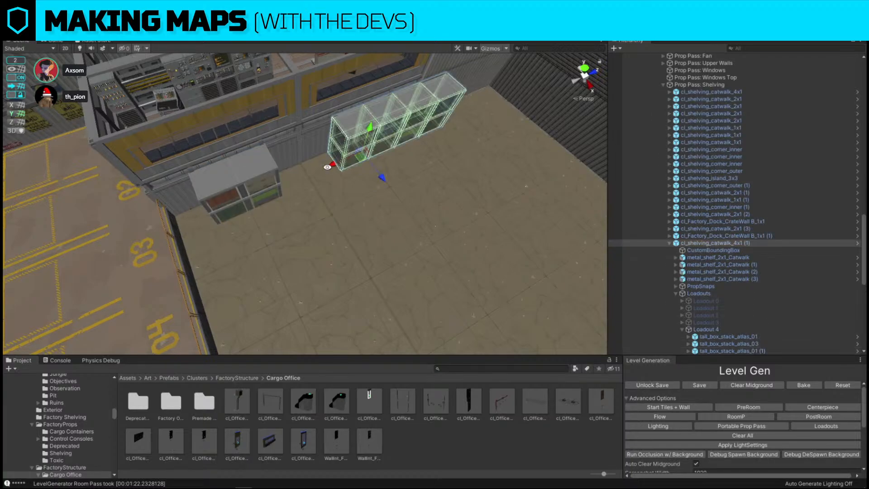
{"action": "left_click_drag", "start_coordinate": [326, 168], "coordinate": [320, 170], "text": "alt"}
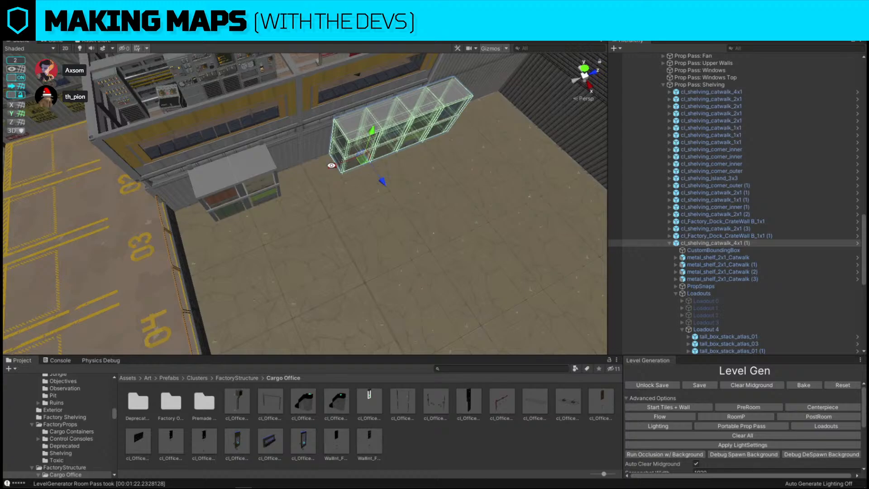
{"action": "left_click_drag", "start_coordinate": [334, 164], "coordinate": [500, 200]}
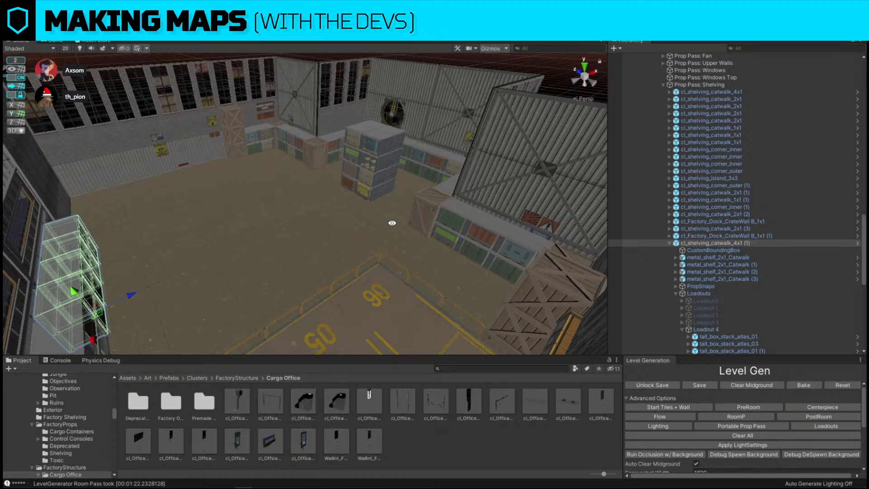
Duplicate the dock's CrateWall B_1x1 stack and place the copy at the dock-side end of the shelving below the cargo offices.
{"action": "left_click_drag", "start_coordinate": [389, 222], "coordinate": [516, 248], "text": "alt"}
{"action": "left_click", "coordinate": [458, 247]}
{"action": "key", "text": "ctrl+d"}
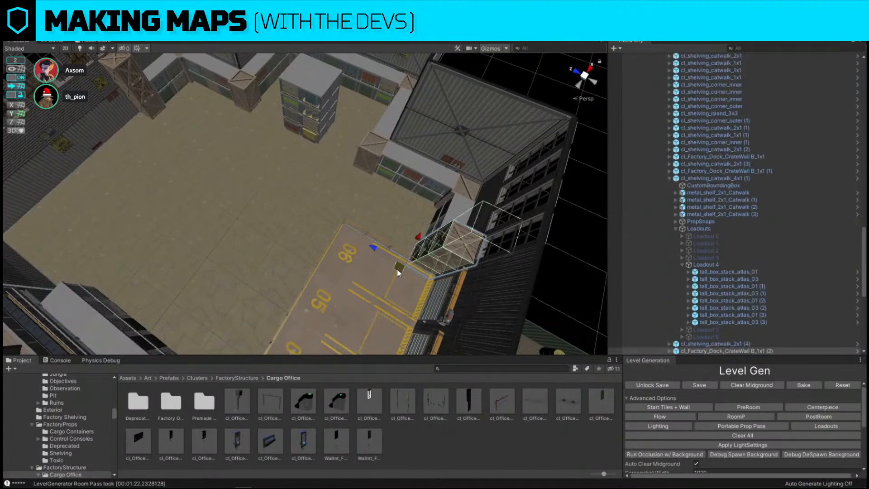
{"action": "left_click_drag", "start_coordinate": [398, 269], "coordinate": [184, 326]}
{"action": "left_click_drag", "start_coordinate": [290, 266], "coordinate": [430, 179], "text": "alt"}
{"action": "left_click_drag", "start_coordinate": [374, 172], "coordinate": [298, 221]}
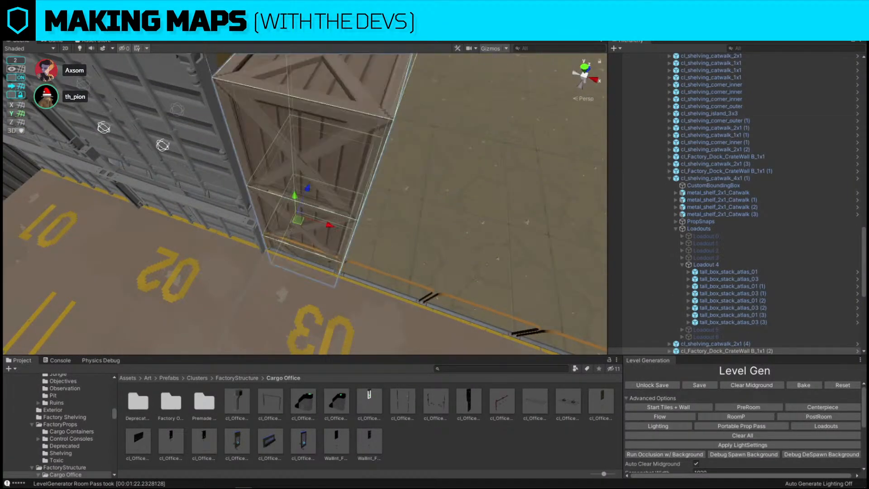
Replace the copied crate stack below the cargo offices with cl_Factory_Dock_CrateWall C_1x1.
{"action": "left_click_drag", "start_coordinate": [235, 400], "coordinate": [223, 169]}
{"action": "left_click", "coordinate": [248, 233]}
{"action": "left_click_drag", "start_coordinate": [317, 204], "coordinate": [285, 197], "text": "alt"}
{"action": "left_click", "coordinate": [324, 188]}
Extend the office-side shelving to the back wall with copies of cl_shelving_catwalk_4x1 and a cl_shelving_corner_inner crate at the end.
{"action": "left_click", "coordinate": [286, 197]}
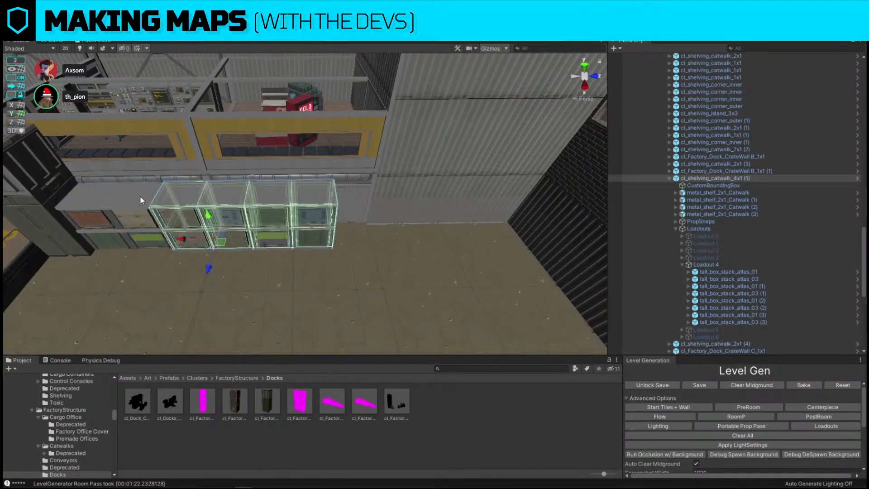
{"action": "key", "text": "ctrl+d"}
{"action": "left_click_drag", "start_coordinate": [181, 243], "coordinate": [255, 185]}
{"action": "left_click", "coordinate": [379, 146]}
{"action": "key", "text": "ctrl+d"}
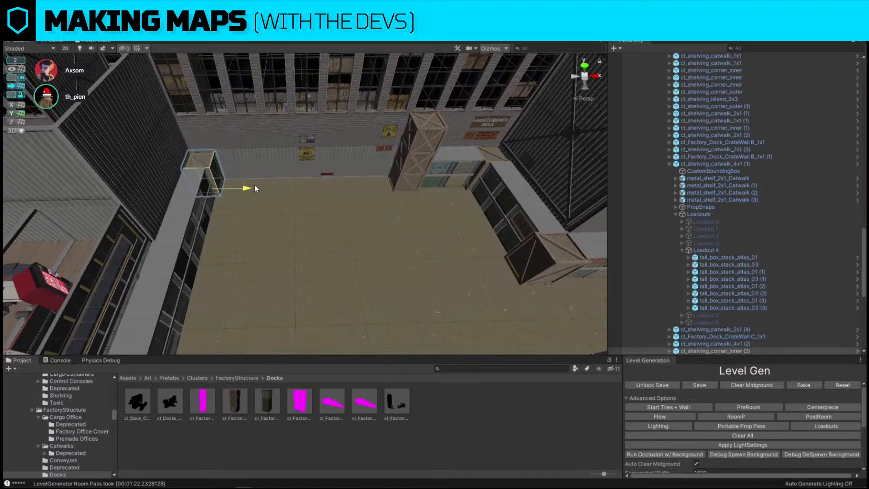
Place a copy of the back wall's CrateWall B_1x1 stack farther along that wall and replace it with cl_Factory_Dock_CrateWall A_1x1.
{"action": "left_click", "coordinate": [410, 150]}
{"action": "key", "text": "ctrl+d"}
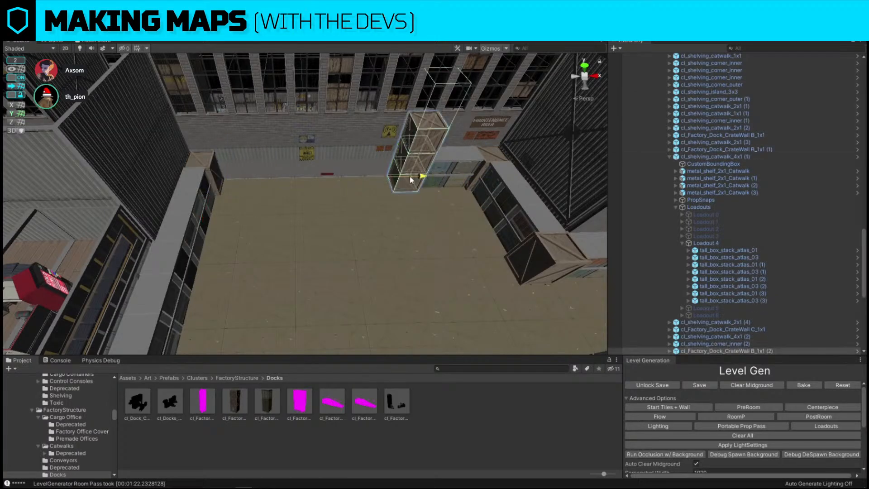
{"action": "left_click_drag", "start_coordinate": [413, 180], "coordinate": [326, 209]}
{"action": "key", "text": "ctrl+shift+r"}
{"action": "left_click_drag", "start_coordinate": [202, 401], "coordinate": [172, 169]}
{"action": "left_click", "coordinate": [244, 231]}
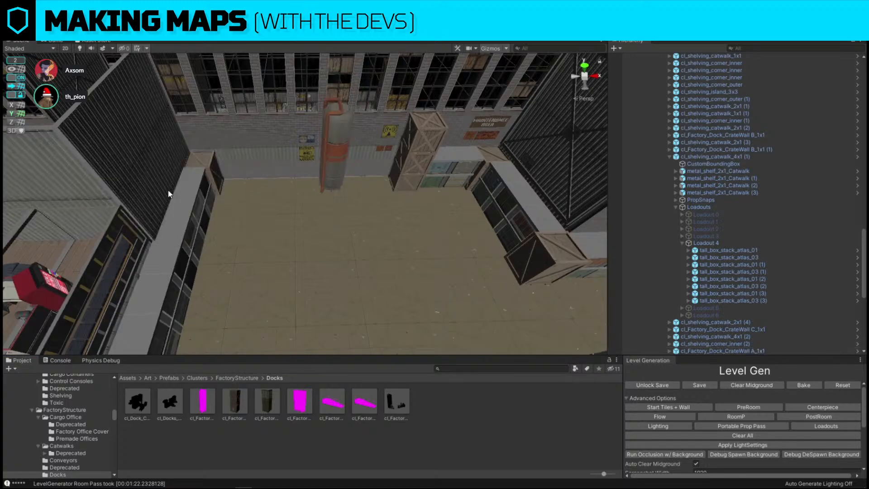
Rotate the CrateWall A_1x1 tank so its pipes face sideways along the back wall and slide it back into position.
{"action": "left_click", "coordinate": [350, 156]}
{"action": "left_click_drag", "start_coordinate": [350, 156], "coordinate": [319, 229], "text": "alt"}
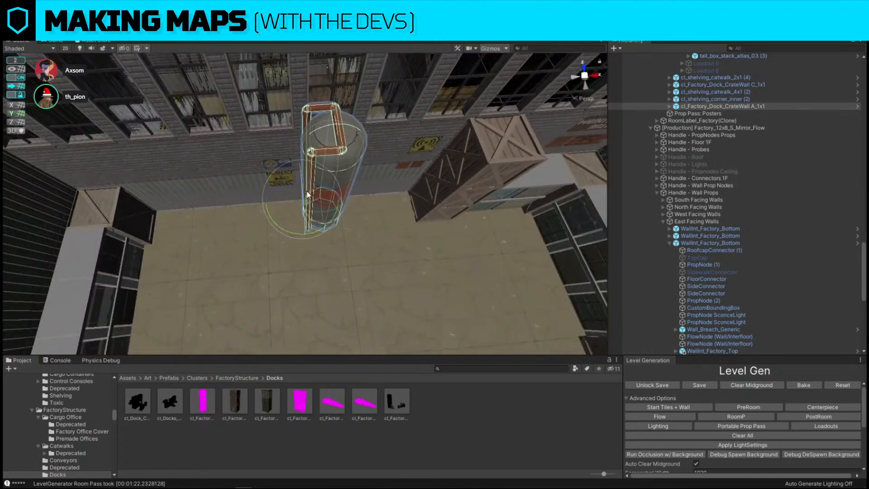
{"action": "left_click", "coordinate": [319, 229]}
{"action": "left_click_drag", "start_coordinate": [253, 251], "coordinate": [222, 252]}
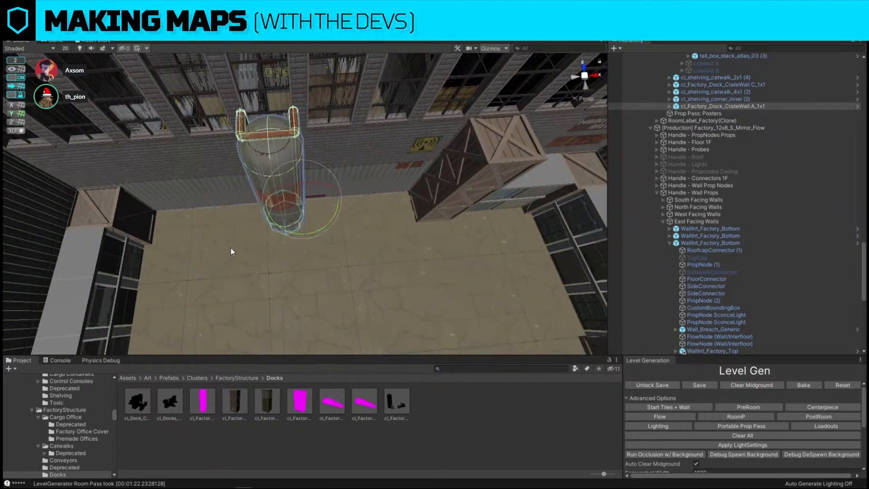
{"action": "key", "text": "w"}
{"action": "left_click_drag", "start_coordinate": [330, 203], "coordinate": [368, 195]}
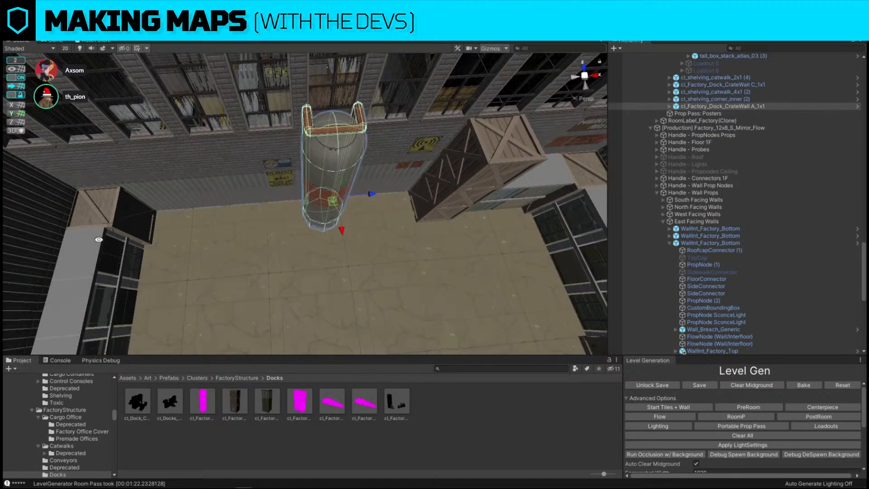
Copy a cl_shelving_catwalk_4x1 shelf, rotate it and place it along the back wall between the corner crate and the tank.
{"action": "left_click", "coordinate": [137, 235]}
{"action": "left_click_drag", "start_coordinate": [253, 263], "coordinate": [269, 244], "text": "alt"}
{"action": "key", "text": "ctrl+d"}
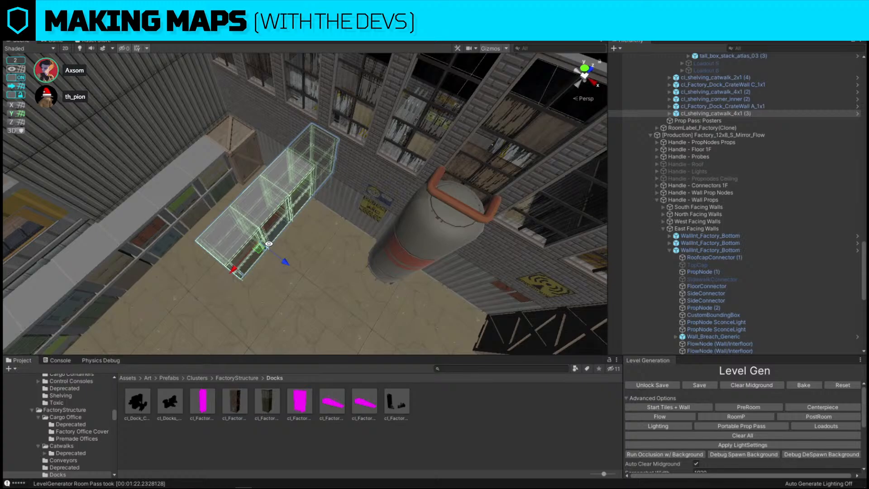
{"action": "left_click_drag", "start_coordinate": [269, 244], "coordinate": [294, 271], "text": "alt"}
{"action": "key", "text": "e"}
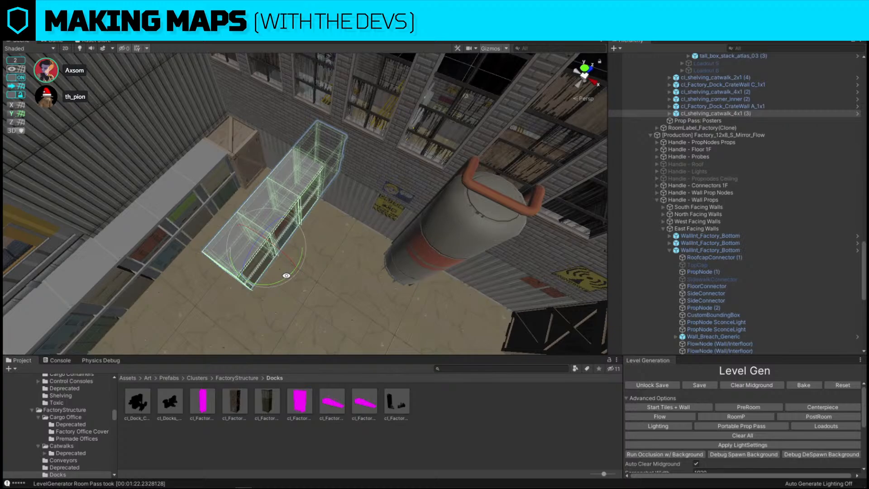
{"action": "left_click_drag", "start_coordinate": [285, 272], "coordinate": [175, 296], "text": "alt"}
{"action": "key", "text": "w"}
{"action": "left_click_drag", "start_coordinate": [273, 253], "coordinate": [421, 137]}
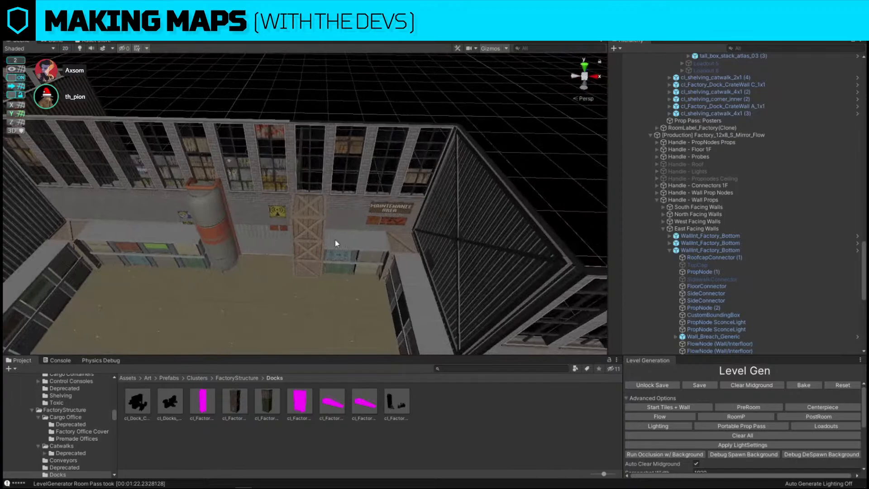
Remove the wooden crate stack at the back wall and put a copy of the cl_Factory_Dock_CrateWall A_1x1 tank in its place.
{"action": "left_click", "coordinate": [300, 237]}
{"action": "left_click", "coordinate": [226, 259]}
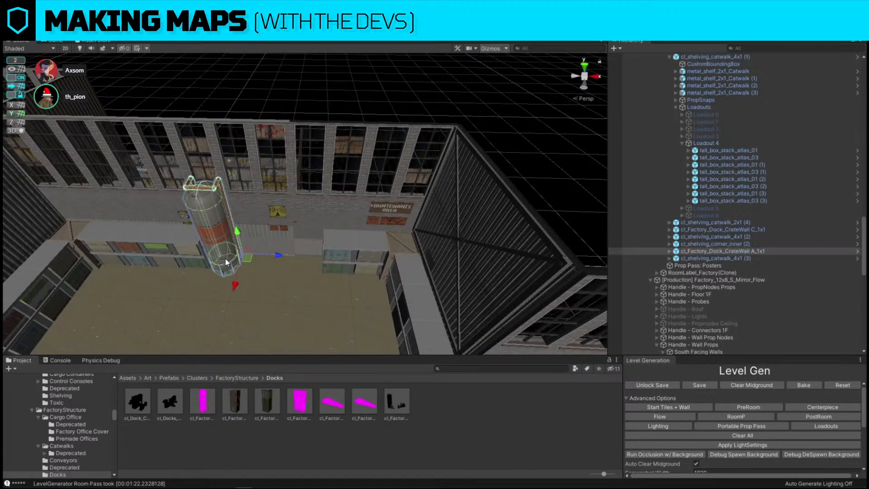
{"action": "key", "text": "ctrl+d"}
{"action": "left_click_drag", "start_coordinate": [278, 254], "coordinate": [358, 256]}
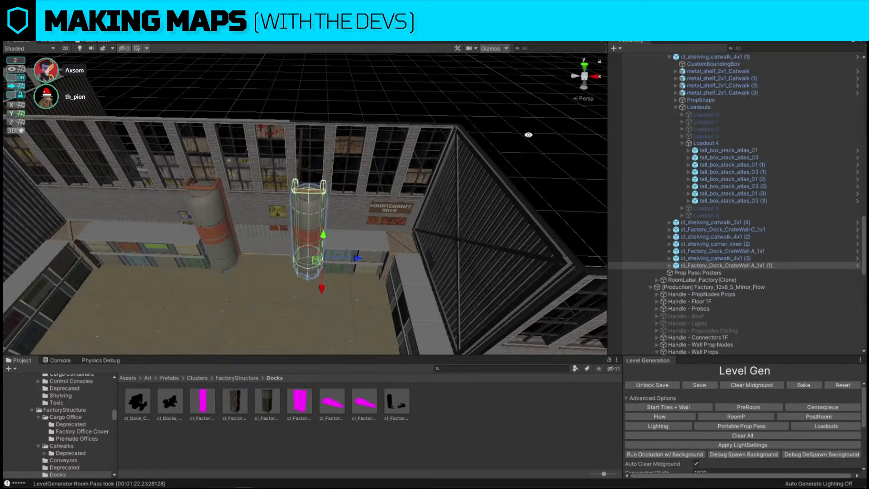
Search the project for stoop pieces and delete the railing sections on both sides of the one beside loading bay 03.
{"action": "right_click_drag", "start_coordinate": [527, 116], "coordinate": [284, 298]}
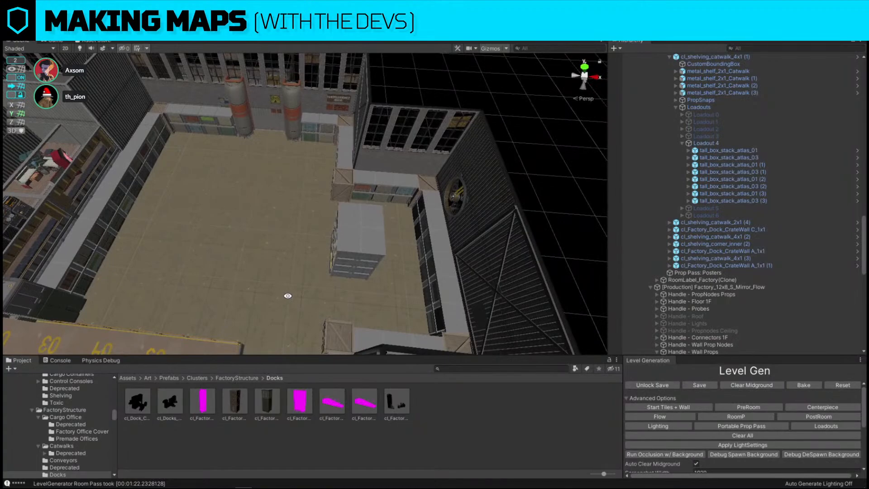
{"action": "left_click", "coordinate": [360, 233]}
{"action": "right_click_drag", "start_coordinate": [360, 233], "coordinate": [265, 155]}
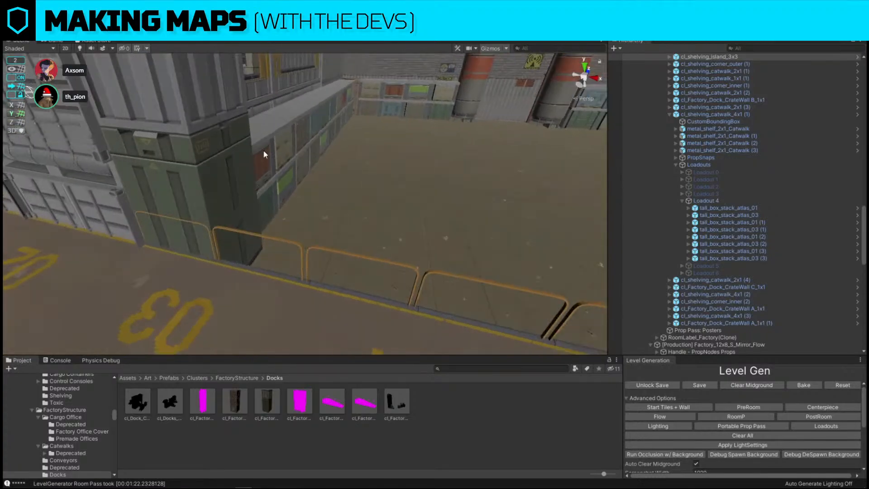
{"action": "left_click", "coordinate": [463, 369]}
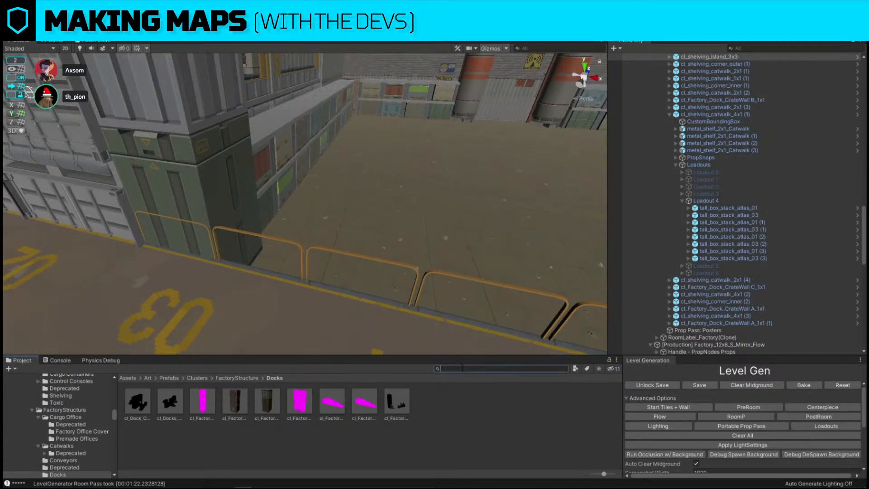
{"action": "type", "text": "stoop"}
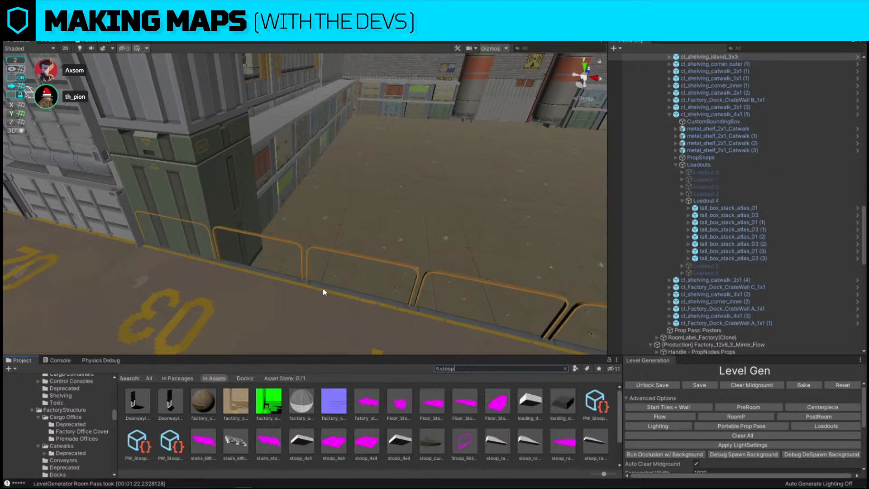
{"action": "left_click", "coordinate": [292, 278]}
{"action": "left_click_drag", "start_coordinate": [290, 276], "coordinate": [198, 254]}
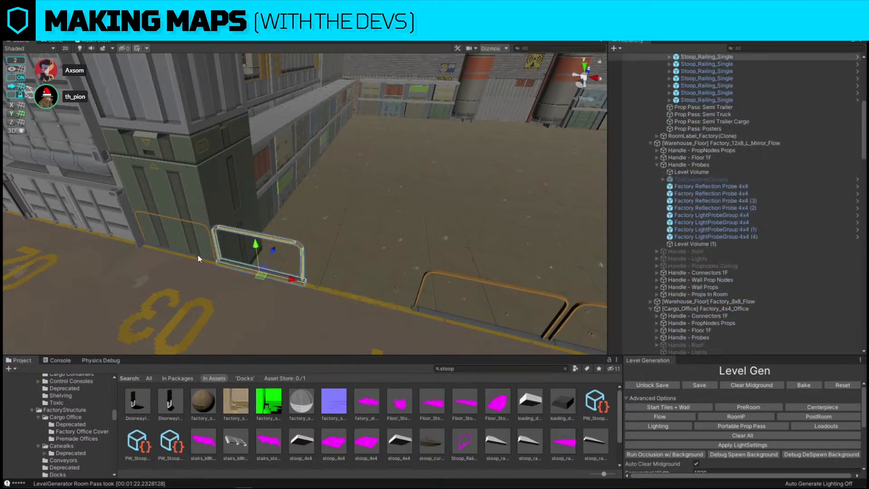
Try Floor_Stoop_Ramp_4x1 in place of the remaining railing section beside bay 03, rotate the ramp and delete it.
{"action": "left_click", "coordinate": [247, 269]}
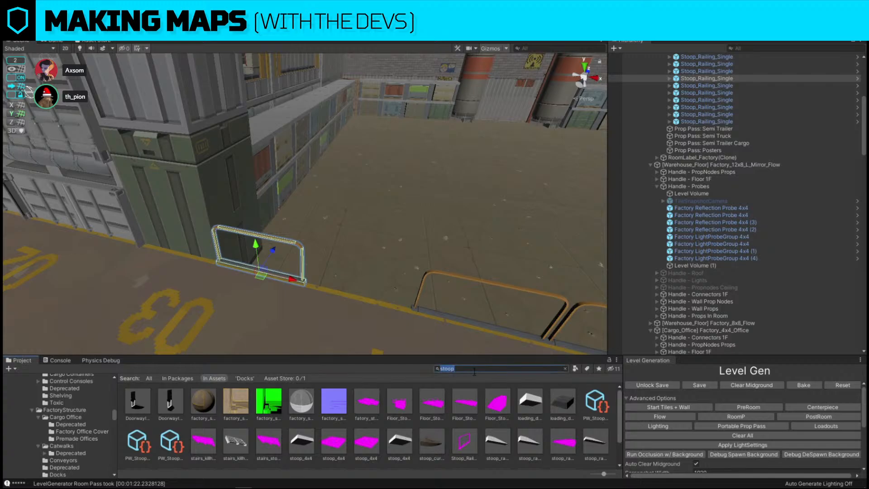
{"action": "left_click_drag", "start_coordinate": [432, 403], "coordinate": [135, 169]}
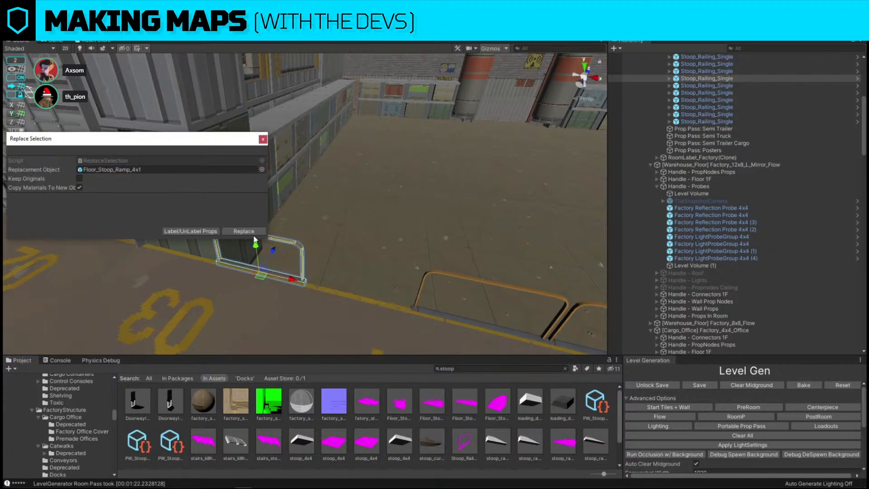
{"action": "left_click", "coordinate": [246, 232]}
{"action": "left_click", "coordinate": [289, 233]}
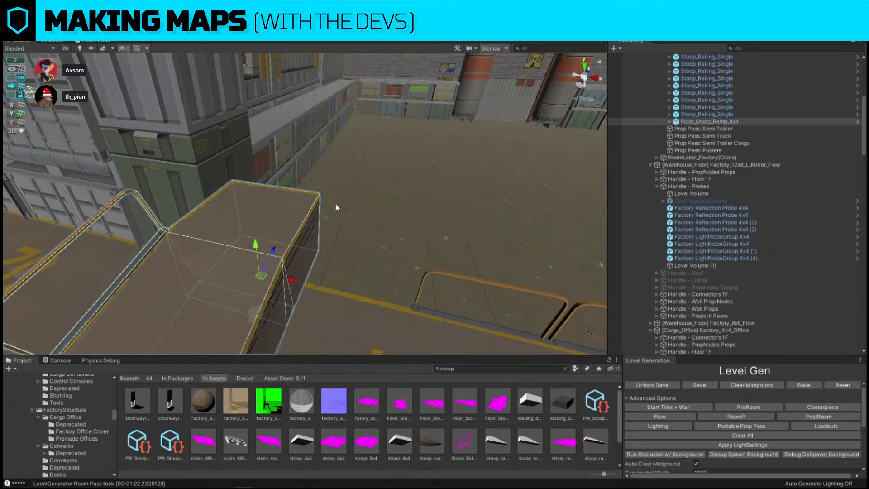
{"action": "key", "text": "f"}
{"action": "left_click_drag", "start_coordinate": [339, 174], "coordinate": [444, 164]}
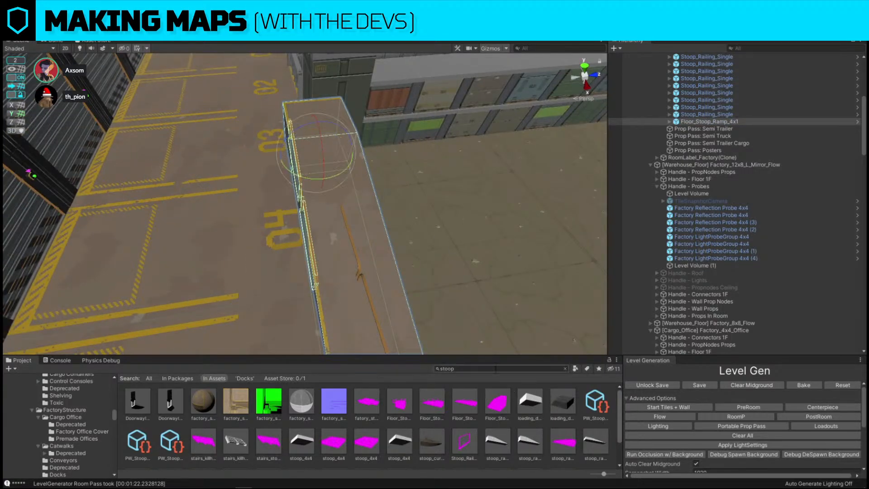
{"action": "left_click_drag", "start_coordinate": [317, 149], "coordinate": [468, 186], "text": "alt"}
{"action": "key", "text": "Delete"}
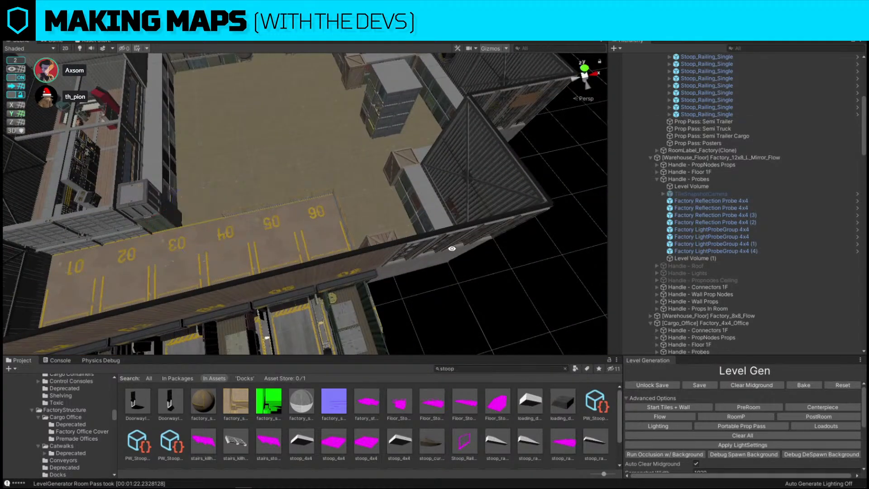
Capture a top-down view of the whole level and outline four rectangular areas in red on the main floor.
{"action": "left_click_drag", "start_coordinate": [453, 249], "coordinate": [420, 301], "text": "alt"}
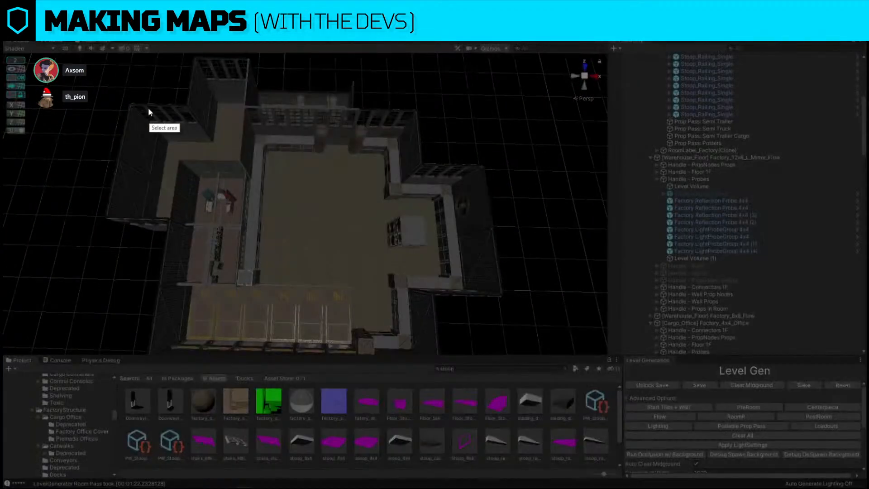
{"action": "mouse_move", "coordinate": [101, 75]}
{"action": "left_mouse_down"}
{"action": "mouse_move", "coordinate": [470, 325]}
{"action": "mouse_move", "coordinate": [563, 349]}
{"action": "left_mouse_up"}
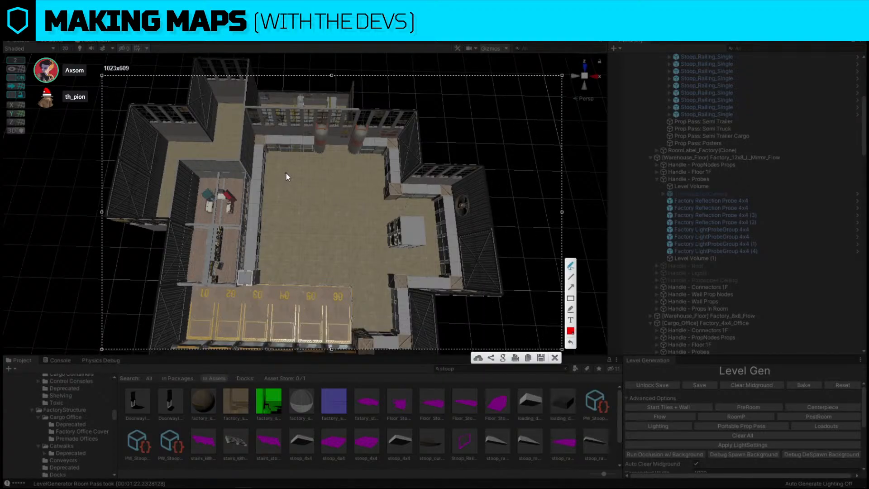
{"action": "left_click_drag", "start_coordinate": [283, 164], "coordinate": [288, 213]}
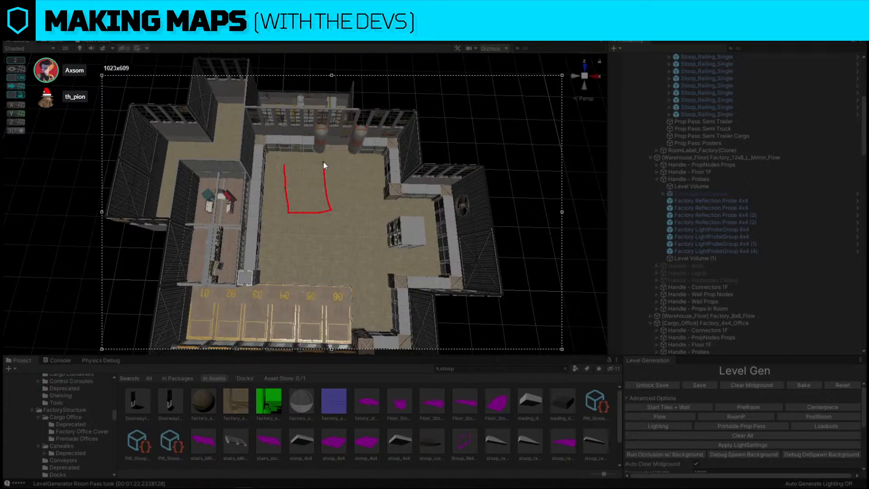
{"action": "mouse_move", "coordinate": [323, 162]}
{"action": "left_mouse_down"}
{"action": "mouse_move", "coordinate": [258, 158]}
{"action": "mouse_move", "coordinate": [300, 173]}
{"action": "mouse_move", "coordinate": [293, 176]}
{"action": "left_mouse_up"}
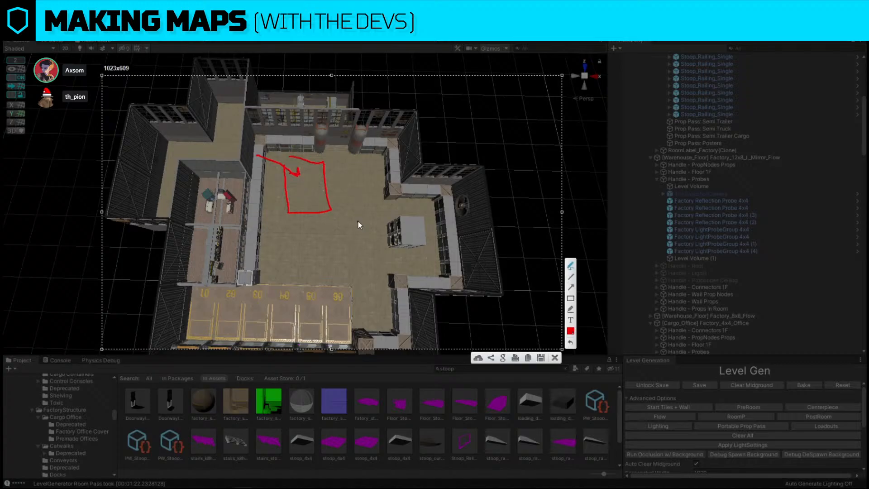
{"action": "mouse_move", "coordinate": [352, 217]}
{"action": "left_mouse_down"}
{"action": "mouse_move", "coordinate": [351, 233]}
{"action": "mouse_move", "coordinate": [354, 220]}
{"action": "left_mouse_up"}
{"action": "left_click_drag", "start_coordinate": [290, 230], "coordinate": [311, 231]}
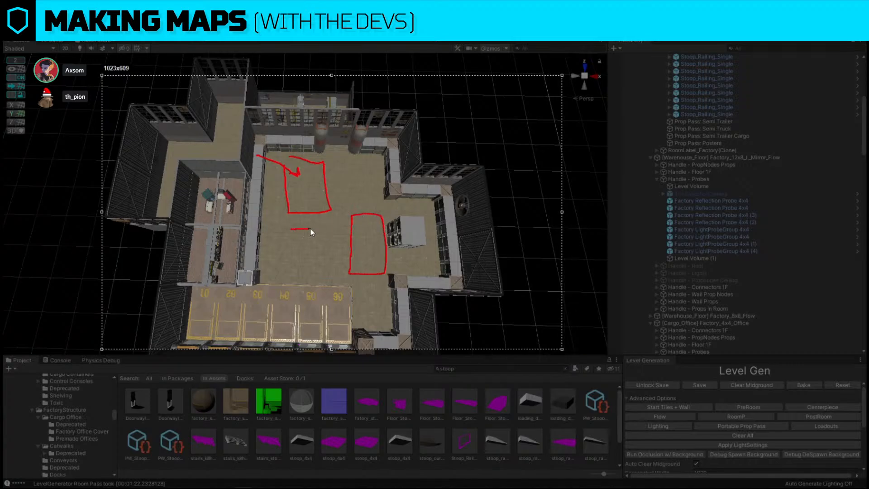
{"action": "left_click_drag", "start_coordinate": [320, 284], "coordinate": [291, 227]}
{"action": "left_click_drag", "start_coordinate": [355, 199], "coordinate": [350, 157]}
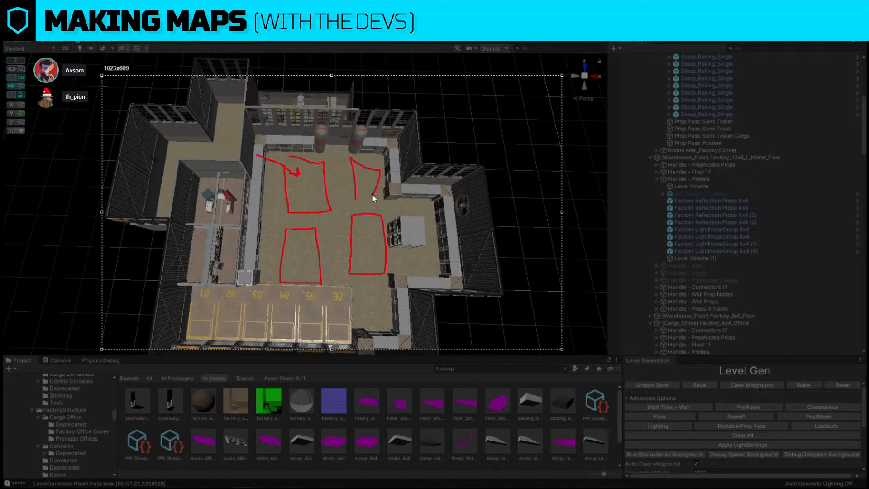
{"action": "left_click_drag", "start_coordinate": [374, 197], "coordinate": [356, 196]}
Sketch a diagonal line through two of the outlined areas, circle a spot in each and discard the annotated capture.
{"action": "left_click_drag", "start_coordinate": [298, 170], "coordinate": [298, 187]}
{"action": "left_click_drag", "start_coordinate": [366, 228], "coordinate": [367, 240]}
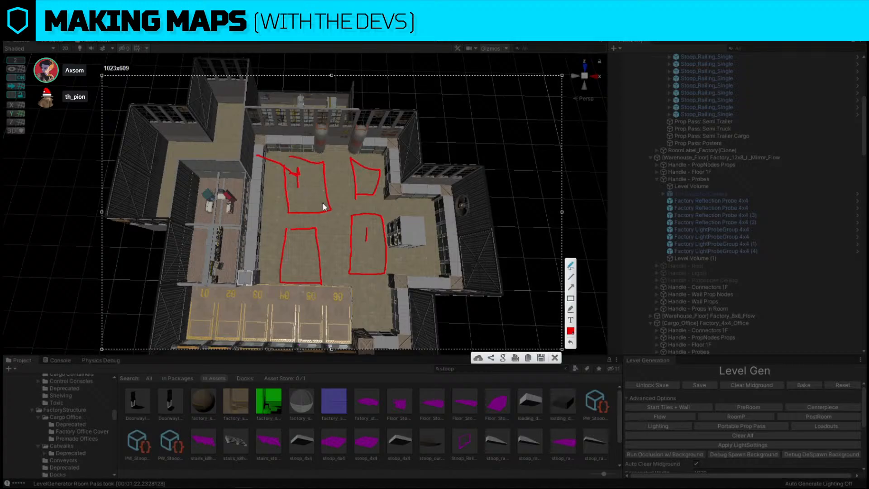
{"action": "left_click_drag", "start_coordinate": [324, 207], "coordinate": [351, 231]}
{"action": "left_click_drag", "start_coordinate": [385, 271], "coordinate": [423, 299]}
{"action": "left_click_drag", "start_coordinate": [293, 172], "coordinate": [298, 197]}
{"action": "left_click_drag", "start_coordinate": [303, 164], "coordinate": [293, 174]}
{"action": "mouse_move", "coordinate": [368, 240]}
{"action": "left_mouse_down"}
{"action": "mouse_move", "coordinate": [360, 259]}
{"action": "mouse_move", "coordinate": [363, 239]}
{"action": "left_mouse_up"}
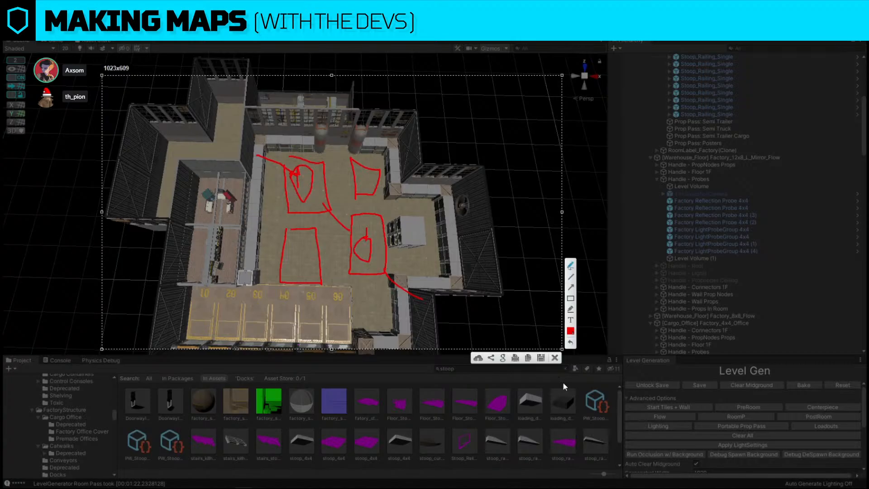
{"action": "left_click", "coordinate": [556, 358]}
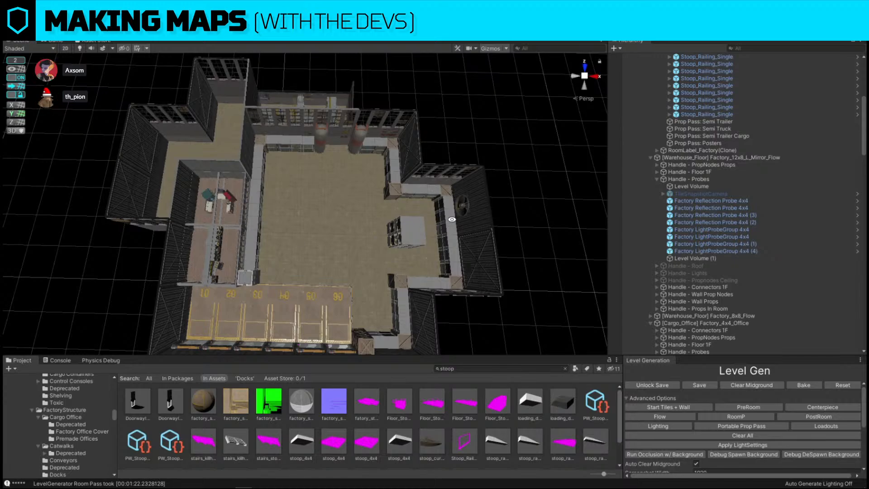
Replace the outermost upper office container wall above bay 01 with cl_Office_Container_Door_1x1.
{"action": "left_click_drag", "start_coordinate": [452, 219], "coordinate": [210, 177], "text": "alt"}
{"action": "right_click_drag", "start_coordinate": [211, 176], "coordinate": [292, 195]}
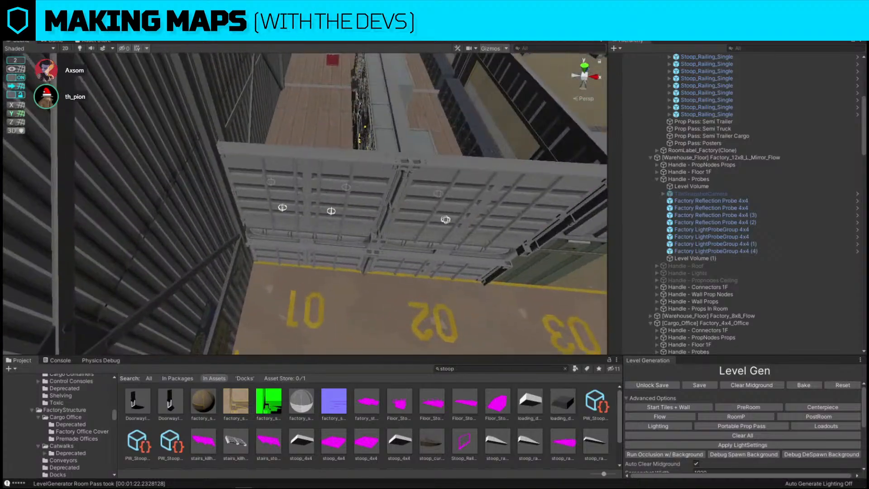
{"action": "left_click", "coordinate": [349, 195]}
{"action": "left_click", "coordinate": [257, 186]}
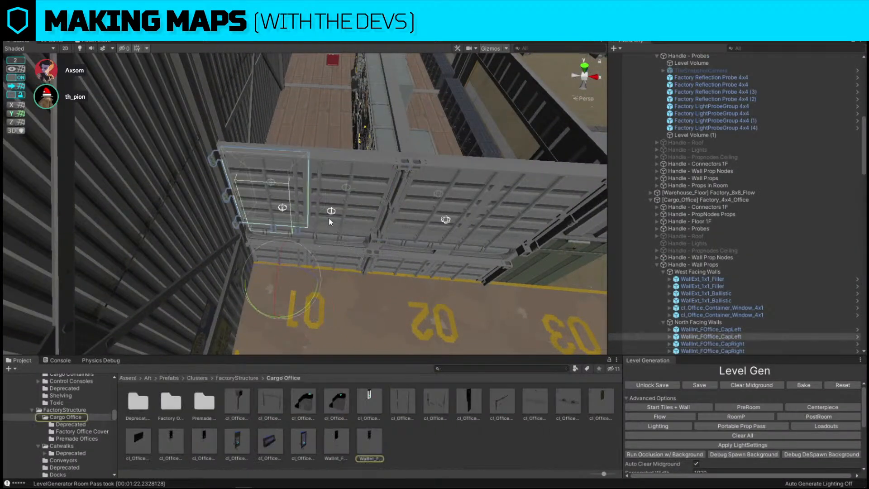
{"action": "key", "text": "ctrl+shift+r"}
{"action": "left_click_drag", "start_coordinate": [370, 402], "coordinate": [164, 170]}
{"action": "left_click", "coordinate": [244, 231]}
Replace the office wall section next to the new container doorway with cl_Office_Container_Wall_1x1.
{"action": "left_click", "coordinate": [333, 197]}
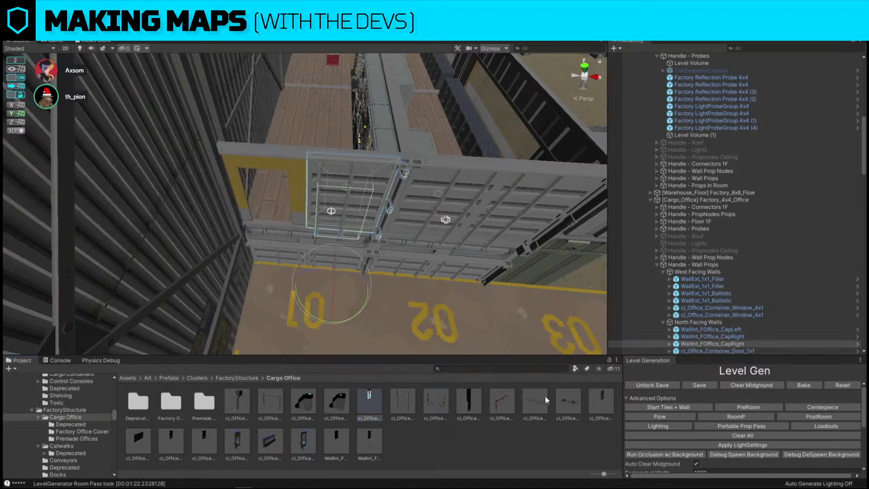
{"action": "key", "text": "ctrl+shift+r"}
{"action": "left_click_drag", "start_coordinate": [604, 397], "coordinate": [149, 171]}
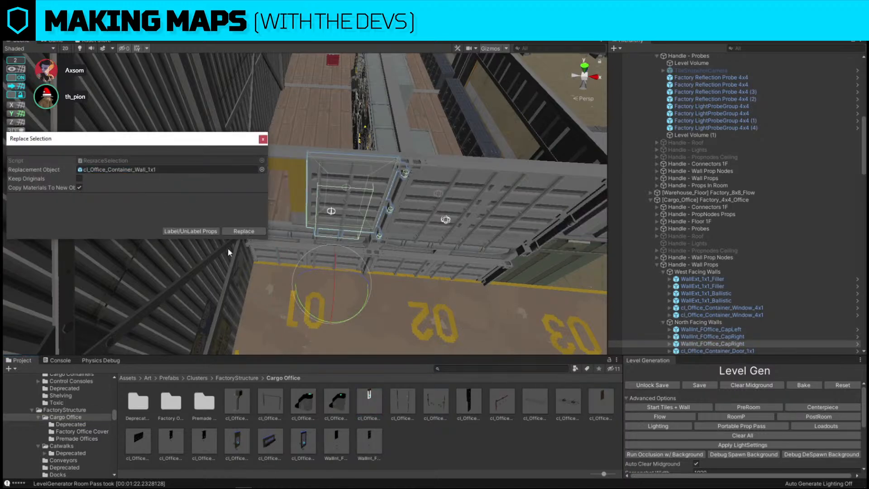
{"action": "left_click", "coordinate": [230, 232]}
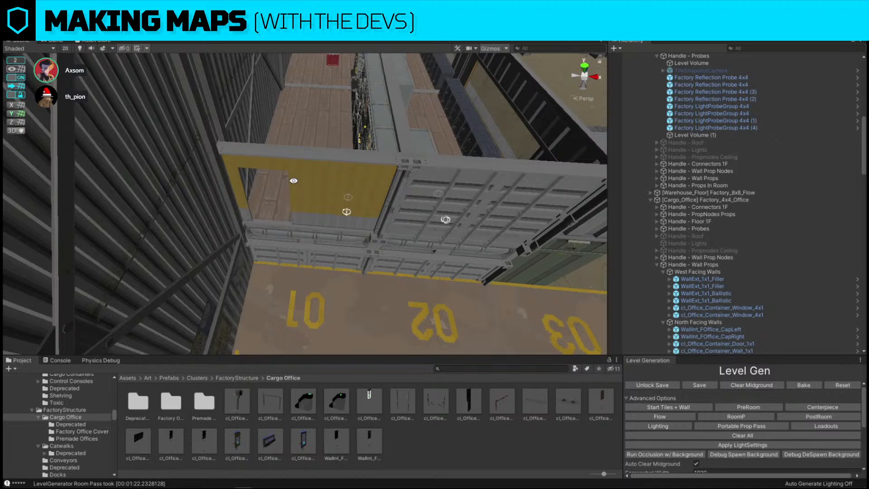
{"action": "left_click", "coordinate": [296, 180]}
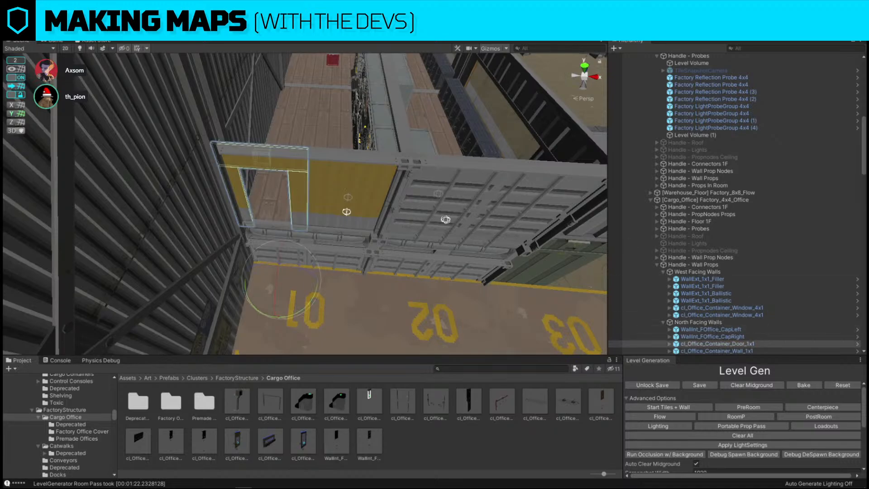
{"action": "right_click_drag", "start_coordinate": [555, 279], "coordinate": [258, 188]}
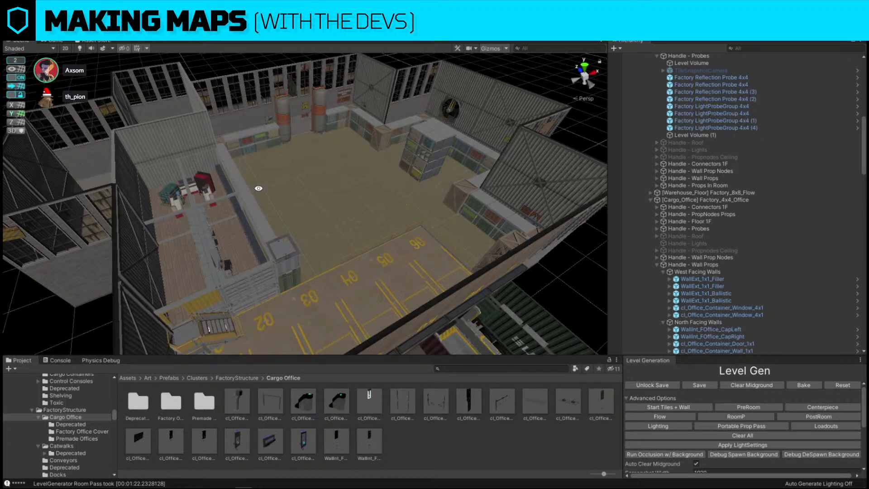
Replace the two WallSPC_1x3_Brick sections between the back wall's tanks with a single DoorwaySPC_2x3_Open.
{"action": "right_click_drag", "start_coordinate": [258, 188], "coordinate": [298, 219]}
{"action": "left_click", "coordinate": [298, 219]}
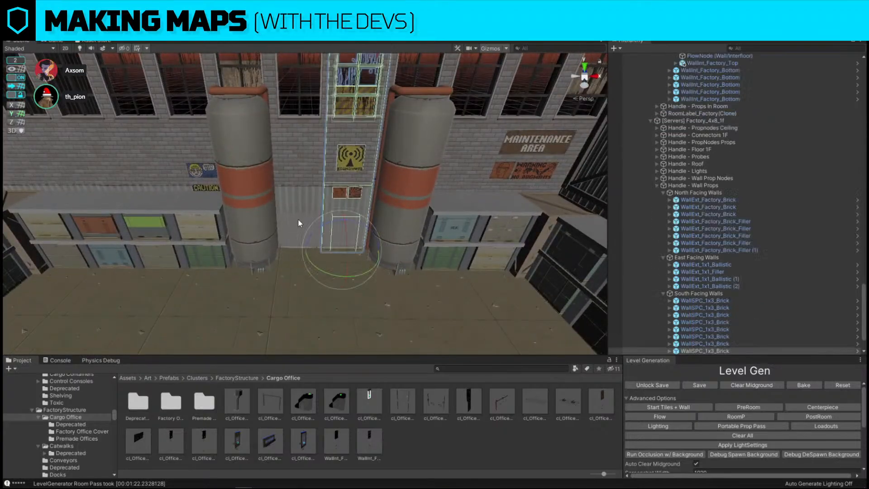
{"action": "left_click", "coordinate": [298, 220]}
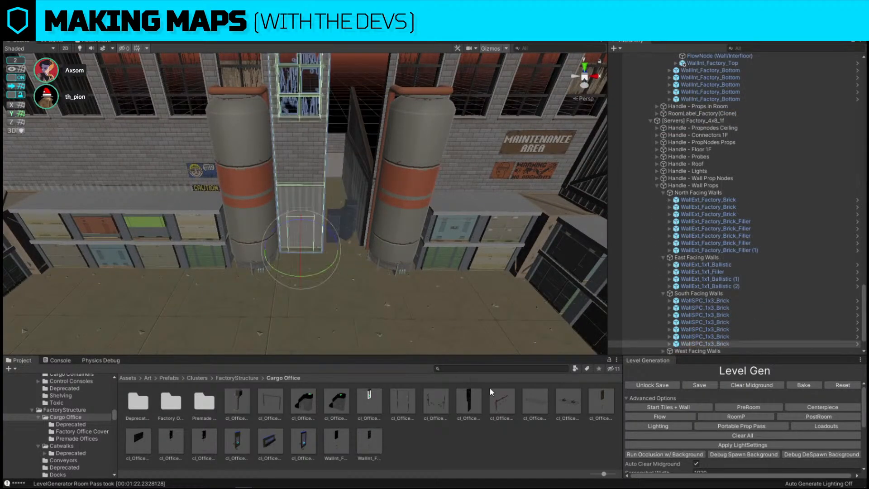
{"action": "left_click", "coordinate": [482, 370]}
{"action": "type", "text": "door spc"}
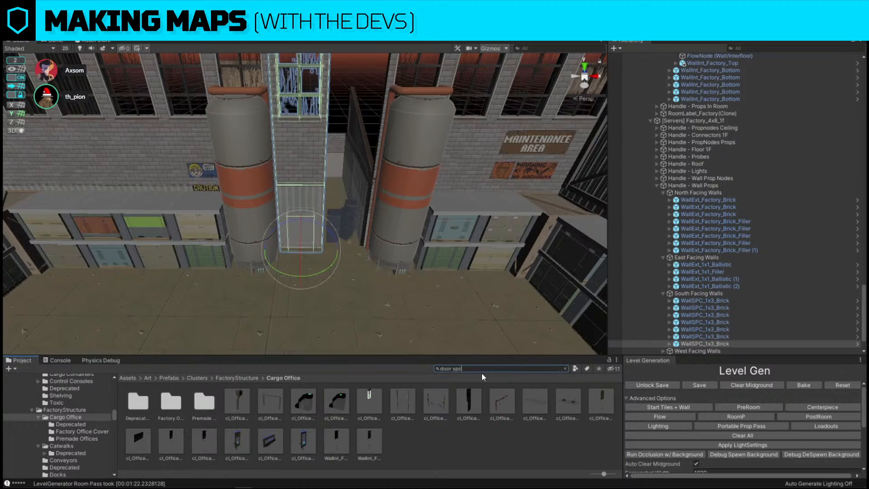
{"action": "left_click_drag", "start_coordinate": [173, 407], "coordinate": [136, 169]}
{"action": "left_click", "coordinate": [139, 408]}
{"action": "left_click_drag", "start_coordinate": [139, 407], "coordinate": [136, 170]}
{"action": "left_click", "coordinate": [244, 231]}
{"action": "left_click", "coordinate": [318, 166]}
{"action": "right_click_drag", "start_coordinate": [318, 166], "coordinate": [283, 267]}
{"action": "left_click", "coordinate": [382, 118]}
{"action": "left_click", "coordinate": [281, 292]}
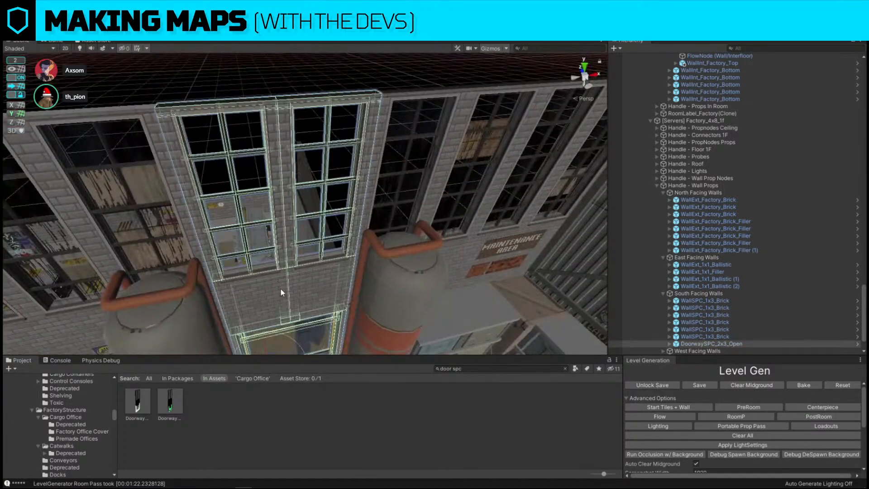
Spawn the level's loadouts, then duplicate cl_shelving_island_3x3 and place the copy across the open warehouse floor on the office side.
{"action": "left_click", "coordinate": [827, 427]}
{"action": "right_click_drag", "start_coordinate": [358, 150], "coordinate": [496, 223]}
{"action": "left_click", "coordinate": [220, 176]}
{"action": "right_click_drag", "start_coordinate": [433, 281], "coordinate": [400, 204]}
{"action": "left_click", "coordinate": [490, 238]}
{"action": "key", "text": "ctrl+d"}
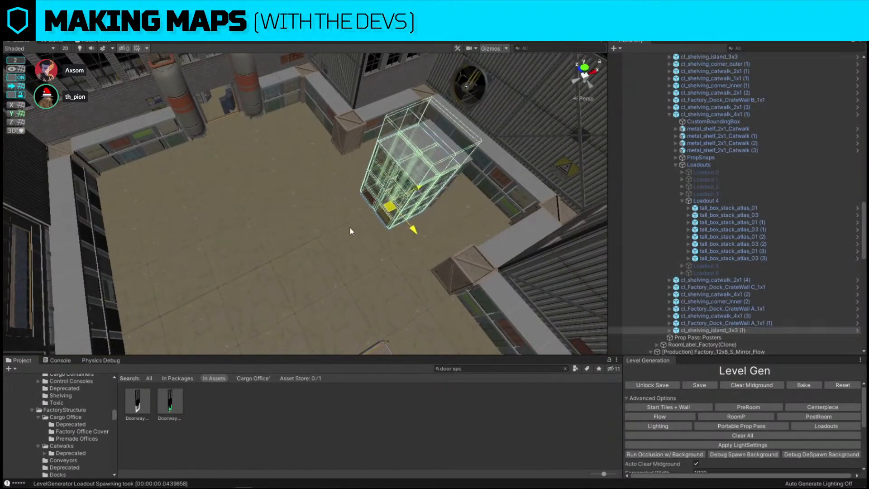
{"action": "left_click_drag", "start_coordinate": [403, 233], "coordinate": [154, 245]}
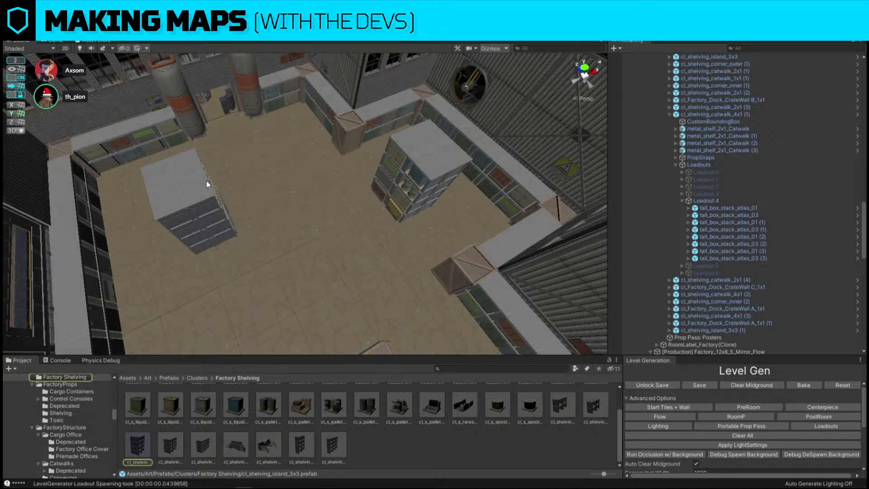
Replace the duplicated 3x3 shelving island with cl_shelving_island_5x3.
{"action": "left_click", "coordinate": [207, 181]}
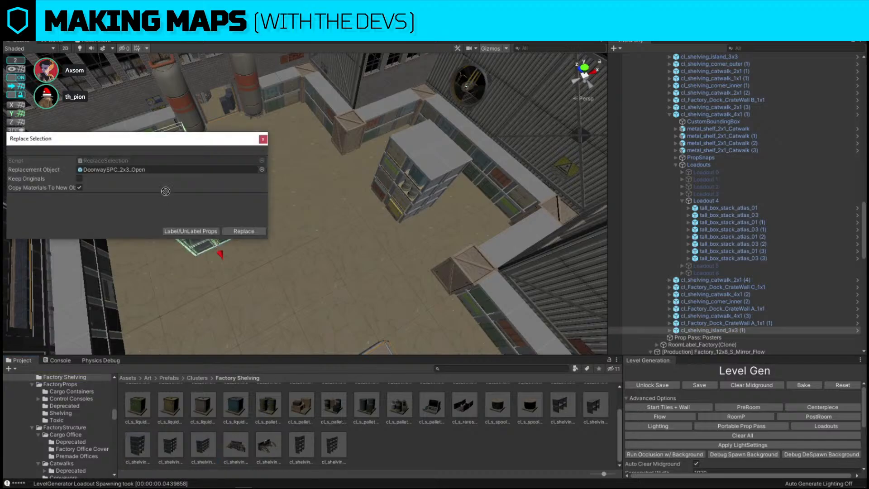
{"action": "left_click_drag", "start_coordinate": [166, 191], "coordinate": [165, 175]}
{"action": "left_click", "coordinate": [262, 230]}
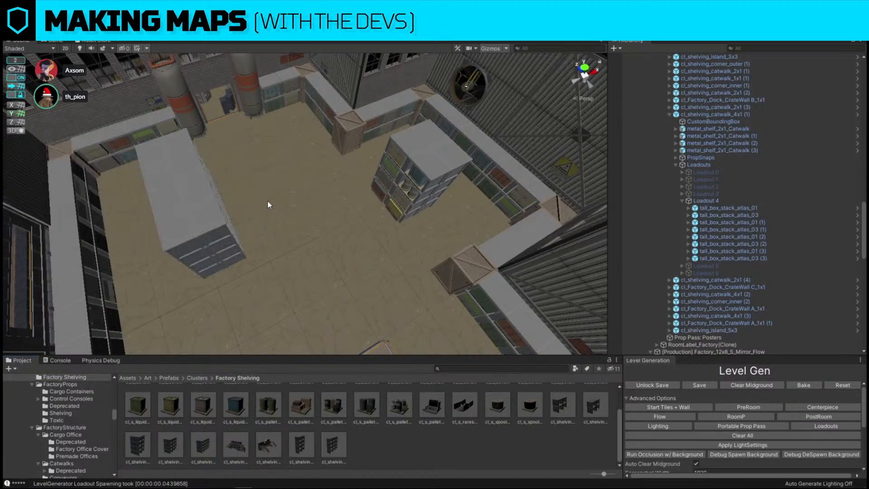
Reposition the cl_shelving_island_5x3 on the warehouse floor opposite the numbered loading bays.
{"action": "left_click", "coordinate": [213, 201]}
{"action": "right_click_drag", "start_coordinate": [213, 201], "coordinate": [243, 201]}
{"action": "left_click_drag", "start_coordinate": [237, 207], "coordinate": [302, 246]}
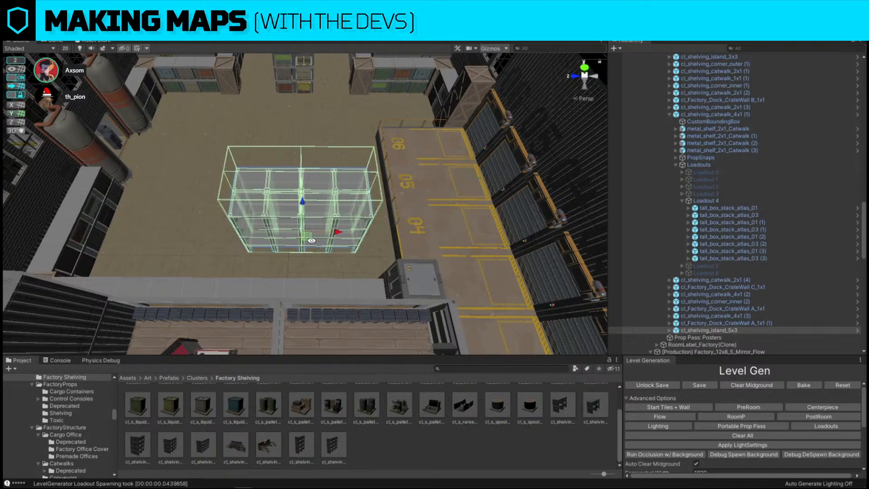
{"action": "right_click_drag", "start_coordinate": [312, 240], "coordinate": [434, 206]}
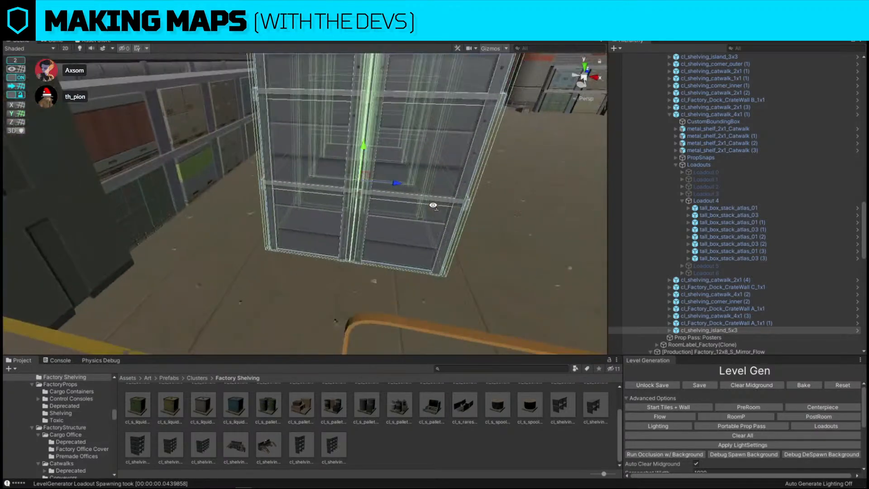
{"action": "key", "text": "f"}
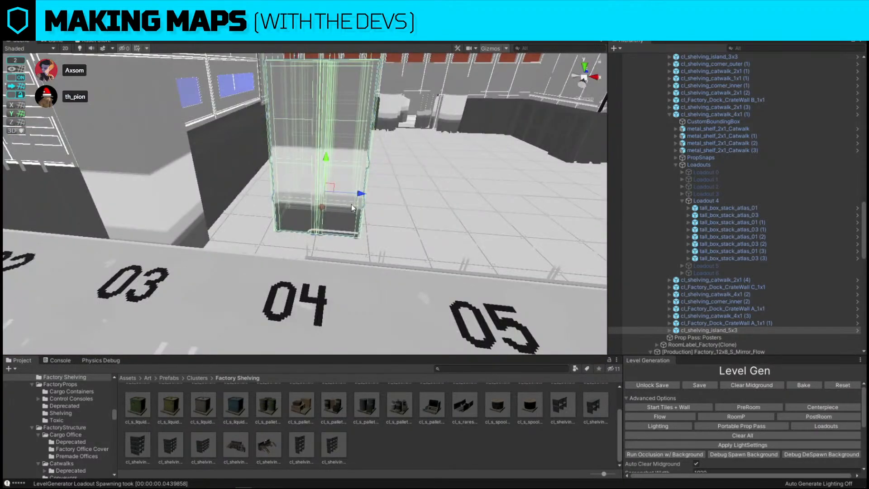
{"action": "left_click_drag", "start_coordinate": [351, 205], "coordinate": [404, 200], "text": "alt"}
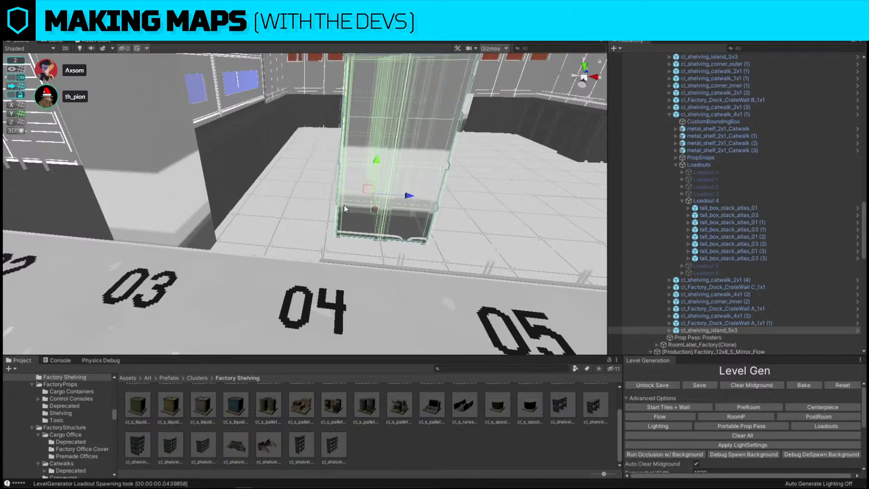
{"action": "left_click_drag", "start_coordinate": [344, 205], "coordinate": [534, 197], "text": "alt"}
Replace the repositioned 5x3 shelving island with cl_shelving_island_4x3.
{"action": "left_click_drag", "start_coordinate": [312, 204], "coordinate": [362, 249], "text": "alt"}
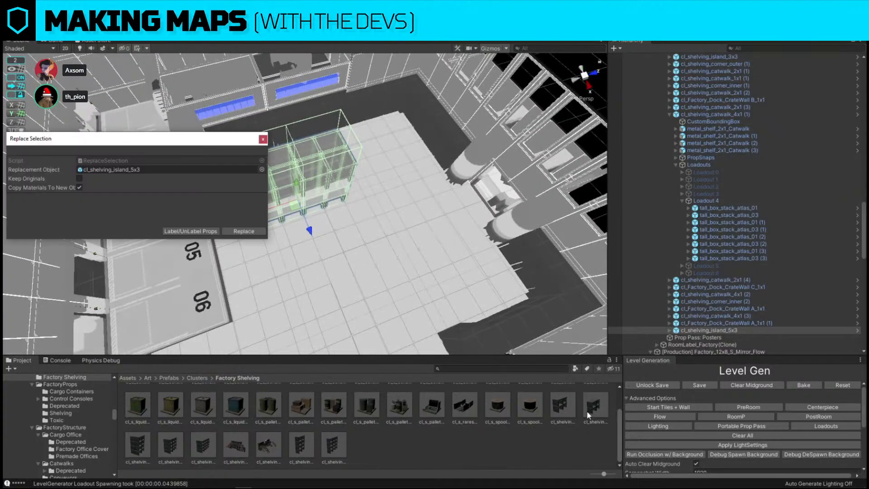
{"action": "left_click_drag", "start_coordinate": [181, 446], "coordinate": [153, 165]}
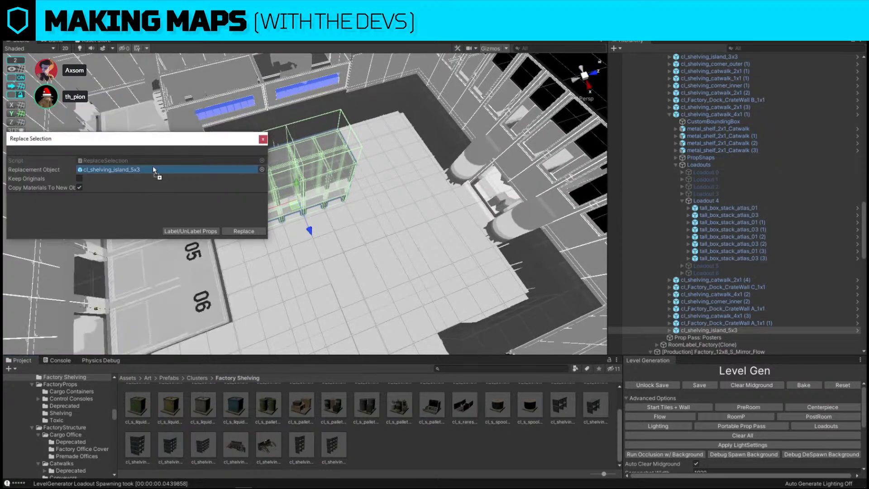
{"action": "left_click", "coordinate": [244, 231]}
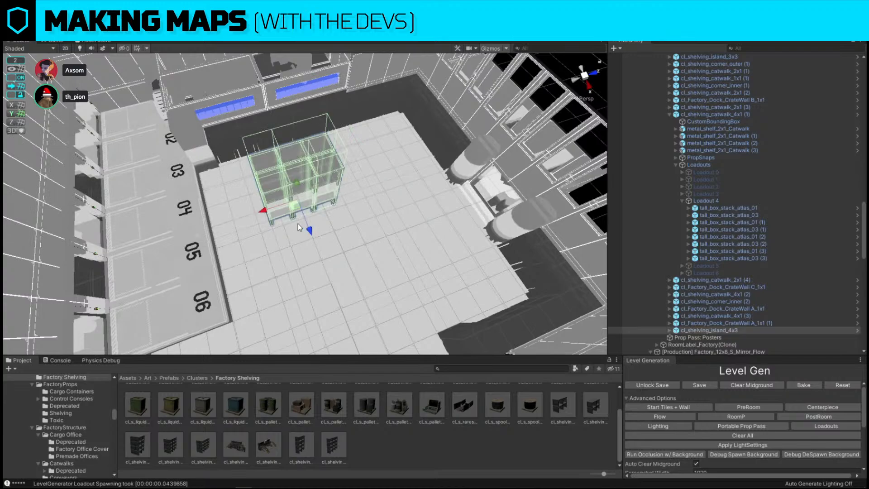
Duplicate the 4x3 shelving island twice and line up the copies end to end in front of the back wall's tanks.
{"action": "left_click_drag", "start_coordinate": [256, 214], "coordinate": [406, 192], "text": "alt"}
{"action": "key", "text": "ctrl+d"}
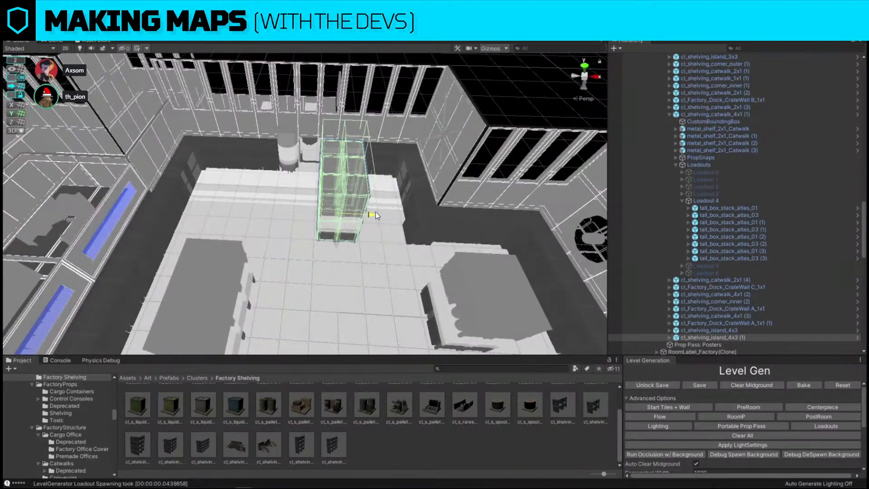
{"action": "key", "text": "f"}
{"action": "left_click_drag", "start_coordinate": [403, 232], "coordinate": [242, 241], "text": "alt"}
{"action": "key", "text": "e"}
{"action": "key", "text": "w"}
{"action": "key", "text": "ctrl+d"}
Rotate the original 4x3 shelving island a quarter turn and move it parallel to the back row.
{"action": "left_click", "coordinate": [240, 244]}
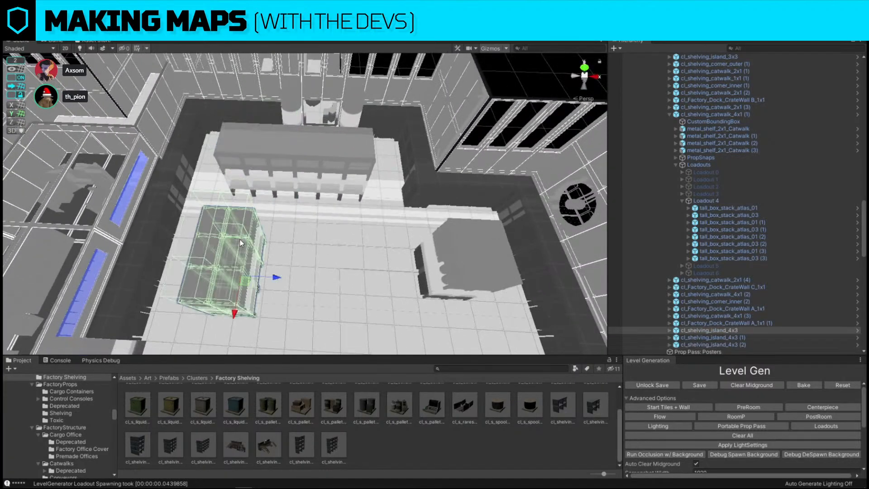
{"action": "left_click_drag", "start_coordinate": [317, 275], "coordinate": [371, 275], "text": "alt"}
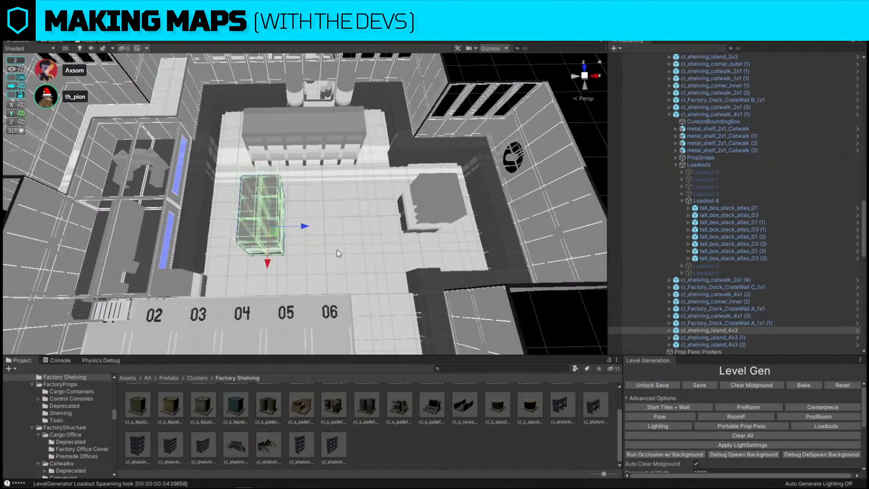
{"action": "key", "text": "e"}
{"action": "left_click_drag", "start_coordinate": [297, 243], "coordinate": [431, 203]}
{"action": "key", "text": "w"}
{"action": "middle_click_drag", "start_coordinate": [240, 229], "coordinate": [332, 217]}
{"action": "scroll", "coordinate": [332, 217], "scroll_direction": "up", "scroll_amount": 3}
{"action": "mouse_move", "coordinate": [390, 213]}
{"action": "left_mouse_down"}
{"action": "mouse_move", "coordinate": [411, 210]}
{"action": "mouse_move", "coordinate": [398, 211]}
{"action": "left_mouse_up"}
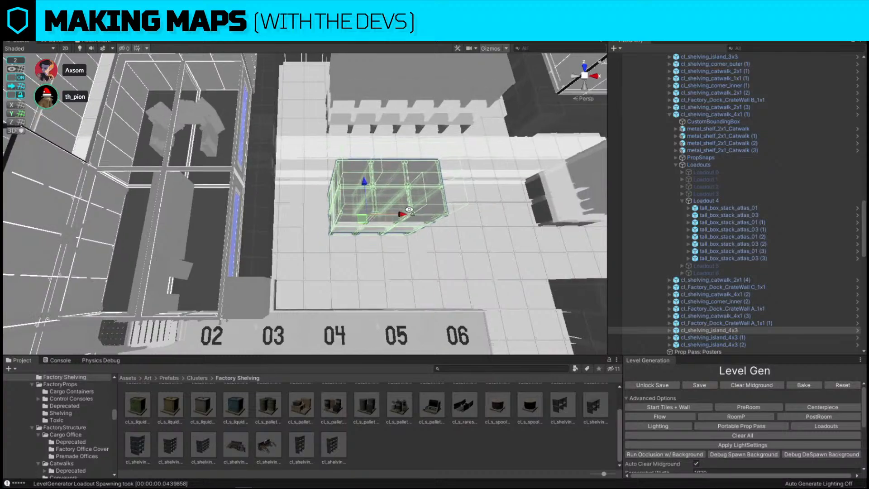
Duplicate the rotated 4x3 shelving island and place the copy end to end with it.
{"action": "right_click_drag", "start_coordinate": [398, 211], "coordinate": [415, 205]}
{"action": "key", "text": "d"}
{"action": "key", "text": "ctrl+d"}
{"action": "left_click_drag", "start_coordinate": [259, 225], "coordinate": [331, 221]}
{"action": "key", "text": "d"}
{"action": "right_click_drag", "start_coordinate": [331, 221], "coordinate": [50, 96]}
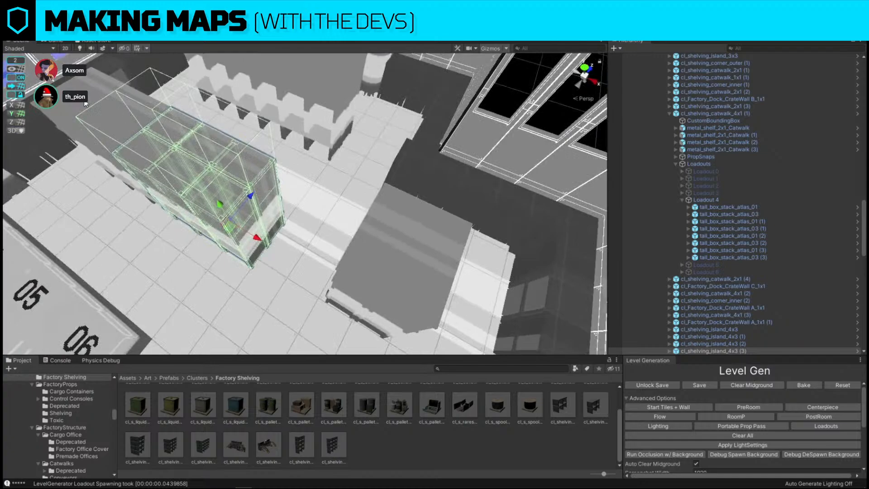
Rotate cl_shelving_island_3x3 a quarter turn, align it with the front 4x3 row and duplicate it to extend the row.
{"action": "right_click_drag", "start_coordinate": [352, 140], "coordinate": [396, 202]}
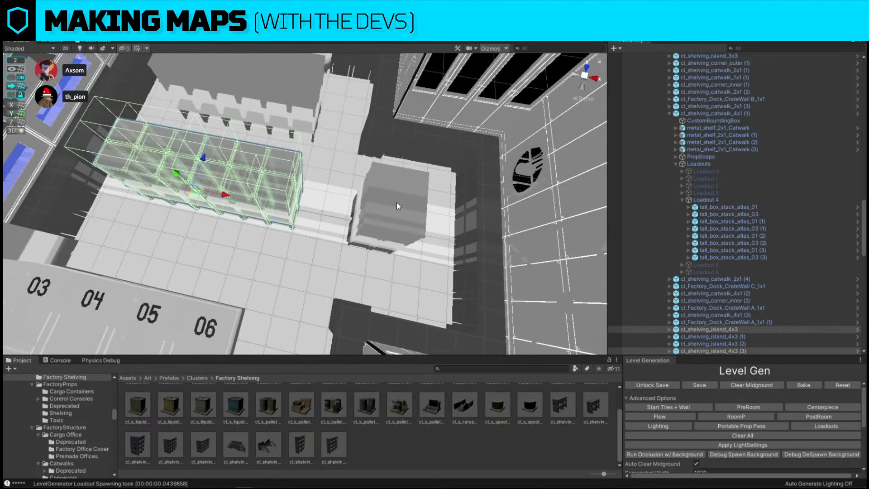
{"action": "left_click", "coordinate": [397, 205]}
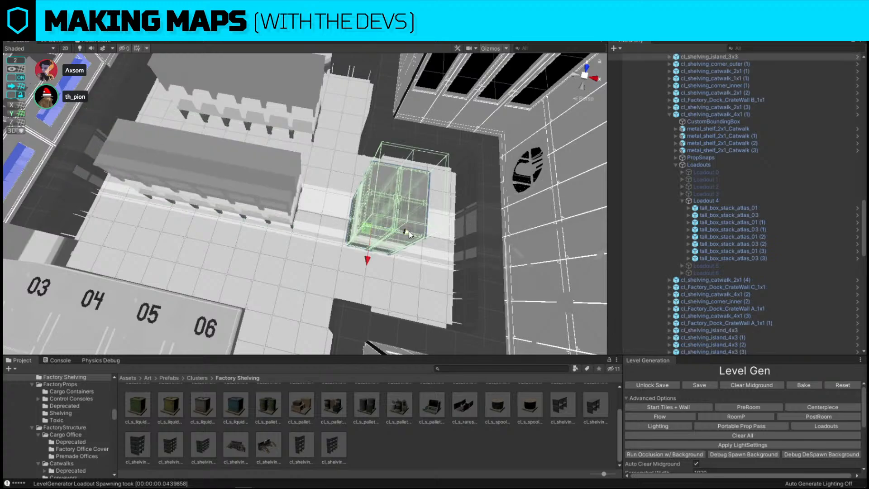
{"action": "left_click_drag", "start_coordinate": [387, 255], "coordinate": [502, 254]}
{"action": "key", "text": "w"}
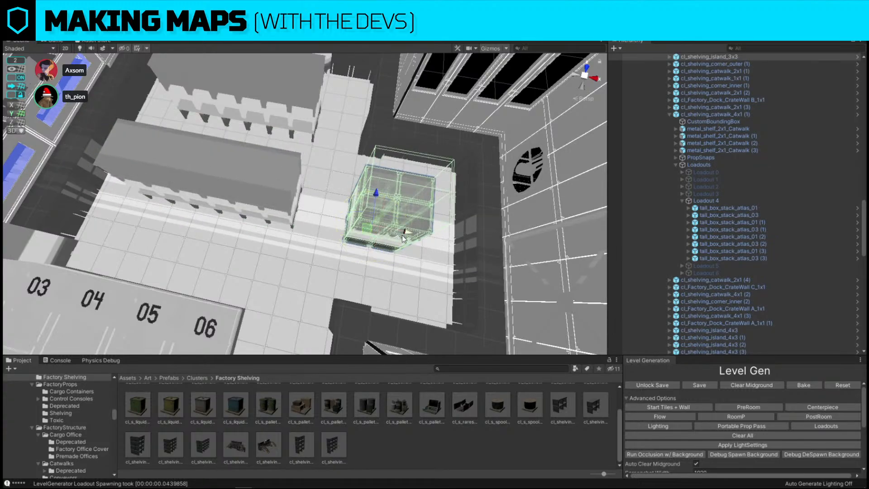
{"action": "right_click_drag", "start_coordinate": [407, 232], "coordinate": [507, 170]}
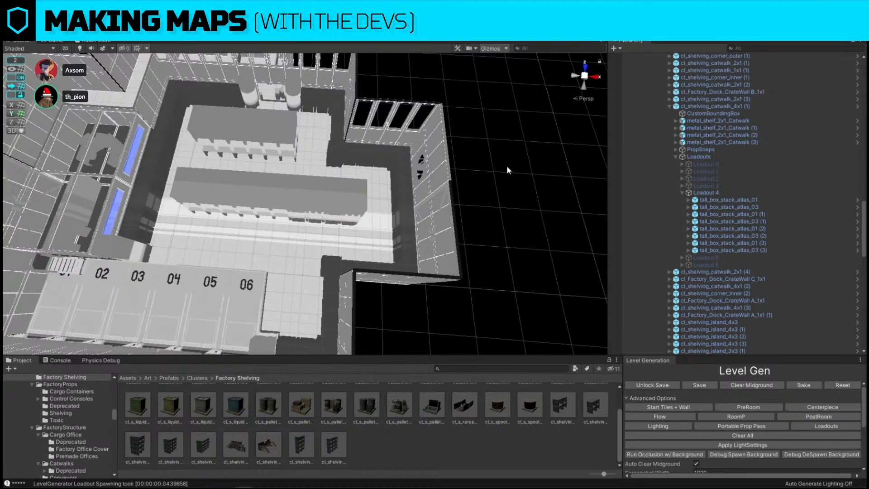
Select the four 4x3 shelving islands in both rows and spawn loadouts on their shelves.
{"action": "right_click_drag", "start_coordinate": [487, 188], "coordinate": [336, 194]}
{"action": "left_click", "coordinate": [302, 184]}
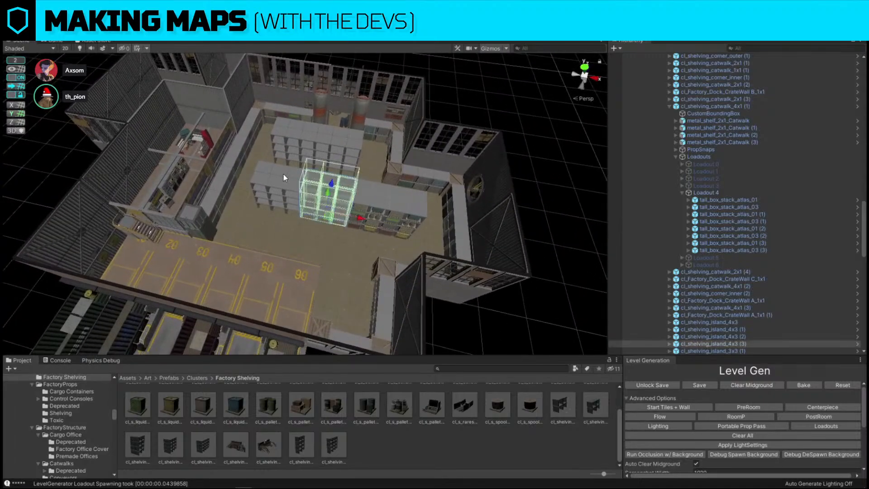
{"action": "left_click", "coordinate": [283, 174], "text": "shift"}
{"action": "left_click", "coordinate": [320, 134], "text": "shift"}
{"action": "left_click", "coordinate": [320, 134], "text": "shift"}
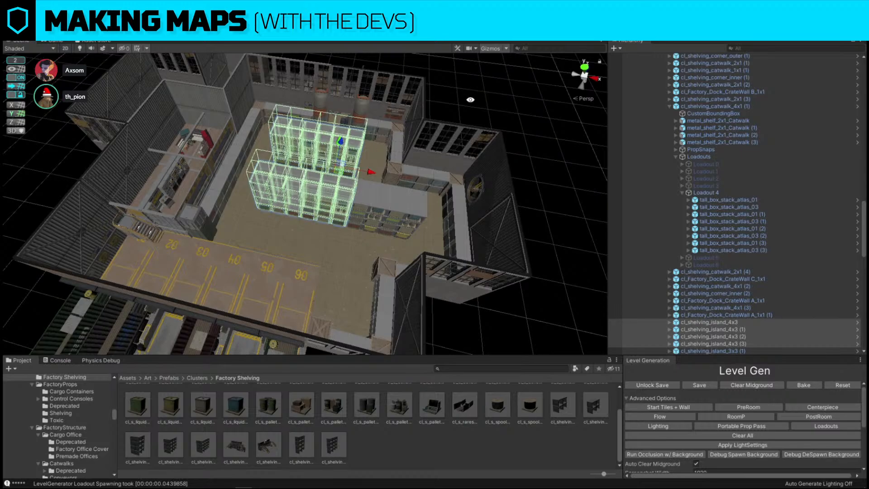
{"action": "left_click", "coordinate": [451, 113]}
{"action": "scroll", "coordinate": [377, 144], "scroll_direction": "up", "scroll_amount": 6}
{"action": "left_click", "coordinate": [281, 161]}
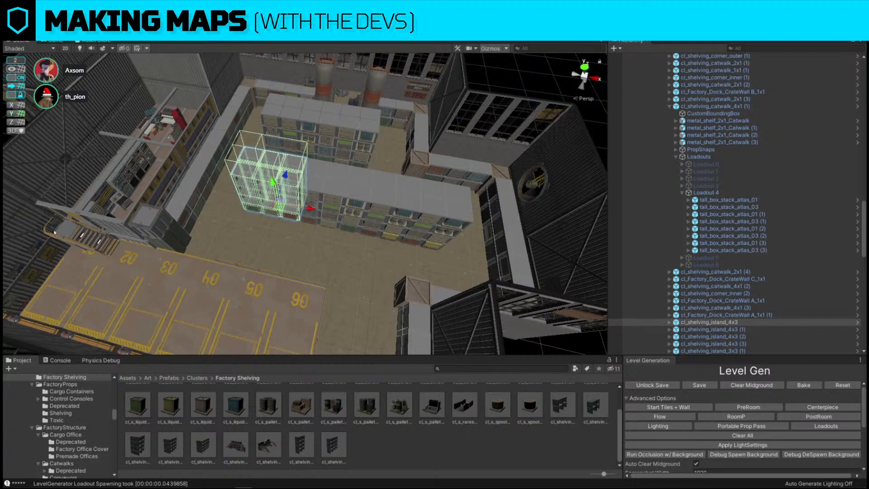
Delete the cluster of filing cabinets, red locker and stacked teal boxes on the upper office floor.
{"action": "left_click_drag", "start_coordinate": [458, 136], "coordinate": [392, 185], "text": "alt"}
{"action": "right_click_drag", "start_coordinate": [397, 143], "coordinate": [474, 113]}
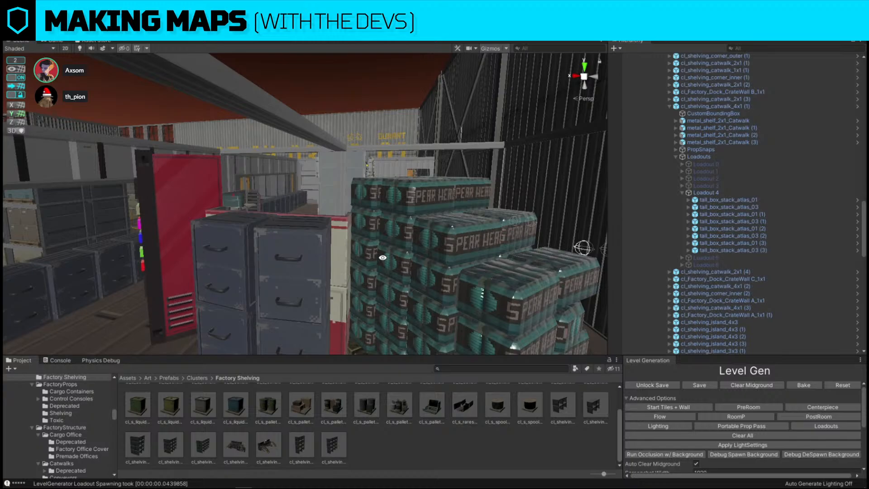
{"action": "left_click", "coordinate": [418, 258]}
{"action": "key", "text": "Delete"}
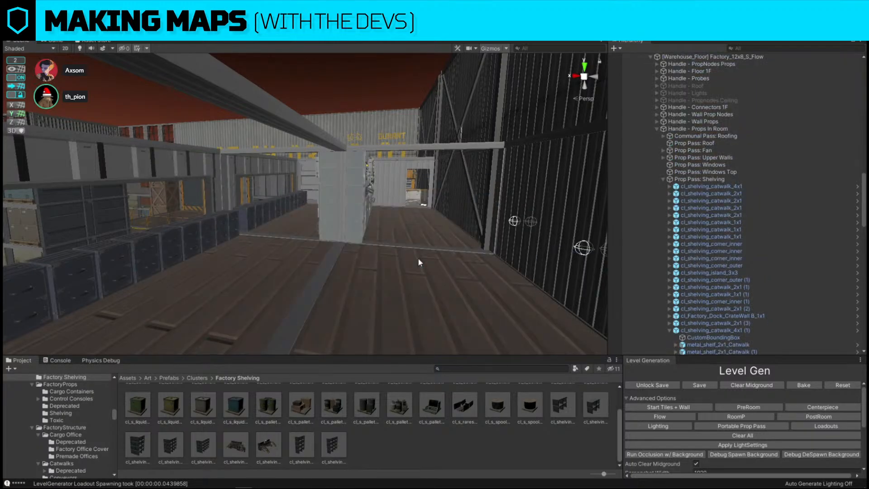
{"action": "right_click_drag", "start_coordinate": [419, 259], "coordinate": [202, 245]}
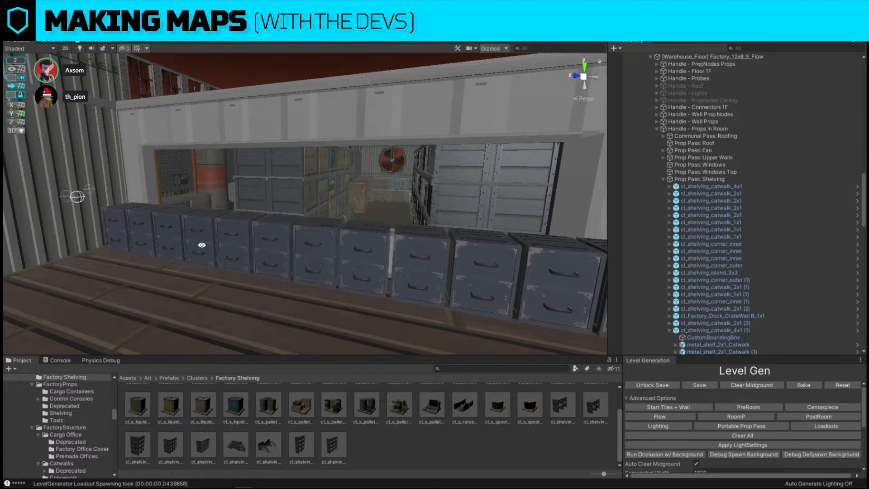
Rotate the back row's office-side 4x3 shelving island a quarter turn and set it crosswise at the row's end.
{"action": "right_click_drag", "start_coordinate": [409, 206], "coordinate": [328, 83]}
{"action": "left_click", "coordinate": [585, 66]}
{"action": "left_click", "coordinate": [585, 67]}
{"action": "left_click", "coordinate": [272, 248]}
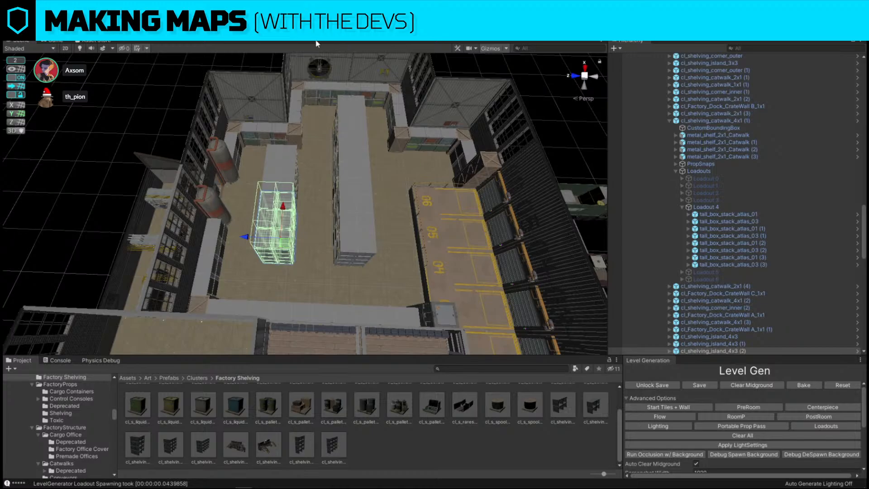
{"action": "right_click_drag", "start_coordinate": [283, 219], "coordinate": [292, 238]}
{"action": "key", "text": "w"}
{"action": "key", "text": "e"}
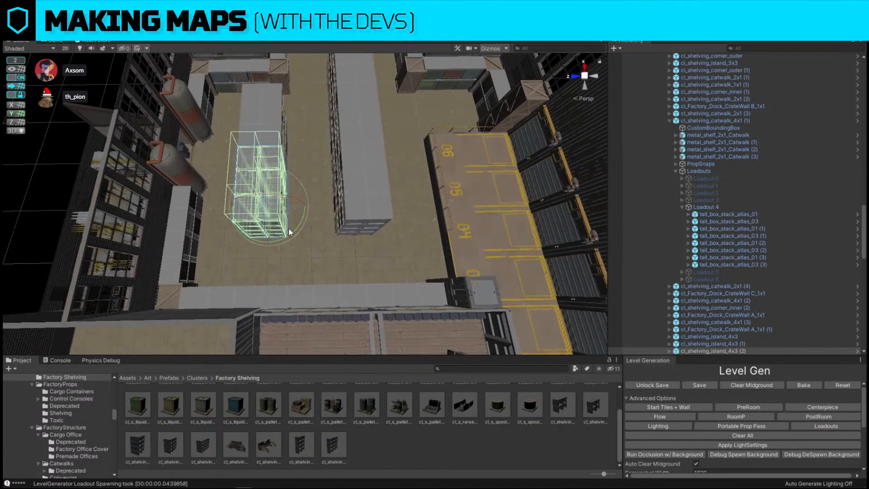
{"action": "left_click_drag", "start_coordinate": [286, 235], "coordinate": [416, 205]}
{"action": "key", "text": "f"}
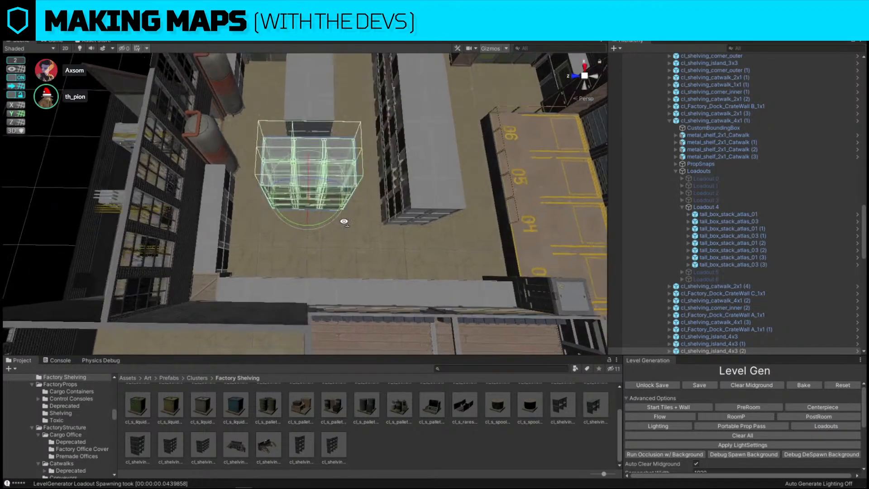
{"action": "key", "text": "w"}
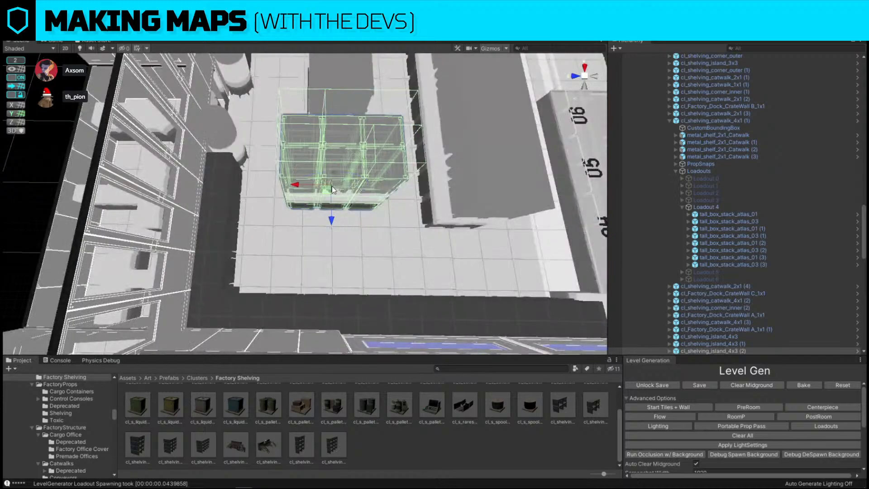
{"action": "left_click_drag", "start_coordinate": [329, 195], "coordinate": [345, 210]}
{"action": "middle_click_drag", "start_coordinate": [354, 206], "coordinate": [262, 203]}
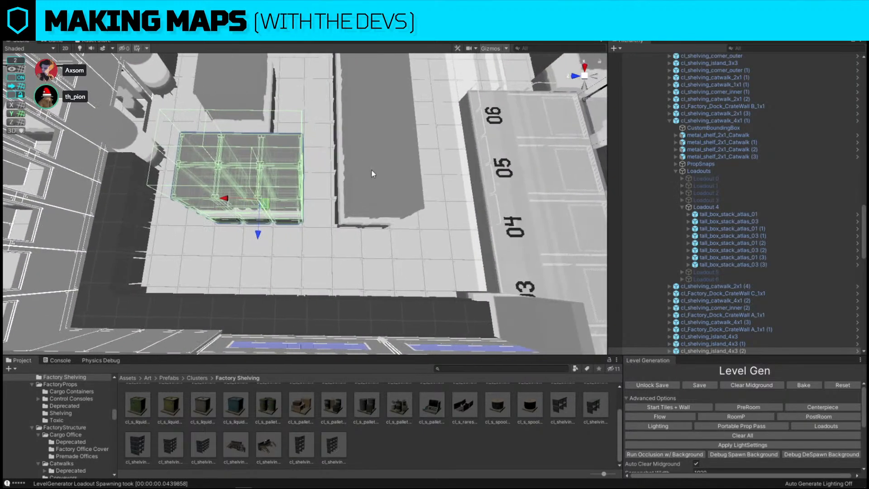
Rotate the front row's office-side 4x3 shelving island a quarter turn and join it end to end with the crosswise island.
{"action": "left_click", "coordinate": [373, 175]}
{"action": "key", "text": "e"}
{"action": "left_click_drag", "start_coordinate": [380, 220], "coordinate": [487, 192]}
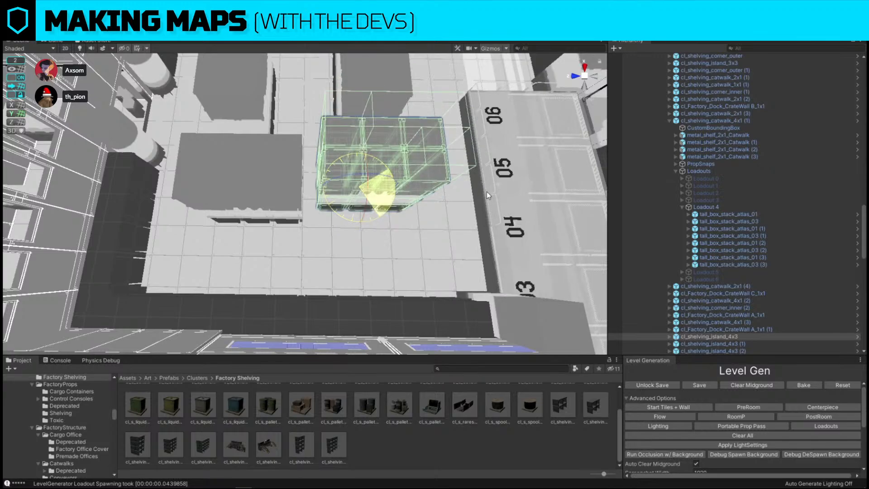
{"action": "key", "text": "w"}
{"action": "middle_click_drag", "start_coordinate": [390, 202], "coordinate": [346, 200]}
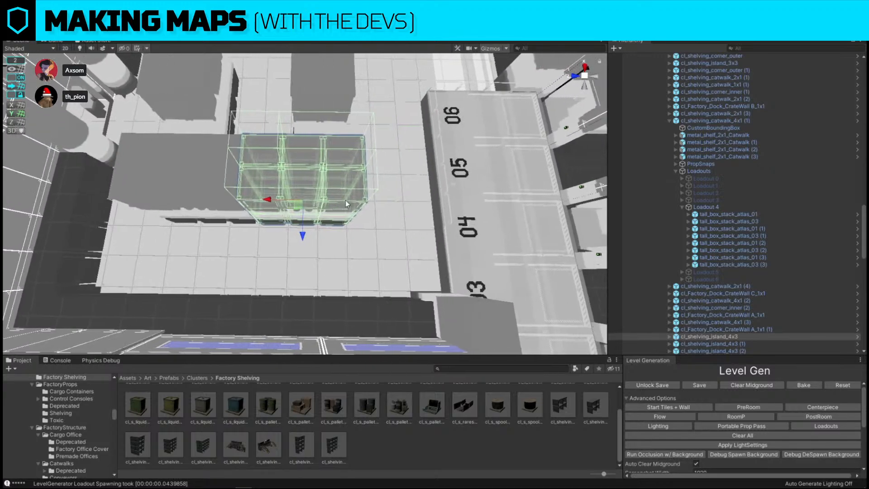
Replace the newly joined crosswise 4x3 shelving island with cl_shelving_island_5x3.
{"action": "key", "text": "ctrl+shift+r"}
{"action": "left_click_drag", "start_coordinate": [233, 439], "coordinate": [172, 170]}
{"action": "left_click", "coordinate": [244, 231]}
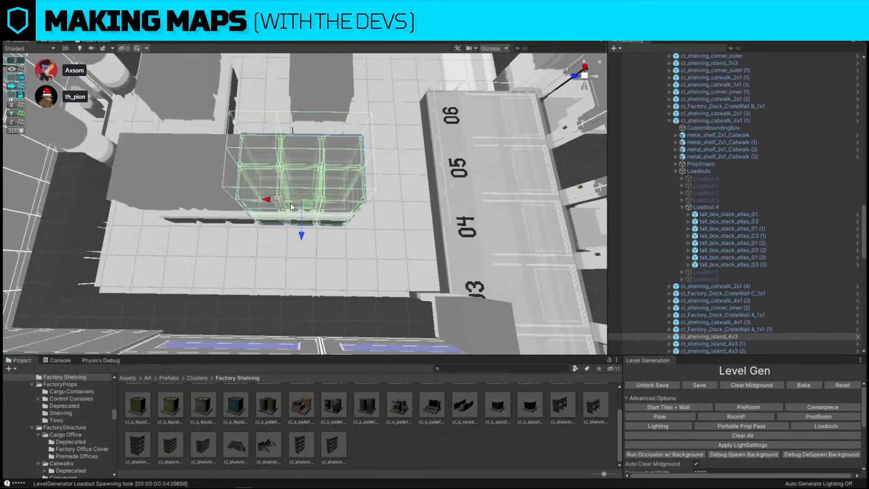
{"action": "right_click_drag", "start_coordinate": [303, 207], "coordinate": [278, 202]}
{"action": "left_click", "coordinate": [278, 201]}
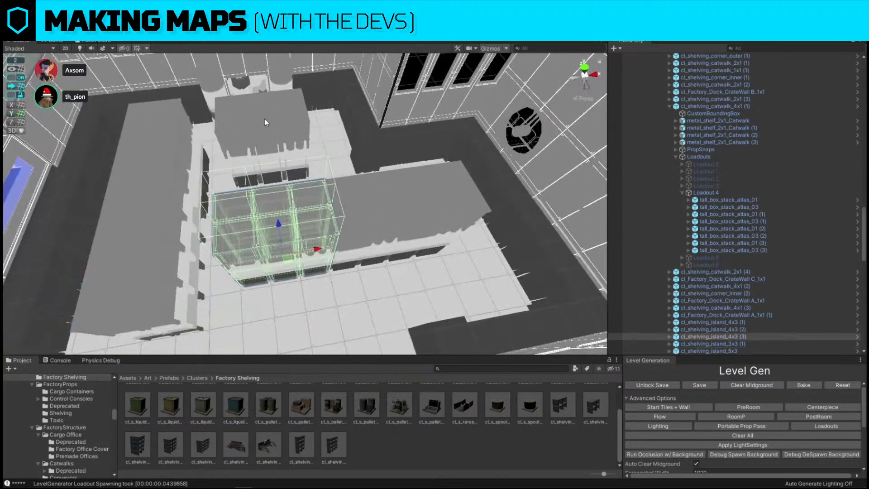
{"action": "right_click_drag", "start_coordinate": [405, 190], "coordinate": [406, 186]}
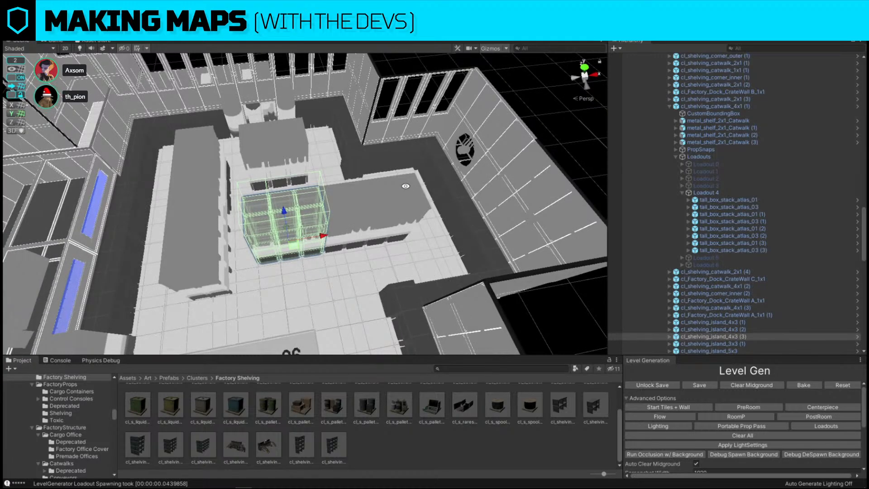
Set the layer visibility to display the textured factory instead of the white blockout, and run the PostRoom pass.
{"action": "left_click", "coordinate": [489, 115]}
{"action": "right_click_drag", "start_coordinate": [489, 115], "coordinate": [293, 106]}
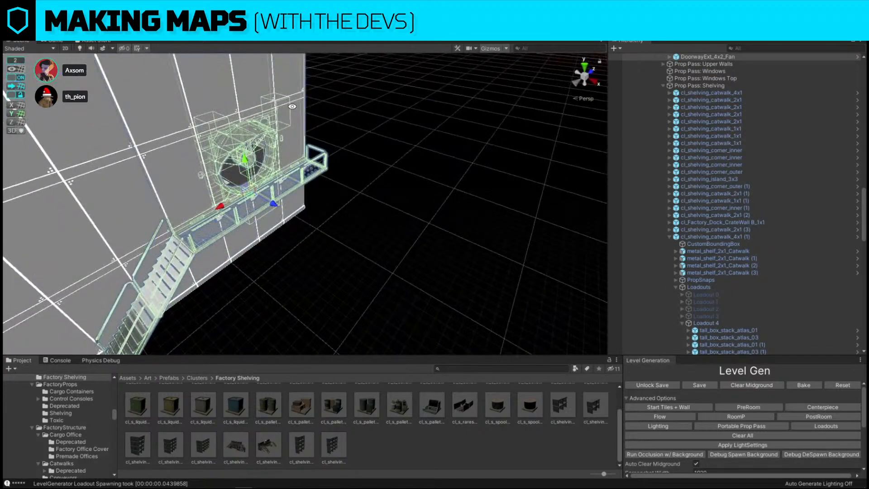
{"action": "left_click", "coordinate": [811, 36]}
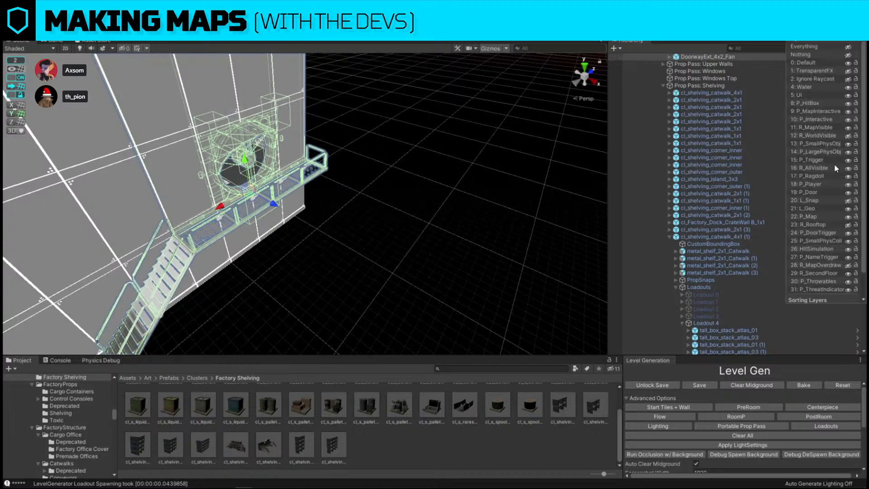
{"action": "left_click", "coordinate": [848, 201]}
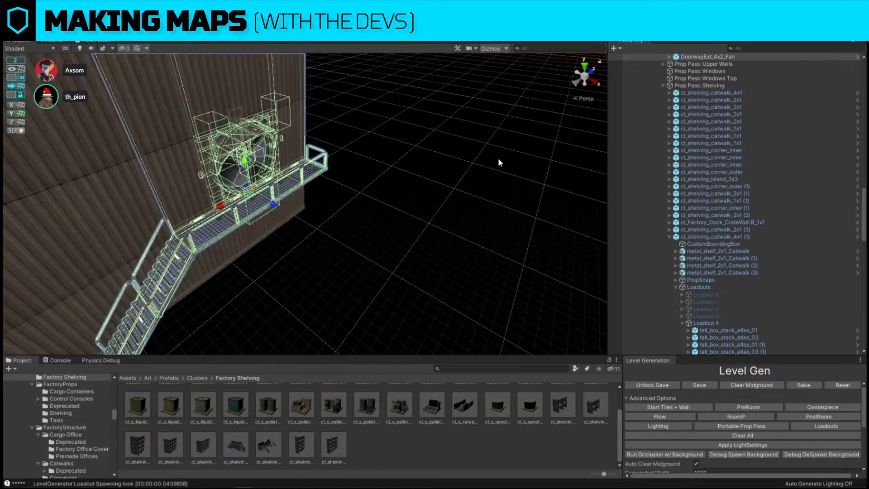
{"action": "right_click_drag", "start_coordinate": [462, 156], "coordinate": [272, 174]}
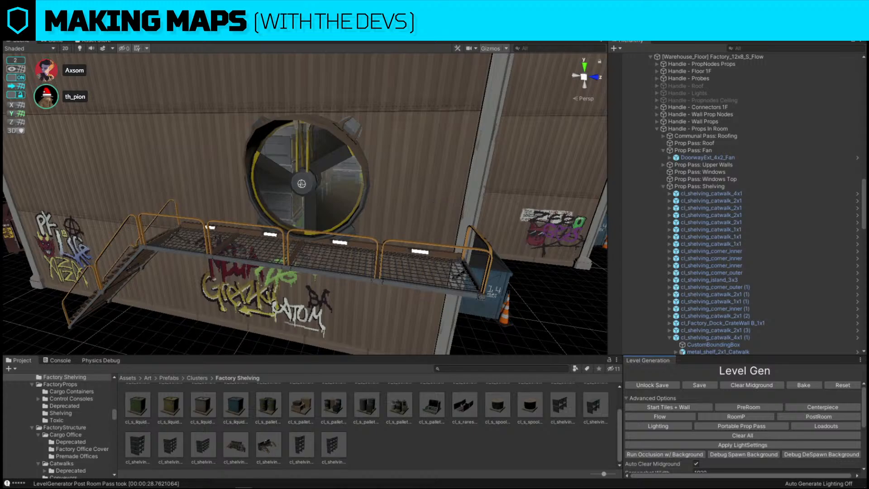
{"action": "right_click_drag", "start_coordinate": [208, 153], "coordinate": [347, 178]}
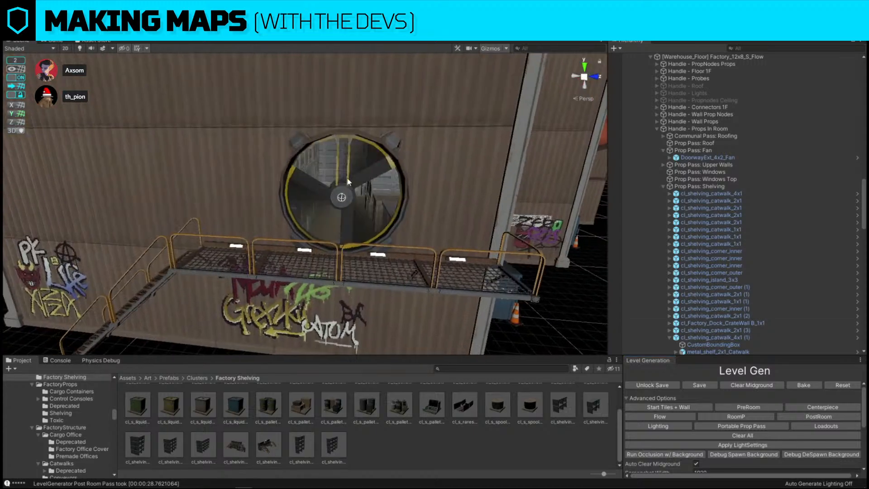
Try to rotate the fan doorway piece on the exterior wall, then undo the change.
{"action": "left_click", "coordinate": [359, 119]}
{"action": "right_click_drag", "start_coordinate": [360, 119], "coordinate": [359, 120]}
{"action": "key", "text": "s"}
{"action": "key", "text": "e"}
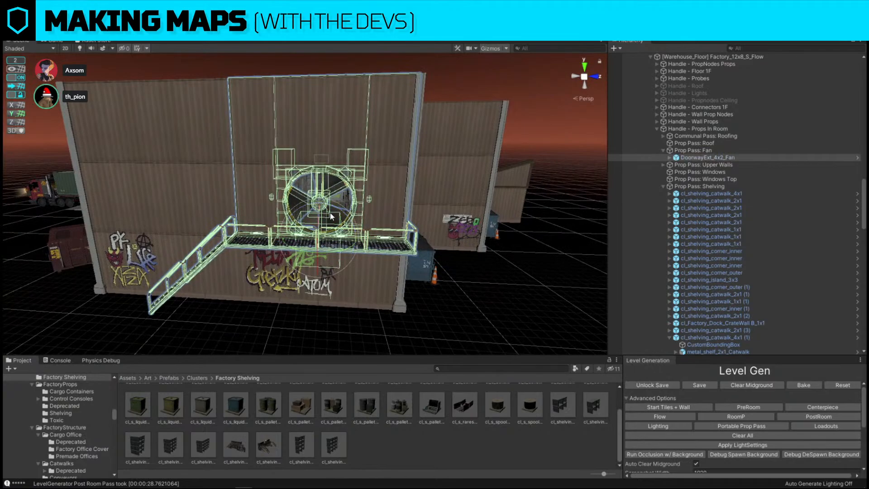
{"action": "left_click_drag", "start_coordinate": [319, 245], "coordinate": [763, 339]}
{"action": "key", "text": "ctrl+z"}
{"action": "left_click", "coordinate": [494, 309]}
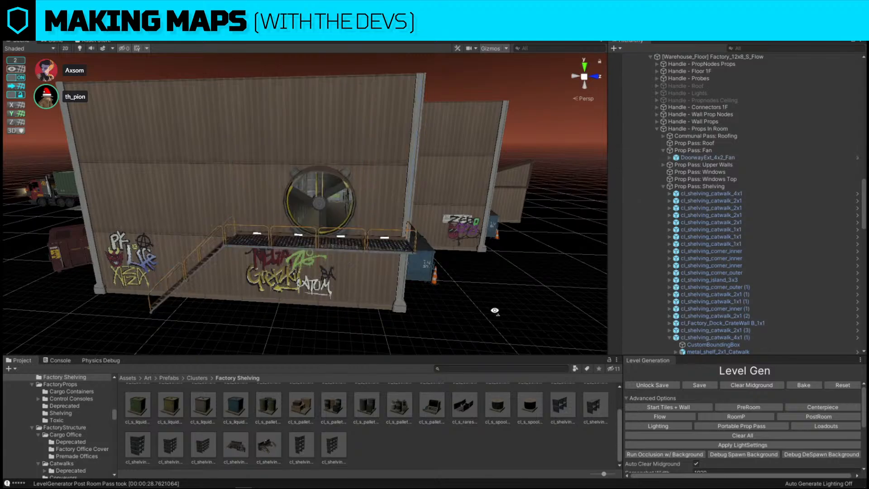
Examine the WallInt_Factory_Top panels of the wall separating the production room from the warehouse floor, from both sides.
{"action": "right_click_drag", "start_coordinate": [495, 309], "coordinate": [77, 109]}
{"action": "right_click_drag", "start_coordinate": [247, 147], "coordinate": [378, 170]}
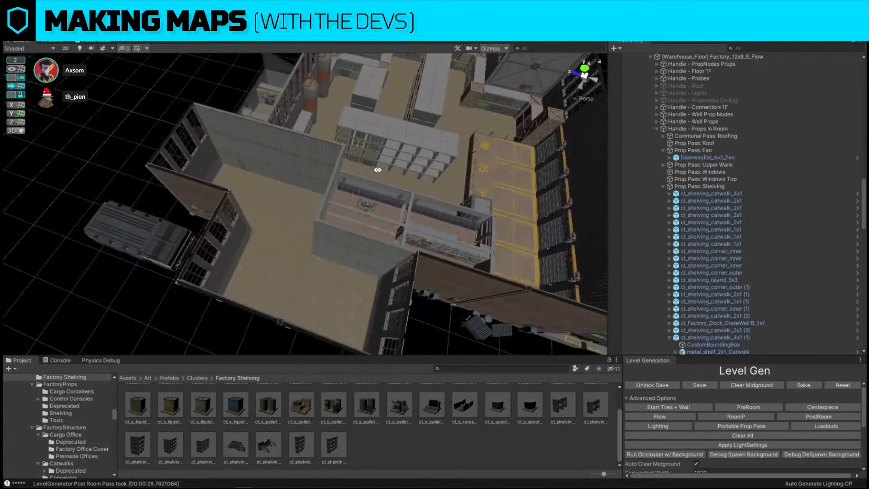
{"action": "left_click", "coordinate": [311, 149]}
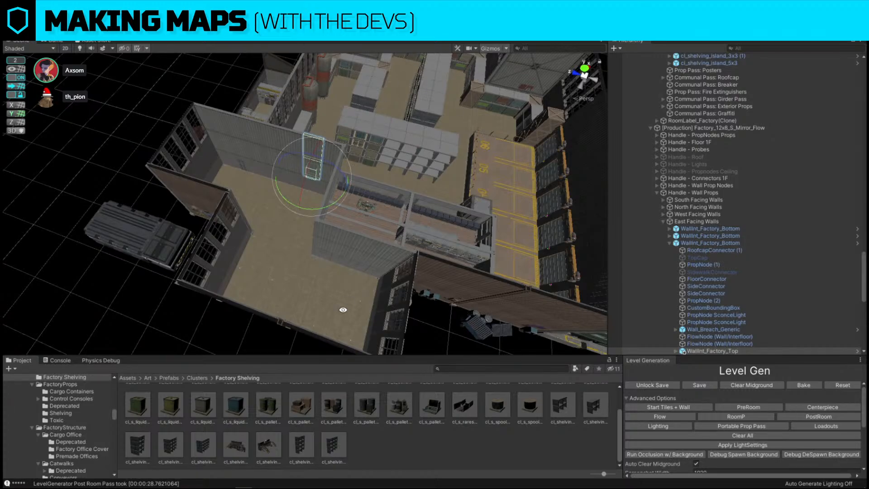
{"action": "left_click", "coordinate": [147, 105]}
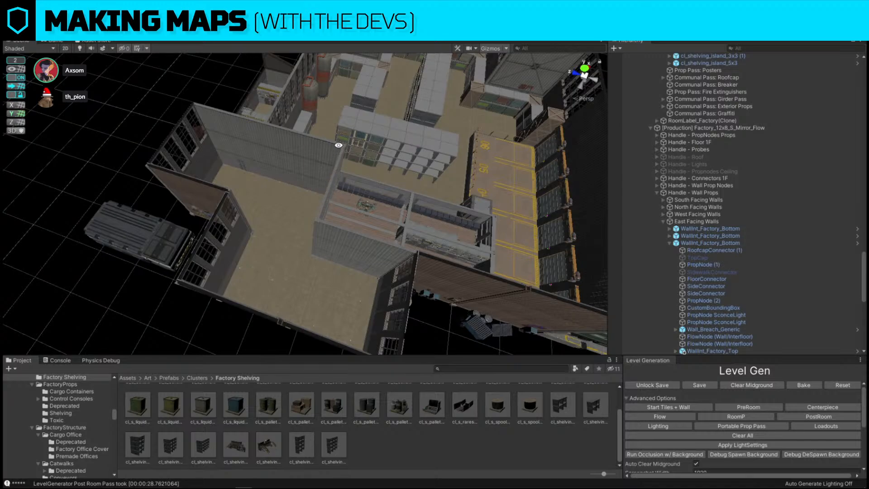
{"action": "left_click", "coordinate": [313, 145]}
{"action": "left_click", "coordinate": [272, 132], "text": "shift"}
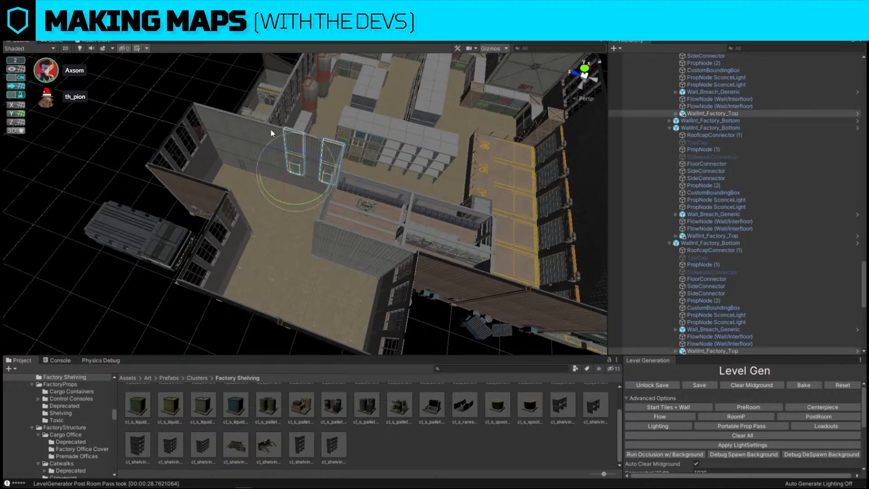
{"action": "left_click_drag", "start_coordinate": [385, 138], "coordinate": [339, 186], "text": "alt"}
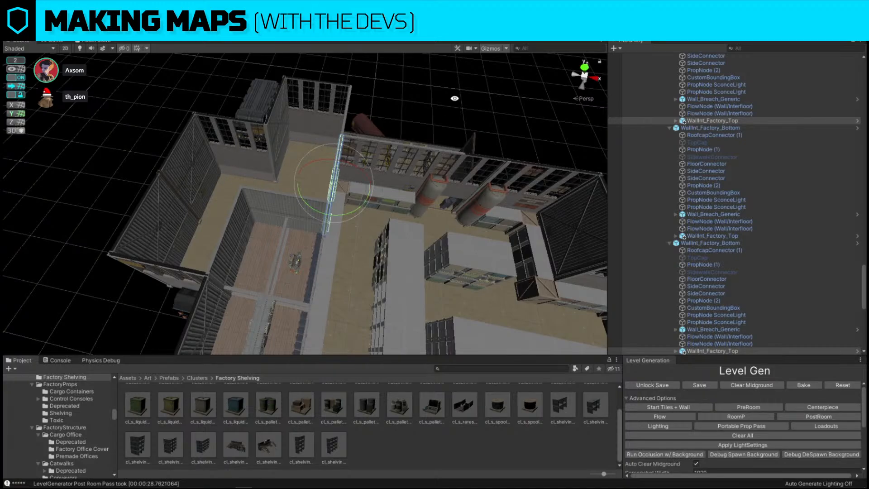
{"action": "left_click", "coordinate": [311, 162]}
{"action": "left_click_drag", "start_coordinate": [311, 162], "coordinate": [382, 194], "text": "alt"}
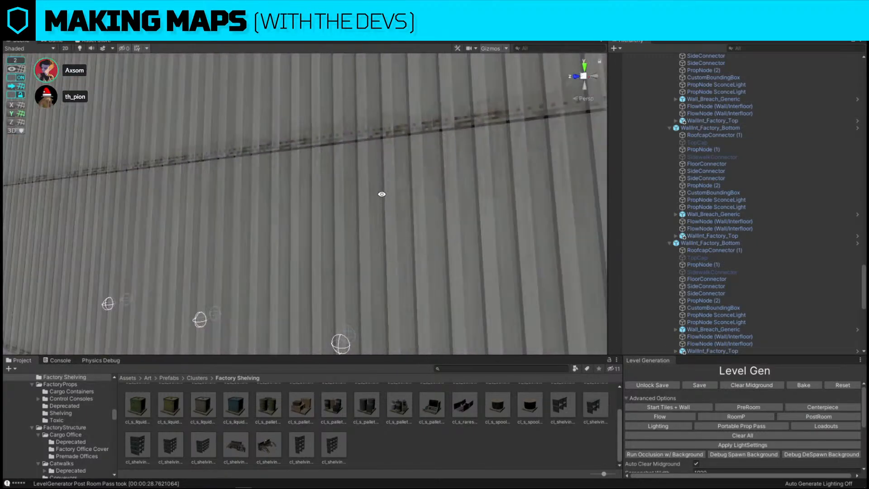
{"action": "right_click_drag", "start_coordinate": [382, 195], "coordinate": [515, 191], "text": "alt"}
{"action": "left_click_drag", "start_coordinate": [330, 174], "coordinate": [419, 178], "text": "alt"}
{"action": "left_click", "coordinate": [490, 204]}
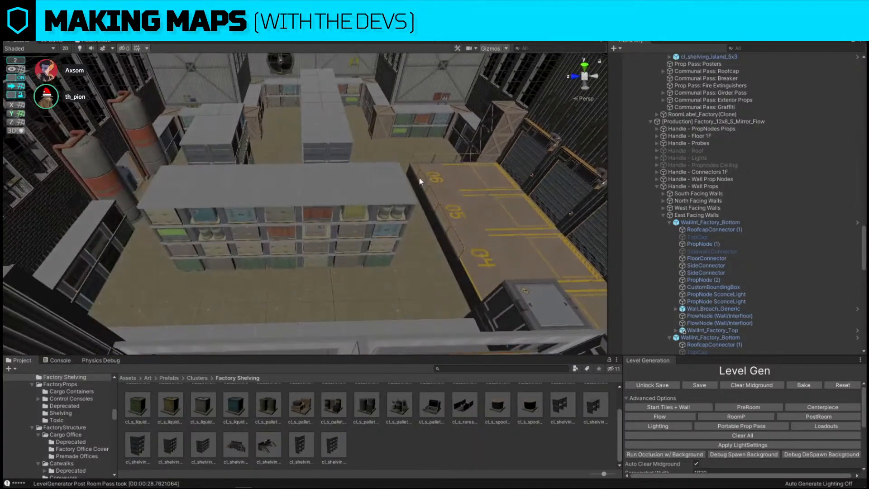
Delete the 4x3 shelving island just behind the crosswise row and the separate island standing nearer the tanks.
{"action": "left_click", "coordinate": [360, 199]}
{"action": "left_click", "coordinate": [339, 115]}
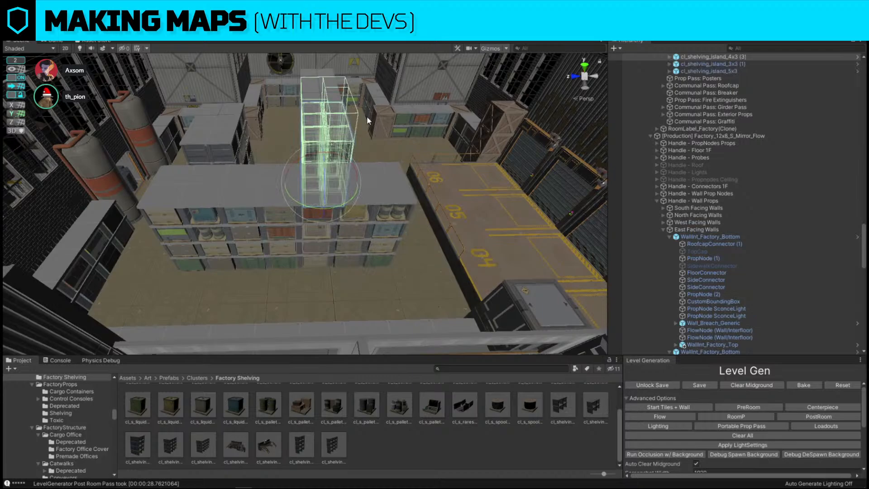
{"action": "left_click", "coordinate": [227, 129], "text": "shift"}
{"action": "left_click", "coordinate": [325, 108]}
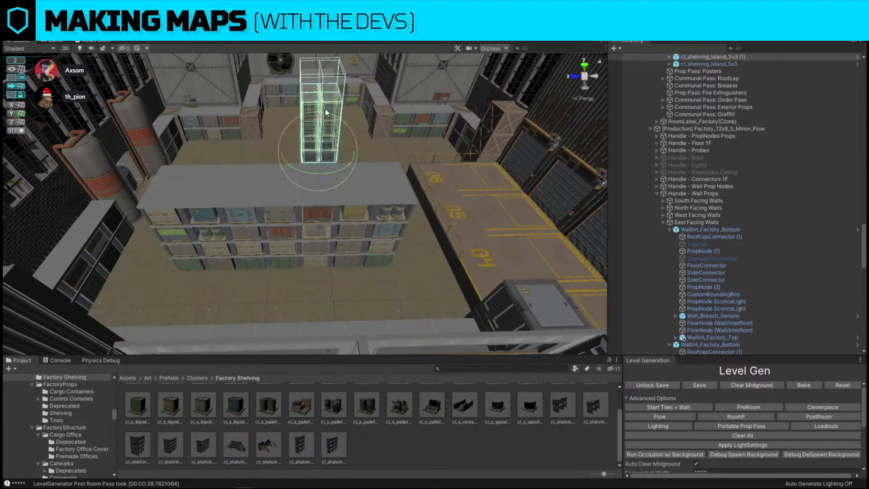
{"action": "key", "text": "super"}
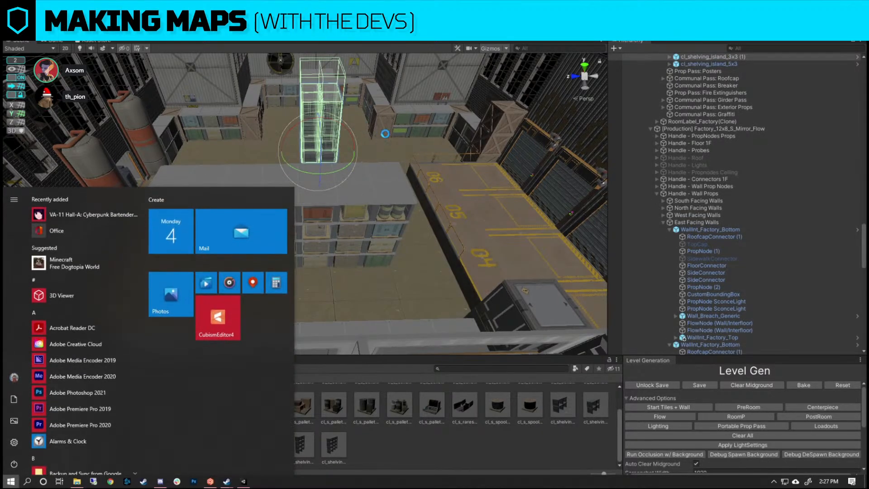
{"action": "key", "text": "super"}
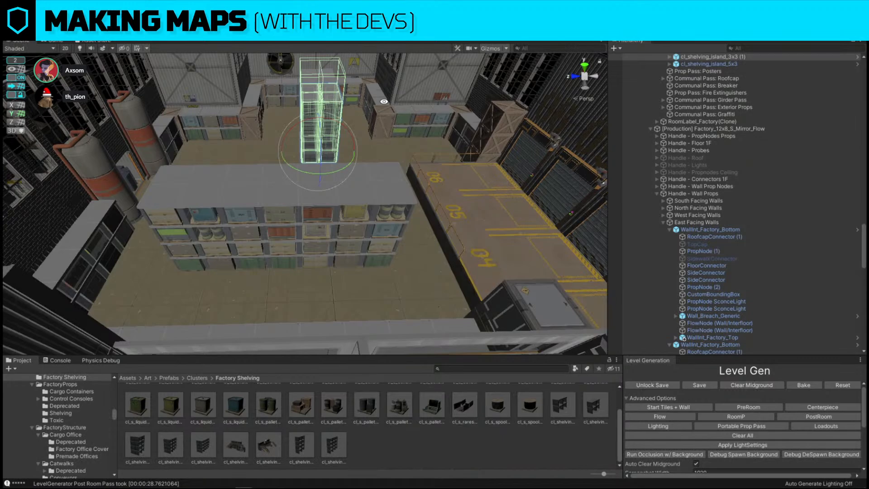
Delete the crosswise row's 4x3 shelving island at the end farther from the loading bays.
{"action": "right_click_drag", "start_coordinate": [384, 102], "coordinate": [449, 171]}
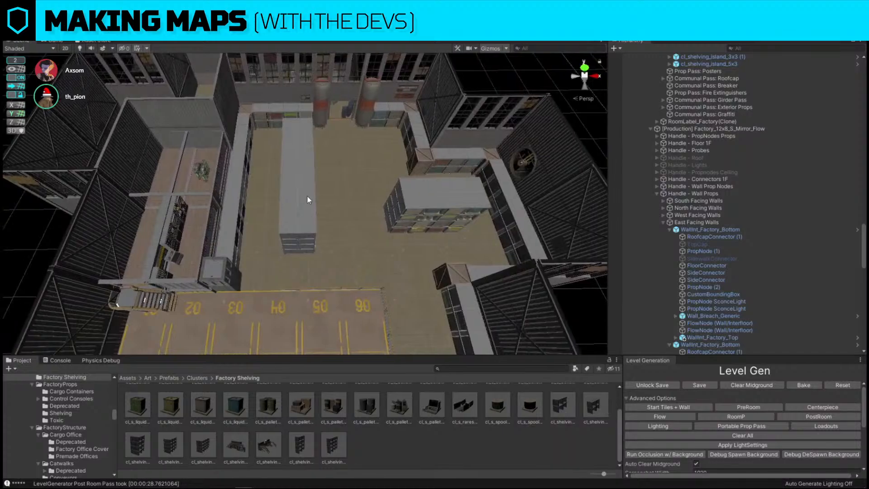
{"action": "right_click_drag", "start_coordinate": [305, 206], "coordinate": [306, 206]}
{"action": "right_click_drag", "start_coordinate": [306, 206], "coordinate": [379, 199]}
{"action": "left_click", "coordinate": [451, 200]}
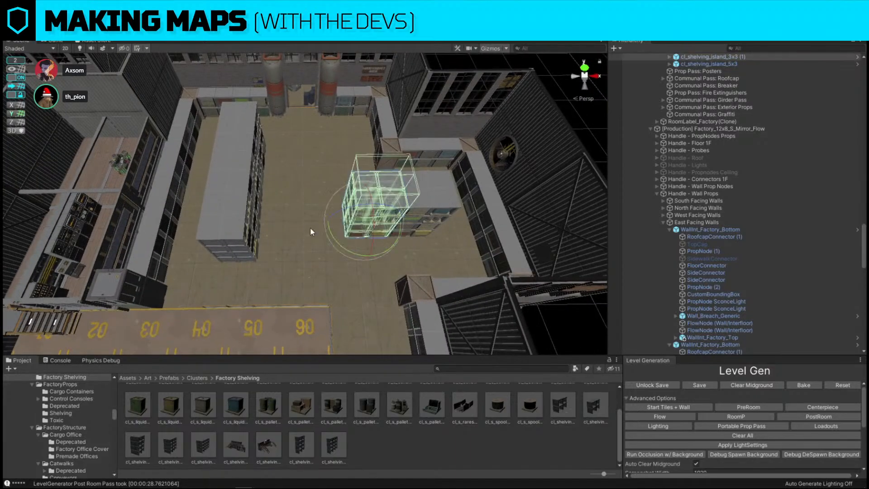
{"action": "key", "text": "w"}
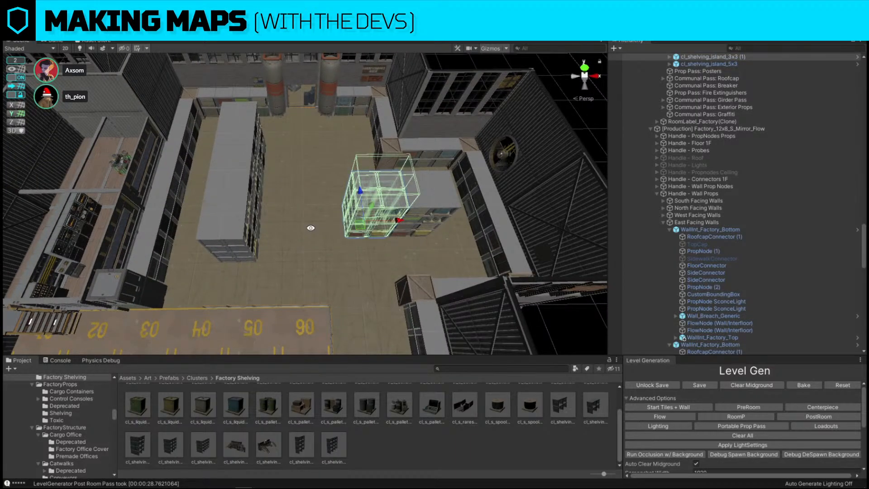
{"action": "right_click_drag", "start_coordinate": [310, 228], "coordinate": [334, 215]}
{"action": "left_click", "coordinate": [333, 215]}
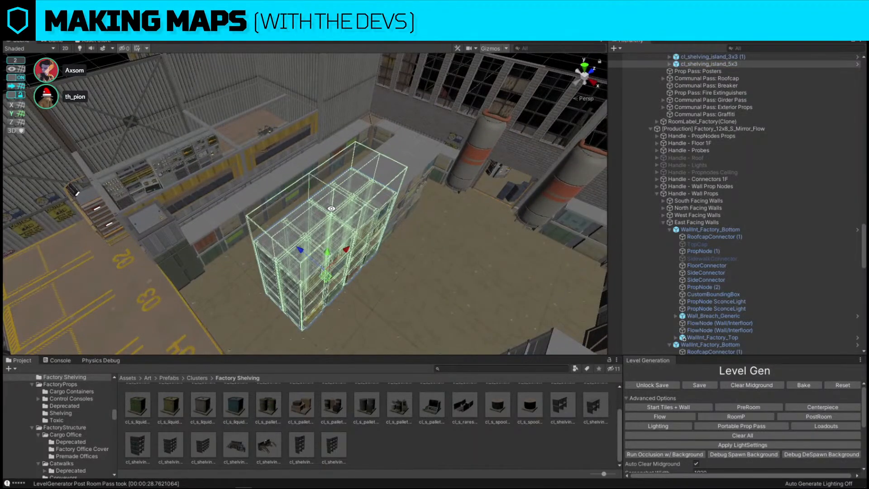
{"action": "left_click", "coordinate": [419, 174]}
{"action": "right_click_drag", "start_coordinate": [418, 174], "coordinate": [307, 190]}
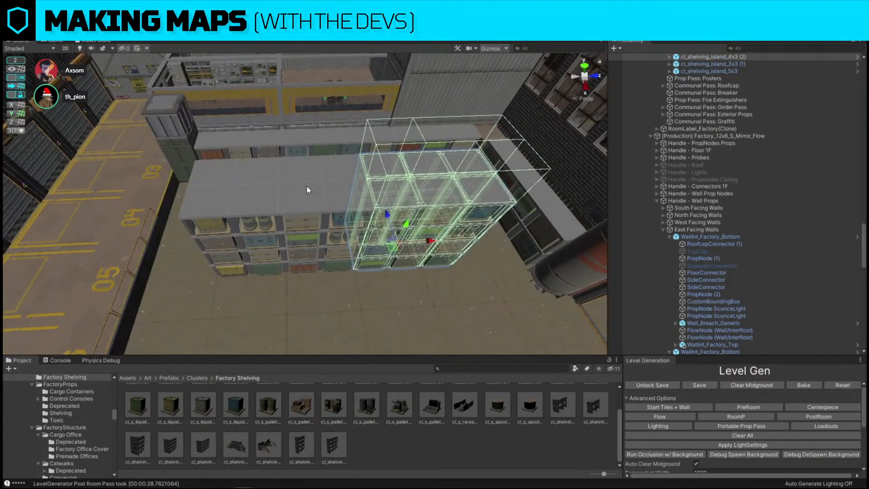
Move the crosswise 5x3 shelving island away from the loading bays into the deleted island's place.
{"action": "left_click", "coordinate": [295, 189]}
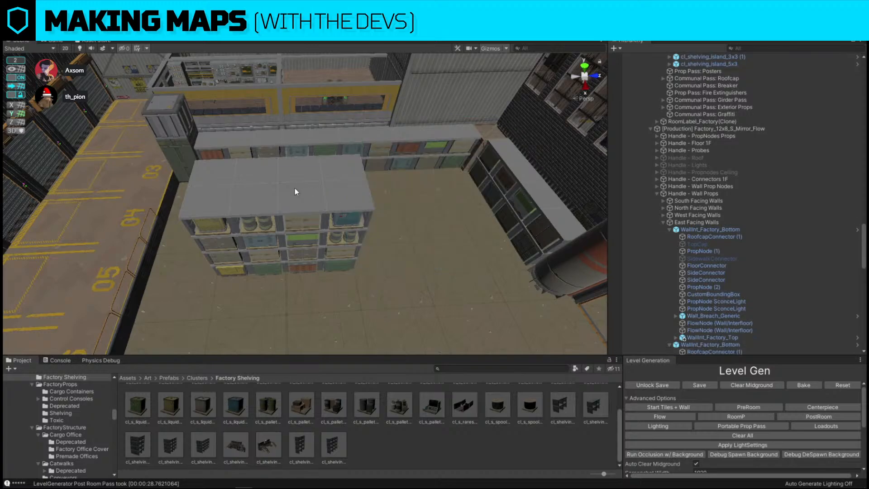
{"action": "right_click_drag", "start_coordinate": [294, 188], "coordinate": [294, 187]}
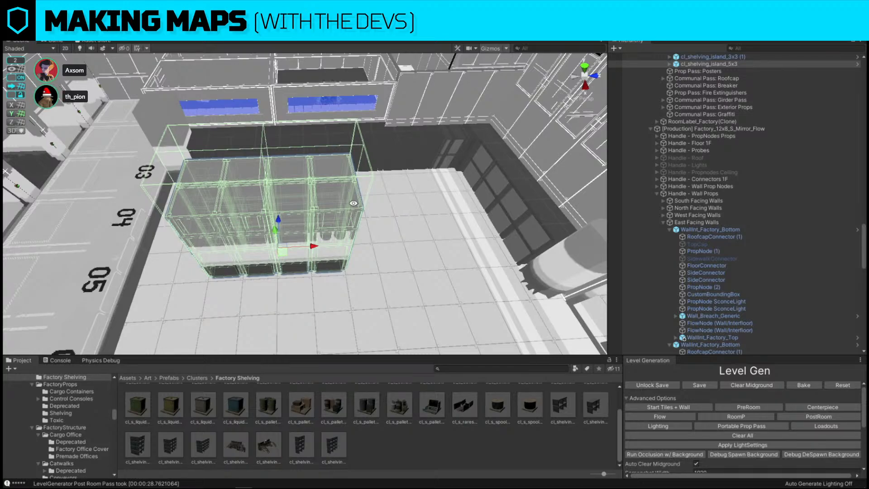
{"action": "left_click_drag", "start_coordinate": [303, 247], "coordinate": [396, 241]}
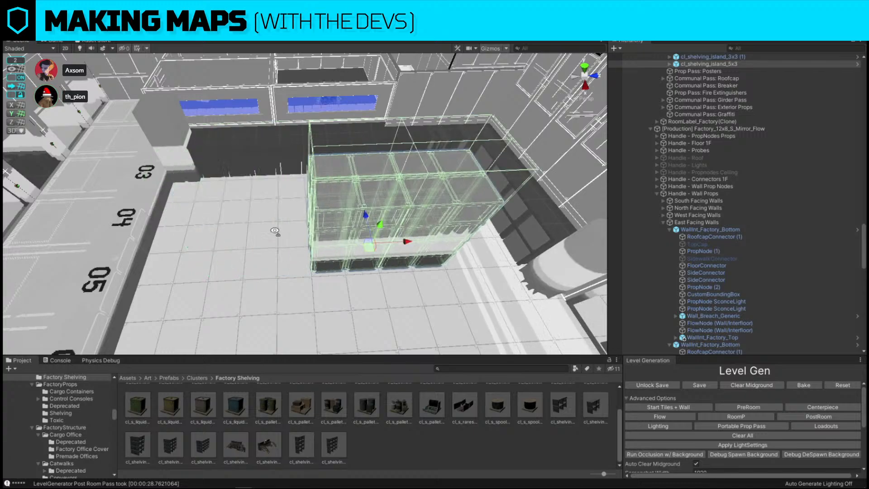
Duplicate the 5x3 shelving island and place the copy at its end facing the loading bays.
{"action": "right_click_drag", "start_coordinate": [275, 231], "coordinate": [547, 381]}
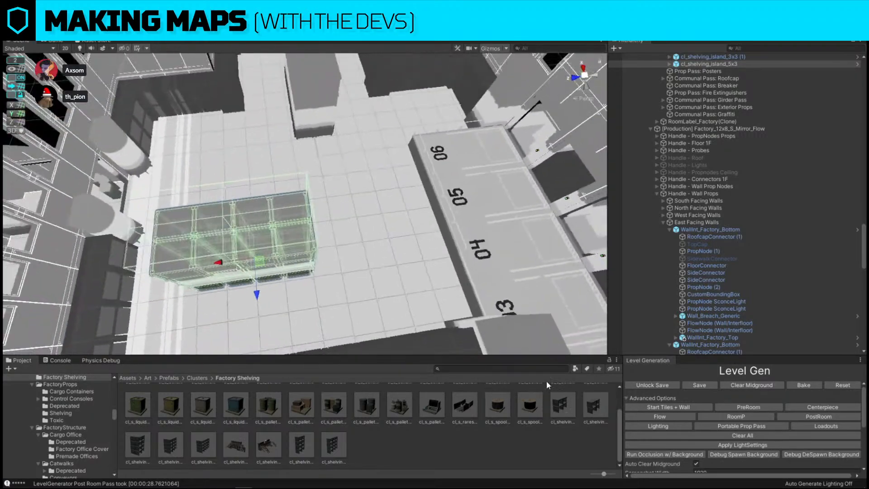
{"action": "key", "text": "ctrl+d"}
{"action": "left_click_drag", "start_coordinate": [222, 263], "coordinate": [333, 267]}
Replace the duplicated 5x3 shelving island with cl_shelving_island_4x3.
{"action": "right_click_drag", "start_coordinate": [419, 260], "coordinate": [405, 240]}
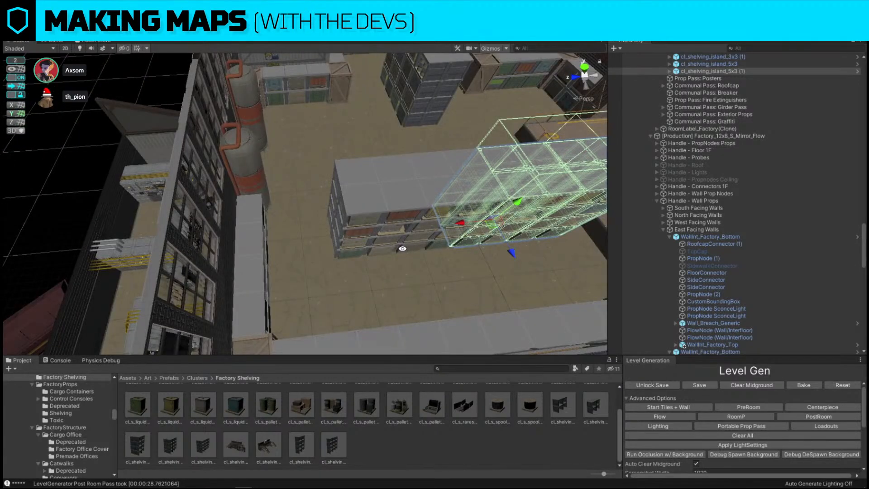
{"action": "key", "text": "ctrl+shift+r"}
{"action": "left_click_drag", "start_coordinate": [171, 444], "coordinate": [132, 167]}
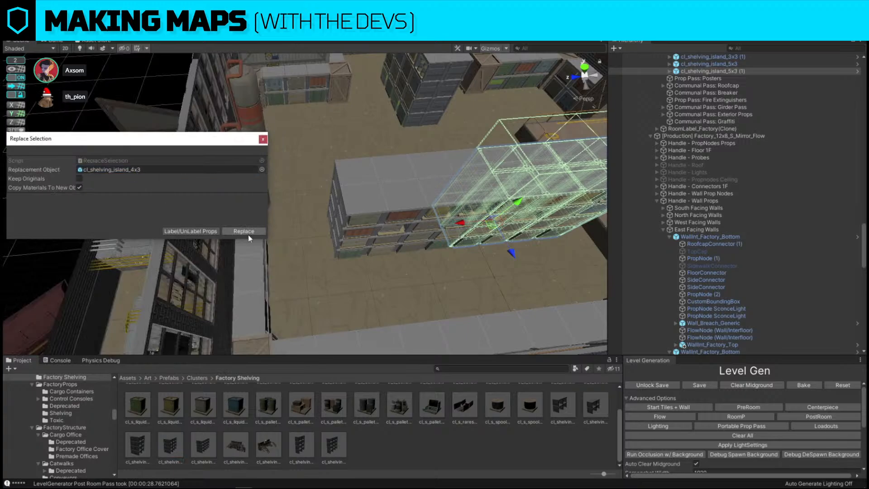
{"action": "left_click", "coordinate": [252, 231]}
Slide the new 4x3 shelving island against the 5x3 island to close the gap, and check the aisle beside the loading bays.
{"action": "key", "text": "f"}
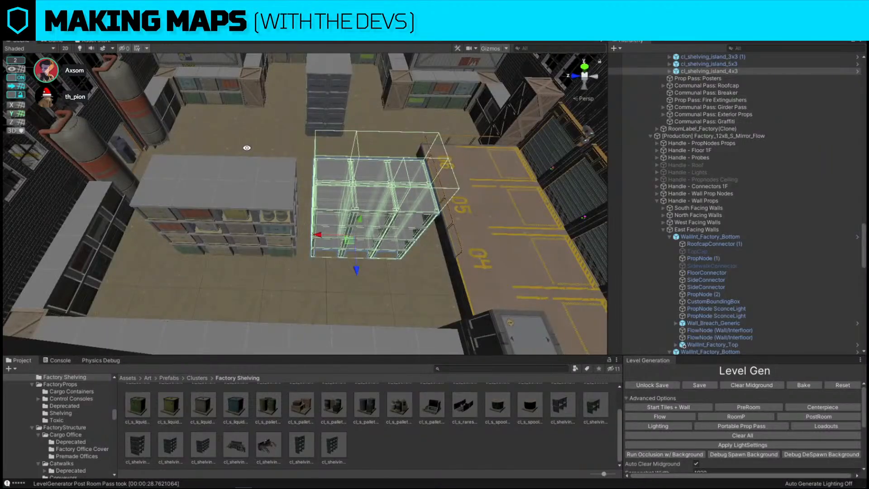
{"action": "left_click_drag", "start_coordinate": [317, 234], "coordinate": [304, 235]}
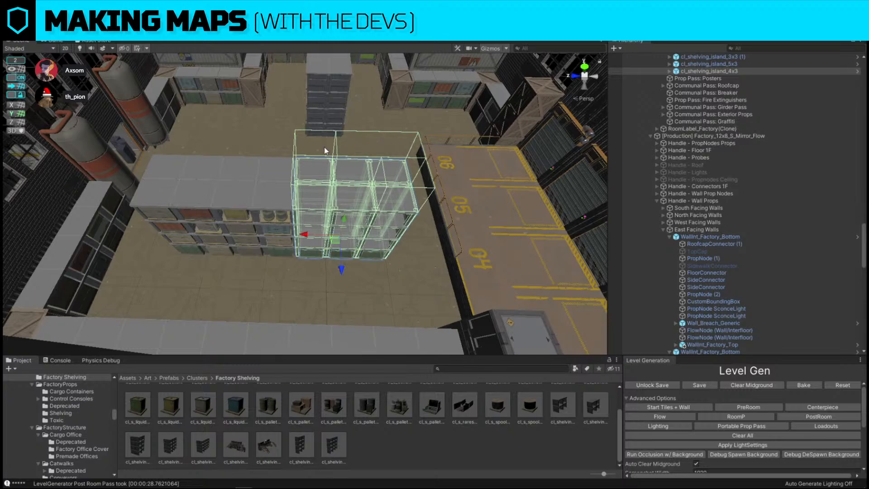
{"action": "right_click_drag", "start_coordinate": [344, 114], "coordinate": [288, 109]}
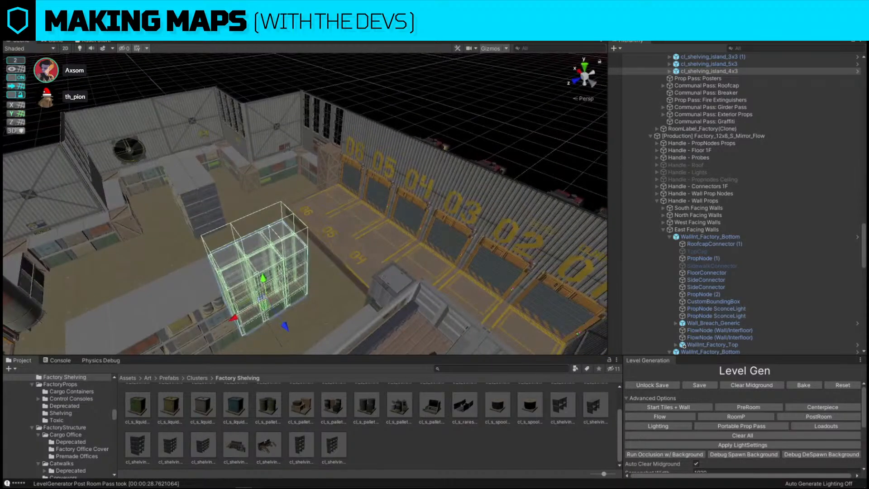
{"action": "right_click_drag", "start_coordinate": [507, 116], "coordinate": [332, 152]}
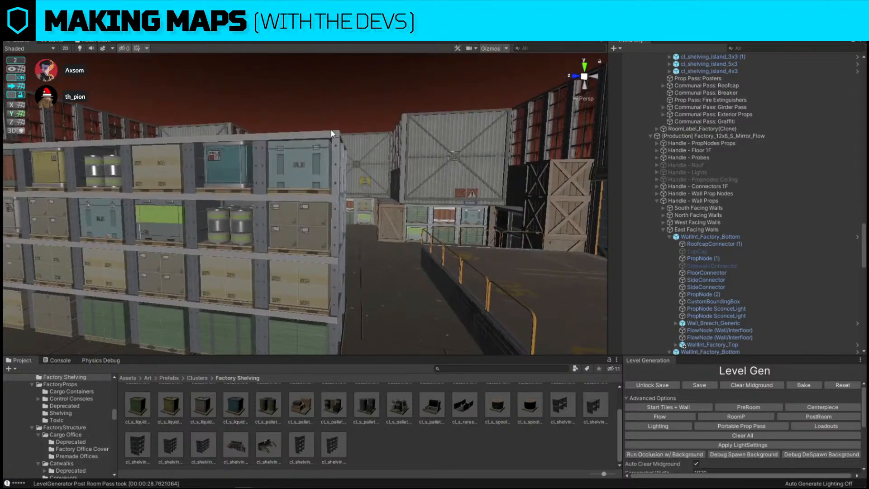
Try lowering the 4x3 shelving island while viewing it from the office across the filing cabinets.
{"action": "left_click", "coordinate": [330, 132]}
{"action": "key", "text": "f"}
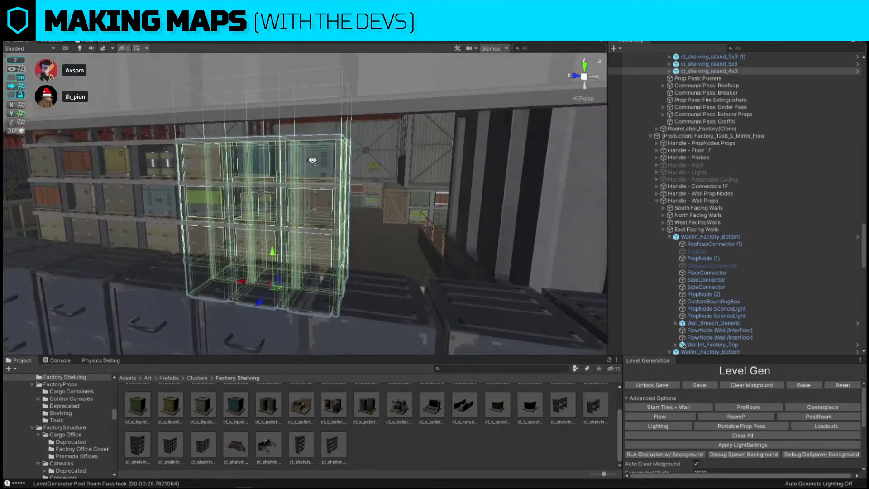
{"action": "left_click", "coordinate": [281, 292]}
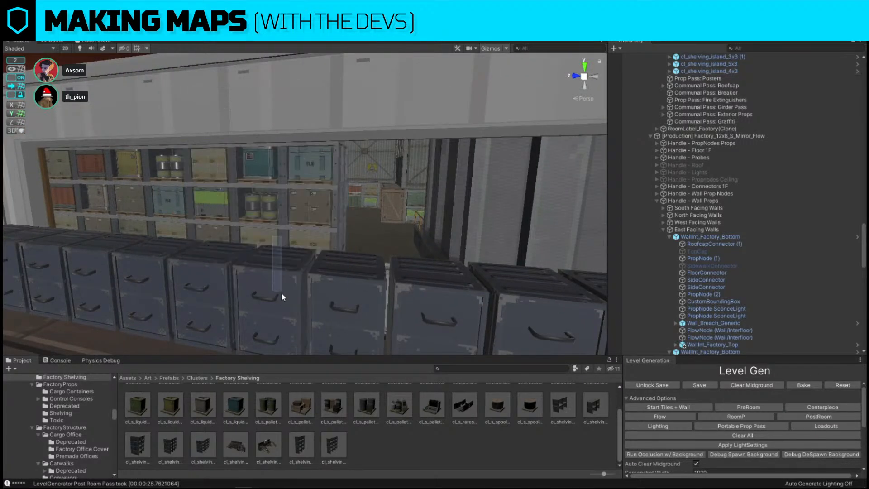
{"action": "left_click", "coordinate": [279, 250]}
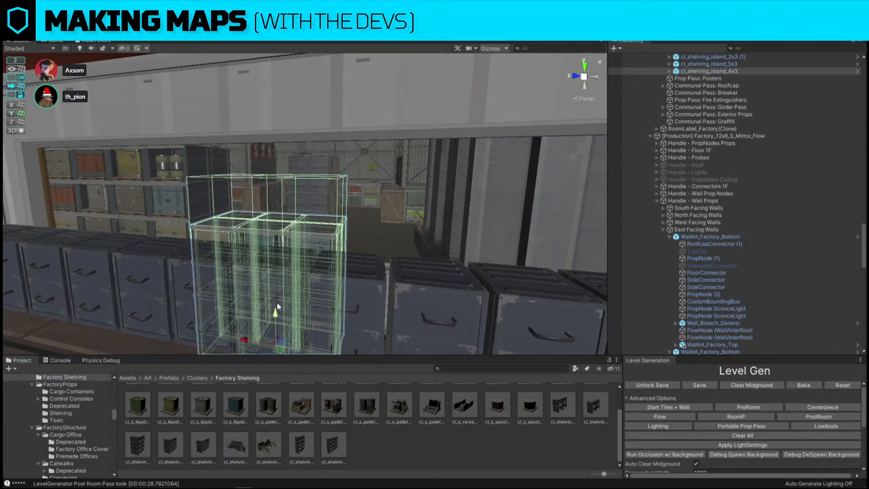
{"action": "left_click_drag", "start_coordinate": [277, 303], "coordinate": [287, 222], "text": "alt"}
{"action": "left_click", "coordinate": [287, 222]}
Delete the duplicate island cl_shelving_island_3x3 (1) across the floor from the long shelving row.
{"action": "key", "text": "f"}
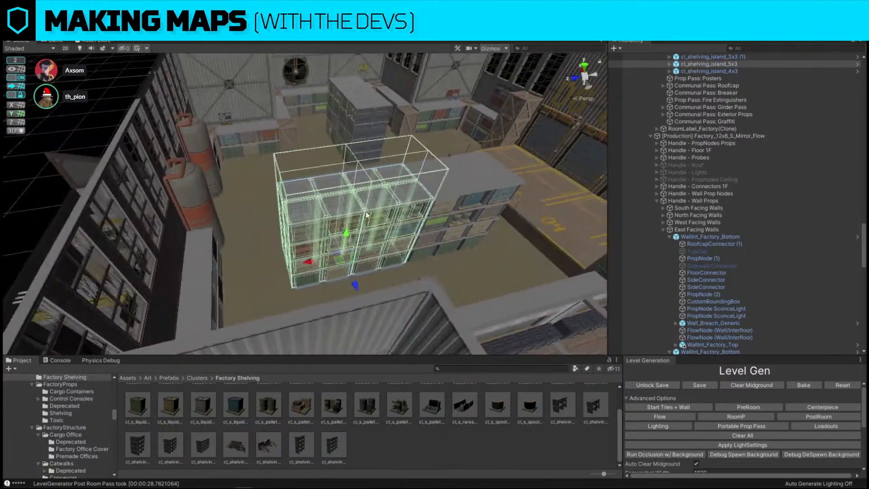
{"action": "left_click_drag", "start_coordinate": [480, 183], "coordinate": [226, 285], "text": "alt"}
{"action": "scroll", "coordinate": [212, 291], "scroll_direction": "down", "scroll_amount": 5}
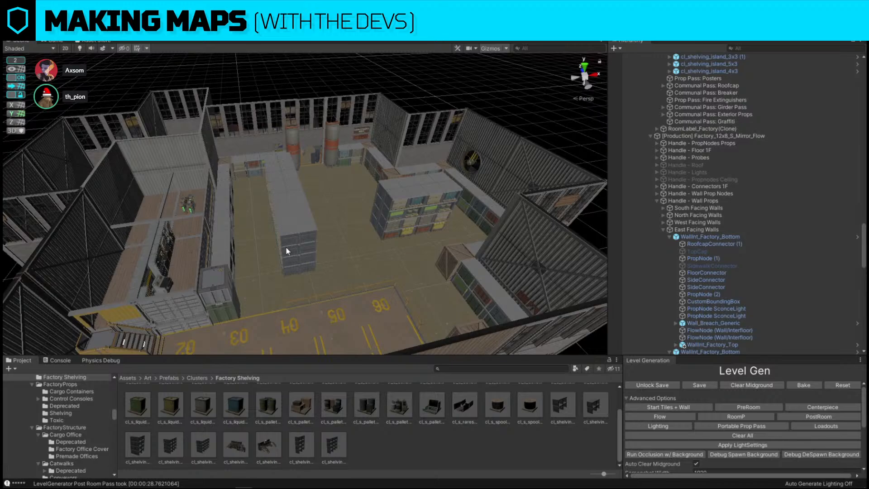
{"action": "left_click", "coordinate": [276, 175]}
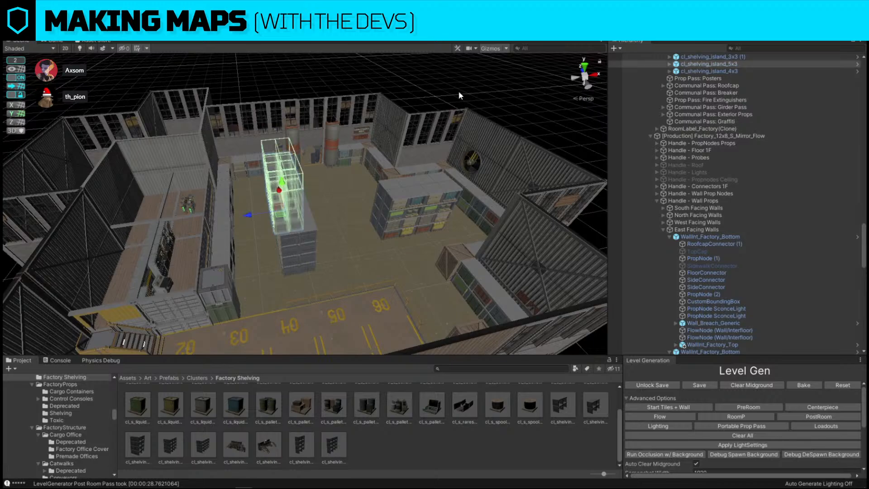
{"action": "left_click", "coordinate": [306, 149]}
{"action": "right_click_drag", "start_coordinate": [306, 149], "coordinate": [489, 158]}
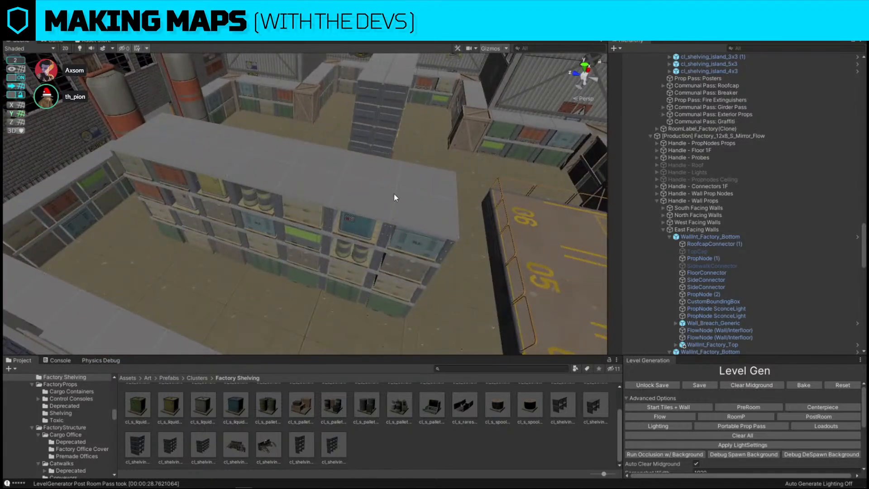
{"action": "left_click", "coordinate": [386, 99]}
{"action": "key", "text": "f"}
{"action": "left_click_drag", "start_coordinate": [386, 98], "coordinate": [470, 222], "text": "alt"}
{"action": "left_click_drag", "start_coordinate": [363, 192], "coordinate": [191, 134], "text": "alt"}
{"action": "key", "text": "Delete"}
Duplicate the 5x3 shelving island and move the copy across the floor to start a parallel second row.
{"action": "left_click", "coordinate": [191, 134]}
{"action": "key", "text": "ctrl+d"}
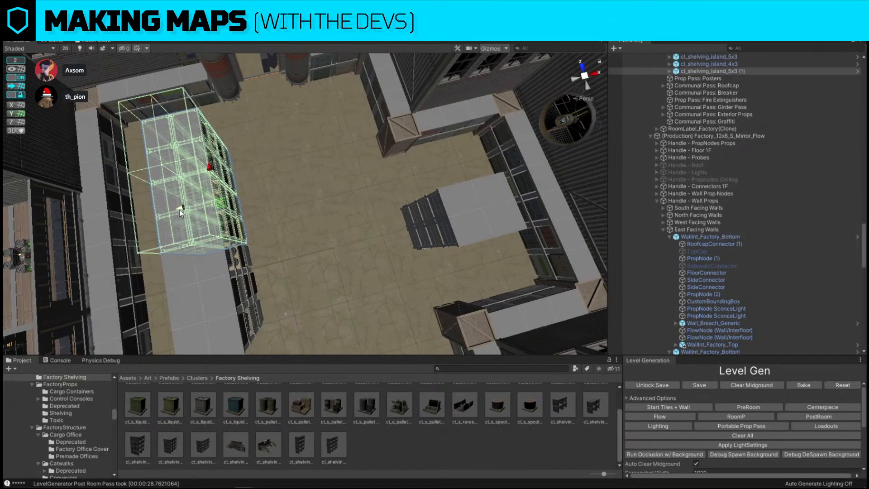
{"action": "left_click_drag", "start_coordinate": [179, 209], "coordinate": [264, 159]}
Duplicate the 4x3 shelving island and place the copy at the new 5x3 island's end facing the loading bays.
{"action": "left_click_drag", "start_coordinate": [213, 174], "coordinate": [338, 234], "text": "alt"}
{"action": "left_click", "coordinate": [222, 233]}
{"action": "key", "text": "ctrl+d"}
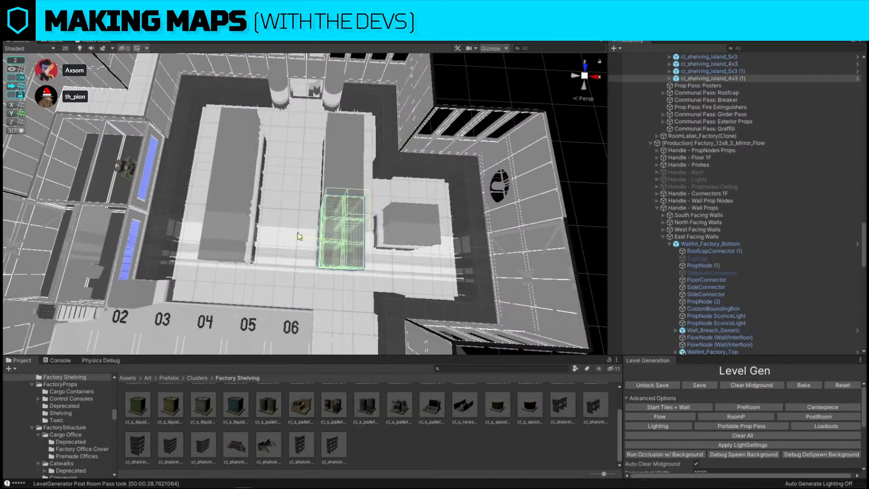
Rotate and reposition the 3x3 shelving island in the alcove next to the second shelving row.
{"action": "key", "text": "f"}
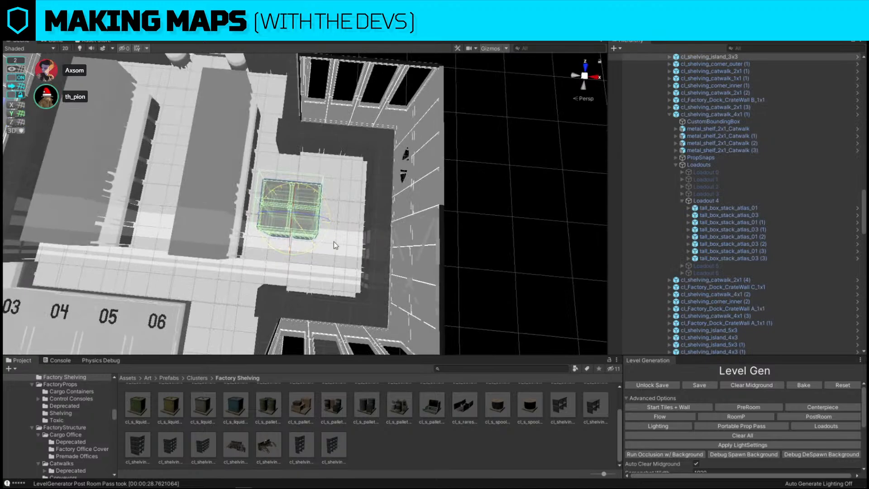
{"action": "left_click_drag", "start_coordinate": [298, 212], "coordinate": [579, 75], "text": "alt"}
{"action": "left_click_drag", "start_coordinate": [360, 217], "coordinate": [346, 160], "text": "alt"}
Delete the original 5x3 shelving island from the row nearest the office.
{"action": "right_click_drag", "start_coordinate": [311, 173], "coordinate": [259, 214]}
{"action": "left_click", "coordinate": [259, 214]}
{"action": "key", "text": "Delete"}
{"action": "right_click_drag", "start_coordinate": [493, 209], "coordinate": [286, 233]}
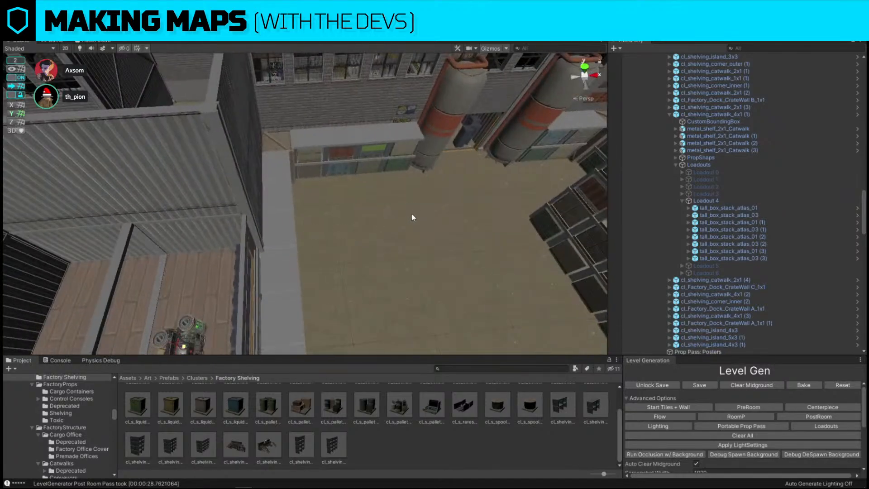
{"action": "key", "text": "ctrl+z"}
Duplicate the cl_shelving_catwalk_4x1 unit on the office-side wall and place the copy at the end of the 4x3 island.
{"action": "right_click_drag", "start_coordinate": [413, 217], "coordinate": [281, 207]}
{"action": "key", "text": "ctrl+d"}
{"action": "right_click_drag", "start_coordinate": [342, 195], "coordinate": [292, 165]}
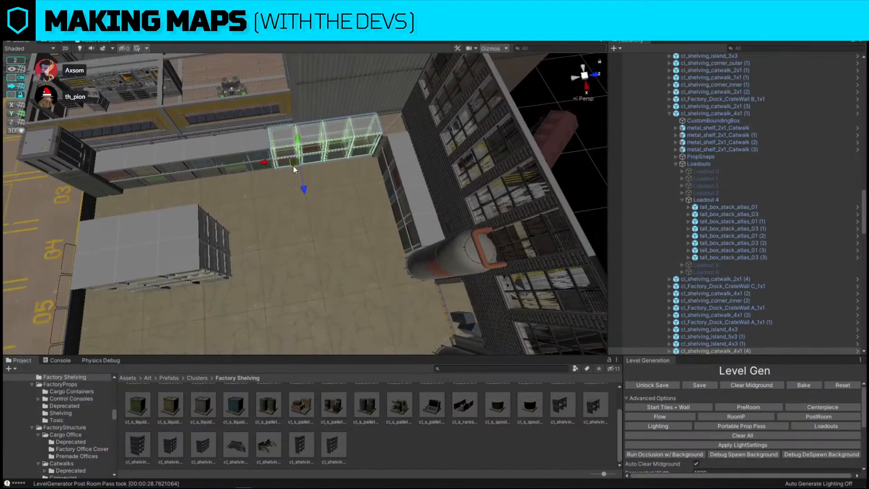
{"action": "left_click_drag", "start_coordinate": [292, 165], "coordinate": [588, 275]}
Duplicate the placed 4x1 catwalk shelf, turn the copy around and set it back-to-back against the first one.
{"action": "key", "text": "ctrl+d"}
{"action": "key", "text": "e"}
{"action": "key", "text": "w"}
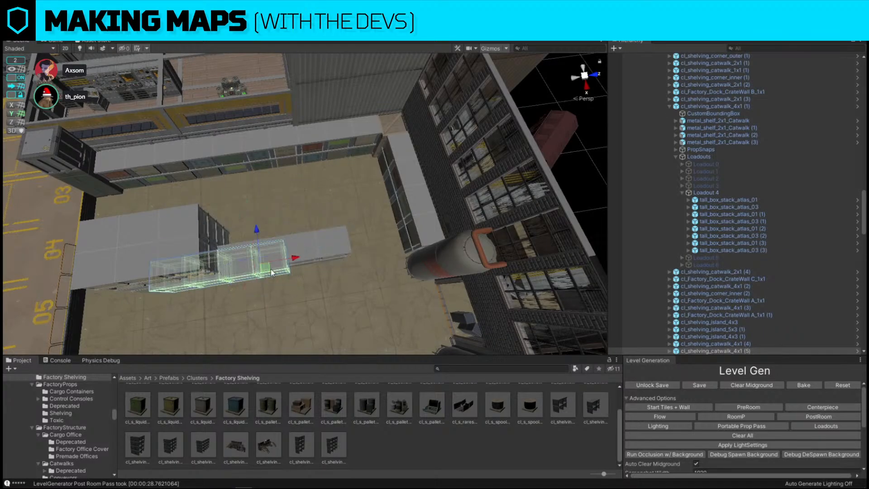
{"action": "left_click_drag", "start_coordinate": [269, 267], "coordinate": [319, 230]}
Delete the copied 4x3 shelving island at the loading-bay end of the second row.
{"action": "left_click_drag", "start_coordinate": [204, 255], "coordinate": [561, 249], "text": "alt"}
{"action": "left_click", "coordinate": [369, 230]}
{"action": "key", "text": "Delete"}
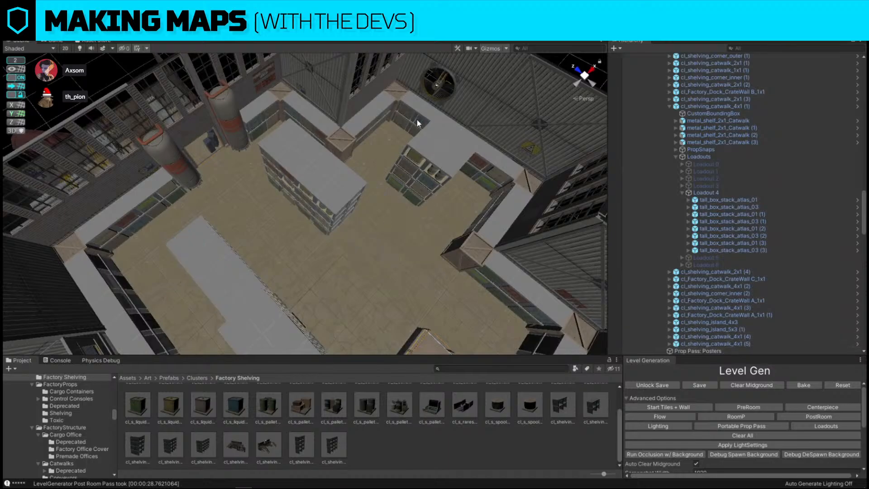
Duplicate a 2x1 and a 1x1 catwalk shelf from the alcove wall, rotate the copies and line them up at the second row's 5x3 island.
{"action": "left_click", "coordinate": [363, 121]}
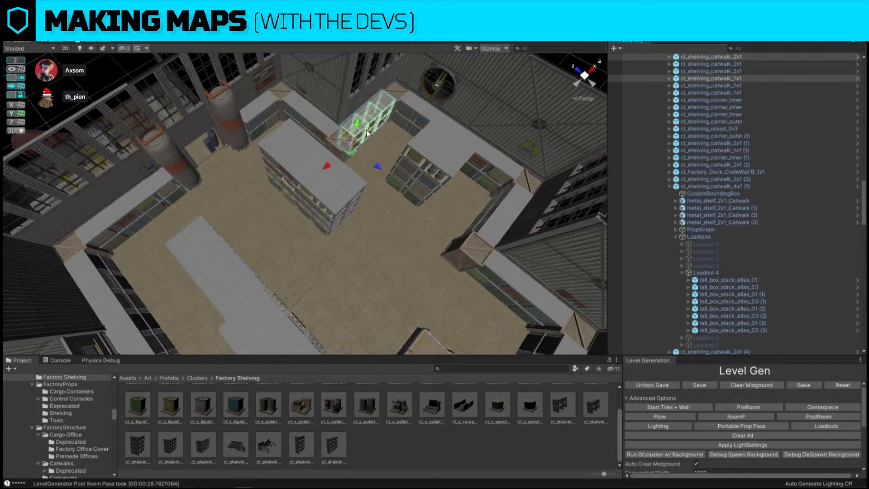
{"action": "left_click", "coordinate": [352, 153]}
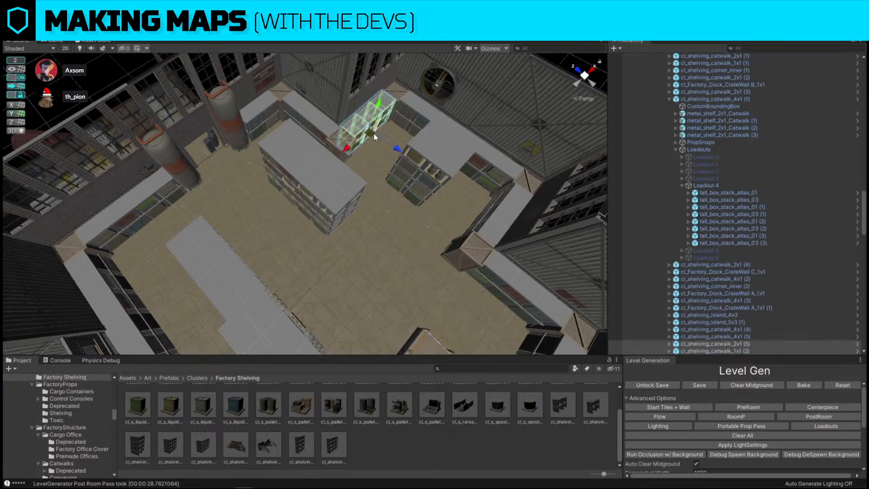
{"action": "left_click_drag", "start_coordinate": [374, 134], "coordinate": [362, 292]}
{"action": "key", "text": "f"}
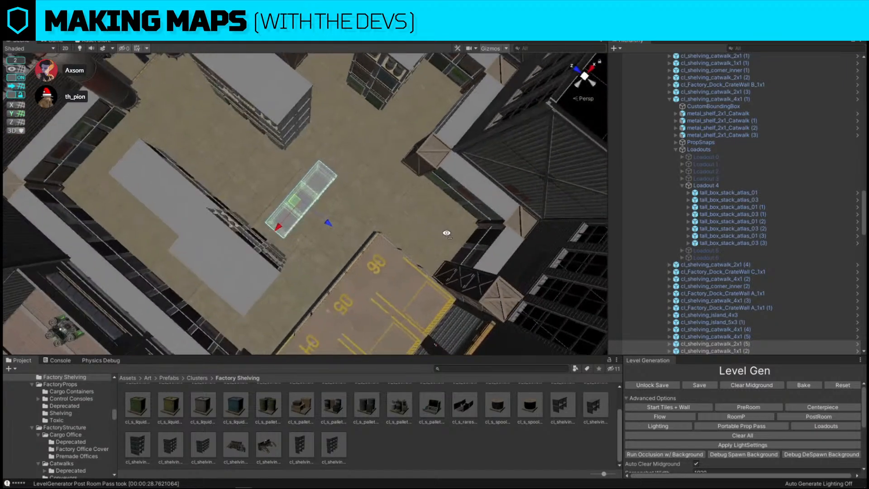
{"action": "key", "text": "e"}
{"action": "left_click_drag", "start_coordinate": [262, 240], "coordinate": [318, 159]}
{"action": "key", "text": "w"}
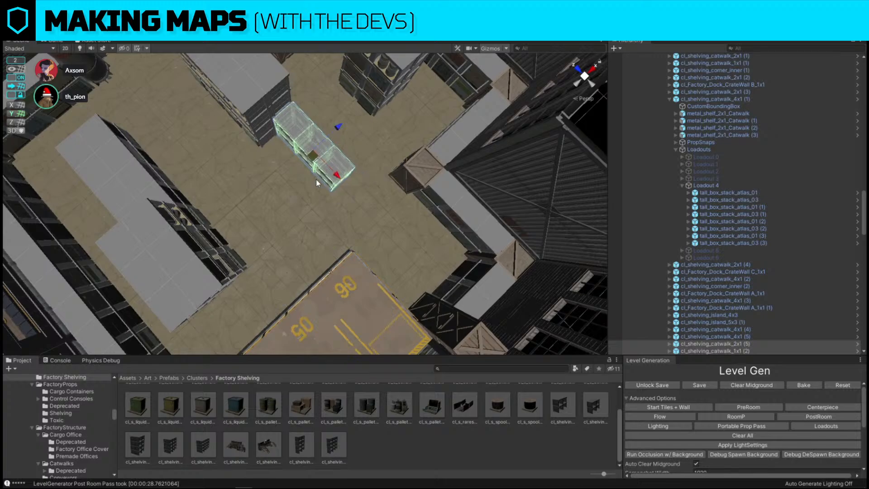
Duplicate the new 2x1 and 1x1 catwalk shelves, turn the copies around and place them back-to-back with the originals.
{"action": "key", "text": "ctrl+d"}
{"action": "key", "text": "e"}
{"action": "left_click_drag", "start_coordinate": [318, 189], "coordinate": [531, 186]}
{"action": "key", "text": "w"}
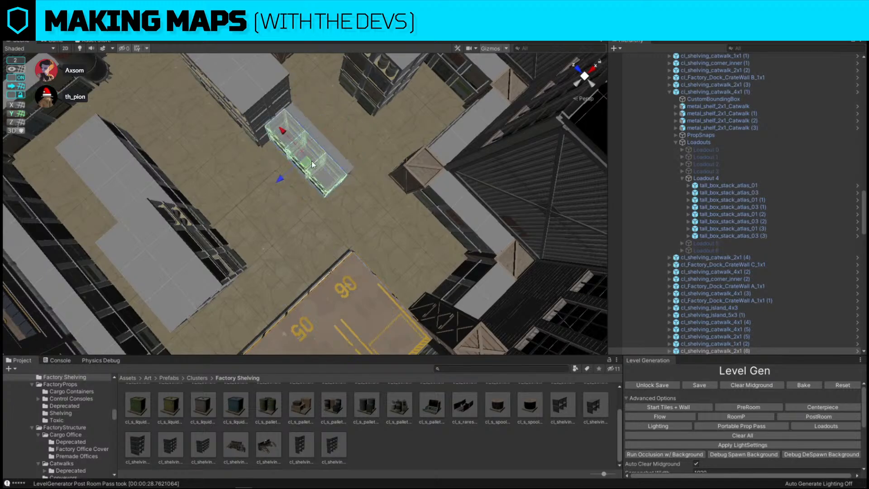
Show the R_MapOverdraw layer in the scene and inspect the sightlines from the office windows over the low shelving.
{"action": "right_click_drag", "start_coordinate": [287, 175], "coordinate": [409, 134]}
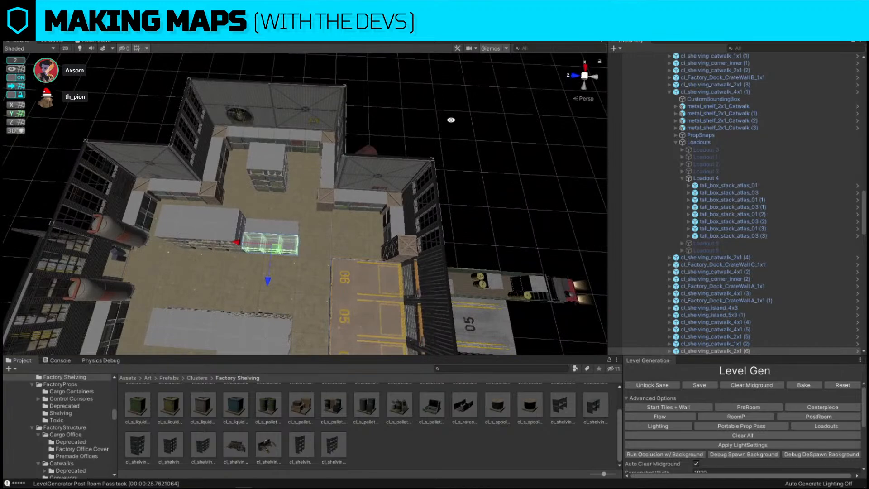
{"action": "right_click_drag", "start_coordinate": [466, 127], "coordinate": [366, 122]}
{"action": "left_click", "coordinate": [816, 35]}
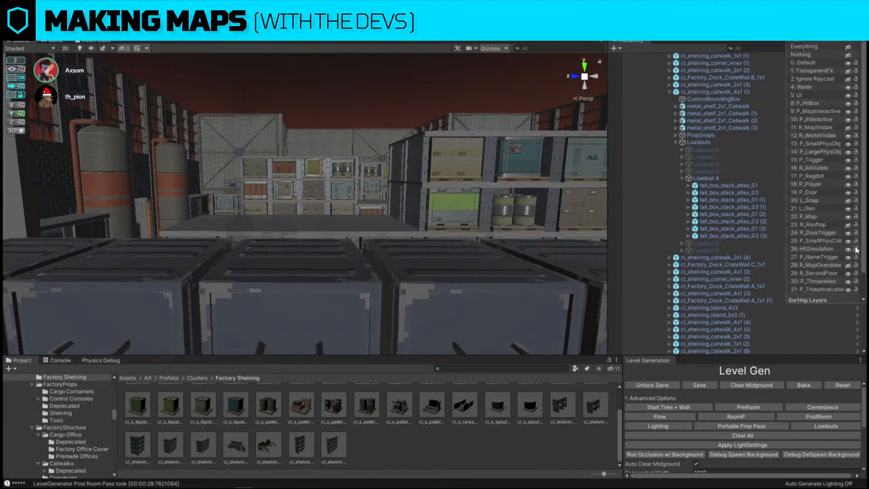
{"action": "left_click", "coordinate": [848, 266]}
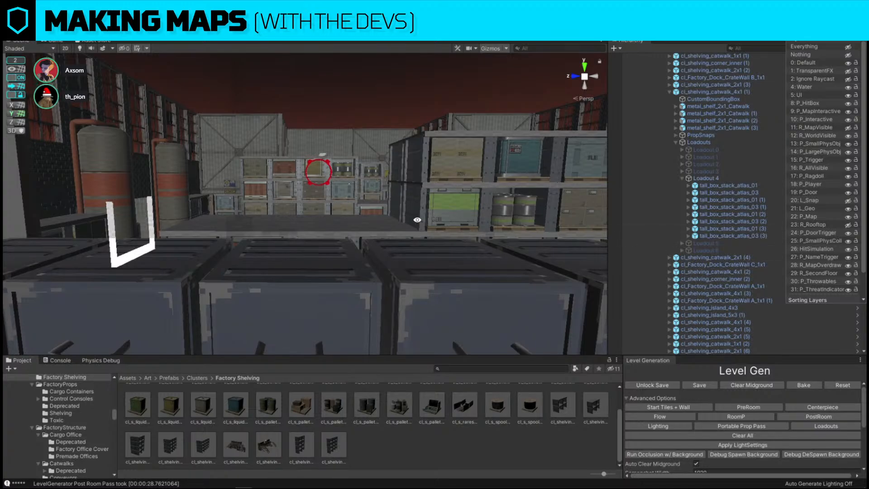
{"action": "right_click_drag", "start_coordinate": [417, 220], "coordinate": [275, 173]}
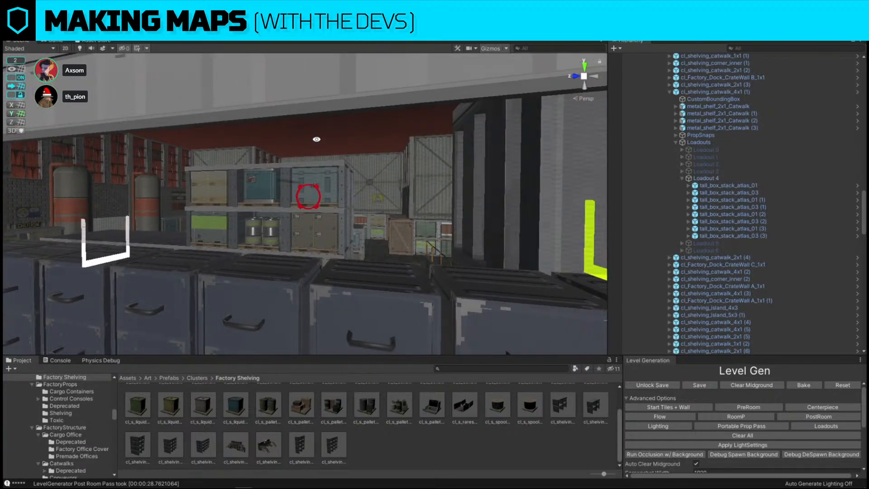
{"action": "right_click_drag", "start_coordinate": [329, 231], "coordinate": [296, 206]}
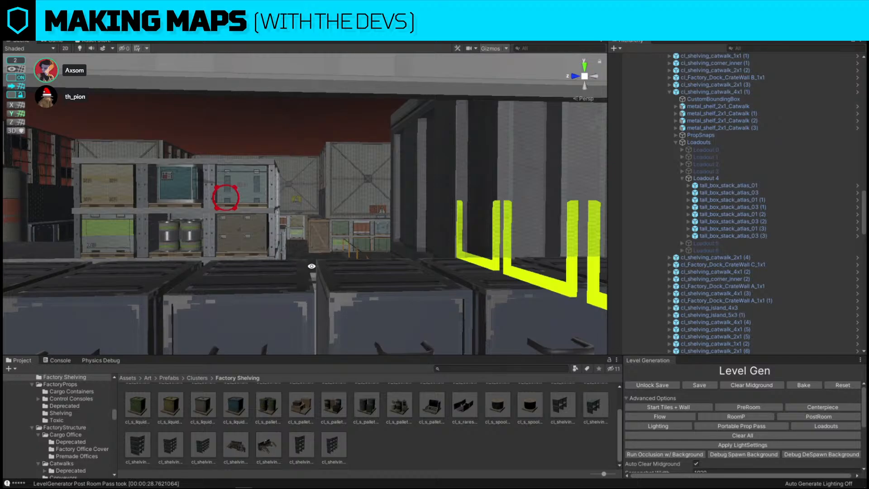
{"action": "right_click_drag", "start_coordinate": [303, 173], "coordinate": [371, 218]}
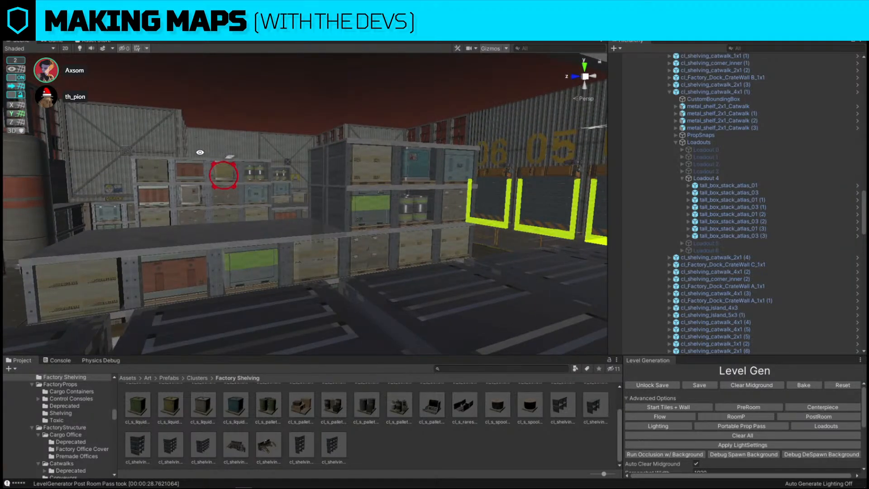
{"action": "right_click_drag", "start_coordinate": [77, 199], "coordinate": [67, 167]}
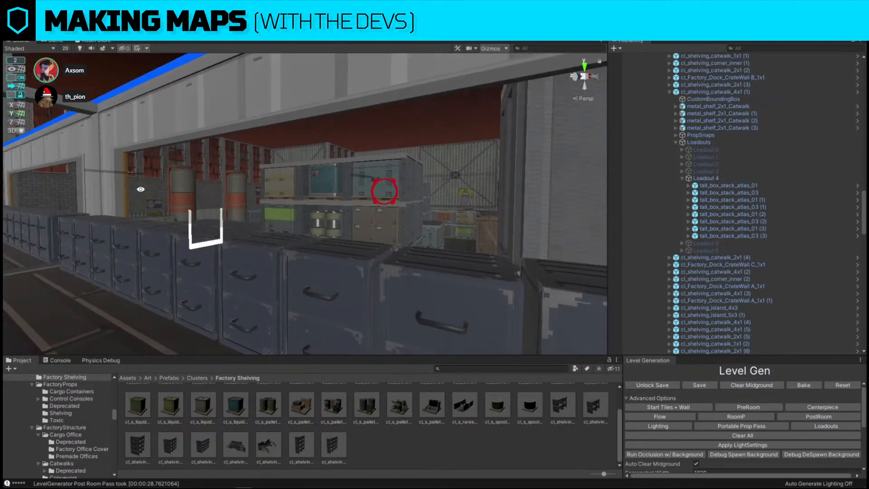
{"action": "right_click_drag", "start_coordinate": [22, 216], "coordinate": [245, 245]}
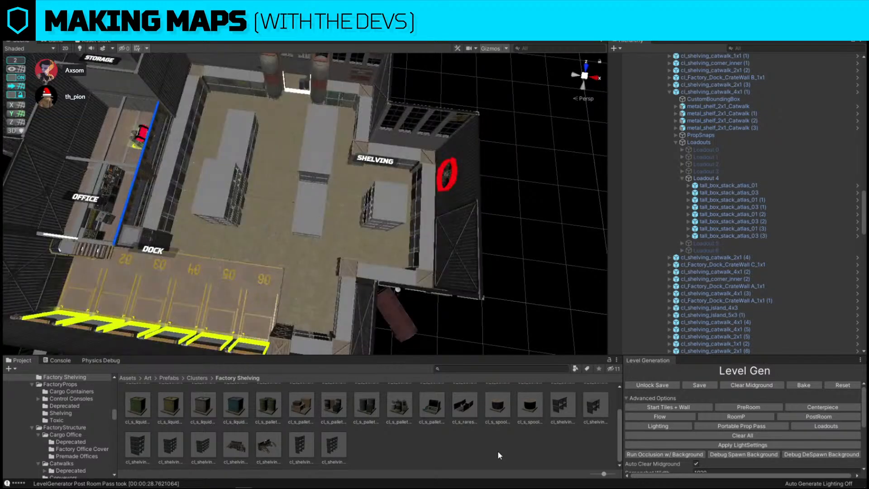
Search the project assets for "plank" and bring the shelving rows into view.
{"action": "left_click", "coordinate": [475, 369]}
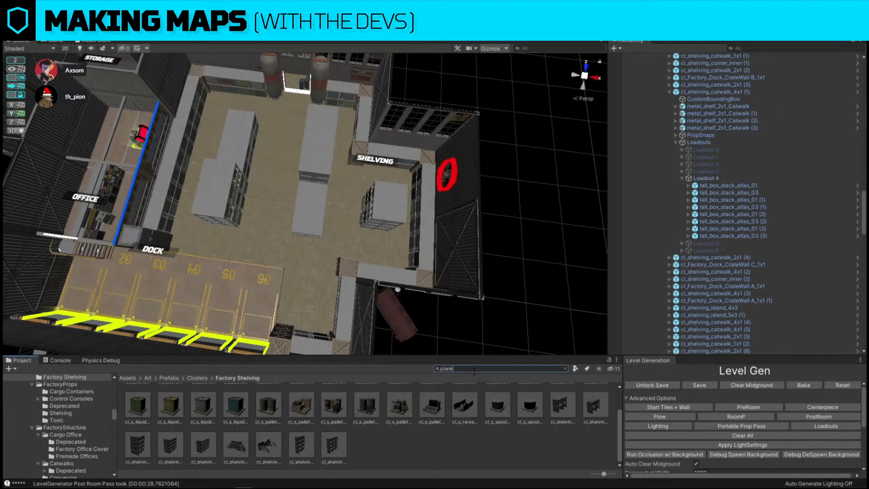
{"action": "right_click_drag", "start_coordinate": [290, 161], "coordinate": [311, 163]}
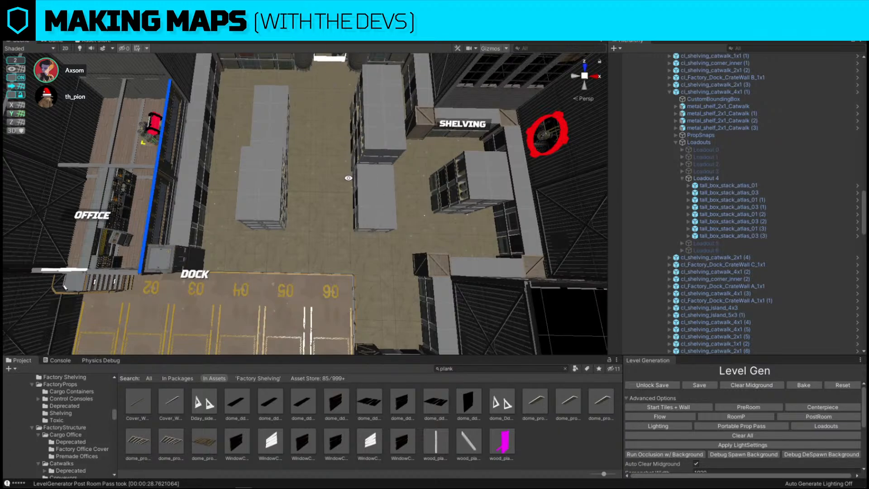
{"action": "right_click_drag", "start_coordinate": [348, 178], "coordinate": [292, 313]}
Duplicate the outer 4x1 catwalk shelf above the low shelving and replace the copy with Cover_Woodstack_Plank.
{"action": "left_click", "coordinate": [306, 308]}
{"action": "key", "text": "f"}
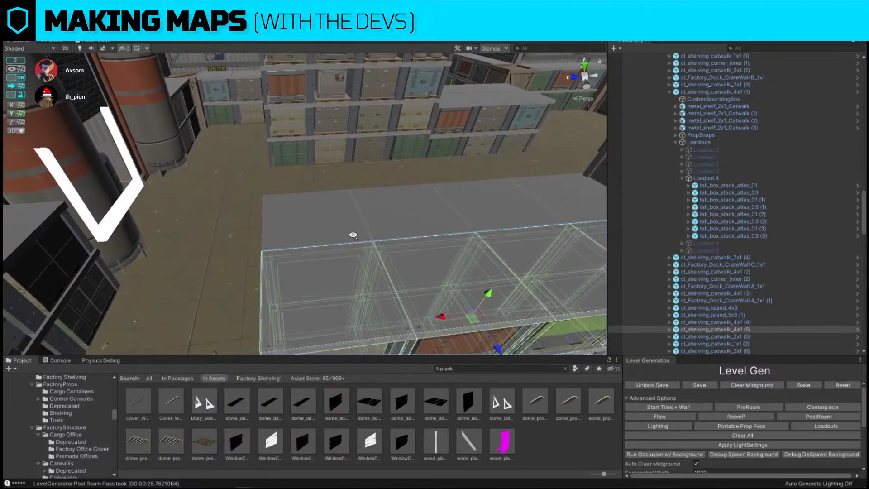
{"action": "key", "text": "ctrl+d"}
{"action": "left_click_drag", "start_coordinate": [411, 268], "coordinate": [406, 157]}
{"action": "key", "text": "ctrl+r"}
{"action": "left_click_drag", "start_coordinate": [138, 402], "coordinate": [145, 165]}
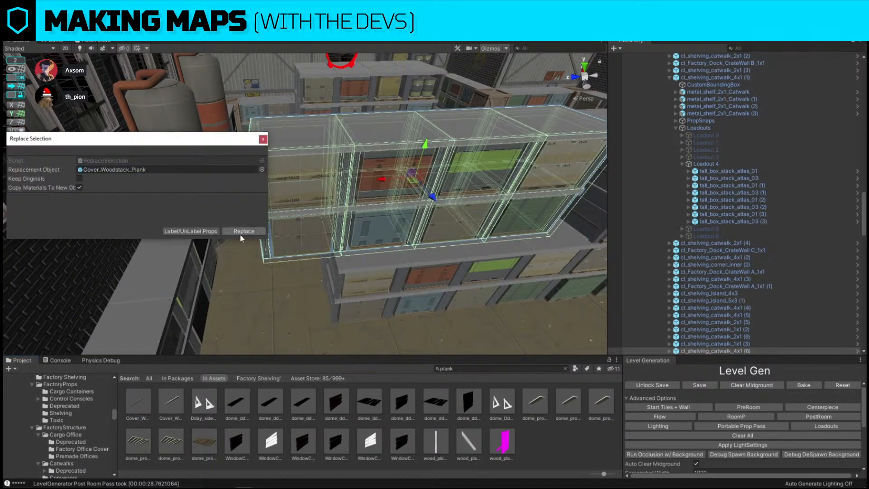
{"action": "left_click", "coordinate": [244, 231]}
{"action": "left_click", "coordinate": [310, 238]}
Turn off grid snapping and lower the plank to the top of the low shelving.
{"action": "key", "text": "w"}
{"action": "right_click_drag", "start_coordinate": [412, 176], "coordinate": [415, 115]}
{"action": "left_click", "coordinate": [19, 77]}
{"action": "right_click_drag", "start_coordinate": [236, 141], "coordinate": [406, 149]}
{"action": "left_click_drag", "start_coordinate": [407, 148], "coordinate": [393, 203]}
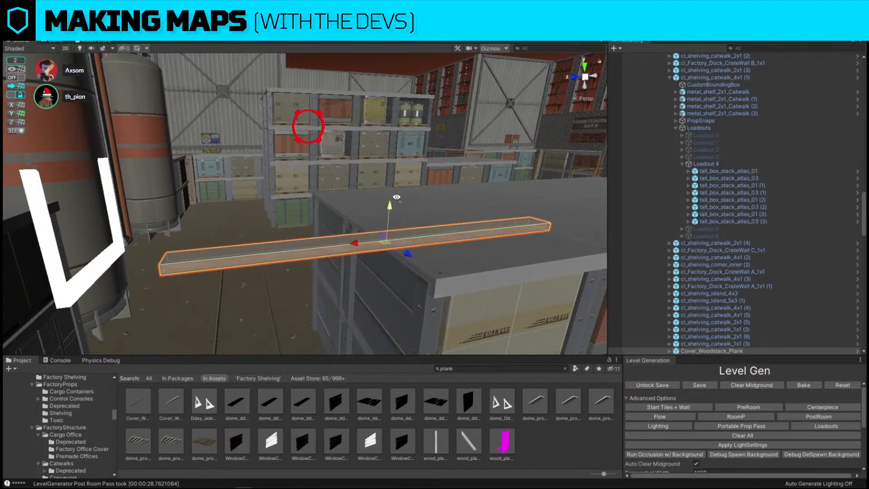
Slide the plank from the low shelving across the aisle toward the wall shelves near the tanks.
{"action": "right_click_drag", "start_coordinate": [394, 197], "coordinate": [232, 133]}
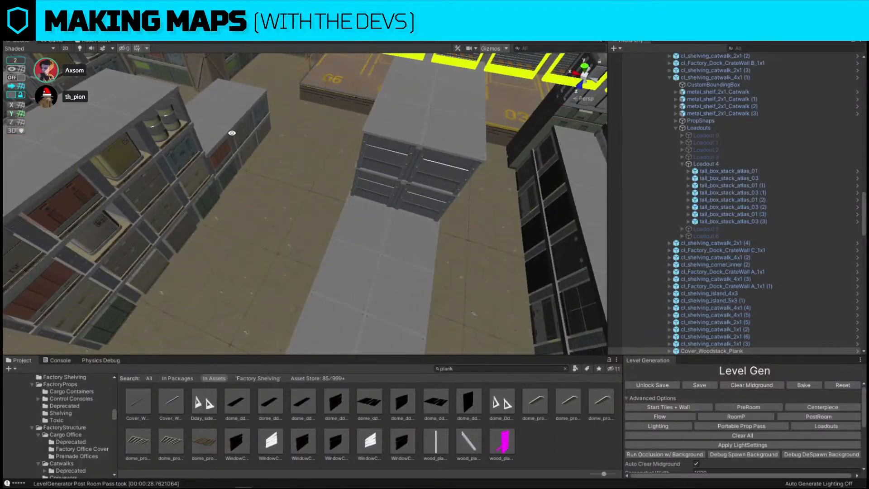
{"action": "right_click_drag", "start_coordinate": [334, 234], "coordinate": [237, 153]}
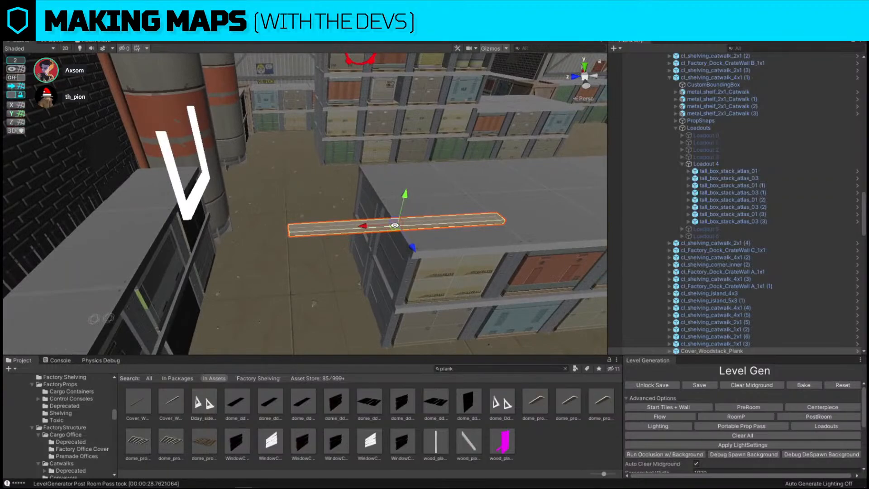
{"action": "left_click_drag", "start_coordinate": [394, 230], "coordinate": [221, 240]}
{"action": "right_click_drag", "start_coordinate": [221, 240], "coordinate": [311, 166]}
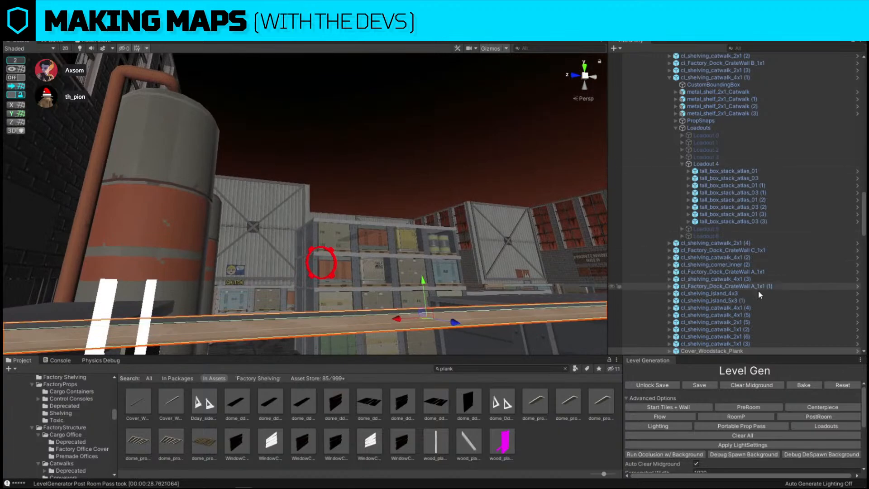
Examine the Cover_Woodstack_Plank's child geometry and hitbox against the low wall shelving it rests on.
{"action": "scroll", "coordinate": [759, 295], "scroll_direction": "down", "scroll_amount": 3}
{"action": "left_click", "coordinate": [669, 298]}
{"action": "left_click", "coordinate": [692, 304]}
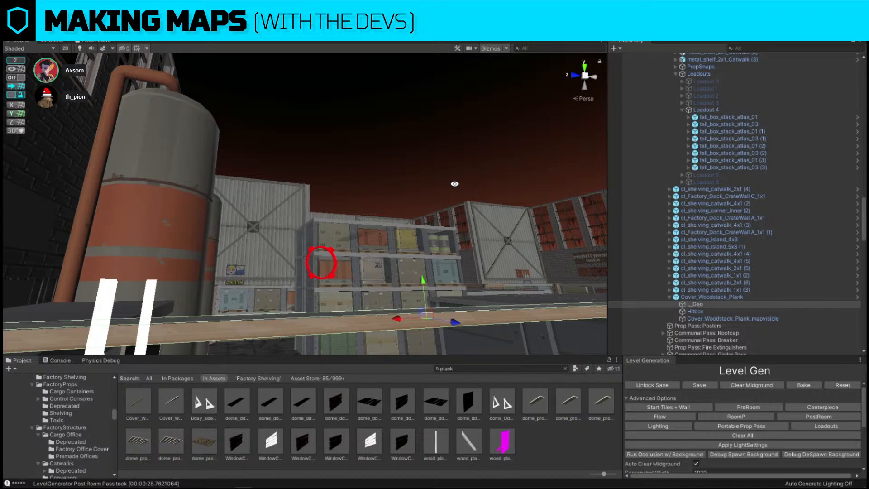
{"action": "right_click_drag", "start_coordinate": [454, 184], "coordinate": [322, 257]}
{"action": "left_click", "coordinate": [227, 224]}
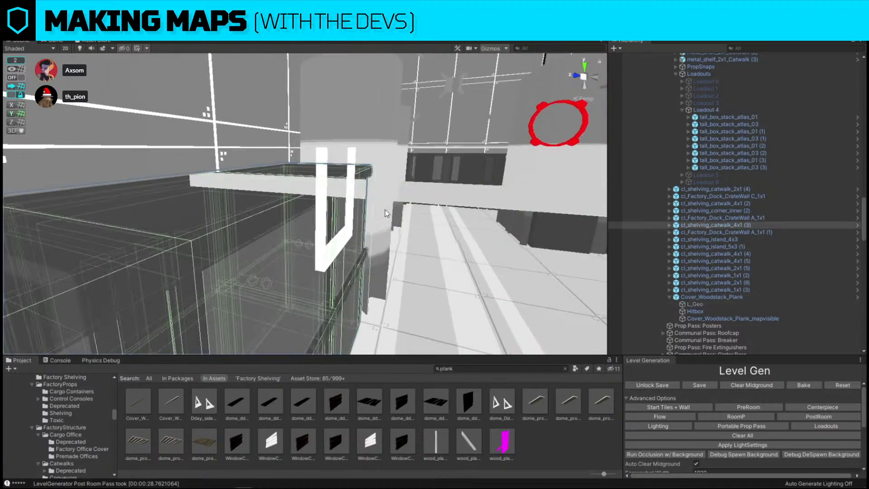
{"action": "left_click_drag", "start_coordinate": [856, 116], "coordinate": [520, 189]}
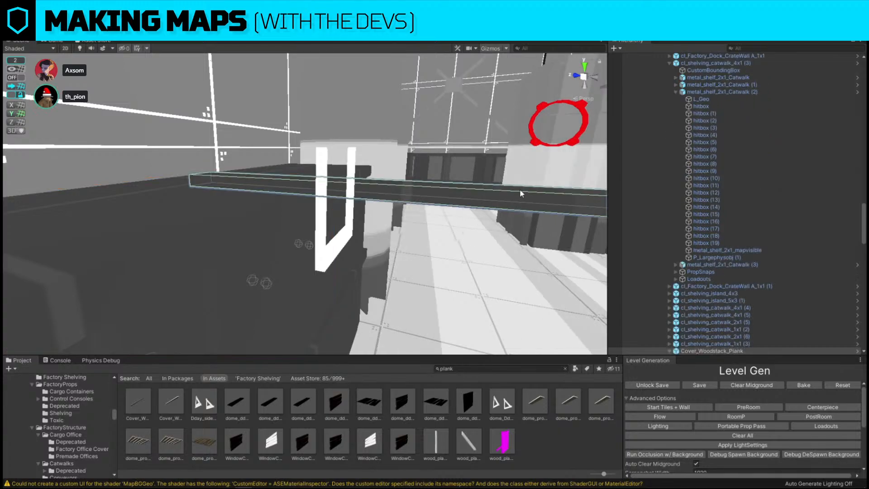
Delete the dark prop standing in the doorway between the two tanks.
{"action": "right_click_drag", "start_coordinate": [520, 189], "coordinate": [335, 303]}
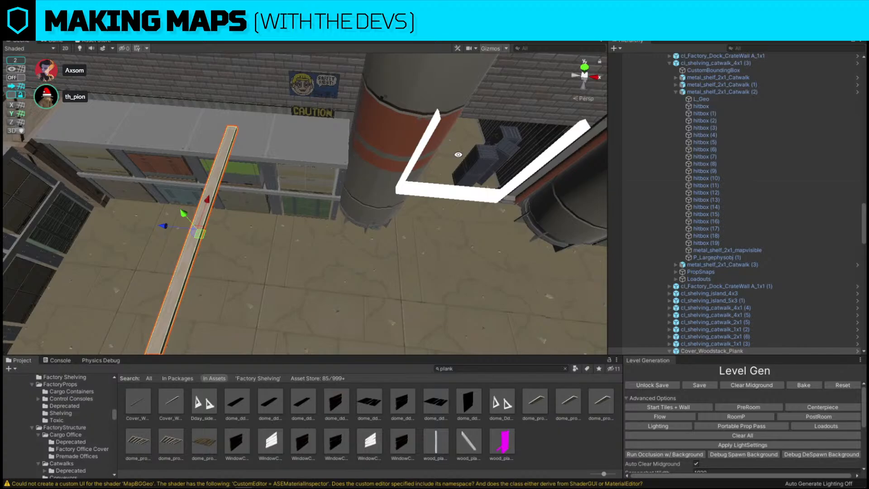
{"action": "left_click", "coordinate": [487, 162]}
{"action": "key", "text": "Delete"}
Duplicate the plank bridge and place the copy directly alongside the original, slightly offset lengthwise.
{"action": "left_click", "coordinate": [201, 212]}
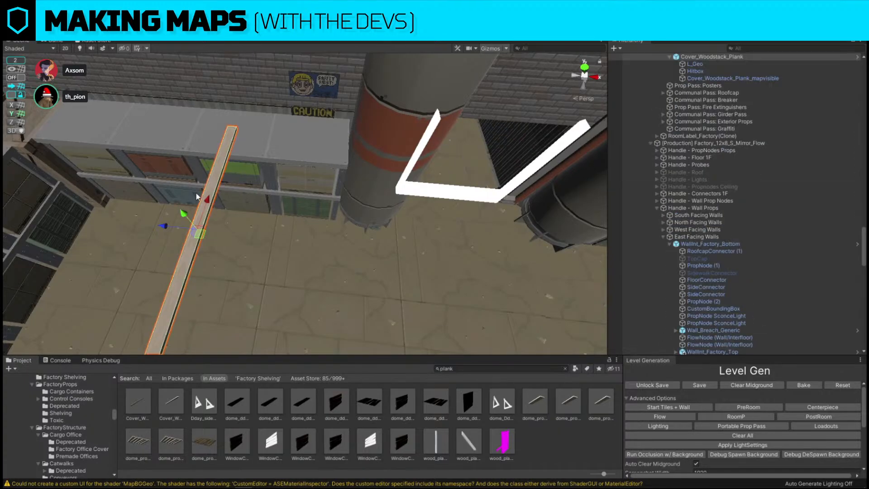
{"action": "key", "text": "f"}
{"action": "left_click_drag", "start_coordinate": [370, 178], "coordinate": [443, 159], "text": "alt"}
{"action": "key", "text": "e"}
{"action": "key", "text": "w"}
{"action": "key", "text": "ctrl+d"}
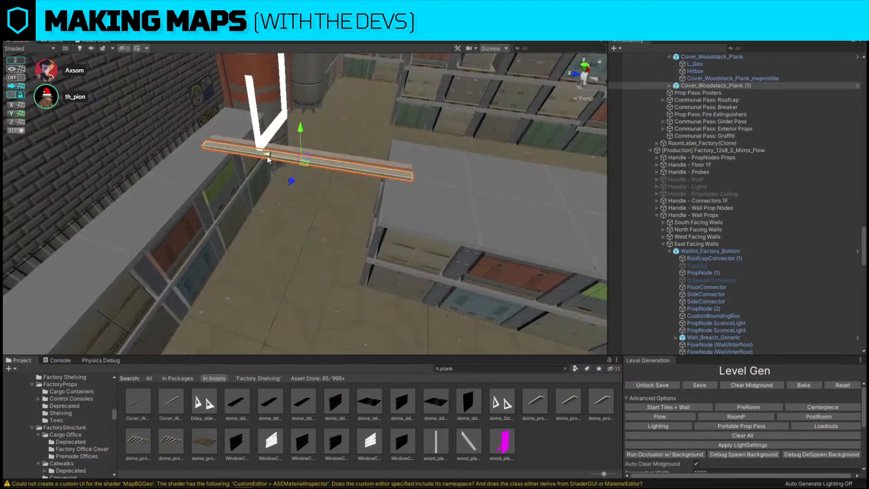
{"action": "left_click_drag", "start_coordinate": [269, 157], "coordinate": [256, 116], "text": "alt"}
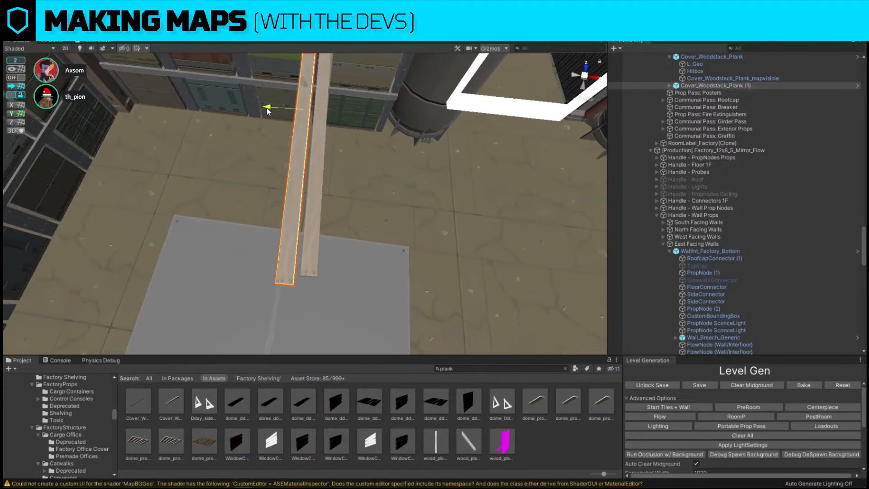
{"action": "left_click_drag", "start_coordinate": [267, 109], "coordinate": [356, 118]}
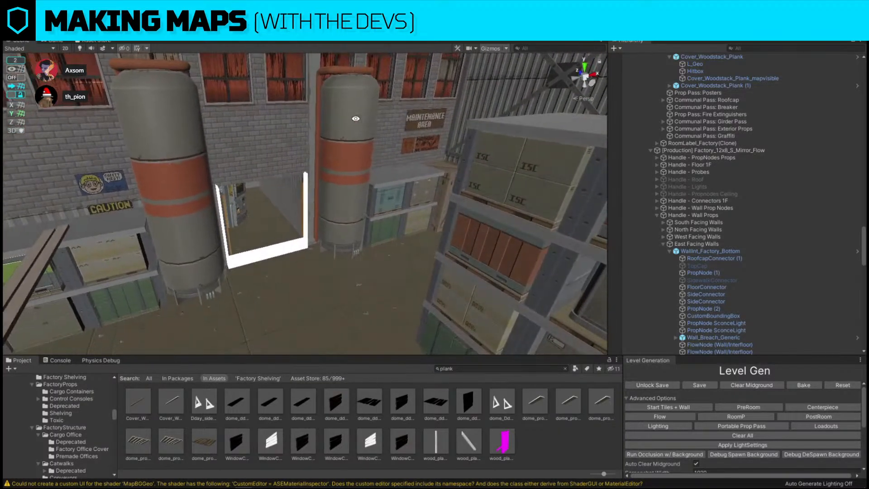
Mark up a screen capture of the doorway between the tanks with freehand red outlines and discard it.
{"action": "key", "text": "Print"}
{"action": "left_click_drag", "start_coordinate": [134, 69], "coordinate": [410, 329]}
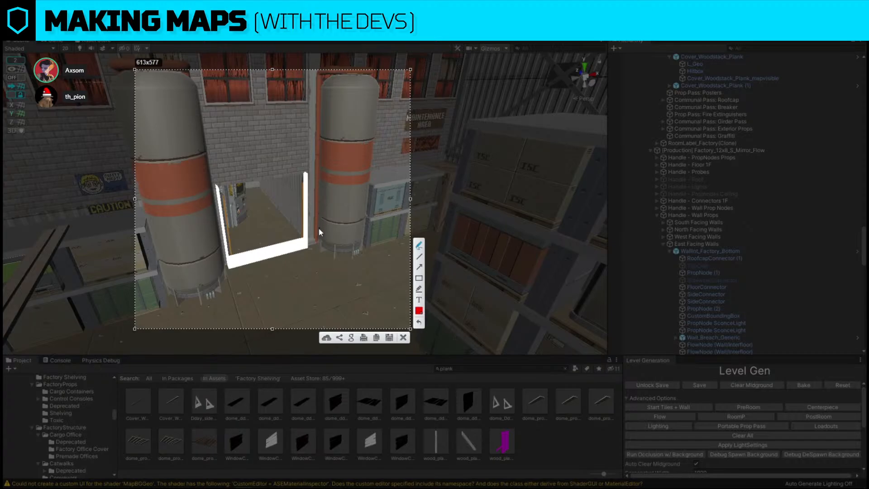
{"action": "left_click_drag", "start_coordinate": [307, 248], "coordinate": [308, 152]}
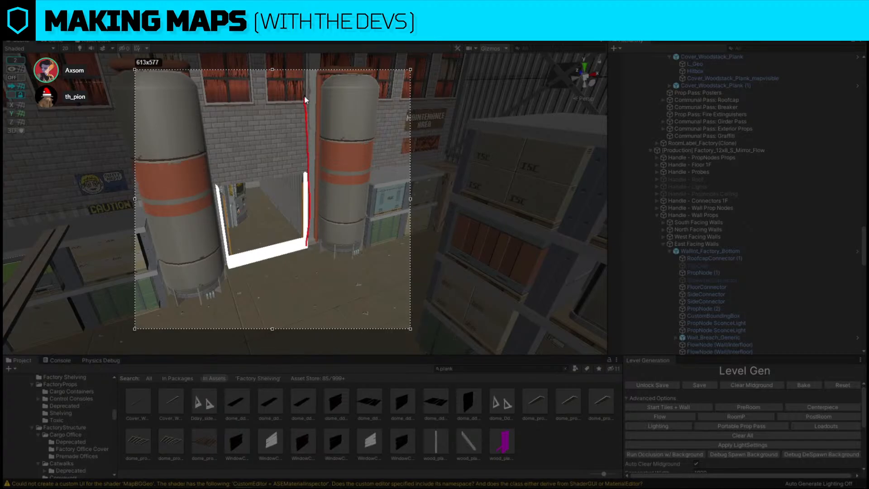
{"action": "left_click_drag", "start_coordinate": [305, 100], "coordinate": [268, 101]}
{"action": "left_click_drag", "start_coordinate": [204, 100], "coordinate": [221, 272]}
{"action": "left_click_drag", "start_coordinate": [312, 248], "coordinate": [311, 245]}
{"action": "mouse_move", "coordinate": [313, 119]}
{"action": "left_mouse_down"}
{"action": "mouse_move", "coordinate": [309, 97]}
{"action": "mouse_move", "coordinate": [327, 107]}
{"action": "left_mouse_up"}
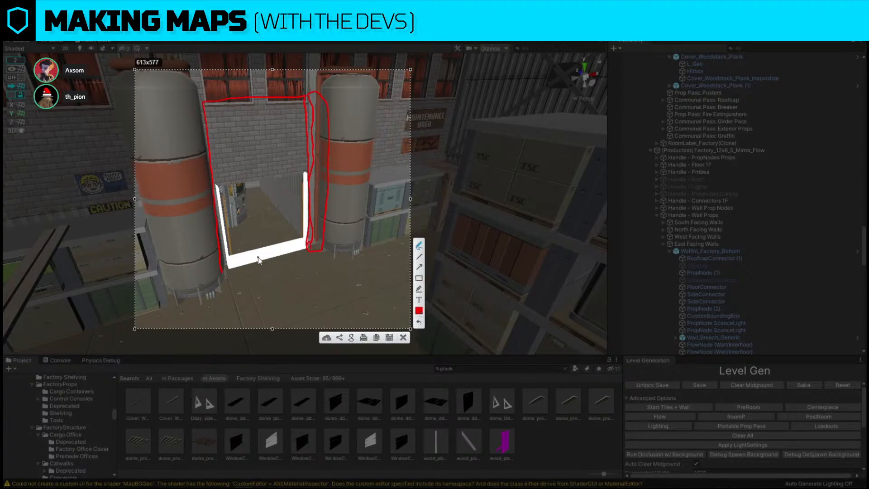
{"action": "left_click_drag", "start_coordinate": [259, 257], "coordinate": [241, 107]}
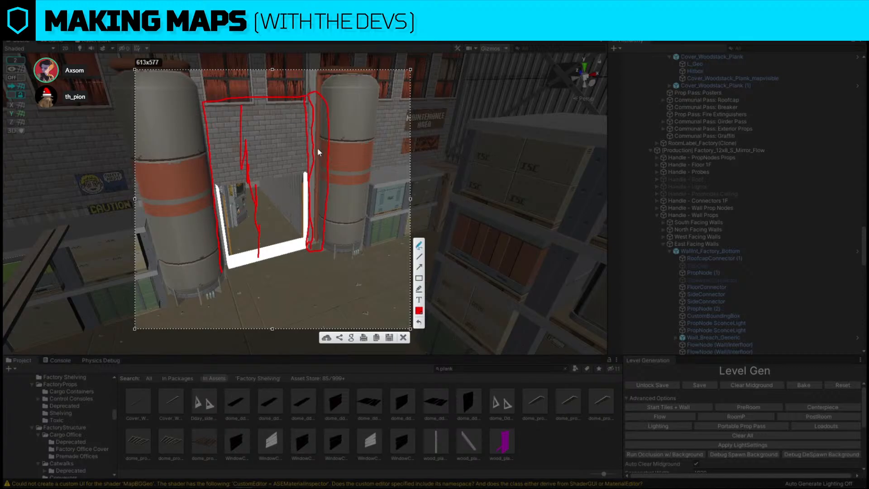
{"action": "left_click_drag", "start_coordinate": [310, 85], "coordinate": [333, 100]}
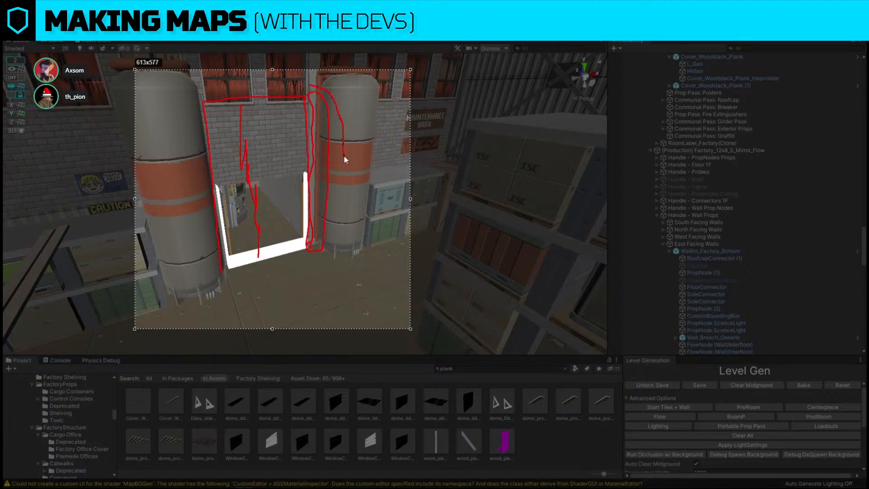
{"action": "left_click_drag", "start_coordinate": [269, 259], "coordinate": [266, 236]}
{"action": "left_click", "coordinate": [403, 337]}
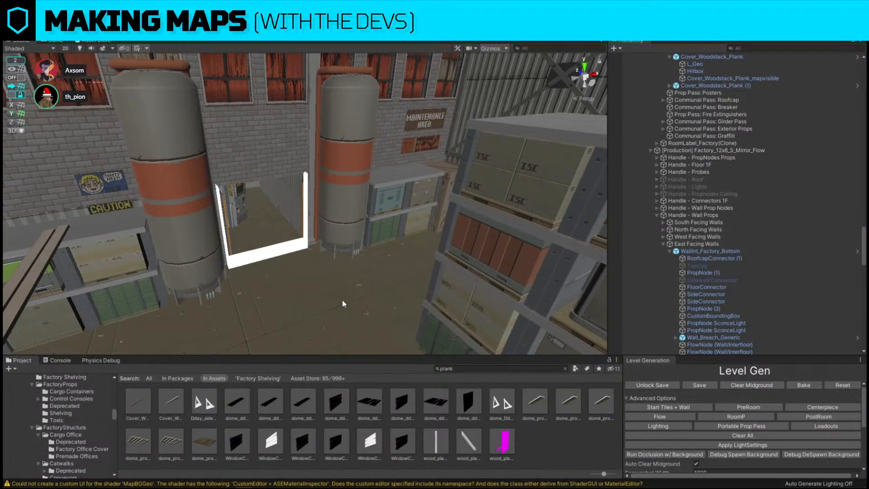
Duplicate both planks near the tanks and move the copied pair into the aisle between the two central shelving rows.
{"action": "right_click_drag", "start_coordinate": [340, 306], "coordinate": [488, 175]}
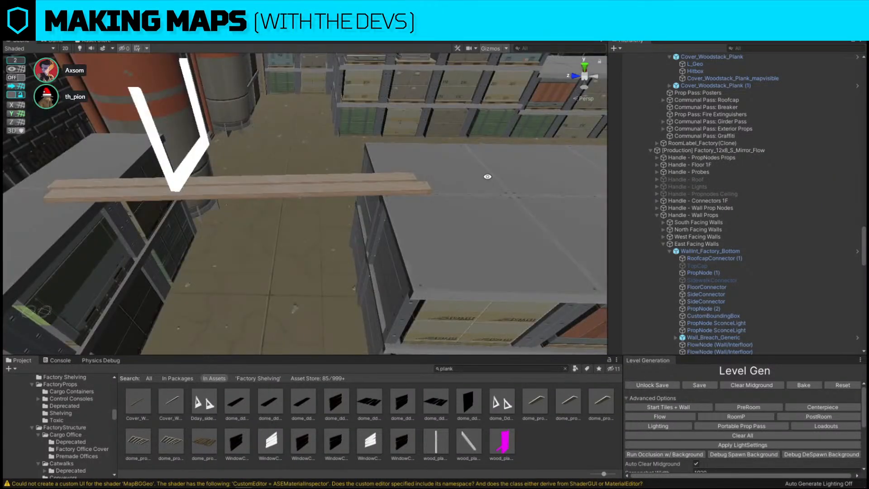
{"action": "left_click", "coordinate": [322, 189]}
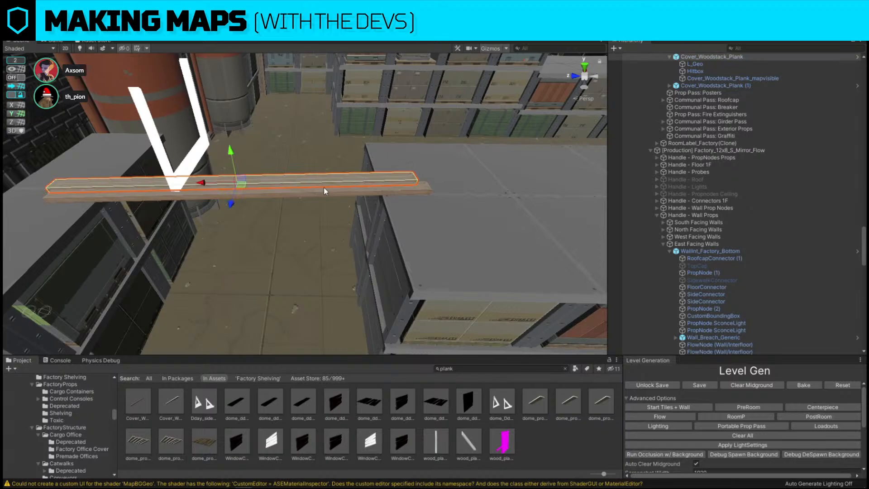
{"action": "left_click", "coordinate": [324, 188]}
{"action": "right_click_drag", "start_coordinate": [335, 186], "coordinate": [245, 245]}
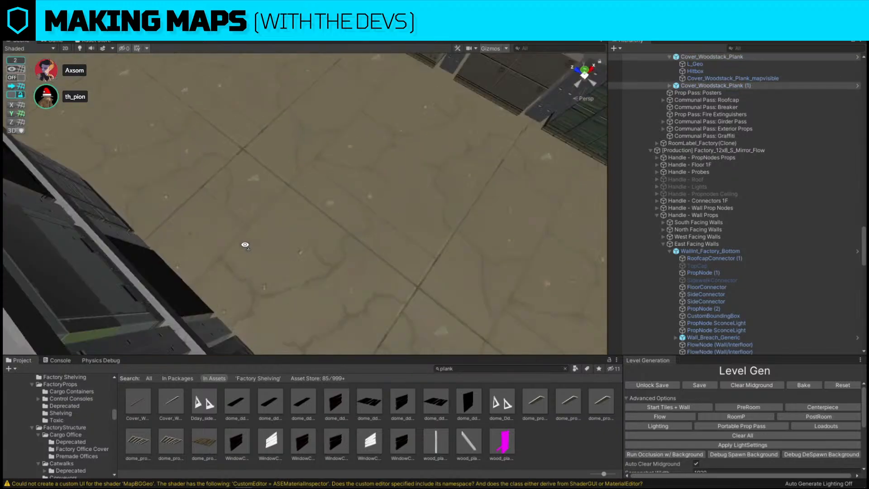
{"action": "scroll", "coordinate": [224, 262], "scroll_direction": "down", "scroll_amount": 10}
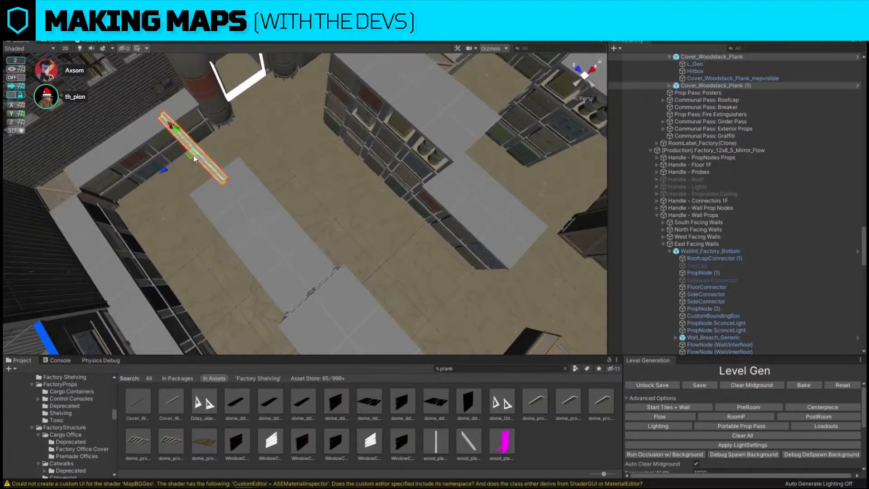
{"action": "key", "text": "ctrl+d"}
{"action": "left_click_drag", "start_coordinate": [194, 156], "coordinate": [456, 255]}
Rotate and lengthen the copied plank pair so it bridges the aisle between the two central shelving rows.
{"action": "key", "text": "e"}
{"action": "key", "text": "r"}
{"action": "left_click_drag", "start_coordinate": [348, 230], "coordinate": [334, 235]}
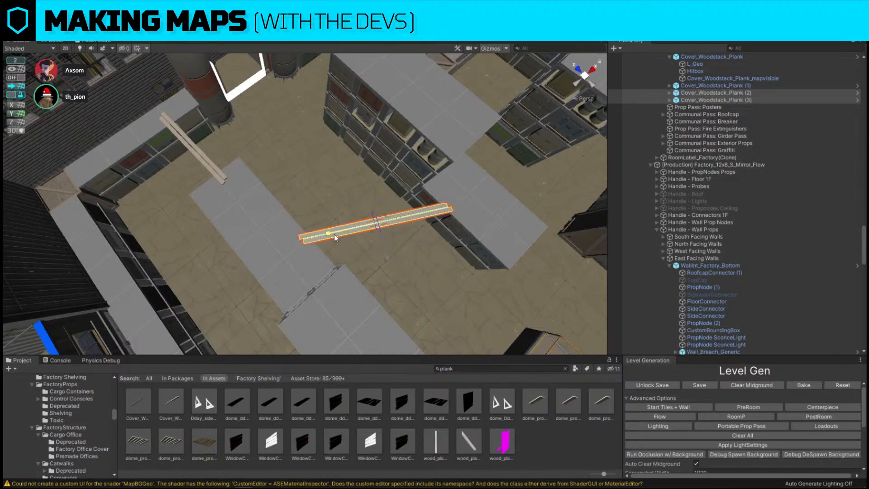
{"action": "key", "text": "w"}
{"action": "right_click_drag", "start_coordinate": [231, 210], "coordinate": [602, 211]}
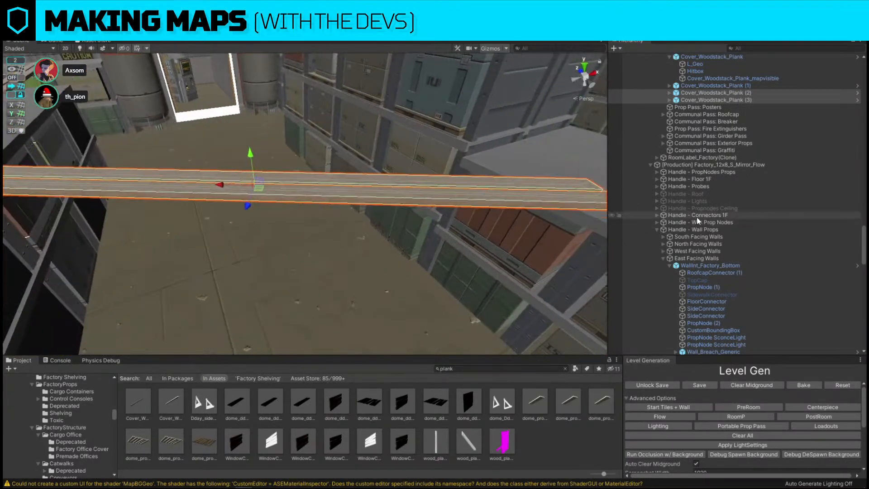
{"action": "right_click_drag", "start_coordinate": [363, 181], "coordinate": [358, 257]}
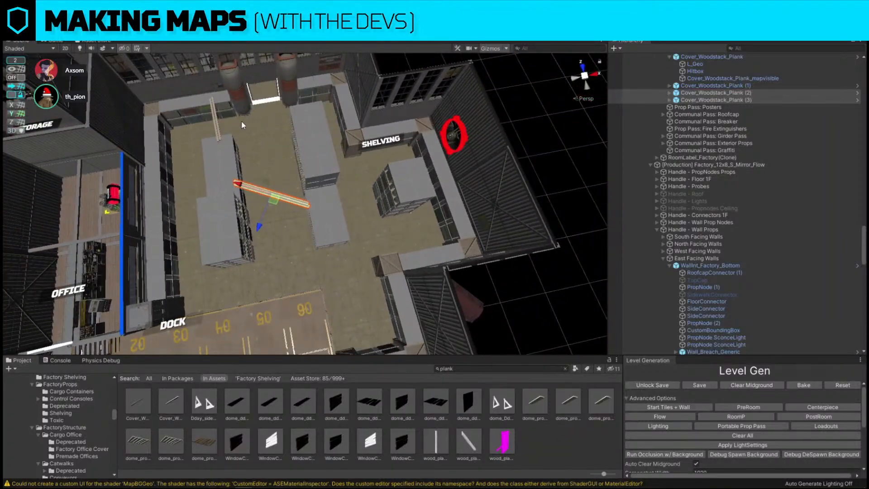
Duplicate the central plank pair and move the copy to the gap between the low shelving and the corner crate.
{"action": "right_click_drag", "start_coordinate": [242, 126], "coordinate": [298, 194]}
{"action": "key", "text": "ctrl+d"}
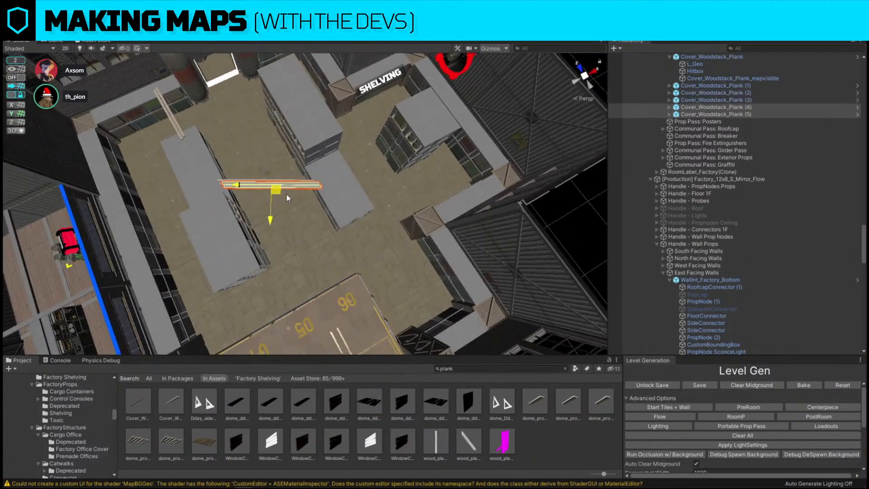
{"action": "left_click_drag", "start_coordinate": [287, 195], "coordinate": [390, 259]}
Shorten the new plank pair and position it so it spans from the low shelving to the wooden corner crate.
{"action": "key", "text": "e"}
{"action": "key", "text": "r"}
{"action": "right_click_drag", "start_coordinate": [390, 259], "coordinate": [366, 219]}
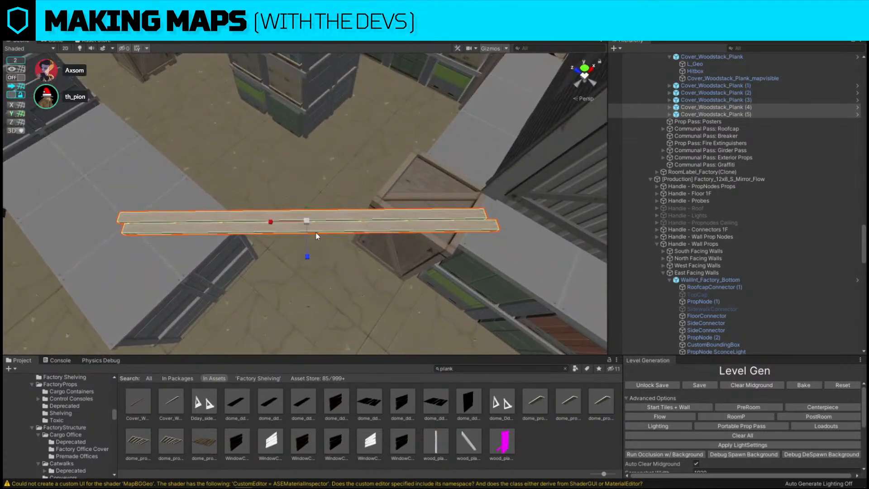
{"action": "left_click_drag", "start_coordinate": [270, 222], "coordinate": [317, 217]}
{"action": "key", "text": "w"}
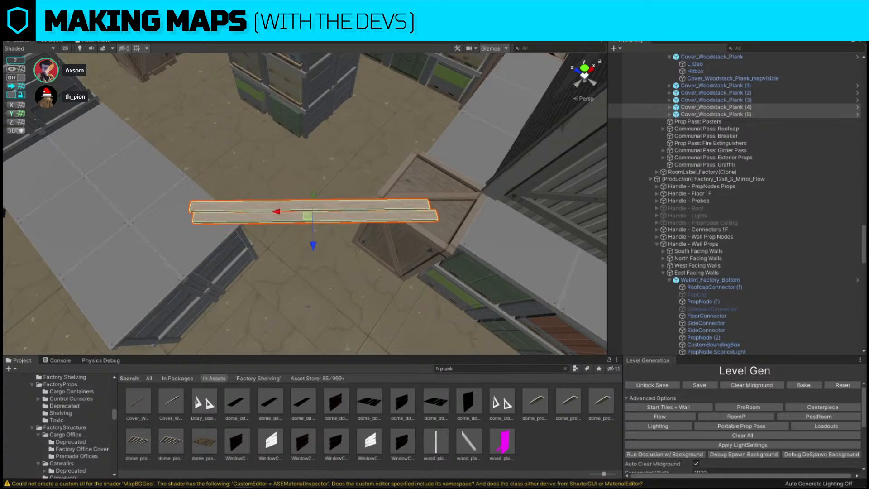
Reveal the Inspector and examine the prop pass, loadout, shelf and box components of the cl_shelving_island_3x3.
{"action": "left_click_drag", "start_coordinate": [726, 74], "coordinate": [597, 93]}
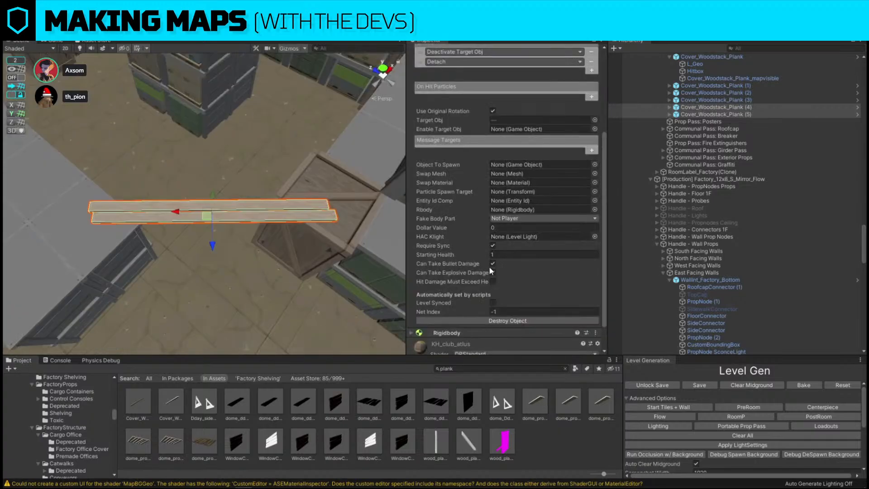
{"action": "left_click", "coordinate": [224, 90]}
{"action": "scroll", "coordinate": [506, 290], "scroll_direction": "down", "scroll_amount": 4}
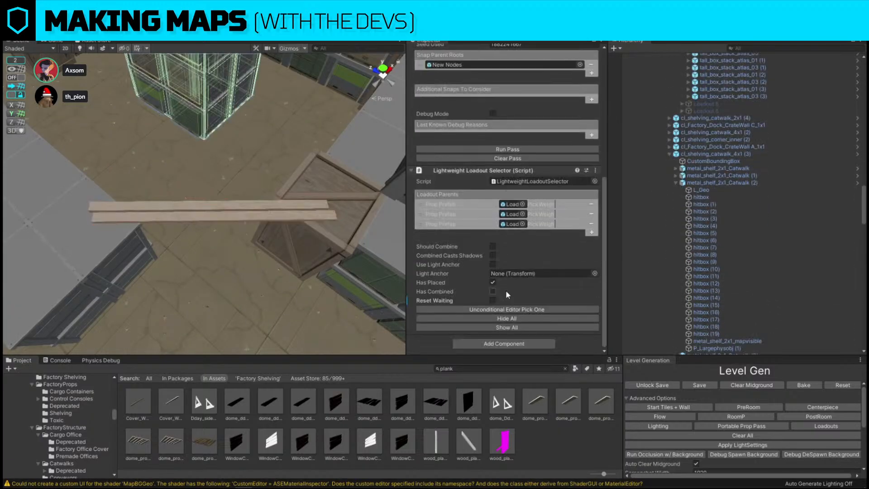
{"action": "scroll", "coordinate": [506, 289], "scroll_direction": "down", "scroll_amount": 3}
{"action": "left_click", "coordinate": [211, 68]}
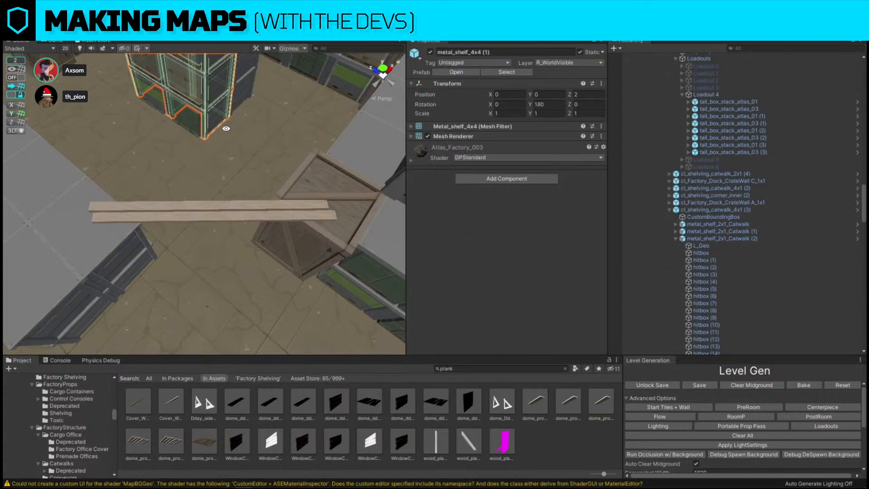
{"action": "left_click", "coordinate": [190, 119]}
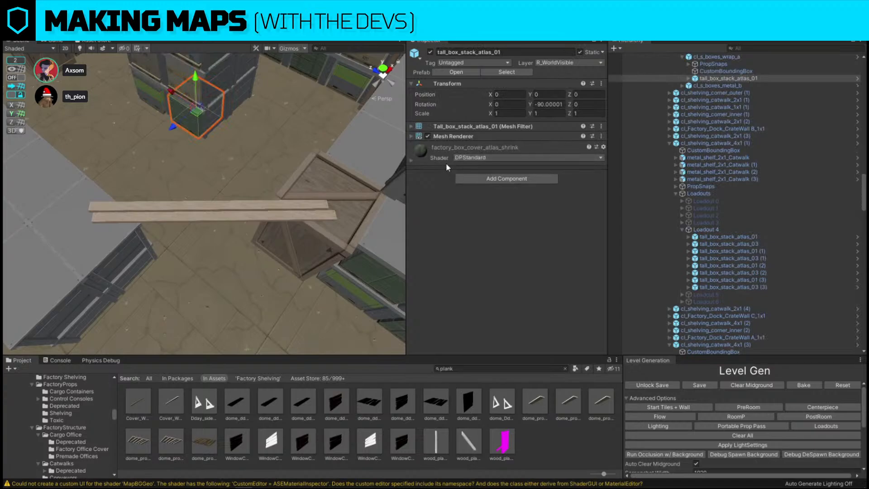
{"action": "left_click", "coordinate": [176, 69]}
{"action": "left_click", "coordinate": [176, 70]}
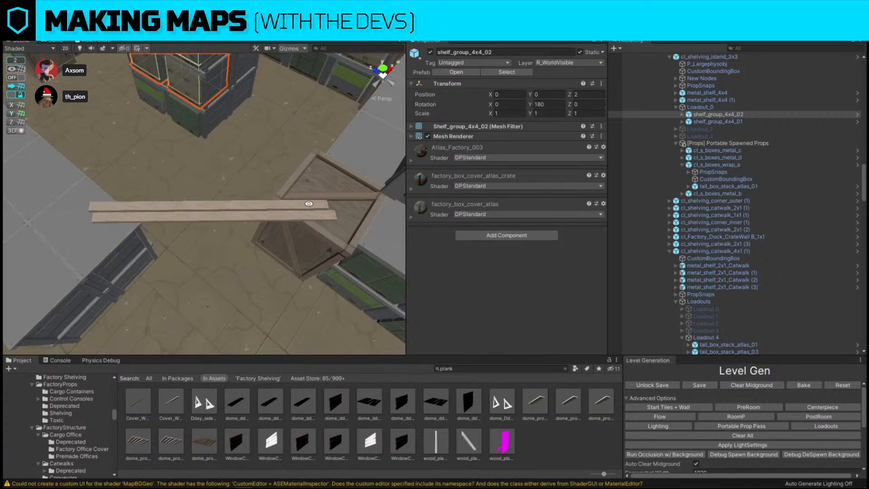
{"action": "key", "text": "f"}
{"action": "key", "text": "ctrl+z"}
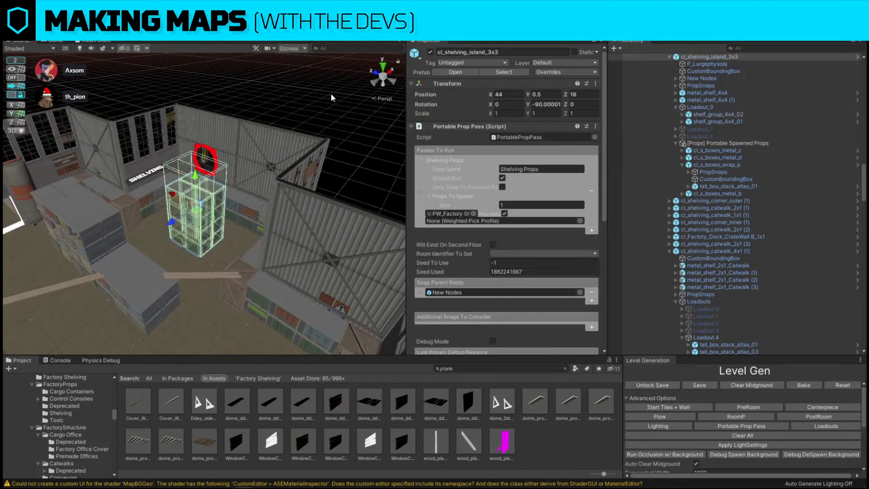
Inspect the properties of a plank by the corner crate and of the upper factory window wall behind the shelving island.
{"action": "left_click", "coordinate": [315, 116]}
{"action": "key", "text": "w"}
{"action": "right_click_drag", "start_coordinate": [316, 115], "coordinate": [251, 158]}
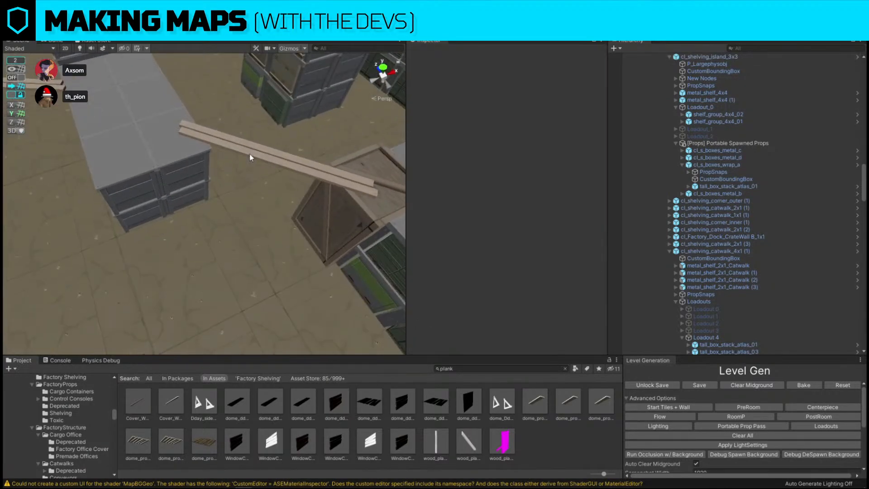
{"action": "left_click", "coordinate": [250, 157]}
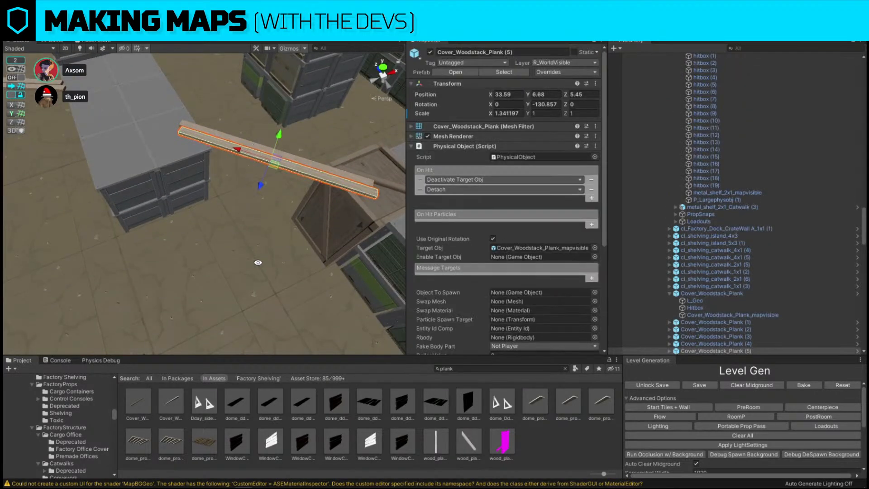
{"action": "right_click_drag", "start_coordinate": [257, 263], "coordinate": [233, 158]}
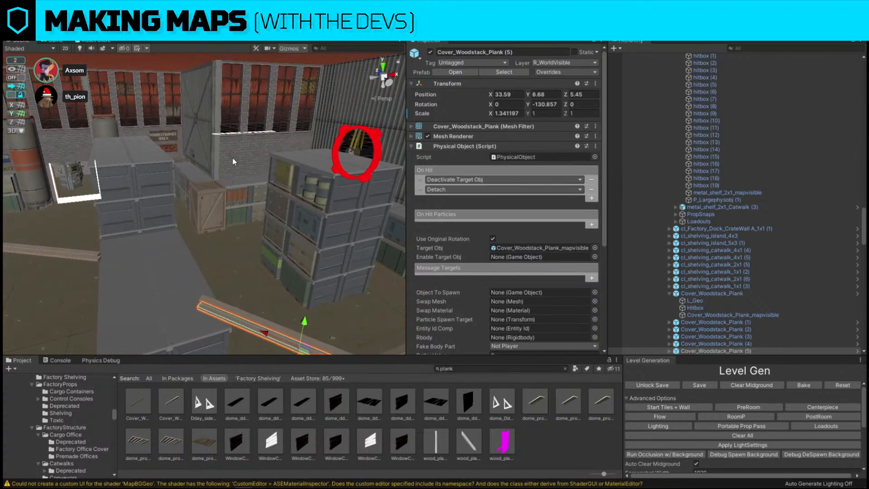
{"action": "left_click", "coordinate": [233, 156]}
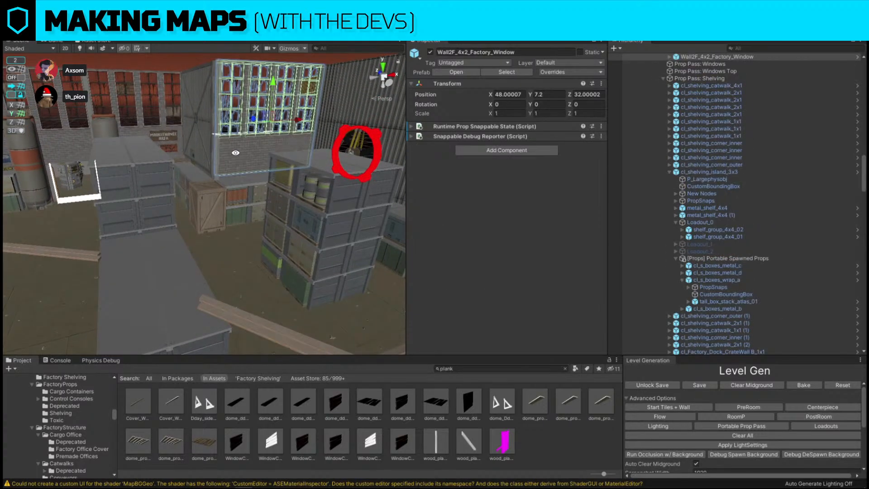
{"action": "left_click", "coordinate": [235, 153]}
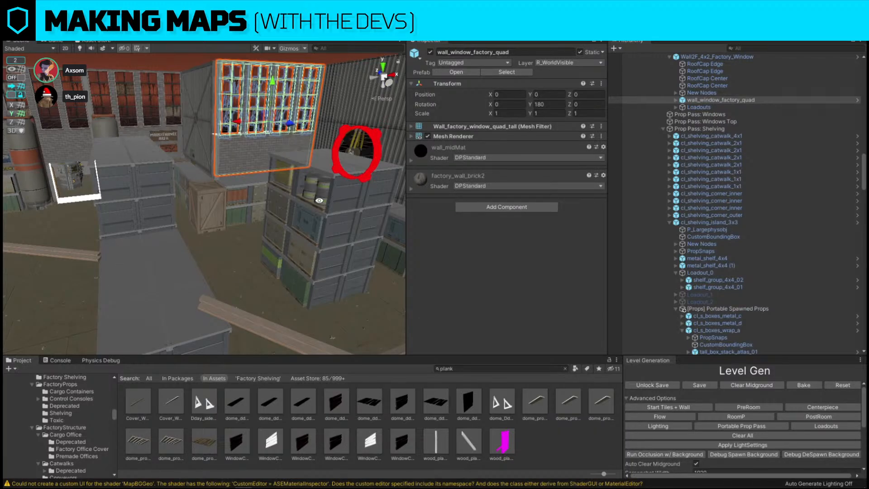
Examine the plank bridges across the shelving area, focusing on the central plank pair to check how its ends rest on the shelving.
{"action": "right_click_drag", "start_coordinate": [271, 162], "coordinate": [153, 237]}
{"action": "left_click", "coordinate": [271, 122]}
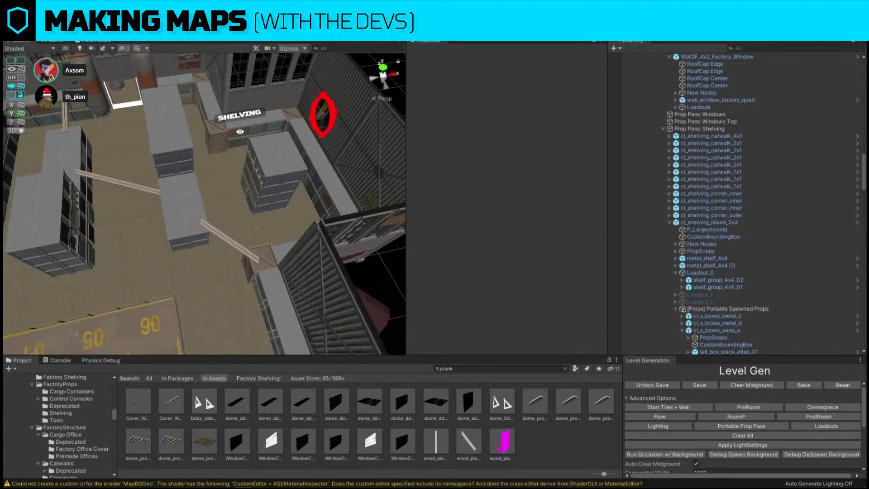
{"action": "right_click_drag", "start_coordinate": [240, 131], "coordinate": [245, 149]}
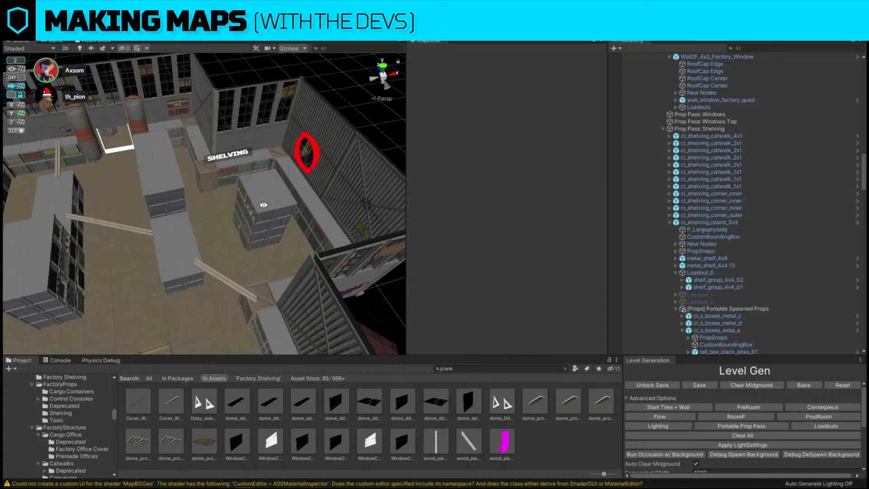
{"action": "right_click_drag", "start_coordinate": [263, 204], "coordinate": [265, 207]}
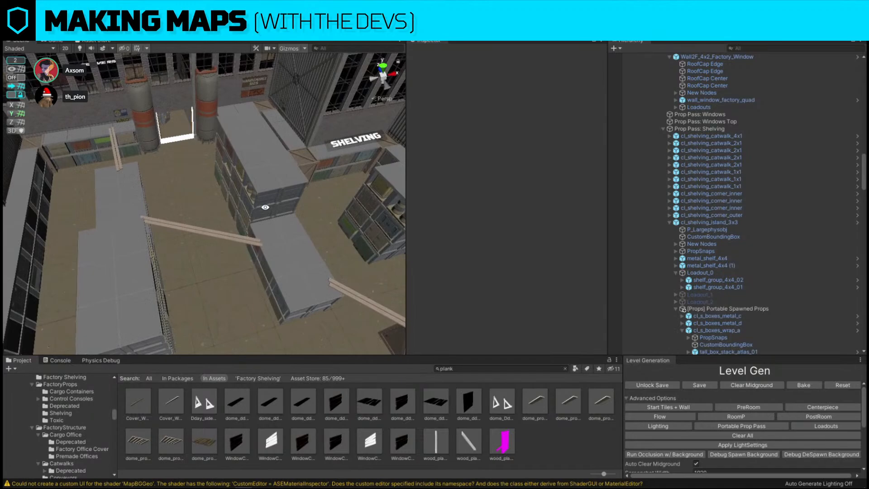
{"action": "scroll", "coordinate": [218, 249], "scroll_direction": "up", "scroll_amount": 5}
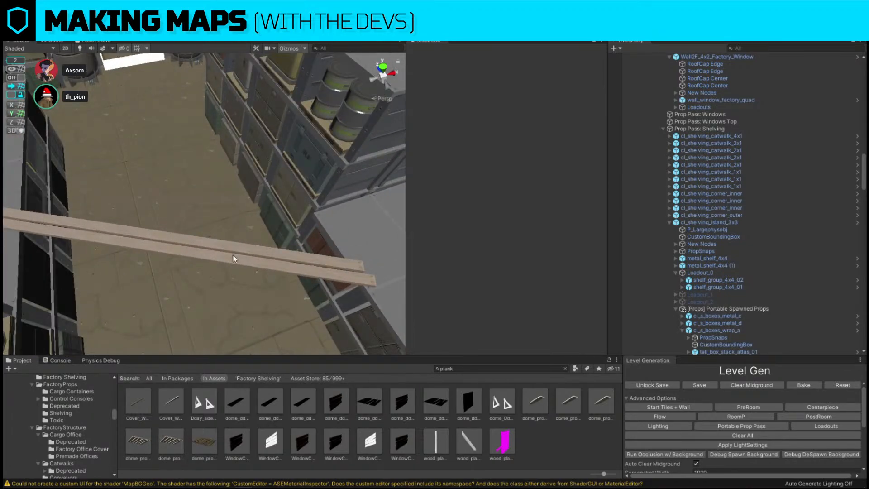
{"action": "left_click", "coordinate": [233, 258]}
{"action": "key", "text": "f"}
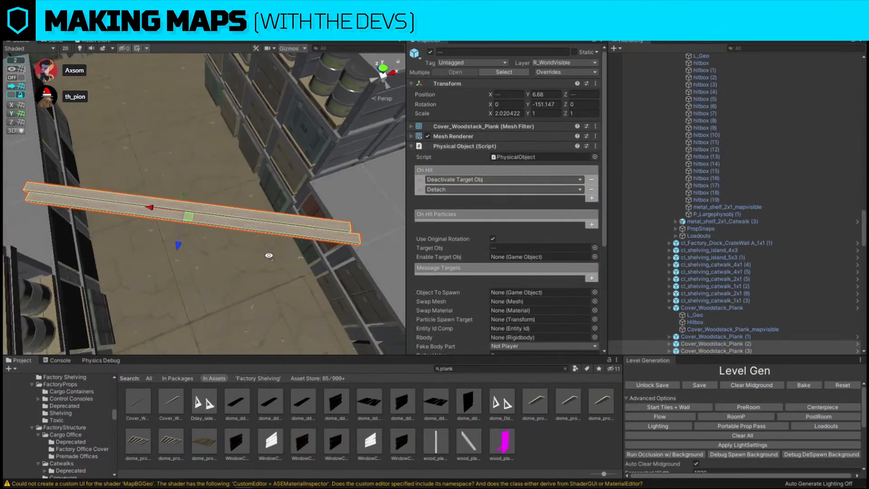
{"action": "left_click_drag", "start_coordinate": [196, 203], "coordinate": [197, 202]}
{"action": "right_click_drag", "start_coordinate": [197, 203], "coordinate": [268, 190]}
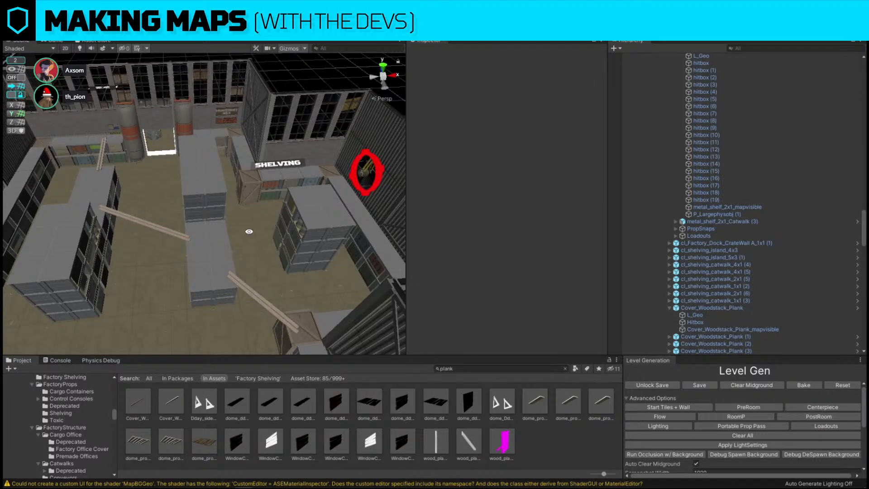
Inspect the low central shelving pieces cl_shelving_catwalk_2x1 (6) and cl_shelving_catwalk_1x1 (3), and hide the Inspector.
{"action": "right_click_drag", "start_coordinate": [249, 231], "coordinate": [83, 178]}
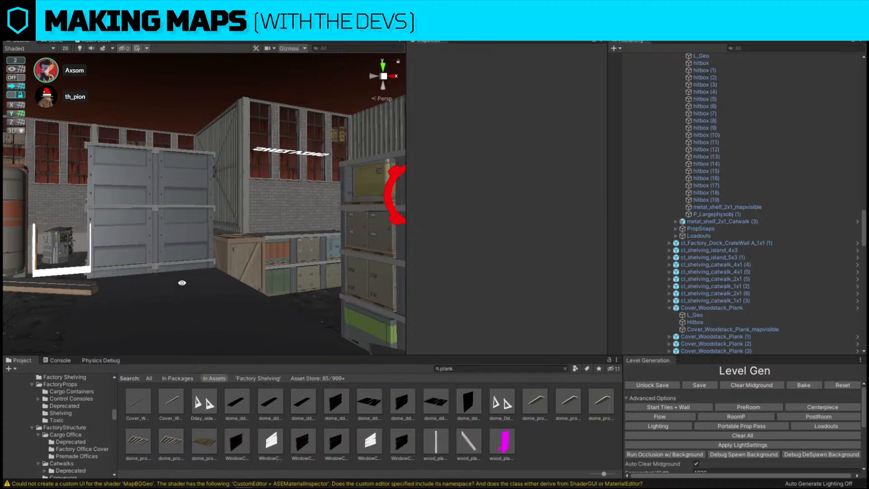
{"action": "right_click_drag", "start_coordinate": [175, 210], "coordinate": [230, 275]}
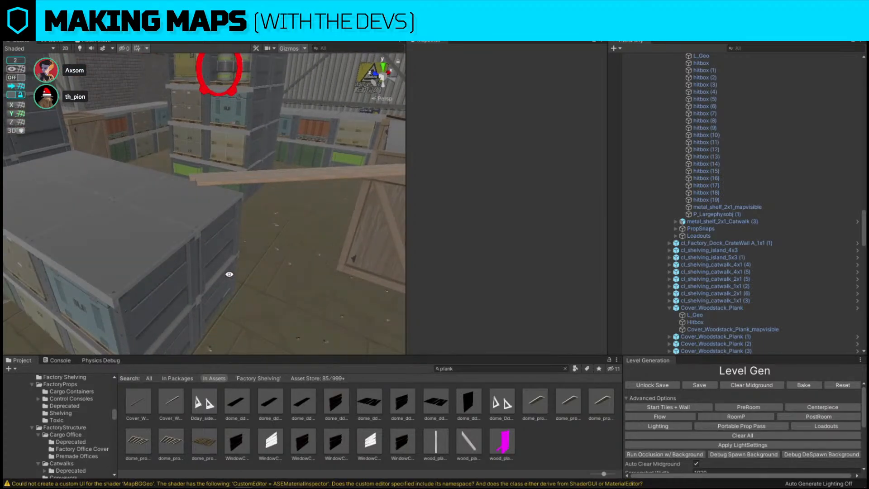
{"action": "right_click_drag", "start_coordinate": [230, 274], "coordinate": [255, 170]}
{"action": "left_click", "coordinate": [272, 204]}
{"action": "left_click", "coordinate": [233, 192], "text": "shift"}
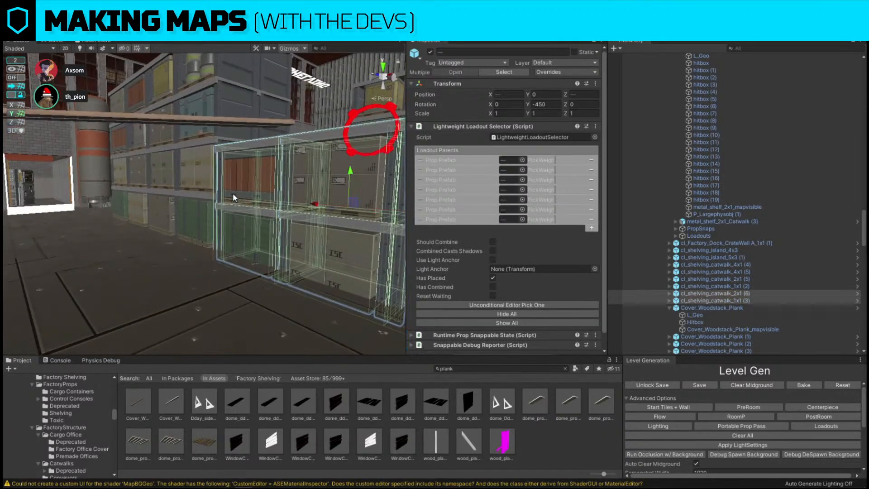
{"action": "key", "text": "f"}
{"action": "left_click_drag", "start_coordinate": [312, 162], "coordinate": [314, 153]}
{"action": "scroll", "coordinate": [214, 187], "scroll_direction": "down", "scroll_amount": 5}
{"action": "right_click_drag", "start_coordinate": [215, 188], "coordinate": [461, 64]}
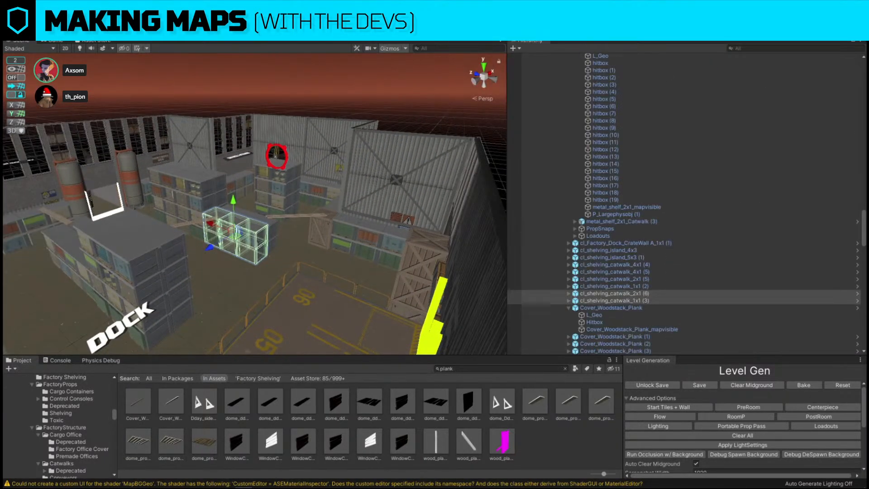
Review the route from the low shelving over the planks to the corner crate, and the overall warehouse layout.
{"action": "right_click_drag", "start_coordinate": [260, 190], "coordinate": [380, 189]}
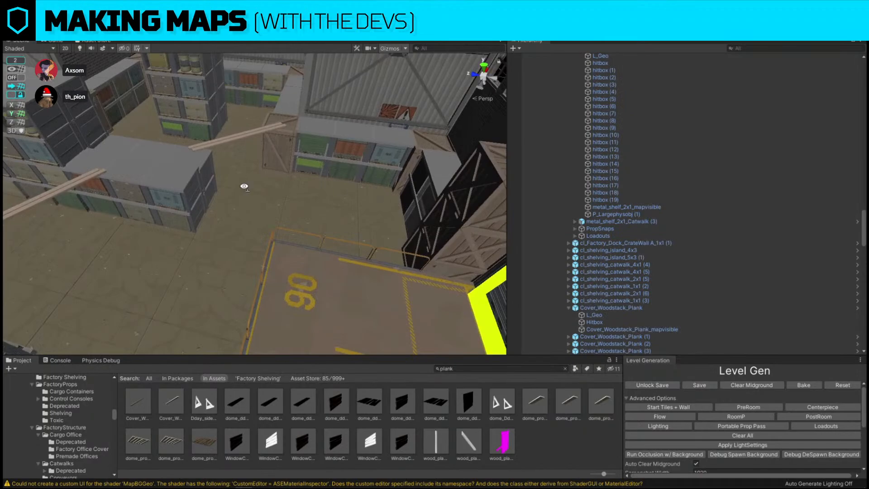
{"action": "right_click_drag", "start_coordinate": [245, 186], "coordinate": [311, 135]}
{"action": "left_click", "coordinate": [231, 183]}
{"action": "left_click", "coordinate": [289, 181], "text": "shift"}
{"action": "right_click_drag", "start_coordinate": [289, 181], "coordinate": [261, 258]}
{"action": "left_click", "coordinate": [241, 90]}
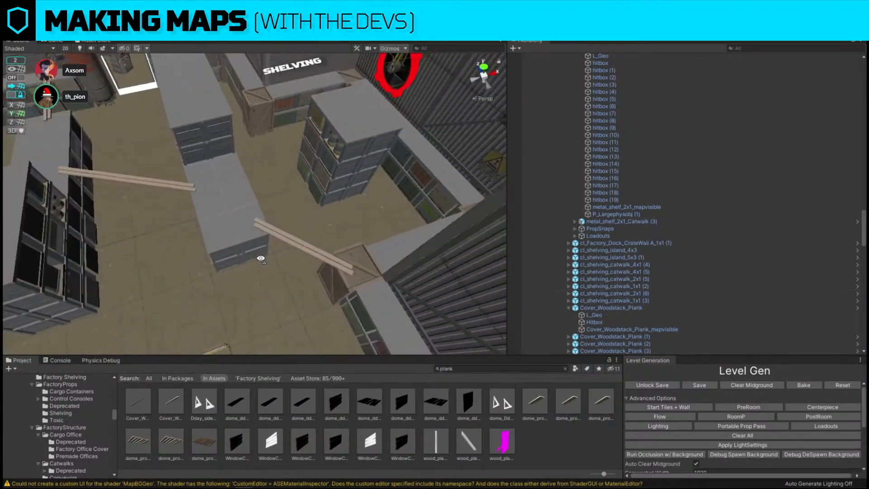
{"action": "scroll", "coordinate": [261, 259], "scroll_direction": "down", "scroll_amount": 5}
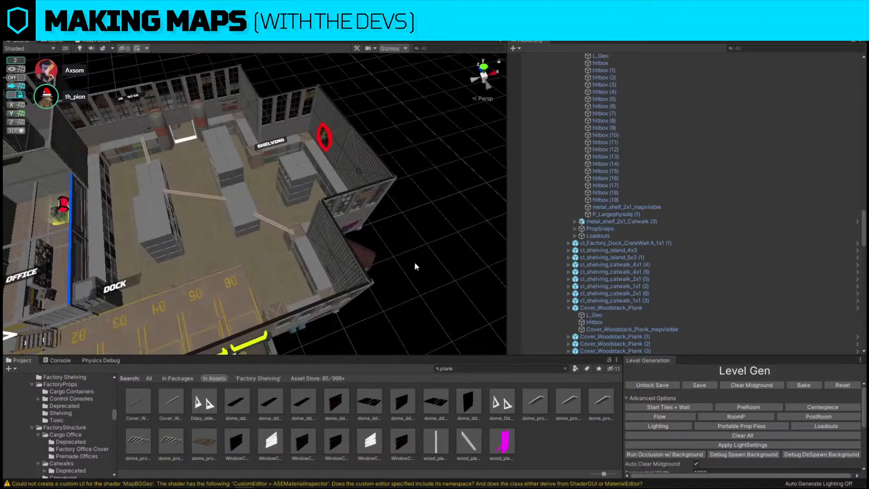
{"action": "left_click_drag", "start_coordinate": [381, 248], "coordinate": [413, 244], "text": "alt"}
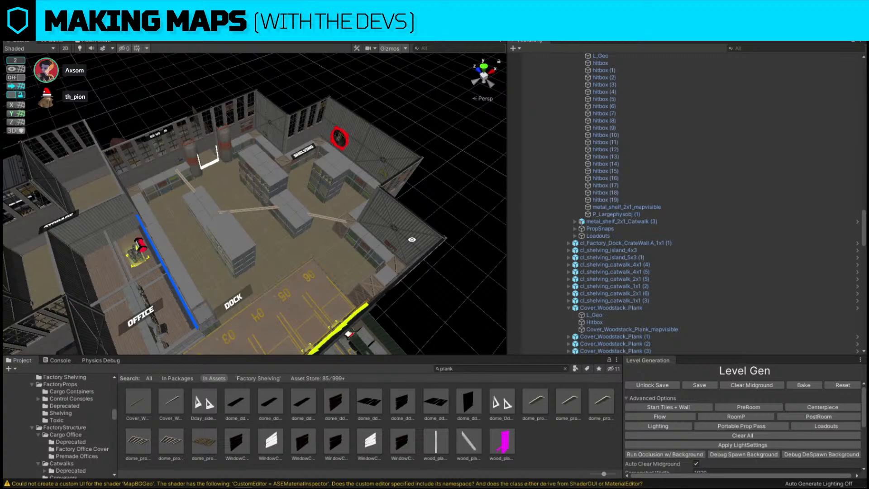
Turn on grid snapping and move the whole Shelving room label over the 3x3 shelving island.
{"action": "right_click_drag", "start_coordinate": [393, 252], "coordinate": [304, 231]}
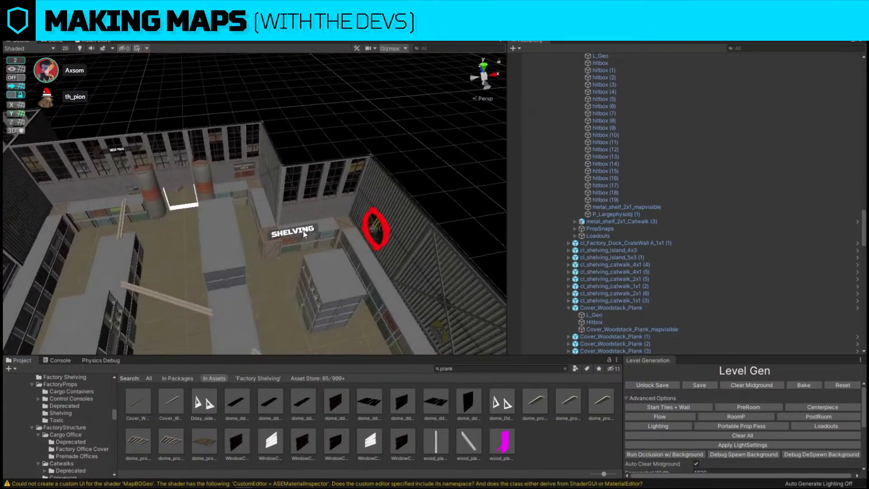
{"action": "left_click", "coordinate": [303, 233]}
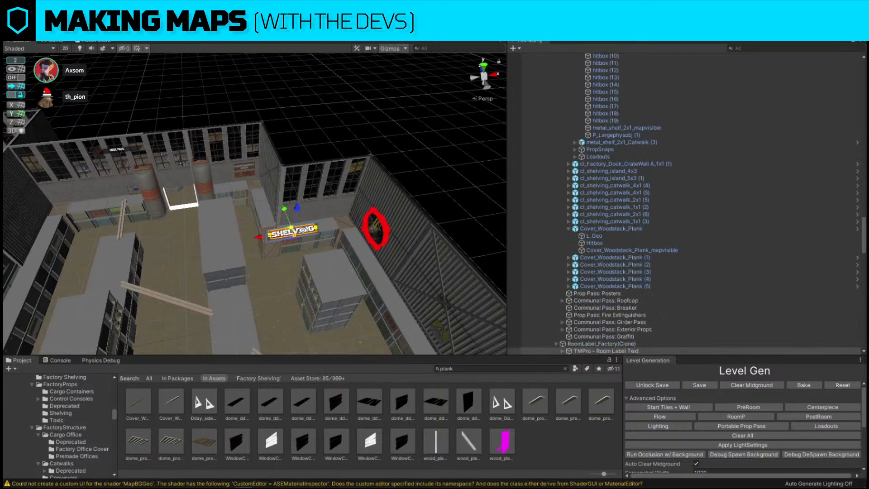
{"action": "left_click", "coordinate": [642, 344]}
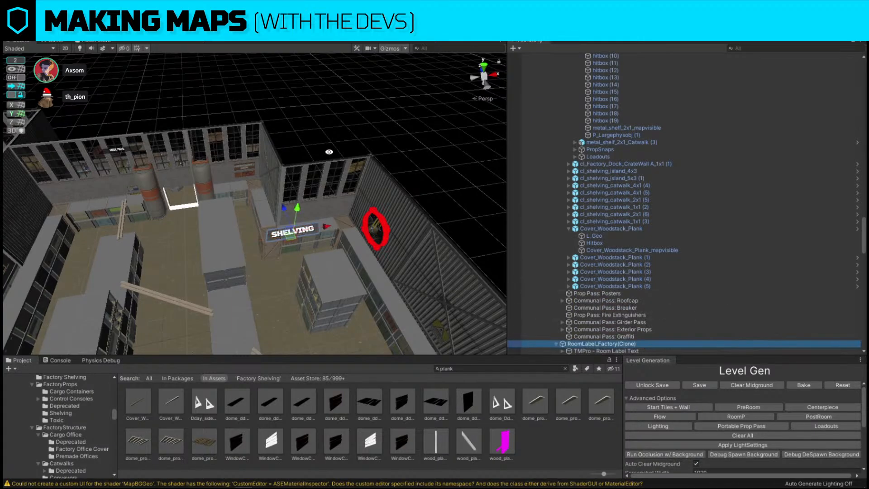
{"action": "right_click_drag", "start_coordinate": [324, 144], "coordinate": [313, 139]}
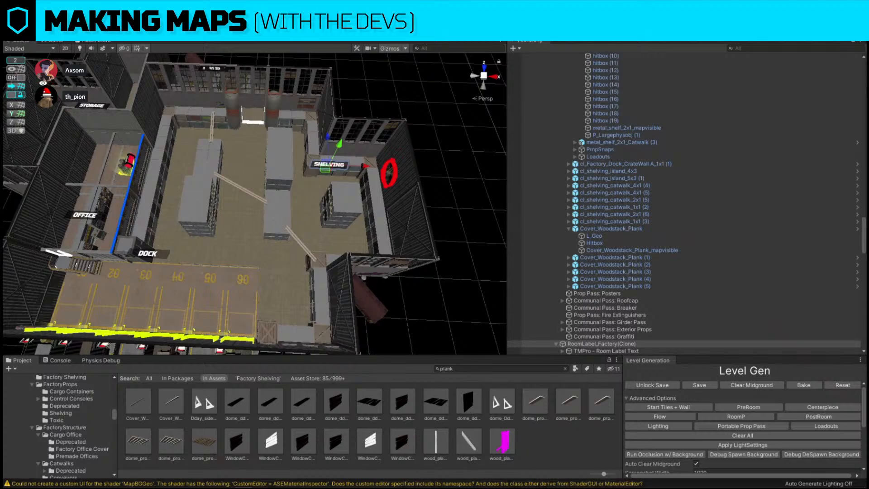
{"action": "left_click", "coordinate": [18, 77]}
{"action": "left_click_drag", "start_coordinate": [329, 133], "coordinate": [330, 160]}
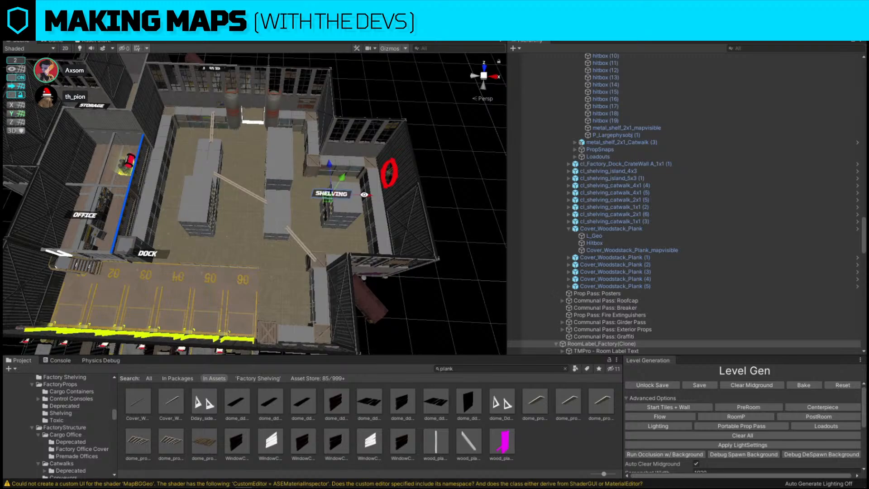
{"action": "left_click_drag", "start_coordinate": [364, 195], "coordinate": [366, 177]}
Move the whole Dock room label onto the numbered loading bay floor.
{"action": "scroll", "coordinate": [280, 202], "scroll_direction": "down", "scroll_amount": 5}
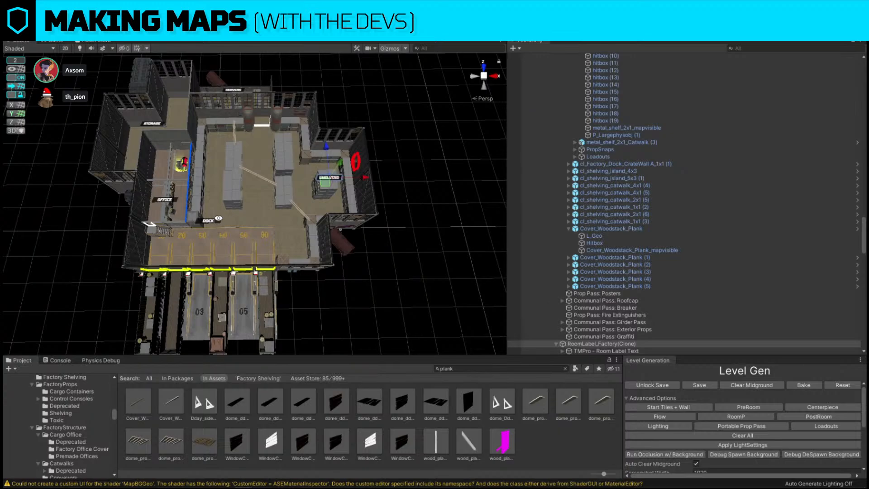
{"action": "left_click", "coordinate": [218, 218]}
{"action": "scroll", "coordinate": [641, 134], "scroll_direction": "up", "scroll_amount": 2}
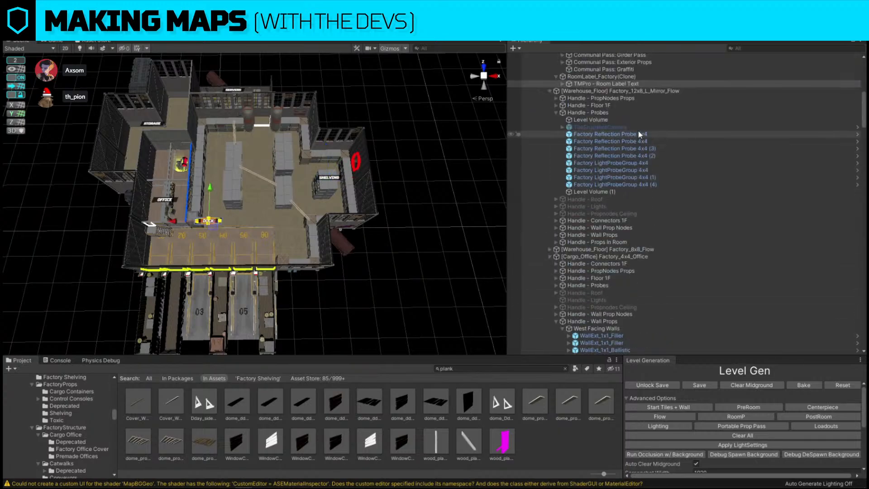
{"action": "left_click", "coordinate": [621, 77]}
{"action": "left_click_drag", "start_coordinate": [216, 191], "coordinate": [213, 218]}
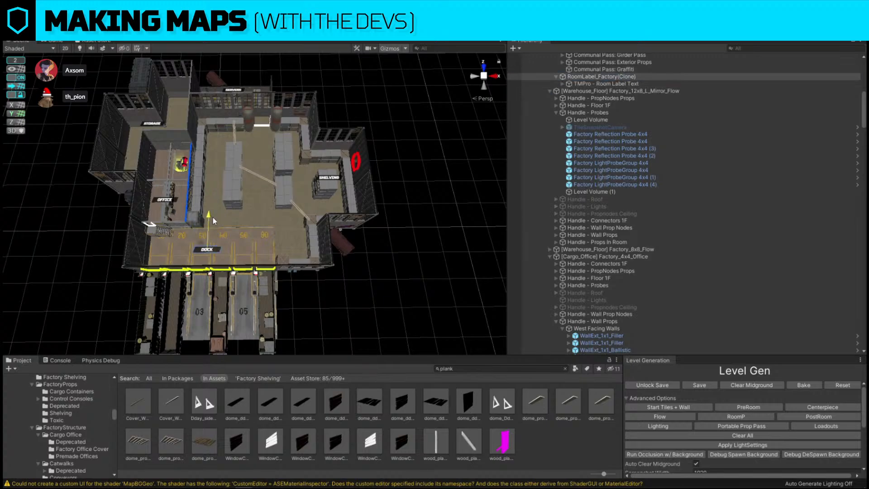
{"action": "left_click", "coordinate": [396, 319]}
Select the Shelving label's parent RoomLabel_Factory(Clone) and check the label's placement above the shelving island.
{"action": "right_click_drag", "start_coordinate": [327, 299], "coordinate": [312, 270]}
{"action": "left_click", "coordinate": [312, 271]}
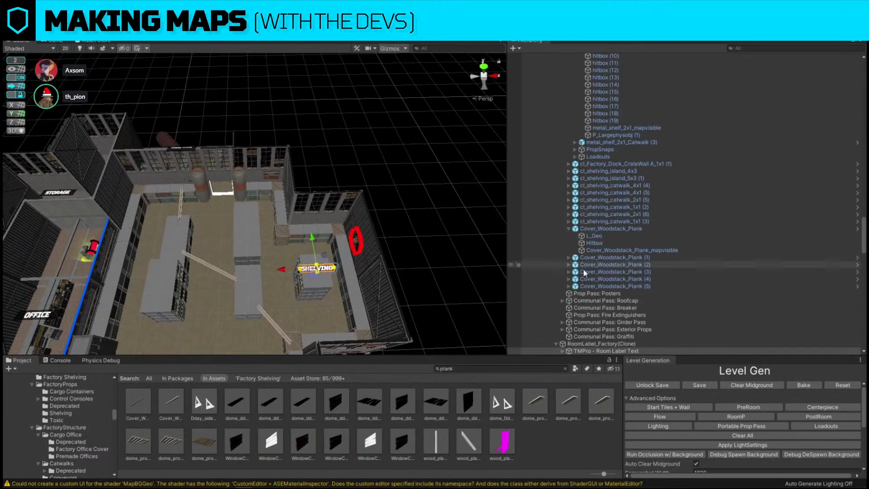
{"action": "left_click", "coordinate": [632, 344]}
{"action": "right_click_drag", "start_coordinate": [276, 156], "coordinate": [173, 230]}
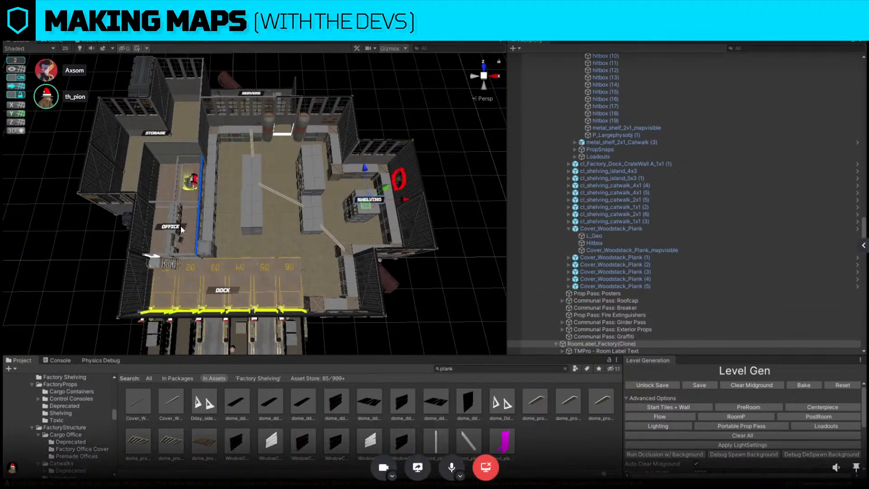
Select the Office room label's text and locate its parent RoomLabel_Factory(Clone) object.
{"action": "left_click", "coordinate": [181, 228]}
{"action": "scroll", "coordinate": [616, 175], "scroll_direction": "up", "scroll_amount": 7}
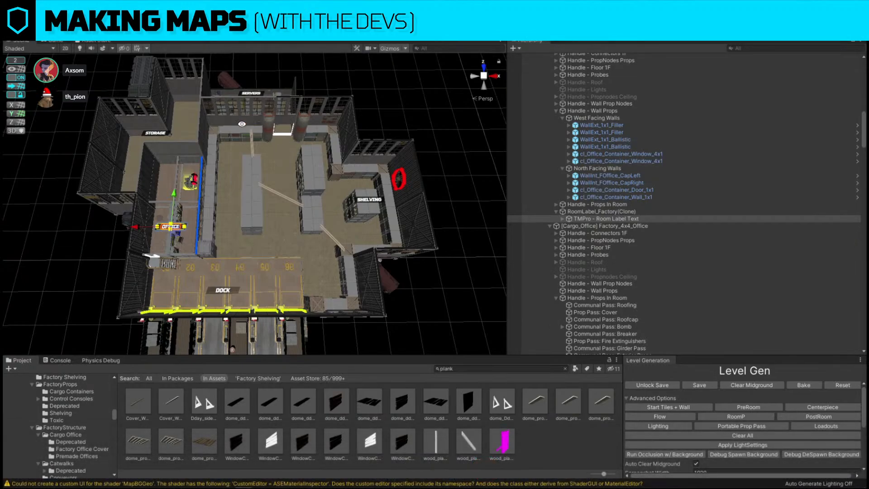
Move the OFFICE room label slightly toward the storage end of the office.
{"action": "left_click", "coordinate": [594, 212]}
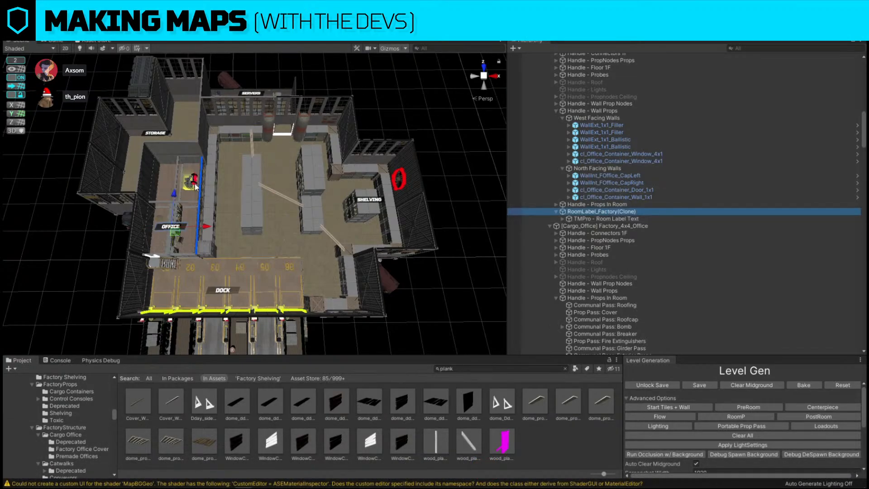
{"action": "left_click", "coordinate": [437, 296]}
{"action": "left_click_drag", "start_coordinate": [408, 286], "coordinate": [372, 274], "text": "alt"}
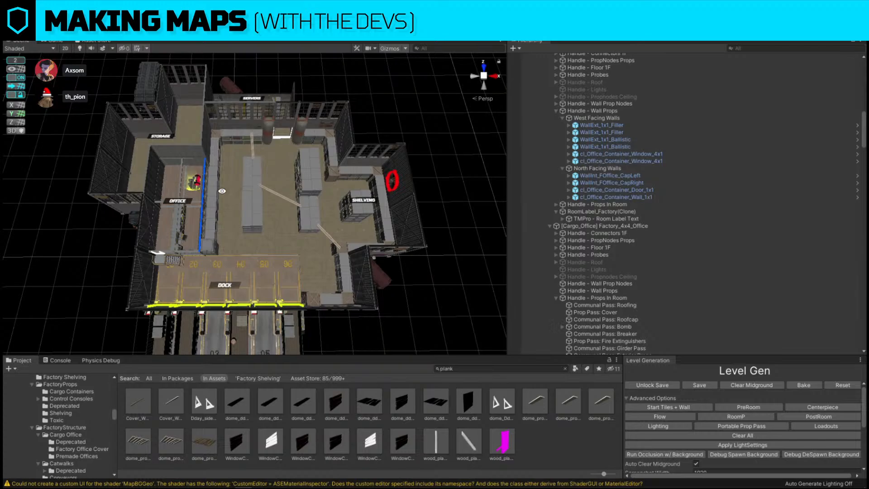
Move the bomb from the office onto the top of the central shelving island, near its edge beside the diagonal plank.
{"action": "left_click_drag", "start_coordinate": [222, 191], "coordinate": [316, 211], "text": "alt"}
{"action": "right_click_drag", "start_coordinate": [316, 211], "coordinate": [281, 198]}
{"action": "left_click", "coordinate": [267, 192]}
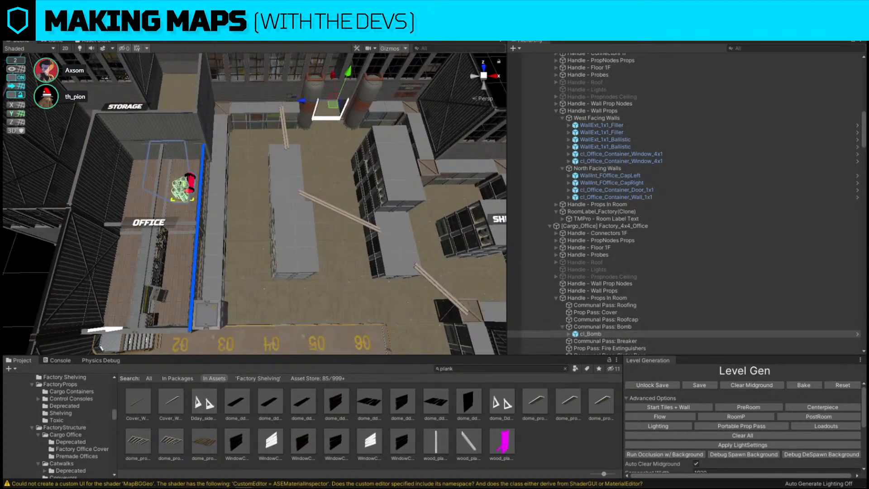
{"action": "left_click_drag", "start_coordinate": [183, 190], "coordinate": [506, 238]}
{"action": "key", "text": "e"}
{"action": "key", "text": "w"}
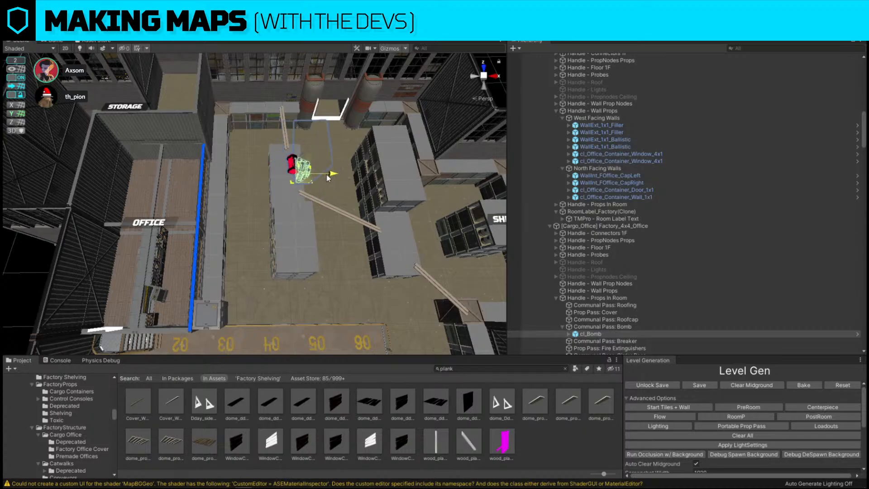
{"action": "right_click_drag", "start_coordinate": [328, 178], "coordinate": [213, 156]}
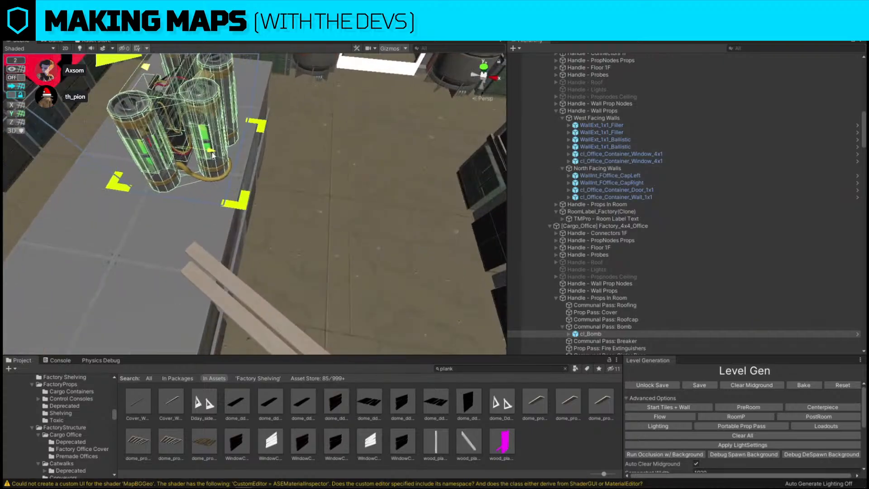
{"action": "left_click_drag", "start_coordinate": [213, 156], "coordinate": [221, 156]}
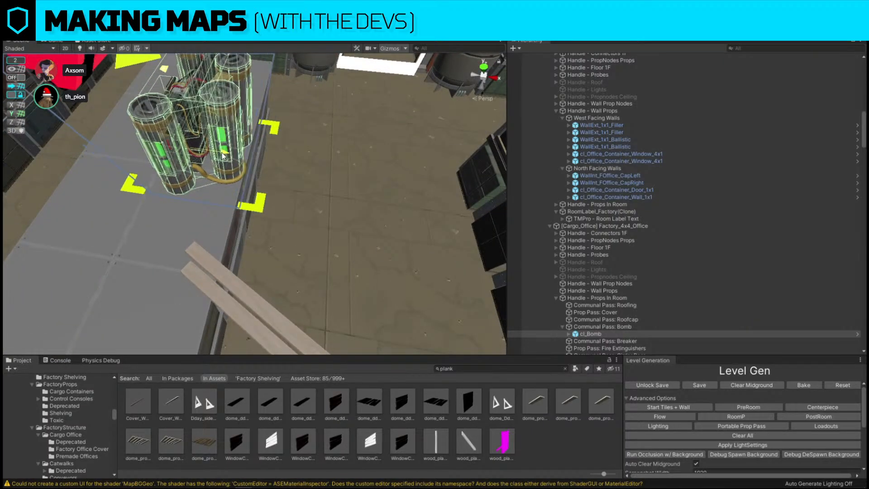
Move the bomb off the island and lower it to the floor beside the neighbouring tall shelving stack.
{"action": "right_click_drag", "start_coordinate": [221, 157], "coordinate": [262, 175]}
{"action": "scroll", "coordinate": [260, 175], "scroll_direction": "down", "scroll_amount": 8}
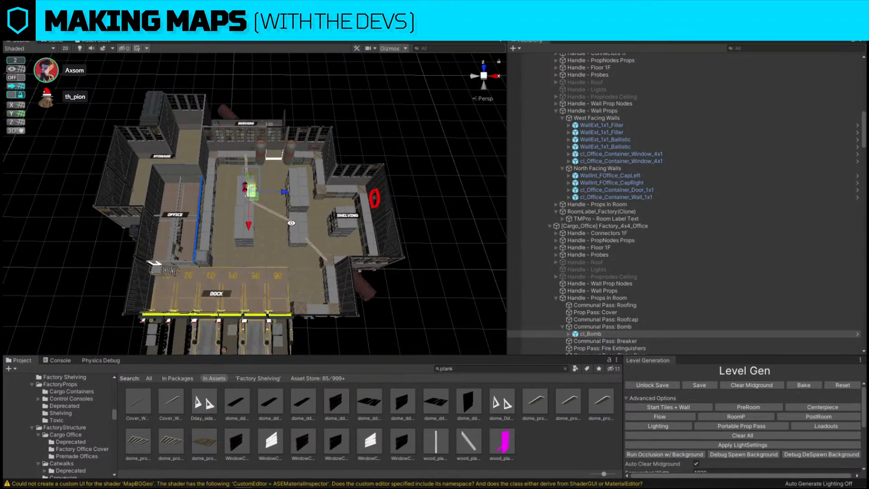
{"action": "left_click_drag", "start_coordinate": [285, 192], "coordinate": [324, 197]}
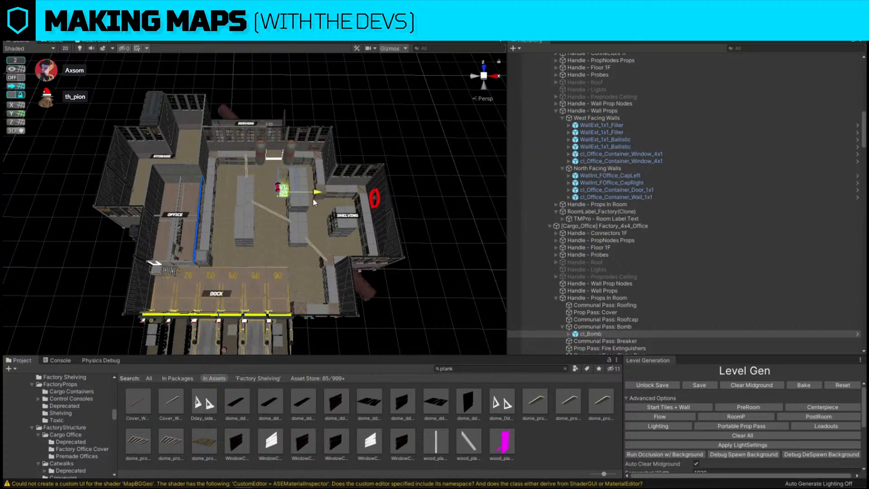
{"action": "key", "text": "w"}
{"action": "right_click_drag", "start_coordinate": [232, 208], "coordinate": [285, 118]}
{"action": "left_click_drag", "start_coordinate": [250, 71], "coordinate": [245, 191]}
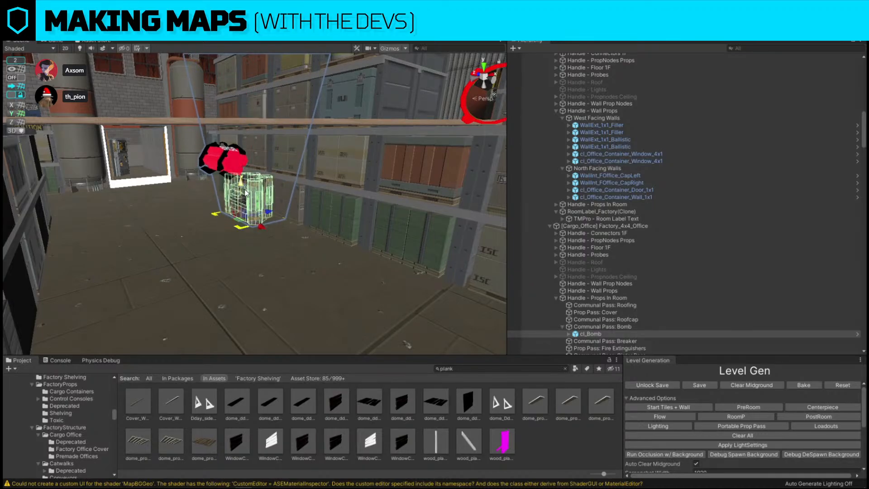
{"action": "key", "text": "f"}
{"action": "right_click_drag", "start_coordinate": [334, 179], "coordinate": [264, 189]}
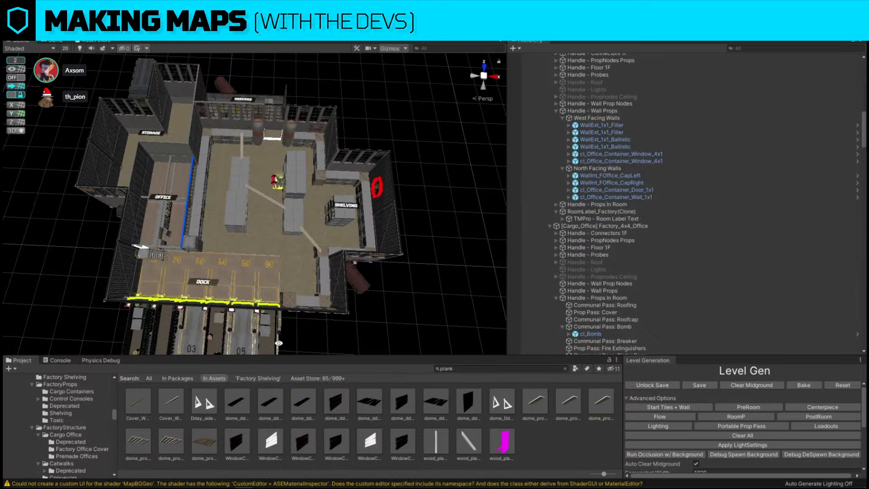
Capture the scene view and outline in red the floor gap under the plank between the shelving island and wall shelves, then discard the capture.
{"action": "scroll", "coordinate": [290, 271], "scroll_direction": "down", "scroll_amount": 3}
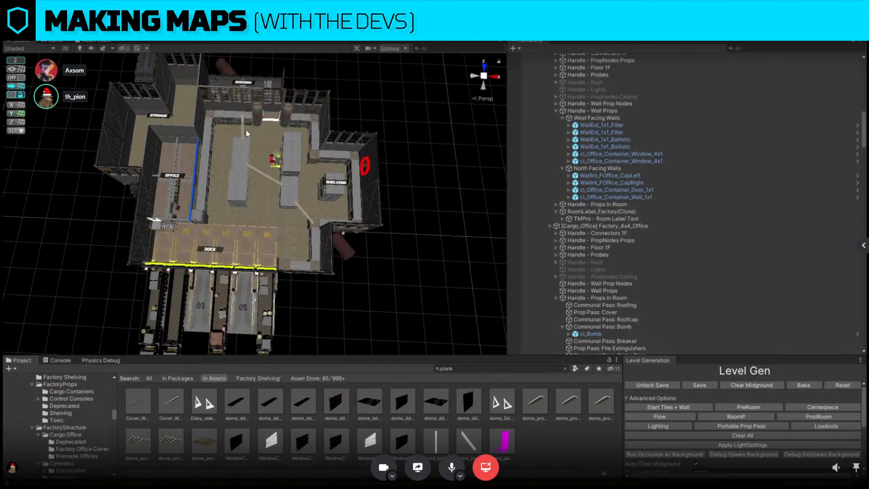
{"action": "right_click_drag", "start_coordinate": [340, 162], "coordinate": [255, 217]}
{"action": "key", "text": "w"}
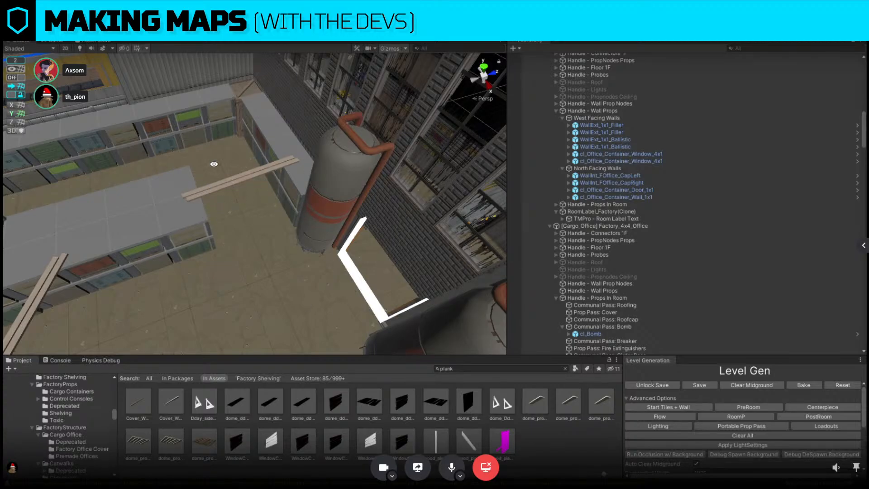
{"action": "right_click_drag", "start_coordinate": [67, 197], "coordinate": [449, 139]}
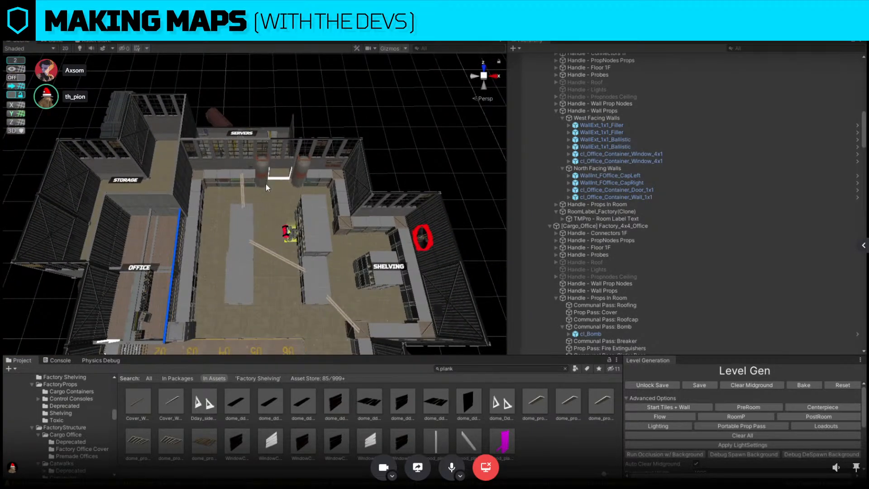
{"action": "right_click_drag", "start_coordinate": [281, 201], "coordinate": [266, 168]}
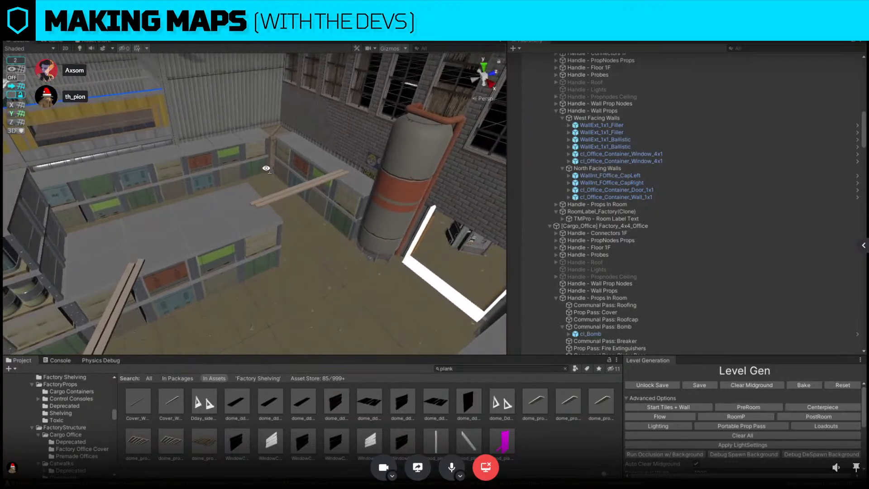
{"action": "key", "text": "Print"}
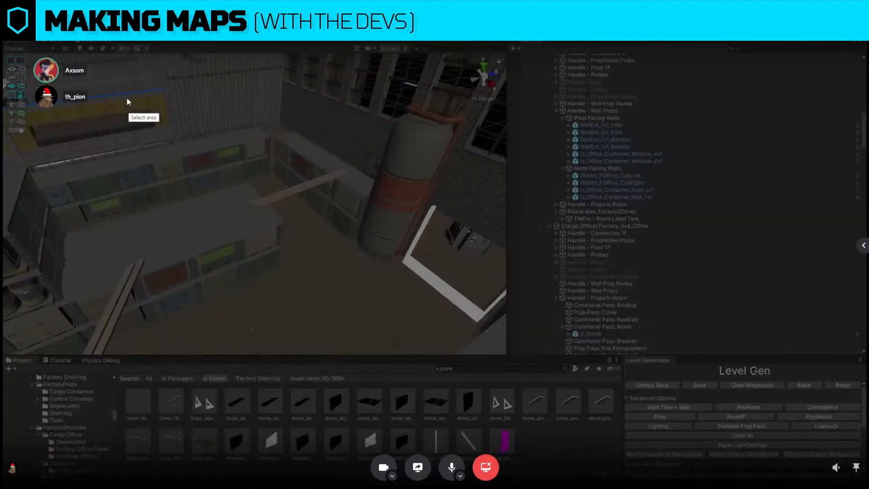
{"action": "left_click_drag", "start_coordinate": [44, 61], "coordinate": [499, 354]}
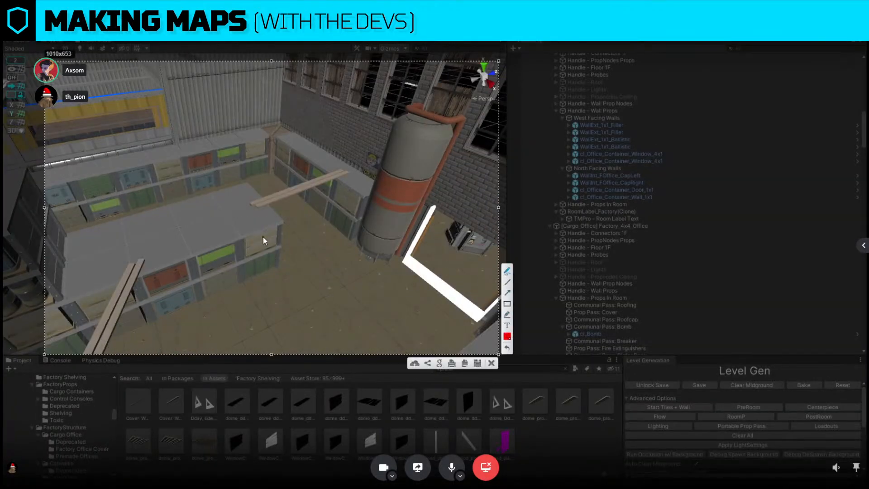
{"action": "key", "text": "ctrl+c"}
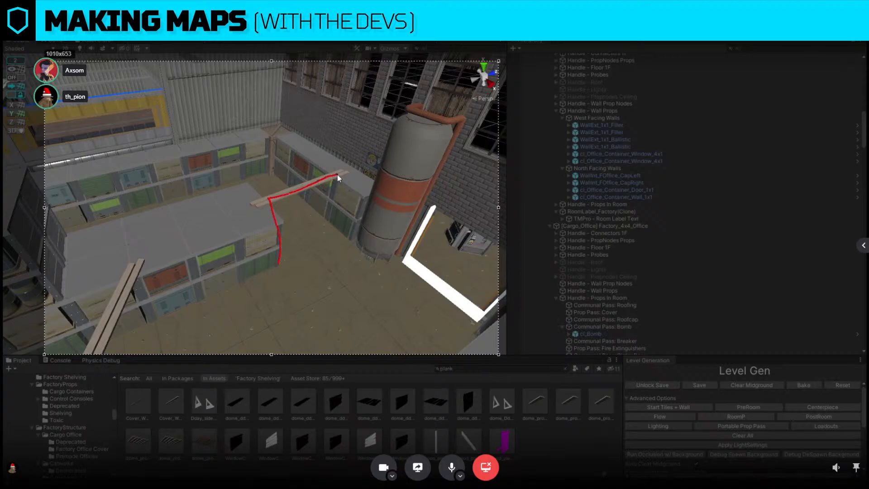
{"action": "left_click_drag", "start_coordinate": [282, 274], "coordinate": [275, 253]}
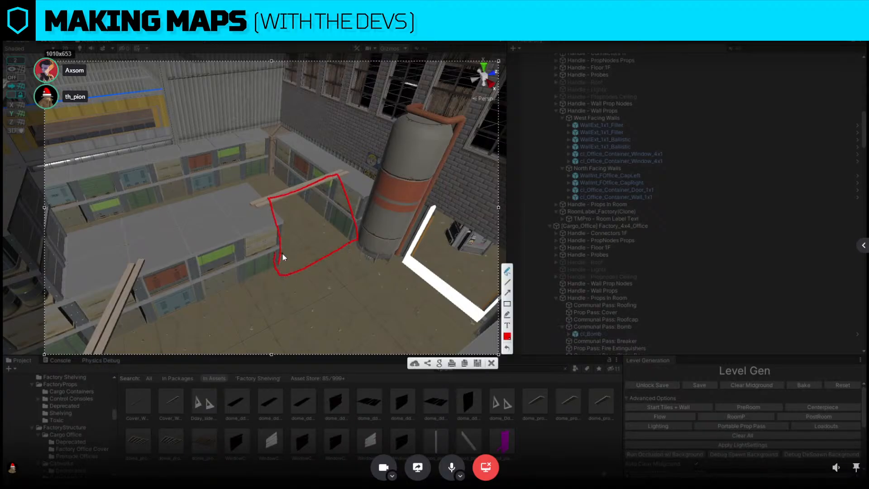
{"action": "left_click", "coordinate": [492, 363]}
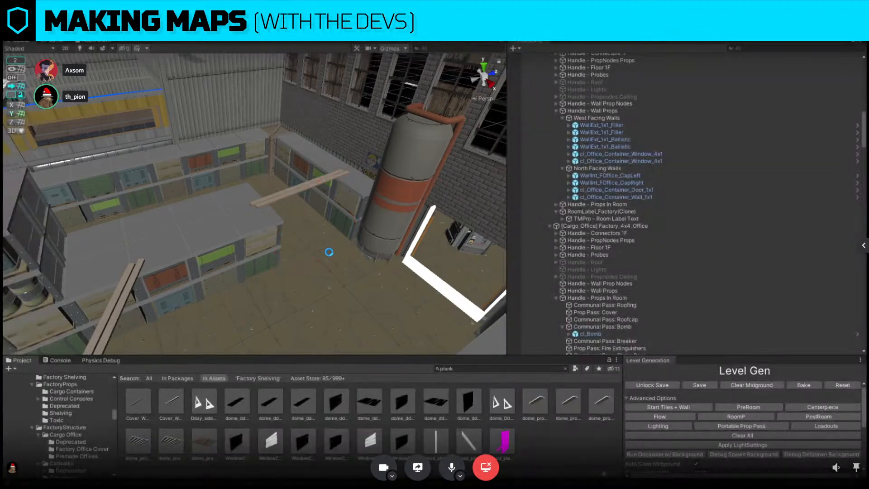
Move the SHELVING room label from the small shelf stack to the middle of the shelving room.
{"action": "left_click_drag", "start_coordinate": [199, 222], "coordinate": [334, 262], "text": "alt"}
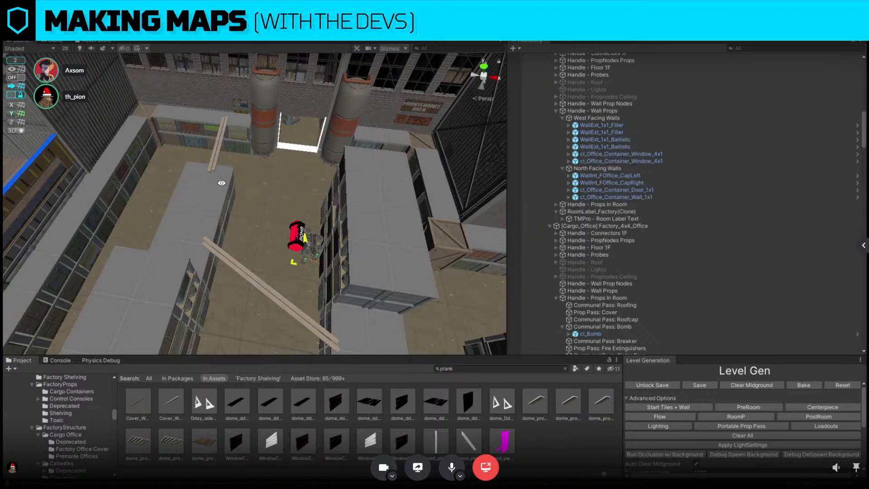
{"action": "right_click_drag", "start_coordinate": [239, 190], "coordinate": [395, 205]}
{"action": "left_click", "coordinate": [390, 202]}
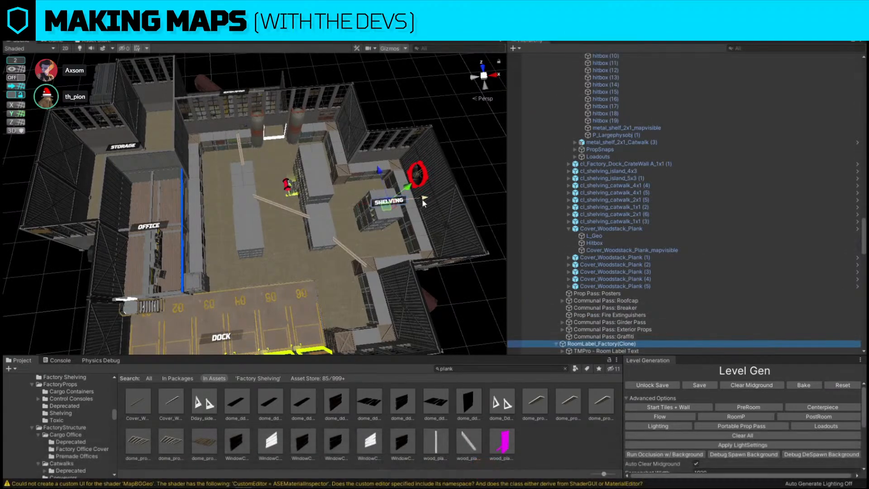
{"action": "left_click_drag", "start_coordinate": [422, 198], "coordinate": [417, 298]}
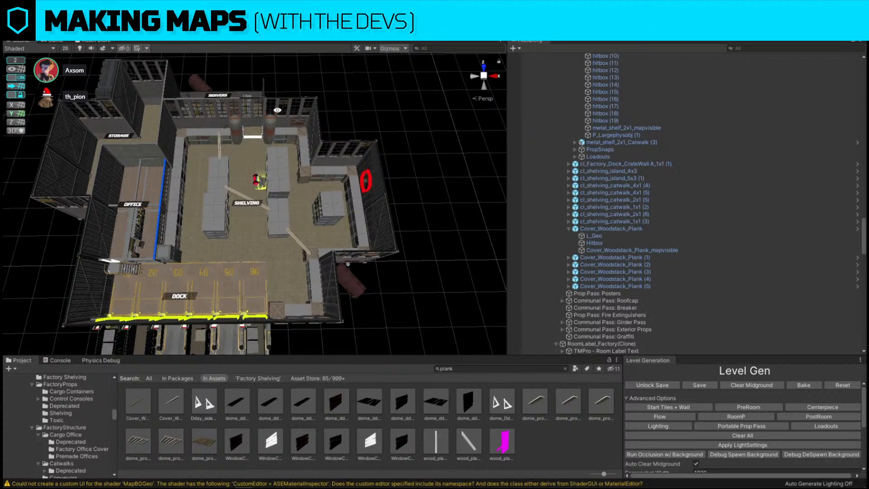
Search the project assets for "stoop" and then for "ramp" to find a piece for the dock edge.
{"action": "key", "text": "a"}
{"action": "mouse_move", "coordinate": [287, 146]}
{"action": "right_mouse_down"}
{"action": "mouse_move", "coordinate": [348, 148]}
{"action": "mouse_move", "coordinate": [287, 132]}
{"action": "right_mouse_up"}
{"action": "key", "text": "w"}
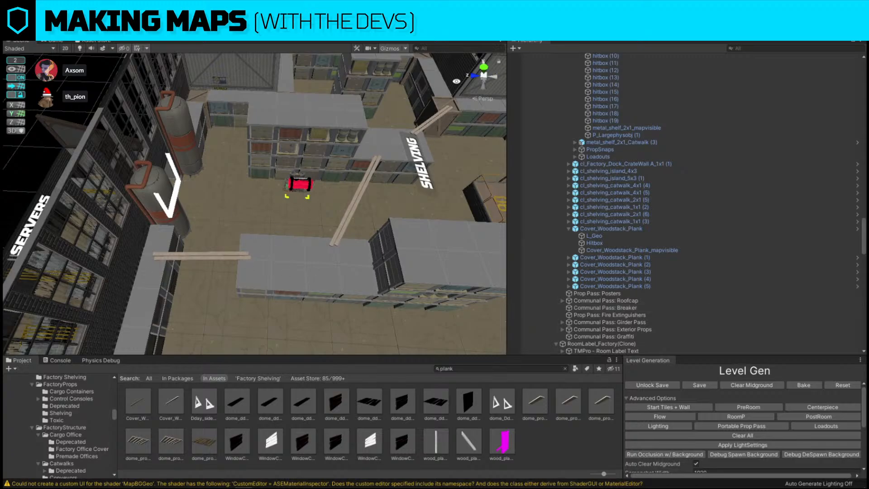
{"action": "right_click_drag", "start_coordinate": [457, 82], "coordinate": [225, 149]}
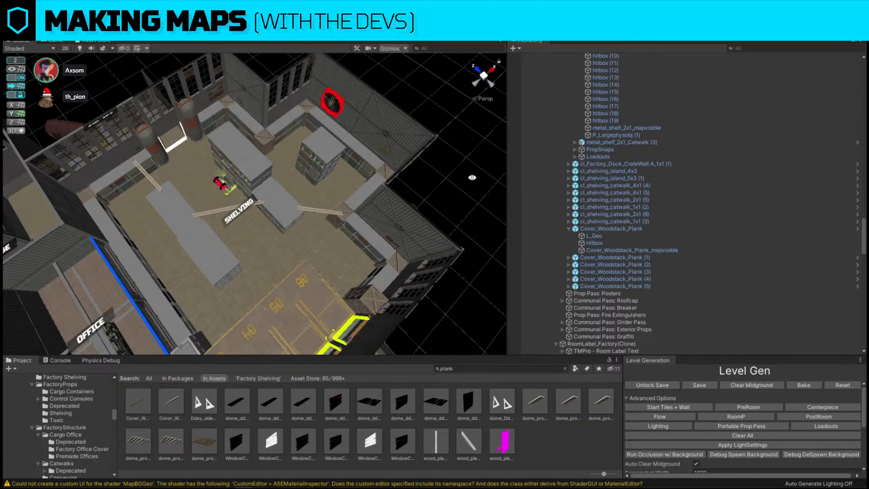
{"action": "right_click_drag", "start_coordinate": [461, 179], "coordinate": [304, 202]}
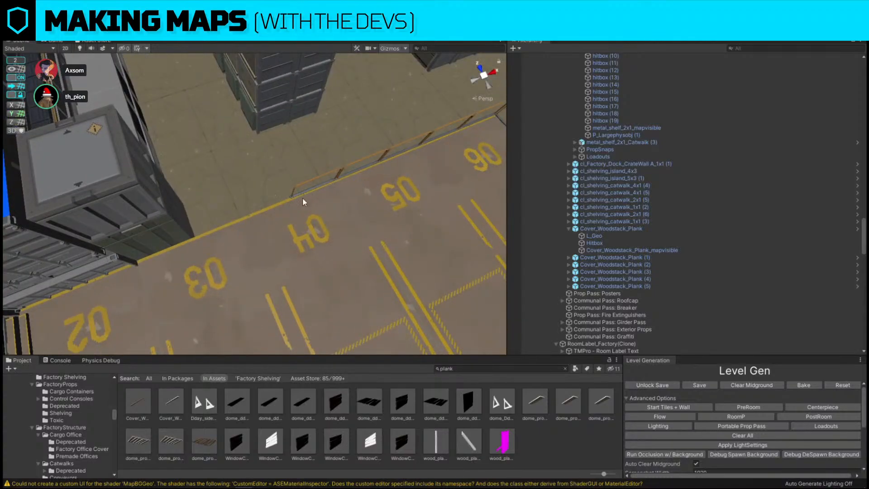
{"action": "left_click", "coordinate": [500, 368]}
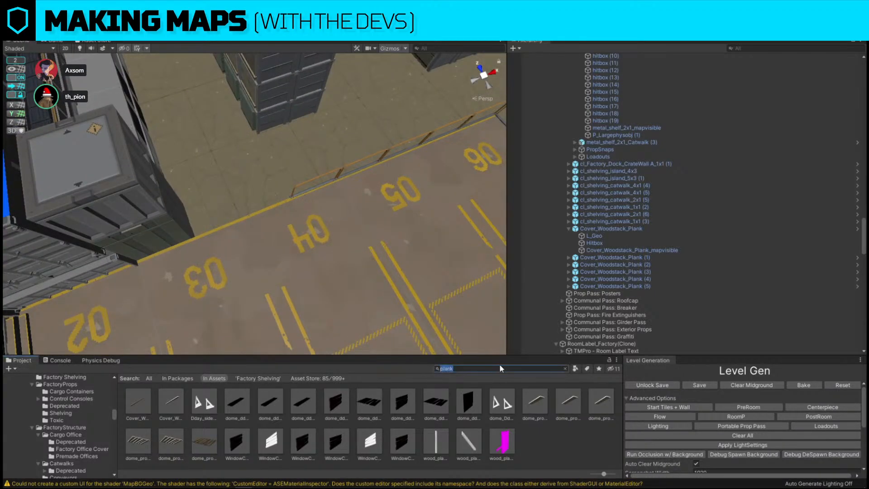
{"action": "type", "text": "stoop"}
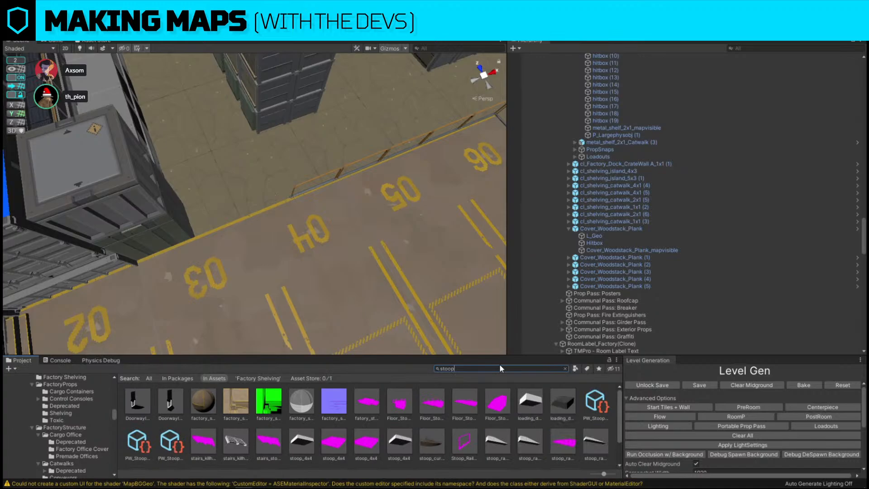
{"action": "key", "text": "BackSpace"}
{"action": "key", "text": "BackSpace"}
{"action": "key", "text": "BackSpace"}
{"action": "key", "text": "BackSpace"}
{"action": "key", "text": "BackSpace"}
{"action": "type", "text": "ramp"}
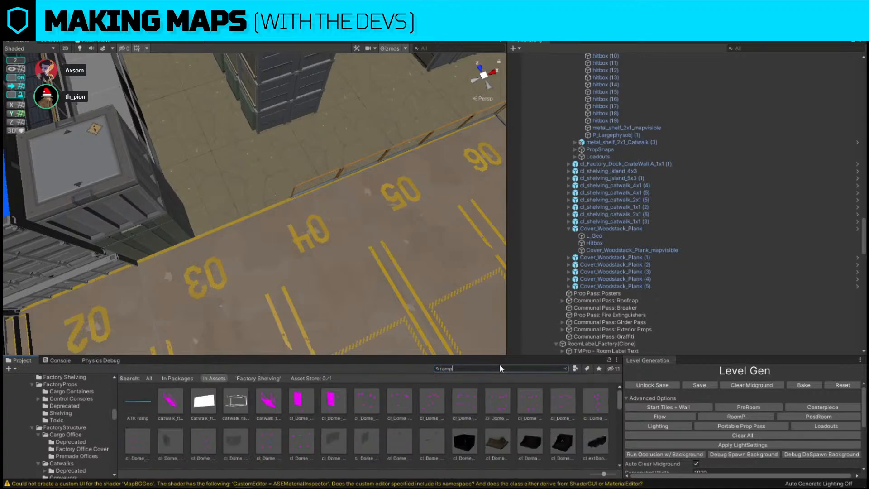
Move the end railing section at bay 04 along the dock edge to the container beside bay 03.
{"action": "left_click", "coordinate": [311, 194]}
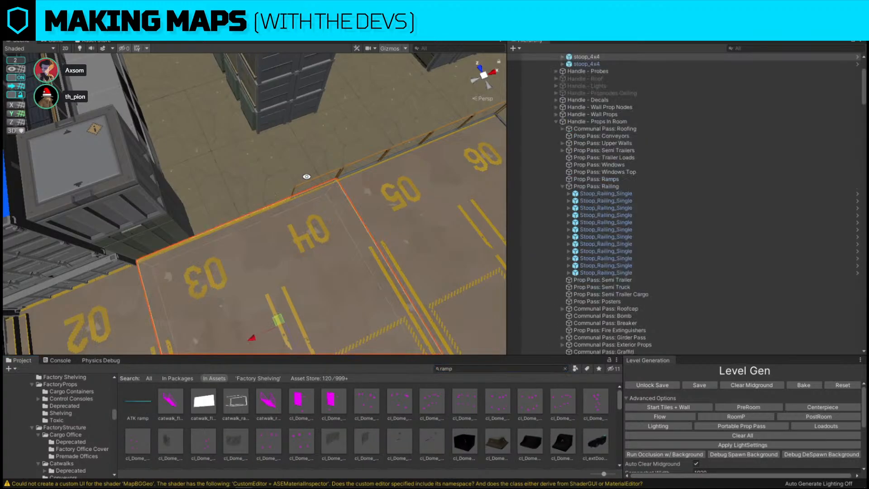
{"action": "left_click", "coordinate": [325, 174]}
{"action": "key", "text": "f"}
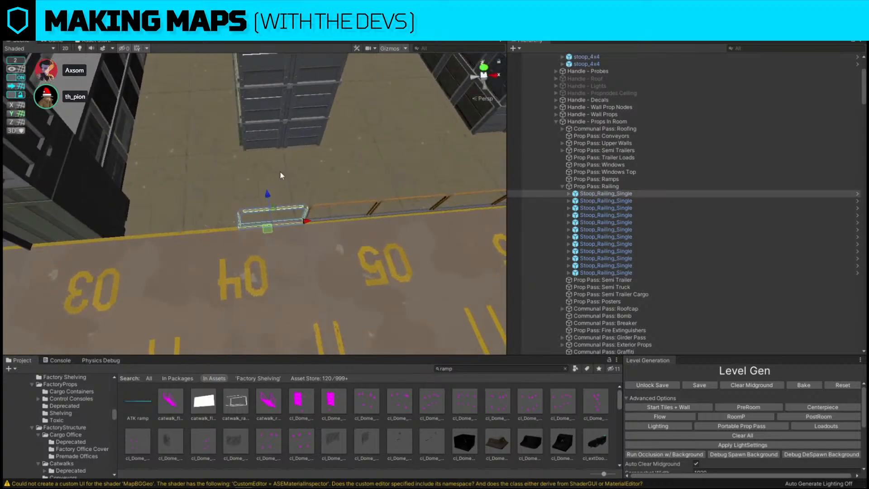
{"action": "scroll", "coordinate": [333, 404], "scroll_direction": "down", "scroll_amount": 3}
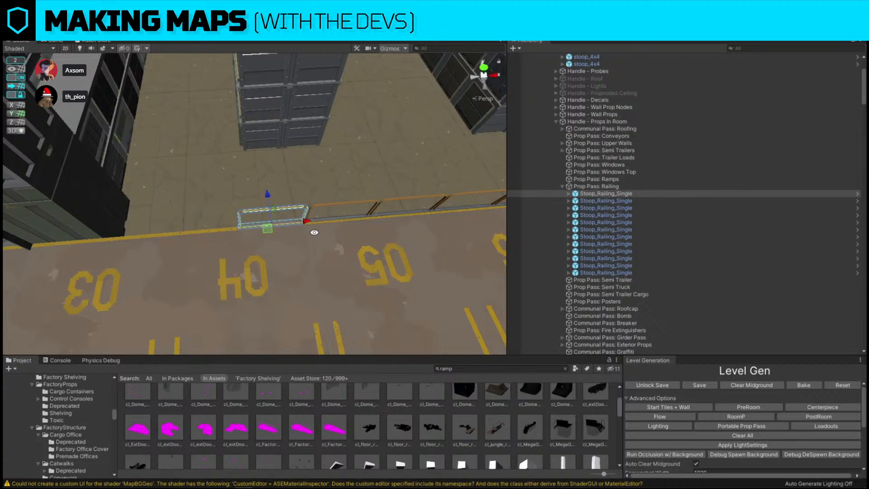
{"action": "middle_click_drag", "start_coordinate": [314, 232], "coordinate": [429, 221]}
{"action": "left_click_drag", "start_coordinate": [428, 221], "coordinate": [318, 225]}
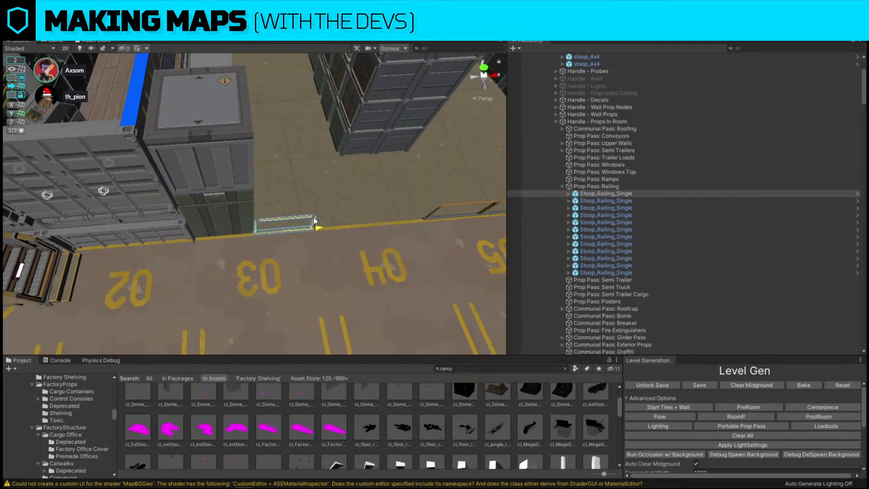
Replace the moved railing section with the cl_Factory_Dock_Ramp_Left prefab and rotate the ramp so it runs along the dock edge.
{"action": "left_click_drag", "start_coordinate": [269, 428], "coordinate": [132, 169]}
{"action": "left_click", "coordinate": [253, 233]}
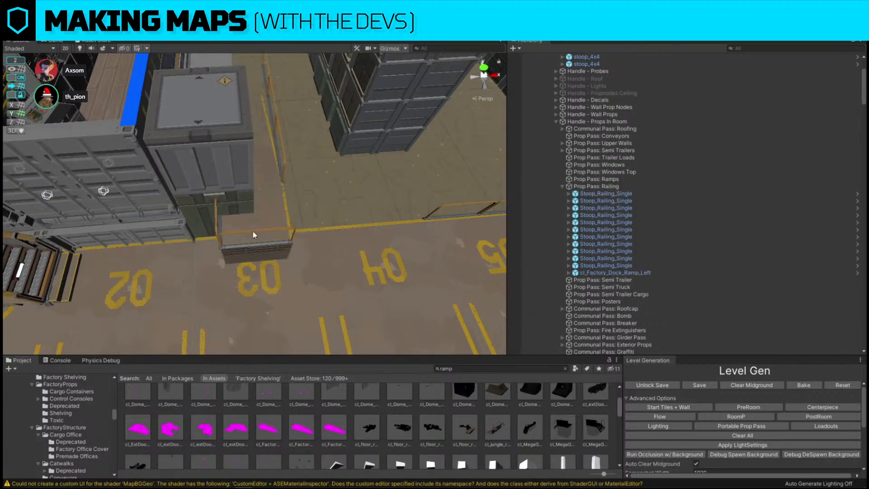
{"action": "left_click", "coordinate": [268, 212]}
{"action": "key", "text": "f"}
{"action": "key", "text": "e"}
{"action": "left_click_drag", "start_coordinate": [195, 248], "coordinate": [82, 275]}
{"action": "key", "text": "w"}
{"action": "mouse_move", "coordinate": [366, 242]}
{"action": "left_mouse_down", "text": "alt"}
{"action": "mouse_move", "coordinate": [224, 219]}
{"action": "mouse_move", "coordinate": [292, 169]}
{"action": "mouse_move", "coordinate": [390, 182]}
{"action": "mouse_move", "coordinate": [371, 259]}
{"action": "left_mouse_up", "text": "alt"}
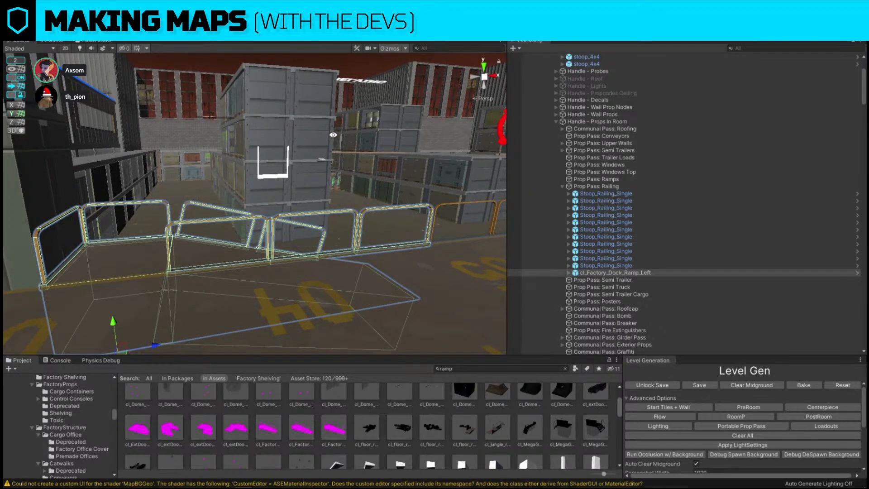
{"action": "left_click_drag", "start_coordinate": [332, 136], "coordinate": [307, 233], "text": "alt"}
{"action": "scroll", "coordinate": [307, 233], "scroll_direction": "down", "scroll_amount": 5}
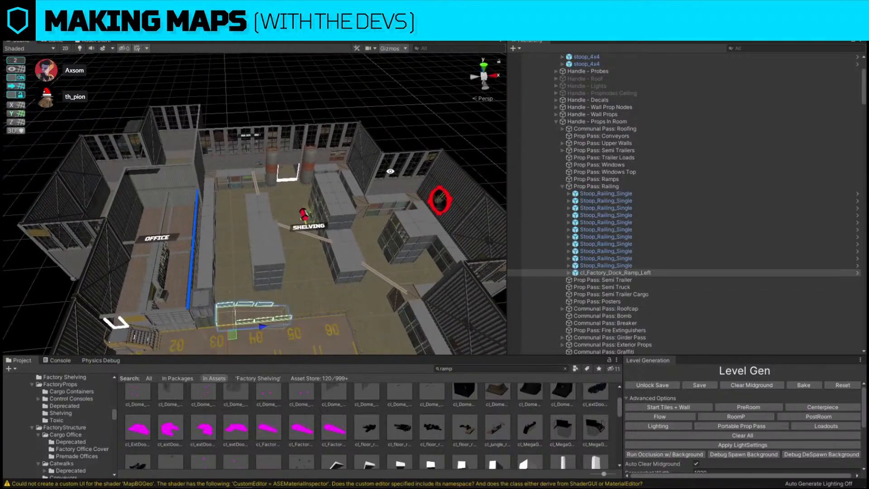
Capture the building's exterior corner as a screenshot region and sketch a red outline of an extension around the trailer in the recessed corner.
{"action": "left_click_drag", "start_coordinate": [384, 168], "coordinate": [29, 196], "text": "alt"}
{"action": "key", "text": "Print"}
{"action": "left_click_drag", "start_coordinate": [103, 108], "coordinate": [342, 309]}
{"action": "left_click_drag", "start_coordinate": [279, 248], "coordinate": [252, 275]}
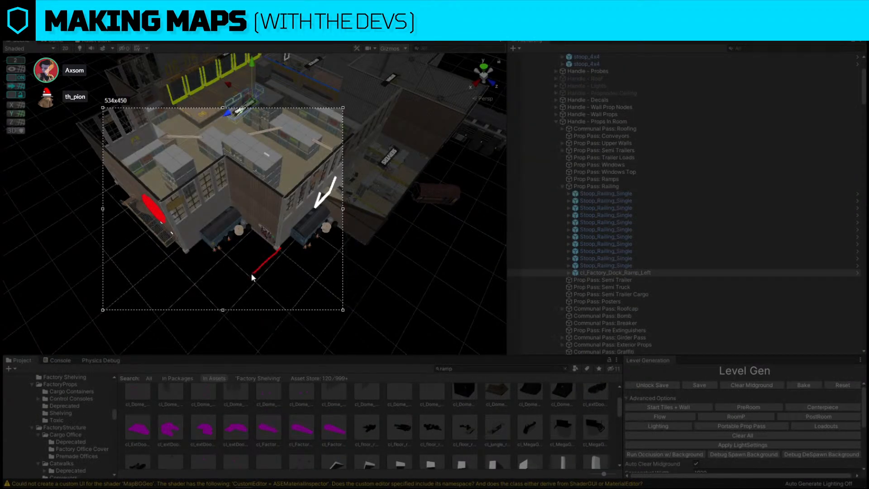
{"action": "left_click_drag", "start_coordinate": [185, 253], "coordinate": [184, 250]}
{"action": "mouse_move", "coordinate": [261, 249]}
{"action": "left_mouse_down"}
{"action": "mouse_move", "coordinate": [267, 237]}
{"action": "mouse_move", "coordinate": [271, 244]}
{"action": "left_mouse_up"}
{"action": "left_click_drag", "start_coordinate": [185, 234], "coordinate": [178, 240]}
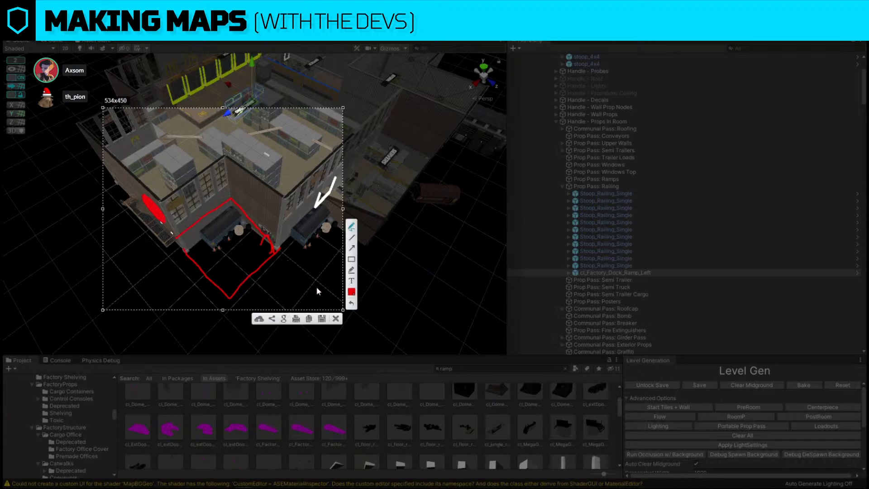
Undo the stray line across the shelving, mark short red strokes on the wall above the outlined area, and discard the annotated capture.
{"action": "mouse_move", "coordinate": [150, 176]}
{"action": "left_mouse_down"}
{"action": "mouse_move", "coordinate": [169, 140]}
{"action": "mouse_move", "coordinate": [272, 141]}
{"action": "left_mouse_up"}
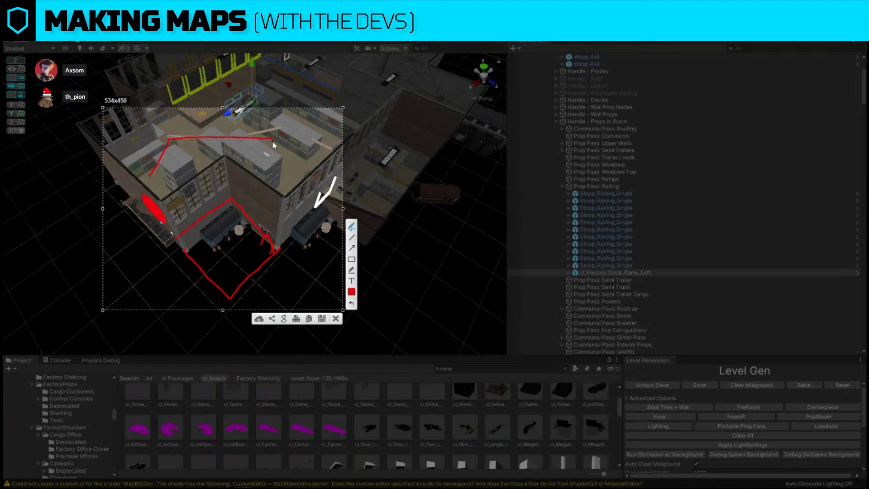
{"action": "key", "text": "ctrl+z"}
{"action": "mouse_move", "coordinate": [223, 201]}
{"action": "left_mouse_down"}
{"action": "mouse_move", "coordinate": [224, 177]}
{"action": "mouse_move", "coordinate": [215, 192]}
{"action": "left_mouse_up"}
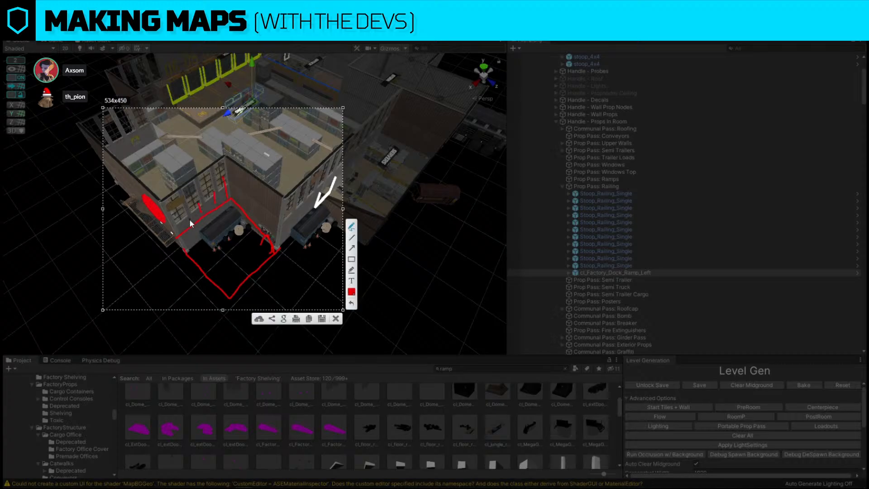
{"action": "mouse_move", "coordinate": [189, 219]}
{"action": "left_mouse_down"}
{"action": "mouse_move", "coordinate": [188, 203]}
{"action": "mouse_move", "coordinate": [162, 195]}
{"action": "mouse_move", "coordinate": [211, 189]}
{"action": "left_mouse_up"}
{"action": "left_click", "coordinate": [336, 318]}
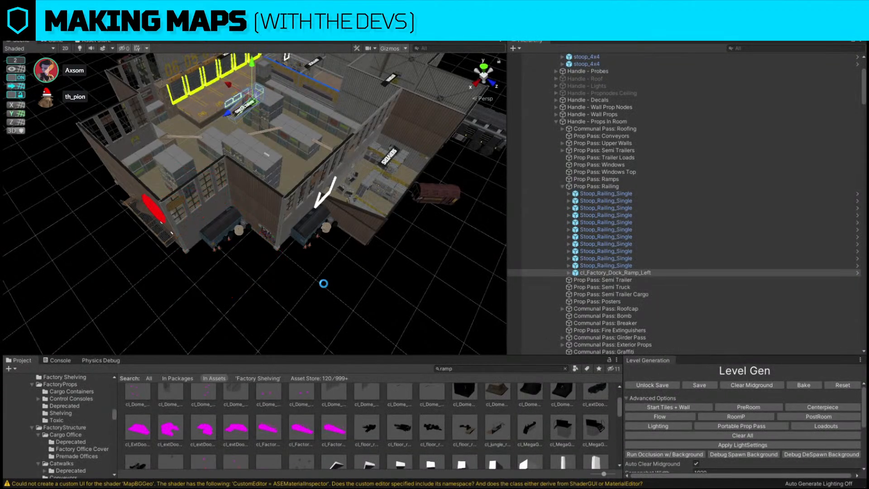
Slide the dock ramp along the dock edge from bay 04 toward the container beside bay 03.
{"action": "scroll", "coordinate": [234, 185], "scroll_direction": "up", "scroll_amount": 2}
{"action": "right_click_drag", "start_coordinate": [234, 185], "coordinate": [507, 133]}
{"action": "key", "text": "w"}
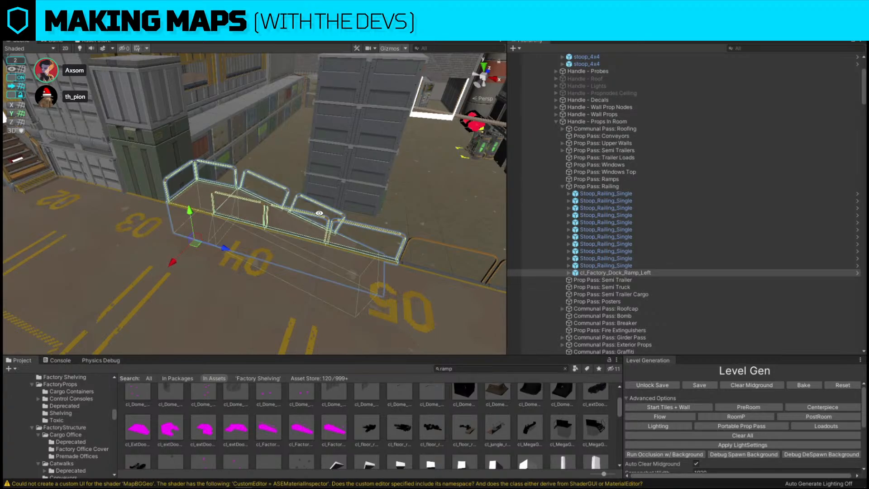
{"action": "right_click_drag", "start_coordinate": [319, 213], "coordinate": [216, 223]}
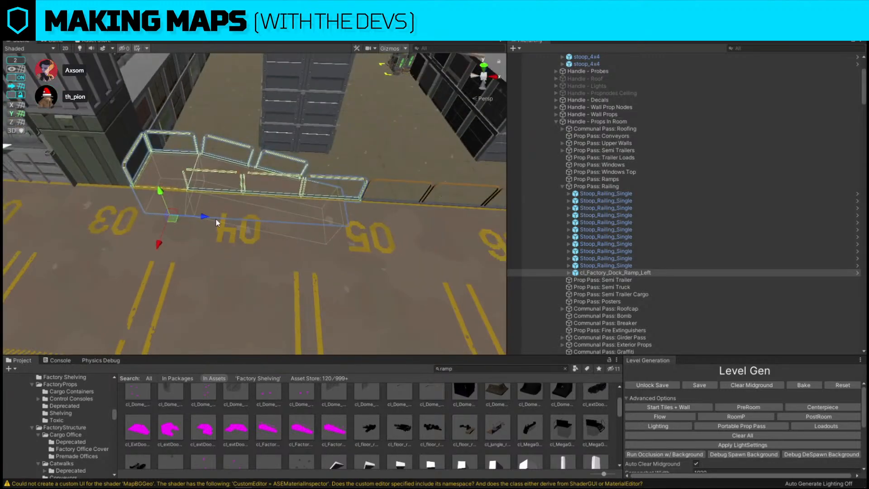
{"action": "left_click_drag", "start_coordinate": [216, 223], "coordinate": [162, 225]}
Delete the railing section between the ramp's lower end and bay 05 to open a gap in the dock edge.
{"action": "left_click", "coordinate": [315, 199]}
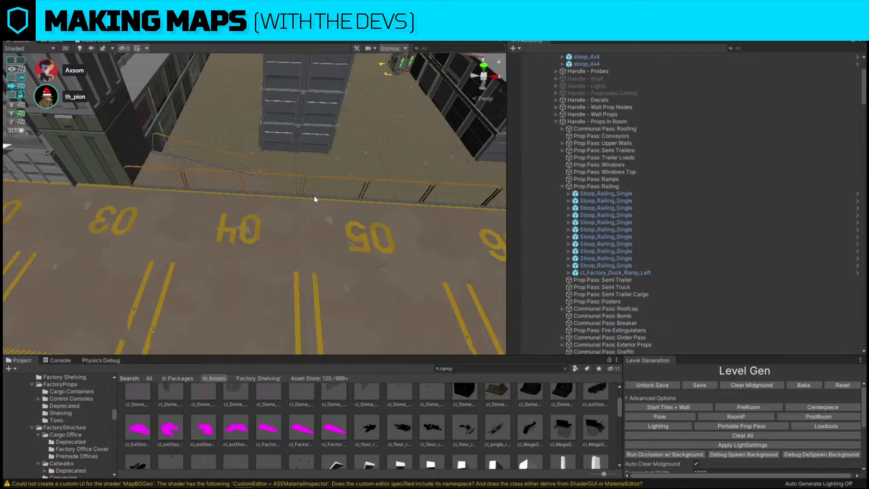
{"action": "left_click", "coordinate": [313, 195]}
{"action": "left_click", "coordinate": [314, 196]}
{"action": "left_click", "coordinate": [236, 184]}
{"action": "left_click", "coordinate": [137, 219]}
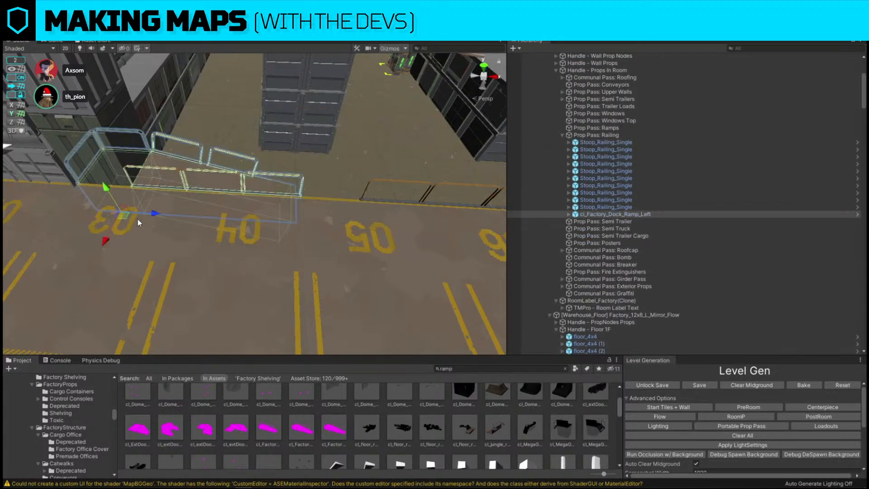
{"action": "left_click_drag", "start_coordinate": [203, 215], "coordinate": [207, 252], "text": "alt"}
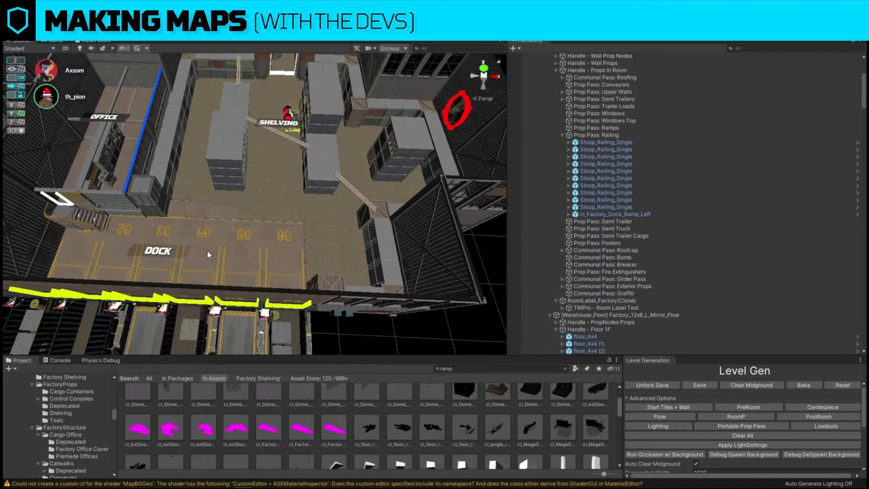
{"action": "left_click_drag", "start_coordinate": [300, 185], "coordinate": [284, 249], "text": "alt"}
{"action": "scroll", "coordinate": [284, 249], "scroll_direction": "up", "scroll_amount": 2}
{"action": "scroll", "coordinate": [285, 249], "scroll_direction": "down", "scroll_amount": 8}
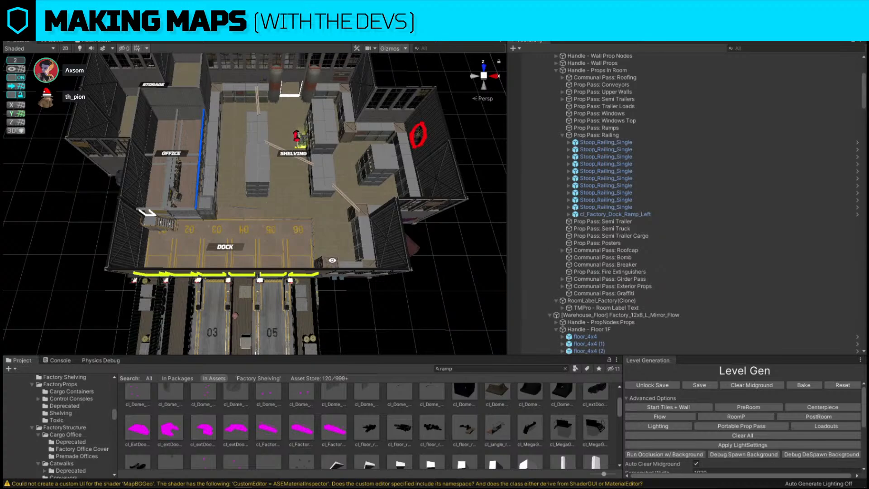
{"action": "left_click_drag", "start_coordinate": [329, 199], "coordinate": [360, 155], "text": "alt"}
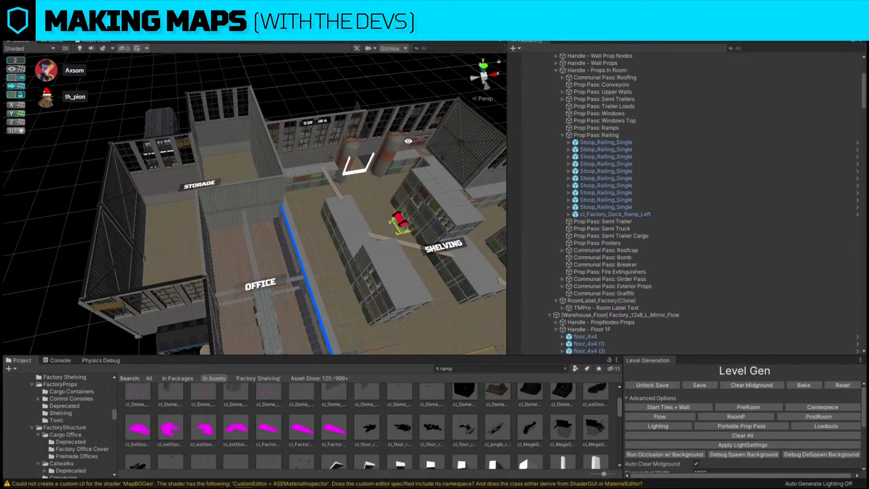
Select an upper wall section between the storage room and the office, and search the project assets for "green 2f".
{"action": "left_click_drag", "start_coordinate": [359, 150], "coordinate": [367, 214], "text": "alt"}
{"action": "left_click", "coordinate": [367, 215]}
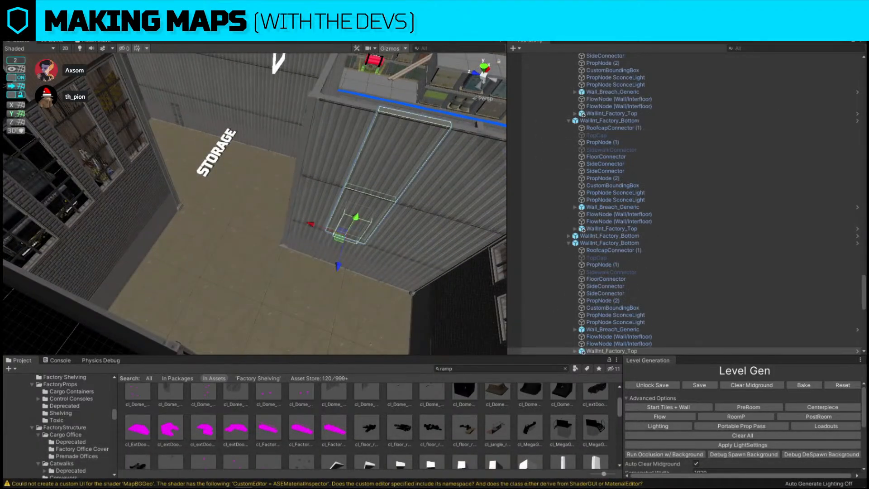
{"action": "left_click", "coordinate": [496, 369]}
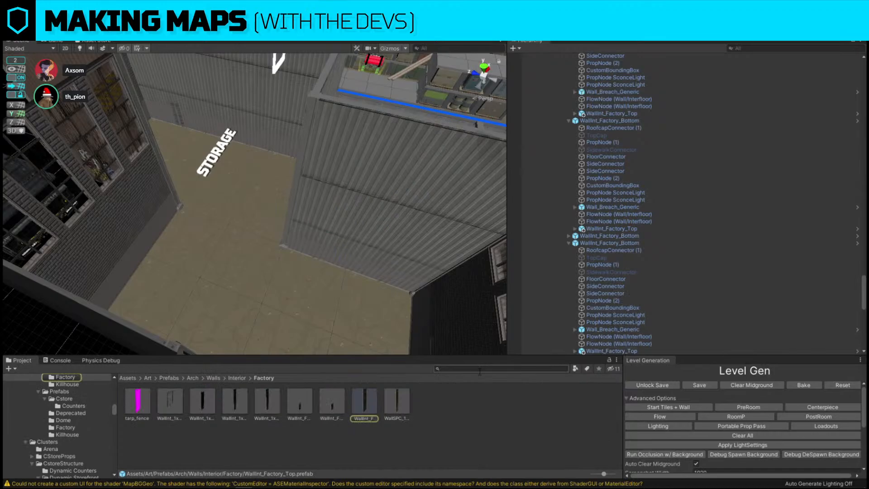
{"action": "type", "text": "green"}
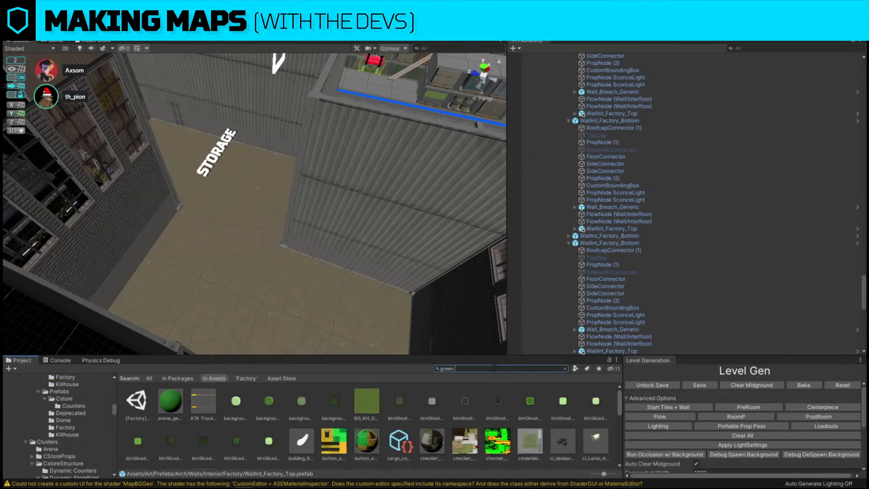
{"action": "type", "text": " 2f"}
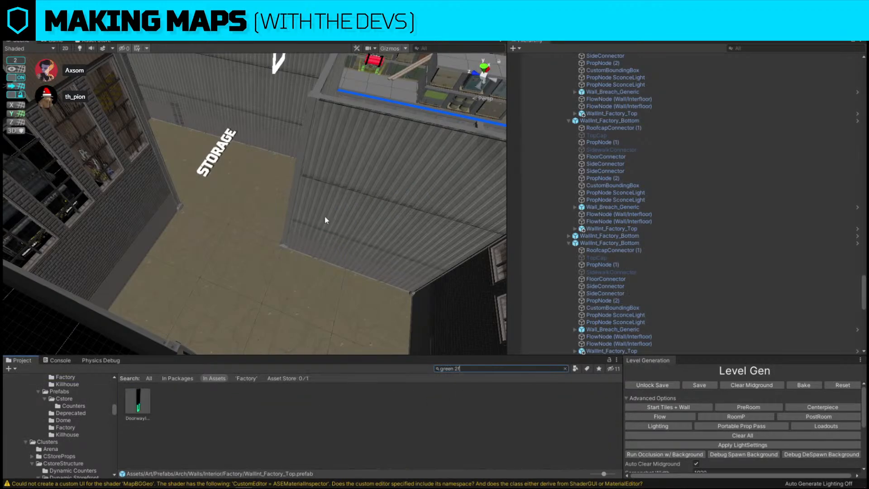
Replace the wall section between storage and office with the DoorwayInt_Factory_1x2_2f_Green prefab.
{"action": "left_click", "coordinate": [337, 216]}
{"action": "left_click_drag", "start_coordinate": [138, 400], "coordinate": [170, 170]}
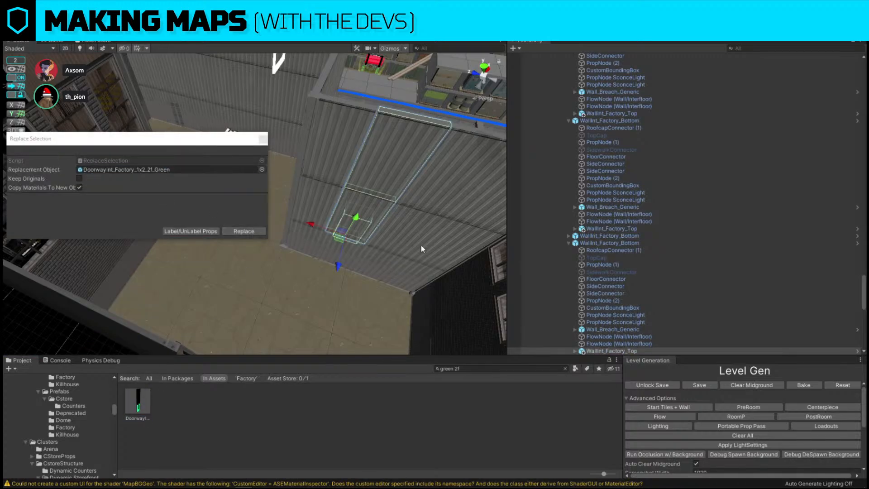
{"action": "left_click", "coordinate": [244, 232]}
{"action": "left_click", "coordinate": [462, 232]}
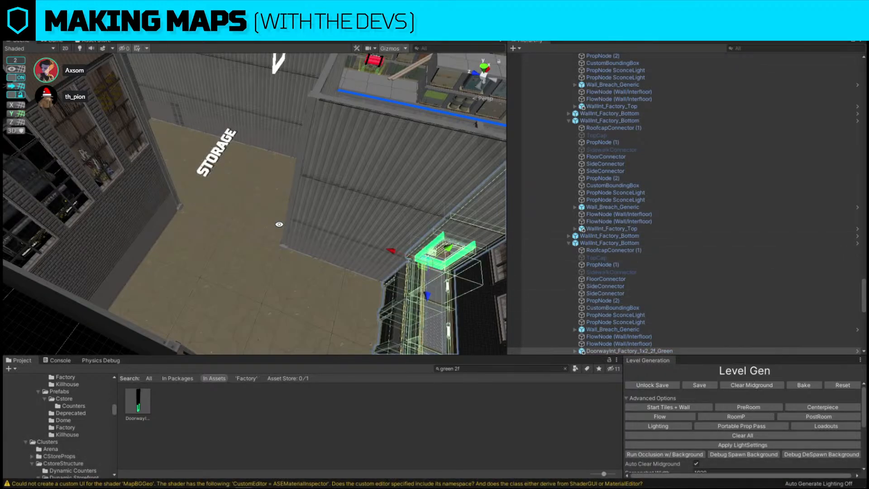
Examine the layout of the office, dock and shelving room, including the view between the shelves toward the red-circled wall fan.
{"action": "left_click_drag", "start_coordinate": [279, 224], "coordinate": [470, 347], "text": "alt"}
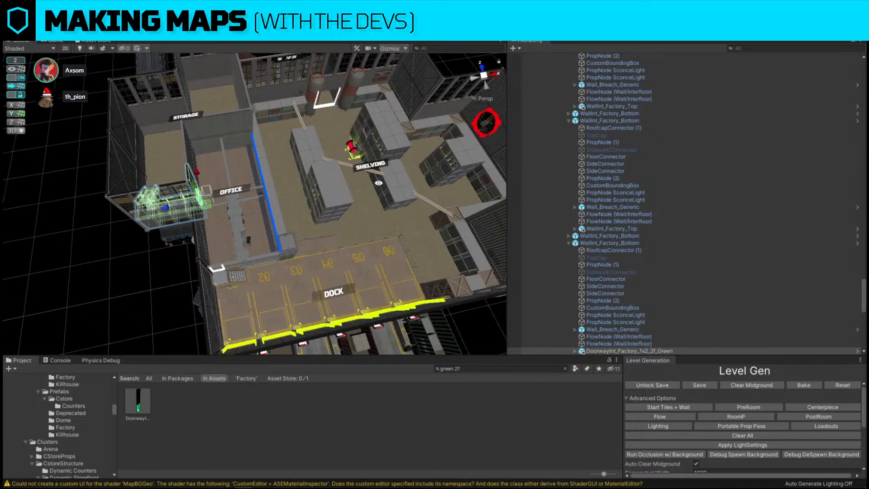
{"action": "left_click_drag", "start_coordinate": [369, 184], "coordinate": [363, 133], "text": "alt"}
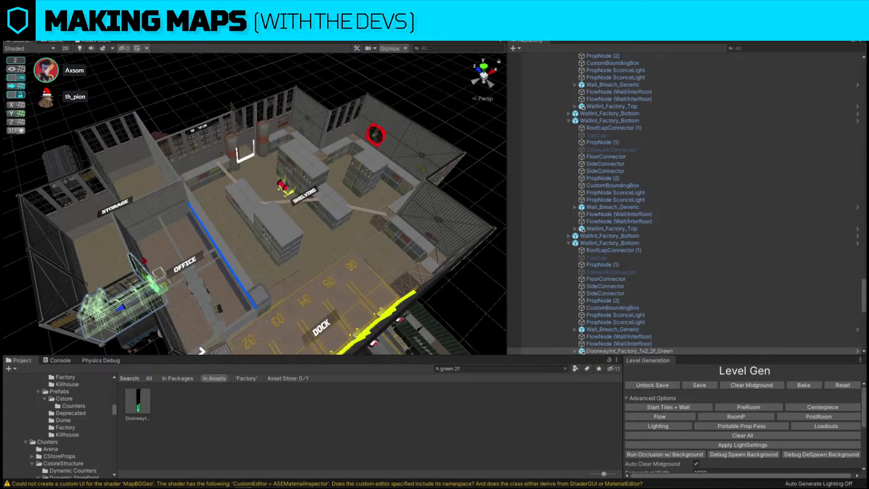
{"action": "left_click", "coordinate": [417, 105]}
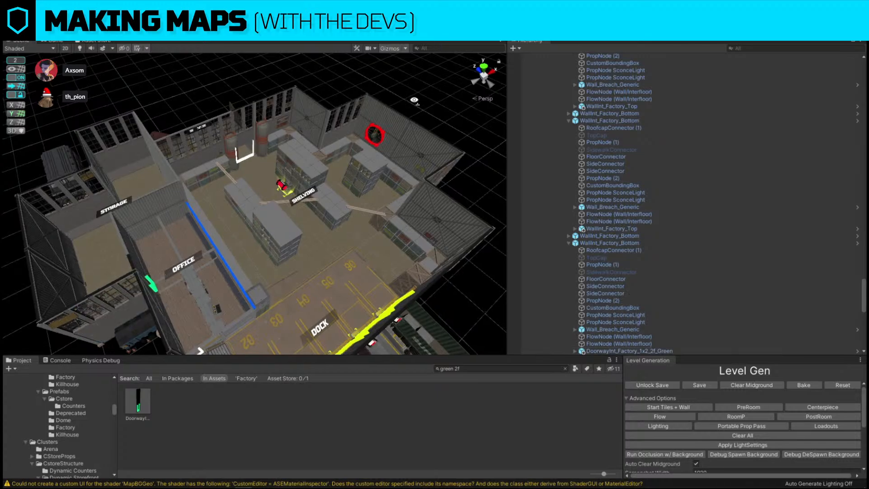
{"action": "key", "text": "w"}
{"action": "key", "text": "d"}
{"action": "right_click_drag", "start_coordinate": [418, 105], "coordinate": [302, 108]}
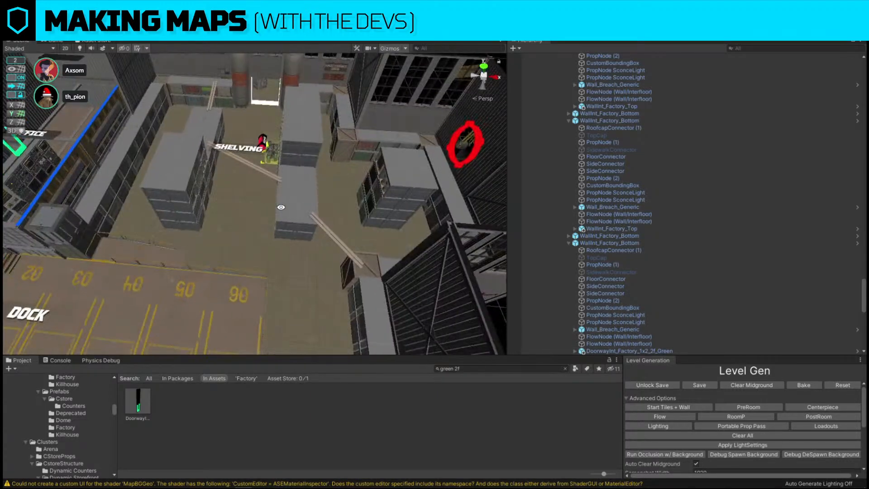
{"action": "key", "text": "s"}
{"action": "right_click_drag", "start_coordinate": [273, 194], "coordinate": [304, 204]}
{"action": "key", "text": "s"}
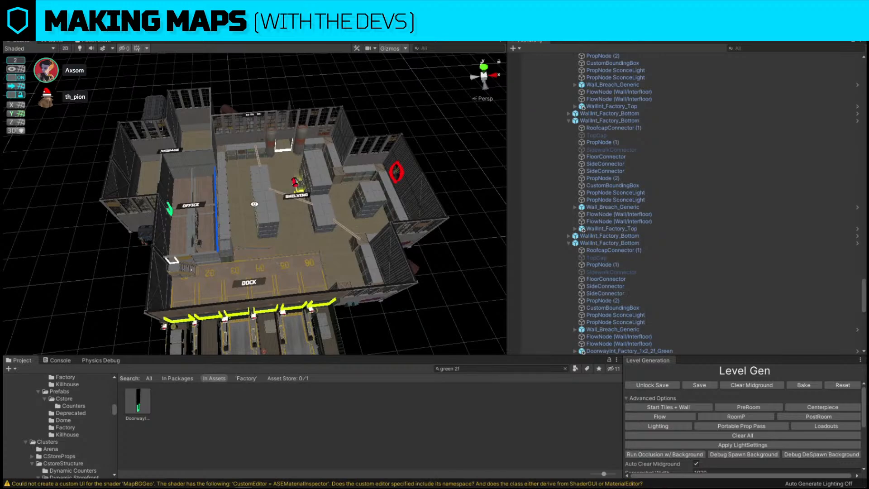
{"action": "right_click_drag", "start_coordinate": [333, 299], "coordinate": [327, 215]}
{"action": "key", "text": "w"}
{"action": "key", "text": "s"}
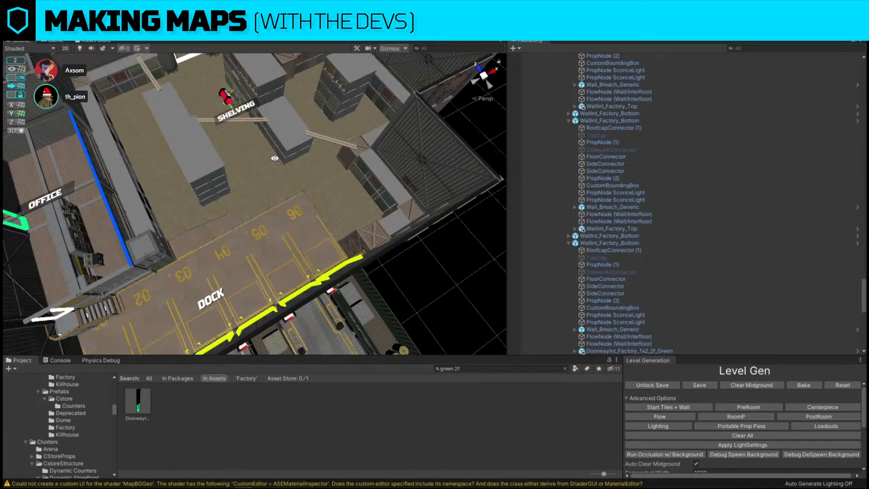
{"action": "left_click_drag", "start_coordinate": [310, 151], "coordinate": [386, 137], "text": "alt"}
{"action": "right_click_drag", "start_coordinate": [386, 137], "coordinate": [317, 173]}
{"action": "key", "text": "w"}
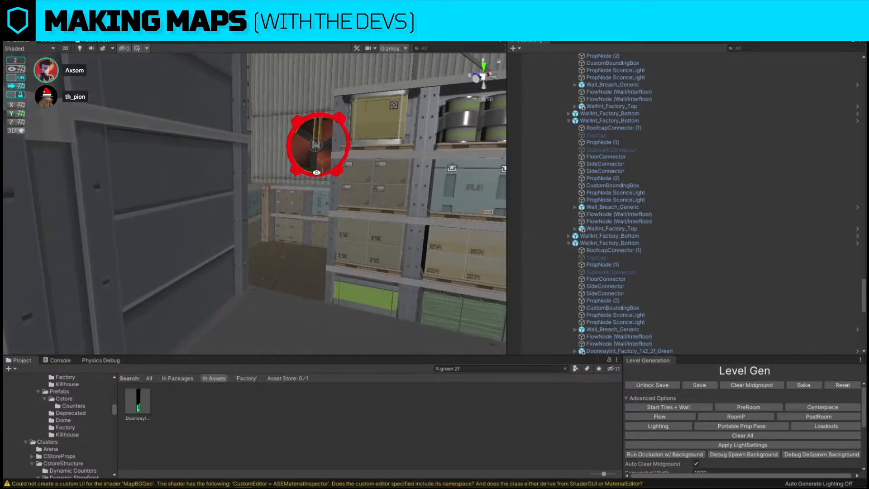
{"action": "right_click_drag", "start_coordinate": [362, 140], "coordinate": [221, 194]}
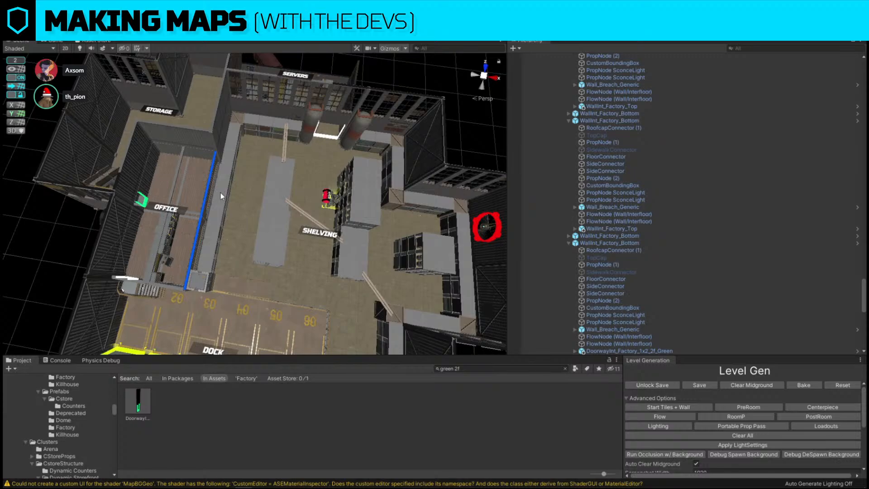
Capture the map with the empty ground beside it and sketch a red square room outline with one diagonally cut corner.
{"action": "scroll", "coordinate": [221, 192], "scroll_direction": "down", "scroll_amount": 6}
{"action": "key", "text": "s"}
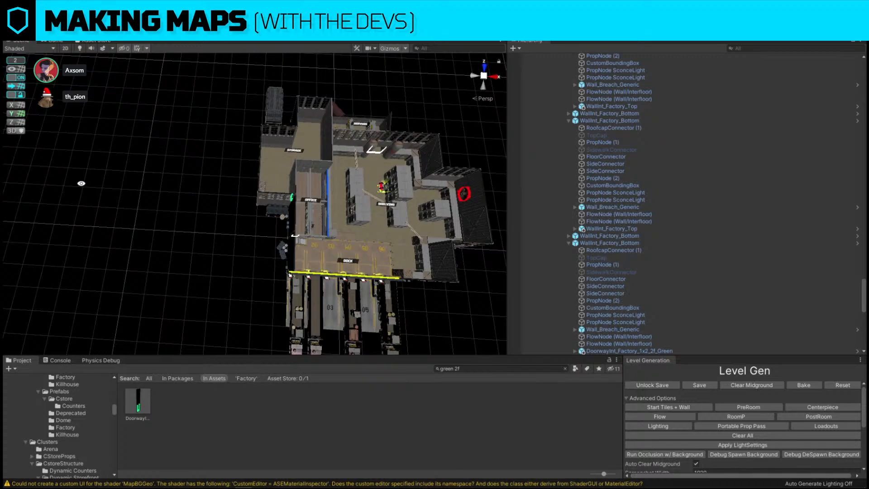
{"action": "key", "text": "Print"}
{"action": "left_click_drag", "start_coordinate": [3, 71], "coordinate": [385, 345]}
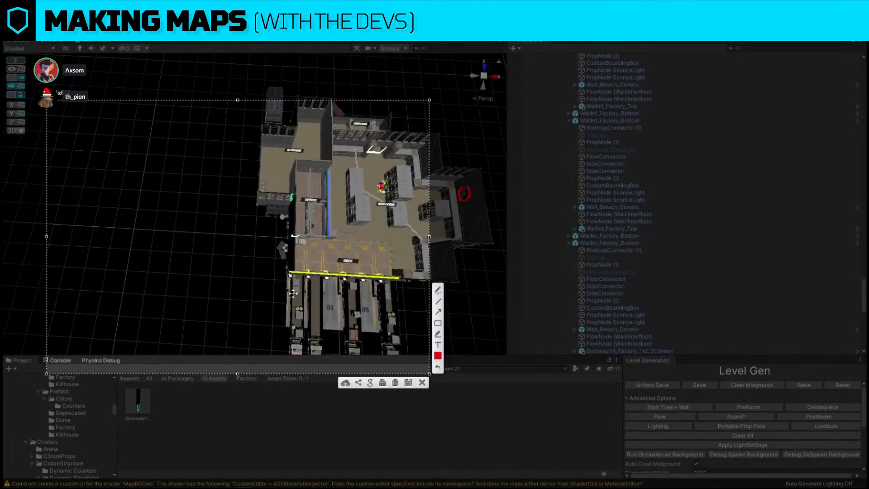
{"action": "left_click", "coordinate": [393, 272]}
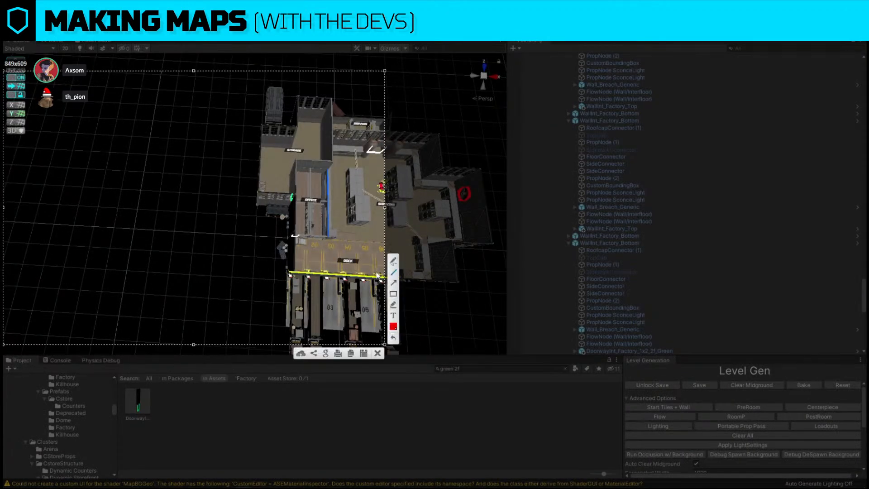
{"action": "mouse_move", "coordinate": [46, 232]}
{"action": "left_mouse_down"}
{"action": "mouse_move", "coordinate": [88, 169]}
{"action": "mouse_move", "coordinate": [126, 240]}
{"action": "mouse_move", "coordinate": [134, 232]}
{"action": "mouse_move", "coordinate": [138, 171]}
{"action": "mouse_move", "coordinate": [114, 147]}
{"action": "left_mouse_up"}
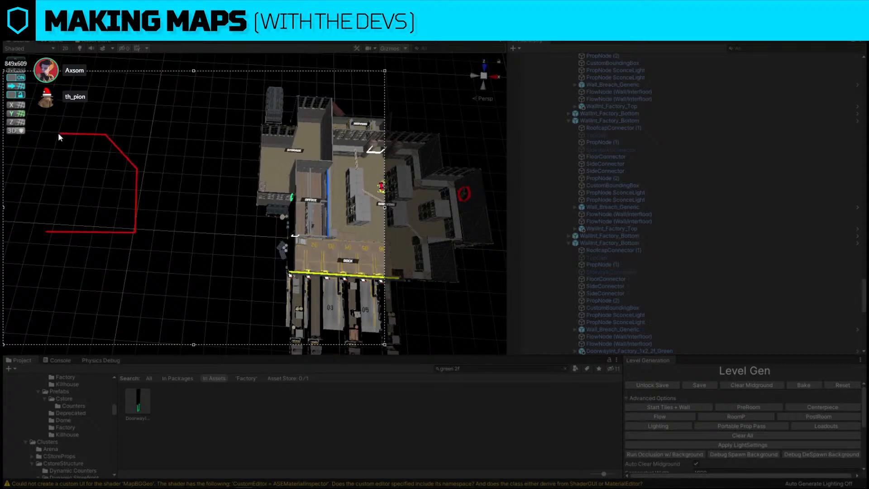
{"action": "mouse_move", "coordinate": [59, 134]}
{"action": "left_mouse_down"}
{"action": "mouse_move", "coordinate": [43, 133]}
{"action": "mouse_move", "coordinate": [45, 232]}
{"action": "left_mouse_up"}
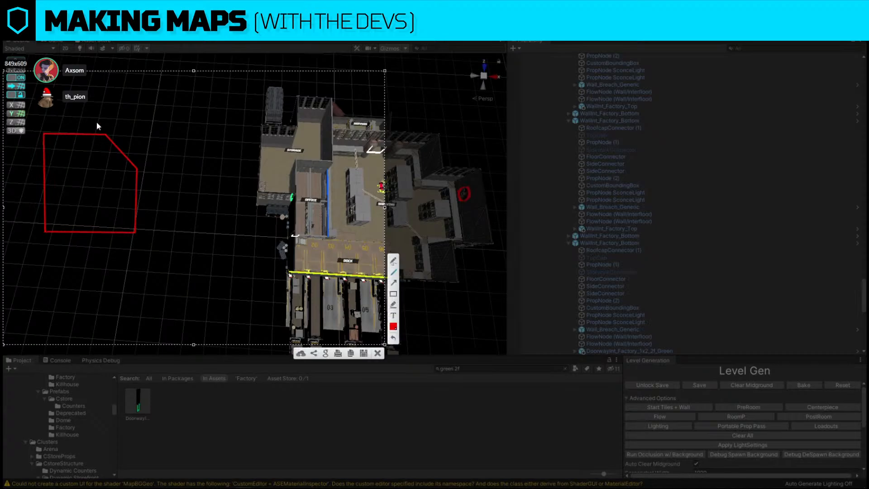
Sketch a diagonally rotated rectangular outline against the room's cut corner, and undo the extra line drawn below the room.
{"action": "mouse_move", "coordinate": [74, 104]}
{"action": "left_mouse_down"}
{"action": "mouse_move", "coordinate": [169, 202]}
{"action": "mouse_move", "coordinate": [216, 165]}
{"action": "left_mouse_up"}
{"action": "left_click_drag", "start_coordinate": [148, 91], "coordinate": [126, 72]}
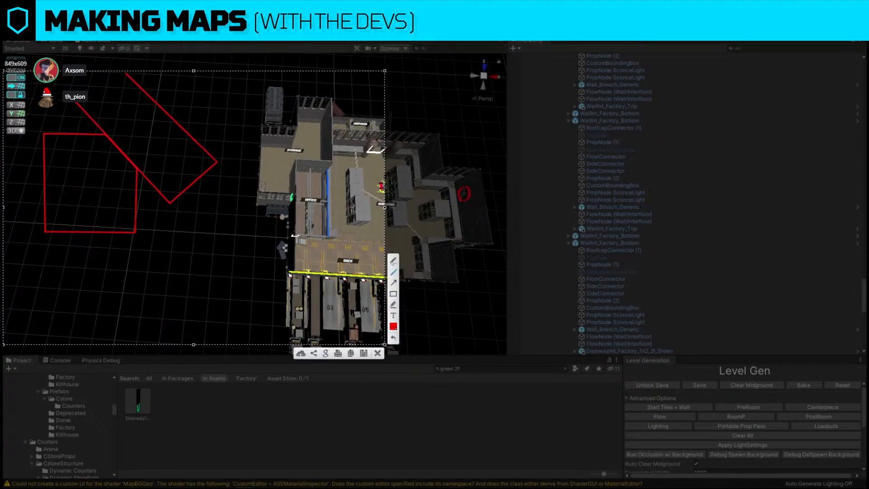
{"action": "left_click_drag", "start_coordinate": [76, 100], "coordinate": [106, 71]}
{"action": "left_click_drag", "start_coordinate": [149, 311], "coordinate": [135, 231]}
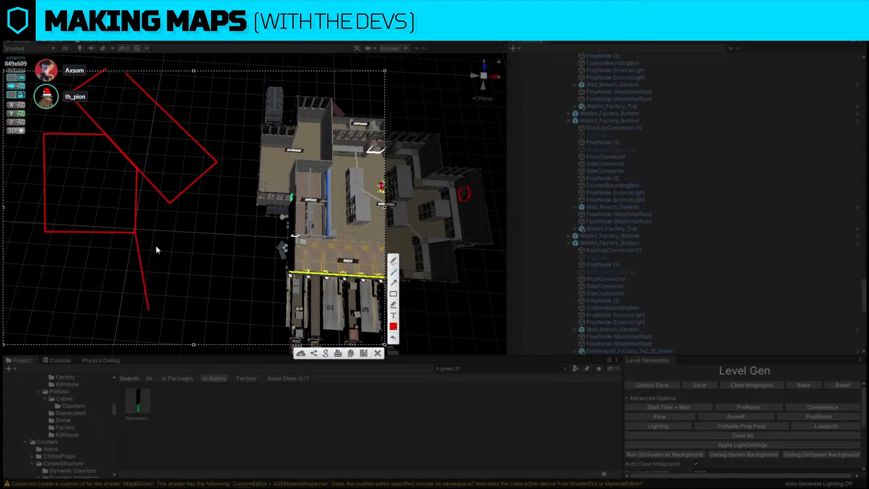
{"action": "key", "text": "ctrl+z"}
Add a long diagonal arrow aimed at where the two outlines meet plus further marks around them, and discard the annotated capture.
{"action": "left_click_drag", "start_coordinate": [252, 303], "coordinate": [155, 207]}
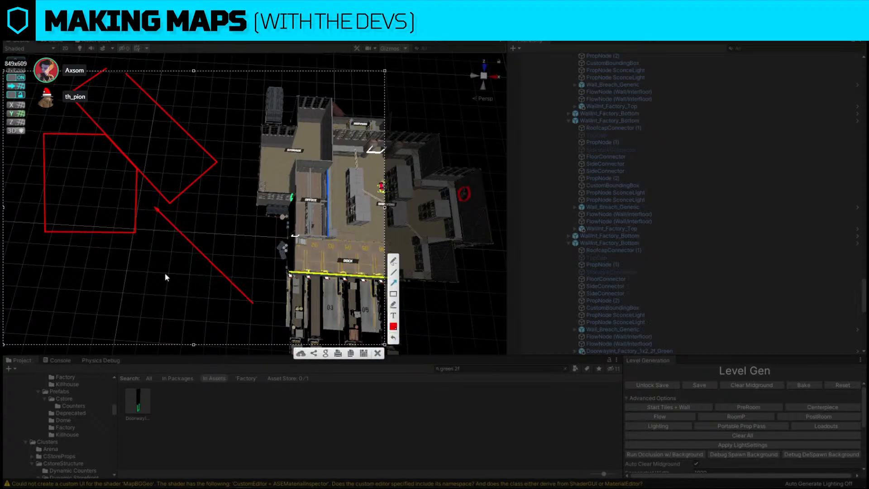
{"action": "left_click_drag", "start_coordinate": [53, 109], "coordinate": [77, 123]}
{"action": "left_click_drag", "start_coordinate": [178, 199], "coordinate": [129, 230]}
{"action": "left_click", "coordinate": [378, 353]}
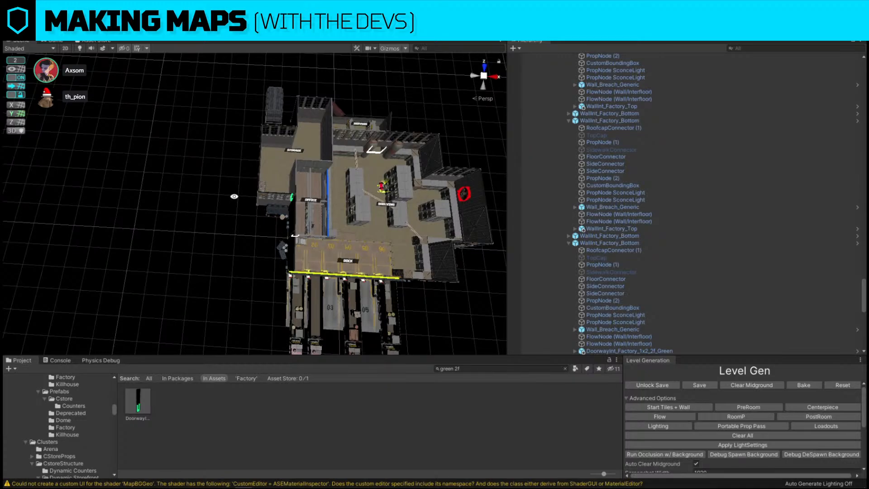
Try rotating the 4x3 shelving island on the office side of the shelving room, and undo the rotation.
{"action": "right_click_drag", "start_coordinate": [234, 196], "coordinate": [131, 211]}
{"action": "key", "text": "w"}
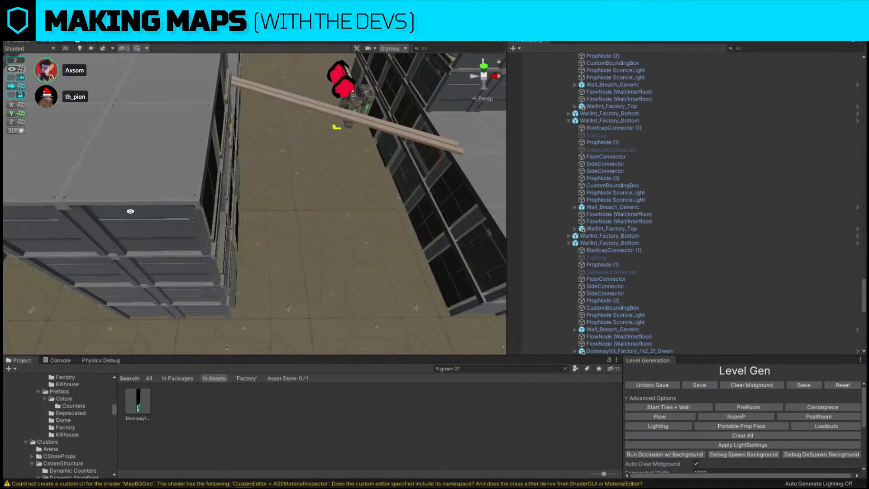
{"action": "left_click", "coordinate": [168, 138]}
{"action": "right_click_drag", "start_coordinate": [169, 138], "coordinate": [248, 188]}
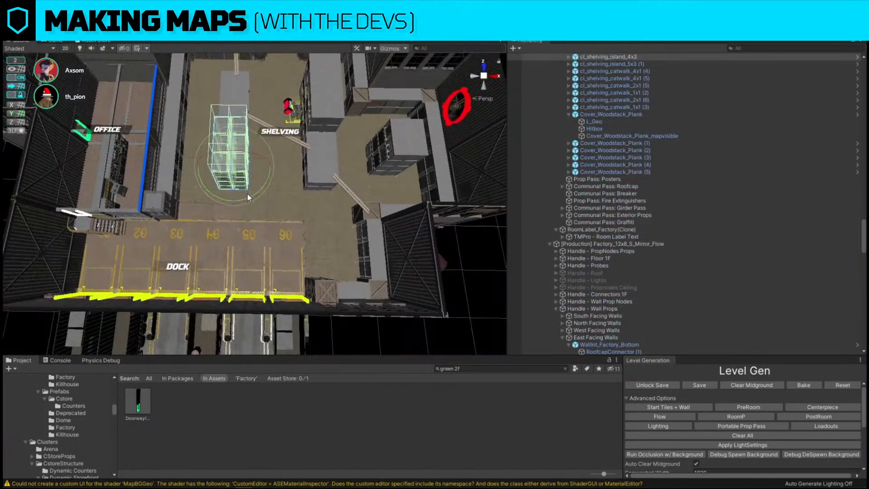
{"action": "key", "text": "e"}
{"action": "left_click_drag", "start_coordinate": [248, 194], "coordinate": [188, 206]}
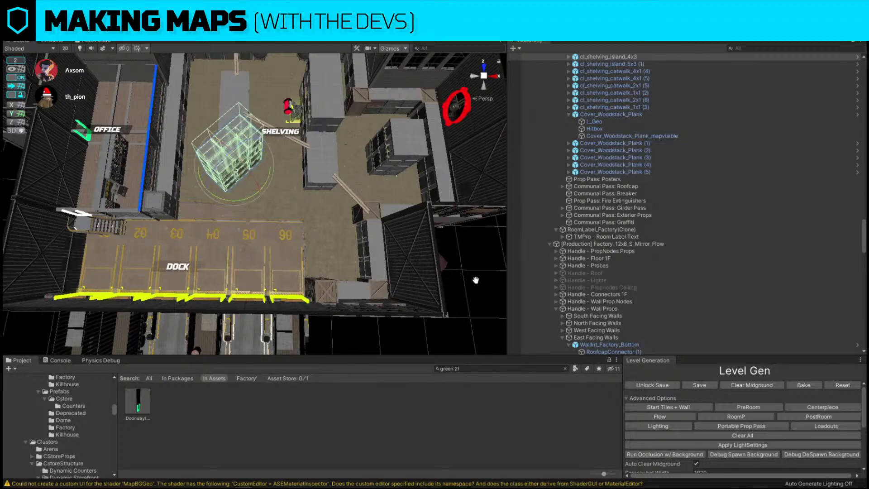
{"action": "key", "text": "ctrl+z"}
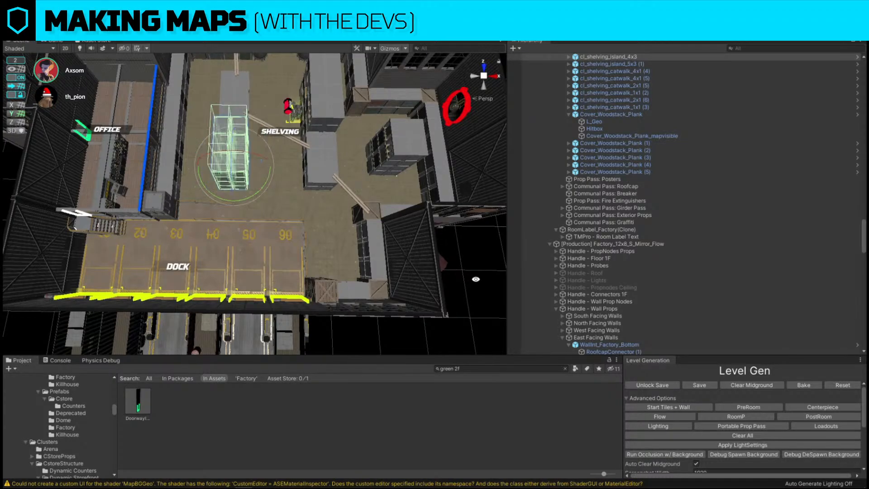
{"action": "left_click", "coordinate": [475, 279]}
{"action": "scroll", "coordinate": [408, 236], "scroll_direction": "down", "scroll_amount": 3}
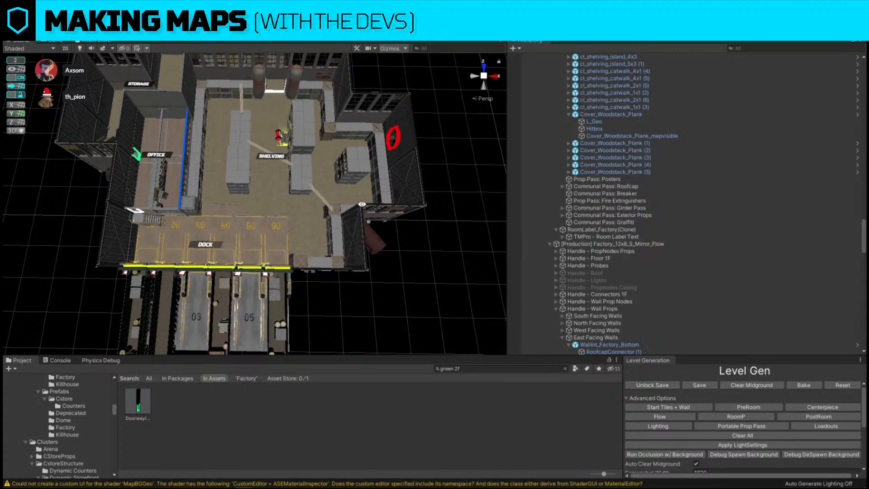
Select the console divider in the office and locate its prefab among the Factory Office Cover assets.
{"action": "key", "text": "w"}
{"action": "right_click_drag", "start_coordinate": [269, 202], "coordinate": [230, 257]}
{"action": "left_click", "coordinate": [190, 240]}
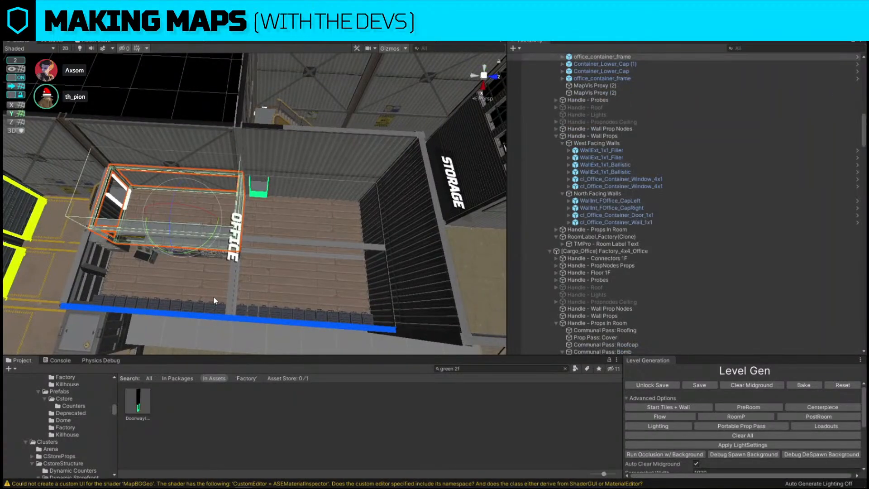
{"action": "left_click", "coordinate": [208, 245]}
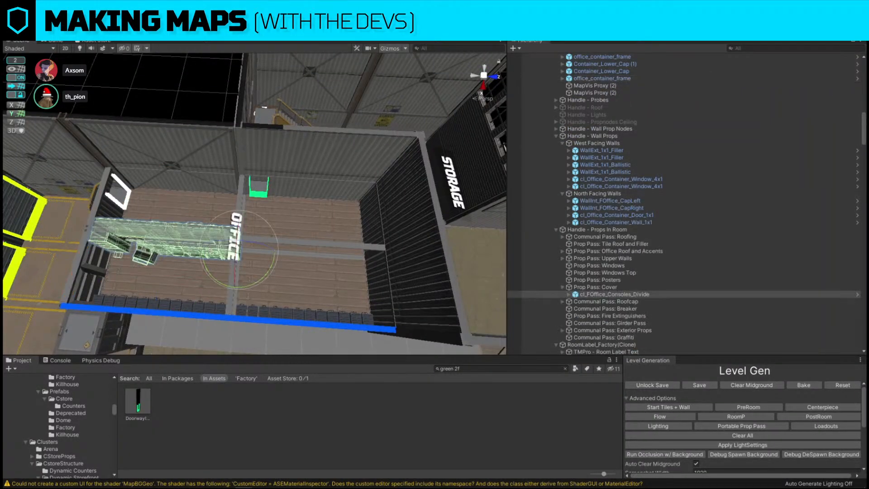
{"action": "right_click_drag", "start_coordinate": [299, 154], "coordinate": [631, 216]}
{"action": "right_click_drag", "start_coordinate": [408, 311], "coordinate": [355, 258]}
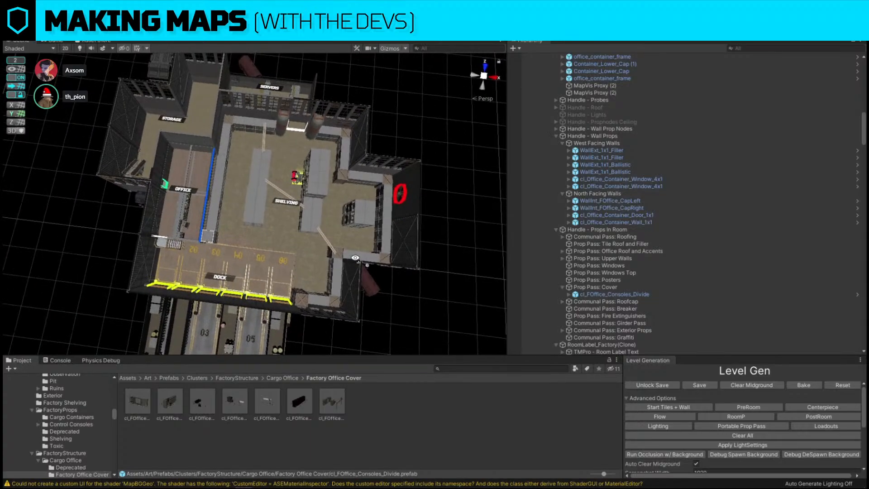
Examine the shelving room, the numbered dock bays and the trailers parked behind them from inside and outside.
{"action": "left_click", "coordinate": [278, 338]}
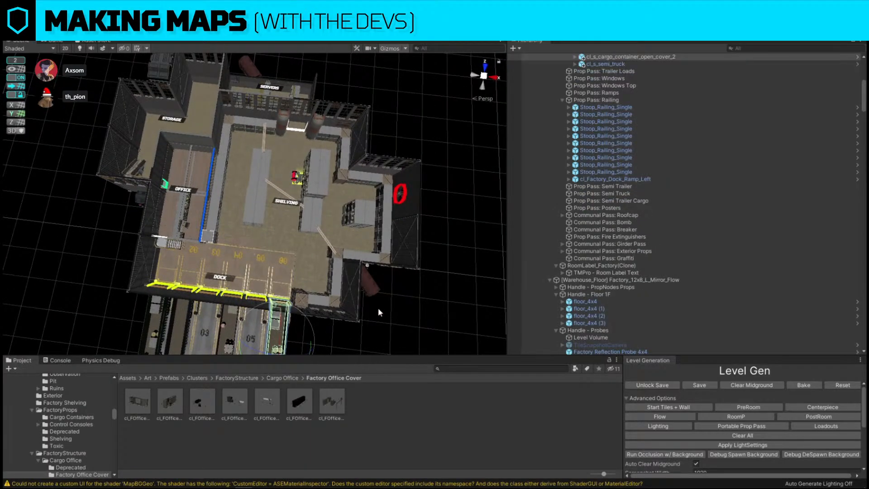
{"action": "right_click_drag", "start_coordinate": [379, 312], "coordinate": [375, 251]}
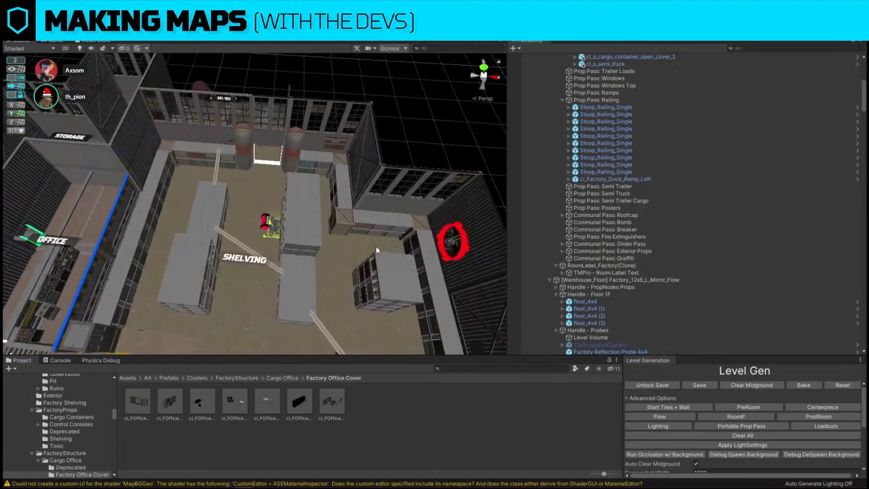
{"action": "left_click_drag", "start_coordinate": [376, 245], "coordinate": [455, 270], "text": "alt"}
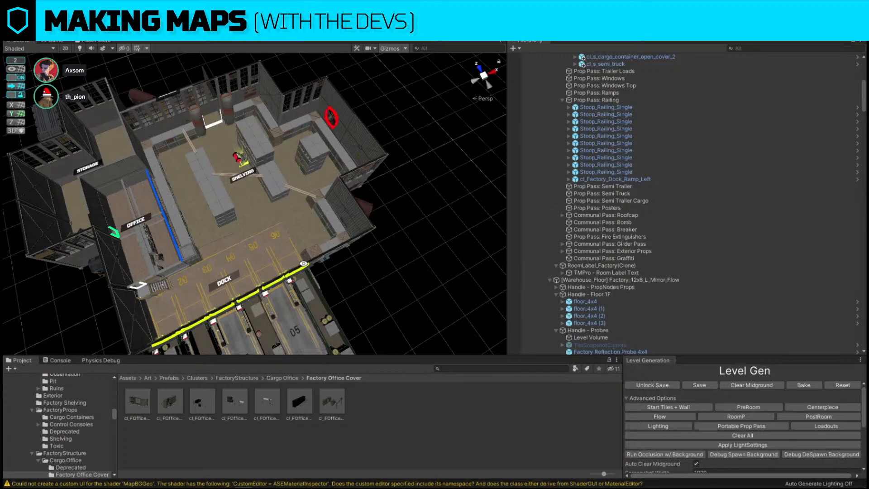
{"action": "key", "text": "w"}
{"action": "right_click_drag", "start_coordinate": [241, 257], "coordinate": [525, 216]}
{"action": "right_click_drag", "start_coordinate": [306, 213], "coordinate": [218, 180]}
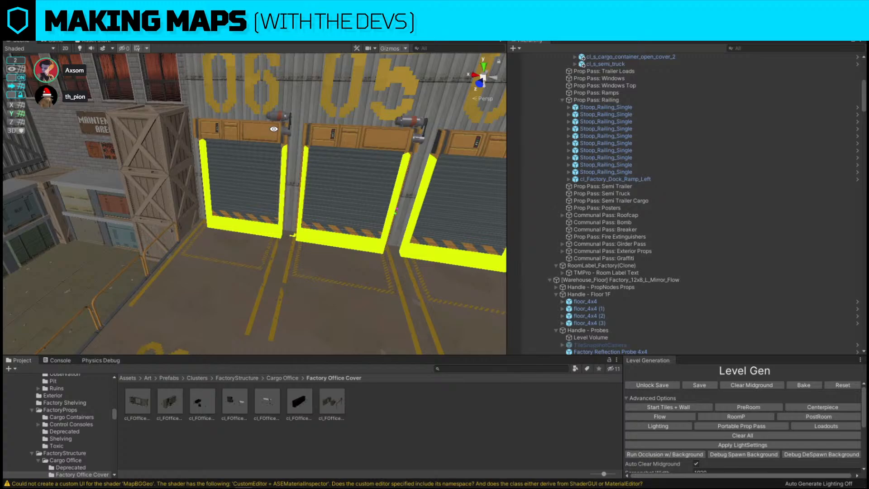
{"action": "left_click_drag", "start_coordinate": [396, 180], "coordinate": [119, 238], "text": "alt"}
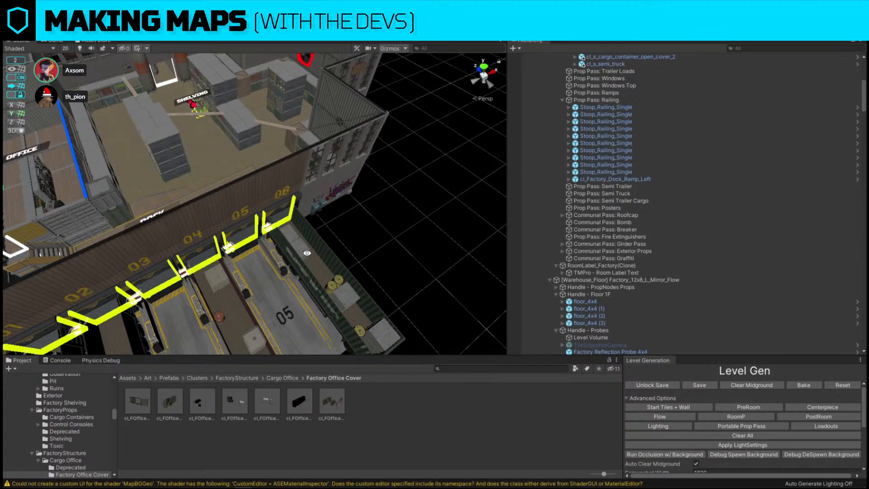
{"action": "mouse_move", "coordinate": [315, 242]}
{"action": "left_mouse_down", "text": "alt"}
{"action": "mouse_move", "coordinate": [203, 239]}
{"action": "mouse_move", "coordinate": [382, 246]}
{"action": "mouse_move", "coordinate": [267, 243]}
{"action": "mouse_move", "coordinate": [244, 225]}
{"action": "mouse_move", "coordinate": [344, 194]}
{"action": "mouse_move", "coordinate": [338, 174]}
{"action": "mouse_move", "coordinate": [246, 222]}
{"action": "mouse_move", "coordinate": [111, 250]}
{"action": "mouse_move", "coordinate": [237, 175]}
{"action": "mouse_move", "coordinate": [330, 182]}
{"action": "mouse_move", "coordinate": [323, 236]}
{"action": "left_mouse_up", "text": "alt"}
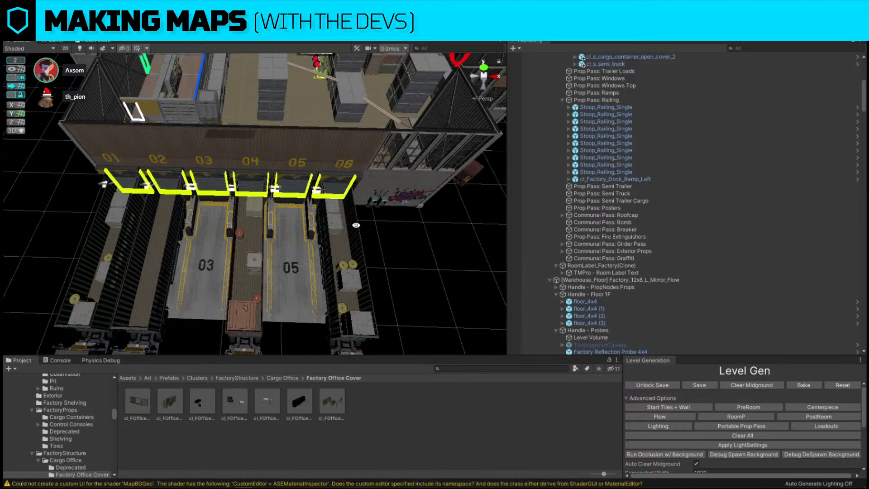
Try cl_s_cargo_container_open_empty in place of the bay 06 cargo container, and swap cl_s_cargo_container_open_cover_2 back in.
{"action": "left_click", "coordinate": [344, 247]}
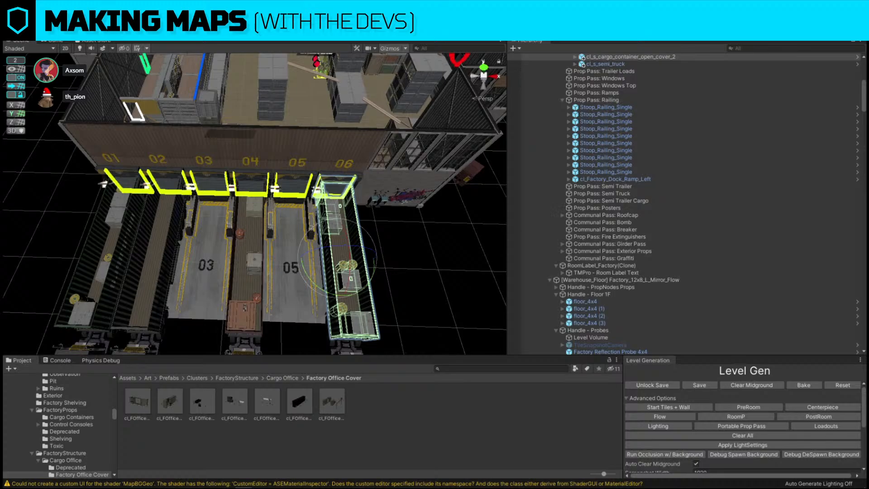
{"action": "left_click", "coordinate": [340, 241]}
{"action": "key", "text": "ctrl+shift+r"}
{"action": "left_click_drag", "start_coordinate": [235, 406], "coordinate": [179, 159]}
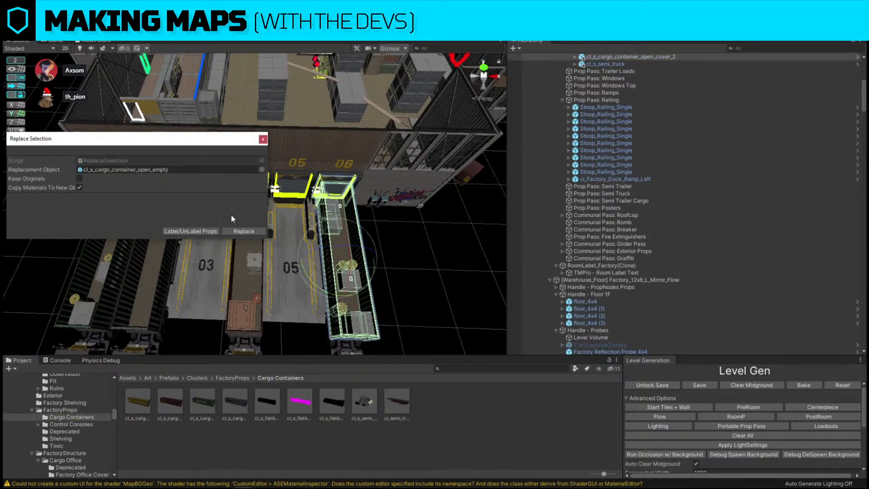
{"action": "left_click", "coordinate": [254, 231]}
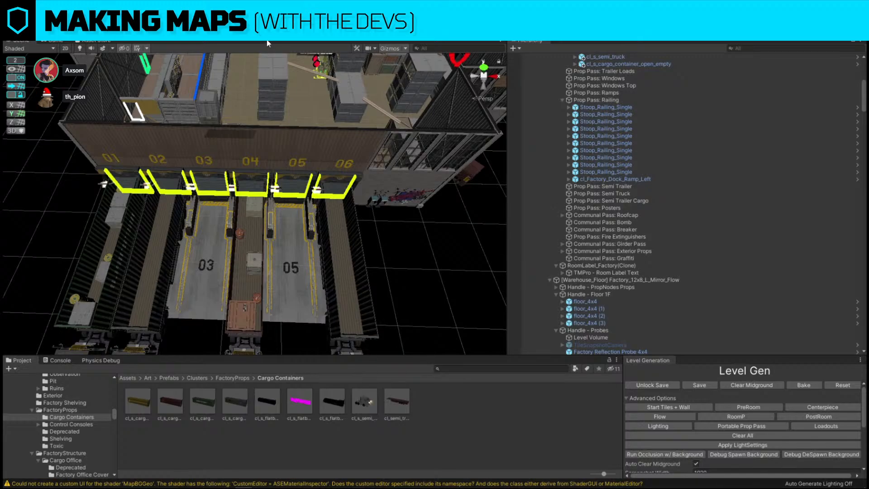
{"action": "left_click", "coordinate": [347, 261]}
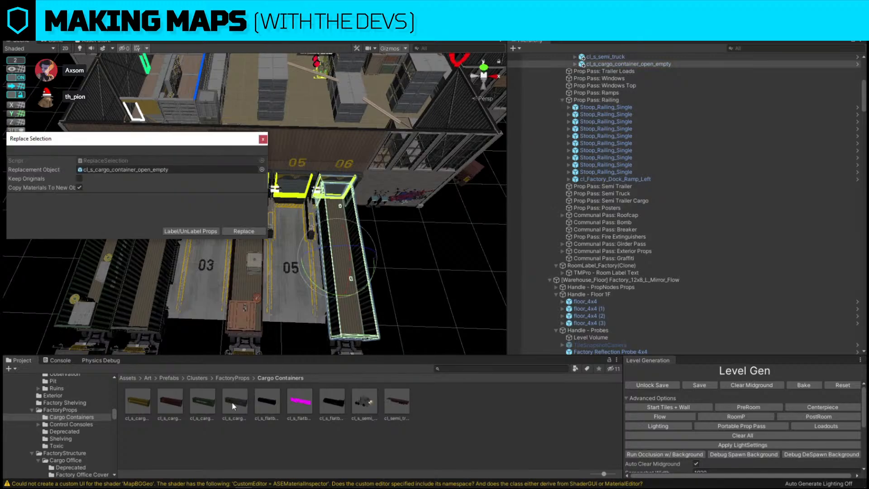
{"action": "left_click", "coordinate": [244, 231]}
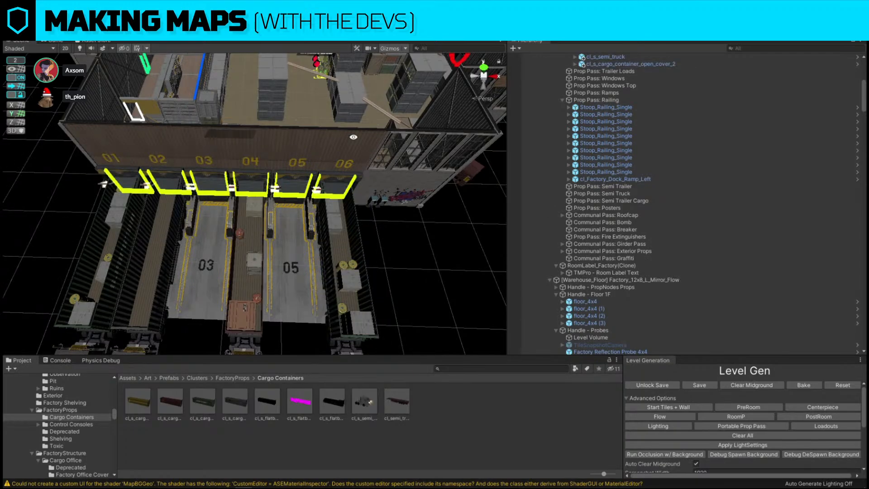
Move the semi trailer with its truck from dock bay 04 sideways to bay 03.
{"action": "key", "text": "s"}
{"action": "right_click_drag", "start_coordinate": [316, 226], "coordinate": [317, 201]}
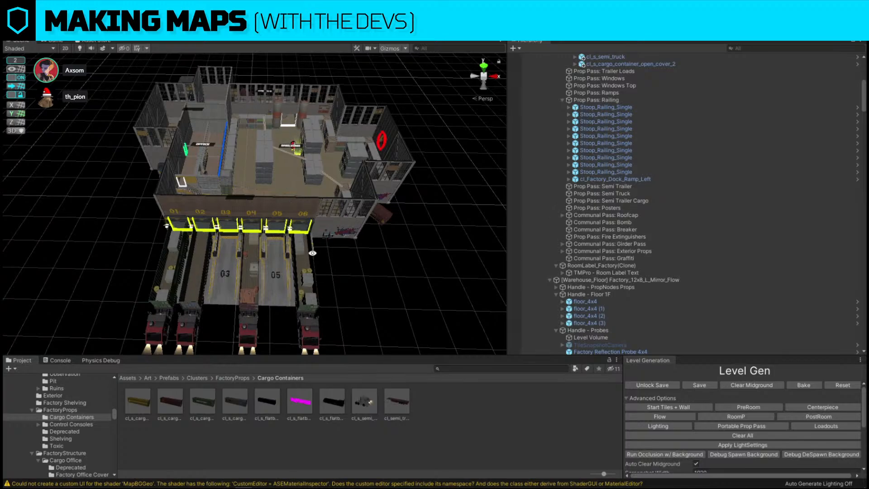
{"action": "scroll", "coordinate": [313, 262], "scroll_direction": "down", "scroll_amount": 6}
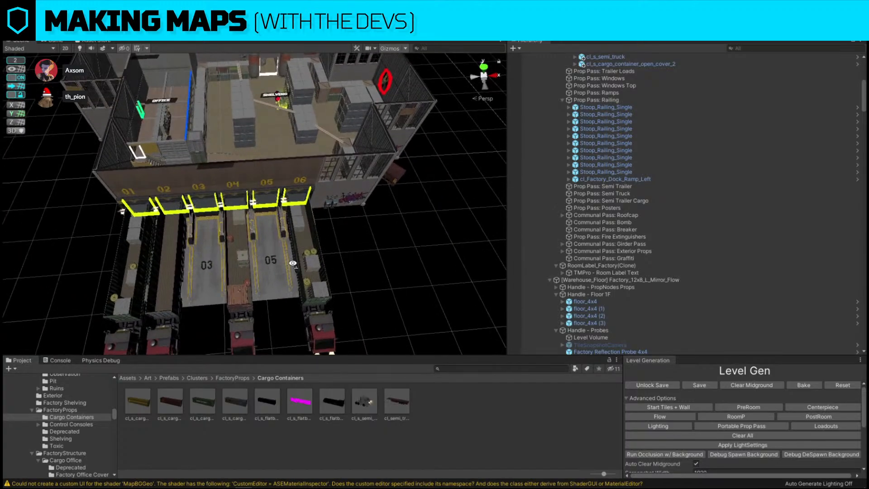
{"action": "key", "text": "w"}
{"action": "right_click_drag", "start_coordinate": [289, 277], "coordinate": [281, 251]}
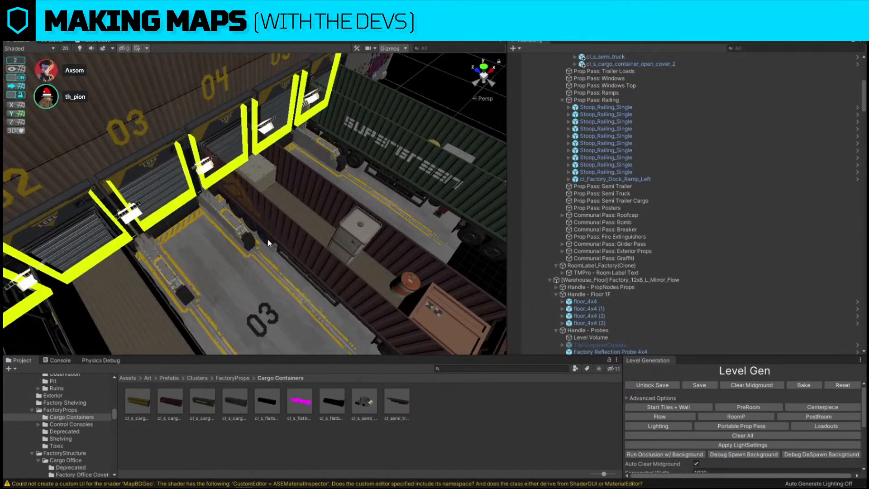
{"action": "left_click", "coordinate": [267, 241]}
{"action": "key", "text": "f"}
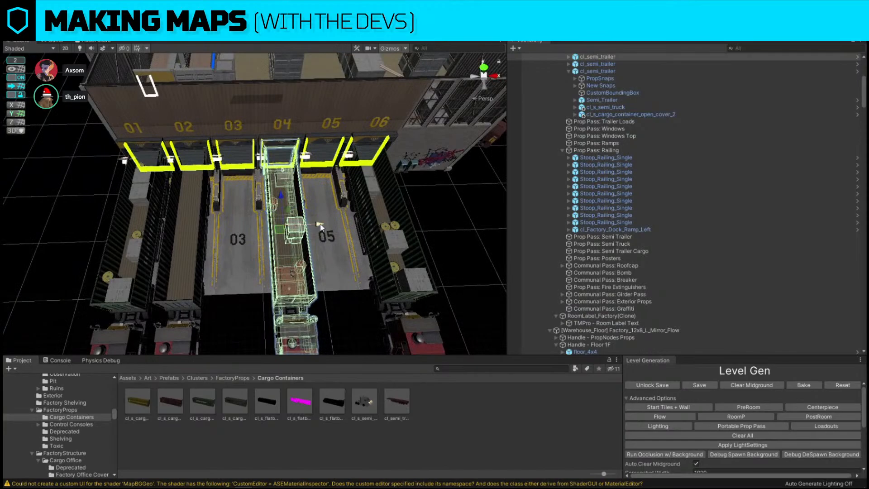
{"action": "left_click_drag", "start_coordinate": [320, 223], "coordinate": [272, 229]}
Replace the office's console divider with the cl_FOffice_Servers_Room prefab.
{"action": "right_click_drag", "start_coordinate": [272, 229], "coordinate": [316, 136]}
{"action": "left_click", "coordinate": [378, 199]}
{"action": "left_click", "coordinate": [237, 202]}
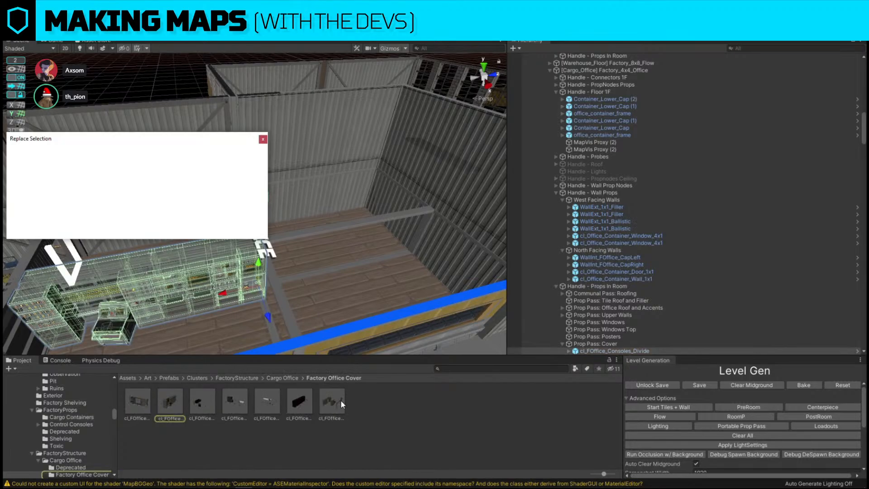
{"action": "left_click_drag", "start_coordinate": [183, 161], "coordinate": [180, 168]}
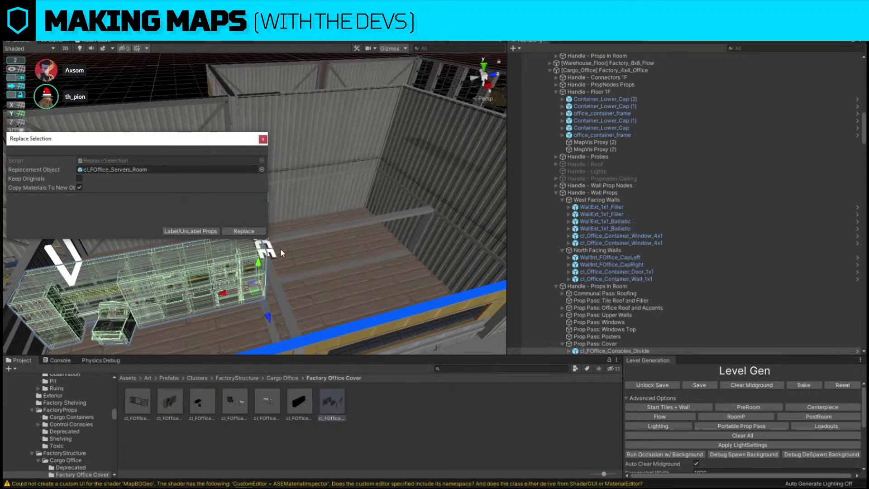
{"action": "left_click", "coordinate": [237, 230]}
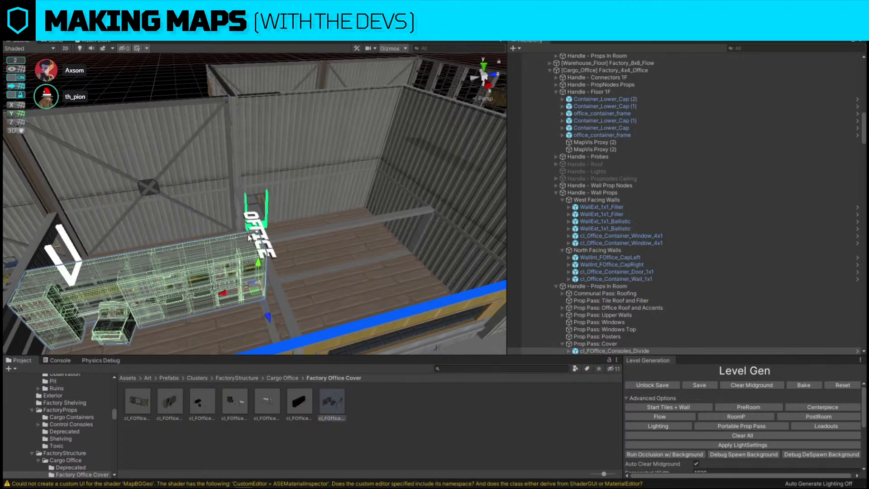
Rotate the office server room props a quarter turn and slide them along the office toward the storage end.
{"action": "right_click_drag", "start_coordinate": [338, 252], "coordinate": [284, 301]}
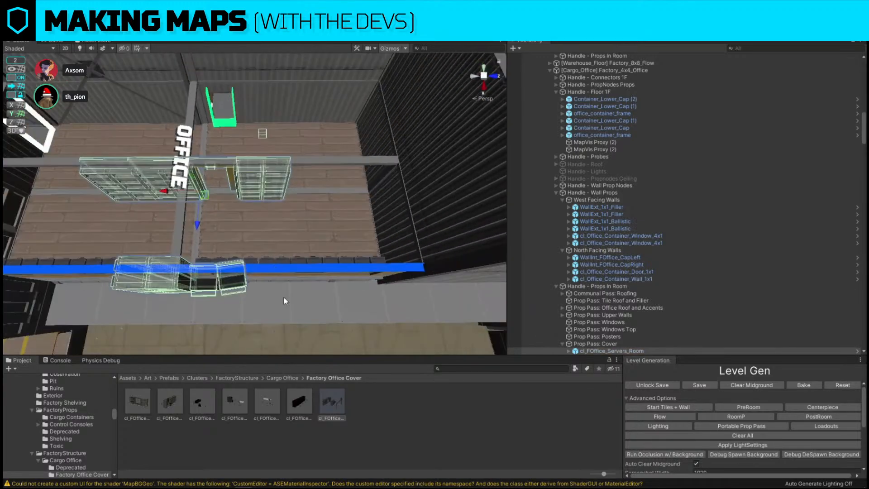
{"action": "left_click_drag", "start_coordinate": [229, 216], "coordinate": [328, 192]}
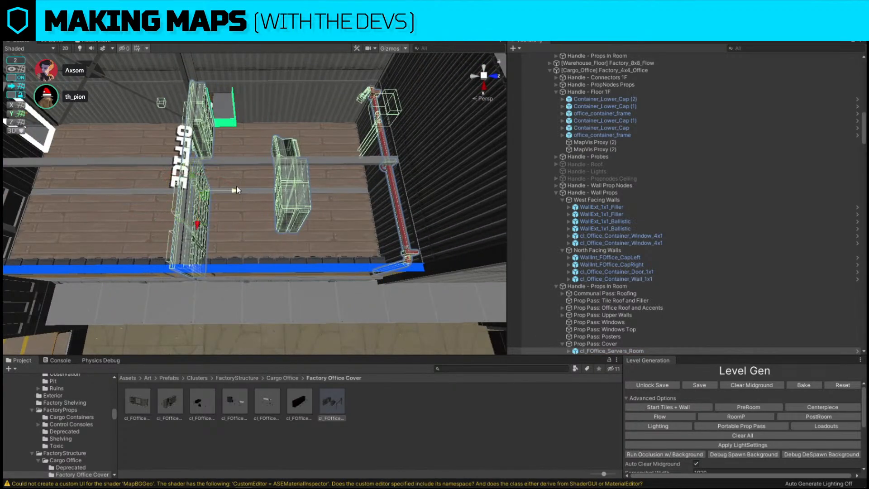
{"action": "left_click_drag", "start_coordinate": [236, 189], "coordinate": [254, 193]}
{"action": "right_click_drag", "start_coordinate": [244, 194], "coordinate": [210, 204]}
Move the Portable Spawned Props group out of DoorwayInt_Factory_1x2_2f_Green and rotate that doorway about its vertical axis.
{"action": "right_click_drag", "start_coordinate": [361, 283], "coordinate": [128, 196]}
{"action": "key", "text": "f"}
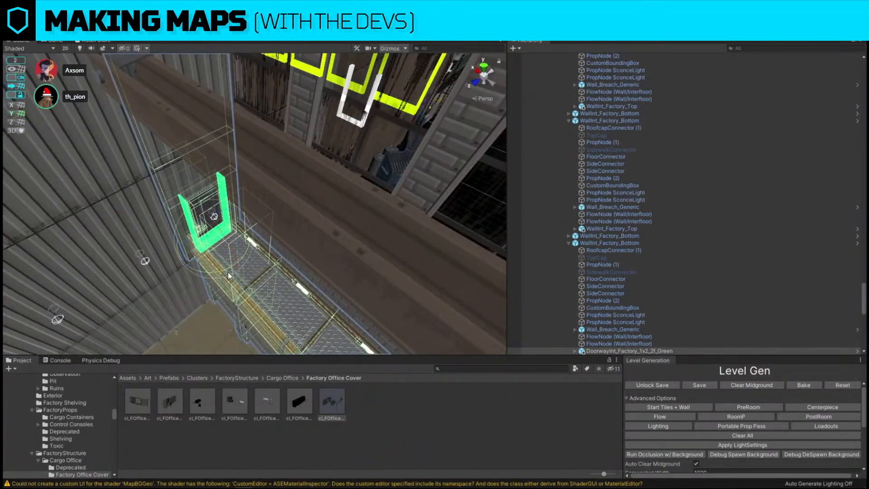
{"action": "left_click", "coordinate": [184, 179]}
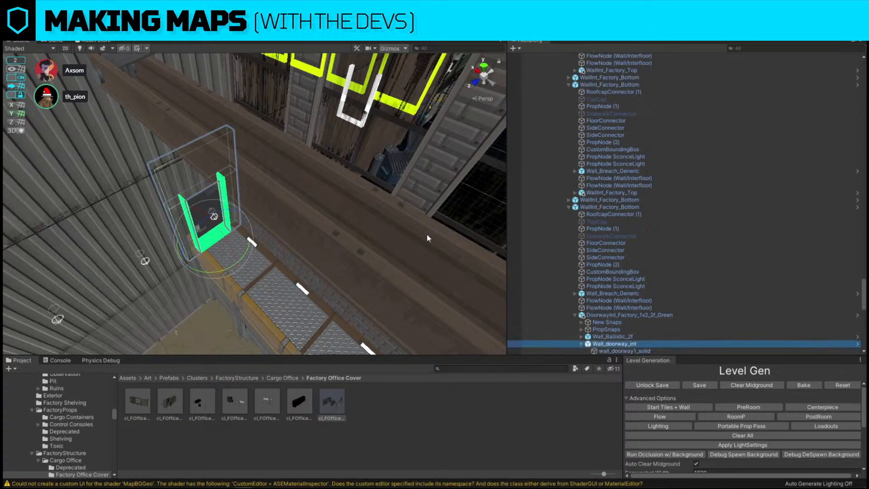
{"action": "left_click_drag", "start_coordinate": [427, 235], "coordinate": [265, 256], "text": "alt"}
{"action": "right_click_drag", "start_coordinate": [264, 257], "coordinate": [268, 180]}
{"action": "left_click", "coordinate": [268, 180]}
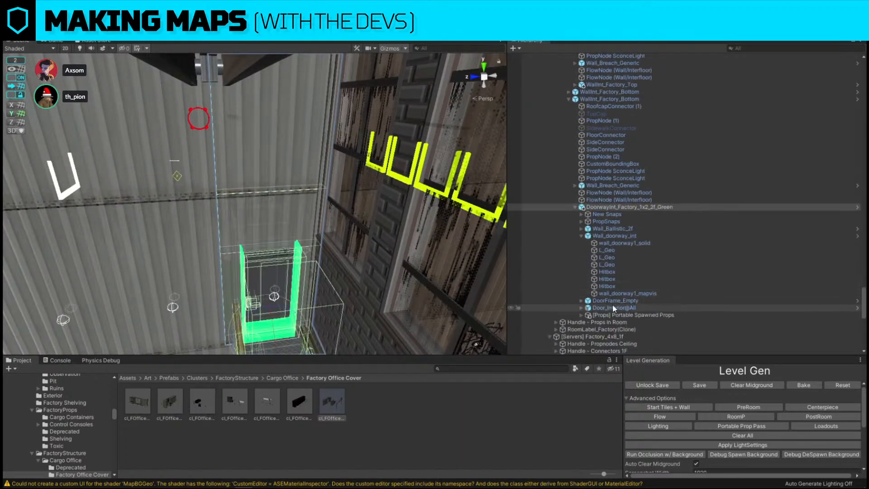
{"action": "left_click_drag", "start_coordinate": [616, 315], "coordinate": [594, 95]}
{"action": "double_click", "coordinate": [624, 216]}
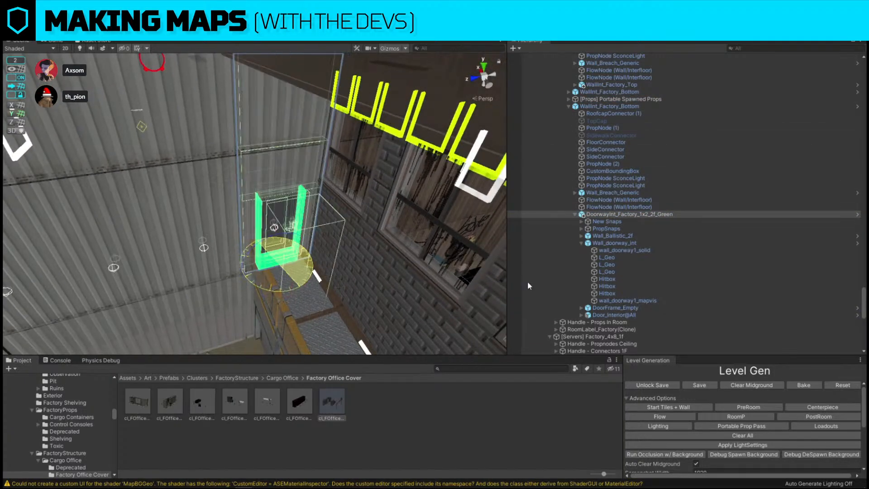
Check the server room props in the office and spawn the level's loadouts.
{"action": "right_click_drag", "start_coordinate": [300, 286], "coordinate": [292, 216]}
{"action": "left_click", "coordinate": [292, 215]}
{"action": "key", "text": "f"}
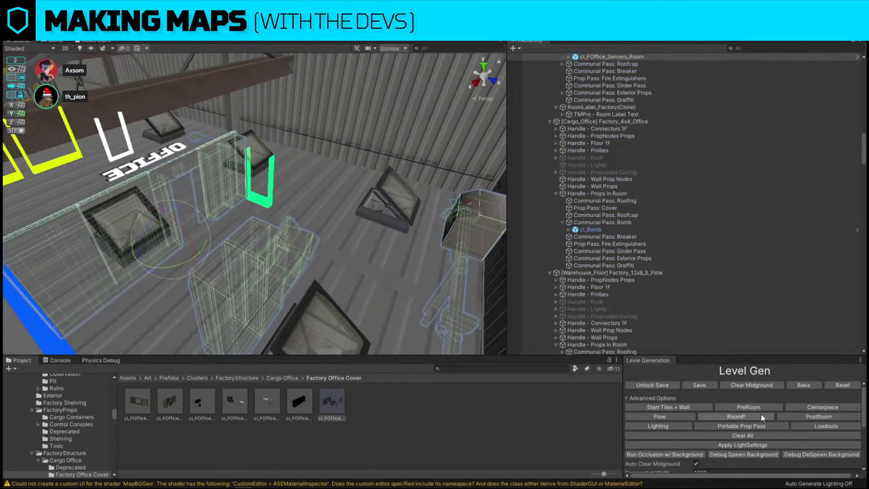
{"action": "left_click", "coordinate": [805, 425]}
{"action": "right_click_drag", "start_coordinate": [317, 213], "coordinate": [425, 224]}
Place a DoorwayExt_Green doorway in the graffiti-covered exterior wall near the attacker truck.
{"action": "left_click", "coordinate": [211, 232]}
{"action": "right_click_drag", "start_coordinate": [360, 218], "coordinate": [309, 208]}
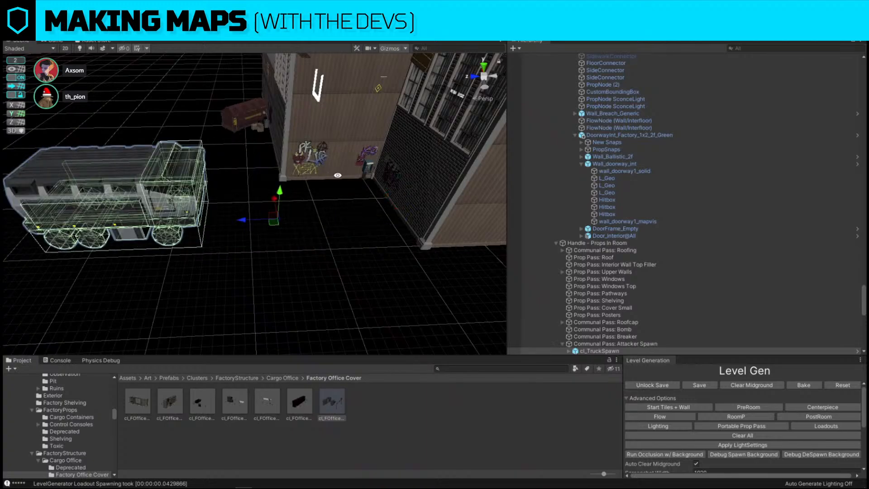
{"action": "left_click", "coordinate": [325, 170]}
{"action": "key", "text": "f"}
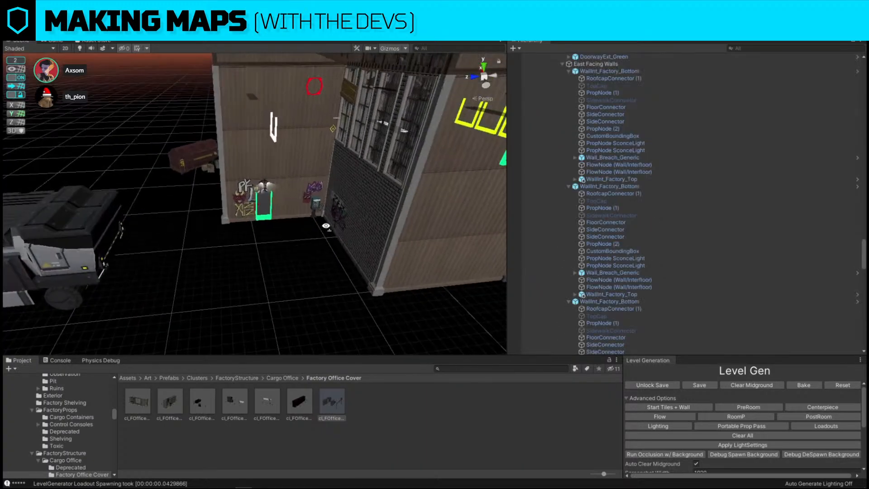
Clear the graffiti from the exterior wall and delete the extra DoorwayExt_Green nearest the wall's corner post.
{"action": "right_click_drag", "start_coordinate": [317, 209], "coordinate": [208, 145]}
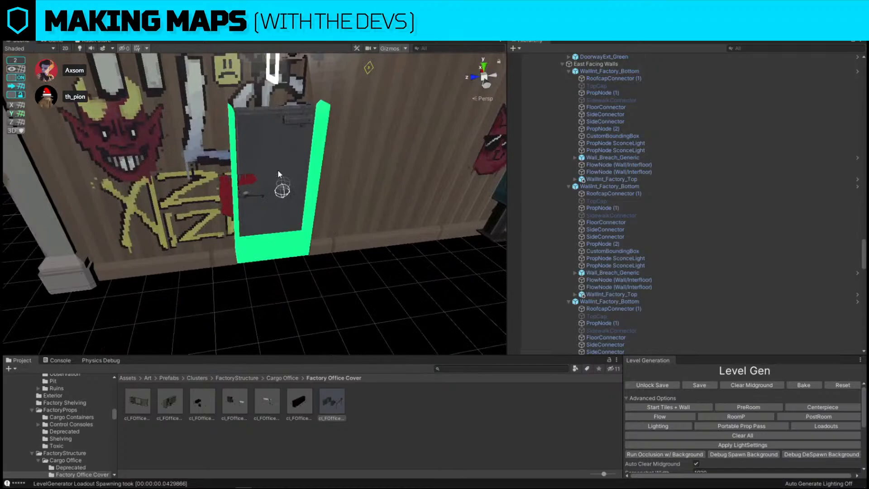
{"action": "right_click_drag", "start_coordinate": [264, 162], "coordinate": [265, 161]}
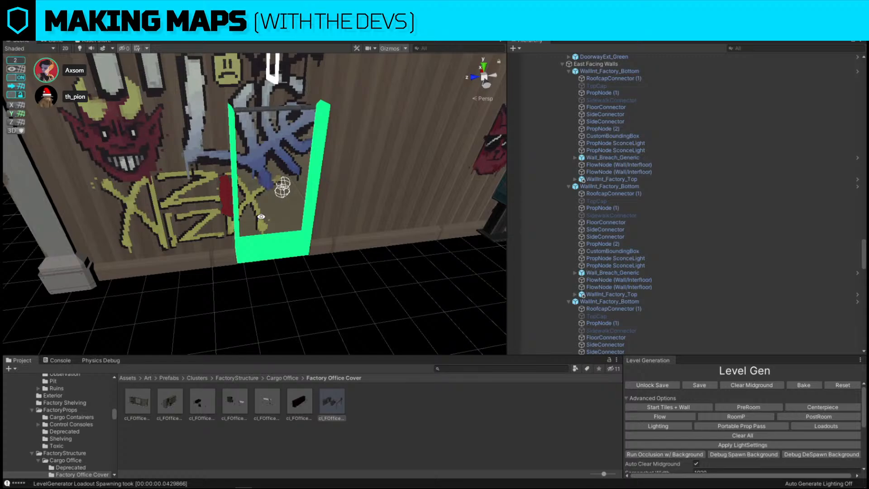
{"action": "left_click", "coordinate": [172, 257]}
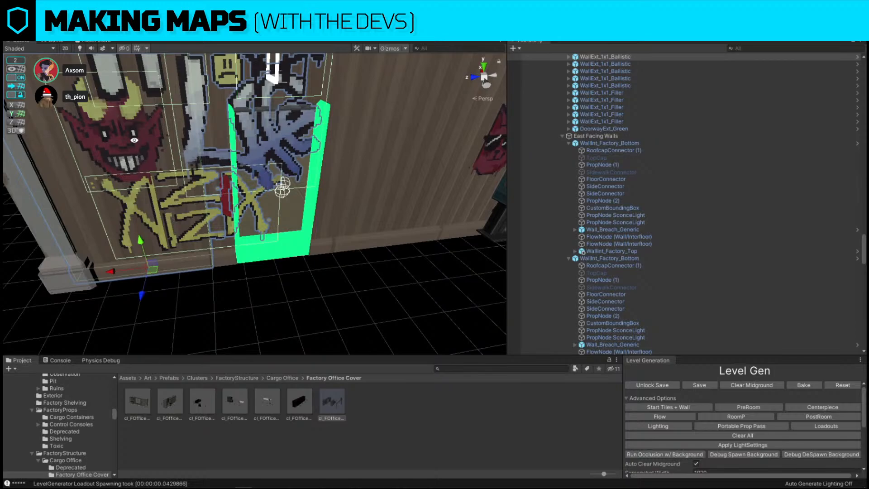
{"action": "key", "text": "Delete"}
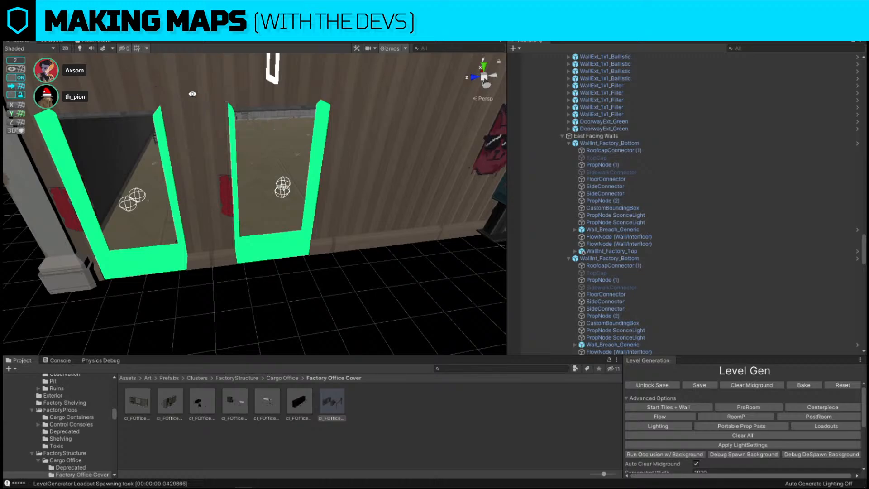
{"action": "left_click", "coordinate": [143, 86]}
{"action": "key", "text": "Delete"}
Duplicate the WallExt_1x1_Filler panel beside the doorway and slide the copy into the gap at the corner post.
{"action": "left_click", "coordinate": [357, 165]}
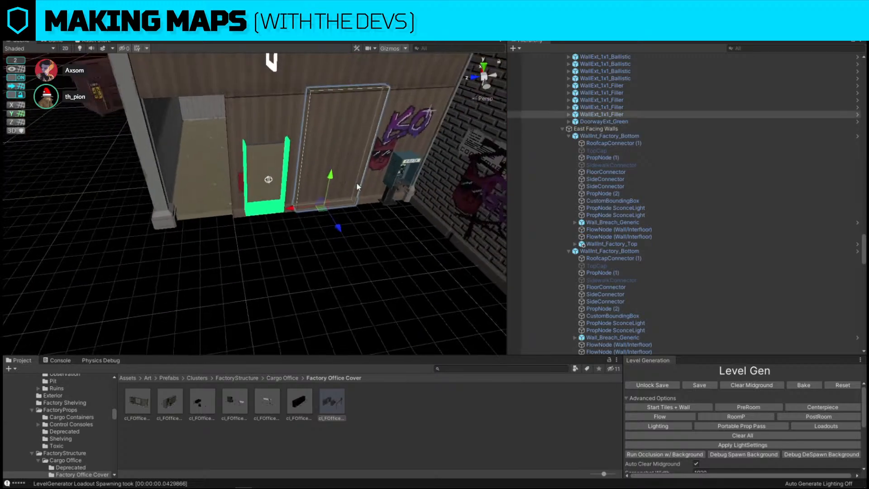
{"action": "key", "text": "ctrl+d"}
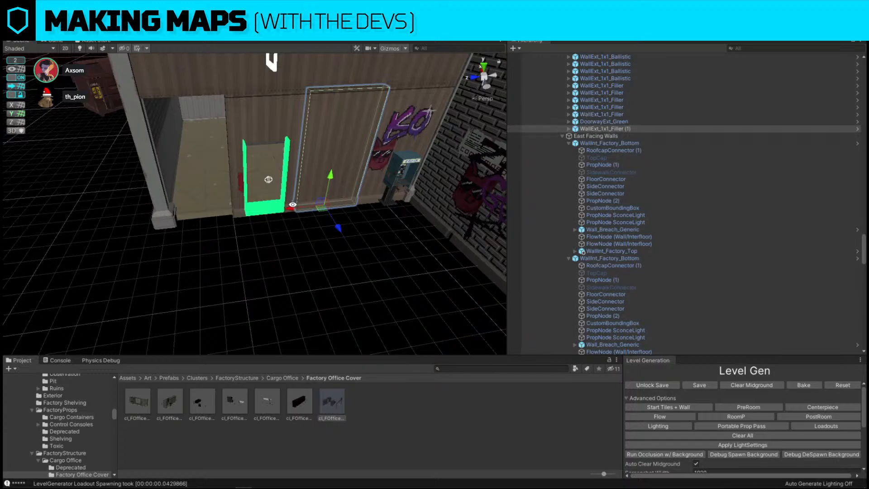
{"action": "left_click_drag", "start_coordinate": [293, 205], "coordinate": [163, 205]}
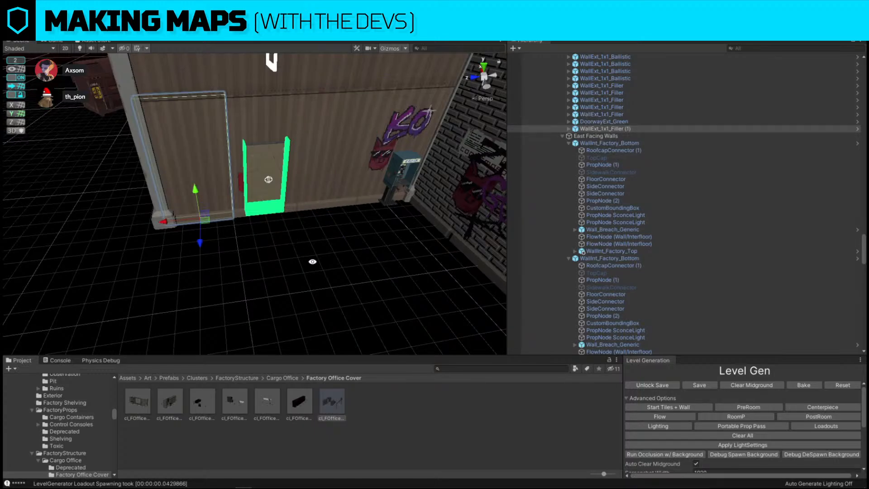
Examine the round fan opening above the catwalk and the sightlines through it into the shelved storage area.
{"action": "right_click_drag", "start_coordinate": [313, 262], "coordinate": [317, 206]}
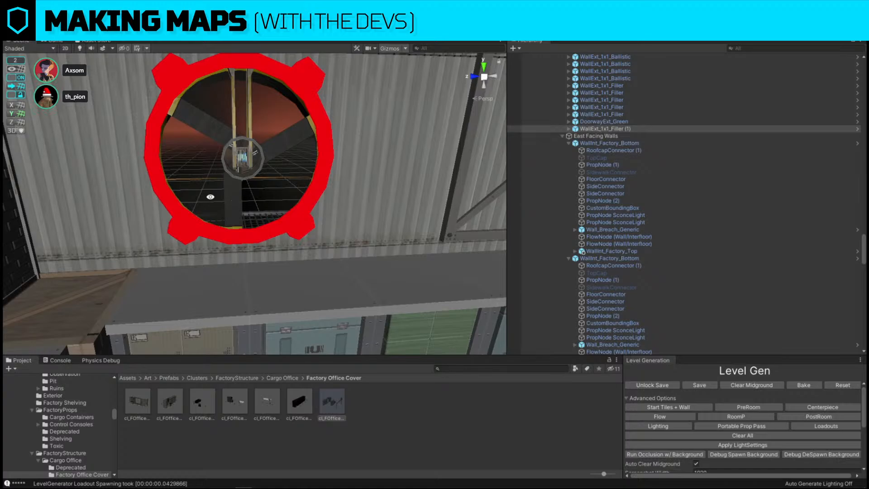
{"action": "right_click_drag", "start_coordinate": [196, 187], "coordinate": [482, 193]}
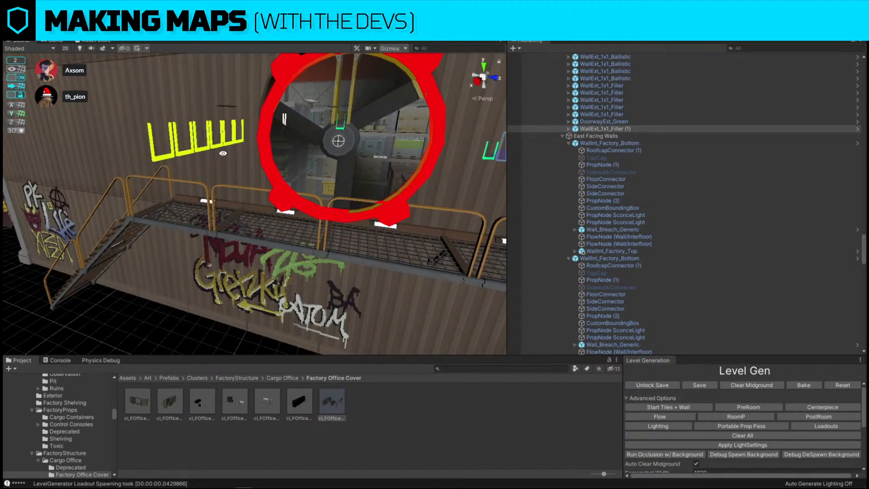
{"action": "right_click_drag", "start_coordinate": [223, 154], "coordinate": [372, 153]}
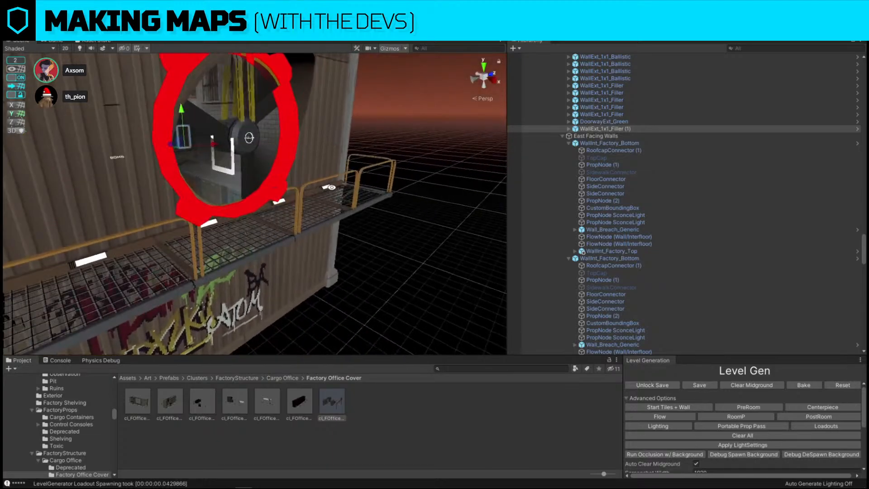
{"action": "left_click_drag", "start_coordinate": [396, 156], "coordinate": [308, 176], "text": "alt"}
{"action": "scroll", "coordinate": [344, 186], "scroll_direction": "up", "scroll_amount": 5}
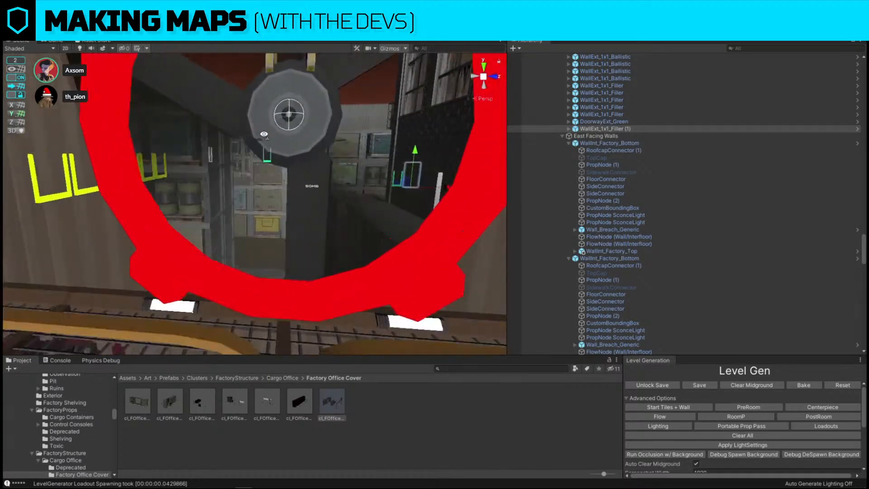
{"action": "left_click_drag", "start_coordinate": [399, 200], "coordinate": [366, 201], "text": "alt"}
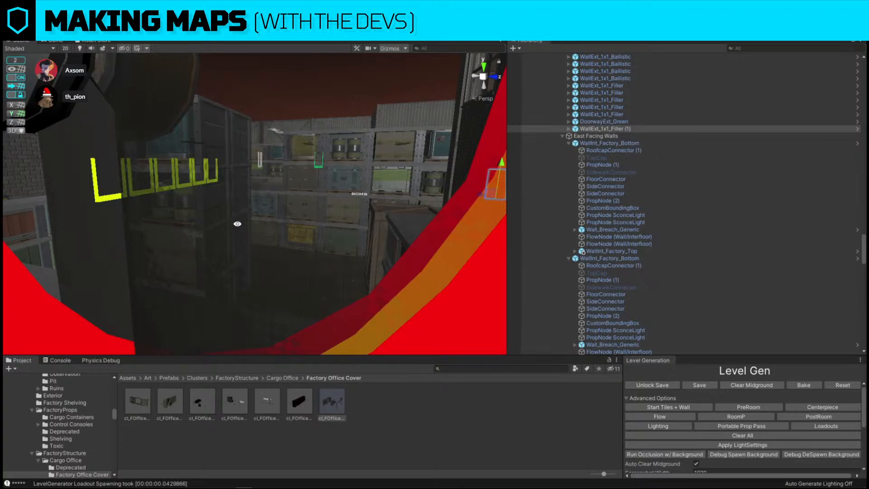
{"action": "left_click_drag", "start_coordinate": [238, 224], "coordinate": [273, 179], "text": "alt"}
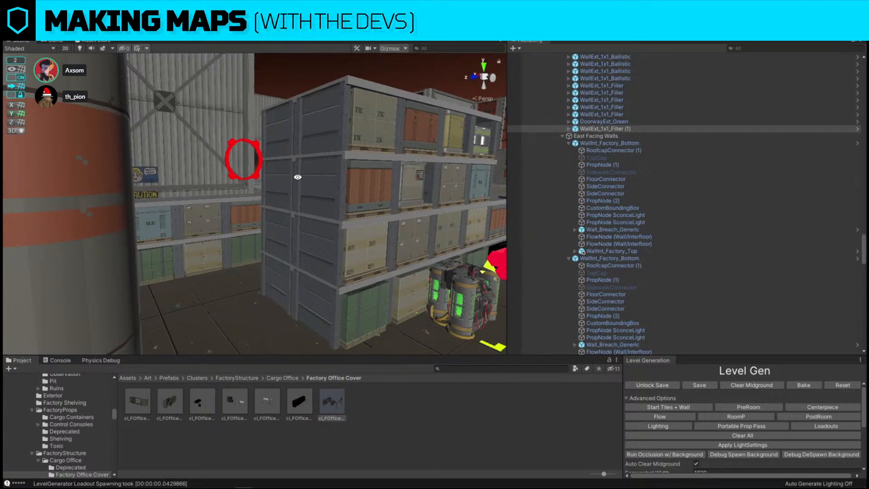
{"action": "right_click_drag", "start_coordinate": [297, 177], "coordinate": [354, 135], "text": "alt"}
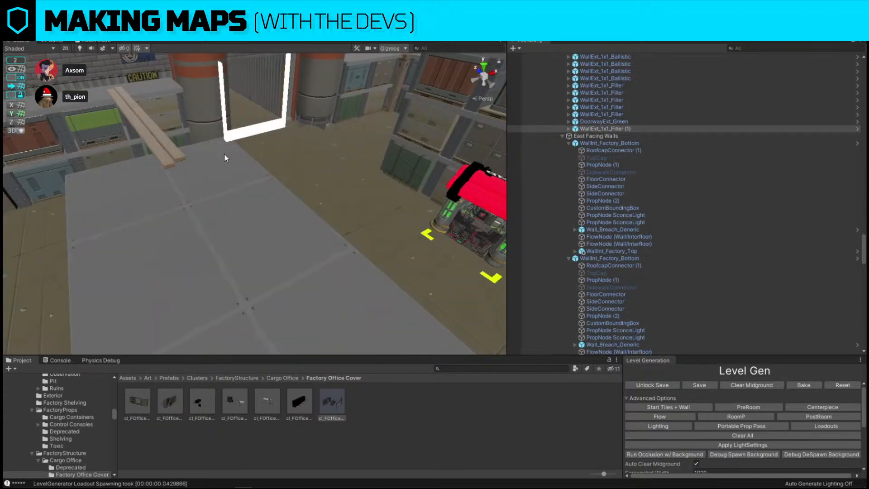
Turn off grid snapping and slide the wood plank bridge sideways along the top of the container shelf.
{"action": "right_click_drag", "start_coordinate": [224, 153], "coordinate": [184, 130]}
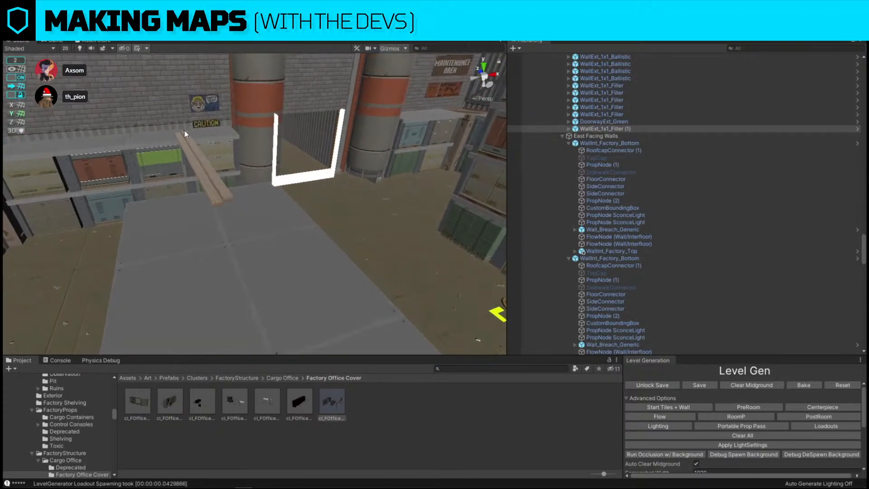
{"action": "left_click", "coordinate": [199, 159]}
{"action": "left_click_drag", "start_coordinate": [169, 156], "coordinate": [135, 161]}
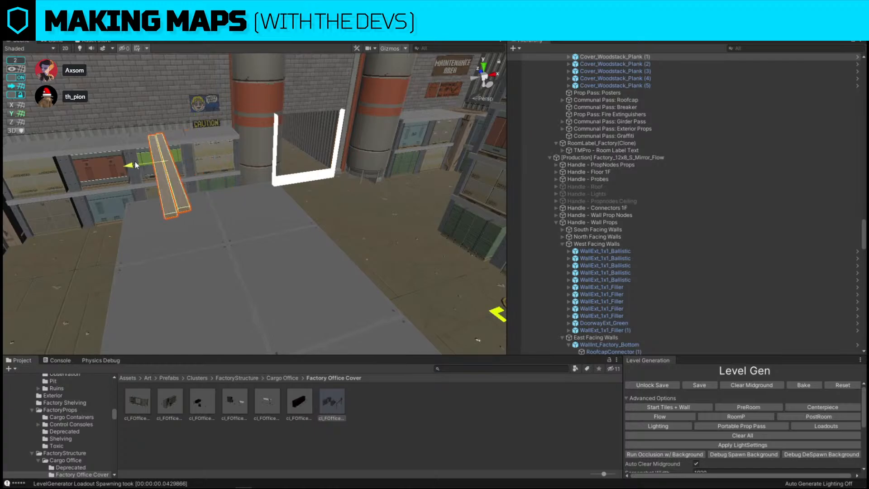
{"action": "key", "text": "ctrl+z"}
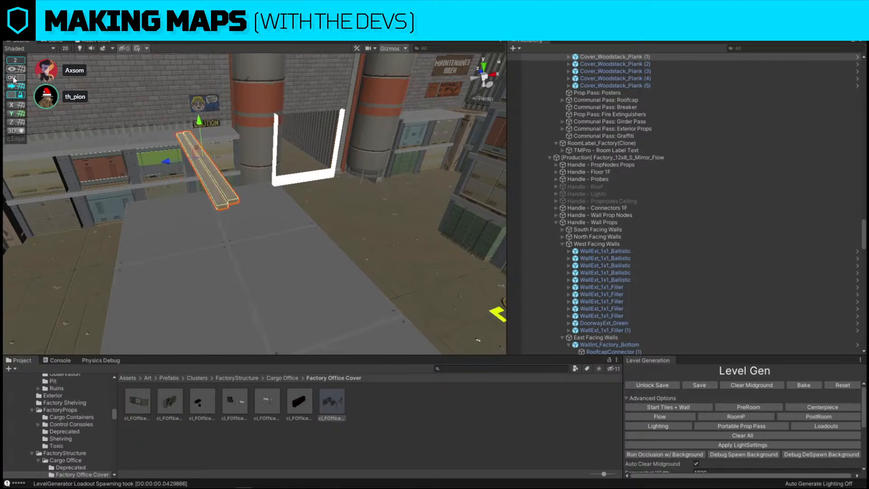
{"action": "left_click", "coordinate": [14, 78]}
{"action": "left_click_drag", "start_coordinate": [170, 150], "coordinate": [542, 163]}
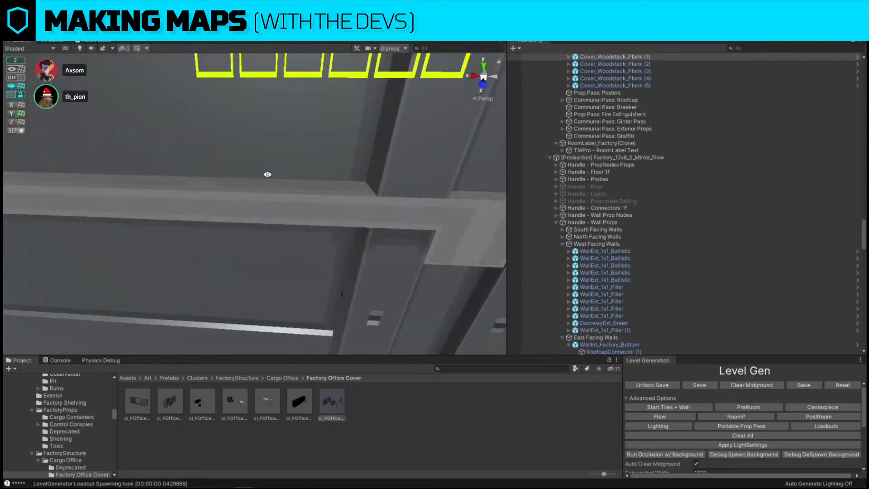
Duplicate the tall_box_stack_atlas_01 (3) crate stack at the end of the catwalk shelving and lift the copy onto the shelf top.
{"action": "scroll", "coordinate": [254, 175], "scroll_direction": "down", "scroll_amount": 5}
{"action": "left_click_drag", "start_coordinate": [254, 175], "coordinate": [277, 229], "text": "alt"}
{"action": "left_click", "coordinate": [271, 229]}
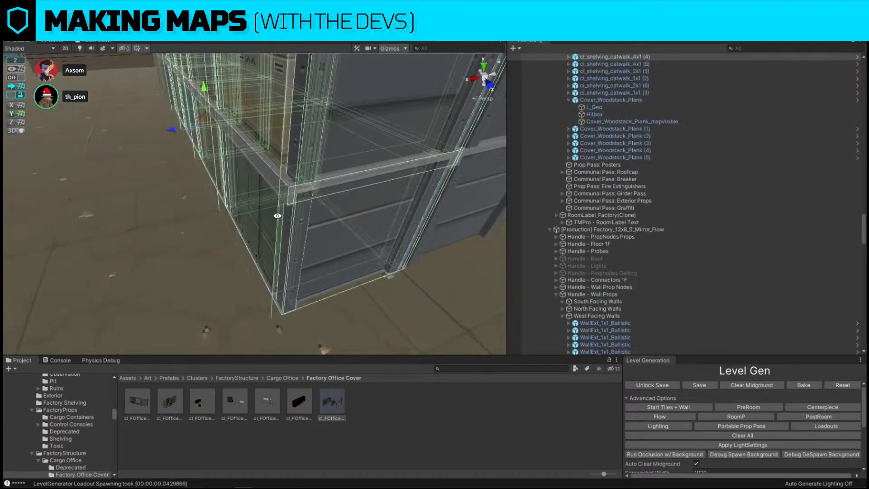
{"action": "left_click", "coordinate": [304, 195]}
{"action": "left_click_drag", "start_coordinate": [304, 196], "coordinate": [183, 188], "text": "alt"}
{"action": "scroll", "coordinate": [183, 189], "scroll_direction": "down", "scroll_amount": 5}
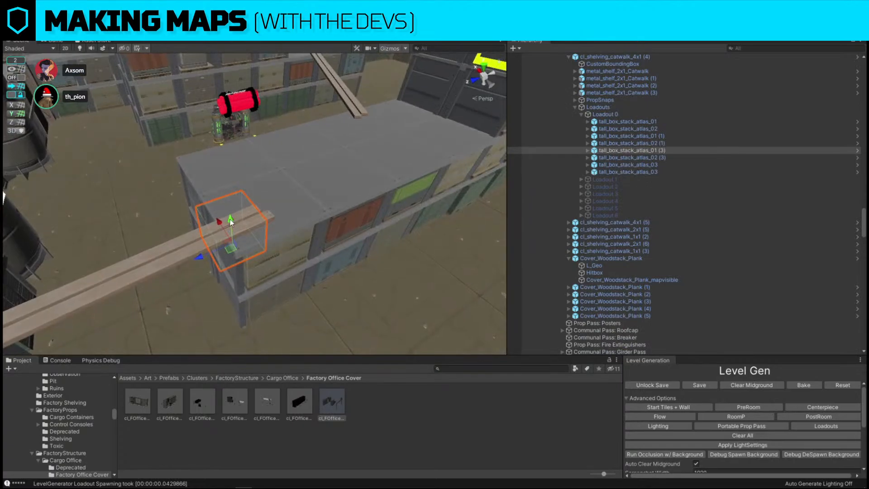
{"action": "key", "text": "ctrl+d"}
{"action": "left_click_drag", "start_coordinate": [230, 219], "coordinate": [235, 156]}
Rotate the copied crate stack slightly and position it beside the wood planks at the end of the shelf top.
{"action": "right_click_drag", "start_coordinate": [236, 157], "coordinate": [297, 176]}
{"action": "left_click_drag", "start_coordinate": [297, 177], "coordinate": [295, 174]}
{"action": "right_click_drag", "start_coordinate": [314, 164], "coordinate": [145, 260]}
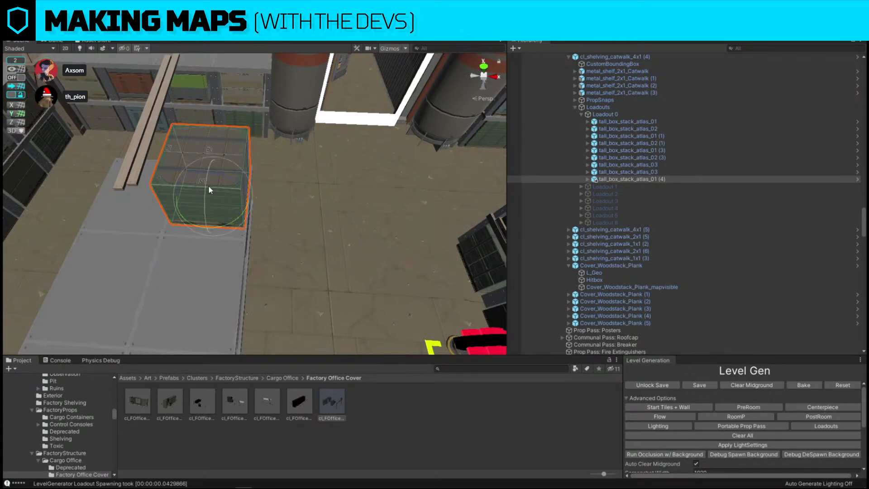
{"action": "left_click_drag", "start_coordinate": [208, 186], "coordinate": [213, 203]}
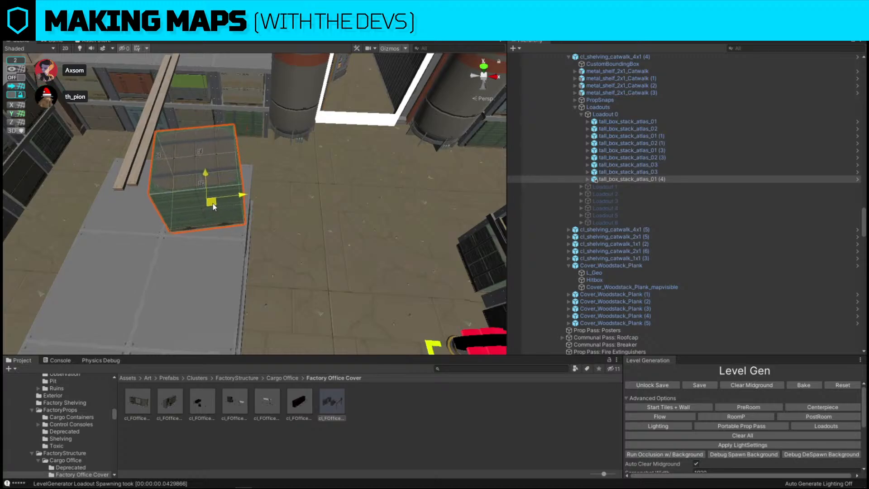
Move the DoorwayExt_Green from the west-facing wall to the north-facing brick wall, replacing a WallExt_Factory_Brick_Filler panel.
{"action": "key", "text": "a"}
{"action": "right_click_drag", "start_coordinate": [213, 203], "coordinate": [266, 198]}
{"action": "key", "text": "s"}
{"action": "key", "text": "w"}
{"action": "key", "text": "s"}
{"action": "key", "text": "w"}
{"action": "left_click", "coordinate": [259, 215]}
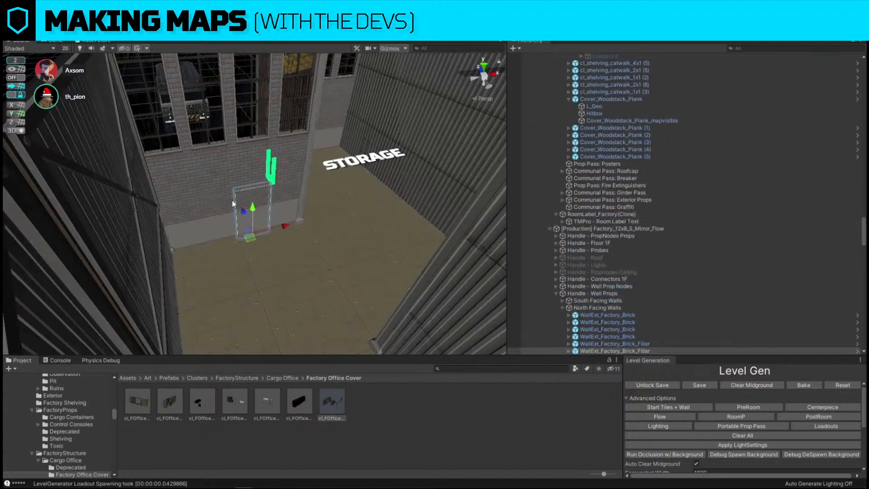
{"action": "key", "text": "w"}
{"action": "mouse_move", "coordinate": [275, 194]}
{"action": "right_mouse_down"}
{"action": "mouse_move", "coordinate": [353, 179]}
{"action": "mouse_move", "coordinate": [265, 180]}
{"action": "right_mouse_up"}
{"action": "left_click", "coordinate": [265, 185]}
{"action": "key", "text": "Delete"}
Turn grid snapping back on and fill the old doorway gap in the west-facing wall with a duplicated WallExt_1x1_Filler panel.
{"action": "left_click", "coordinate": [203, 181]}
{"action": "left_click", "coordinate": [21, 83]}
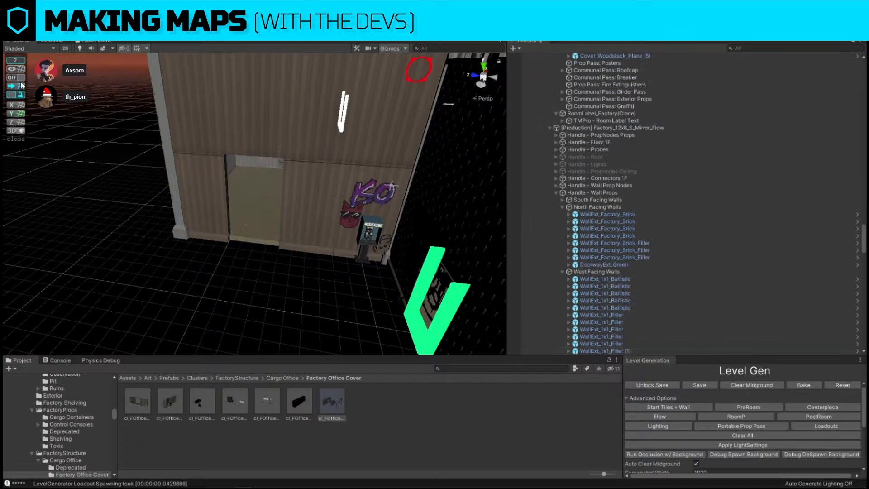
{"action": "left_click", "coordinate": [19, 78]}
{"action": "left_click", "coordinate": [211, 181]}
{"action": "key", "text": "ctrl+d"}
{"action": "left_click_drag", "start_coordinate": [170, 233], "coordinate": [229, 240]}
{"action": "left_click", "coordinate": [247, 265]}
Try rotating cl_Control_Console_T a quarter turn and moving it to the far end of the servers room.
{"action": "right_click_drag", "start_coordinate": [281, 246], "coordinate": [305, 211]}
{"action": "key", "text": "w"}
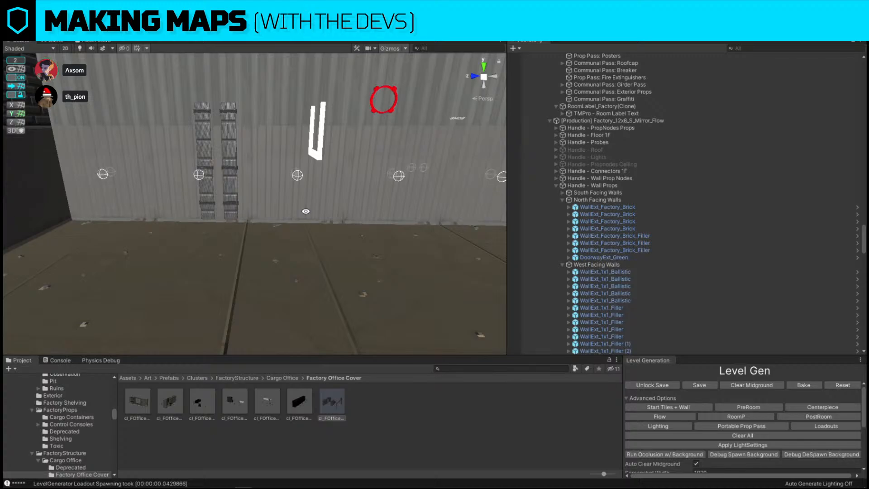
{"action": "left_click_drag", "start_coordinate": [302, 208], "coordinate": [205, 215], "text": "alt"}
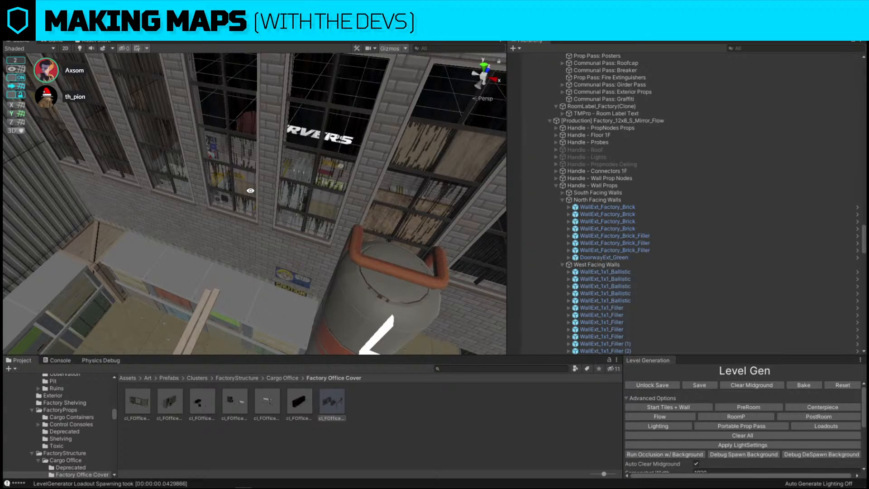
{"action": "right_click_drag", "start_coordinate": [250, 191], "coordinate": [266, 177]}
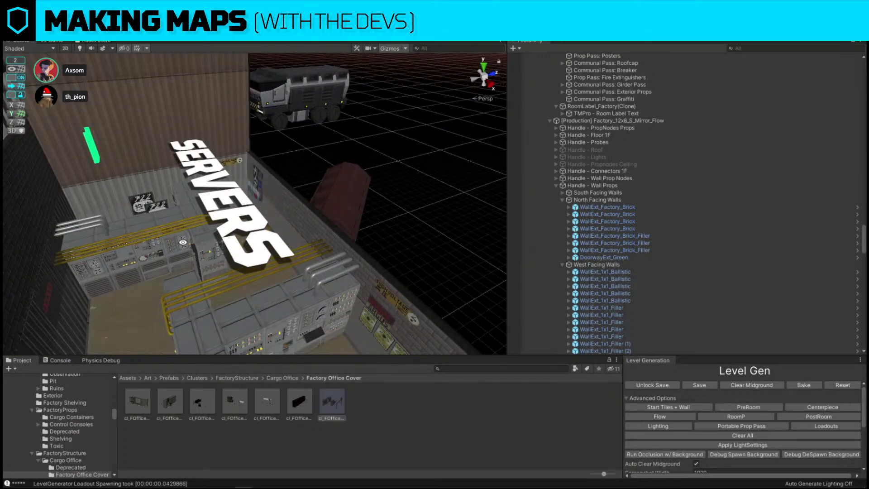
{"action": "left_click", "coordinate": [177, 227]}
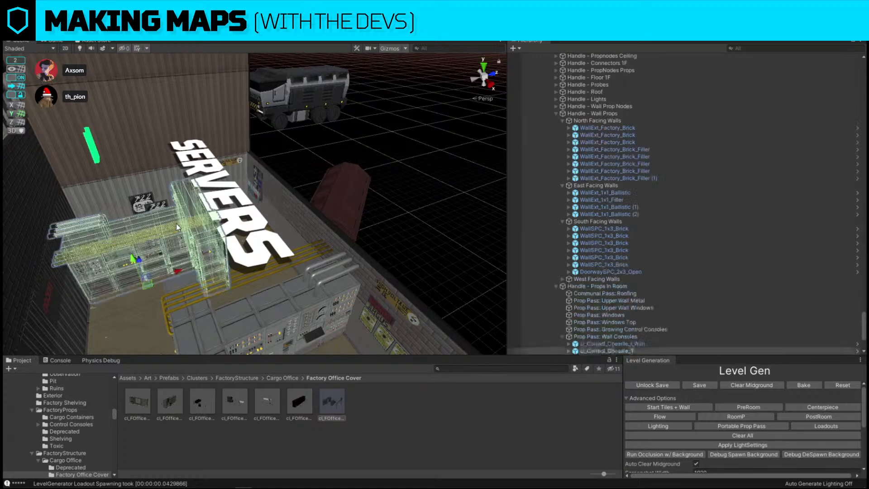
{"action": "right_click_drag", "start_coordinate": [176, 226], "coordinate": [393, 205]}
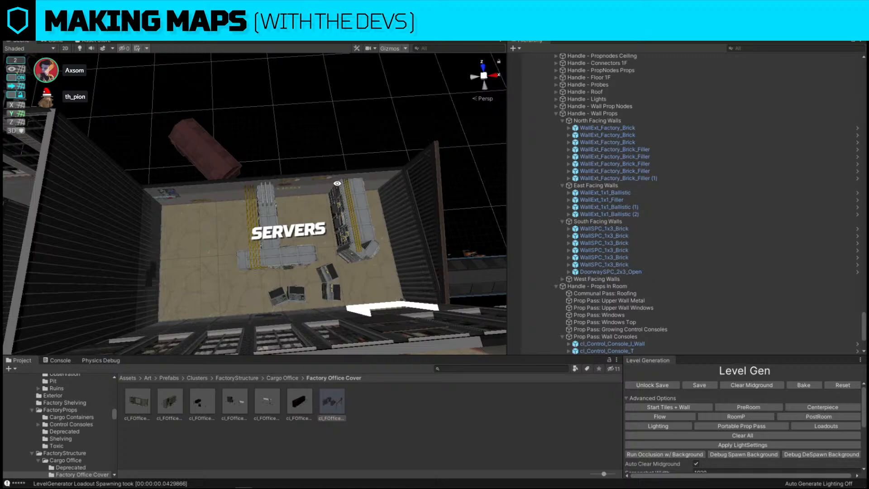
{"action": "left_click", "coordinate": [292, 250]}
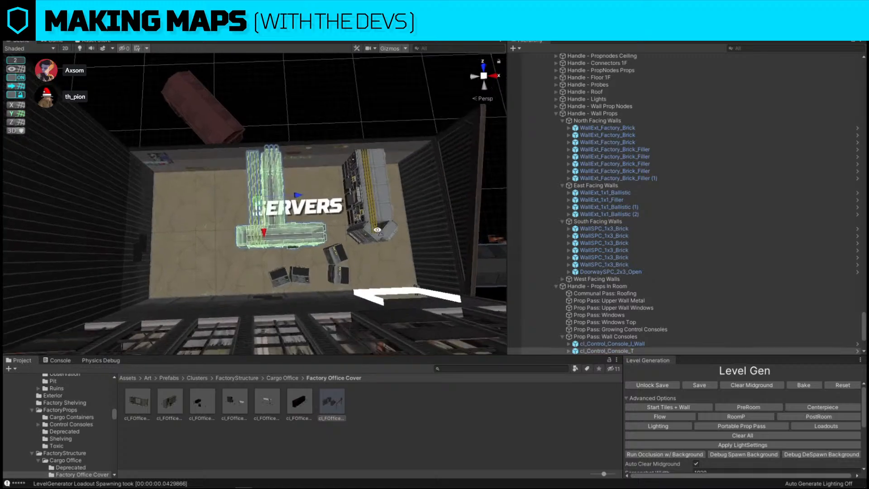
{"action": "scroll", "coordinate": [294, 238], "scroll_direction": "up", "scroll_amount": 2}
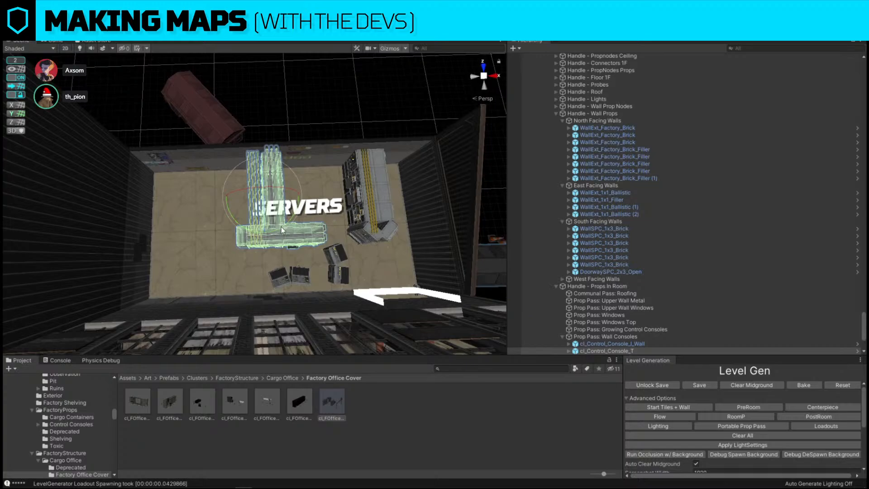
{"action": "left_click_drag", "start_coordinate": [279, 228], "coordinate": [395, 223]}
{"action": "key", "text": "w"}
{"action": "left_click_drag", "start_coordinate": [256, 208], "coordinate": [173, 254]}
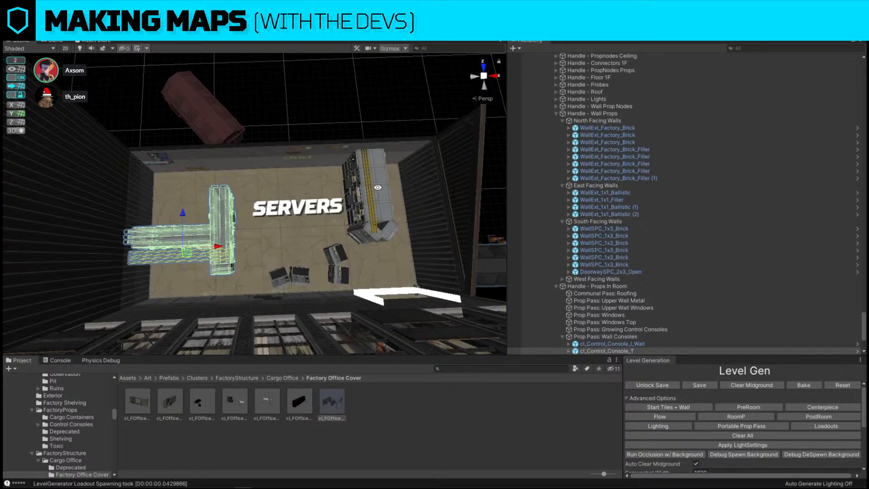
Delete cl_Control_Console_T from the servers room and move the remaining wall console to the opposite end, turned to face the room.
{"action": "key", "text": "Delete"}
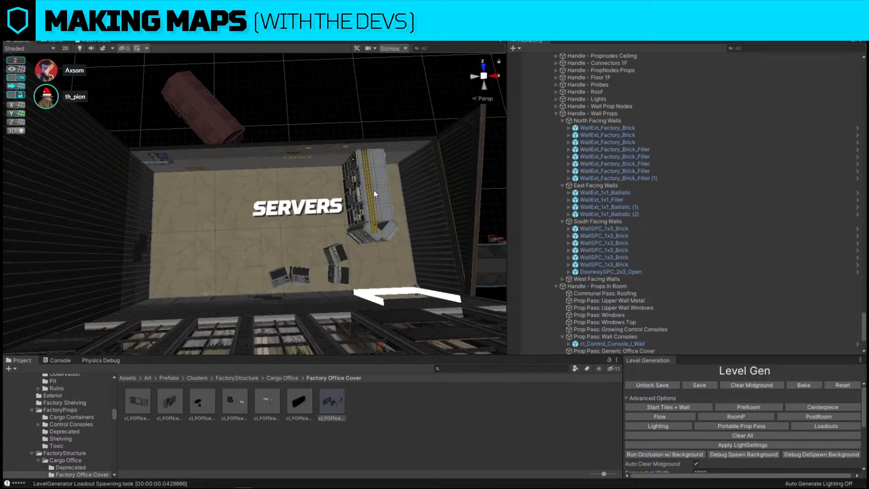
{"action": "left_click", "coordinate": [374, 194]}
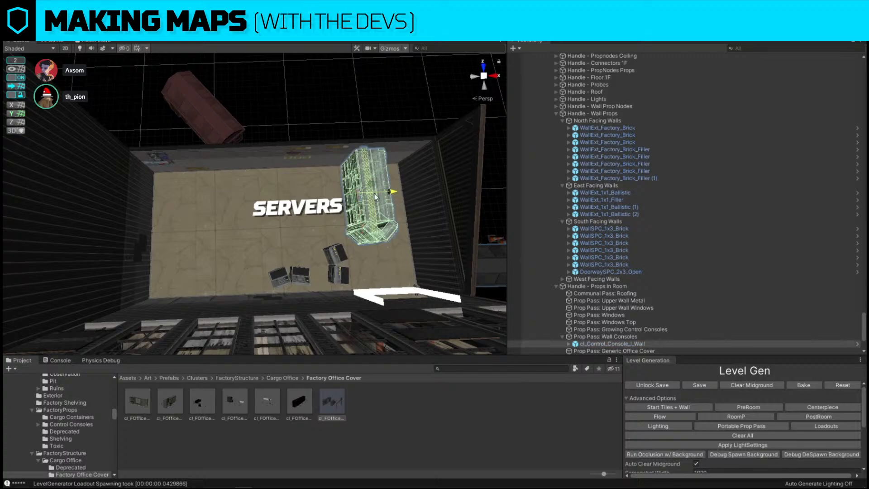
{"action": "left_click_drag", "start_coordinate": [374, 194], "coordinate": [249, 192]}
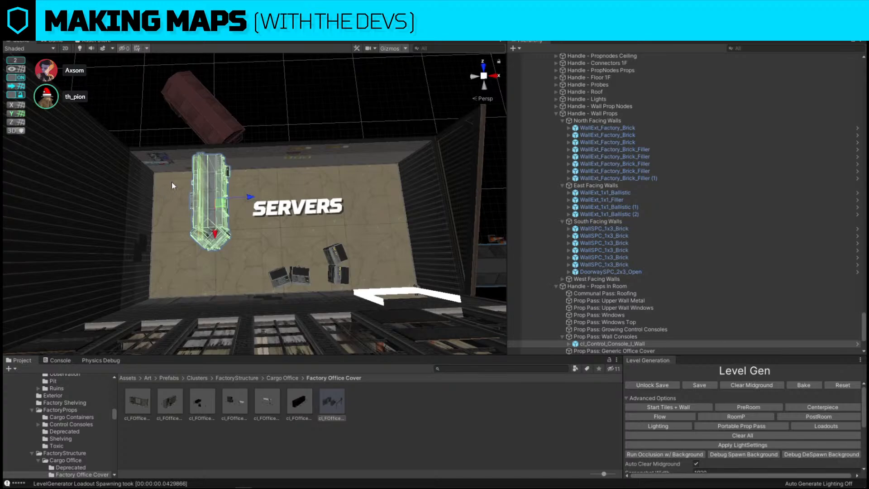
Open the west-facing wall of the servers room by replacing a WallSPC_1x3_Metal panel with a DoorwayInt_3x2 doorway.
{"action": "left_click", "coordinate": [144, 183]}
{"action": "left_click_drag", "start_coordinate": [290, 254], "coordinate": [159, 181], "text": "alt"}
{"action": "key", "text": "Delete"}
{"action": "left_click", "coordinate": [159, 179]}
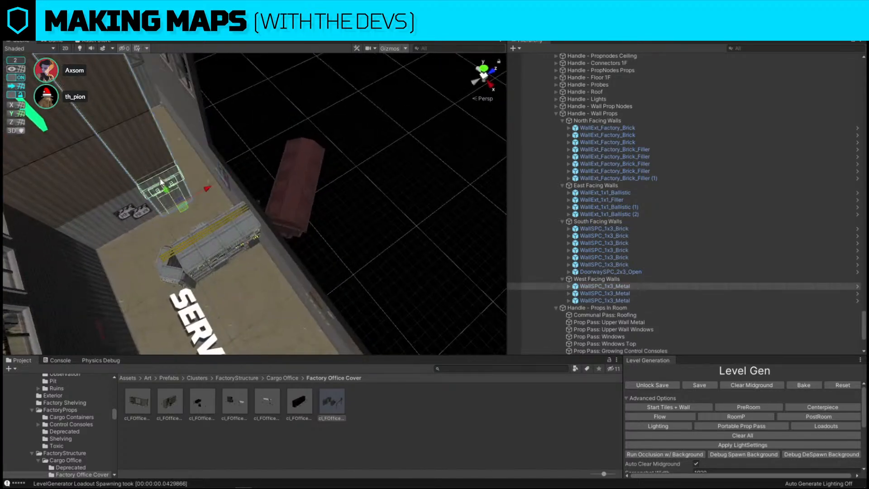
{"action": "key", "text": "Delete"}
Apply the brown corrugated wall material to the grey interior panels beside and above the new servers room doorway.
{"action": "left_click", "coordinate": [84, 153]}
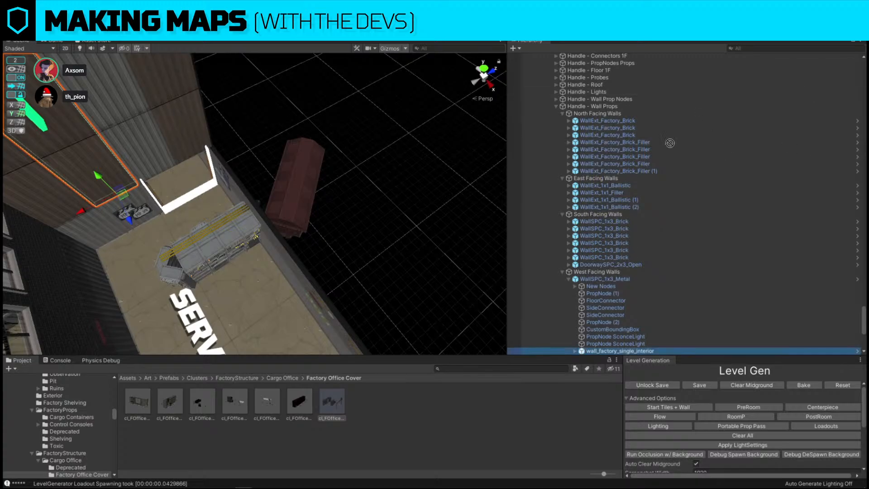
{"action": "right_click_drag", "start_coordinate": [445, 183], "coordinate": [306, 169]}
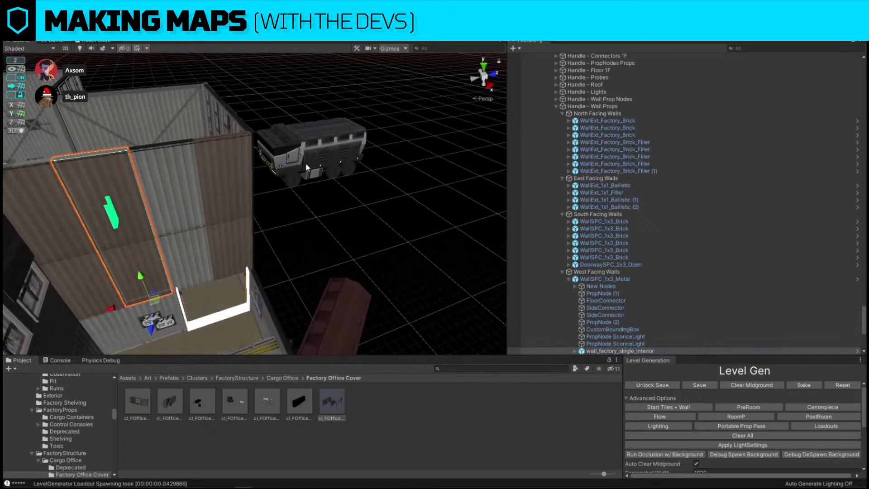
{"action": "right_click_drag", "start_coordinate": [379, 199], "coordinate": [374, 192]}
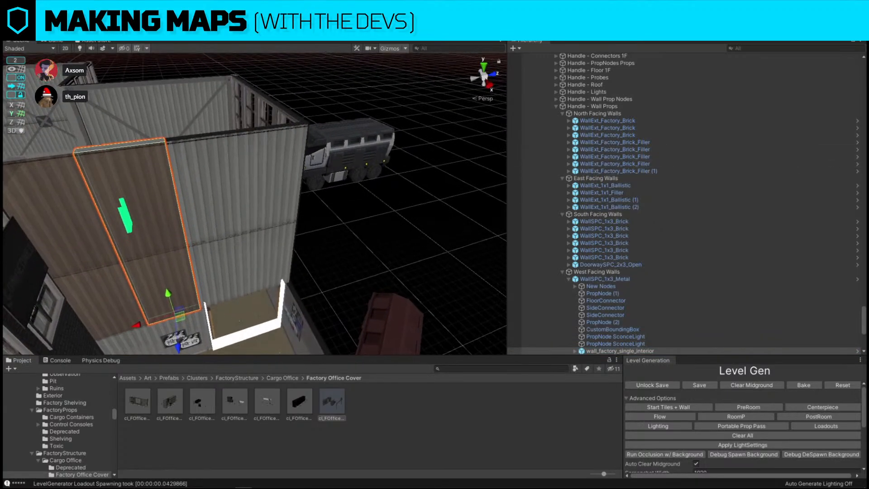
{"action": "left_click_drag", "start_coordinate": [847, 144], "coordinate": [202, 149]}
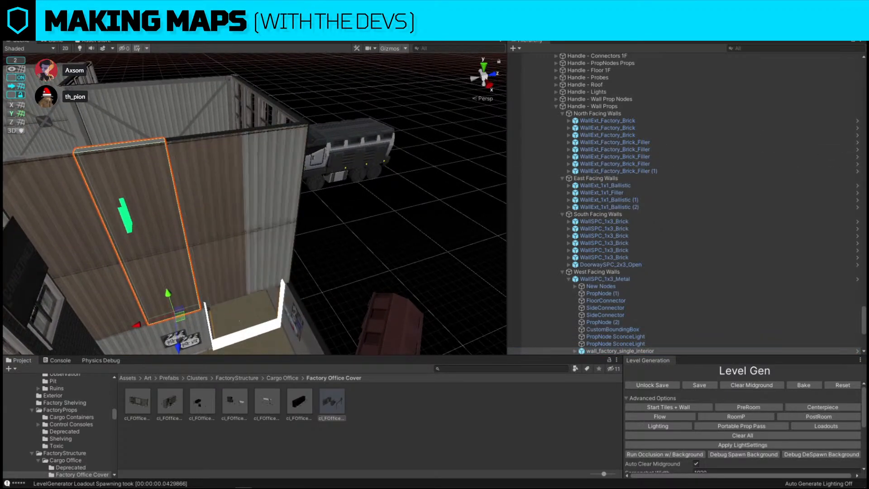
{"action": "left_click_drag", "start_coordinate": [765, 147], "coordinate": [274, 166]}
{"action": "left_click", "coordinate": [387, 234]}
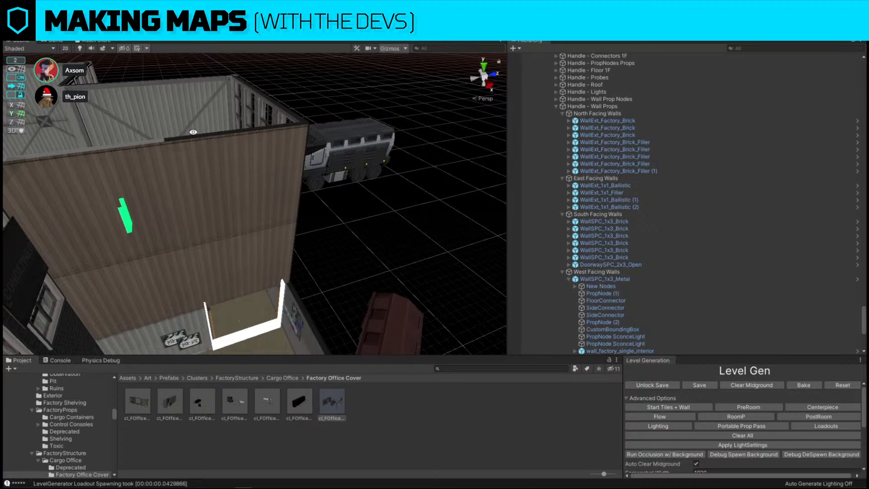
{"action": "left_click_drag", "start_coordinate": [313, 167], "coordinate": [422, 258], "text": "alt"}
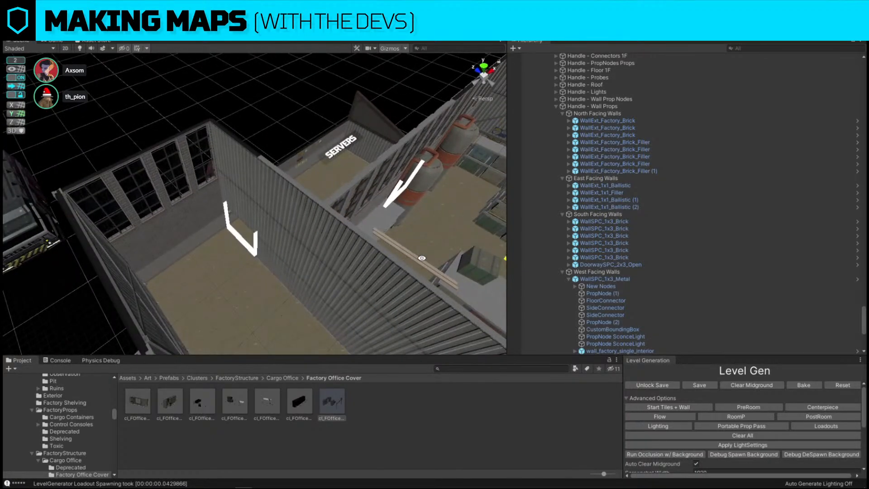
Duplicate the cl_Control_Console_I_Wall and slide the copy along to the middle of the servers room.
{"action": "left_click", "coordinate": [383, 207]}
{"action": "key", "text": "f"}
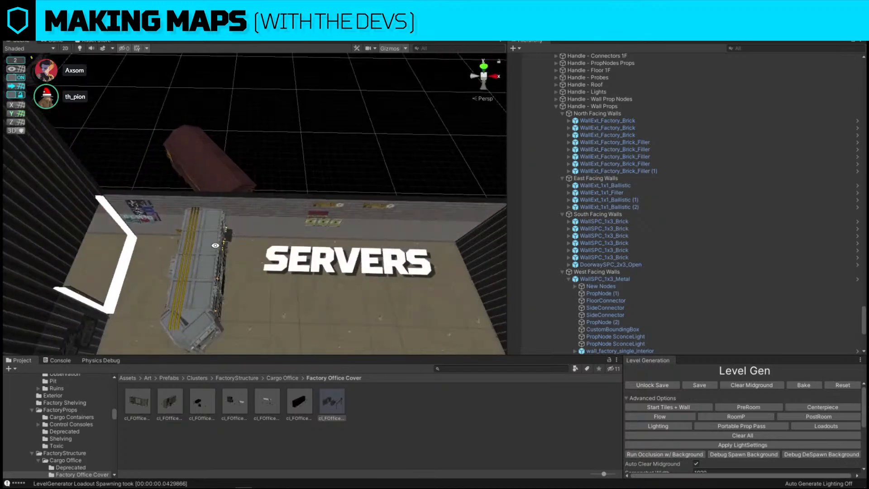
{"action": "scroll", "coordinate": [231, 226], "scroll_direction": "down", "scroll_amount": 3}
{"action": "key", "text": "ctrl+d"}
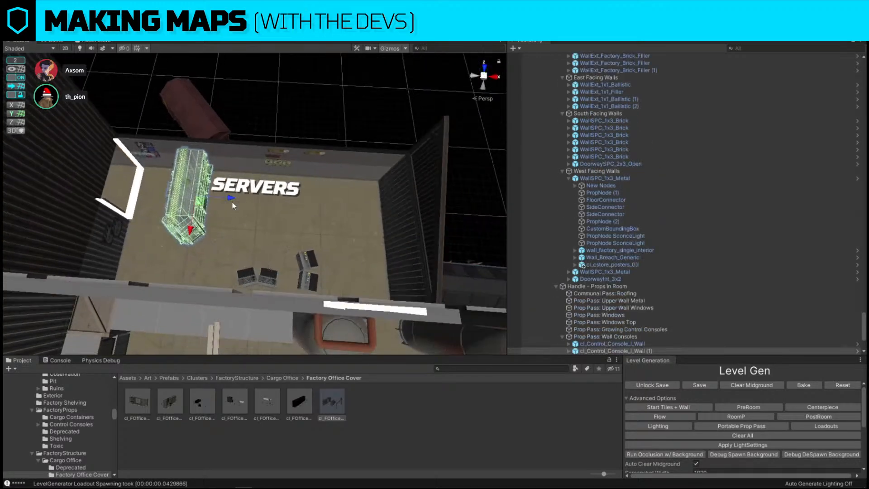
{"action": "left_click_drag", "start_coordinate": [234, 202], "coordinate": [314, 214]}
Delete the two small cabinet and desk clusters near the servers room's south side.
{"action": "left_click", "coordinate": [306, 262]}
{"action": "key", "text": "Delete"}
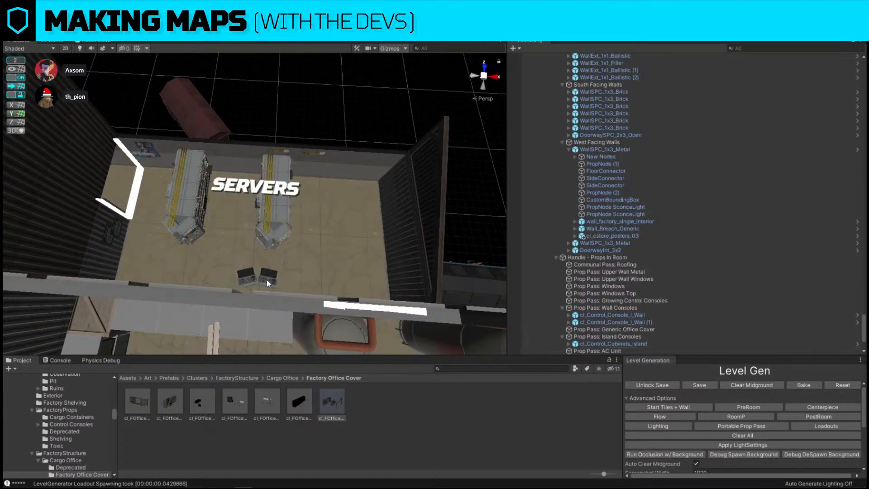
{"action": "left_click", "coordinate": [267, 279]}
{"action": "key", "text": "Delete"}
Replace the duplicated wall console in the servers room with cl_Control_Console_island_quad, without keeping the original.
{"action": "left_click", "coordinate": [273, 234]}
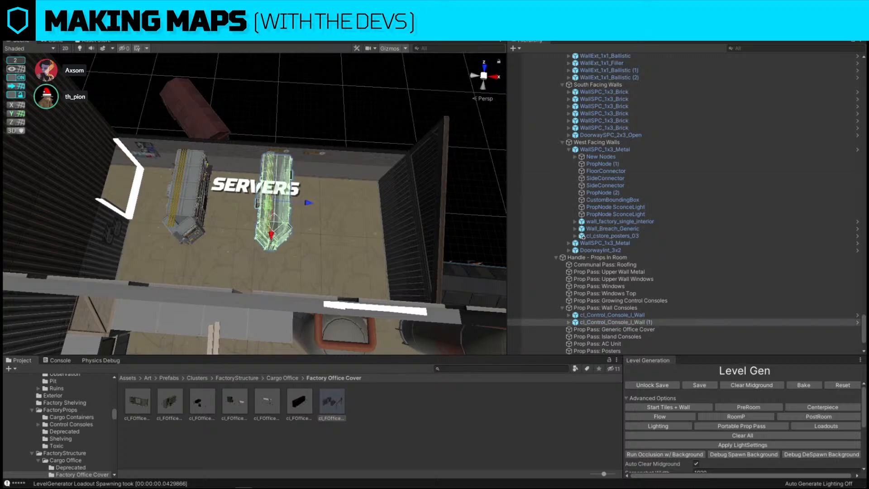
{"action": "left_click", "coordinate": [361, 118]}
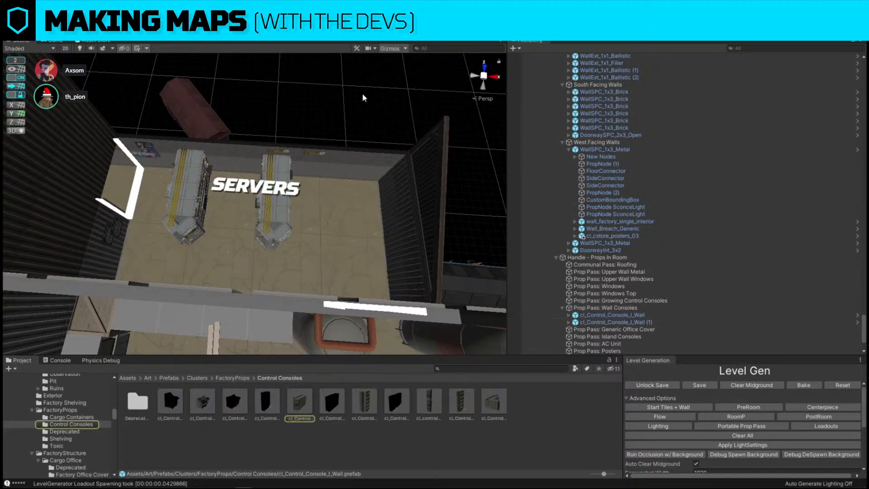
{"action": "left_click", "coordinate": [279, 168]}
{"action": "key", "text": "ctrl+shift+r"}
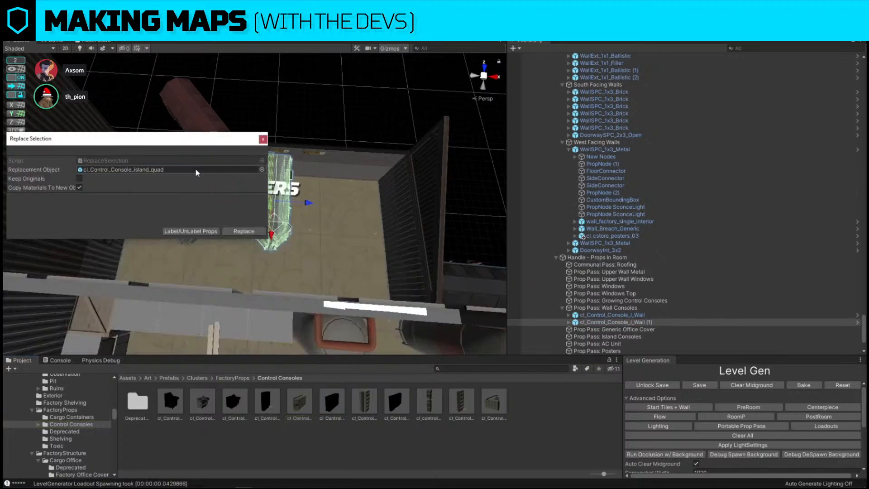
{"action": "left_click", "coordinate": [243, 231]}
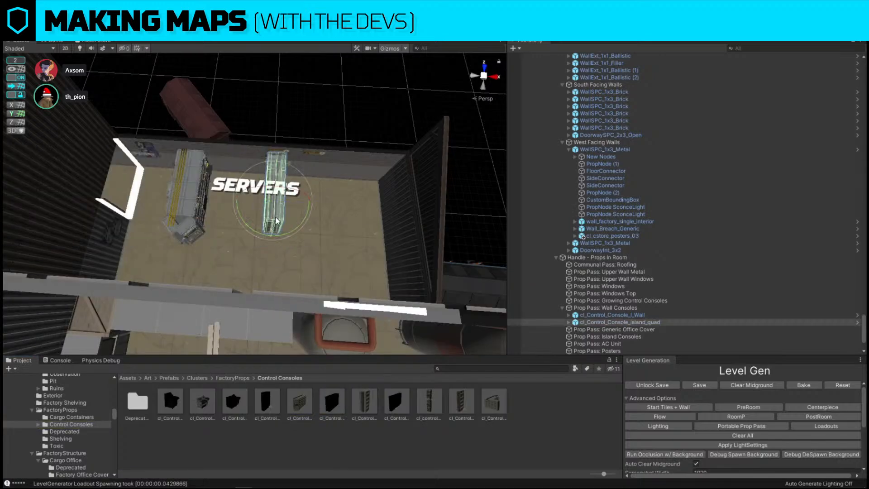
{"action": "mouse_move", "coordinate": [302, 229]}
{"action": "left_mouse_down"}
{"action": "mouse_move", "coordinate": [403, 233]}
{"action": "mouse_move", "coordinate": [296, 222]}
{"action": "left_mouse_up"}
{"action": "key", "text": "ctrl+z"}
{"action": "scroll", "coordinate": [318, 207], "scroll_direction": "down", "scroll_amount": 8}
{"action": "scroll", "coordinate": [294, 206], "scroll_direction": "down", "scroll_amount": 4}
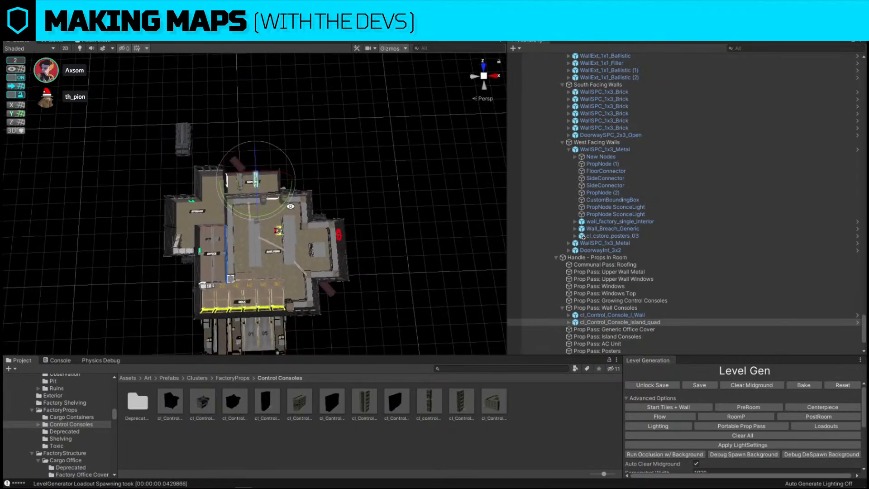
{"action": "key", "text": "Print"}
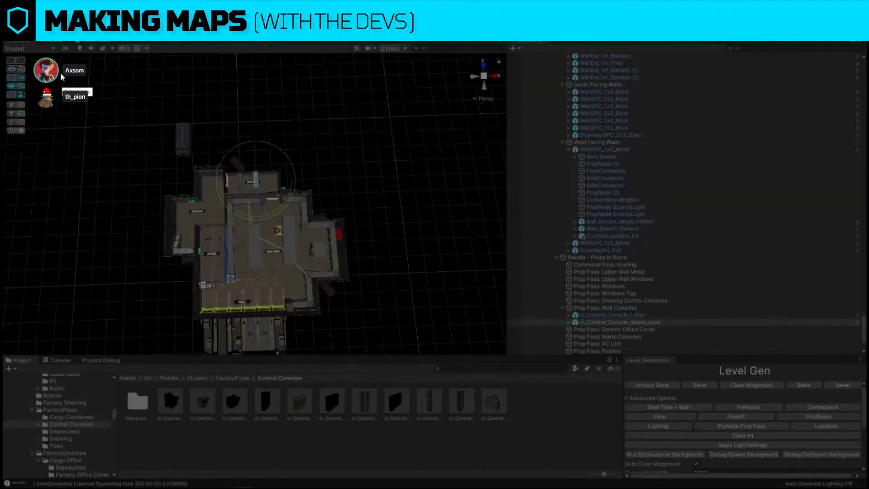
{"action": "left_click_drag", "start_coordinate": [31, 69], "coordinate": [470, 418]}
{"action": "left_click", "coordinate": [478, 334]}
{"action": "mouse_move", "coordinate": [452, 121]}
{"action": "left_mouse_down"}
{"action": "mouse_move", "coordinate": [349, 55]}
{"action": "mouse_move", "coordinate": [93, 101]}
{"action": "mouse_move", "coordinate": [33, 350]}
{"action": "mouse_move", "coordinate": [350, 485]}
{"action": "mouse_move", "coordinate": [517, 274]}
{"action": "mouse_move", "coordinate": [434, 110]}
{"action": "left_mouse_up"}
{"action": "mouse_move", "coordinate": [255, 237]}
{"action": "left_mouse_down"}
{"action": "mouse_move", "coordinate": [257, 260]}
{"action": "mouse_move", "coordinate": [261, 241]}
{"action": "left_mouse_up"}
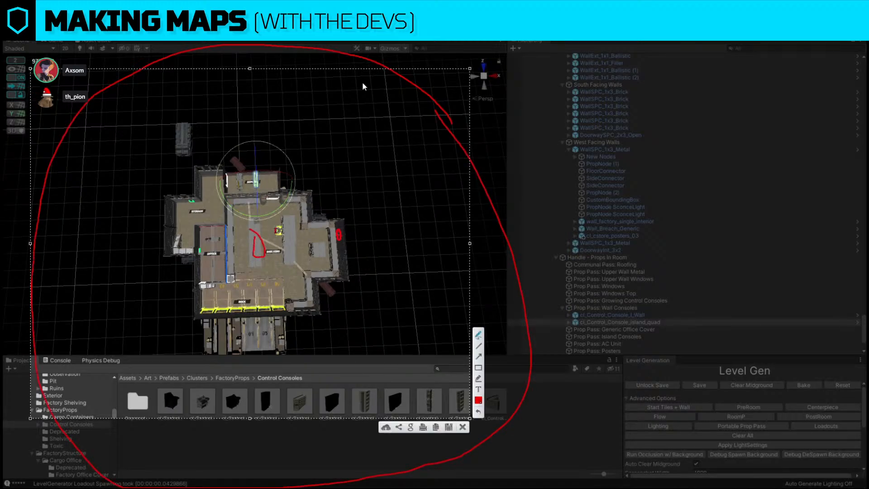
{"action": "mouse_move", "coordinate": [363, 58]}
{"action": "left_mouse_down"}
{"action": "mouse_move", "coordinate": [279, 227]}
{"action": "mouse_move", "coordinate": [258, 246]}
{"action": "left_mouse_up"}
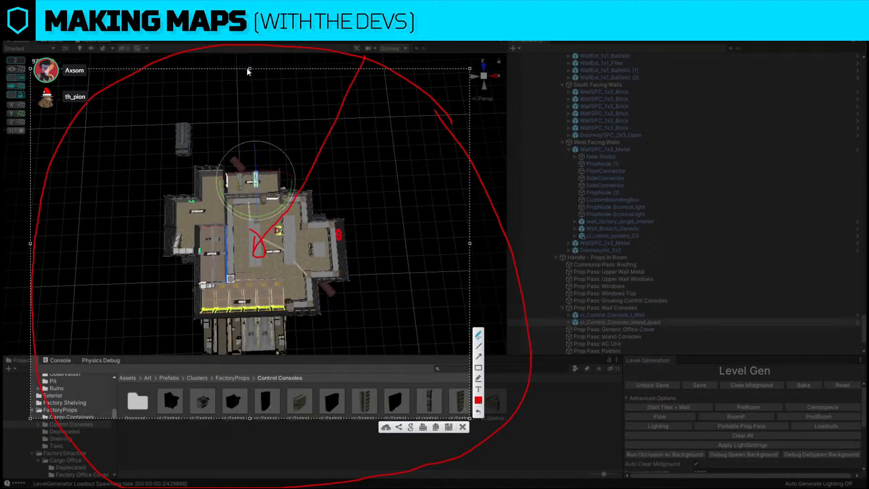
{"action": "left_click_drag", "start_coordinate": [101, 83], "coordinate": [127, 90]}
{"action": "key", "text": "ctrl+z"}
{"action": "key", "text": "ctrl+z"}
{"action": "key", "text": "ctrl+z"}
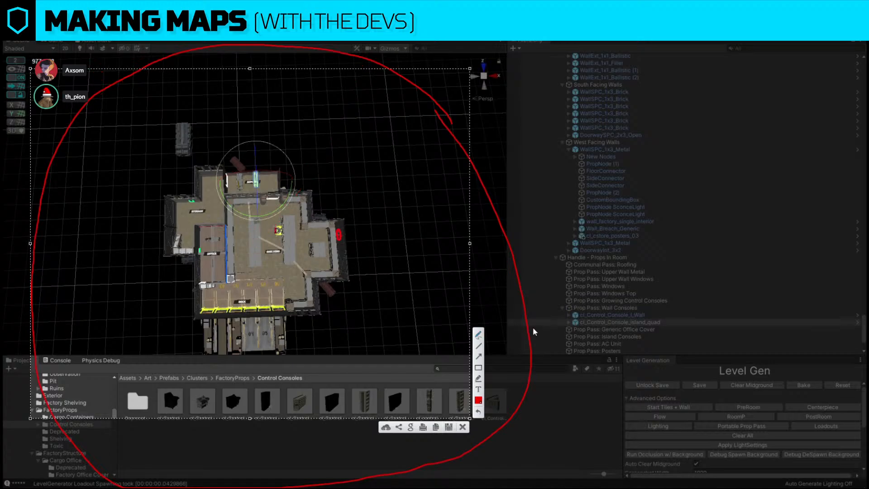
{"action": "key", "text": "ctrl+z"}
{"action": "left_click", "coordinate": [462, 427]}
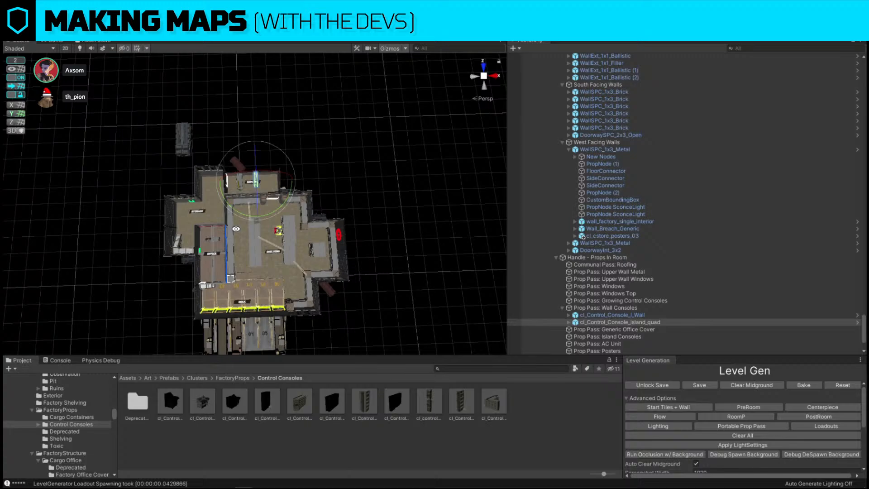
Turn cl_Control_Console_island_quad a quarter turn and move it to the open floor in the centre of the servers room.
{"action": "key", "text": "w"}
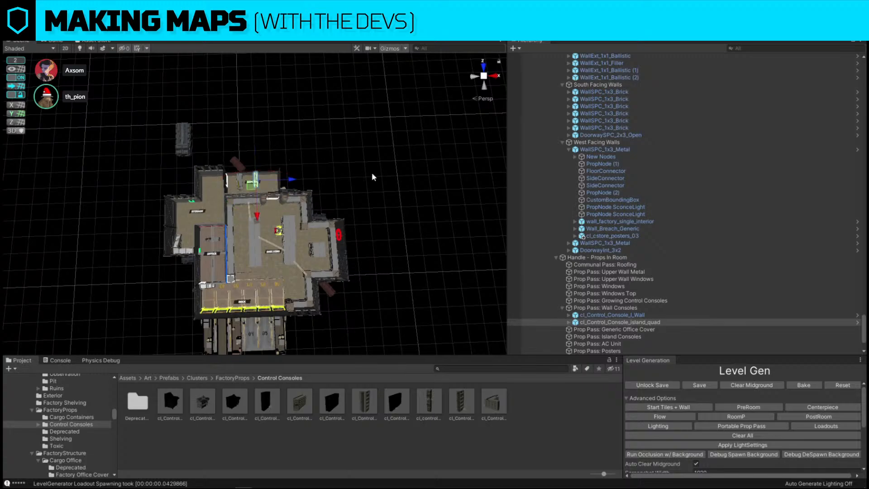
{"action": "key", "text": "f"}
{"action": "left_click_drag", "start_coordinate": [371, 172], "coordinate": [252, 231], "text": "alt"}
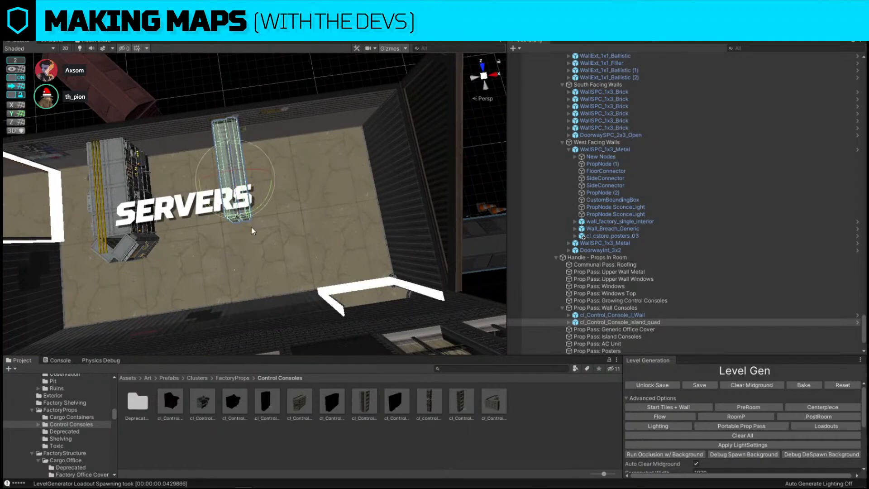
{"action": "left_click_drag", "start_coordinate": [262, 202], "coordinate": [376, 166]}
{"action": "key", "text": "w"}
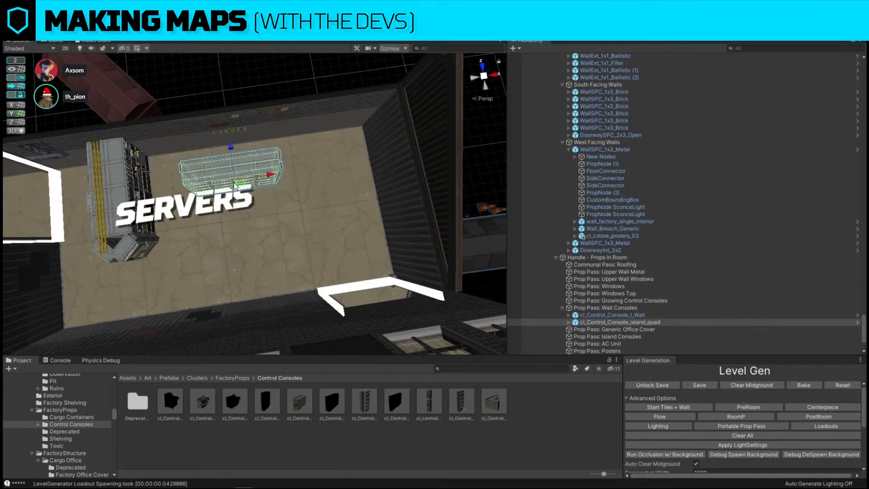
{"action": "left_click_drag", "start_coordinate": [235, 185], "coordinate": [259, 222]}
Regenerate the level's loadouts so the new server island gets its props.
{"action": "left_click_drag", "start_coordinate": [353, 184], "coordinate": [405, 176], "text": "alt"}
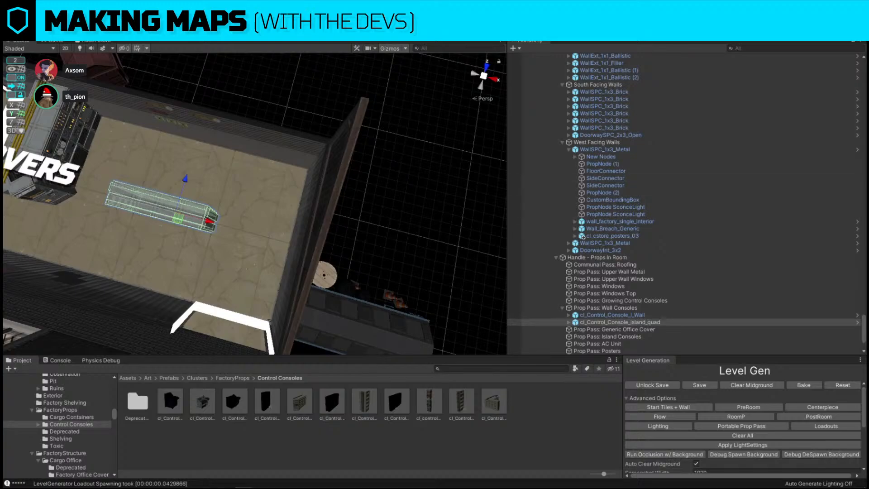
{"action": "left_click_drag", "start_coordinate": [346, 168], "coordinate": [435, 91], "text": "alt"}
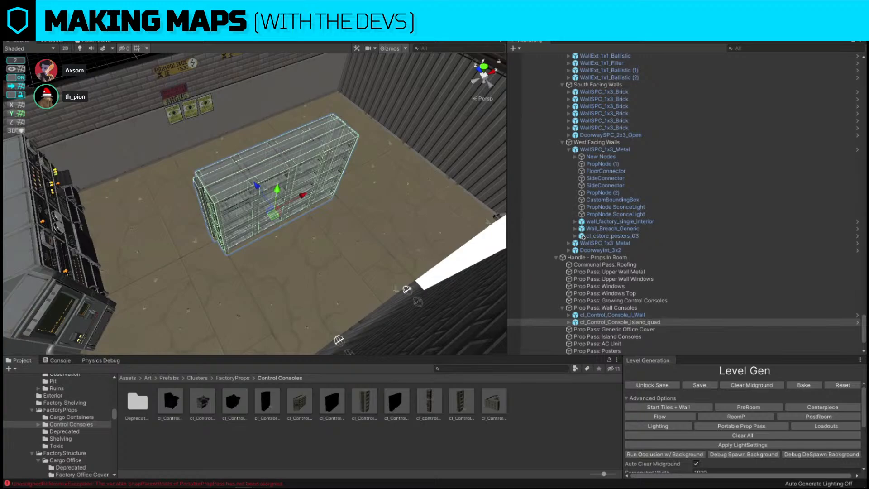
{"action": "left_click", "coordinate": [832, 425]}
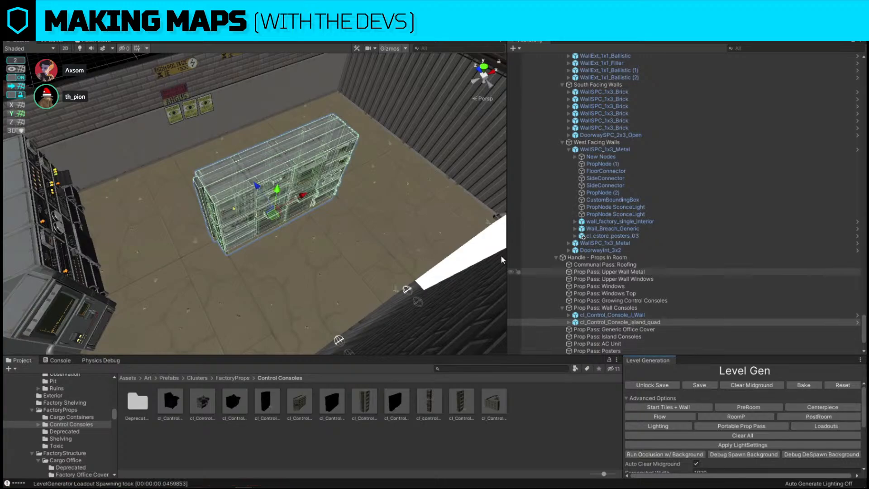
{"action": "left_click_drag", "start_coordinate": [501, 260], "coordinate": [388, 170], "text": "alt"}
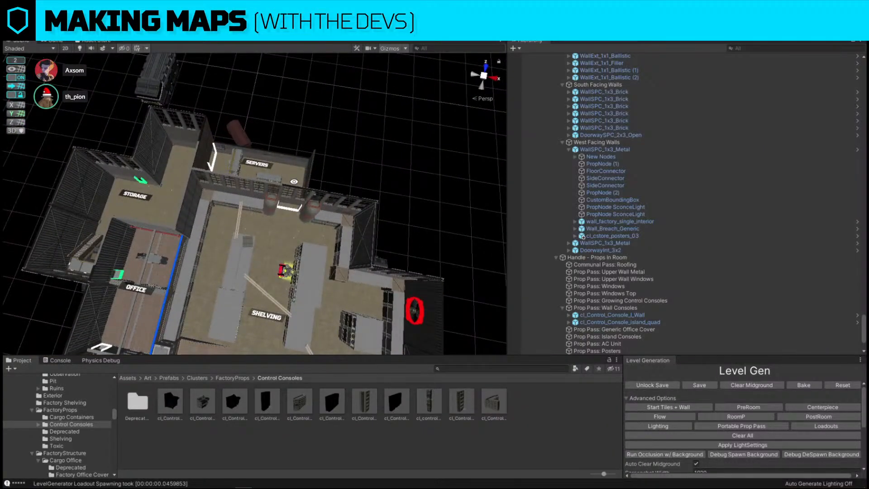
Search the project assets for "tank tall" to find cover for the storage room.
{"action": "scroll", "coordinate": [294, 181], "scroll_direction": "down", "scroll_amount": 5}
{"action": "left_click_drag", "start_coordinate": [294, 181], "coordinate": [369, 193], "text": "alt"}
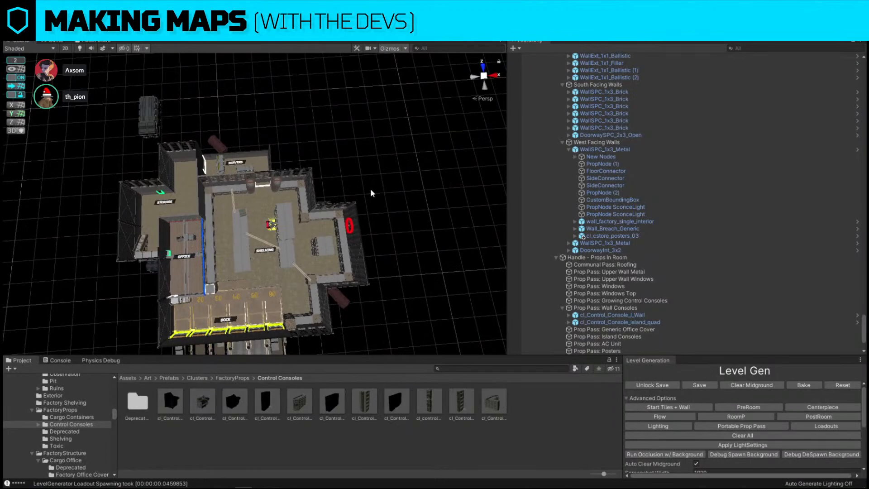
{"action": "scroll", "coordinate": [370, 188], "scroll_direction": "up", "scroll_amount": 5}
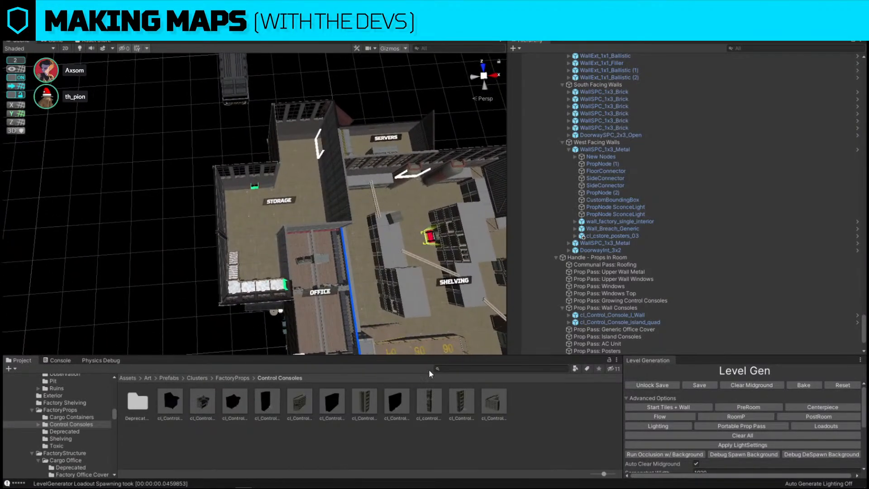
{"action": "left_click_drag", "start_coordinate": [371, 189], "coordinate": [345, 317], "text": "alt"}
{"action": "left_click", "coordinate": [455, 368]}
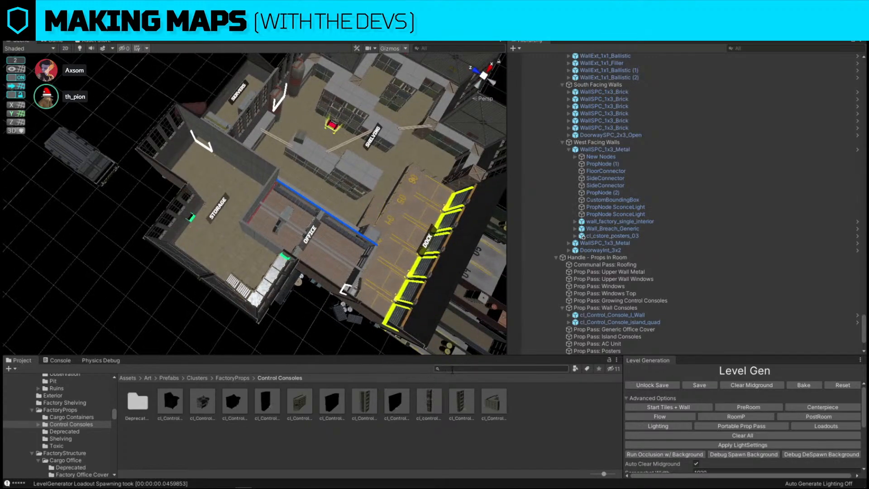
{"action": "type", "text": "tank tall"}
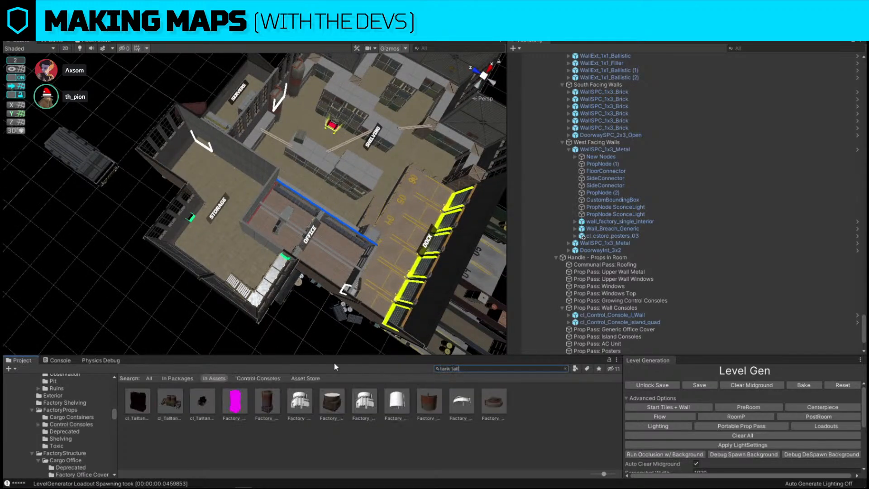
Duplicate cl_shelving_island_4x3 into the storage room and replace the copy with the Factory_TallTank prefab.
{"action": "left_click", "coordinate": [365, 170]}
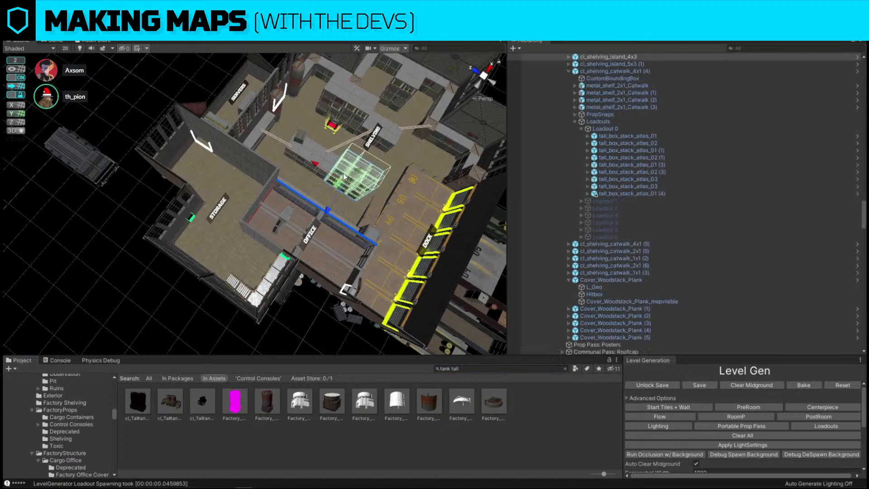
{"action": "key", "text": "ctrl+d"}
{"action": "left_click_drag", "start_coordinate": [326, 209], "coordinate": [199, 260]}
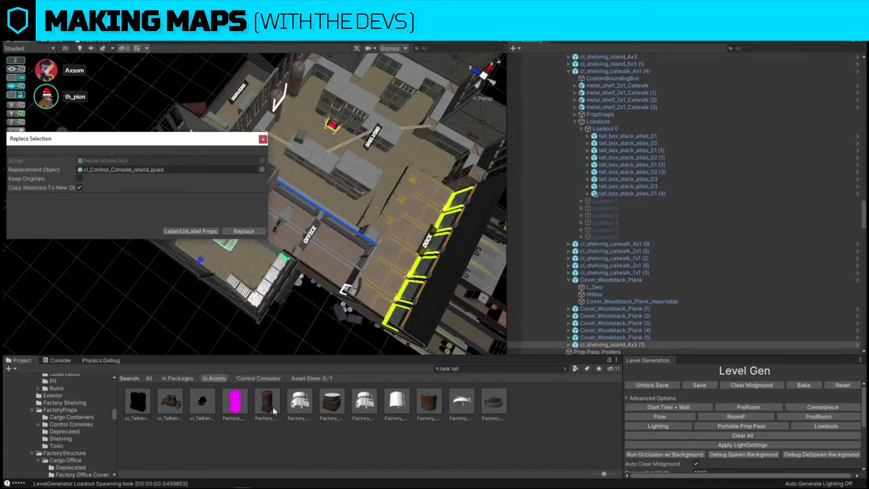
{"action": "key", "text": "ctrl+shift+r"}
{"action": "left_click_drag", "start_coordinate": [155, 163], "coordinate": [155, 168]}
{"action": "left_click", "coordinate": [254, 230]}
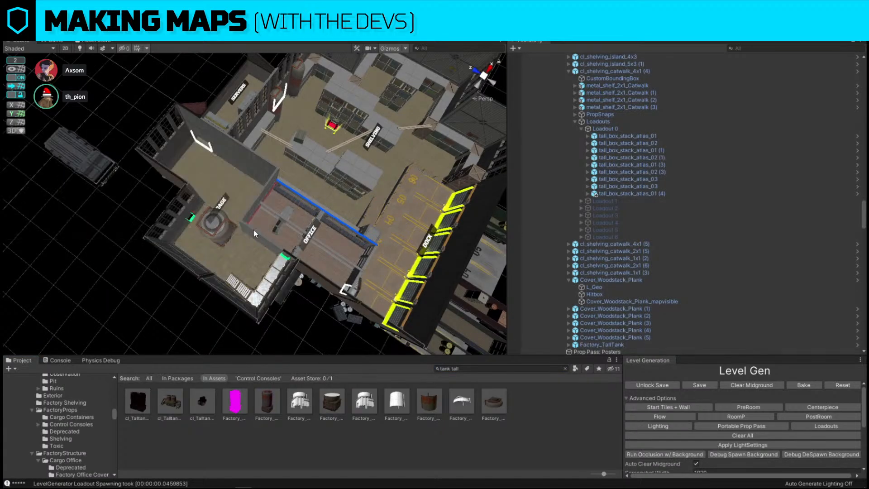
{"action": "key", "text": "f"}
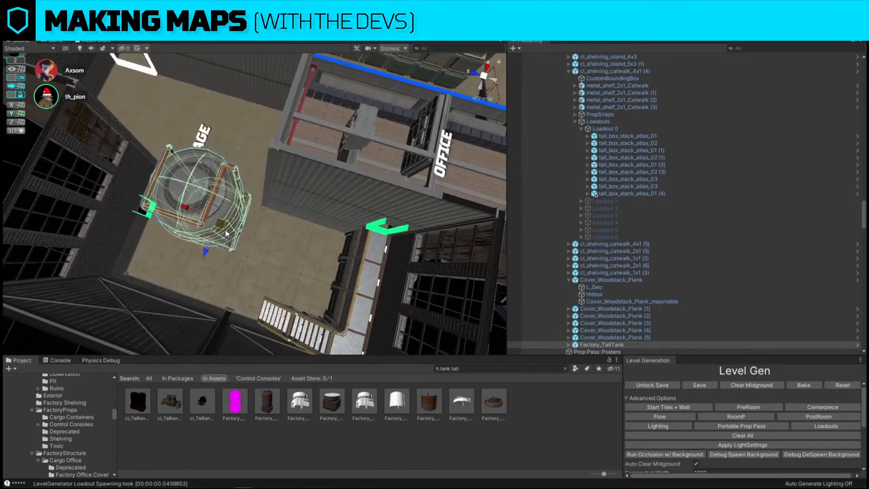
Duplicate Factory_TallTank twice in the storage room, rotating the first copy and placing both in the northern half.
{"action": "right_click_drag", "start_coordinate": [259, 249], "coordinate": [330, 265]}
{"action": "key", "text": "ctrl+d"}
{"action": "left_click_drag", "start_coordinate": [397, 233], "coordinate": [161, 217]}
{"action": "key", "text": "w"}
{"action": "right_click_drag", "start_coordinate": [295, 235], "coordinate": [254, 248]}
{"action": "key", "text": "e"}
{"action": "left_click_drag", "start_coordinate": [235, 259], "coordinate": [408, 193]}
{"action": "right_click_drag", "start_coordinate": [407, 194], "coordinate": [189, 177]}
{"action": "key", "text": "w"}
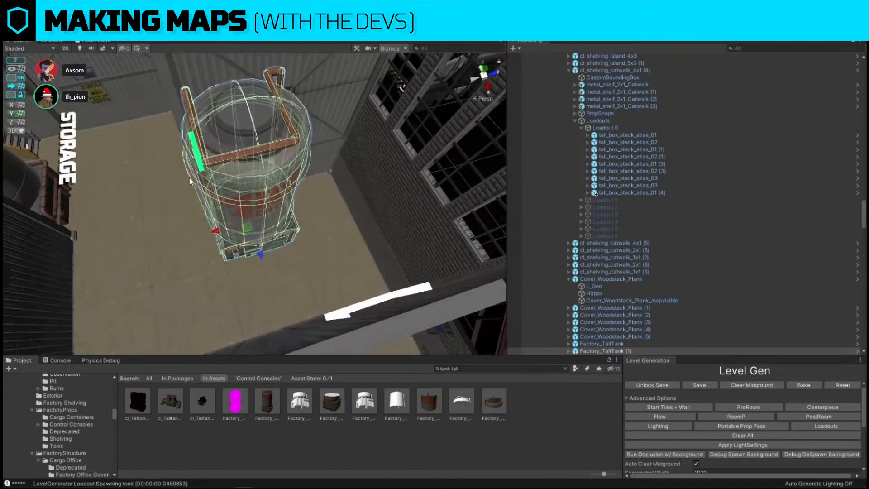
{"action": "key", "text": "ctrl+d"}
{"action": "right_click_drag", "start_coordinate": [223, 237], "coordinate": [370, 254]}
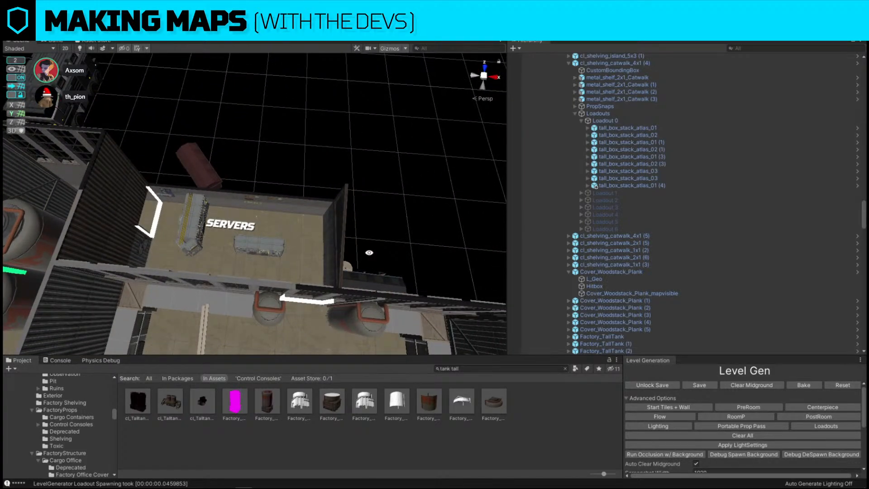
Review the whole map from outside and above, examining the servers, storage, office, shelving and dock areas and their entrances.
{"action": "right_click_drag", "start_coordinate": [370, 253], "coordinate": [260, 130]}
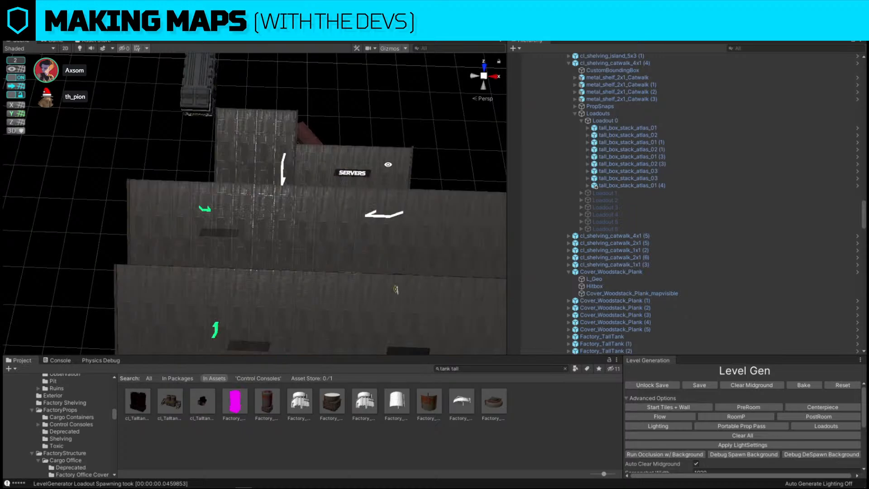
{"action": "right_click_drag", "start_coordinate": [388, 164], "coordinate": [195, 269]}
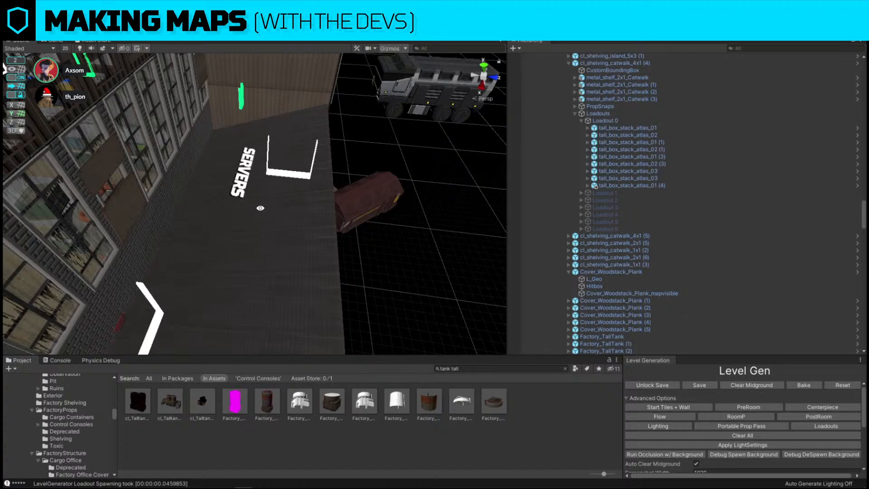
{"action": "right_click_drag", "start_coordinate": [261, 208], "coordinate": [300, 123]}
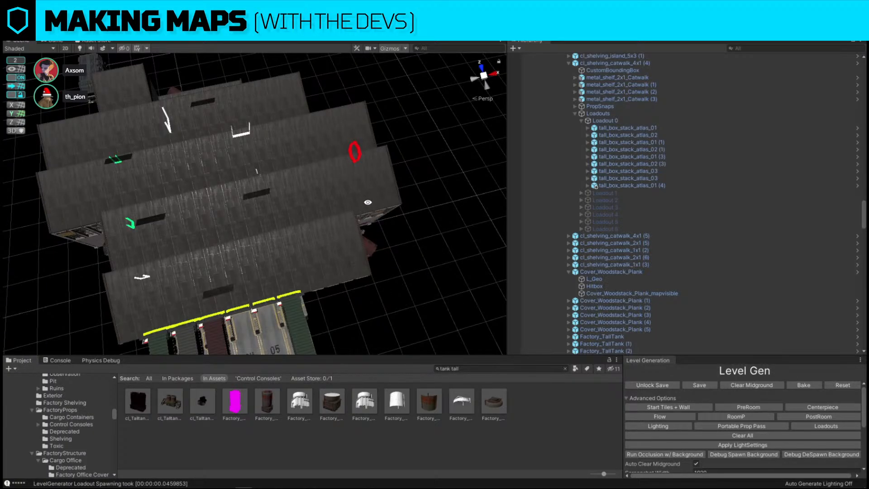
{"action": "right_click_drag", "start_coordinate": [369, 192], "coordinate": [481, 166]}
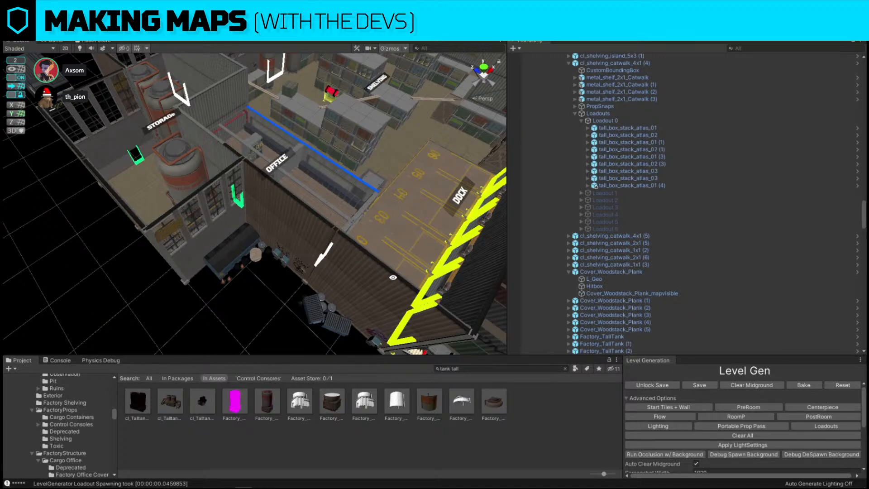
{"action": "right_click_drag", "start_coordinate": [392, 277], "coordinate": [388, 226]}
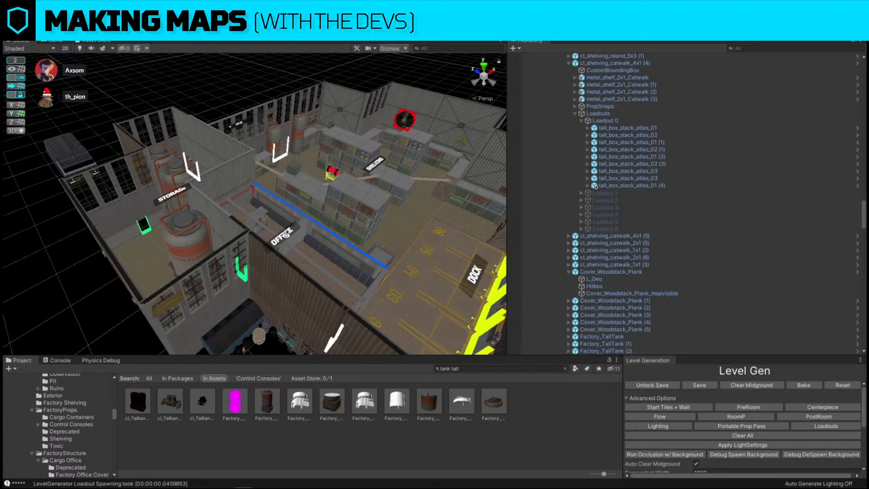
{"action": "left_click", "coordinate": [280, 234]}
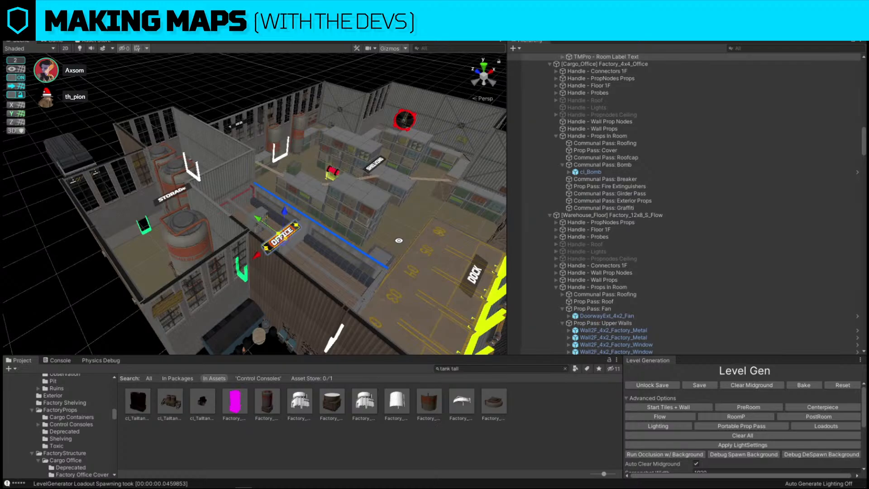
{"action": "right_click_drag", "start_coordinate": [399, 241], "coordinate": [300, 191]}
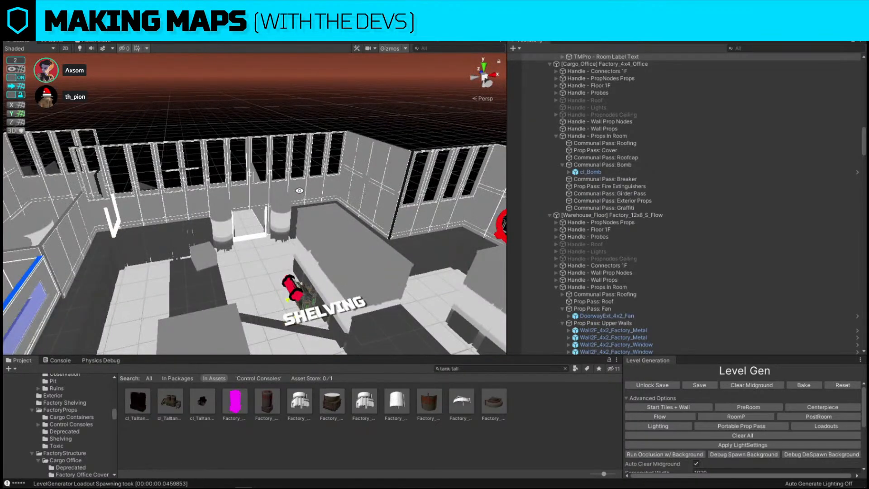
{"action": "right_click_drag", "start_coordinate": [17, 334], "coordinate": [50, 258]}
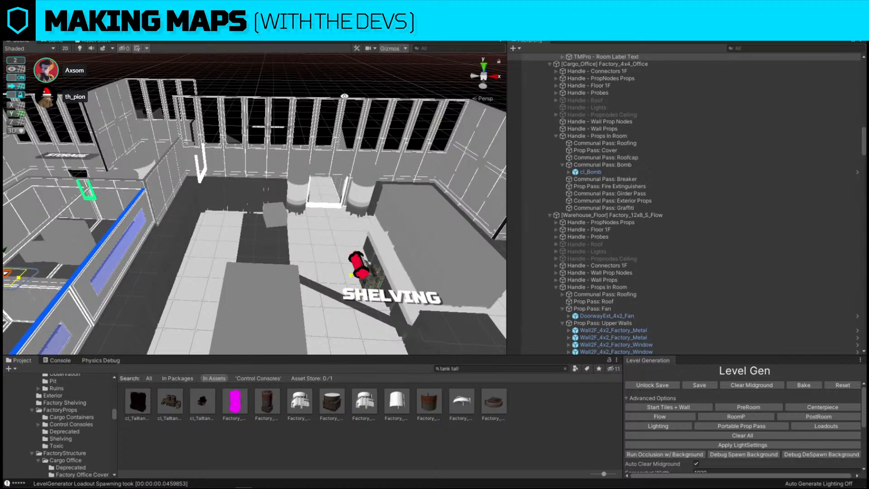
{"action": "key", "text": "a"}
{"action": "right_click_drag", "start_coordinate": [352, 118], "coordinate": [221, 120]}
Toggle the active state of the first file_cabinet in the office's cl_Office_Container_Window_4x1.
{"action": "left_click", "coordinate": [183, 110]}
{"action": "left_click", "coordinate": [192, 109]}
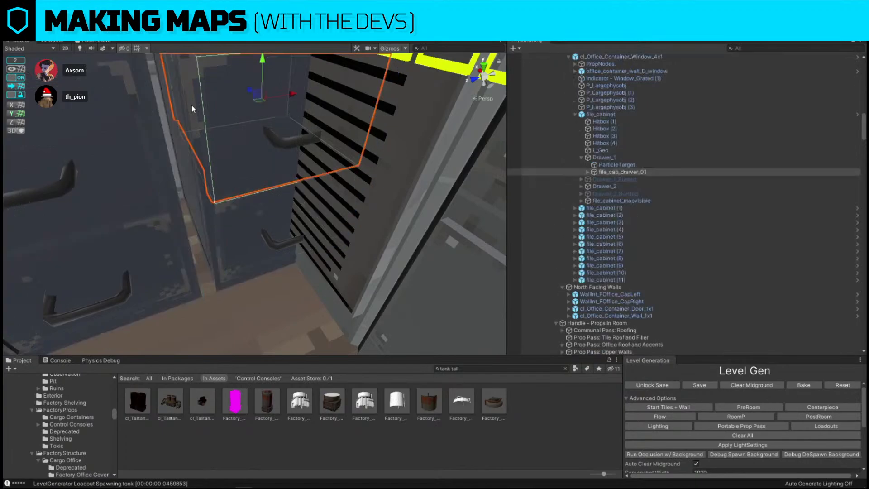
{"action": "left_click", "coordinate": [196, 136]}
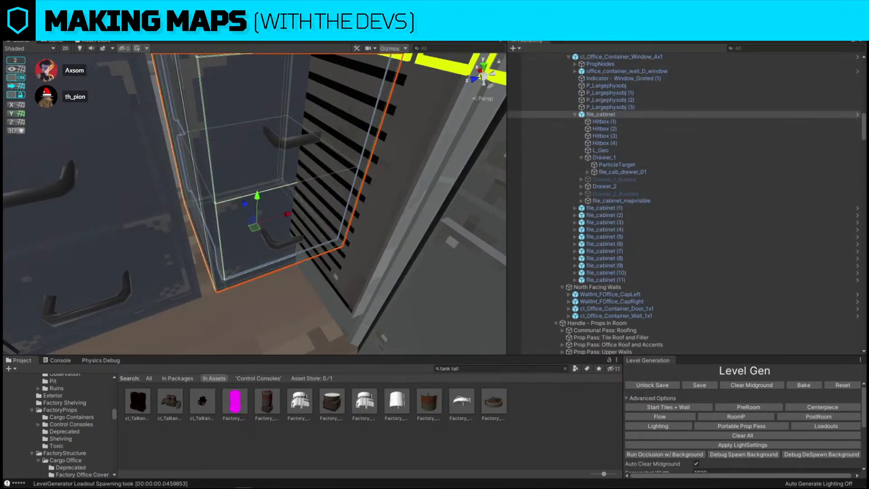
{"action": "key", "text": "alt+shift+a"}
Replace the WallExt_Factory_Brick piece beside the storage room's green doorway with WallExt_1x1_window_square, found by searching "window square".
{"action": "right_click_drag", "start_coordinate": [305, 118], "coordinate": [233, 173]}
{"action": "left_click", "coordinate": [93, 143]}
{"action": "left_click", "coordinate": [234, 172]}
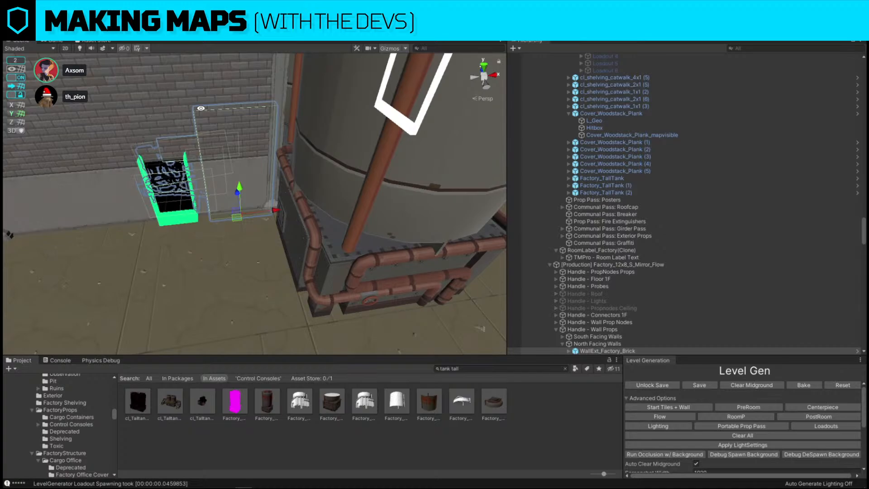
{"action": "left_click_drag", "start_coordinate": [248, 211], "coordinate": [294, 190], "text": "alt"}
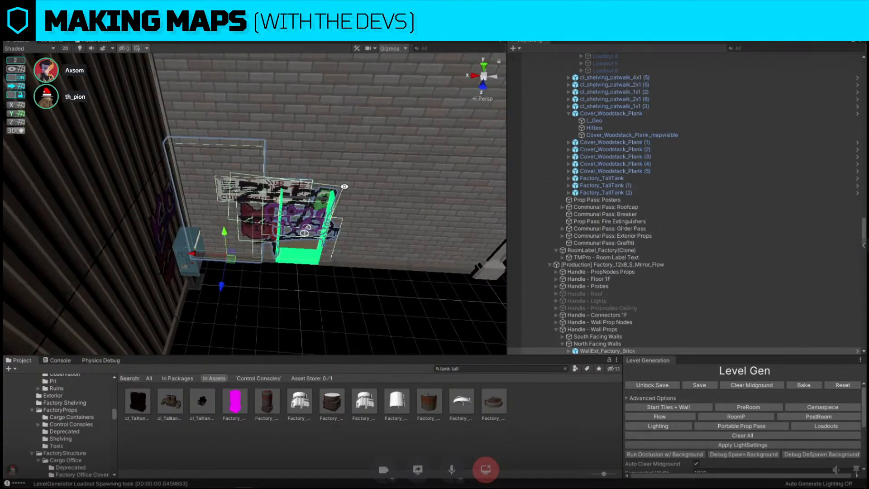
{"action": "left_click_drag", "start_coordinate": [354, 191], "coordinate": [364, 256], "text": "alt"}
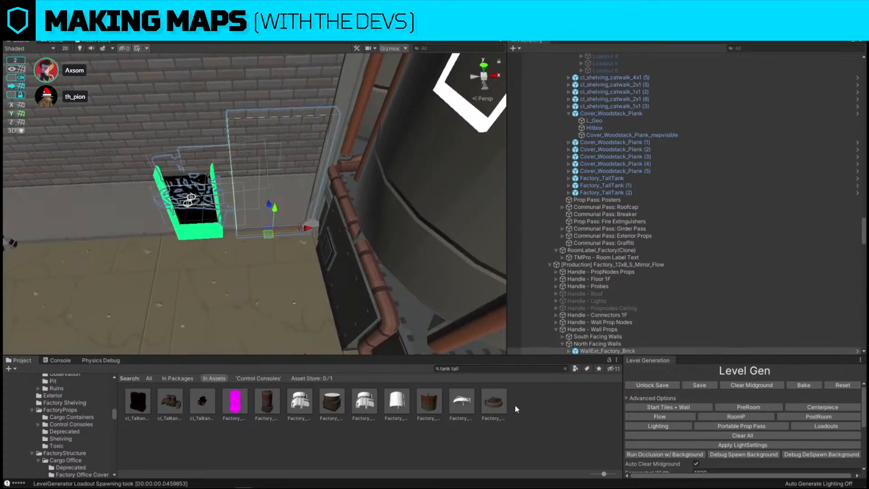
{"action": "left_click", "coordinate": [523, 368]}
{"action": "type", "text": "window square"}
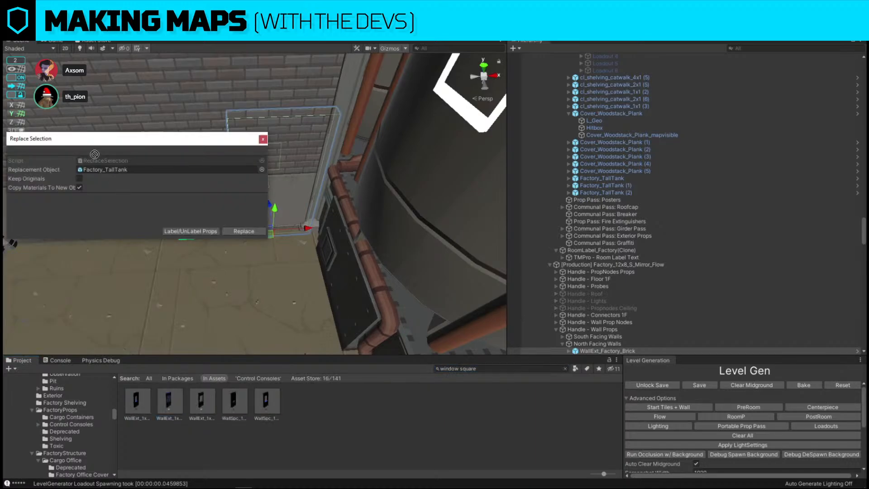
{"action": "left_click_drag", "start_coordinate": [136, 402], "coordinate": [156, 170]}
{"action": "left_click", "coordinate": [245, 232]}
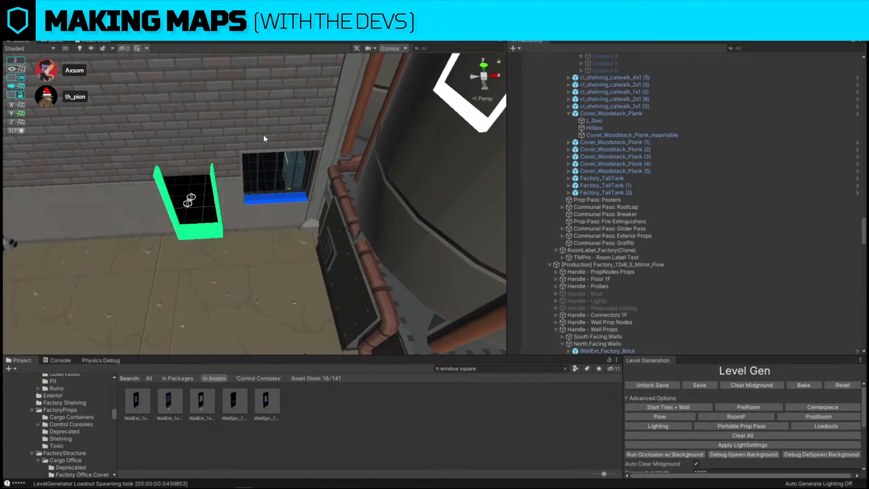
Swap the square window and DoorwayExt_Green on the storage room's north wall so the doorway sits in the corner.
{"action": "left_click_drag", "start_coordinate": [315, 227], "coordinate": [156, 170]}
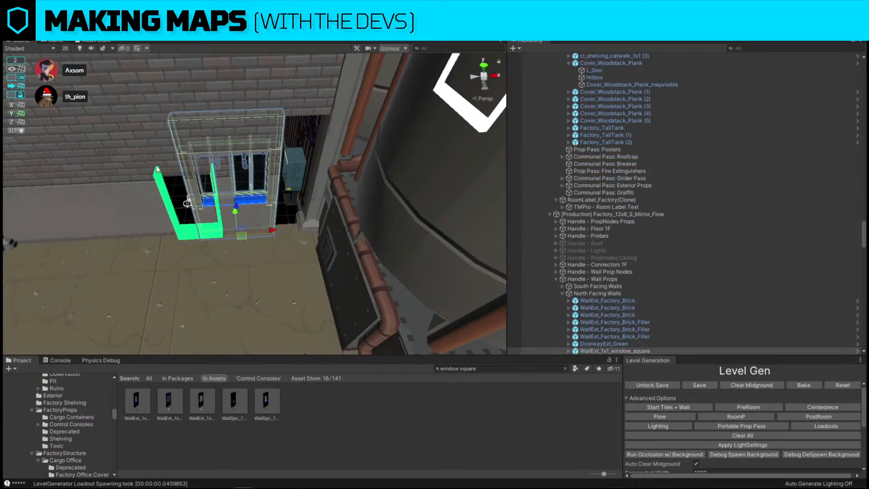
{"action": "left_click", "coordinate": [170, 163]}
{"action": "left_click_drag", "start_coordinate": [232, 230], "coordinate": [308, 227]}
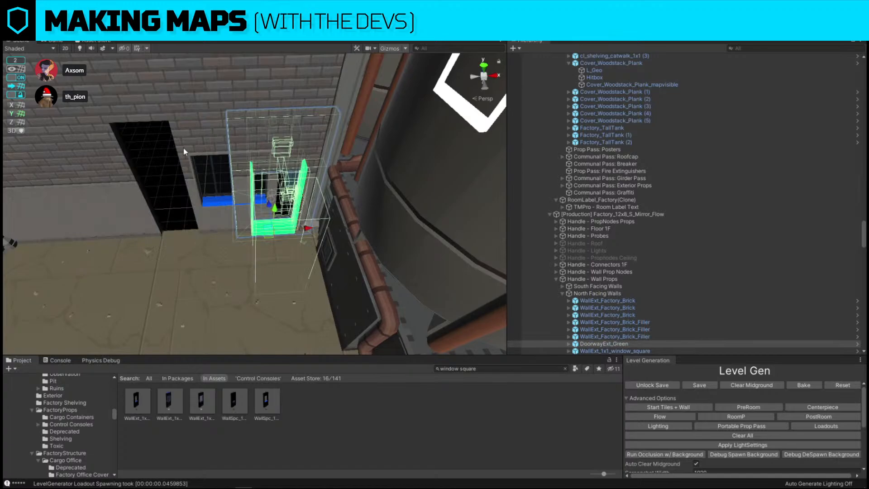
{"action": "left_click", "coordinate": [183, 148]}
{"action": "left_click", "coordinate": [239, 227]}
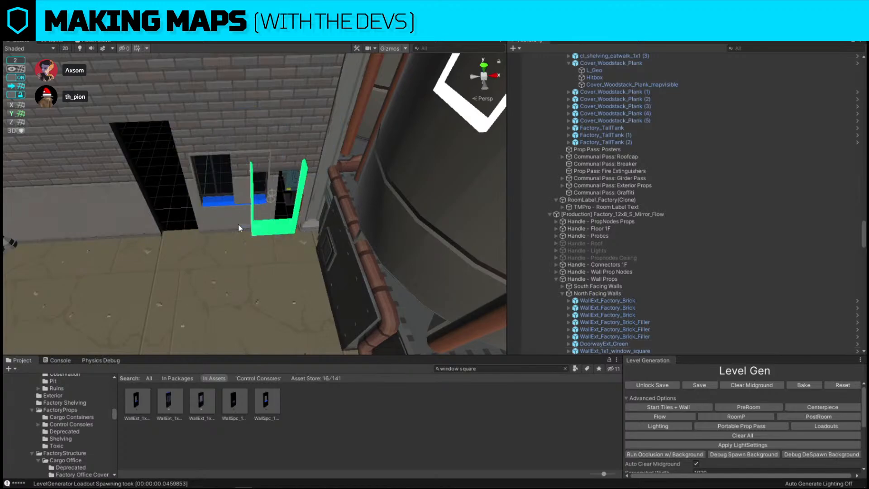
{"action": "left_click", "coordinate": [270, 225]}
{"action": "left_click_drag", "start_coordinate": [239, 229], "coordinate": [162, 225], "text": "alt"}
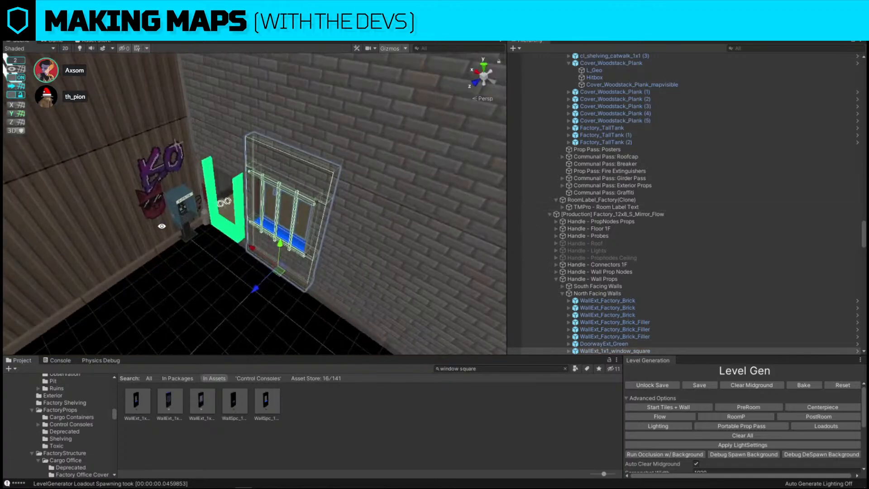
Select cl_Payphone_Blue outside the storage room's green doorway and check its clearance from the opening.
{"action": "left_click", "coordinate": [226, 310]}
{"action": "right_click_drag", "start_coordinate": [225, 311], "coordinate": [148, 161]}
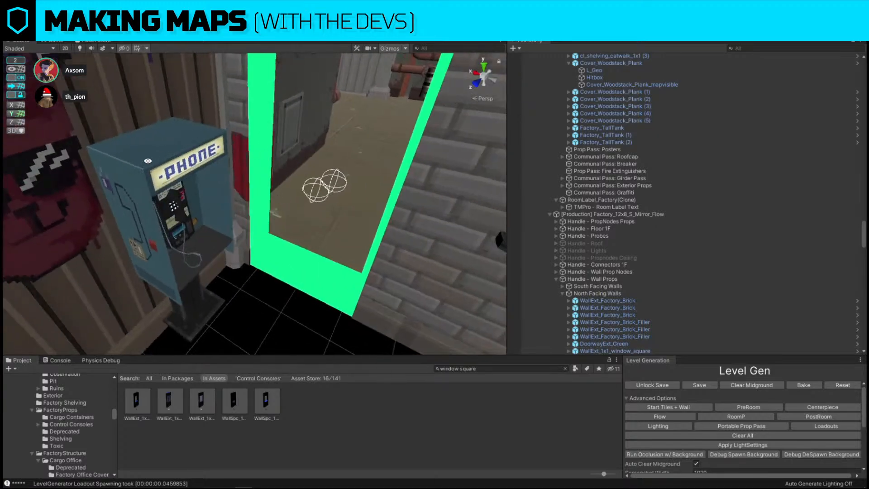
{"action": "left_click", "coordinate": [199, 324]}
{"action": "key", "text": "f"}
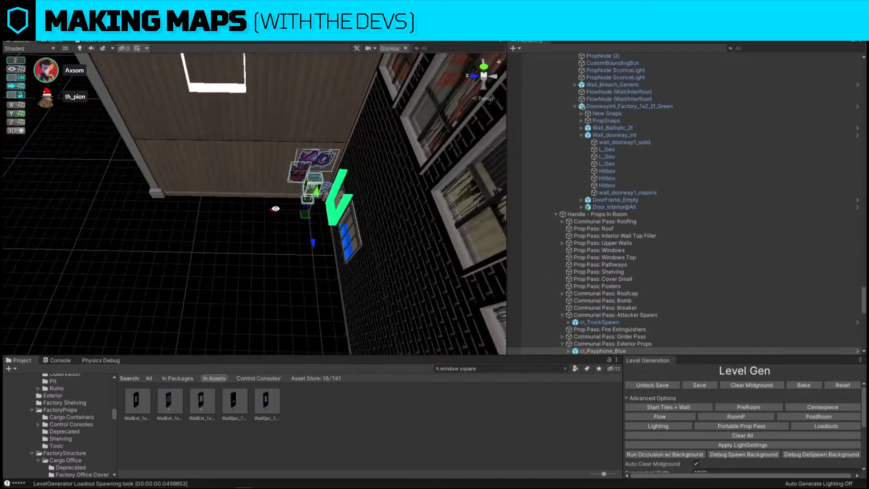
Search the assets for "factory box" and replace a tall tank copy by storage's west wall with cl_Boxes_factory_corner_2f_1.
{"action": "right_click_drag", "start_coordinate": [274, 208], "coordinate": [241, 243]}
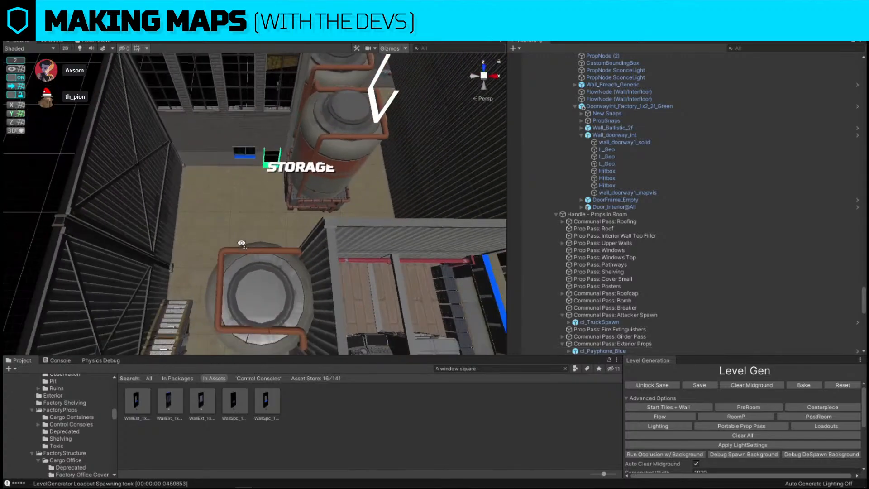
{"action": "left_click", "coordinate": [483, 369]}
{"action": "type", "text": "factory box"}
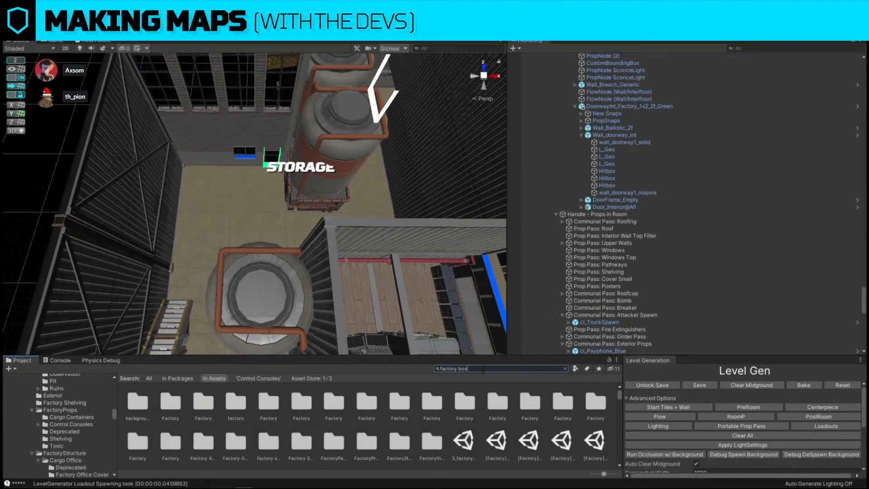
{"action": "left_click", "coordinate": [339, 137]}
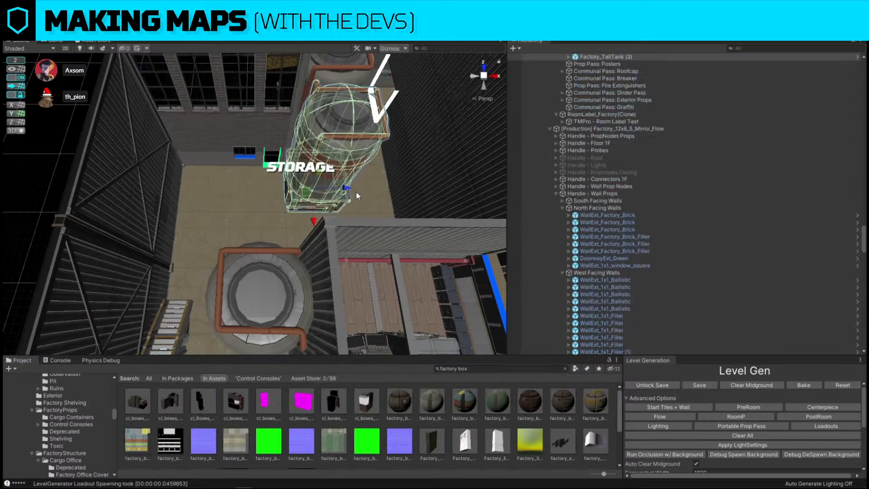
{"action": "left_click_drag", "start_coordinate": [340, 189], "coordinate": [173, 184]}
{"action": "key", "text": "ctrl+shift+r"}
{"action": "left_click_drag", "start_coordinate": [334, 402], "coordinate": [135, 170]}
{"action": "left_click", "coordinate": [245, 231]}
Orient the factory box stack to fit the northwest corner of the storage room.
{"action": "middle_click_drag", "start_coordinate": [200, 151], "coordinate": [248, 162]}
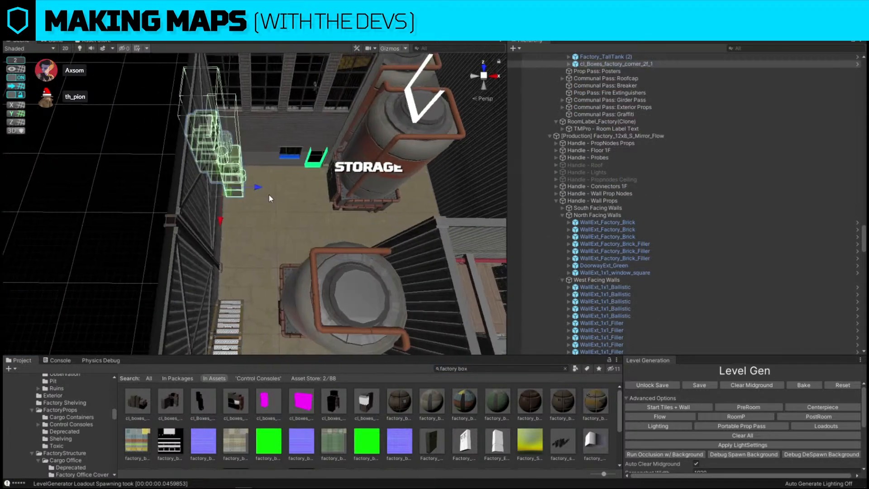
{"action": "left_click_drag", "start_coordinate": [244, 218], "coordinate": [136, 264], "text": "ctrl"}
{"action": "key", "text": "w"}
{"action": "right_click_drag", "start_coordinate": [333, 199], "coordinate": [258, 261]}
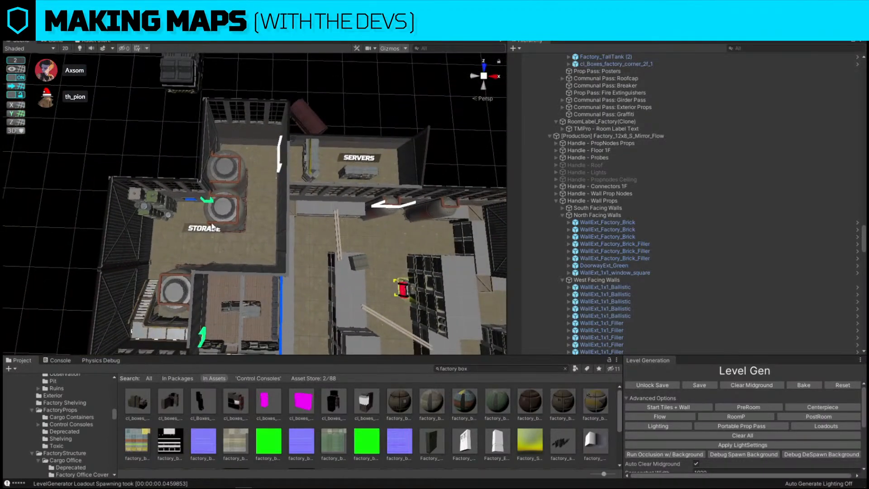
Move the STORAGE room label slightly south, away from the tall tank.
{"action": "left_click", "coordinate": [203, 227]}
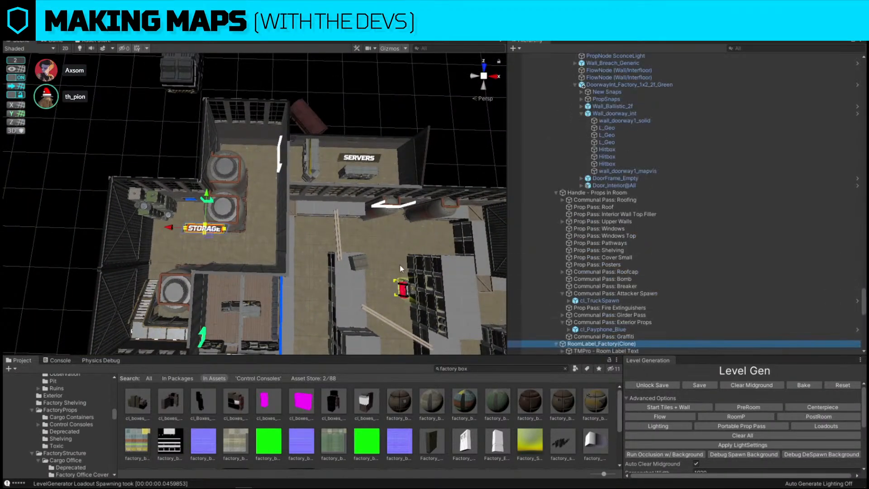
{"action": "left_click_drag", "start_coordinate": [208, 196], "coordinate": [208, 206]}
{"action": "left_click", "coordinate": [367, 107]}
{"action": "scroll", "coordinate": [358, 111], "scroll_direction": "down", "scroll_amount": 3}
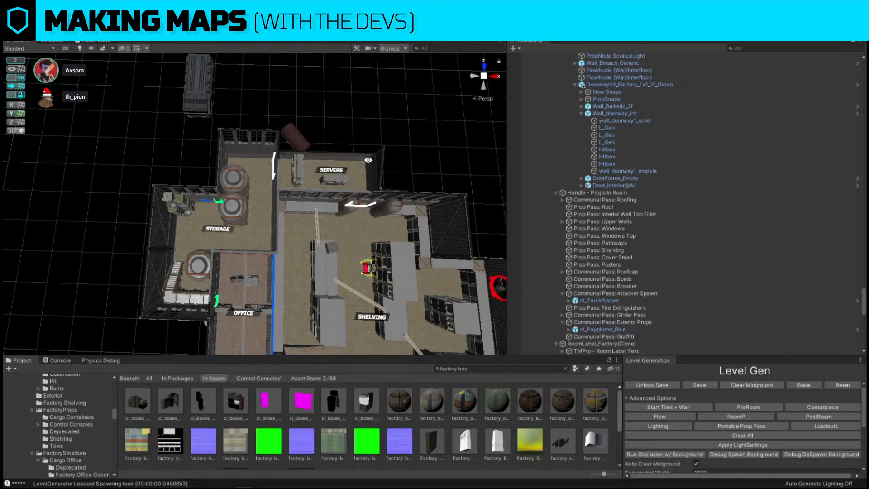
Locate the servers room's Factory_4x8_1f tile by searching "4x8", and browse the Flow Tiles folder beside it.
{"action": "left_click", "coordinate": [357, 179]}
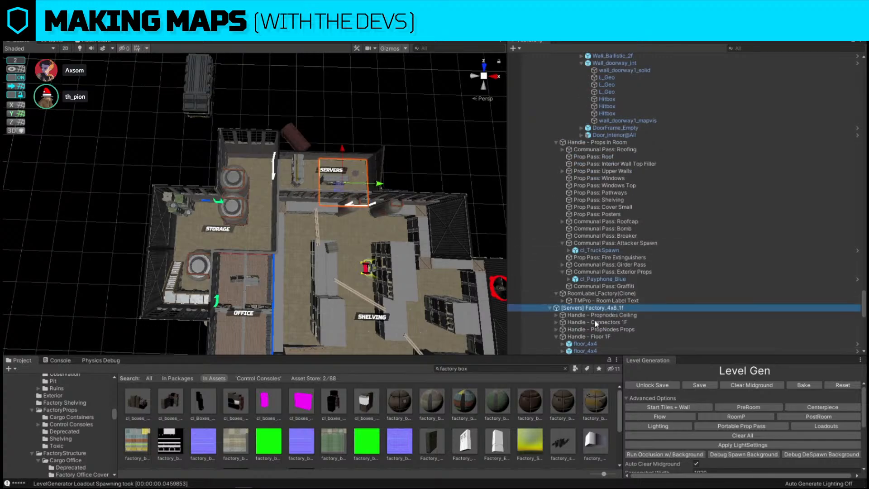
{"action": "left_click", "coordinate": [540, 369]}
{"action": "type", "text": "4x8"}
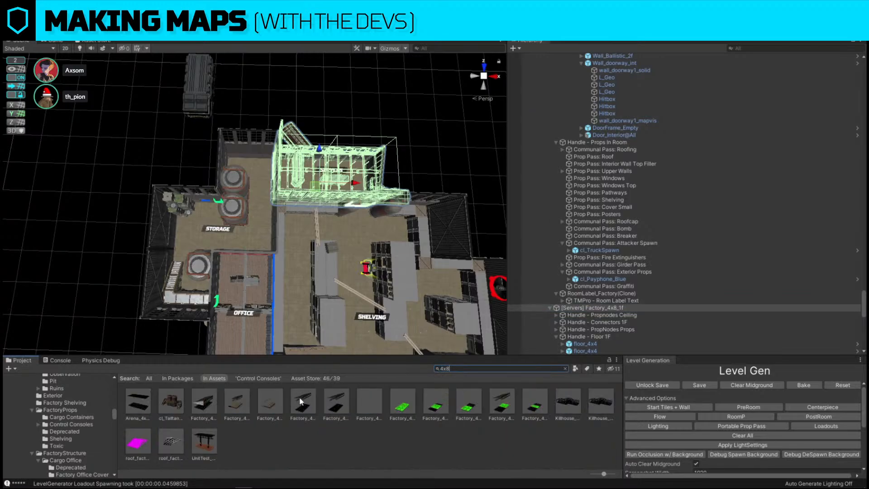
{"action": "left_click", "coordinate": [211, 403]}
{"action": "left_click", "coordinate": [565, 369]}
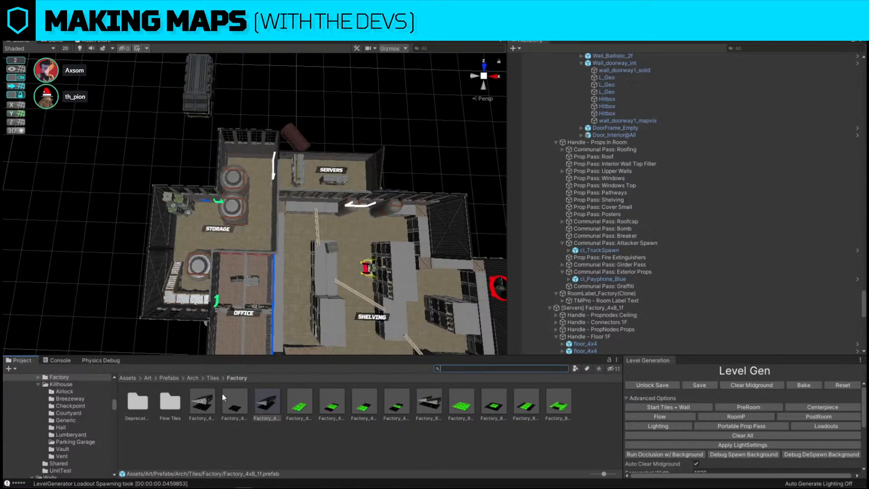
{"action": "double_click", "coordinate": [170, 407]}
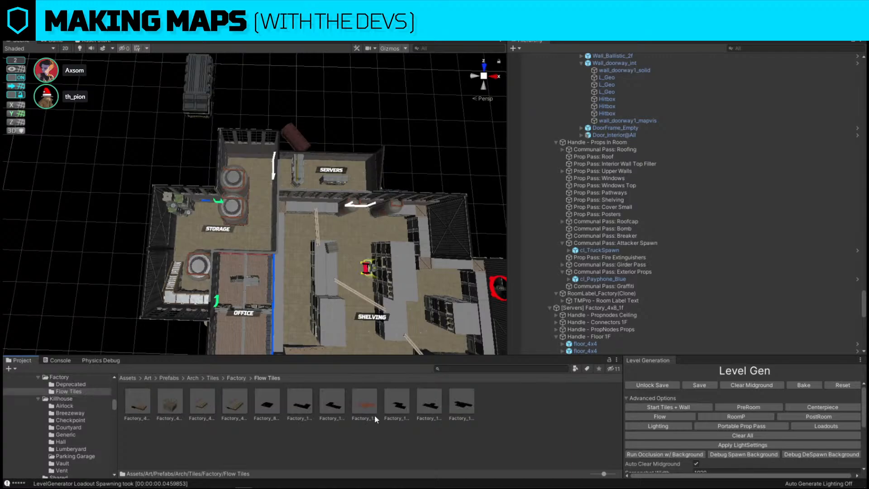
{"action": "right_click_drag", "start_coordinate": [239, 284], "coordinate": [281, 306]}
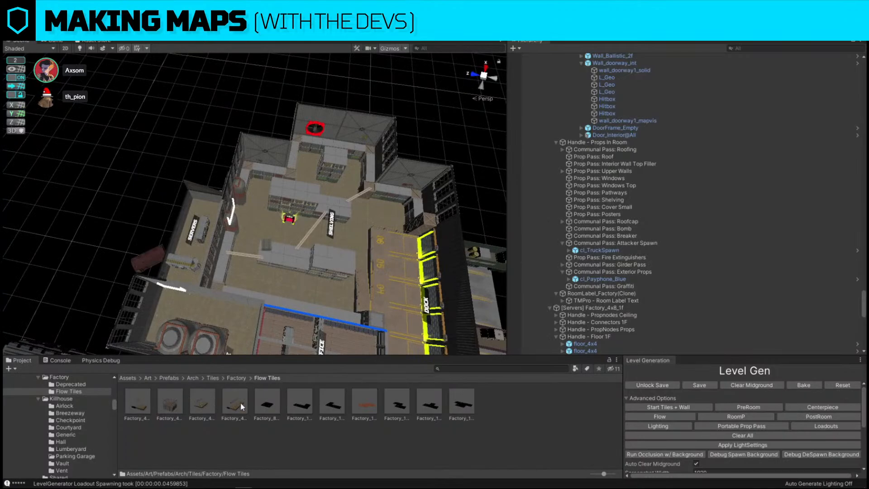
Inspect the storage, servers, office, dock and shelving rooms from several angles to judge the map layout.
{"action": "right_click_drag", "start_coordinate": [281, 254], "coordinate": [302, 120]}
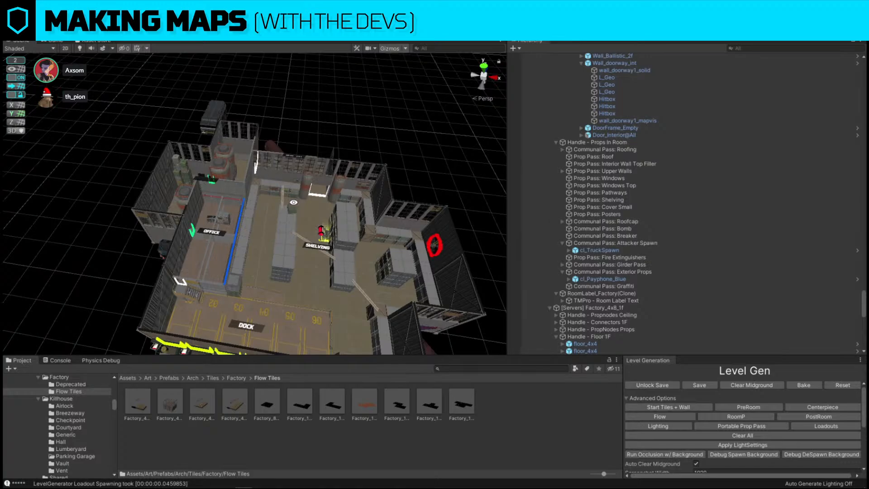
{"action": "right_click_drag", "start_coordinate": [293, 202], "coordinate": [329, 230]}
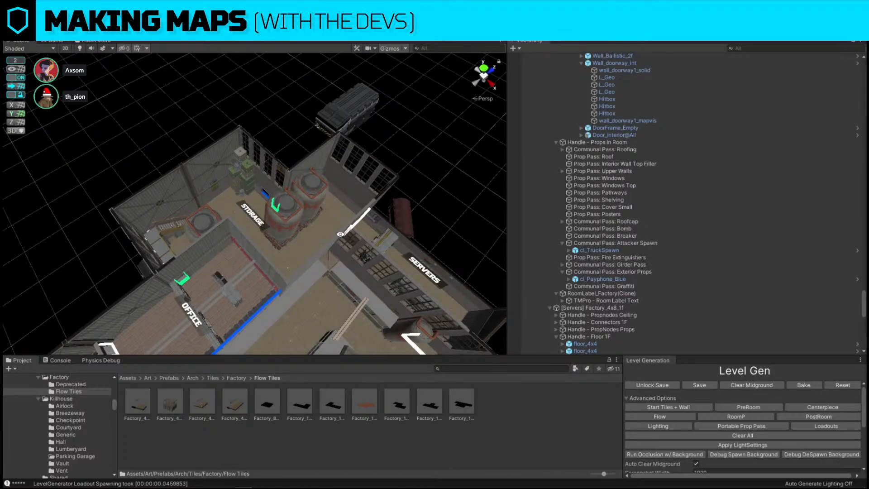
{"action": "right_click_drag", "start_coordinate": [248, 214], "coordinate": [335, 164]}
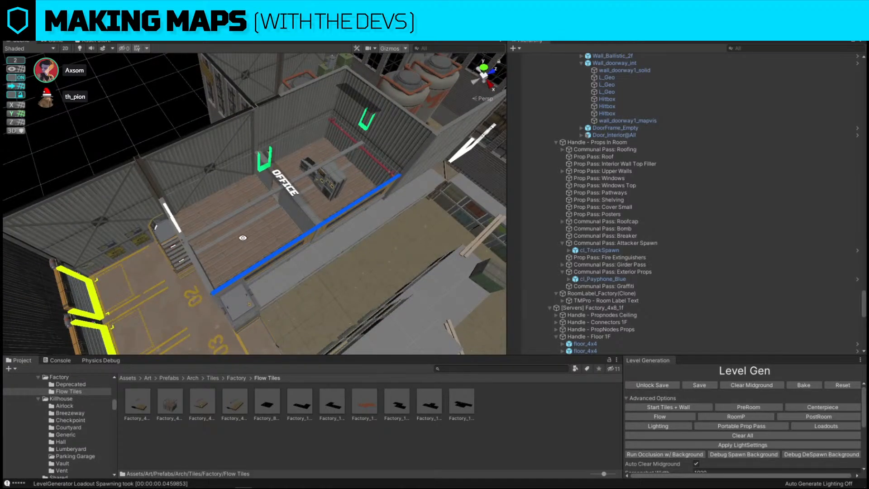
{"action": "right_click_drag", "start_coordinate": [243, 238], "coordinate": [290, 241]}
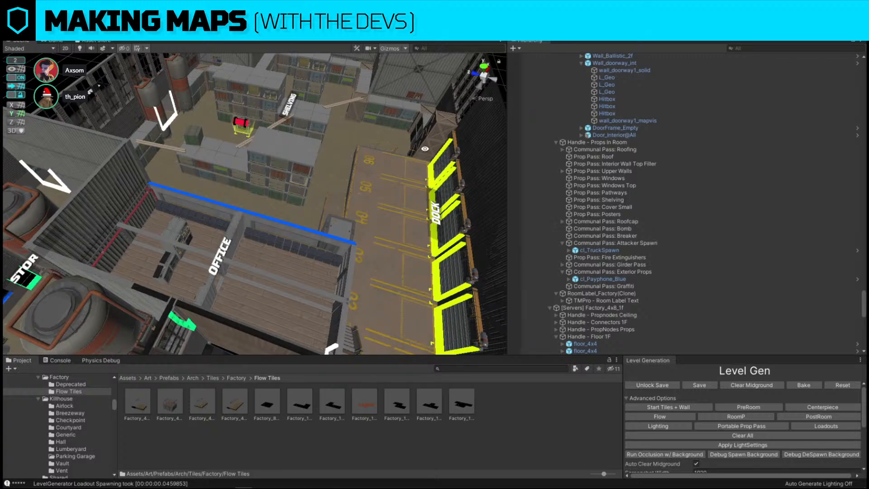
{"action": "left_click_drag", "start_coordinate": [442, 218], "coordinate": [150, 158], "text": "alt"}
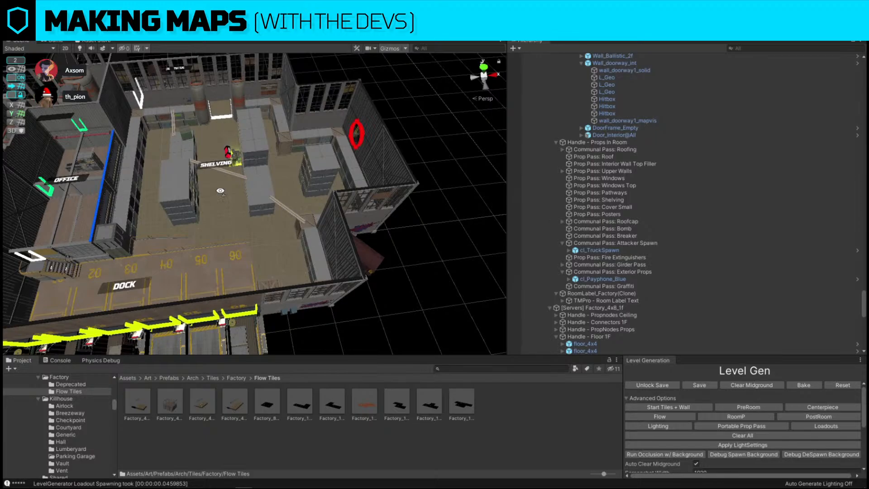
{"action": "middle_click_drag", "start_coordinate": [221, 191], "coordinate": [272, 190]}
{"action": "right_click_drag", "start_coordinate": [271, 191], "coordinate": [441, 161]}
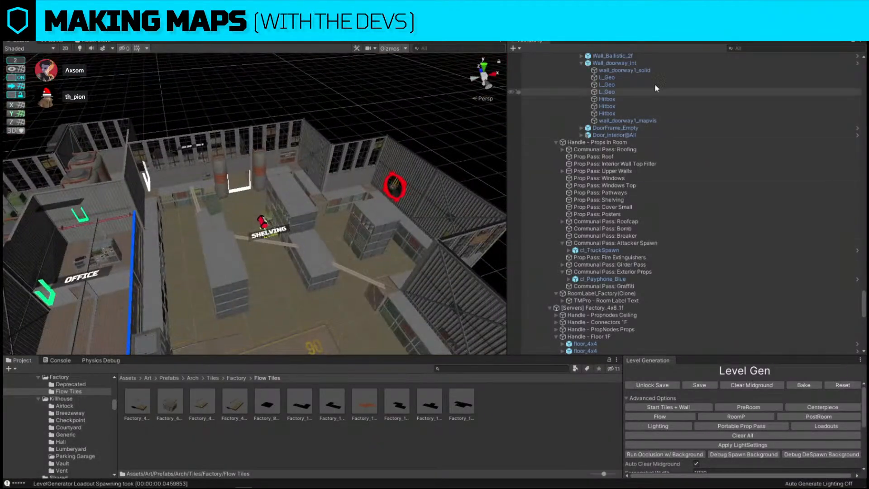
Search the scene hierarchy for "cl breaker", and clear the search to return to the full hierarchy.
{"action": "left_click", "coordinate": [780, 49]}
{"action": "type", "text": "cl breaker"}
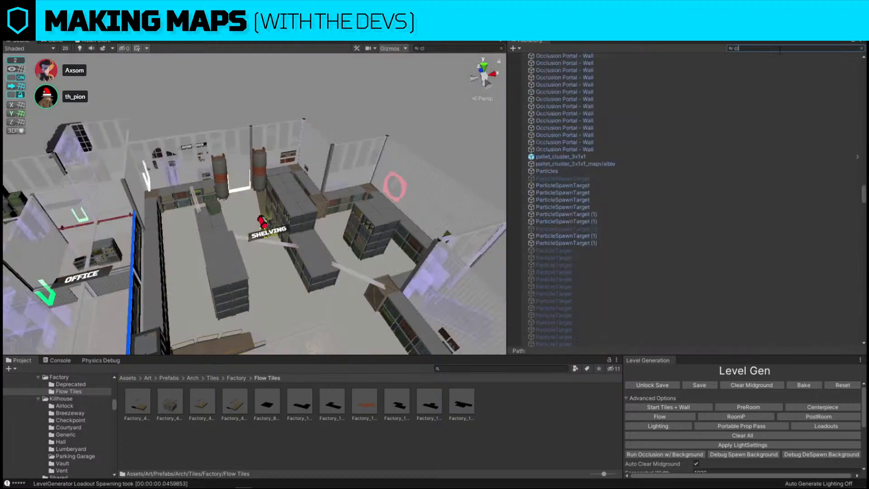
{"action": "left_click", "coordinate": [862, 49]}
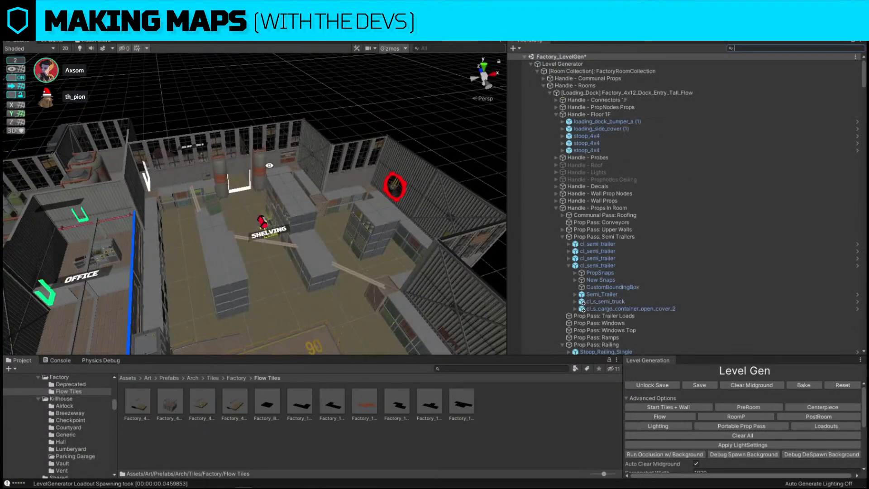
Duplicate the catwalk shelf in the northwest of the shelving room, search the assets for "breaker" and replace the copy with cl_Breaker.
{"action": "left_click", "coordinate": [211, 184]}
{"action": "key", "text": "f"}
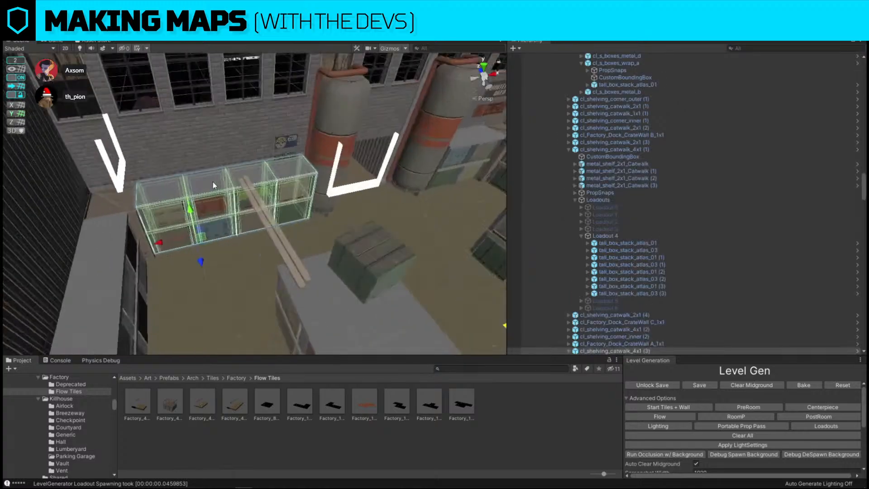
{"action": "right_click_drag", "start_coordinate": [213, 181], "coordinate": [376, 276]}
{"action": "left_click_drag", "start_coordinate": [273, 222], "coordinate": [348, 196]}
{"action": "left_click", "coordinate": [473, 369]}
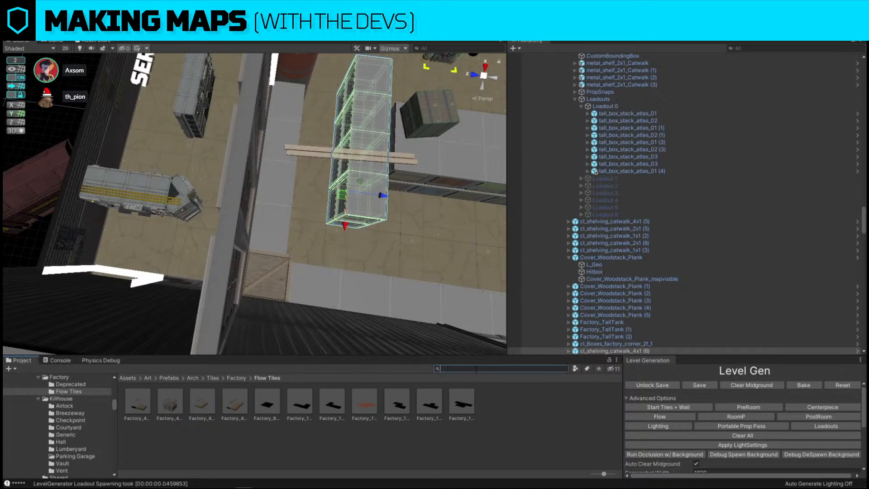
{"action": "type", "text": "breaker"}
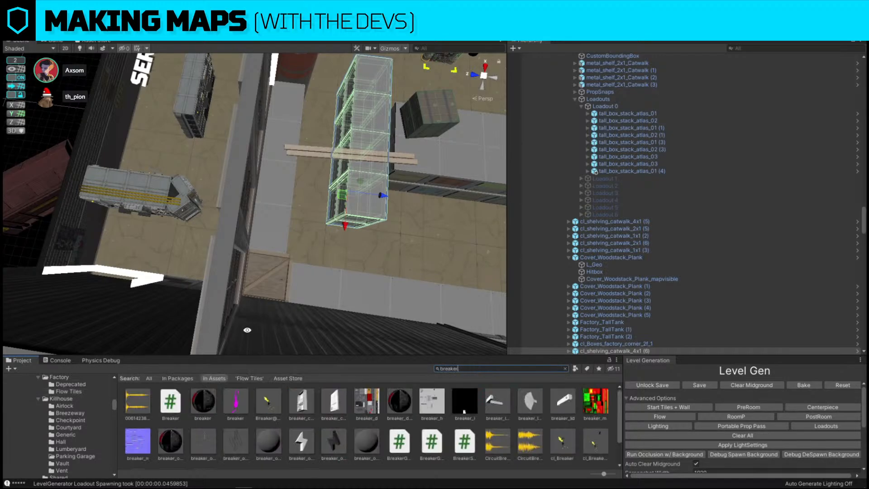
{"action": "key", "text": "ctrl+shift+r"}
{"action": "left_click_drag", "start_coordinate": [563, 443], "coordinate": [174, 167]}
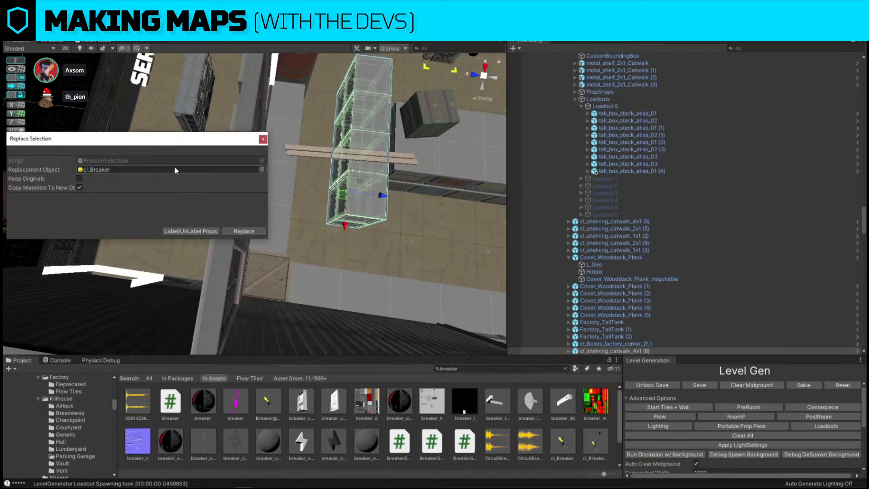
{"action": "left_click", "coordinate": [248, 234]}
Move the breaker out of the shelving room to the empty space northeast of the building.
{"action": "left_click", "coordinate": [356, 177]}
{"action": "key", "text": "s"}
{"action": "right_click_drag", "start_coordinate": [356, 176], "coordinate": [322, 149]}
{"action": "key", "text": "s"}
{"action": "left_click", "coordinate": [241, 182]}
{"action": "key", "text": "w"}
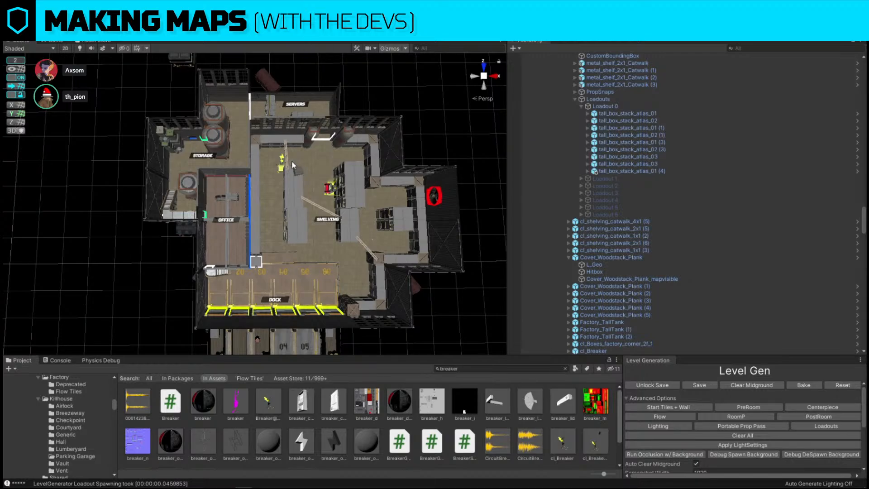
{"action": "left_click", "coordinate": [335, 156]}
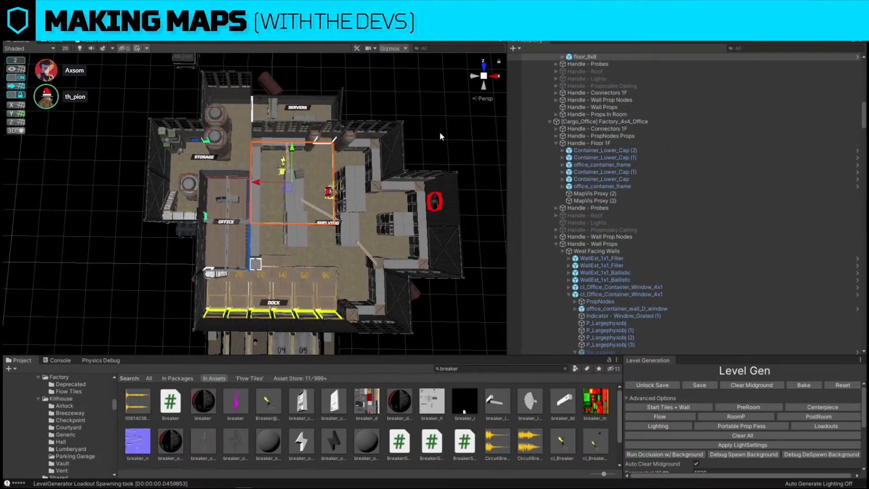
{"action": "left_click_drag", "start_coordinate": [284, 171], "coordinate": [409, 116]}
{"action": "left_click", "coordinate": [459, 126]}
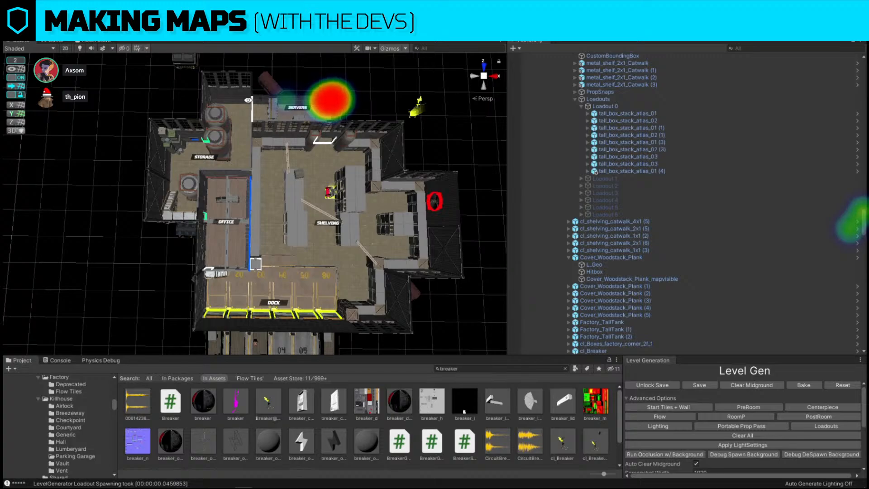
Try to mark up a screen capture of the storage, servers and shelving rooms, and cancel it.
{"action": "key", "text": "ctrl+Print"}
{"action": "left_click_drag", "start_coordinate": [145, 121], "coordinate": [488, 191]}
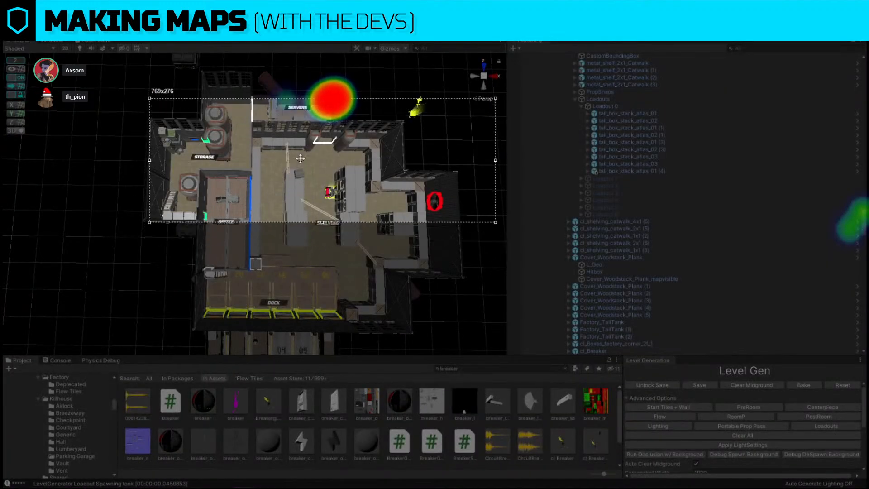
{"action": "left_click", "coordinate": [504, 114]}
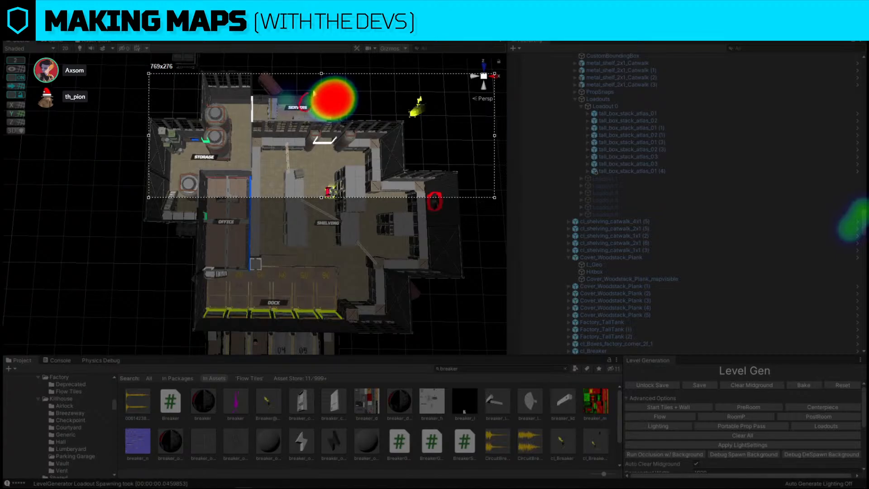
{"action": "mouse_move", "coordinate": [314, 91]}
{"action": "left_mouse_down"}
{"action": "mouse_move", "coordinate": [306, 88]}
{"action": "mouse_move", "coordinate": [307, 102]}
{"action": "mouse_move", "coordinate": [331, 193]}
{"action": "mouse_move", "coordinate": [328, 237]}
{"action": "left_mouse_up"}
{"action": "key", "text": "Escape"}
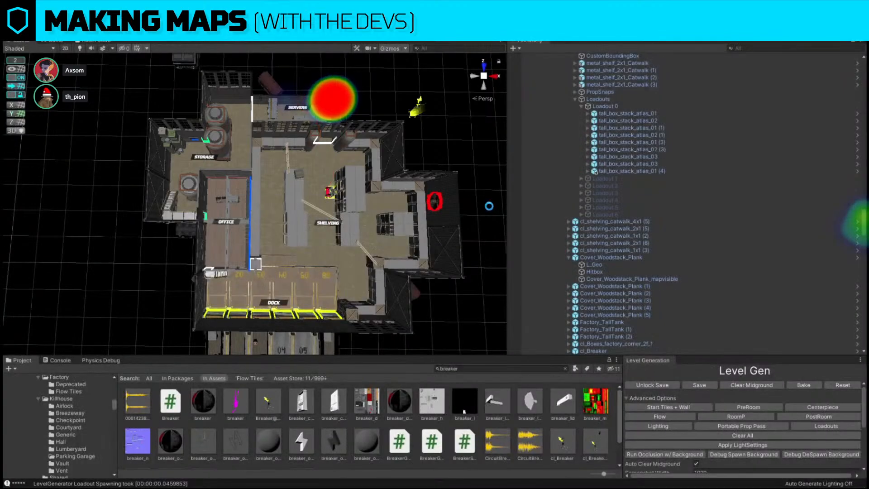
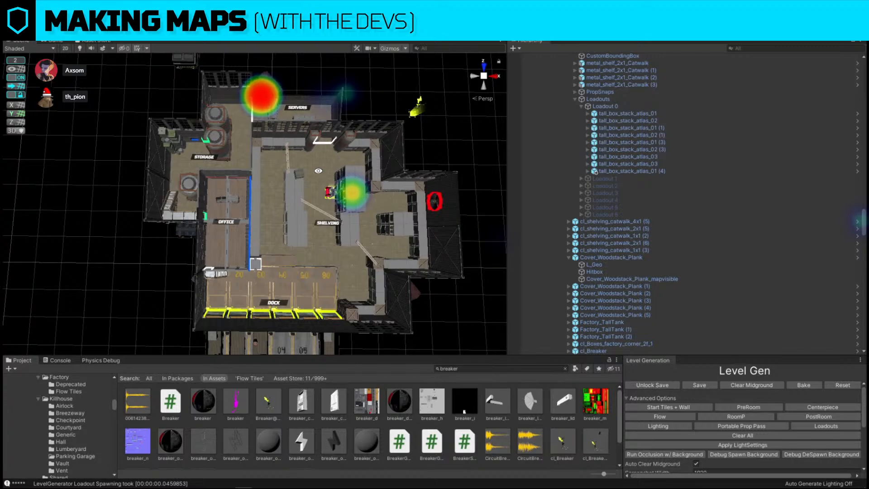
Capture the map, sketch a red route from the circled east wall spot to the southeast corner, mark the bomb area, and discard the capture.
{"action": "key", "text": "ctrl+Print"}
{"action": "left_click_drag", "start_coordinate": [178, 48], "coordinate": [500, 386]}
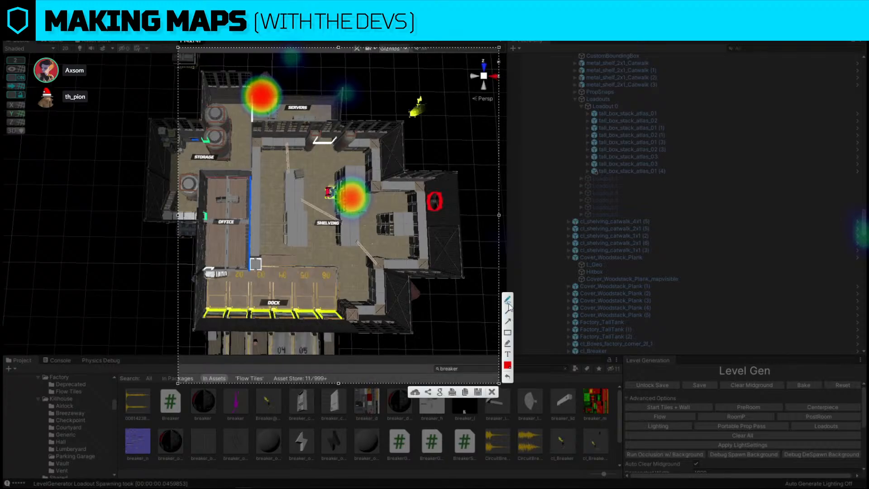
{"action": "left_click", "coordinate": [508, 300]}
{"action": "left_click_drag", "start_coordinate": [387, 303], "coordinate": [376, 307]}
{"action": "mouse_move", "coordinate": [430, 200]}
{"action": "left_mouse_down"}
{"action": "mouse_move", "coordinate": [419, 258]}
{"action": "mouse_move", "coordinate": [379, 308]}
{"action": "left_mouse_up"}
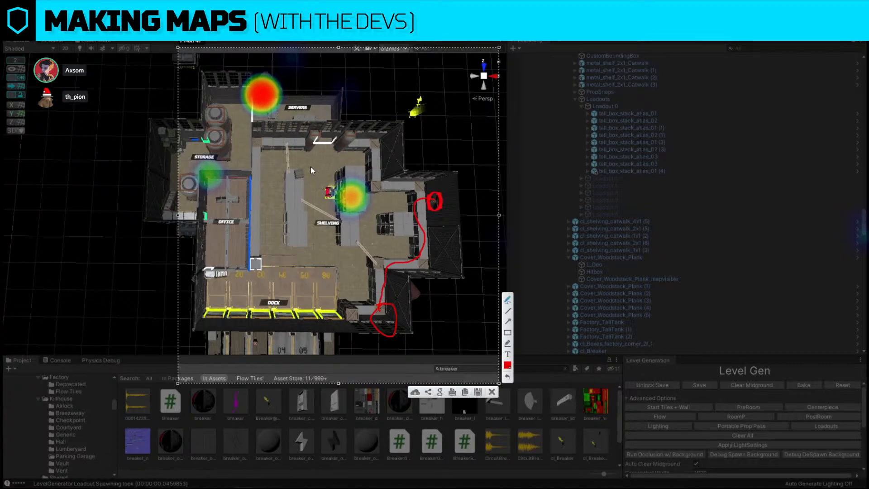
{"action": "mouse_move", "coordinate": [333, 190]}
{"action": "left_mouse_down"}
{"action": "mouse_move", "coordinate": [329, 171]}
{"action": "mouse_move", "coordinate": [344, 163]}
{"action": "left_mouse_up"}
{"action": "left_click", "coordinate": [494, 392]}
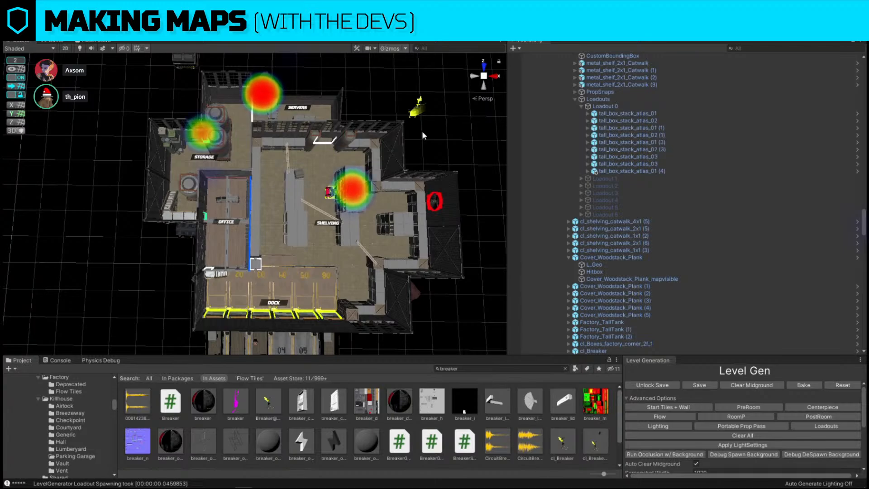
Move the breaker into the servers room and place it against the brick wall.
{"action": "left_click", "coordinate": [422, 102]}
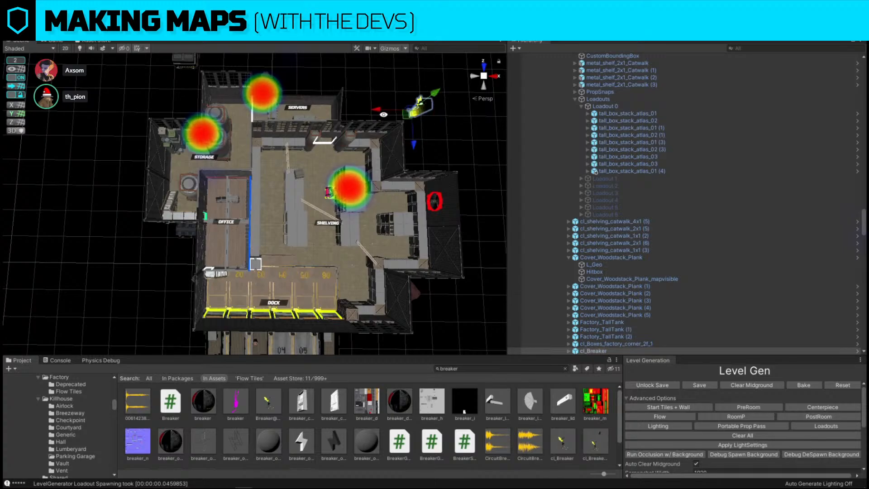
{"action": "key", "text": "f"}
{"action": "left_click_drag", "start_coordinate": [286, 107], "coordinate": [301, 196], "text": "alt"}
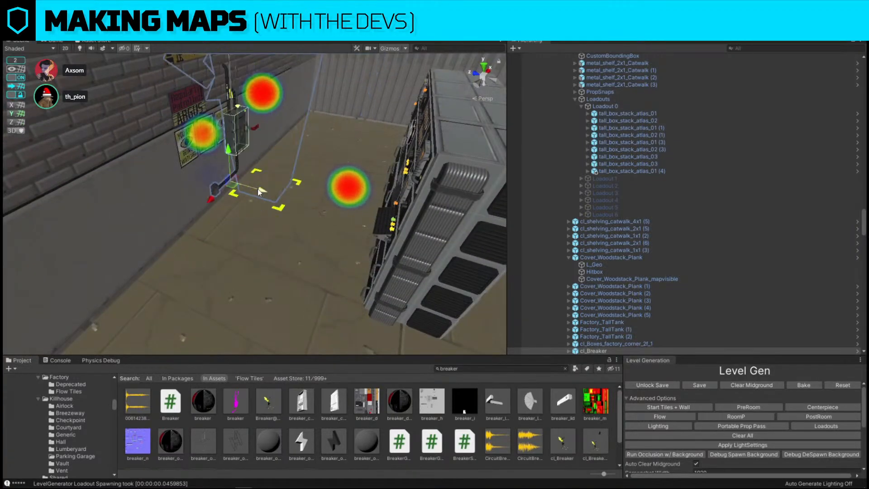
{"action": "left_click", "coordinate": [335, 120]}
{"action": "left_click_drag", "start_coordinate": [335, 120], "coordinate": [132, 245], "text": "alt"}
{"action": "scroll", "coordinate": [179, 200], "scroll_direction": "down", "scroll_amount": 6}
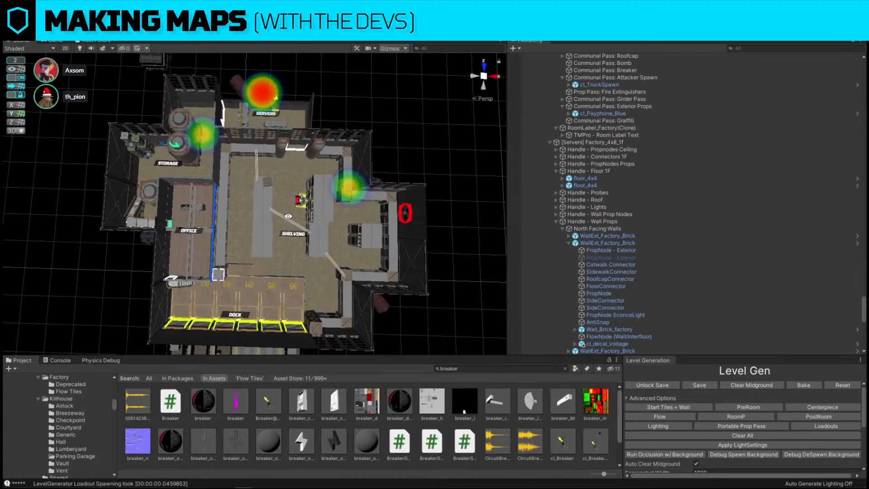
Move the bomb south within the shelving room, next to the SHELVING label.
{"action": "left_click", "coordinate": [301, 200]}
{"action": "left_click_drag", "start_coordinate": [300, 237], "coordinate": [303, 271]}
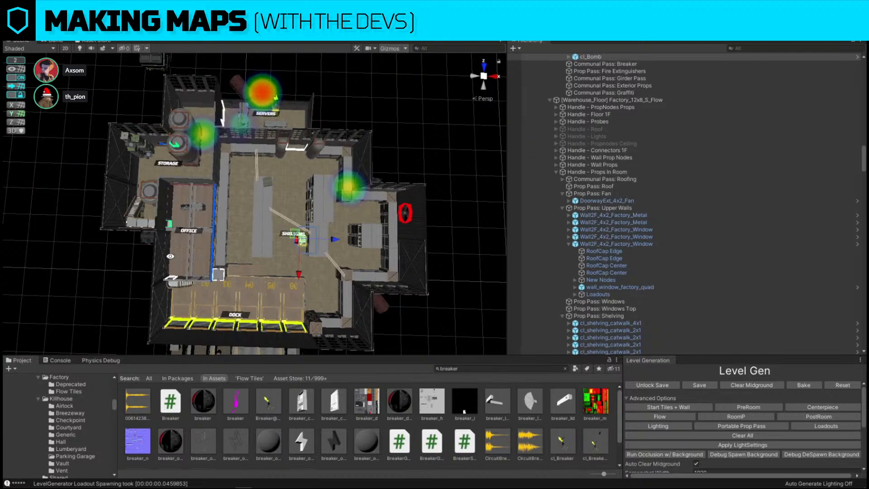
Capture the office and dock area, circle two office corners in red, sketch routes between them and the west window, and discard the capture.
{"action": "key", "text": "Print"}
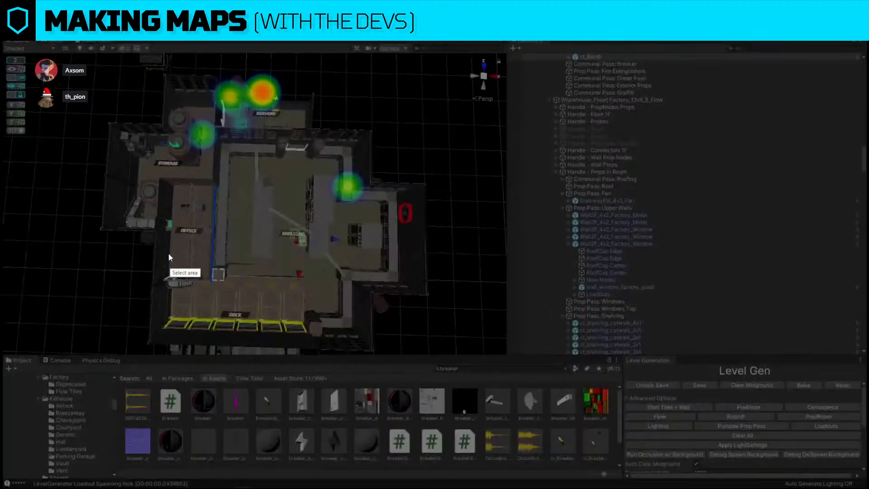
{"action": "left_click_drag", "start_coordinate": [57, 166], "coordinate": [357, 342]}
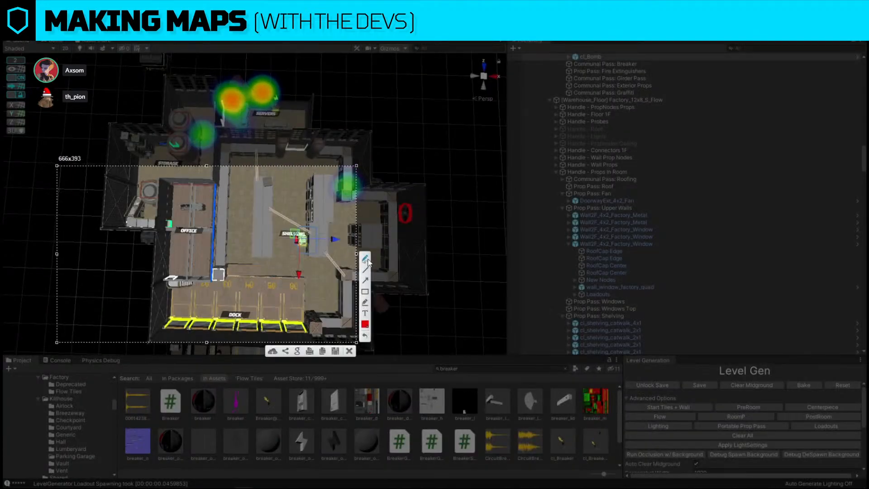
{"action": "left_click_drag", "start_coordinate": [209, 186], "coordinate": [202, 189]}
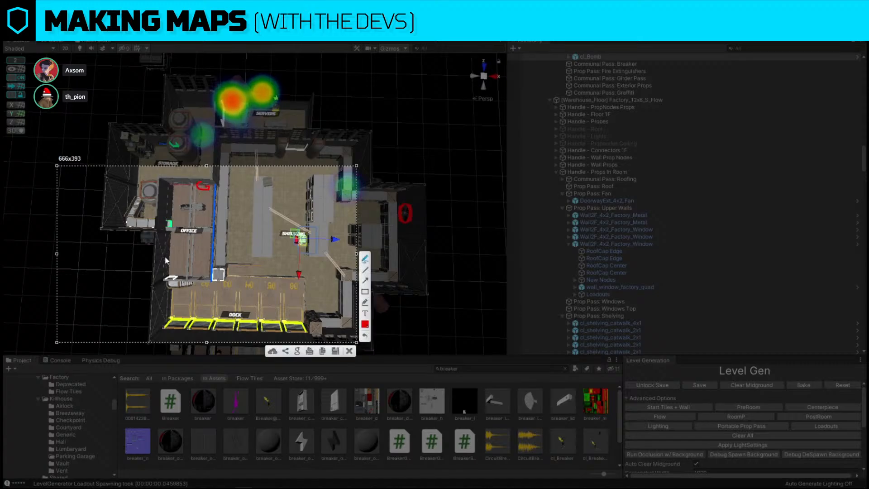
{"action": "left_click_drag", "start_coordinate": [164, 262], "coordinate": [166, 273]}
{"action": "mouse_move", "coordinate": [168, 225]}
{"action": "left_mouse_down"}
{"action": "mouse_move", "coordinate": [185, 262]}
{"action": "mouse_move", "coordinate": [169, 268]}
{"action": "left_mouse_up"}
{"action": "mouse_move", "coordinate": [163, 226]}
{"action": "left_mouse_down"}
{"action": "mouse_move", "coordinate": [175, 194]}
{"action": "mouse_move", "coordinate": [209, 196]}
{"action": "mouse_move", "coordinate": [200, 211]}
{"action": "left_mouse_up"}
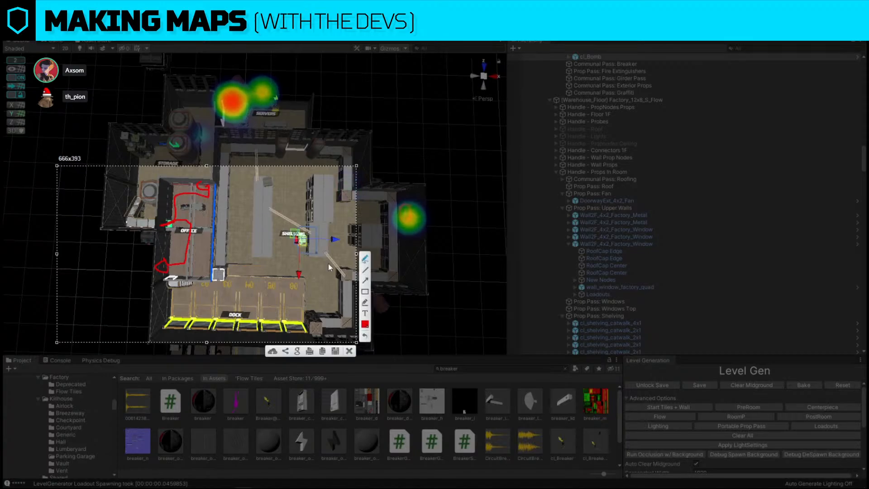
{"action": "left_click", "coordinate": [349, 350]}
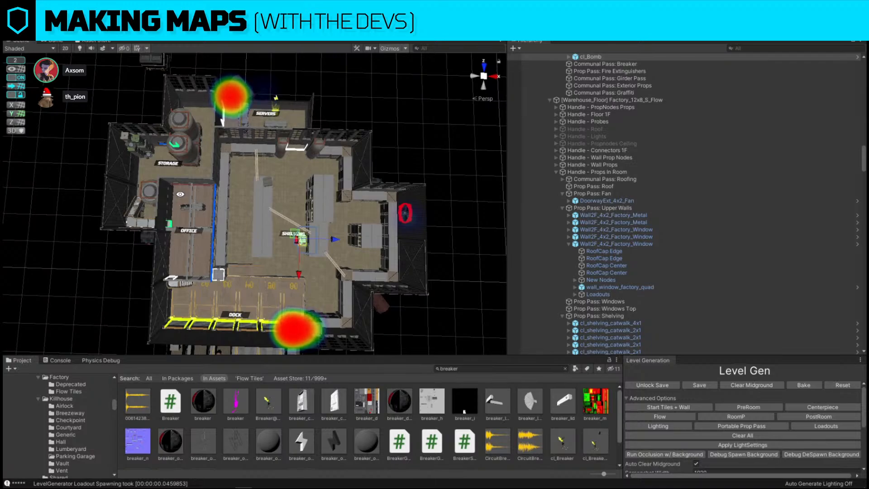
Capture the whole map, sketch red routes from the dock trailers and west office window into the building, and undo all the strokes.
{"action": "left_click_drag", "start_coordinate": [181, 194], "coordinate": [80, 163], "text": "alt"}
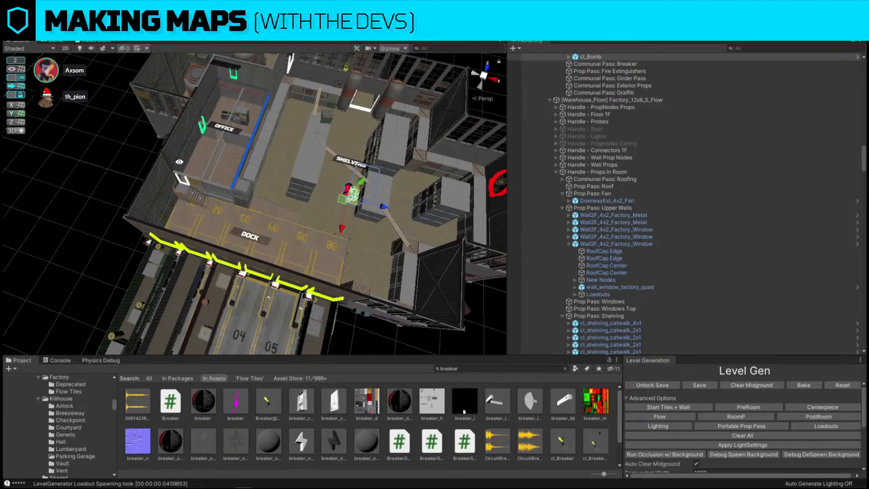
{"action": "scroll", "coordinate": [180, 162], "scroll_direction": "down", "scroll_amount": 5}
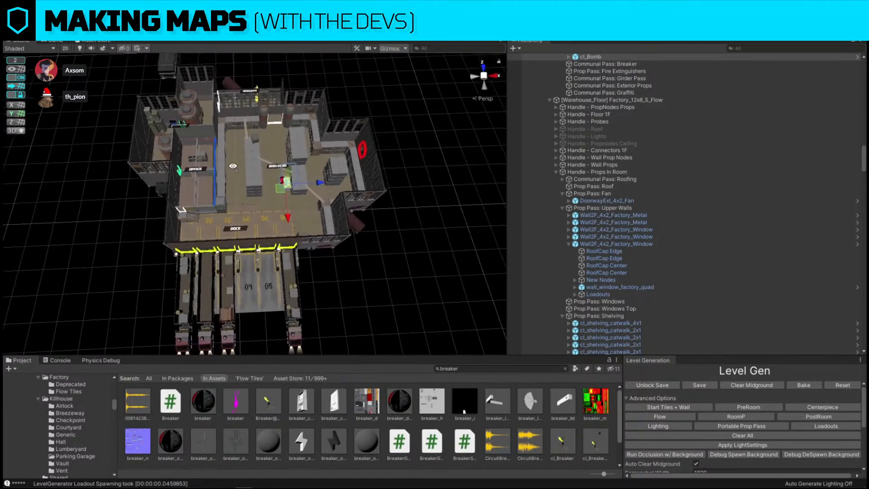
{"action": "key", "text": "Print"}
{"action": "mouse_move", "coordinate": [432, 60]}
{"action": "left_mouse_down"}
{"action": "mouse_move", "coordinate": [173, 190]}
{"action": "mouse_move", "coordinate": [60, 319]}
{"action": "left_mouse_up"}
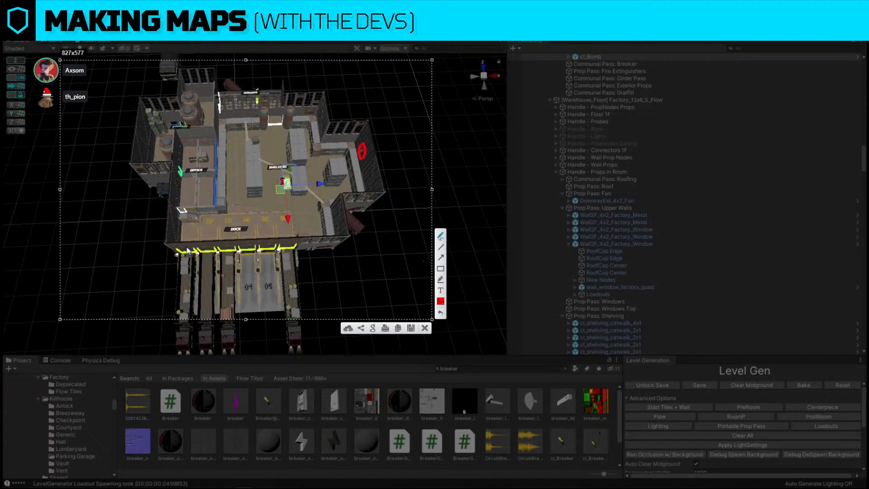
{"action": "left_click_drag", "start_coordinate": [187, 249], "coordinate": [184, 272]}
{"action": "mouse_move", "coordinate": [249, 244]}
{"action": "left_mouse_down"}
{"action": "mouse_move", "coordinate": [249, 295]}
{"action": "mouse_move", "coordinate": [238, 146]}
{"action": "mouse_move", "coordinate": [256, 164]}
{"action": "left_mouse_up"}
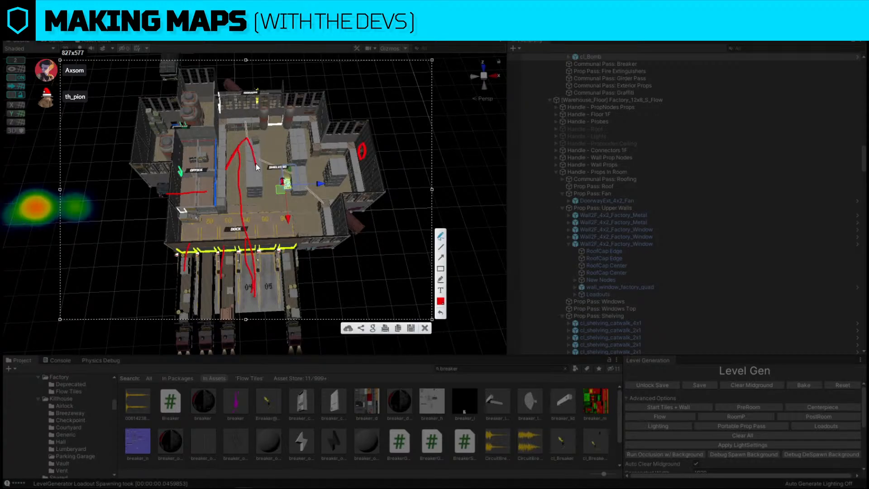
{"action": "key", "text": "ctrl+z"}
{"action": "key", "text": "ctrl+z"}
{"action": "key", "text": "ctrl+z"}
{"action": "key", "text": "ctrl+z"}
{"action": "key", "text": "ctrl+z"}
{"action": "key", "text": "ctrl+z"}
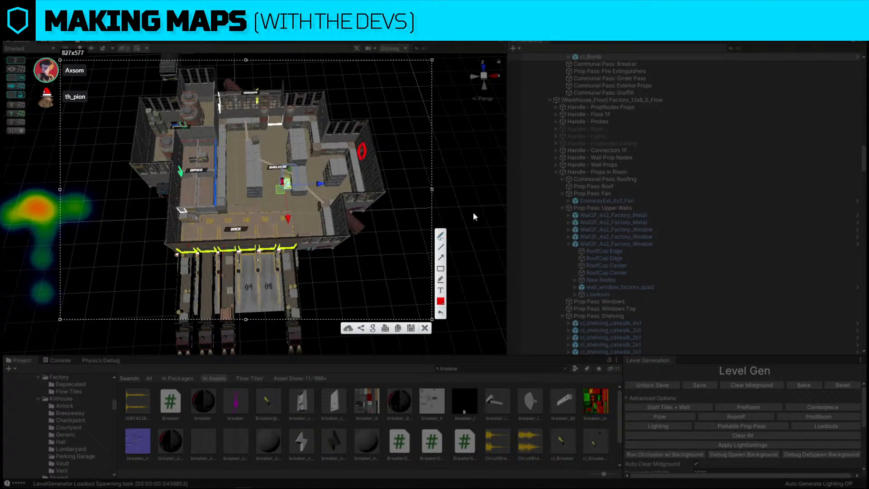
Sketch red sightlines through the west office window, from the dock trailers across the map, and at the circled east wall spot, and discard the capture.
{"action": "left_click_drag", "start_coordinate": [165, 196], "coordinate": [203, 194]}
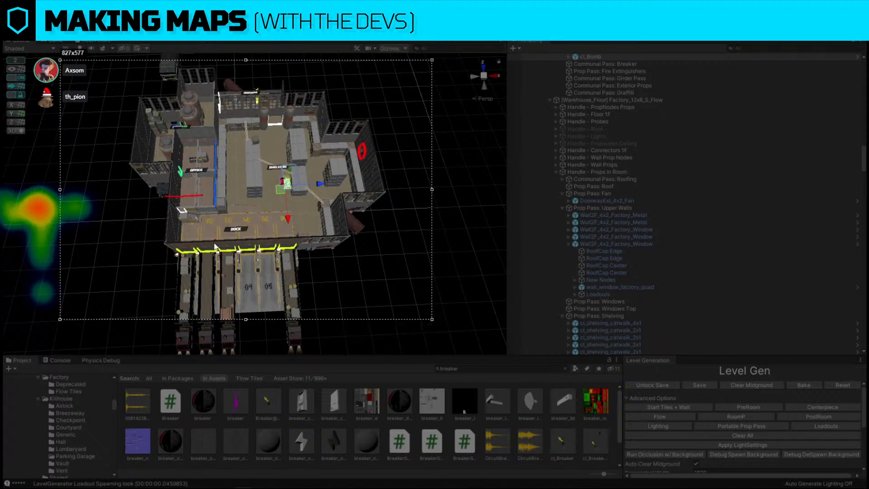
{"action": "mouse_move", "coordinate": [201, 269]}
{"action": "left_mouse_down"}
{"action": "mouse_move", "coordinate": [210, 242]}
{"action": "mouse_move", "coordinate": [378, 149]}
{"action": "mouse_move", "coordinate": [325, 167]}
{"action": "left_mouse_up"}
{"action": "mouse_move", "coordinate": [379, 144]}
{"action": "left_mouse_down"}
{"action": "mouse_move", "coordinate": [322, 183]}
{"action": "mouse_move", "coordinate": [397, 130]}
{"action": "left_mouse_up"}
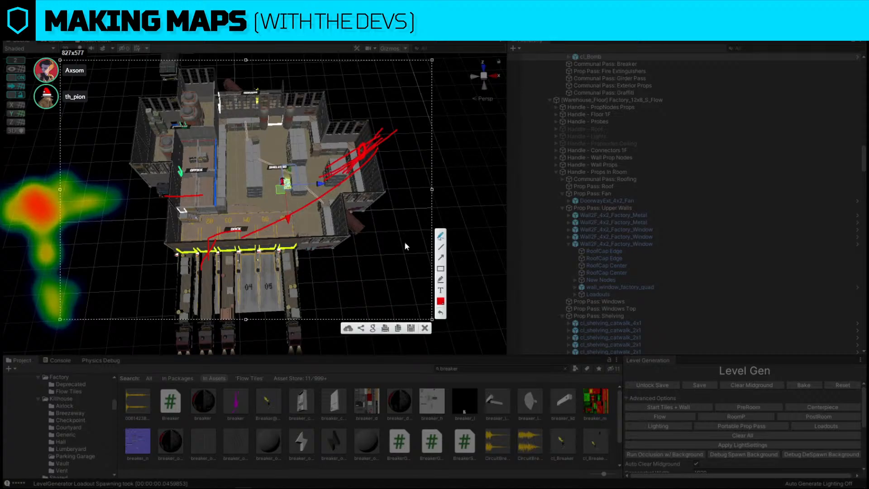
{"action": "left_click", "coordinate": [425, 327]}
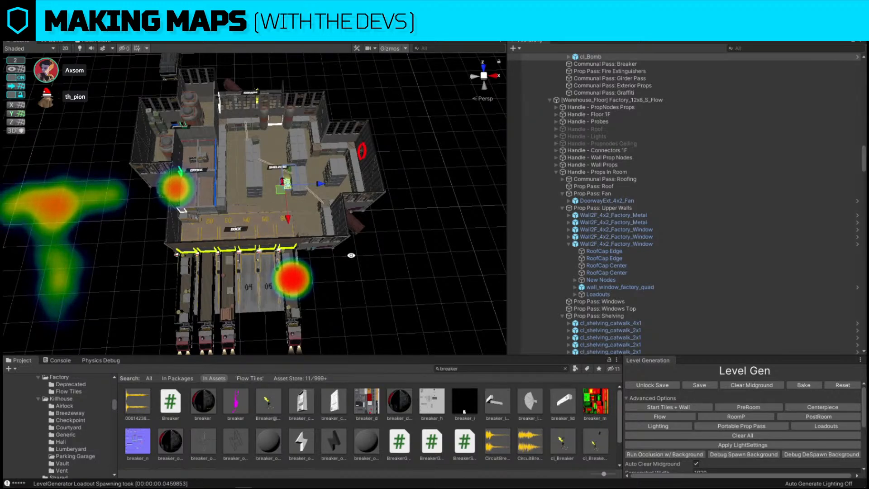
Find the two-storey fire doorway prefab and replace the selected west exterior wall piece of the office with DoorwayExt_1x3_2f_Fire.
{"action": "right_click_drag", "start_coordinate": [351, 255], "coordinate": [431, 218]}
{"action": "left_click", "coordinate": [302, 222]}
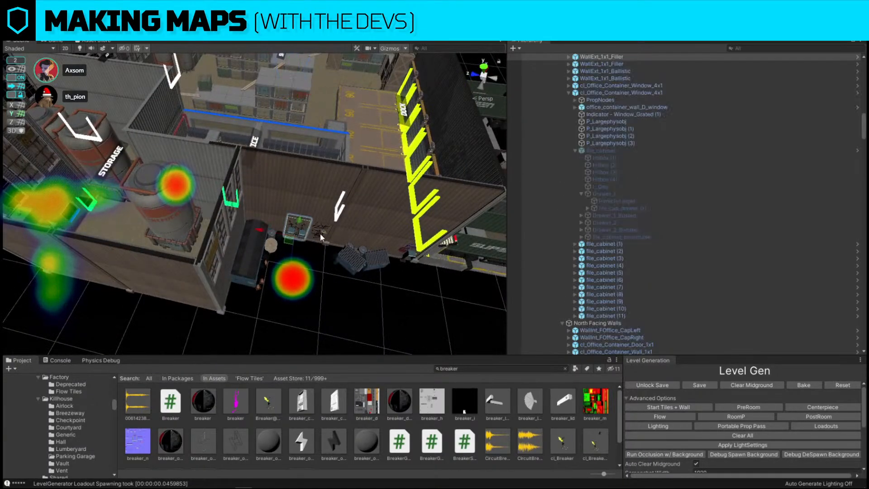
{"action": "mouse_move", "coordinate": [319, 249]}
{"action": "right_mouse_down"}
{"action": "mouse_move", "coordinate": [328, 250]}
{"action": "mouse_move", "coordinate": [317, 253]}
{"action": "right_mouse_up"}
{"action": "left_click", "coordinate": [453, 369]}
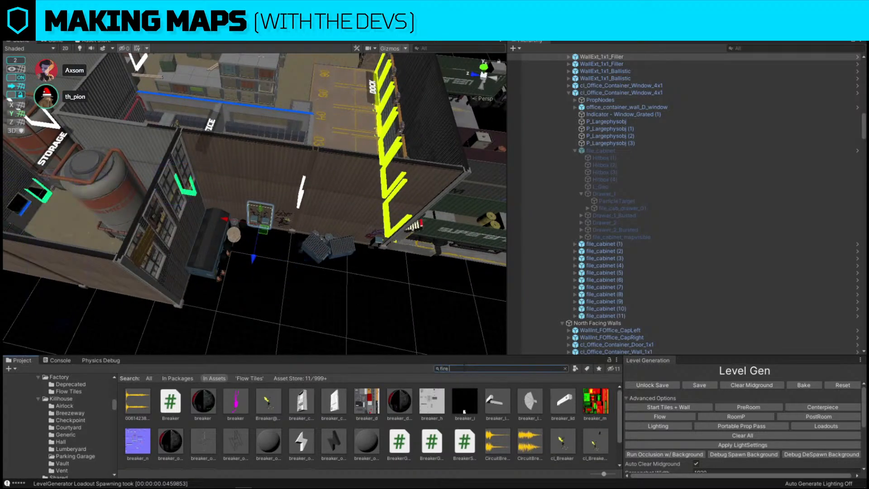
{"action": "type", "text": "fire 2f"}
{"action": "left_click_drag", "start_coordinate": [170, 400], "coordinate": [128, 170]}
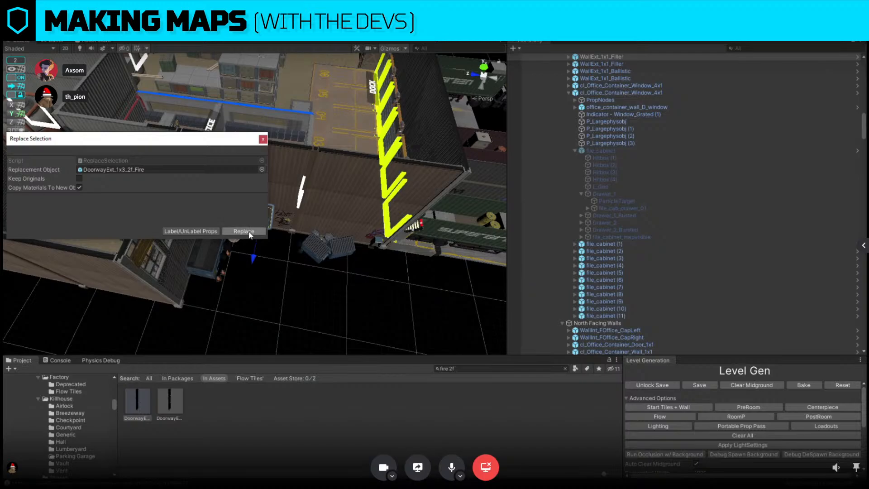
{"action": "left_click", "coordinate": [244, 231]}
Replace the Wall2F_4x2_Factory_Metal upper wall above the office's new fire doorway with the narrow Wall2F_1x2_Factory_Metal.
{"action": "left_click", "coordinate": [298, 181]}
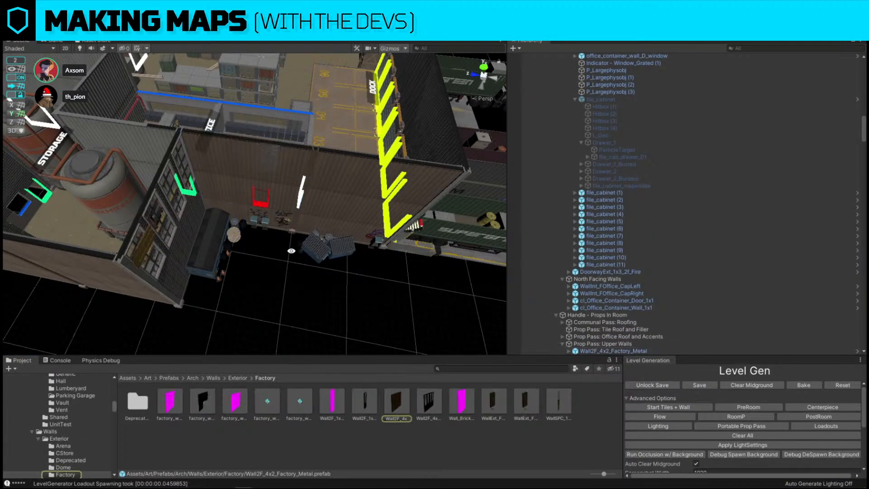
{"action": "right_click_drag", "start_coordinate": [331, 307], "coordinate": [379, 143]}
{"action": "right_click_drag", "start_coordinate": [262, 168], "coordinate": [438, 227]}
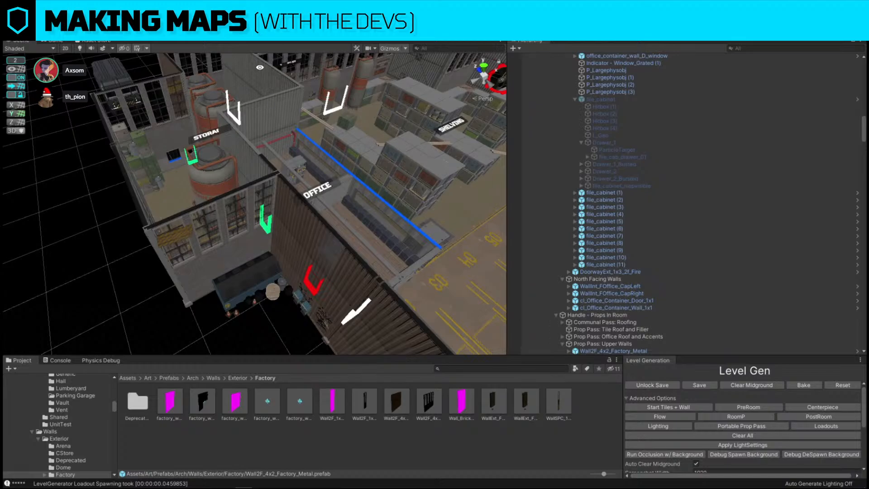
{"action": "left_click", "coordinate": [358, 278]}
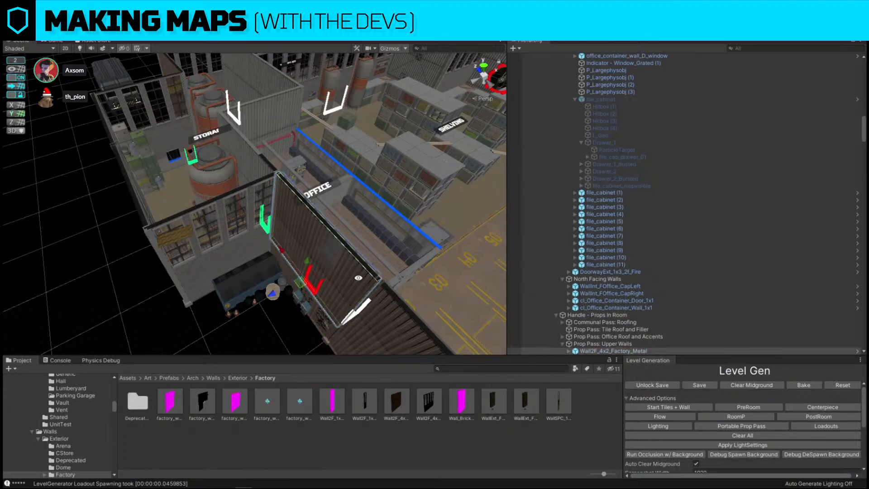
{"action": "key", "text": "ctrl+shift+r"}
{"action": "left_click_drag", "start_coordinate": [331, 399], "coordinate": [193, 169]}
{"action": "left_click", "coordinate": [254, 233]}
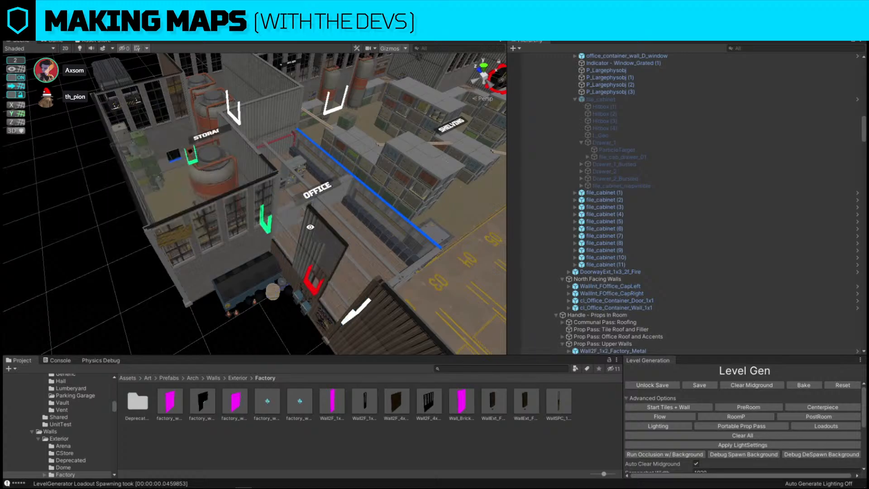
Shift the narrow upper wall panel beside the fire doorway and apply the neighbouring upper wall's brown corrugated material to the panel and doorway.
{"action": "left_click", "coordinate": [304, 229]}
{"action": "left_click_drag", "start_coordinate": [304, 230], "coordinate": [289, 185], "text": "alt"}
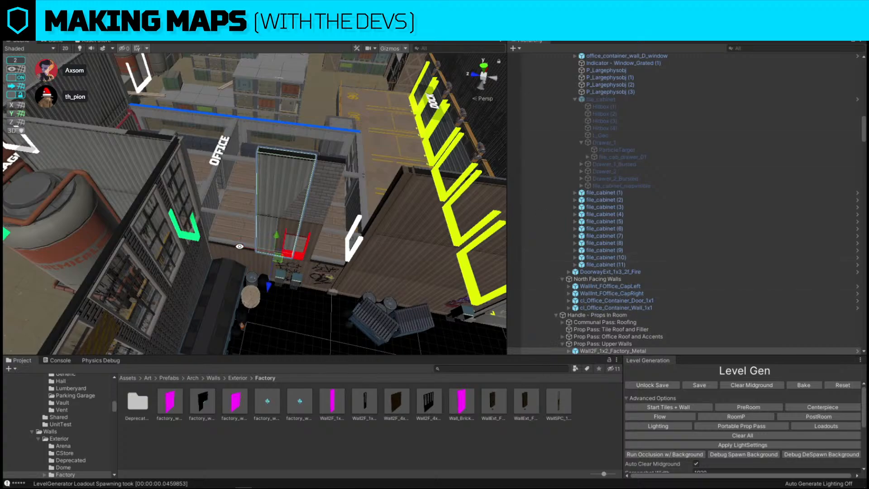
{"action": "left_click_drag", "start_coordinate": [230, 246], "coordinate": [211, 244]}
{"action": "left_click", "coordinate": [423, 204]}
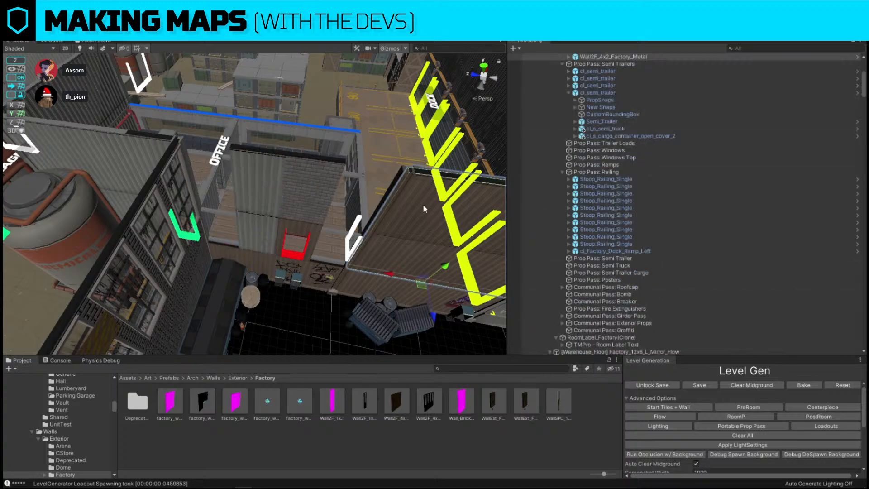
{"action": "left_click_drag", "start_coordinate": [263, 173], "coordinate": [263, 173]}
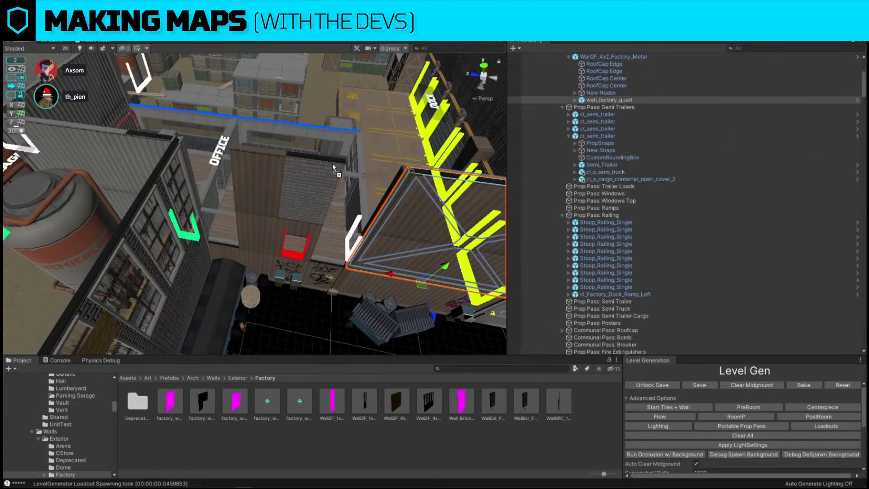
{"action": "left_click_drag", "start_coordinate": [332, 163], "coordinate": [333, 163]}
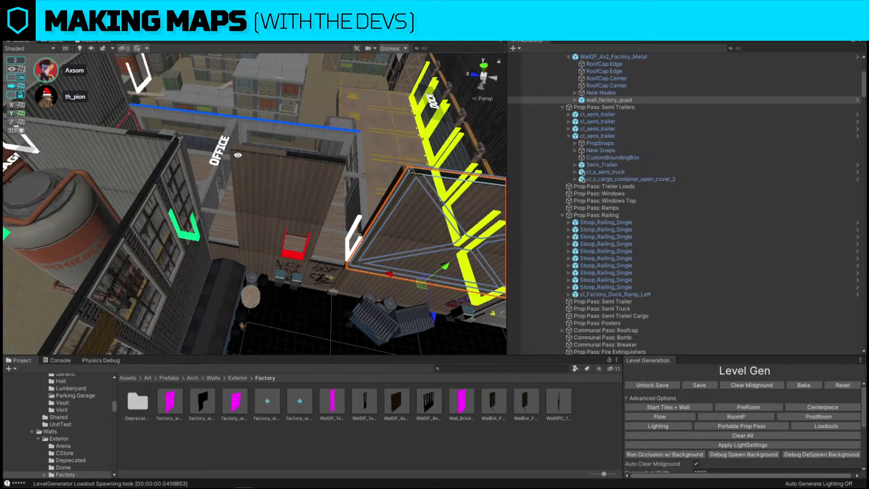
{"action": "left_click", "coordinate": [270, 175]}
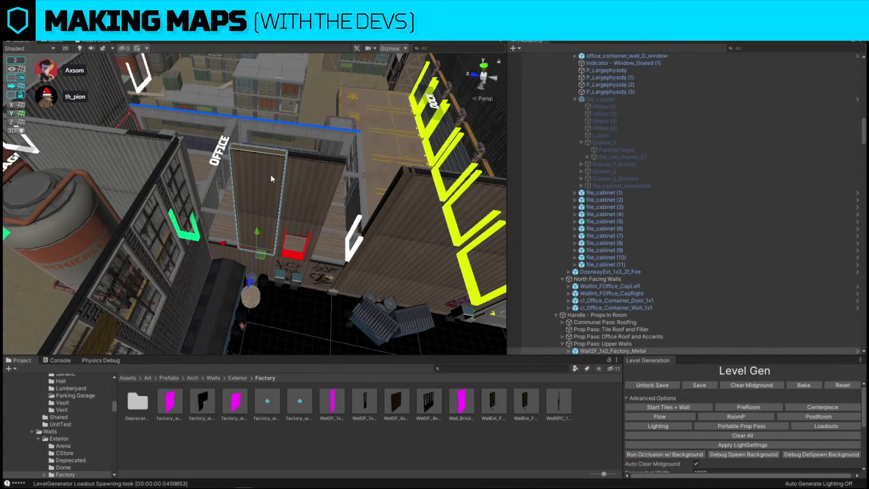
{"action": "key", "text": "ctrl+z"}
{"action": "key", "text": "ctrl+z"}
{"action": "key", "text": "ctrl+z"}
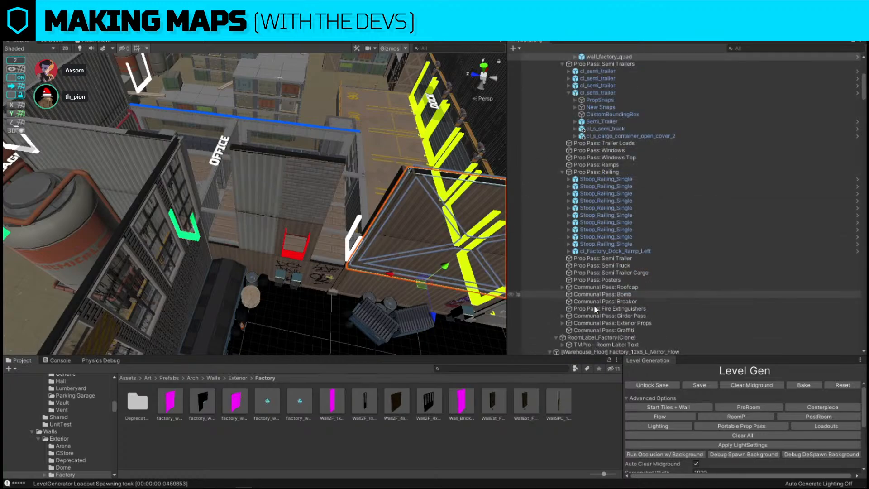
{"action": "left_click_drag", "start_coordinate": [518, 230], "coordinate": [304, 178]}
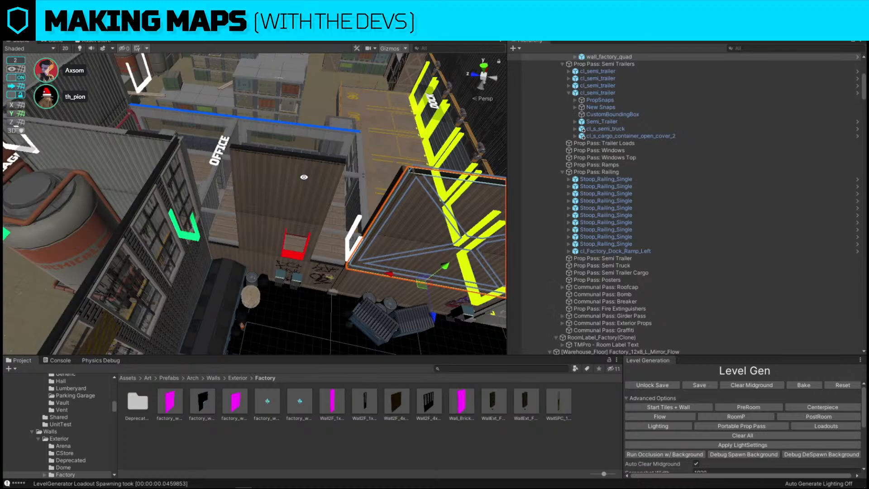
Duplicate the narrow upper wall panel to close the remaining gap on the dock side of the fire doorway.
{"action": "left_click", "coordinate": [244, 182]}
{"action": "key", "text": "f"}
{"action": "left_click", "coordinate": [253, 251]}
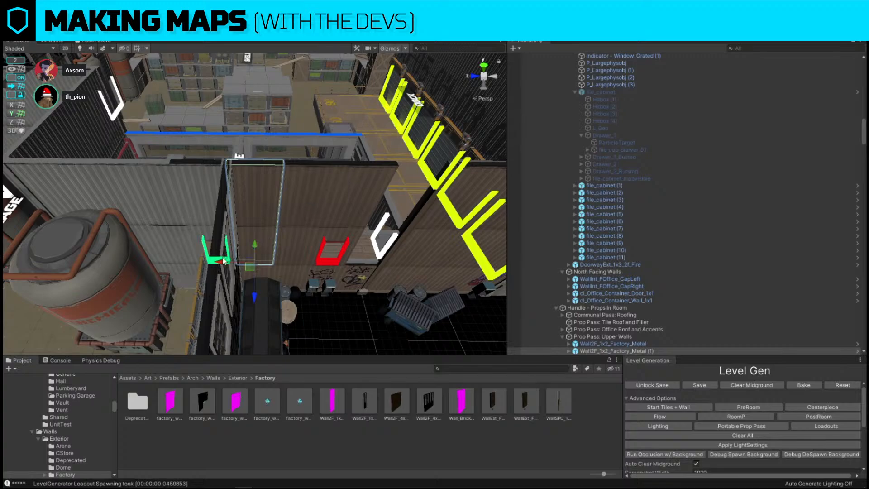
{"action": "key", "text": "ctrl+d"}
{"action": "left_click_drag", "start_coordinate": [228, 263], "coordinate": [340, 269]}
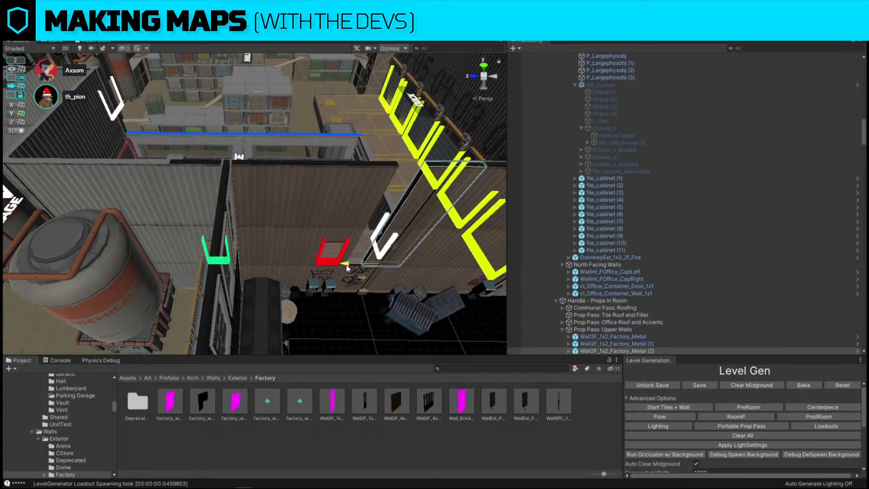
Reposition the construction dumpster corner prop outside the office so it fits around the fire escape stairs.
{"action": "left_click", "coordinate": [333, 218]}
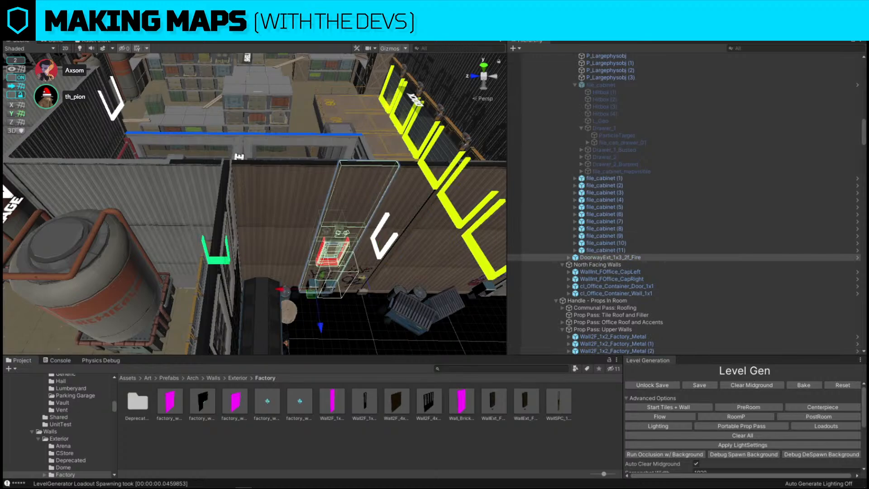
{"action": "right_click_drag", "start_coordinate": [170, 212], "coordinate": [294, 215]}
{"action": "left_click", "coordinate": [169, 257]}
{"action": "left_click", "coordinate": [168, 254]}
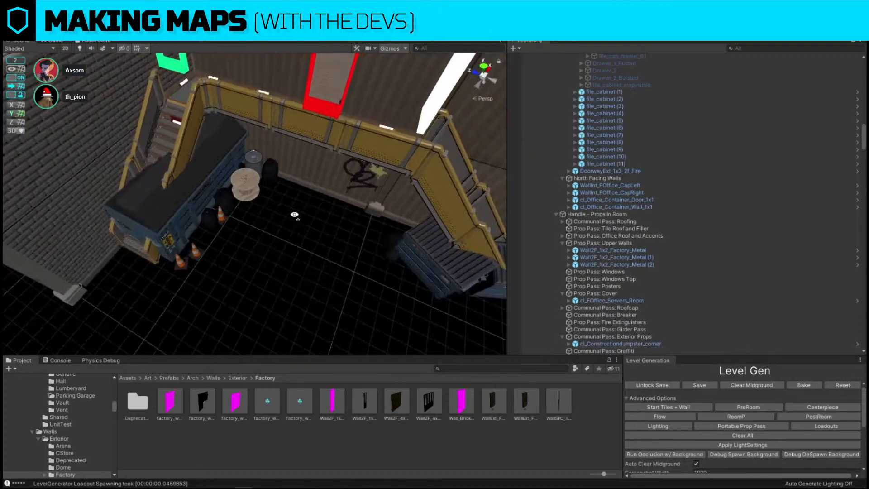
{"action": "left_click", "coordinate": [213, 158]}
{"action": "right_click_drag", "start_coordinate": [213, 158], "coordinate": [268, 210]}
{"action": "left_click_drag", "start_coordinate": [254, 222], "coordinate": [150, 220], "text": "ctrl"}
{"action": "key", "text": "w"}
{"action": "right_click_drag", "start_coordinate": [150, 219], "coordinate": [296, 167]}
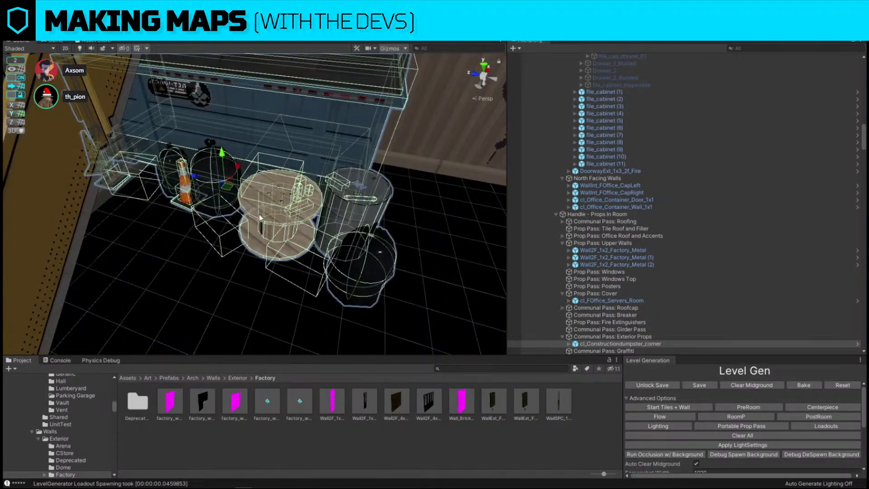
Move the pair of blue dumpsters along the exterior wall toward the construction dumpster, clear of the fire escape ramp.
{"action": "right_click_drag", "start_coordinate": [198, 175], "coordinate": [350, 227]}
{"action": "left_click", "coordinate": [351, 224]}
{"action": "key", "text": "f"}
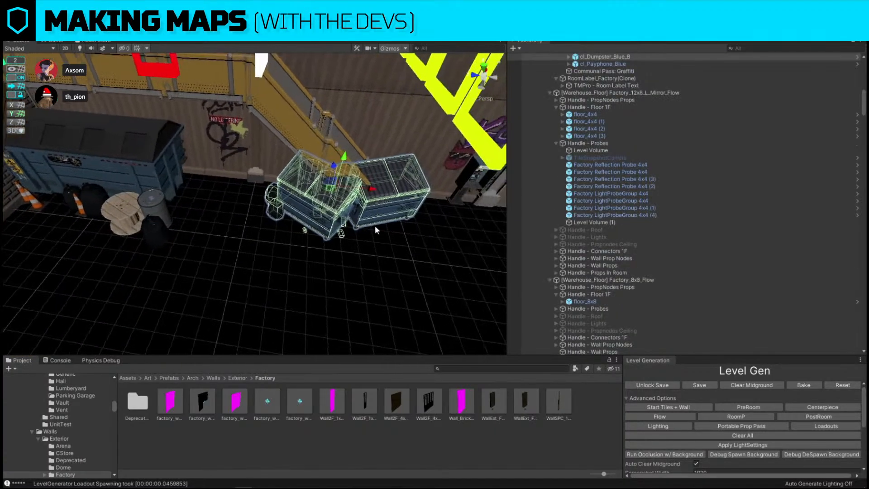
{"action": "right_click_drag", "start_coordinate": [375, 200], "coordinate": [277, 180]}
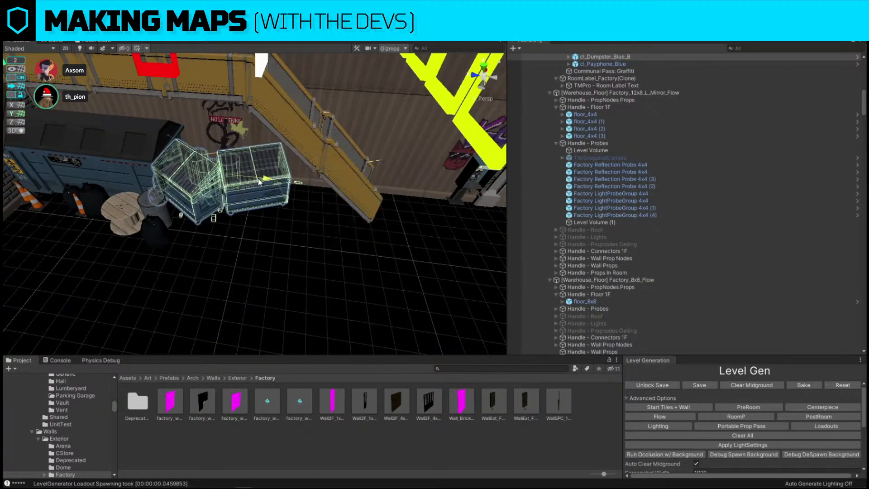
{"action": "left_click", "coordinate": [271, 235]}
Duplicate the office's server room cover and place the copy in the southern half of the office.
{"action": "right_click_drag", "start_coordinate": [270, 235], "coordinate": [262, 135]}
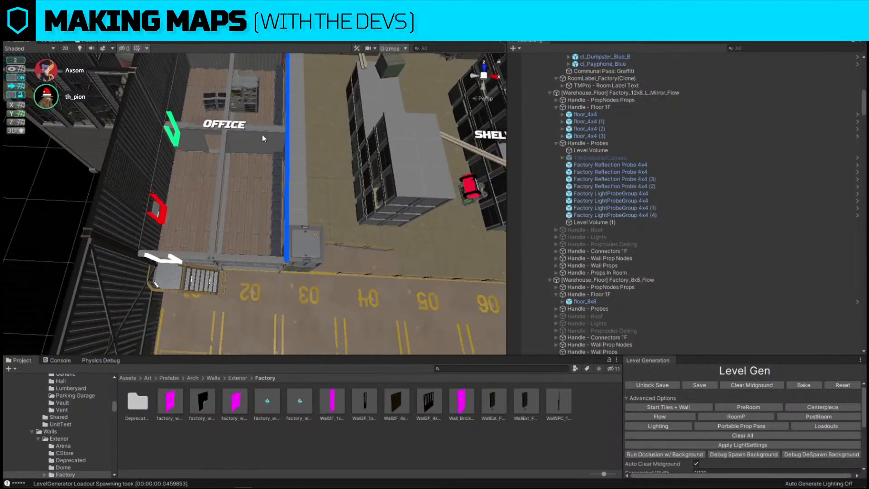
{"action": "left_click", "coordinate": [247, 95]}
{"action": "key", "text": "f"}
{"action": "key", "text": "ctrl+d"}
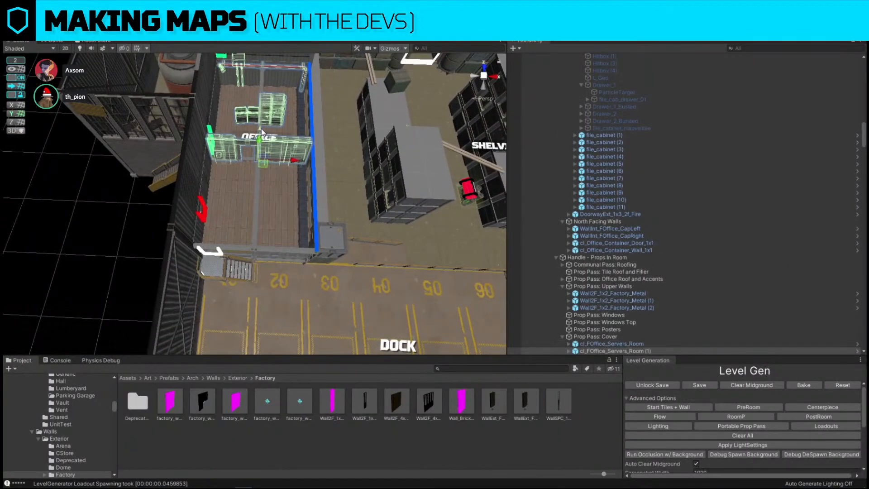
{"action": "left_click_drag", "start_coordinate": [263, 136], "coordinate": [260, 211]}
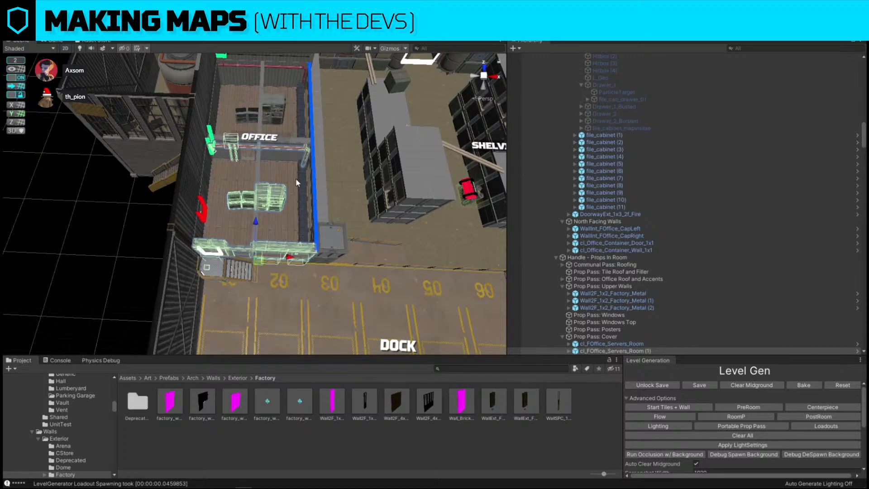
Replace the duplicated server room cover in the southern office with the cl_FOffice_Desks prefab.
{"action": "key", "text": "ctrl+shift+f"}
{"action": "left_click", "coordinate": [282, 190]}
{"action": "key", "text": "ctrl+r"}
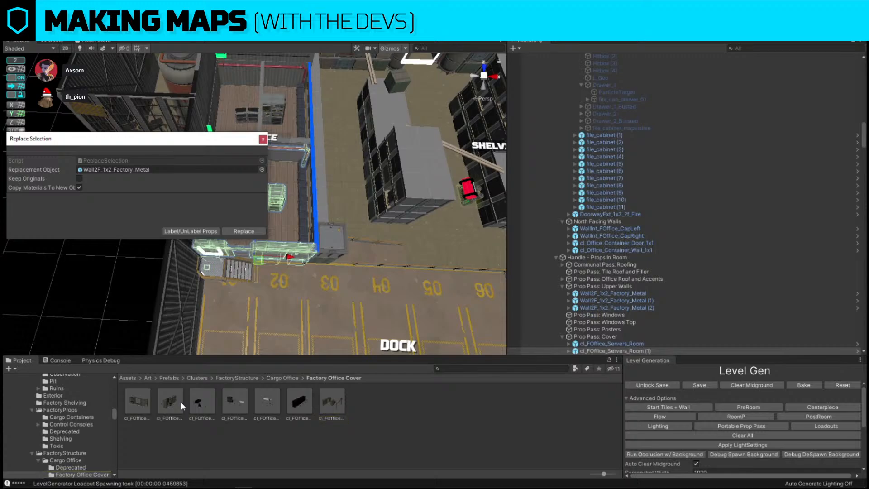
{"action": "left_click_drag", "start_coordinate": [192, 402], "coordinate": [141, 168]}
{"action": "left_click", "coordinate": [245, 232]}
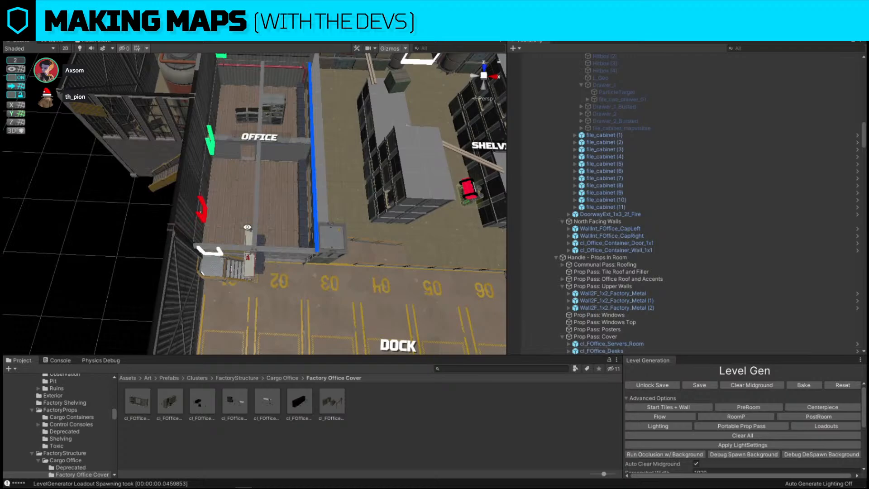
{"action": "left_click_drag", "start_coordinate": [189, 274], "coordinate": [350, 165], "text": "alt"}
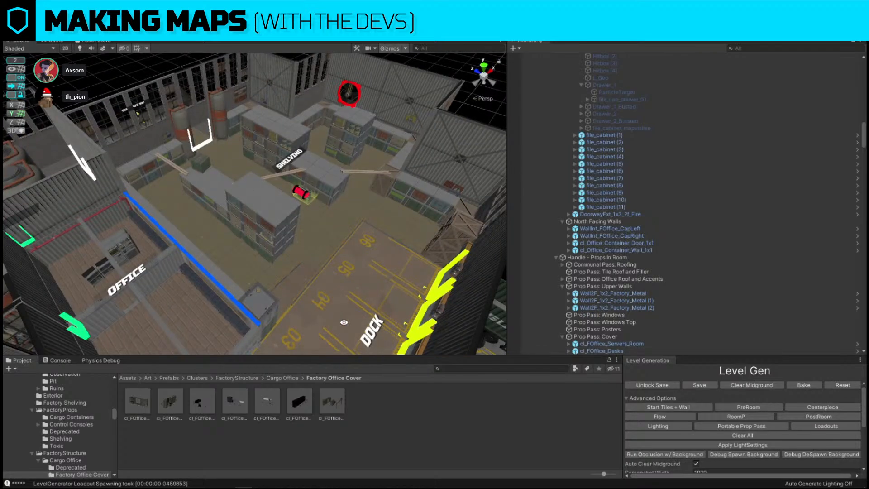
Capture the southern office in a screen snip, sketch red guide lines around the window wall and desks, and discard the capture.
{"action": "left_click_drag", "start_coordinate": [243, 233], "coordinate": [264, 226], "text": "alt"}
{"action": "left_click", "coordinate": [180, 276]}
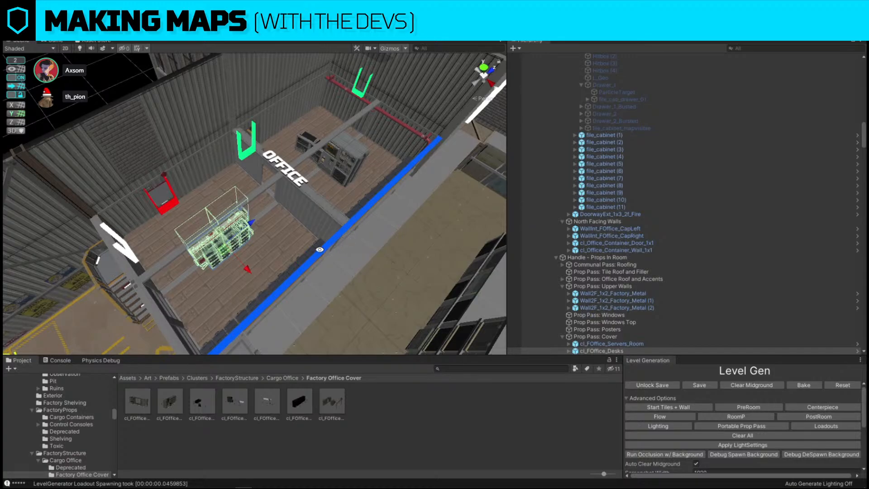
{"action": "right_click_drag", "start_coordinate": [452, 271], "coordinate": [296, 171]}
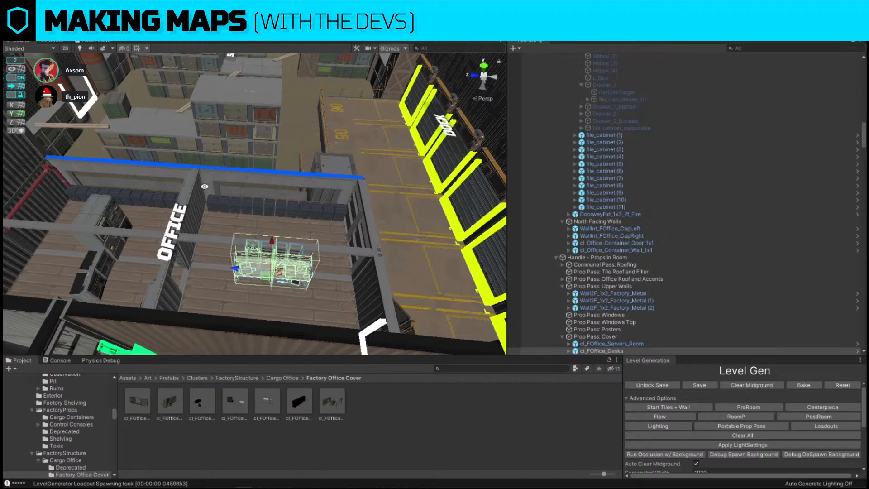
{"action": "key", "text": "super+shift+s"}
{"action": "left_click_drag", "start_coordinate": [155, 135], "coordinate": [498, 290]}
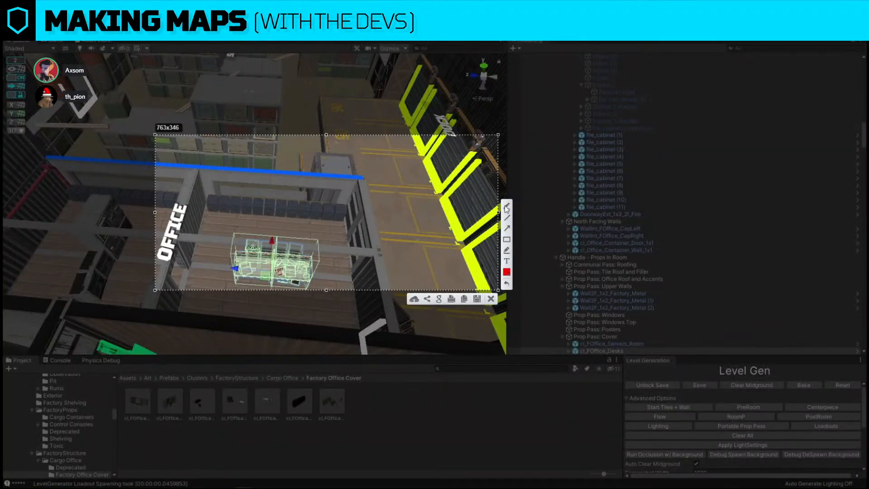
{"action": "left_click", "coordinate": [508, 207]}
{"action": "left_click_drag", "start_coordinate": [211, 181], "coordinate": [211, 197]}
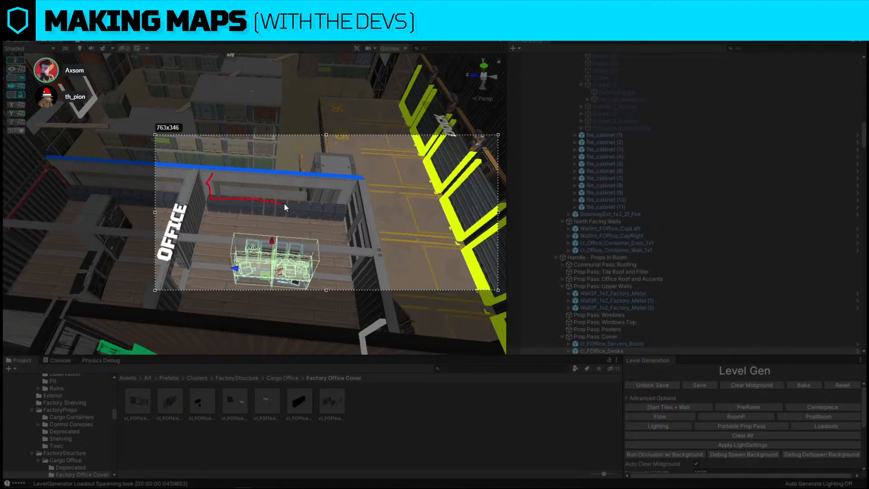
{"action": "mouse_move", "coordinate": [338, 207]}
{"action": "left_mouse_down"}
{"action": "mouse_move", "coordinate": [341, 194]}
{"action": "mouse_move", "coordinate": [331, 222]}
{"action": "mouse_move", "coordinate": [360, 222]}
{"action": "mouse_move", "coordinate": [206, 205]}
{"action": "left_mouse_up"}
{"action": "mouse_move", "coordinate": [291, 211]}
{"action": "left_mouse_down"}
{"action": "mouse_move", "coordinate": [236, 212]}
{"action": "mouse_move", "coordinate": [261, 216]}
{"action": "mouse_move", "coordinate": [256, 242]}
{"action": "mouse_move", "coordinate": [287, 242]}
{"action": "mouse_move", "coordinate": [301, 217]}
{"action": "mouse_move", "coordinate": [339, 240]}
{"action": "mouse_move", "coordinate": [324, 237]}
{"action": "left_mouse_up"}
{"action": "left_click_drag", "start_coordinate": [225, 218], "coordinate": [228, 228]}
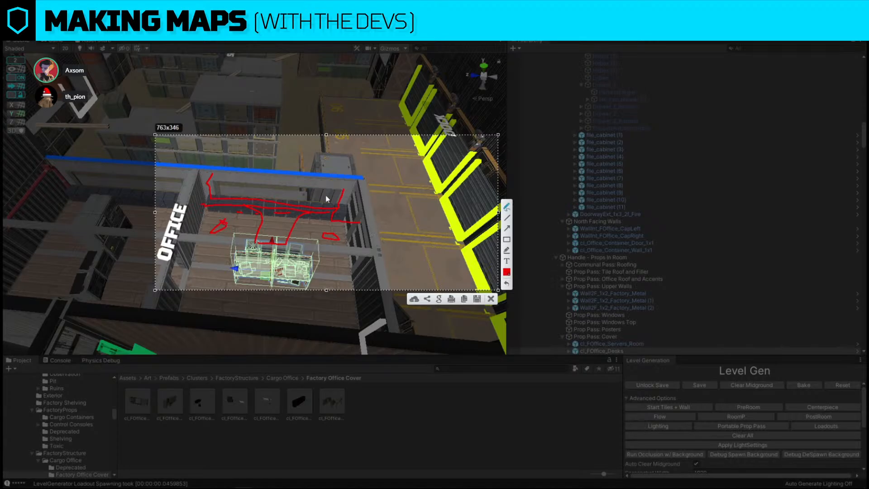
{"action": "left_click", "coordinate": [491, 299]}
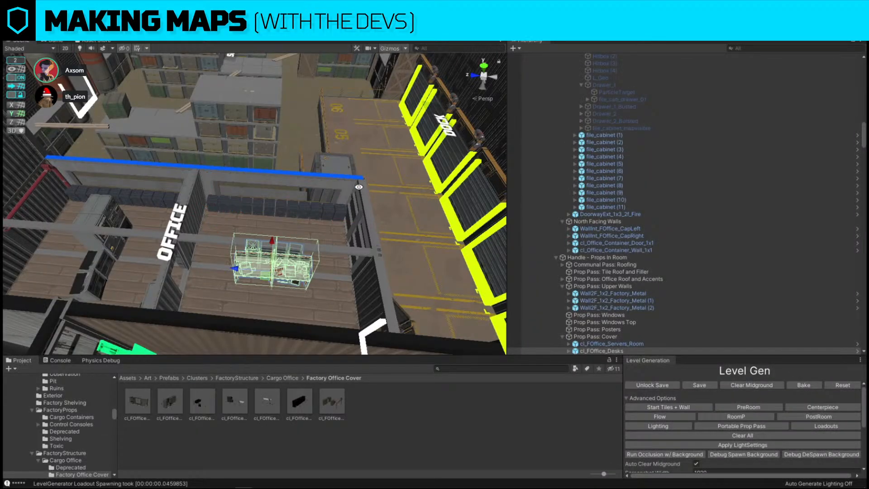
Move the dock's RoomLabel_Factory(Clone) slightly toward the shelving room and clear the selection.
{"action": "right_click_drag", "start_coordinate": [359, 186], "coordinate": [266, 222]}
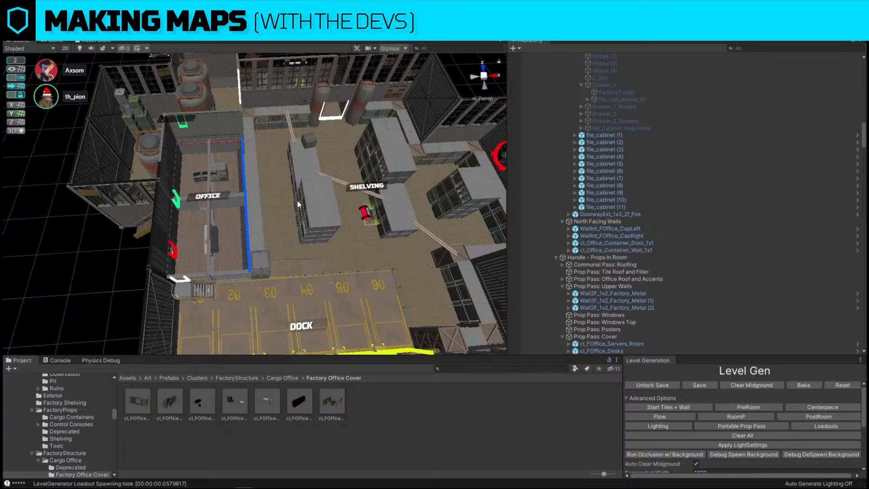
{"action": "mouse_move", "coordinate": [298, 202]}
{"action": "right_mouse_down"}
{"action": "mouse_move", "coordinate": [366, 121]}
{"action": "mouse_move", "coordinate": [309, 212]}
{"action": "right_mouse_up"}
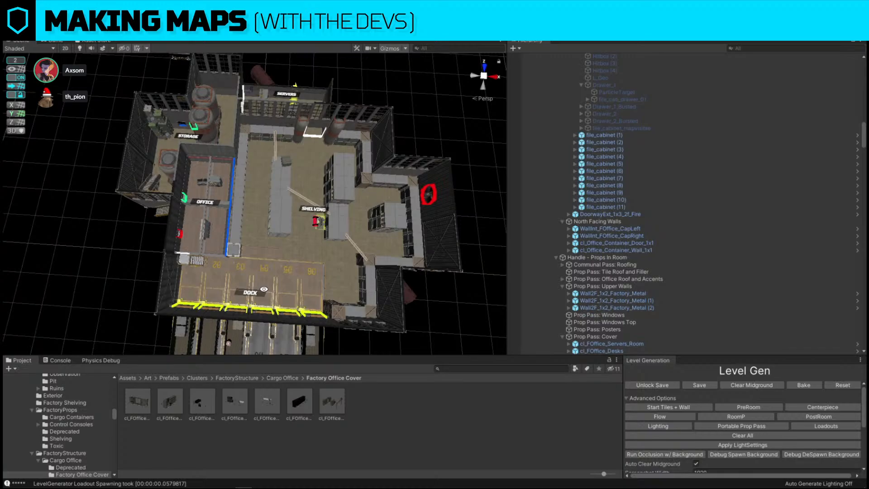
{"action": "left_click", "coordinate": [250, 293]}
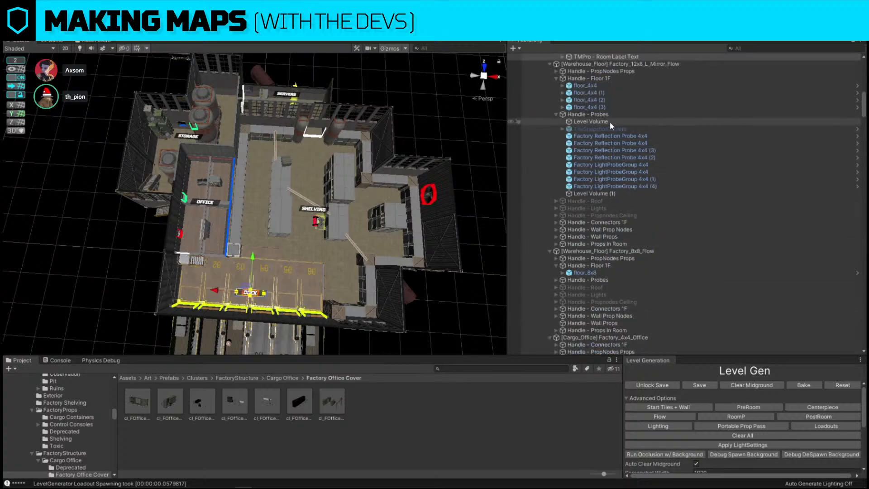
{"action": "scroll", "coordinate": [610, 122], "scroll_direction": "up", "scroll_amount": 2}
{"action": "left_click", "coordinate": [596, 72]}
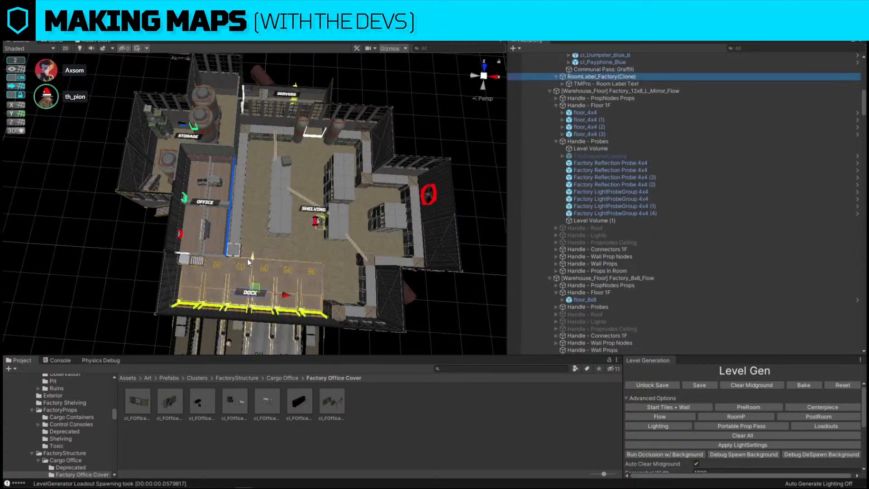
{"action": "mouse_move", "coordinate": [247, 259]}
{"action": "left_mouse_down"}
{"action": "mouse_move", "coordinate": [259, 241]}
{"action": "mouse_move", "coordinate": [260, 248]}
{"action": "left_mouse_up"}
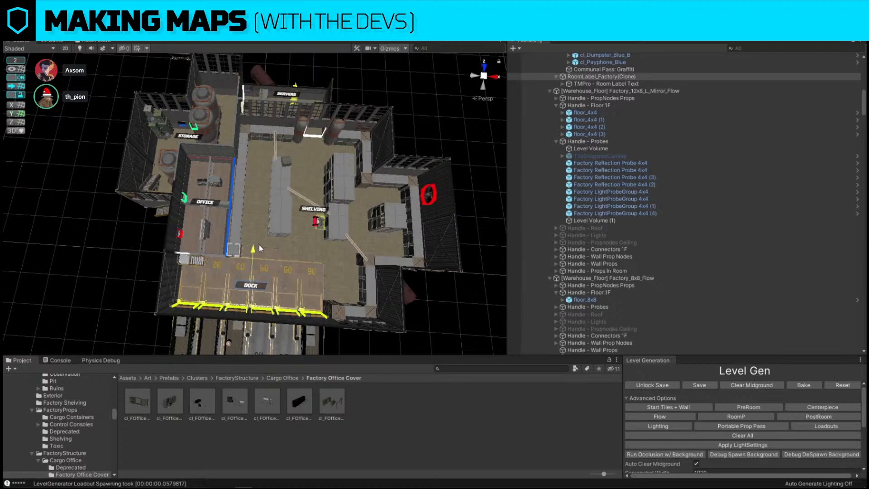
{"action": "scroll", "coordinate": [264, 241], "scroll_direction": "down", "scroll_amount": 3}
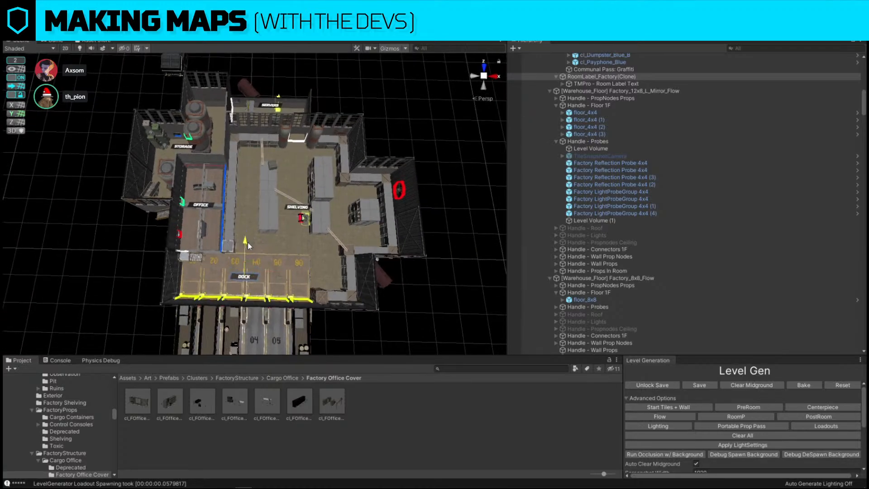
{"action": "scroll", "coordinate": [248, 243], "scroll_direction": "down", "scroll_amount": 1}
{"action": "left_click", "coordinate": [451, 319]}
{"action": "middle_click_drag", "start_coordinate": [450, 319], "coordinate": [382, 304]}
{"action": "scroll", "coordinate": [382, 304], "scroll_direction": "up", "scroll_amount": 2}
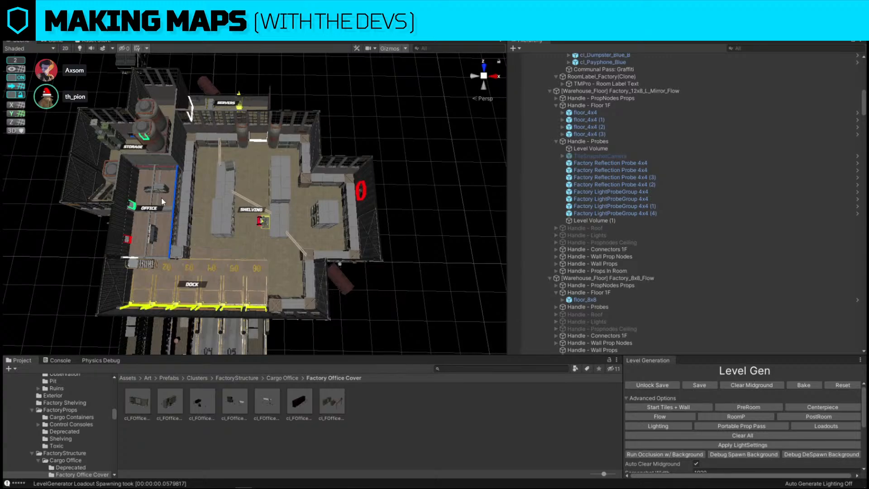
Collapse the entire Factory_LevelGen hierarchy down to its top-level objects.
{"action": "scroll", "coordinate": [665, 180], "scroll_direction": "up", "scroll_amount": 10}
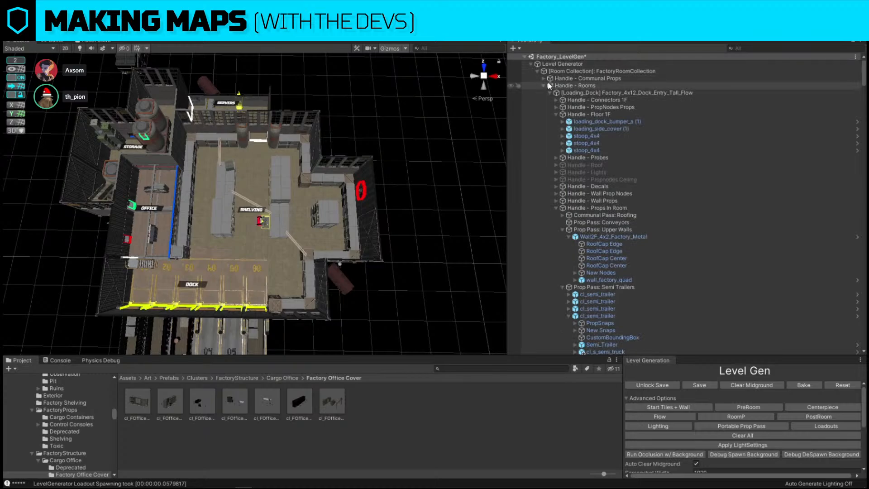
{"action": "left_click", "coordinate": [526, 56], "text": "alt"}
{"action": "left_click", "coordinate": [526, 56]}
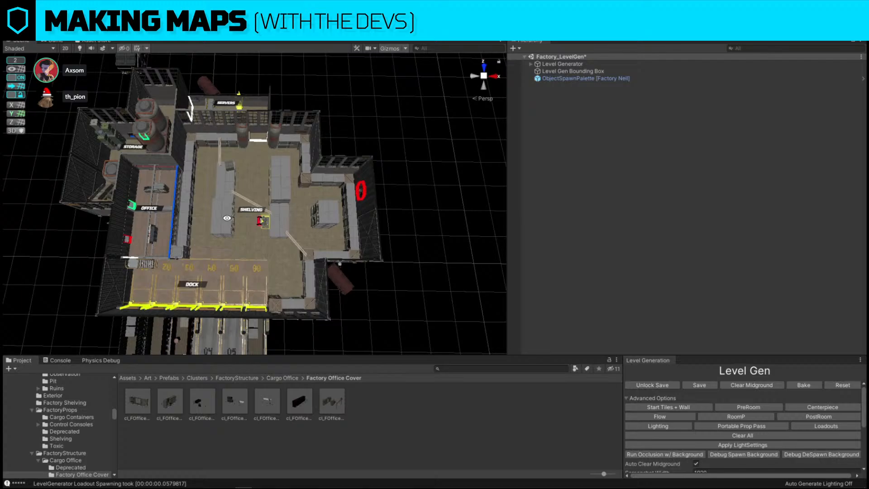
{"action": "scroll", "coordinate": [365, 109], "scroll_direction": "up", "scroll_amount": 2}
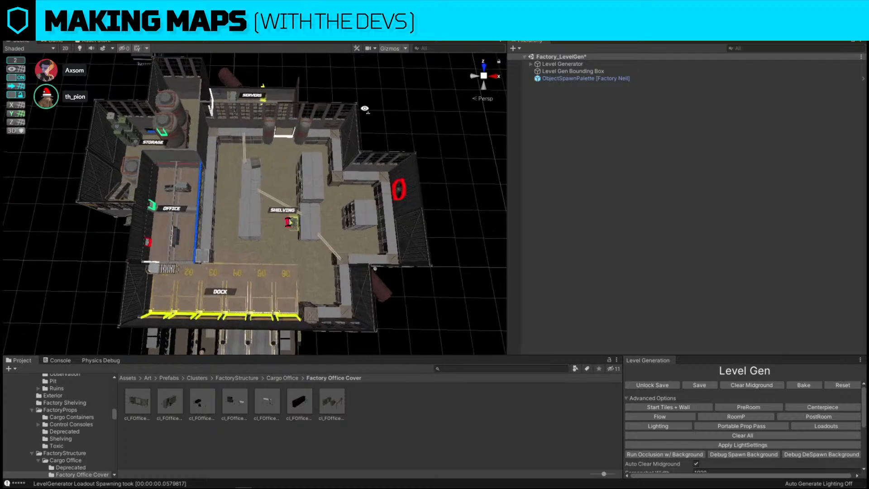
{"action": "scroll", "coordinate": [365, 109], "scroll_direction": "up", "scroll_amount": 1}
Examine the two [Cargo_Office] Factory_4x4_Office rooms by highlighting them individually and together in the map.
{"action": "left_click", "coordinate": [198, 192]}
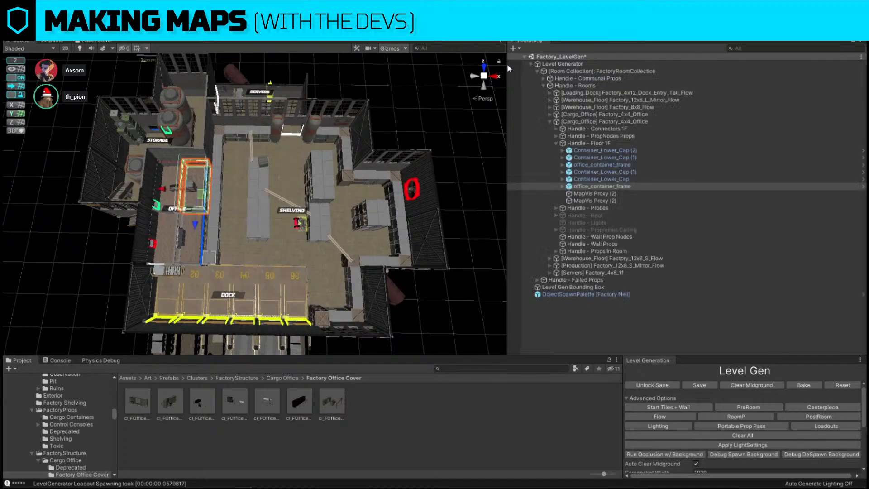
{"action": "left_click", "coordinate": [621, 116]}
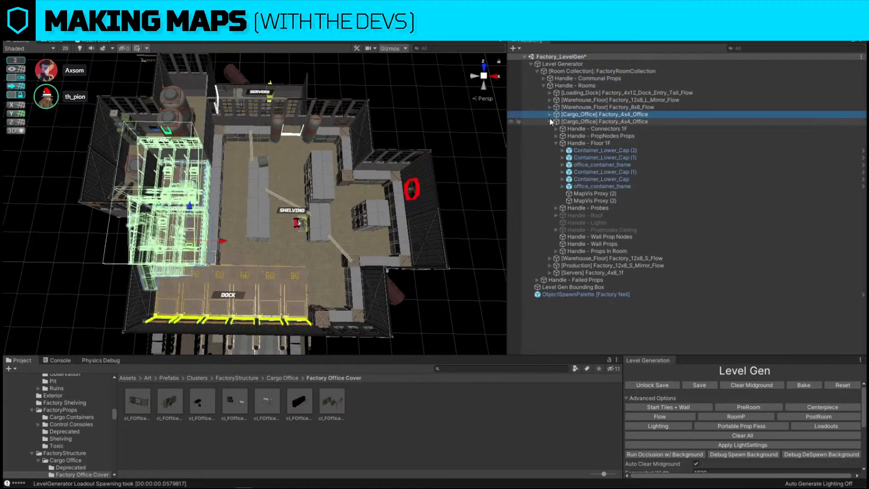
{"action": "left_click", "coordinate": [550, 120]}
{"action": "left_click", "coordinate": [577, 119], "text": "shift"}
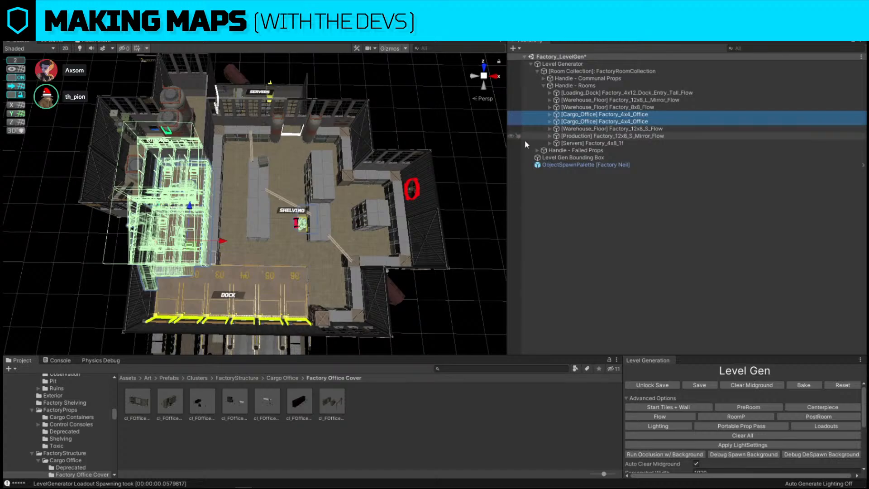
{"action": "left_click", "coordinate": [605, 115]}
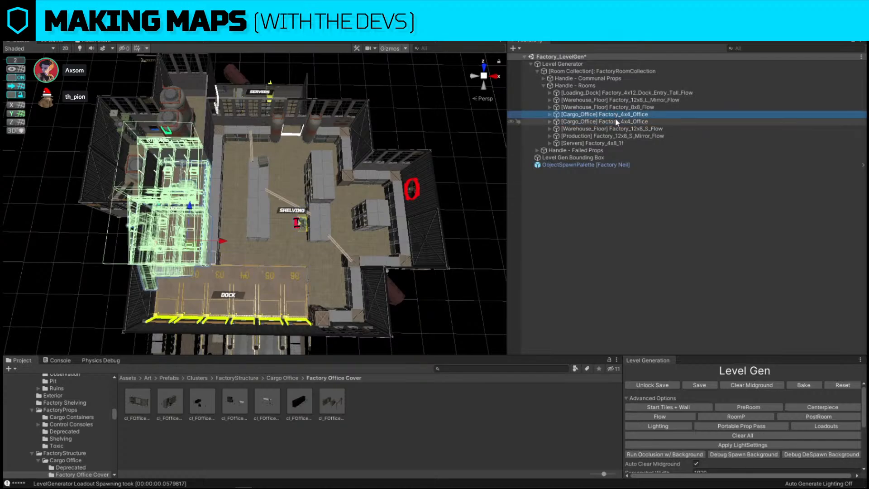
{"action": "left_click", "coordinate": [617, 120]}
{"action": "left_click", "coordinate": [619, 115]}
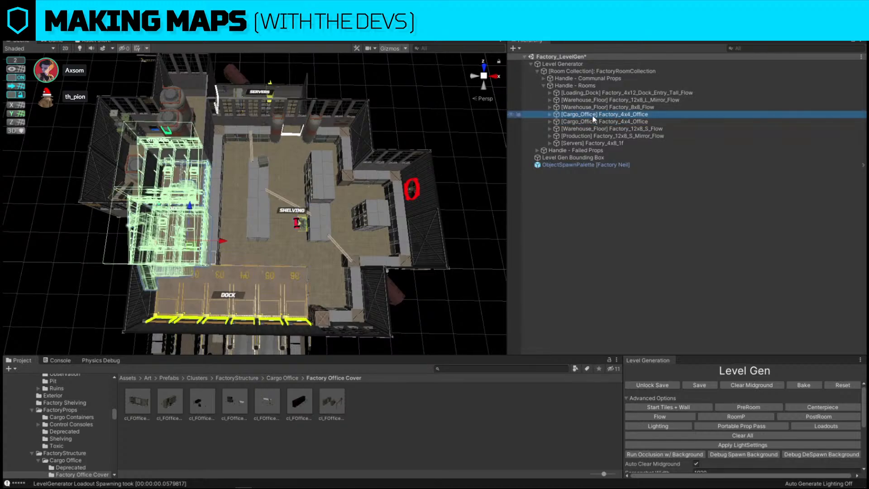
{"action": "left_click", "coordinate": [602, 121], "text": "ctrl"}
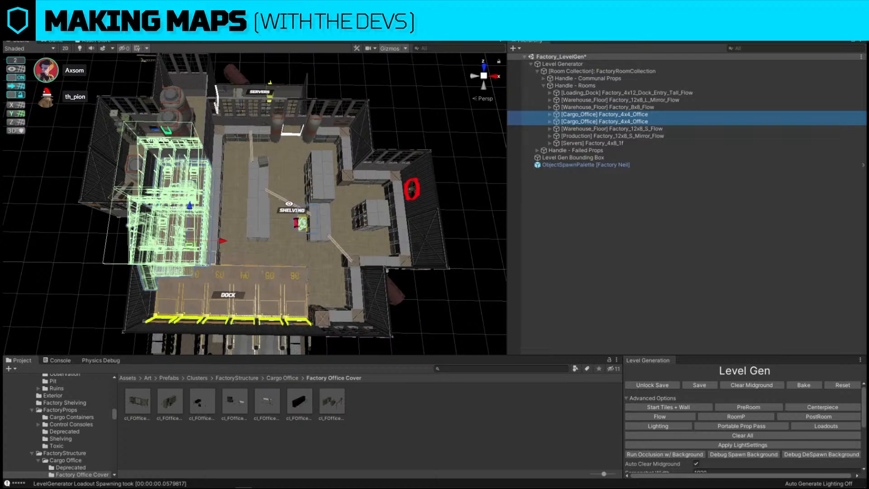
{"action": "left_click", "coordinate": [399, 125]}
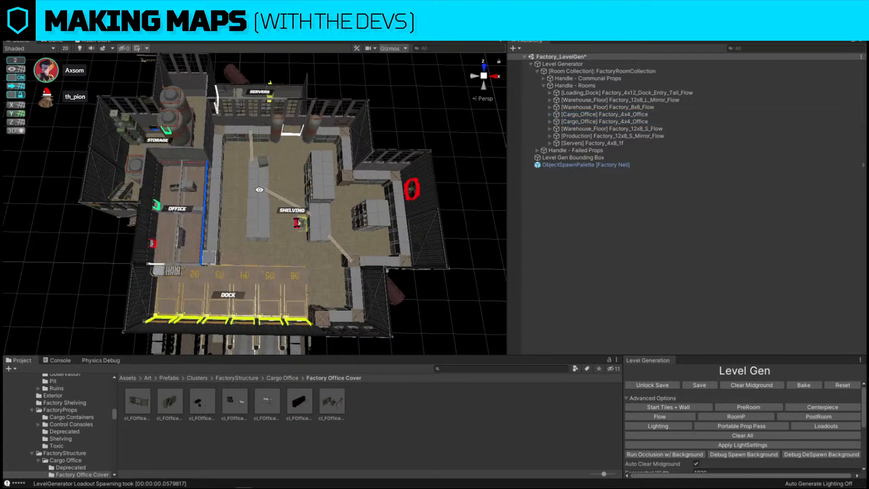
{"action": "left_click", "coordinate": [607, 116]}
{"action": "left_click", "coordinate": [579, 122], "text": "ctrl"}
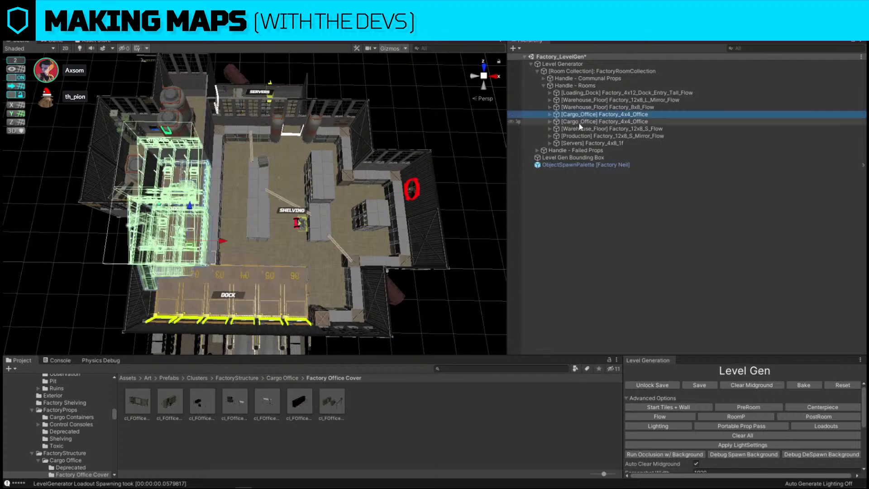
{"action": "left_click", "coordinate": [437, 117]}
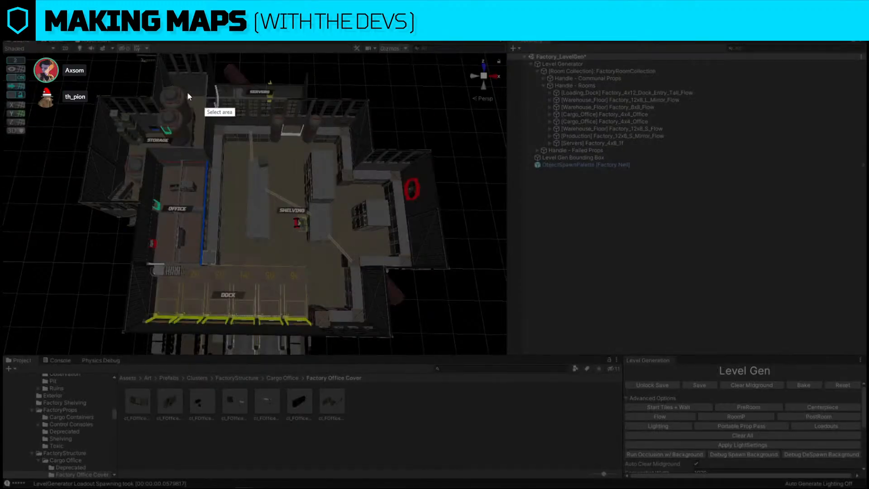
Capture the whole map in a screen snip and sketch red outlines around the office rooms and the neighbouring part of the shelving area.
{"action": "left_click_drag", "start_coordinate": [92, 74], "coordinate": [470, 307]}
{"action": "left_click", "coordinate": [478, 226]}
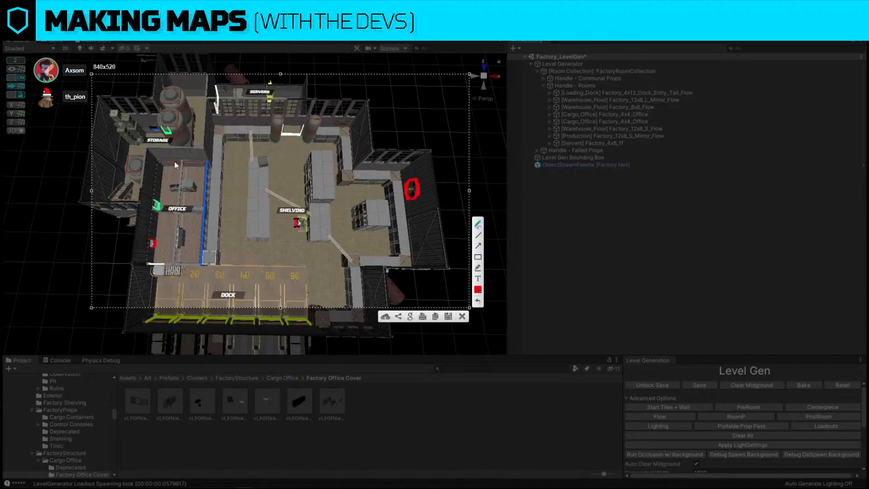
{"action": "mouse_move", "coordinate": [177, 163]}
{"action": "left_mouse_down"}
{"action": "mouse_move", "coordinate": [161, 172]}
{"action": "mouse_move", "coordinate": [190, 213]}
{"action": "mouse_move", "coordinate": [215, 211]}
{"action": "mouse_move", "coordinate": [216, 162]}
{"action": "left_mouse_up"}
{"action": "mouse_move", "coordinate": [156, 212]}
{"action": "left_mouse_down"}
{"action": "mouse_move", "coordinate": [147, 269]}
{"action": "mouse_move", "coordinate": [206, 270]}
{"action": "mouse_move", "coordinate": [211, 212]}
{"action": "left_mouse_up"}
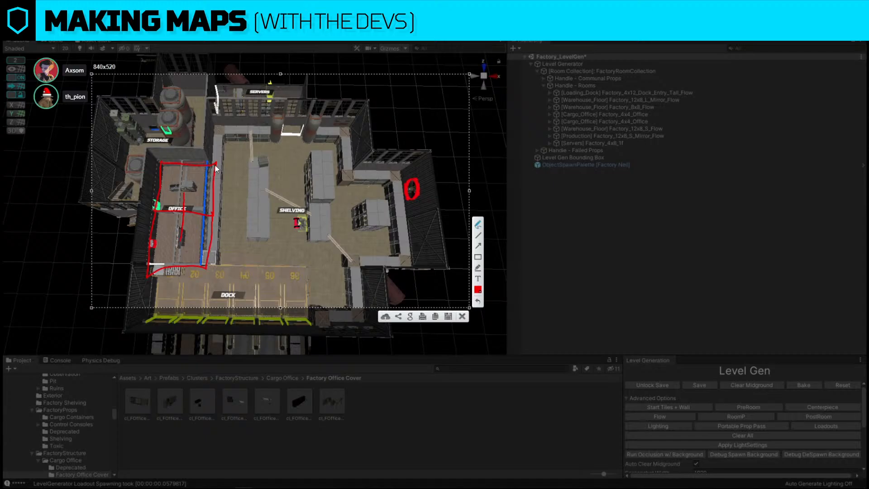
{"action": "mouse_move", "coordinate": [216, 162]}
{"action": "left_mouse_down"}
{"action": "mouse_move", "coordinate": [238, 160]}
{"action": "mouse_move", "coordinate": [275, 220]}
{"action": "mouse_move", "coordinate": [211, 217]}
{"action": "mouse_move", "coordinate": [249, 192]}
{"action": "left_mouse_up"}
{"action": "mouse_move", "coordinate": [215, 164]}
{"action": "left_mouse_down"}
{"action": "mouse_move", "coordinate": [219, 116]}
{"action": "mouse_move", "coordinate": [282, 132]}
{"action": "mouse_move", "coordinate": [276, 160]}
{"action": "mouse_move", "coordinate": [244, 151]}
{"action": "left_mouse_up"}
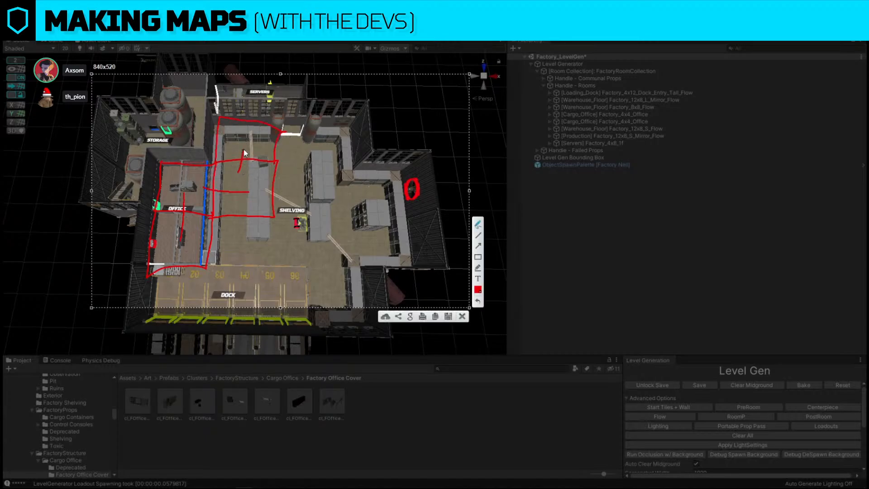
Discard the annotated capture, and try a brick section in the office's upper metal wall before undoing it.
{"action": "left_click", "coordinate": [462, 316]}
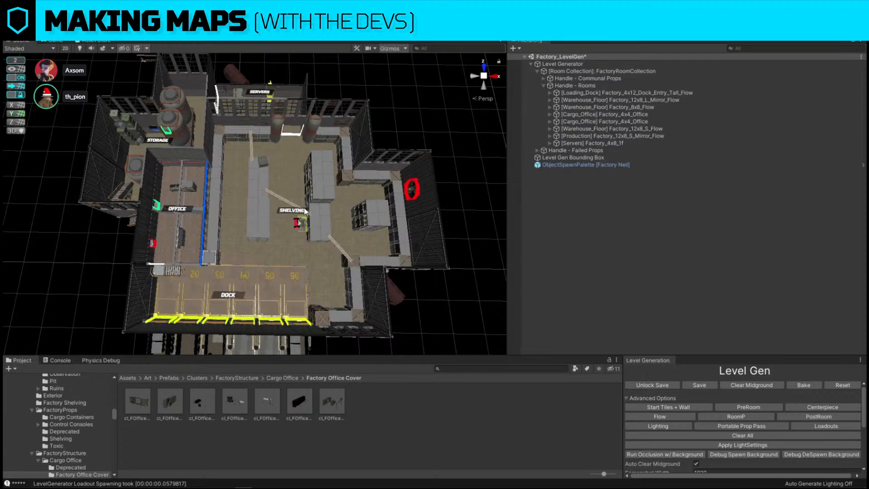
{"action": "left_click_drag", "start_coordinate": [311, 213], "coordinate": [301, 91], "text": "alt"}
{"action": "scroll", "coordinate": [323, 135], "scroll_direction": "up", "scroll_amount": 5}
{"action": "left_click", "coordinate": [324, 137]}
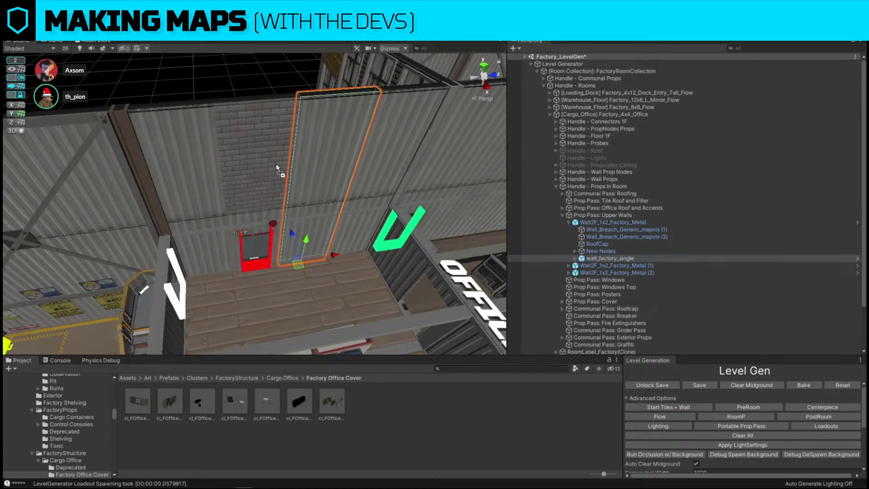
{"action": "key", "text": "ctrl+z"}
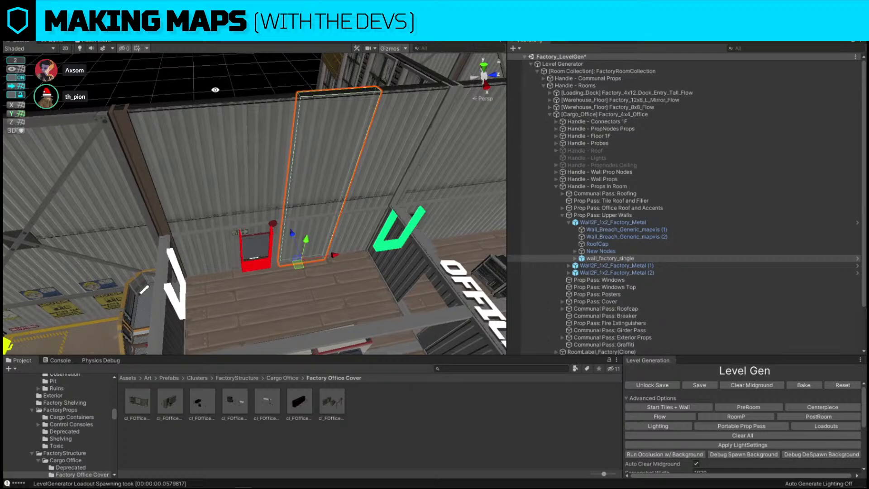
{"action": "left_click", "coordinate": [215, 91]}
Examine the whole factory layout from several angles, covering the office, shelving area, servers and dock.
{"action": "scroll", "coordinate": [215, 91], "scroll_direction": "down", "scroll_amount": 5}
{"action": "left_click_drag", "start_coordinate": [215, 91], "coordinate": [405, 142], "text": "alt"}
{"action": "scroll", "coordinate": [406, 142], "scroll_direction": "down", "scroll_amount": 5}
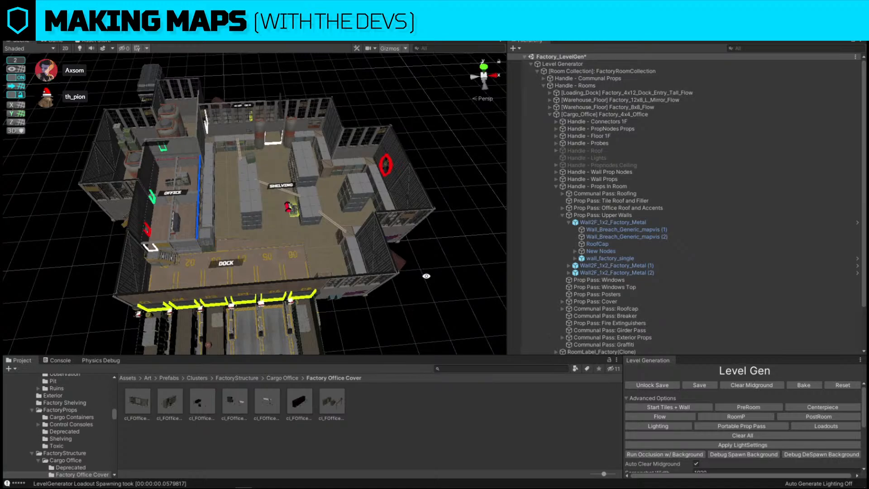
{"action": "scroll", "coordinate": [419, 268], "scroll_direction": "up", "scroll_amount": 5}
{"action": "left_click_drag", "start_coordinate": [413, 279], "coordinate": [286, 246], "text": "alt"}
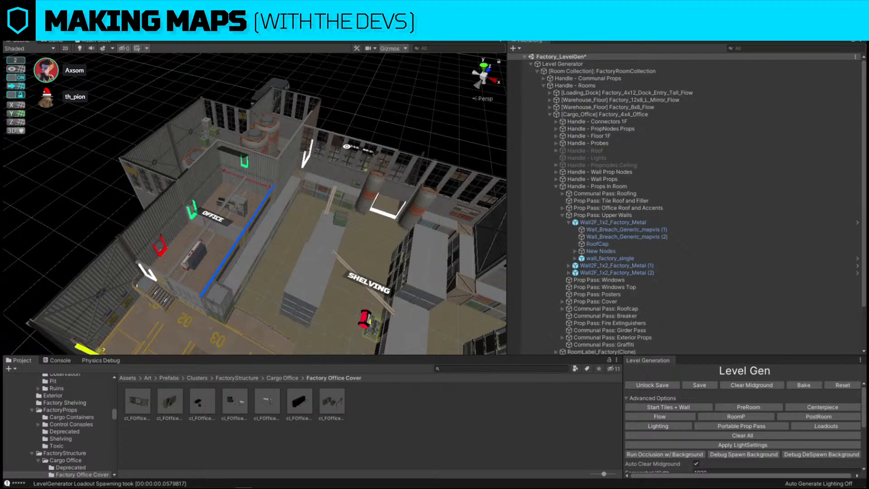
{"action": "left_click_drag", "start_coordinate": [332, 150], "coordinate": [349, 148], "text": "alt"}
{"action": "scroll", "coordinate": [349, 155], "scroll_direction": "down", "scroll_amount": 5, "text": "alt"}
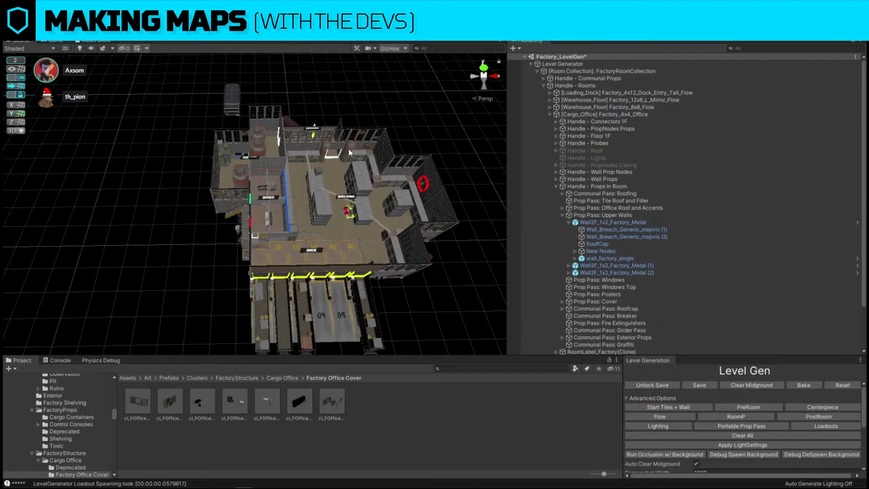
Capture the map view and sketch in red a large room outline with an adjoining L-shaped area, connecting ticks and inner path lines.
{"action": "key", "text": "Print"}
{"action": "left_click_drag", "start_coordinate": [67, 129], "coordinate": [482, 394]}
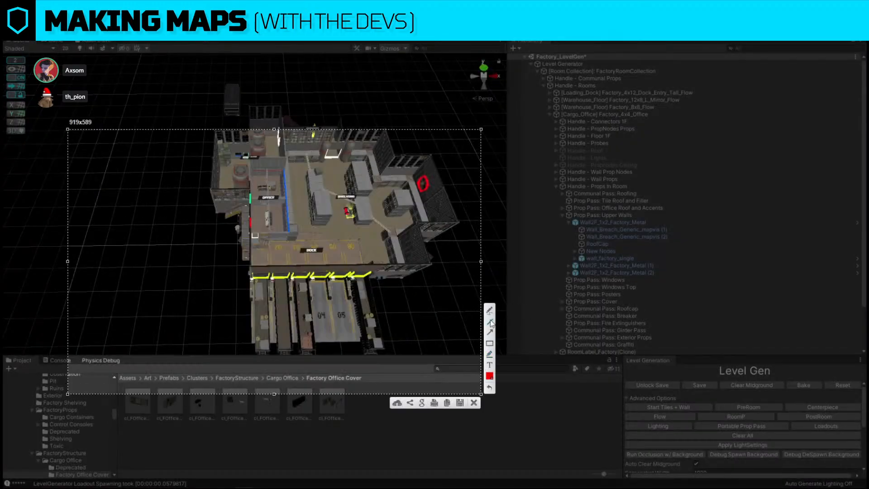
{"action": "mouse_move", "coordinate": [112, 196]}
{"action": "left_mouse_down"}
{"action": "mouse_move", "coordinate": [100, 293]}
{"action": "mouse_move", "coordinate": [175, 294]}
{"action": "mouse_move", "coordinate": [181, 255]}
{"action": "mouse_move", "coordinate": [146, 257]}
{"action": "left_mouse_up"}
{"action": "mouse_move", "coordinate": [145, 199]}
{"action": "left_mouse_down"}
{"action": "mouse_move", "coordinate": [113, 195]}
{"action": "mouse_move", "coordinate": [161, 144]}
{"action": "mouse_move", "coordinate": [272, 148]}
{"action": "mouse_move", "coordinate": [265, 249]}
{"action": "mouse_move", "coordinate": [177, 256]}
{"action": "left_mouse_up"}
{"action": "mouse_move", "coordinate": [134, 203]}
{"action": "left_mouse_down"}
{"action": "mouse_move", "coordinate": [173, 204]}
{"action": "mouse_move", "coordinate": [163, 239]}
{"action": "left_mouse_up"}
{"action": "left_click_drag", "start_coordinate": [138, 249], "coordinate": [172, 250]}
{"action": "mouse_move", "coordinate": [162, 256]}
{"action": "left_mouse_down"}
{"action": "mouse_move", "coordinate": [156, 270]}
{"action": "mouse_move", "coordinate": [171, 271]}
{"action": "left_mouse_up"}
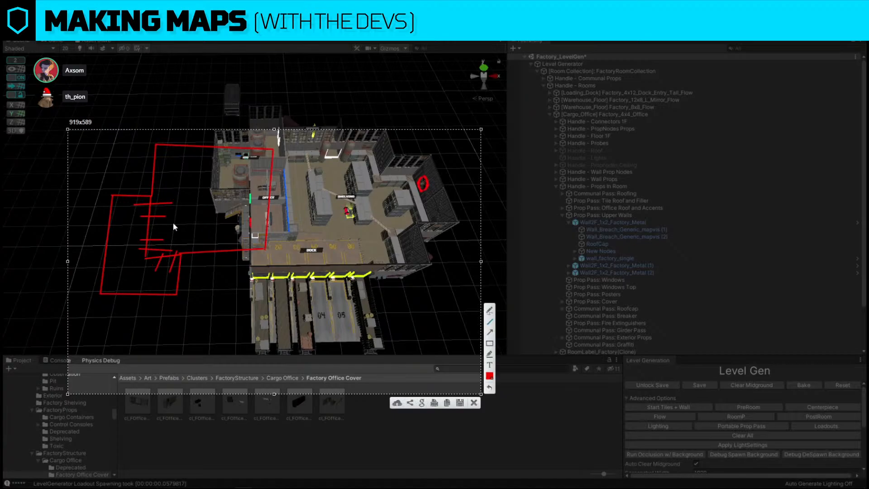
{"action": "mouse_move", "coordinate": [124, 202]}
{"action": "left_mouse_down"}
{"action": "mouse_move", "coordinate": [115, 278]}
{"action": "mouse_move", "coordinate": [172, 278]}
{"action": "left_mouse_up"}
{"action": "left_click_drag", "start_coordinate": [196, 161], "coordinate": [230, 175]}
{"action": "left_click_drag", "start_coordinate": [214, 237], "coordinate": [240, 211]}
Undo the tick marks and inner path lines, keeping only the two red room outlines on the capture.
{"action": "key", "text": "ctrl+z"}
{"action": "key", "text": "ctrl+z"}
{"action": "key", "text": "ctrl+z"}
{"action": "key", "text": "ctrl+z"}
{"action": "key", "text": "ctrl+z"}
{"action": "key", "text": "ctrl+z"}
{"action": "key", "text": "ctrl+z"}
{"action": "key", "text": "ctrl+z"}
{"action": "key", "text": "ctrl+z"}
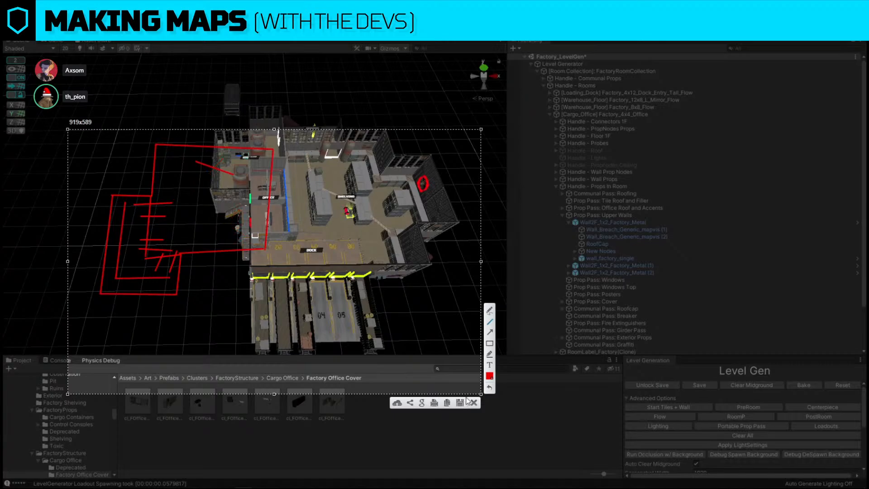
{"action": "key", "text": "ctrl+z"}
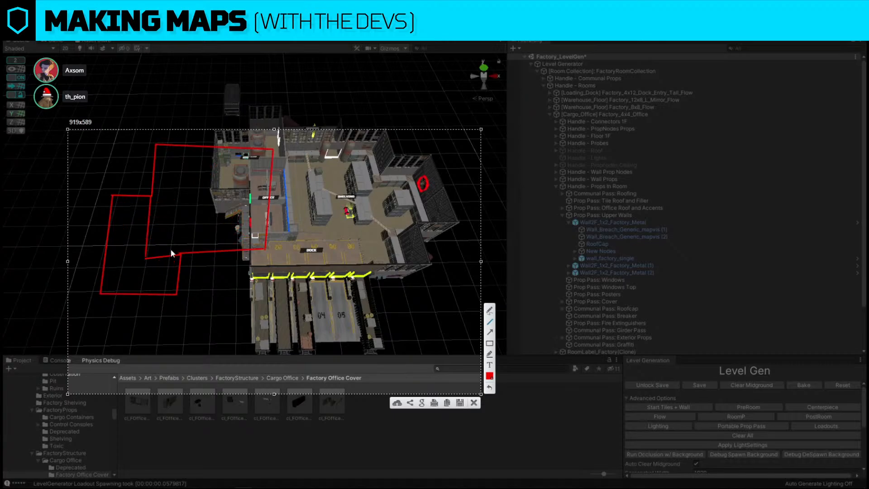
Draw new short red lines across the border between the two outlined rooms, and discard the capture.
{"action": "mouse_move", "coordinate": [142, 203]}
{"action": "left_mouse_down"}
{"action": "mouse_move", "coordinate": [162, 203]}
{"action": "mouse_move", "coordinate": [164, 223]}
{"action": "left_mouse_up"}
{"action": "left_click_drag", "start_coordinate": [127, 245], "coordinate": [163, 243]}
{"action": "left_click_drag", "start_coordinate": [154, 249], "coordinate": [152, 268]}
{"action": "left_click_drag", "start_coordinate": [169, 246], "coordinate": [169, 265]}
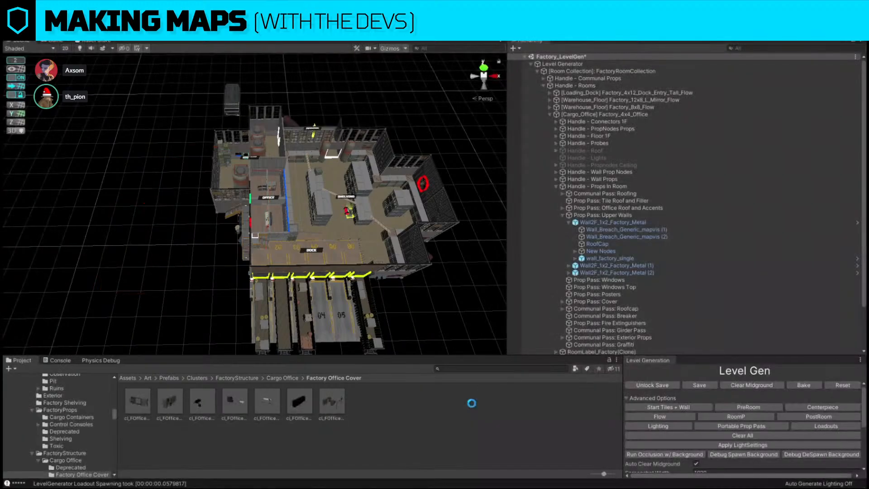
{"action": "left_click", "coordinate": [473, 403]}
Move the green box stack out of the lower catwalk shelf beside the office into the aisle.
{"action": "left_click_drag", "start_coordinate": [372, 212], "coordinate": [376, 194], "text": "alt"}
{"action": "right_click_drag", "start_coordinate": [376, 194], "coordinate": [370, 233]}
{"action": "key", "text": "w"}
{"action": "scroll", "coordinate": [370, 234], "scroll_direction": "down", "scroll_amount": 10}
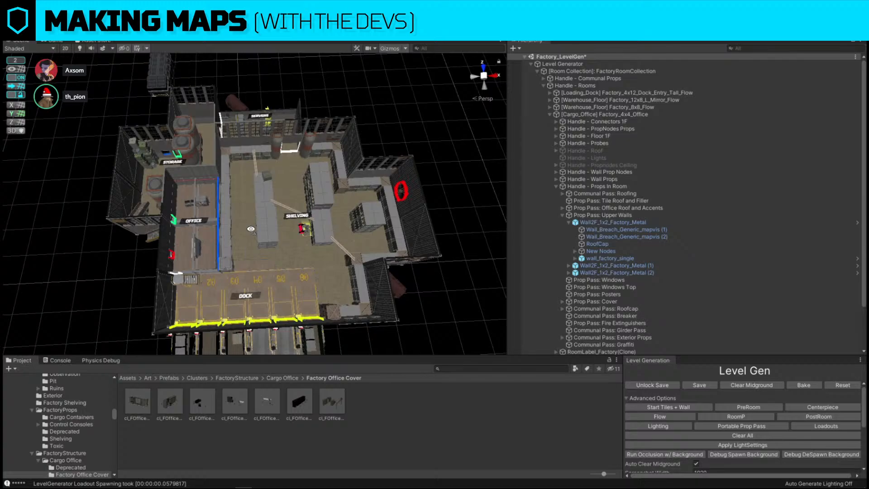
{"action": "mouse_move", "coordinate": [251, 230]}
{"action": "left_mouse_down", "text": "alt"}
{"action": "mouse_move", "coordinate": [186, 233]}
{"action": "mouse_move", "coordinate": [245, 236]}
{"action": "left_mouse_up", "text": "alt"}
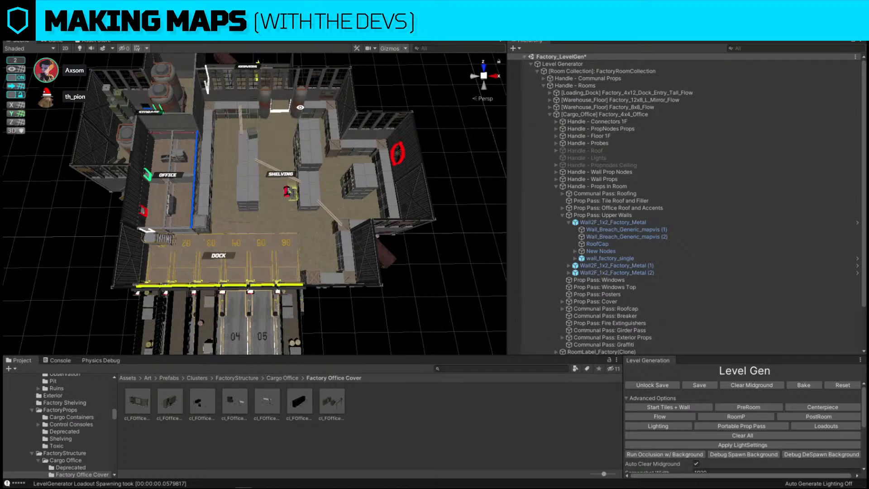
{"action": "left_click_drag", "start_coordinate": [398, 164], "coordinate": [288, 230], "text": "alt"}
{"action": "scroll", "coordinate": [288, 230], "scroll_direction": "up", "scroll_amount": 8}
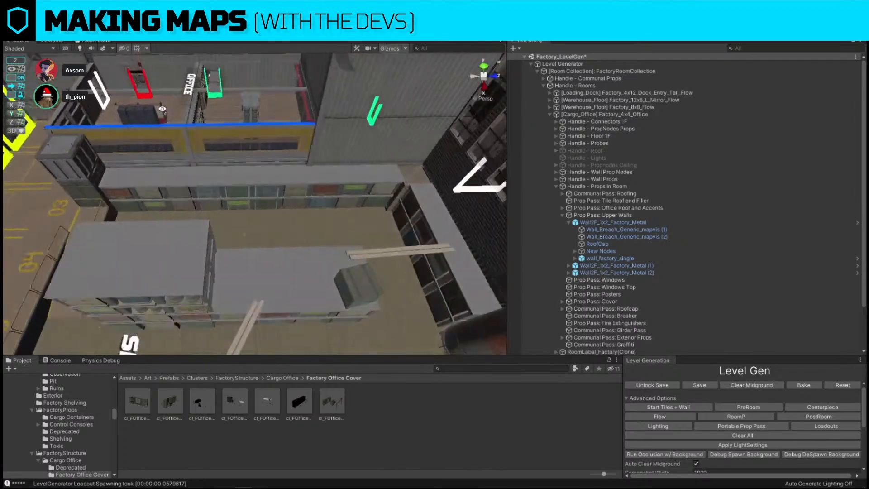
{"action": "left_click", "coordinate": [224, 222]}
{"action": "left_click", "coordinate": [231, 194]}
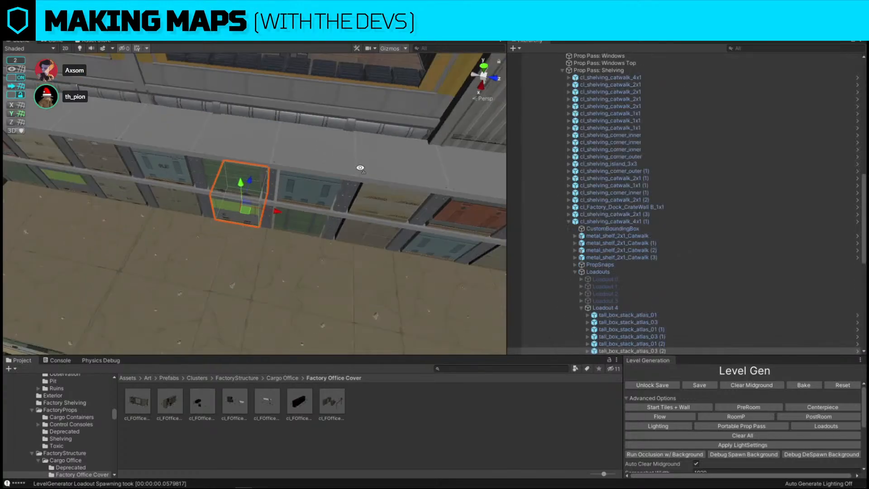
{"action": "left_click_drag", "start_coordinate": [231, 195], "coordinate": [292, 205], "text": "alt"}
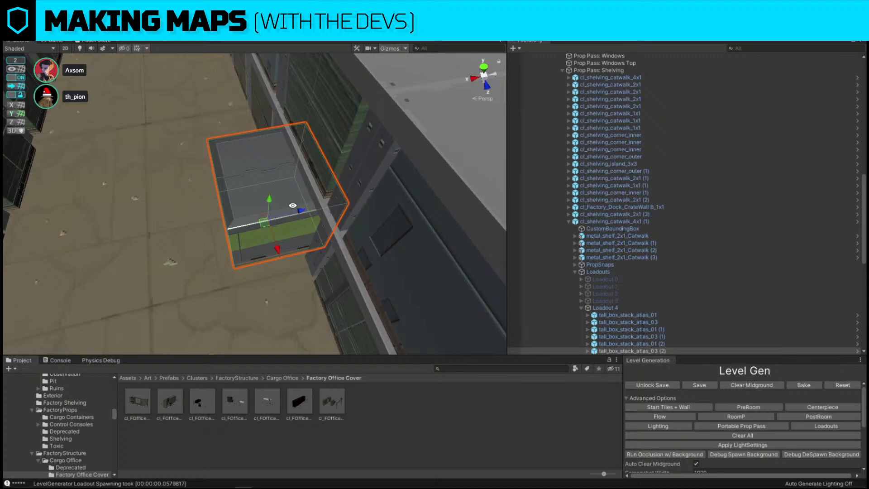
{"action": "scroll", "coordinate": [293, 206], "scroll_direction": "down", "scroll_amount": 5}
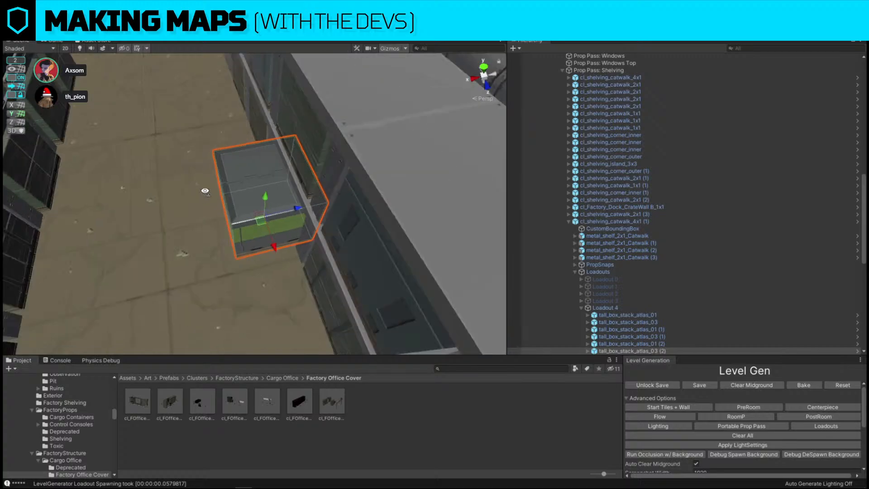
{"action": "left_click_drag", "start_coordinate": [292, 205], "coordinate": [414, 219], "text": "alt"}
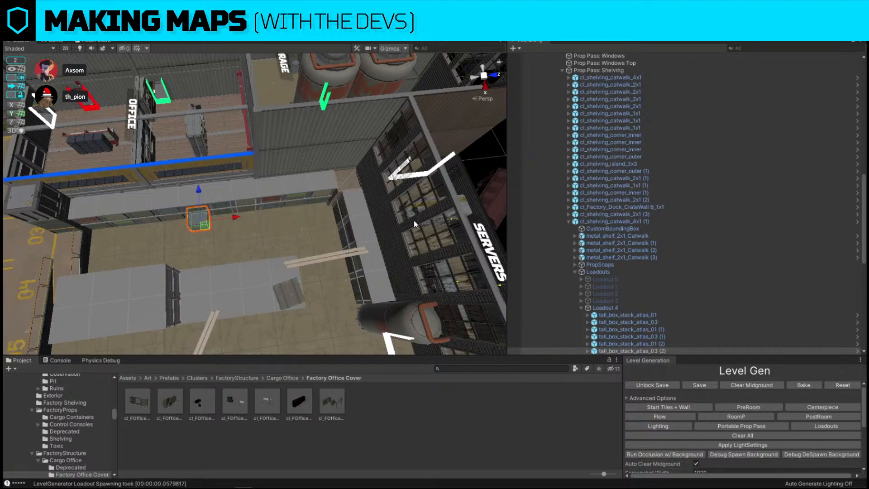
Reselect the green box stack in the aisle, turn off grid snapping and shift the stack slightly.
{"action": "left_click_drag", "start_coordinate": [414, 220], "coordinate": [477, 193], "text": "alt"}
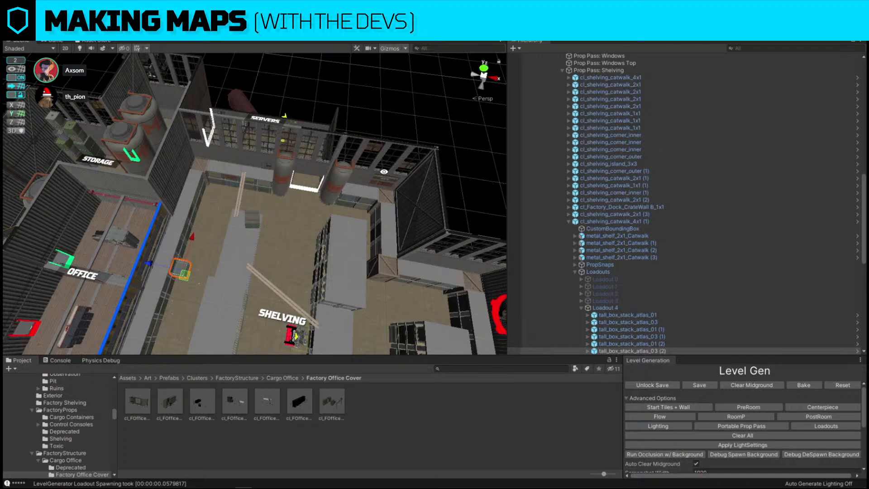
{"action": "scroll", "coordinate": [384, 172], "scroll_direction": "down", "scroll_amount": 5}
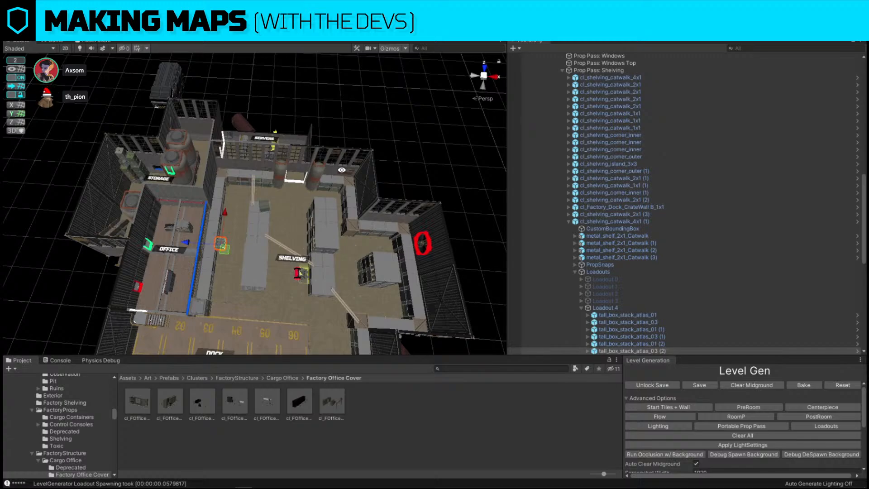
{"action": "scroll", "coordinate": [405, 148], "scroll_direction": "up", "scroll_amount": 12}
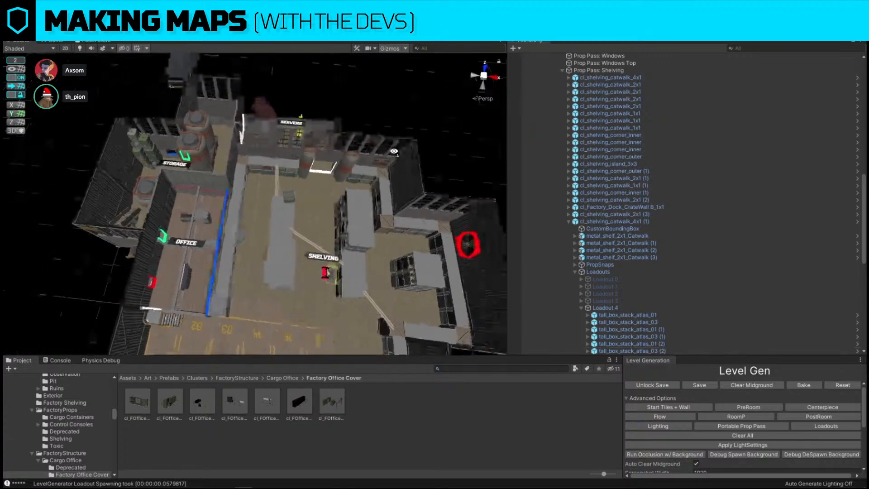
{"action": "scroll", "coordinate": [283, 157], "scroll_direction": "down", "scroll_amount": 2}
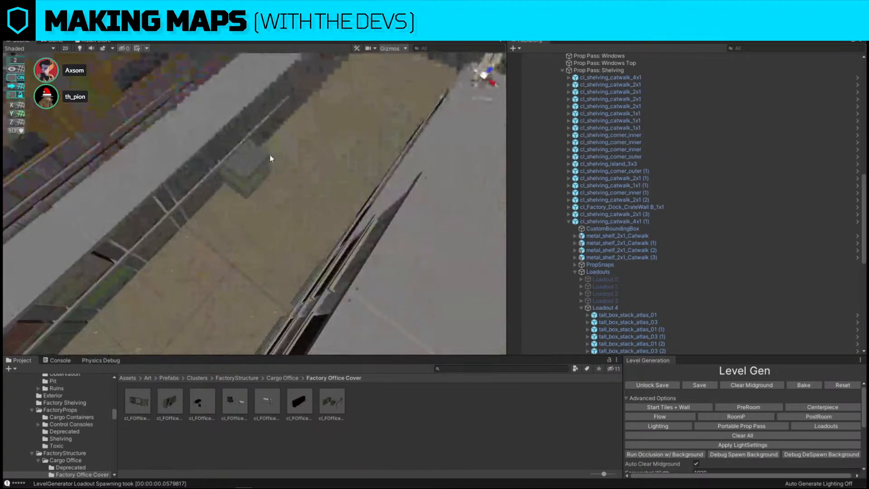
{"action": "left_click", "coordinate": [270, 155]}
{"action": "left_click", "coordinate": [249, 155]}
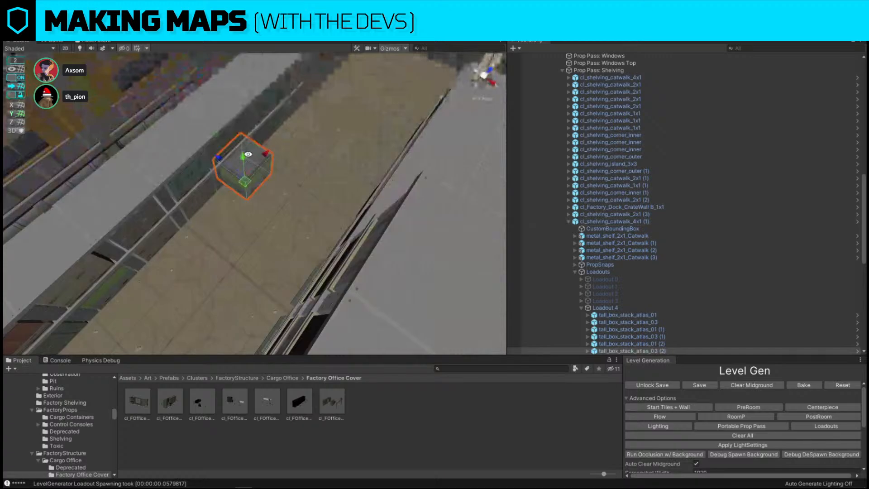
{"action": "left_click", "coordinate": [15, 78]}
{"action": "right_click_drag", "start_coordinate": [311, 177], "coordinate": [244, 199]}
{"action": "left_click_drag", "start_coordinate": [210, 209], "coordinate": [235, 212]}
Inspect the catwalk shelving near the box stack and the layout of the shelving area.
{"action": "mouse_move", "coordinate": [235, 213]}
{"action": "right_mouse_down"}
{"action": "mouse_move", "coordinate": [279, 252]}
{"action": "mouse_move", "coordinate": [288, 289]}
{"action": "mouse_move", "coordinate": [407, 260]}
{"action": "mouse_move", "coordinate": [356, 262]}
{"action": "mouse_move", "coordinate": [375, 265]}
{"action": "mouse_move", "coordinate": [357, 261]}
{"action": "mouse_move", "coordinate": [324, 205]}
{"action": "mouse_move", "coordinate": [354, 199]}
{"action": "right_mouse_up"}
{"action": "left_click", "coordinate": [324, 205]}
{"action": "right_click_drag", "start_coordinate": [317, 248], "coordinate": [412, 276]}
{"action": "left_click", "coordinate": [266, 205]}
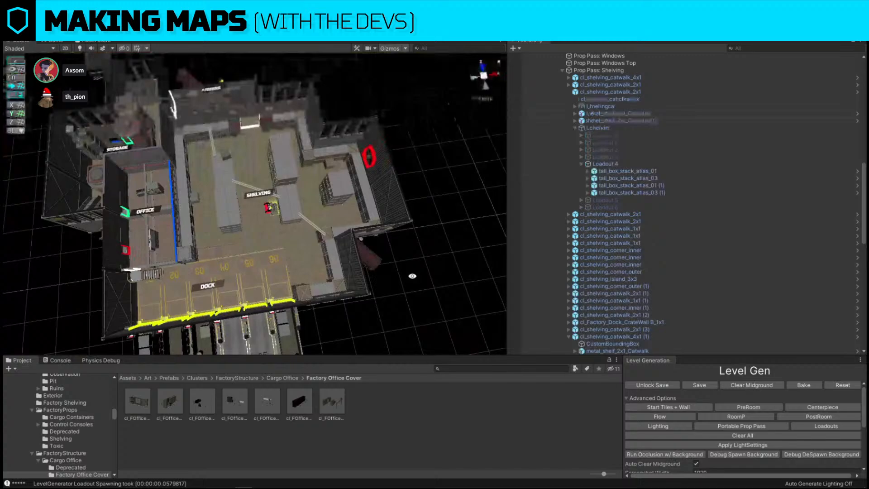
{"action": "scroll", "coordinate": [412, 276], "scroll_direction": "up", "scroll_amount": 5}
{"action": "right_click_drag", "start_coordinate": [414, 276], "coordinate": [344, 262]}
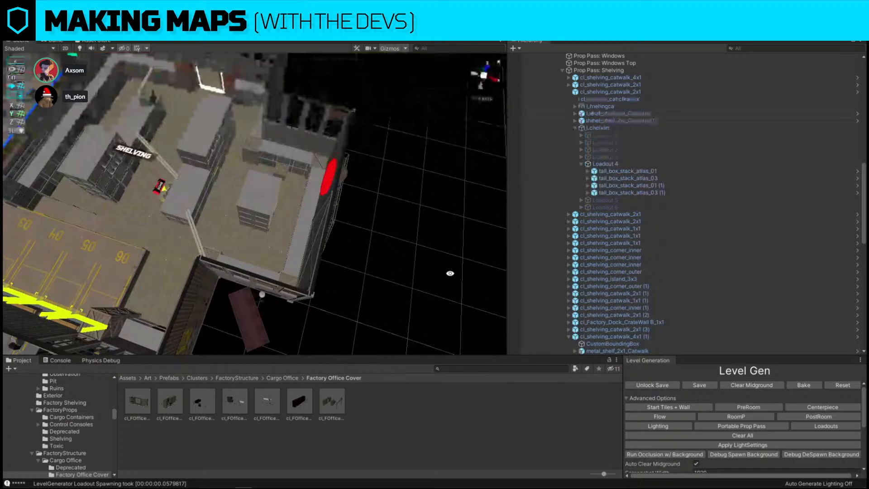
{"action": "right_click_drag", "start_coordinate": [451, 273], "coordinate": [403, 259]}
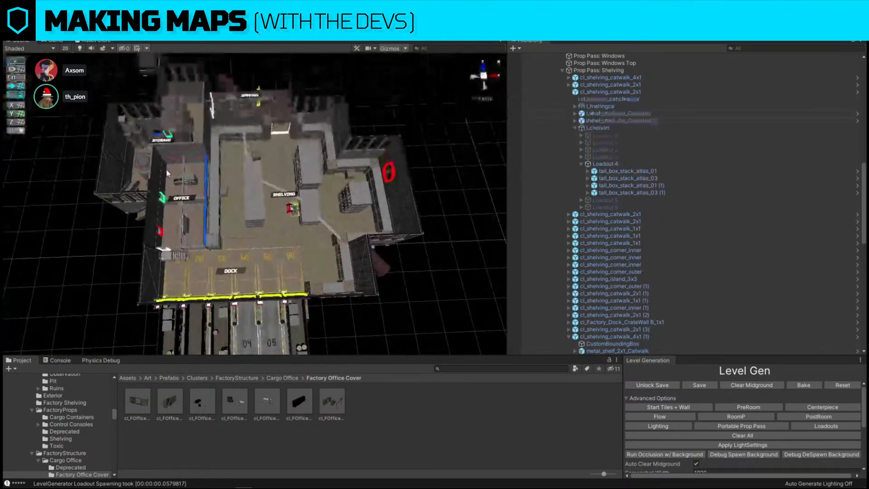
Move the attacker truck spawn from behind storage to outside the servers room and rotate it parallel to the outer wall.
{"action": "left_click", "coordinate": [150, 72]}
{"action": "right_click_drag", "start_coordinate": [149, 72], "coordinate": [180, 129]}
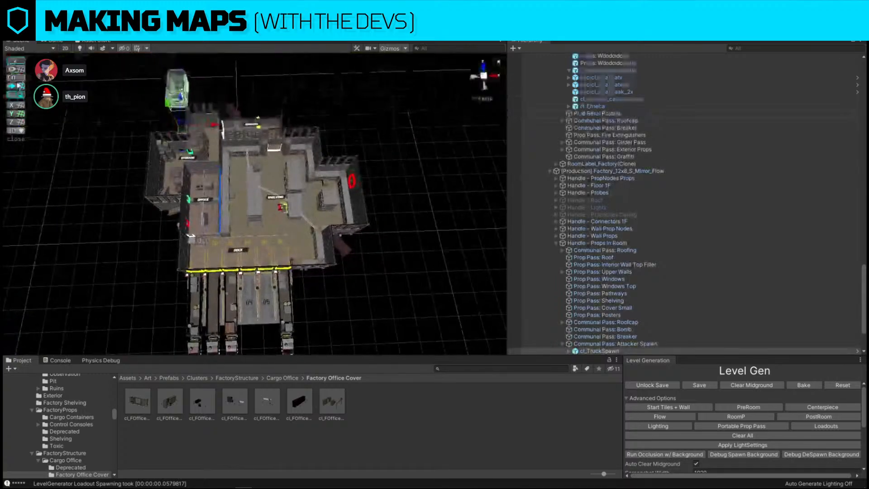
{"action": "left_click_drag", "start_coordinate": [178, 137], "coordinate": [280, 130]}
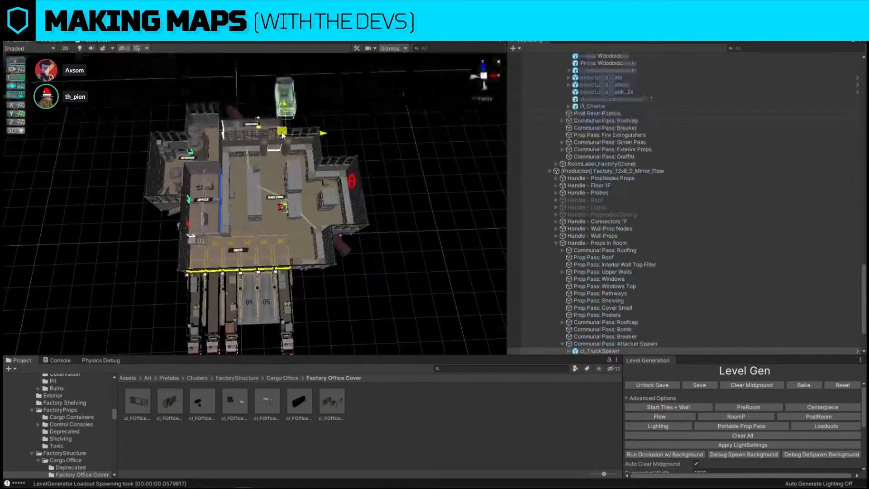
{"action": "key", "text": "e"}
{"action": "left_click_drag", "start_coordinate": [303, 158], "coordinate": [185, 173]}
{"action": "right_click_drag", "start_coordinate": [362, 82], "coordinate": [195, 131]}
{"action": "key", "text": "w"}
{"action": "left_click_drag", "start_coordinate": [187, 218], "coordinate": [339, 171]}
Delete the construction dumpster outside the servers room and move the truck spawn close to the building there.
{"action": "left_click", "coordinate": [271, 116]}
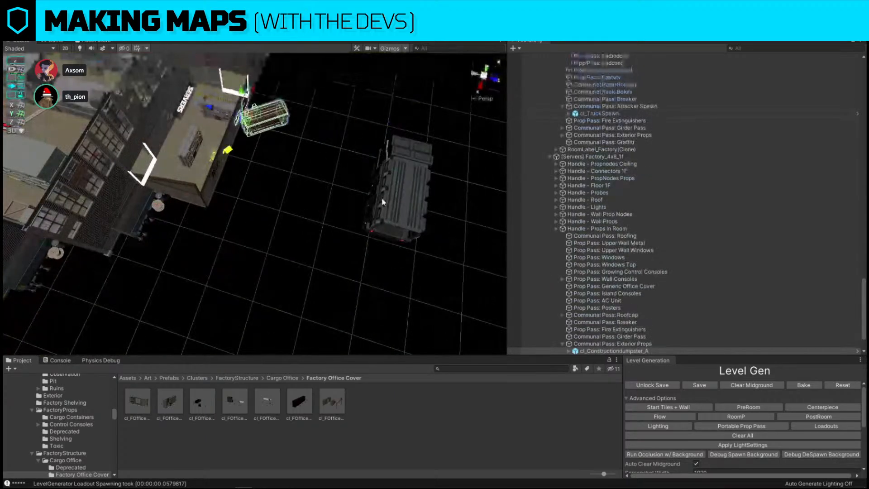
{"action": "left_click", "coordinate": [387, 202]}
{"action": "left_click_drag", "start_coordinate": [384, 144], "coordinate": [302, 82]}
{"action": "left_click", "coordinate": [332, 97]}
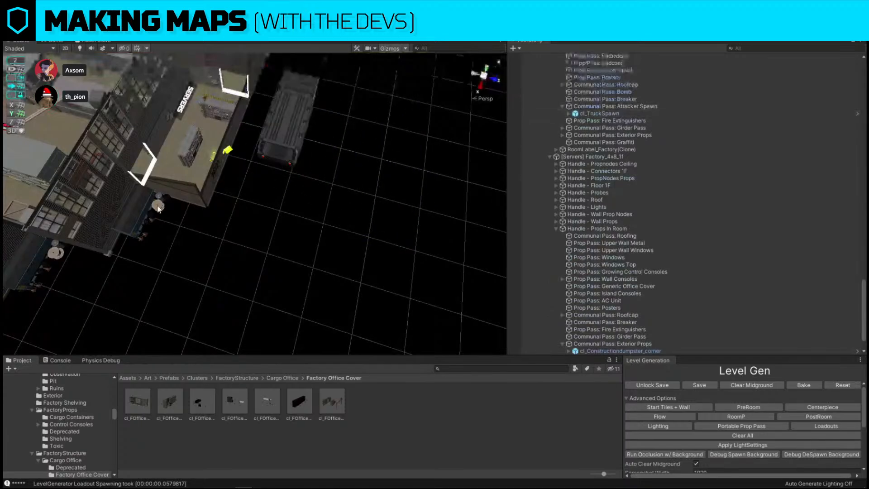
Slide the truck spawn along the outer wall so it stands directly behind the servers room.
{"action": "right_click_drag", "start_coordinate": [333, 98], "coordinate": [247, 125]}
{"action": "left_click", "coordinate": [246, 122]}
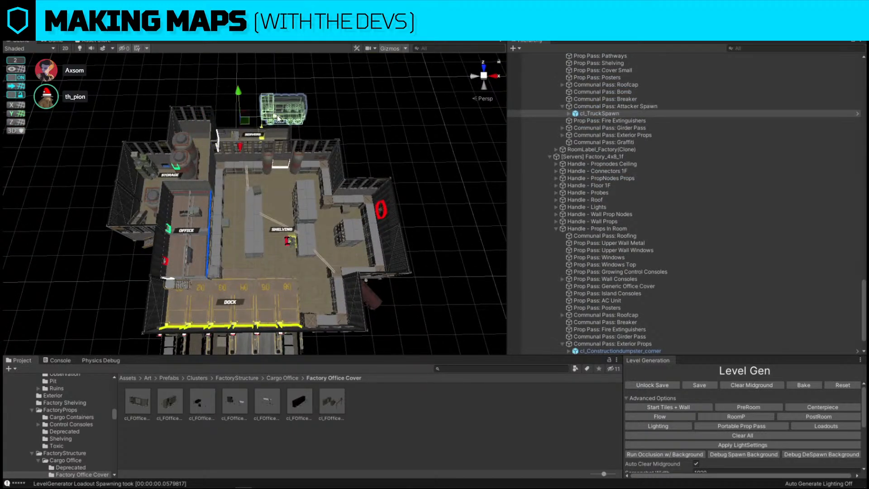
{"action": "left_click_drag", "start_coordinate": [248, 125], "coordinate": [262, 117]}
{"action": "left_click", "coordinate": [354, 117]}
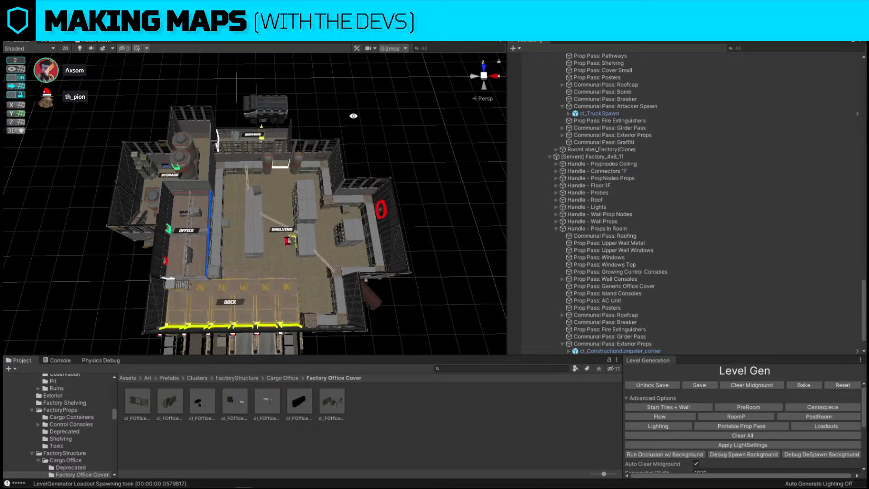
Examine the truck's placement behind the servers room and the view from the office side across the shelving area.
{"action": "right_click_drag", "start_coordinate": [354, 116], "coordinate": [278, 91]}
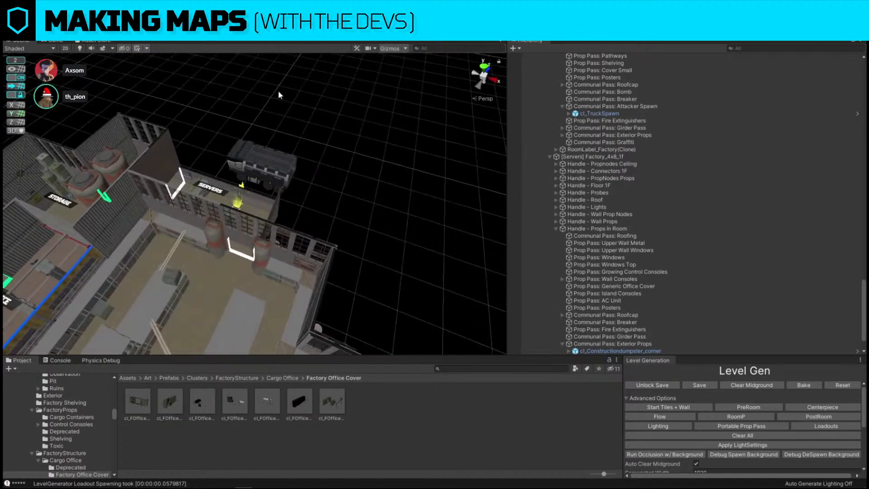
{"action": "right_click_drag", "start_coordinate": [252, 164], "coordinate": [208, 189]}
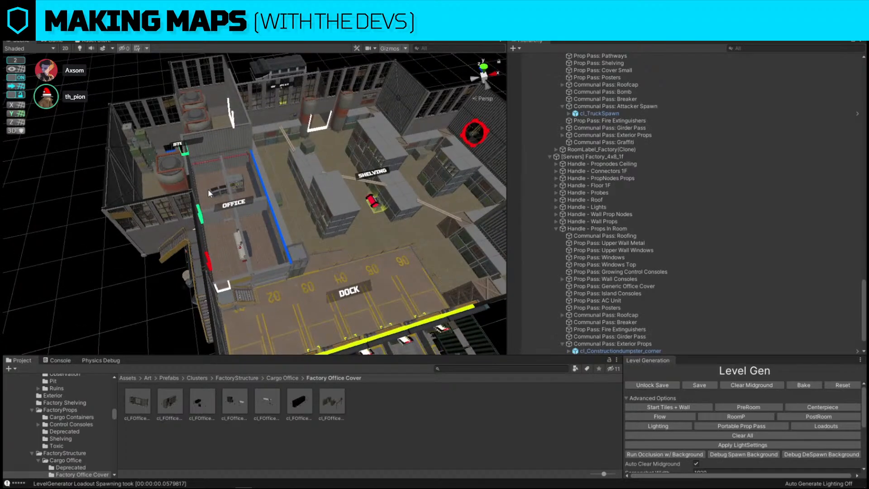
{"action": "right_click_drag", "start_coordinate": [208, 189], "coordinate": [208, 189]}
{"action": "right_click_drag", "start_coordinate": [208, 190], "coordinate": [266, 164]}
{"action": "key", "text": "w"}
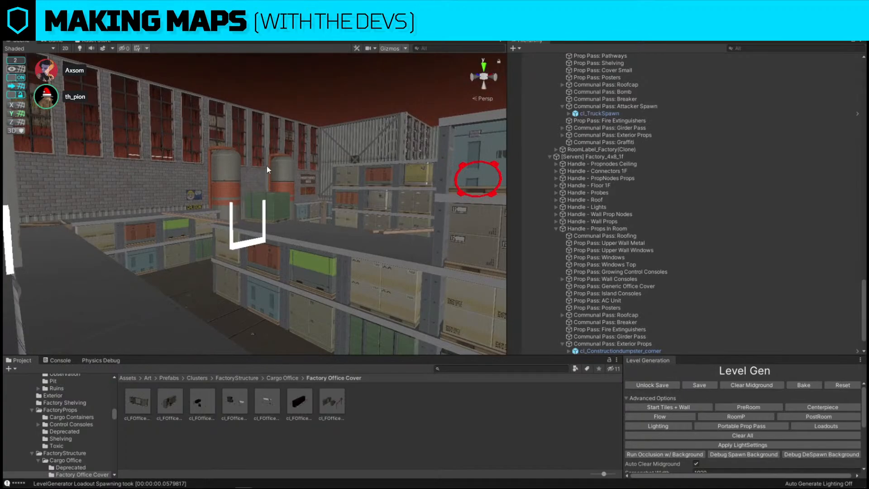
Turn off grid snapping and adjust the placement of the tall box stack at the servers-side end of the middle shelving row.
{"action": "right_click_drag", "start_coordinate": [243, 202], "coordinate": [223, 179]}
{"action": "key", "text": "w"}
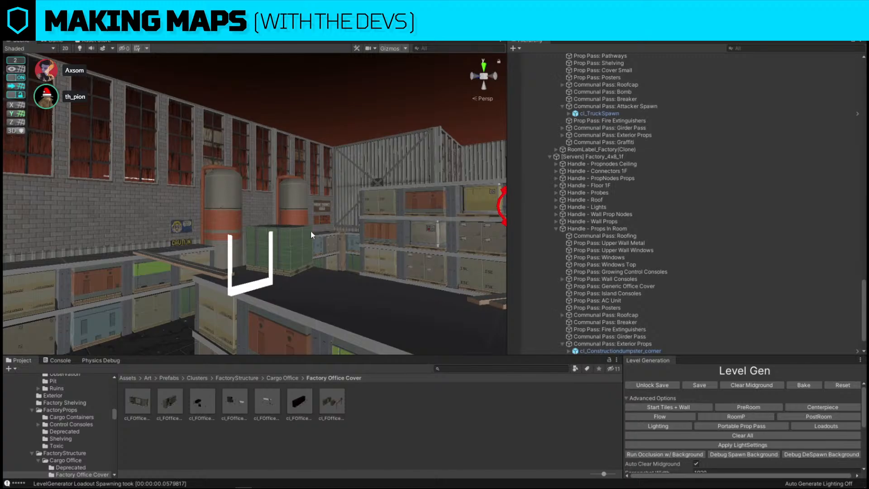
{"action": "right_click_drag", "start_coordinate": [312, 235], "coordinate": [254, 233]}
{"action": "left_click", "coordinate": [253, 233]}
{"action": "scroll", "coordinate": [224, 210], "scroll_direction": "down", "scroll_amount": 2}
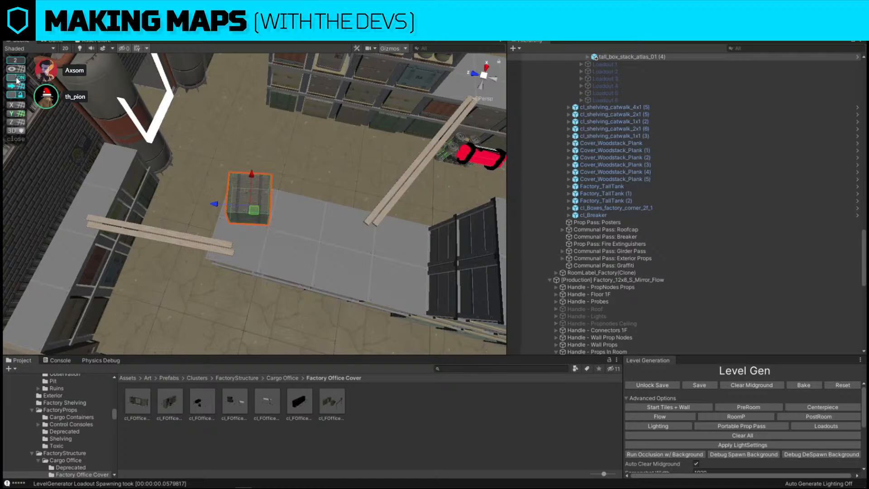
{"action": "right_click_drag", "start_coordinate": [219, 200], "coordinate": [300, 362]}
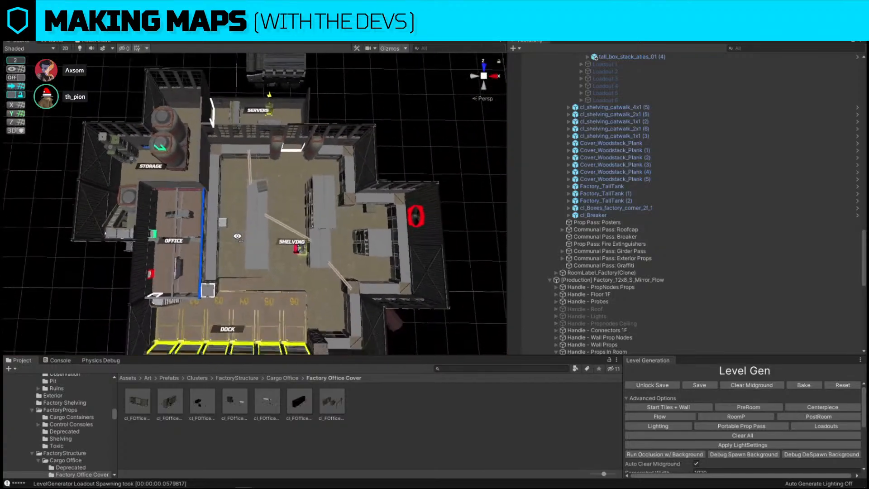
Spawn the exterior midground around the factory level and collapse the hierarchy to the Level Generator's direct children.
{"action": "scroll", "coordinate": [724, 408], "scroll_direction": "down", "scroll_amount": 3}
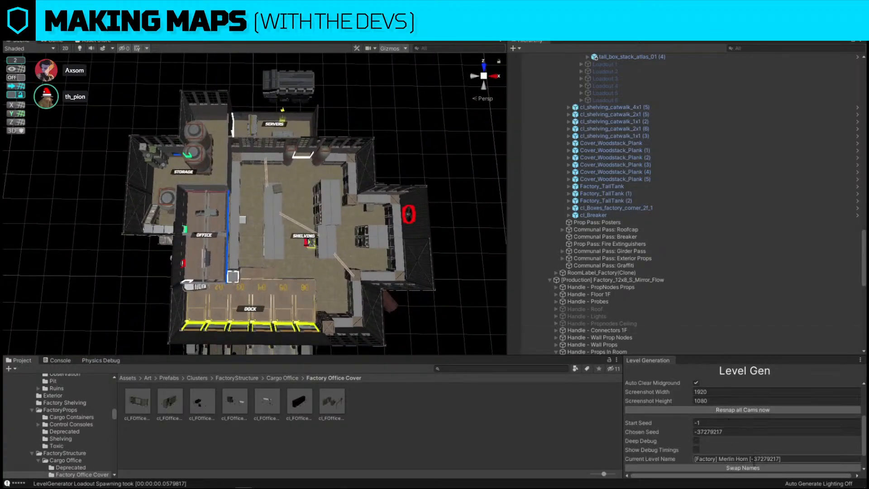
{"action": "scroll", "coordinate": [751, 466], "scroll_direction": "up", "scroll_amount": 3}
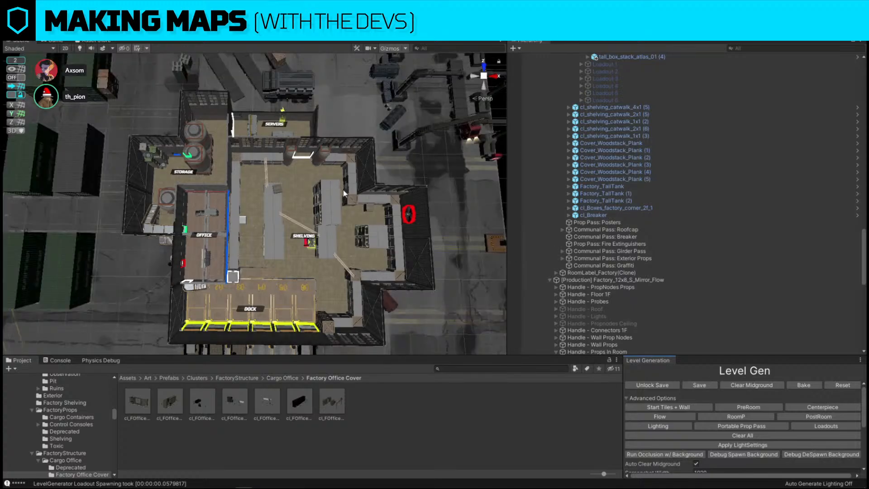
{"action": "scroll", "coordinate": [640, 194], "scroll_direction": "down", "scroll_amount": 8}
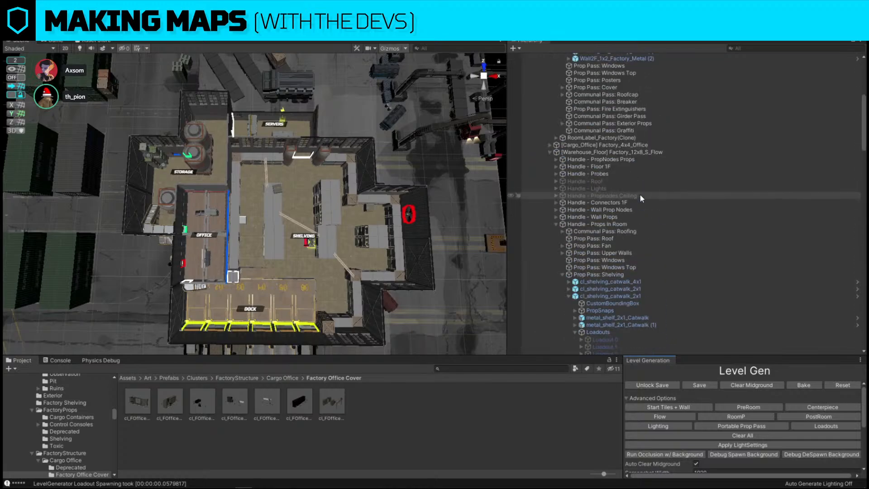
{"action": "scroll", "coordinate": [640, 193], "scroll_direction": "up", "scroll_amount": 15}
{"action": "left_click", "coordinate": [530, 64], "text": "alt"}
{"action": "left_click", "coordinate": [531, 64]}
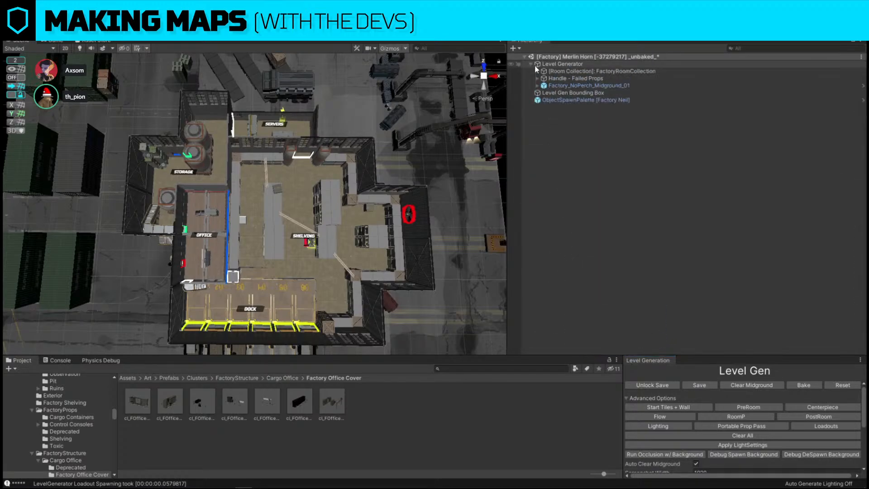
Shift the whole FactoryRoomCollection building within the midground yard and turn grid snapping back on.
{"action": "left_click", "coordinate": [570, 71]}
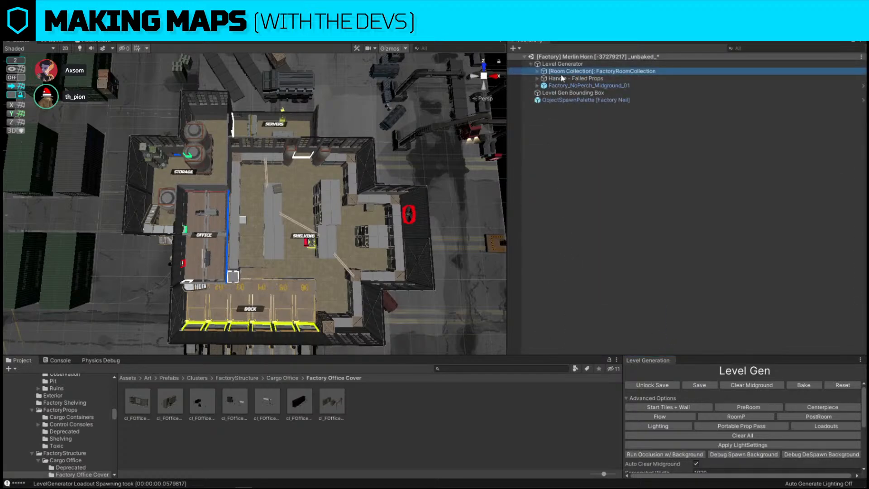
{"action": "left_click_drag", "start_coordinate": [380, 142], "coordinate": [262, 192], "text": "alt"}
{"action": "middle_click_drag", "start_coordinate": [262, 190], "coordinate": [261, 230]}
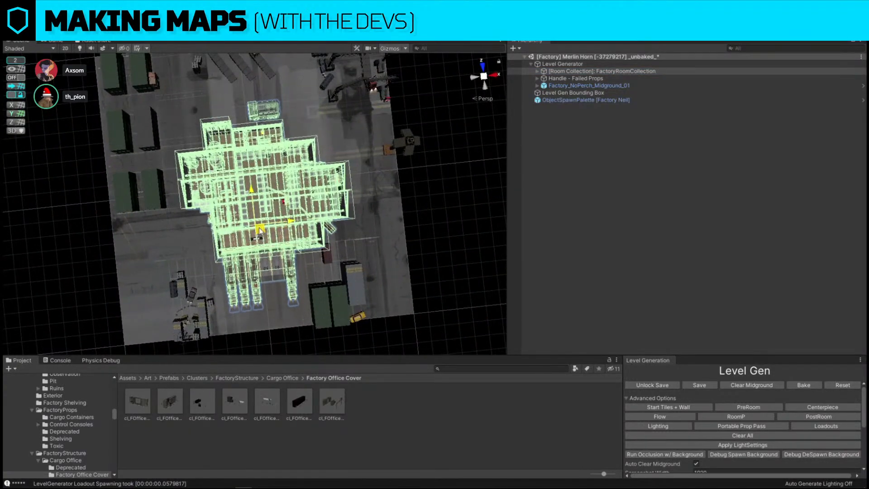
{"action": "left_click_drag", "start_coordinate": [259, 231], "coordinate": [264, 217]}
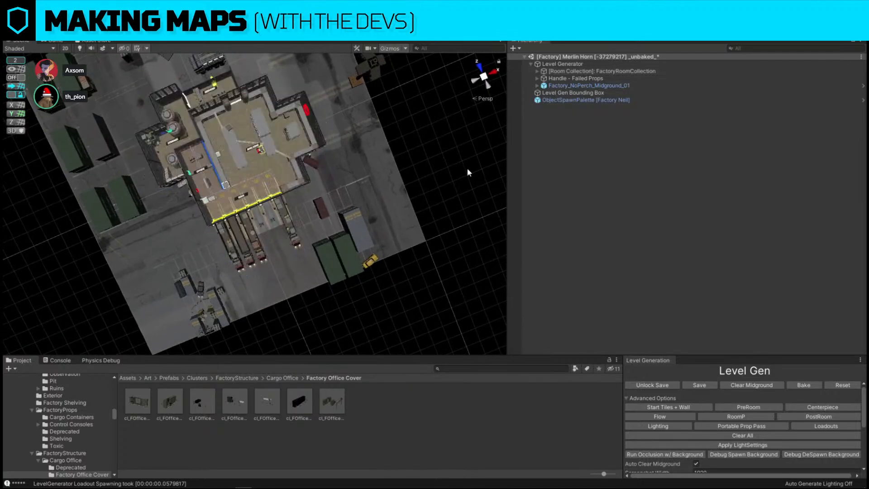
{"action": "left_click", "coordinate": [19, 78]}
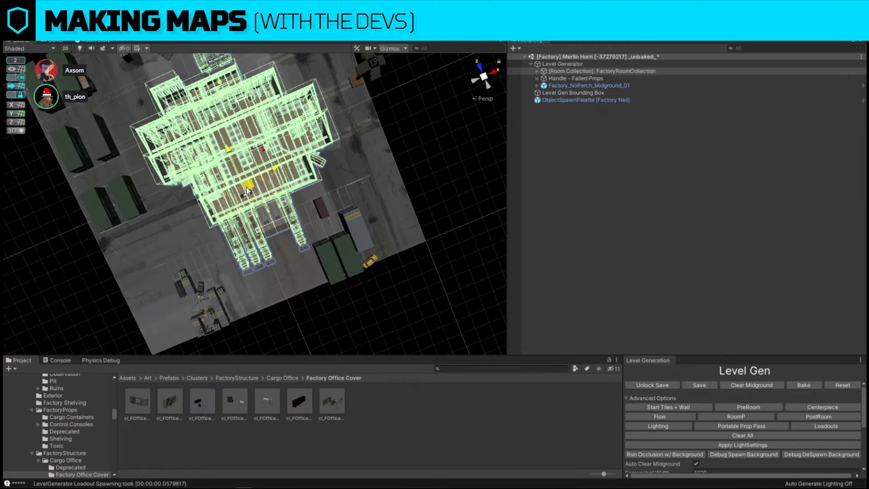
{"action": "left_click", "coordinate": [752, 385]}
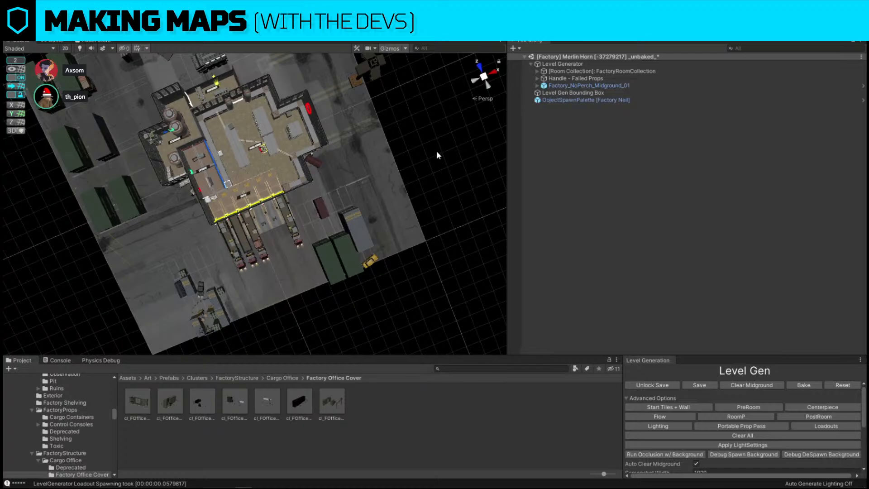
Try the attacker truck spawn outside the building beside the loading dock, and return it behind the servers room.
{"action": "right_click_drag", "start_coordinate": [436, 156], "coordinate": [314, 173]}
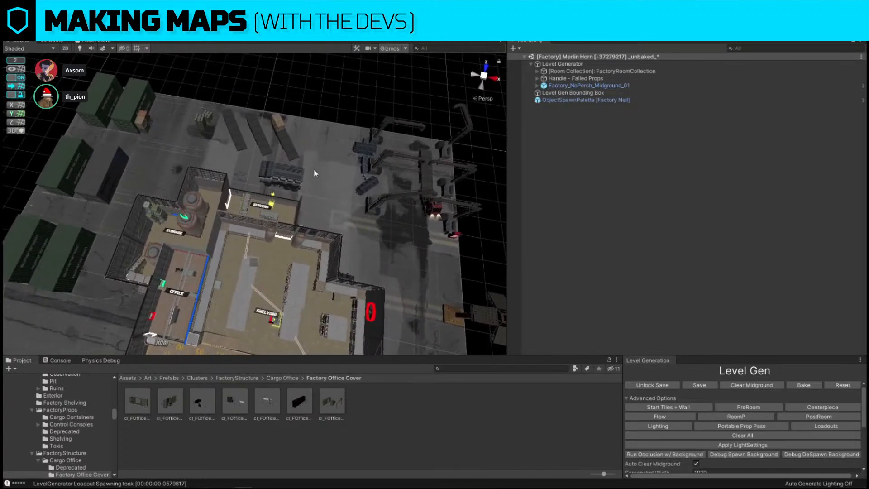
{"action": "left_click", "coordinate": [287, 175]}
{"action": "key", "text": "f"}
{"action": "left_click_drag", "start_coordinate": [287, 175], "coordinate": [416, 194], "text": "alt"}
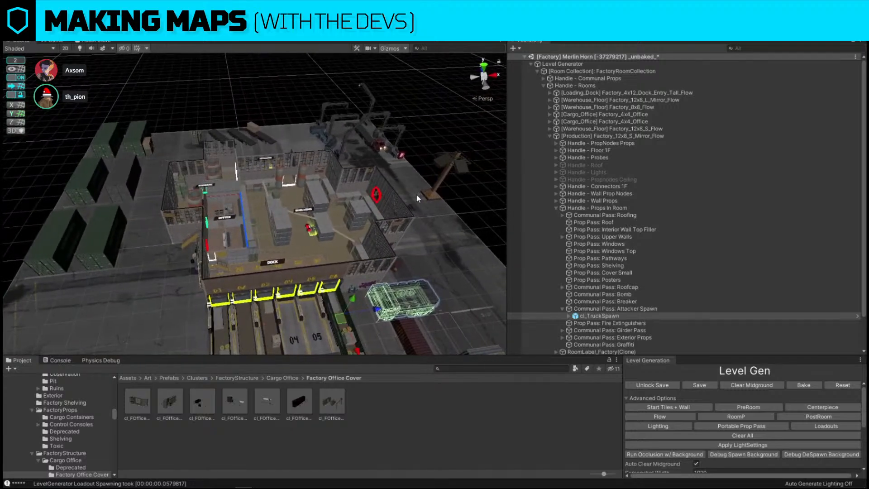
{"action": "left_click", "coordinate": [439, 119]}
{"action": "right_click_drag", "start_coordinate": [439, 119], "coordinate": [323, 139]}
{"action": "key", "text": "w"}
{"action": "left_click", "coordinate": [323, 138]}
{"action": "left_click_drag", "start_coordinate": [322, 138], "coordinate": [242, 104], "text": "alt"}
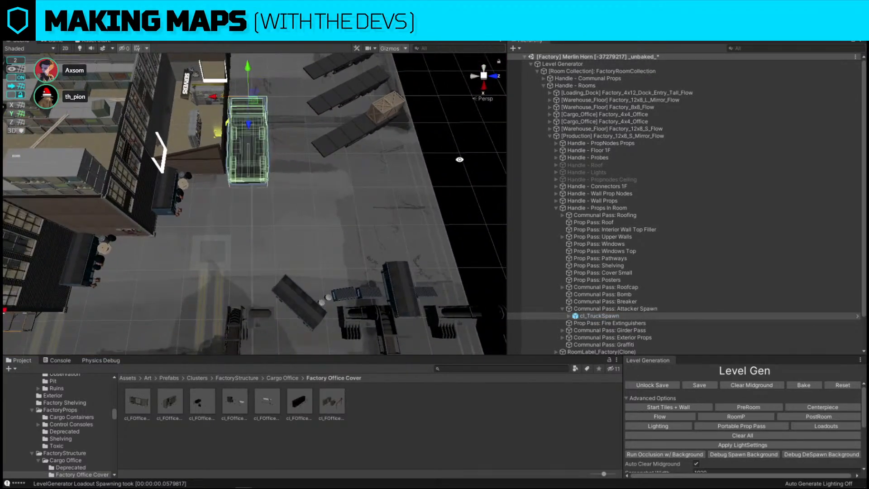
Deactivate the catwalk_cap end railing on the exterior catwalk of the DoorwayExt_4x2_Fan doorway.
{"action": "right_click_drag", "start_coordinate": [460, 160], "coordinate": [117, 128]}
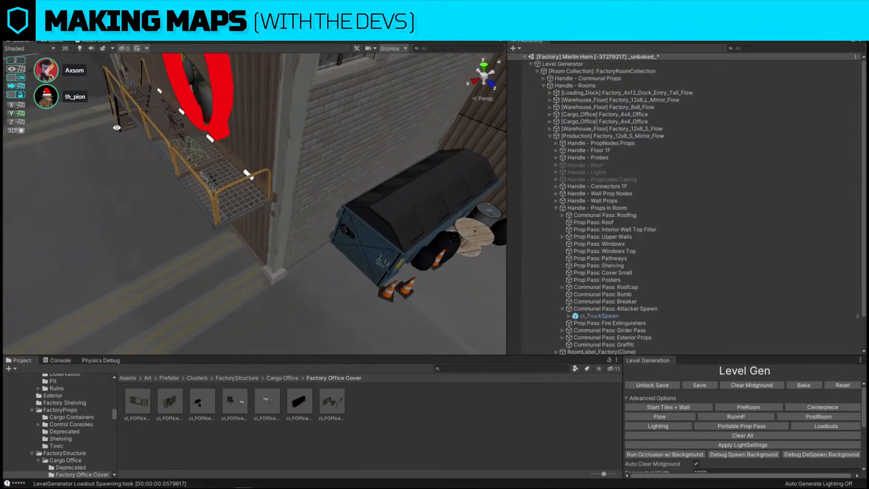
{"action": "right_click_drag", "start_coordinate": [252, 209], "coordinate": [228, 210]}
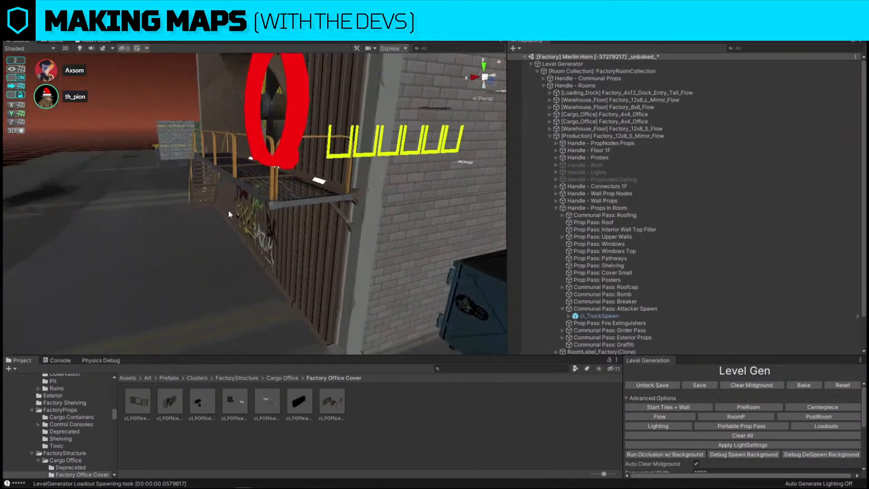
{"action": "left_click", "coordinate": [297, 205]}
{"action": "left_click", "coordinate": [319, 204]}
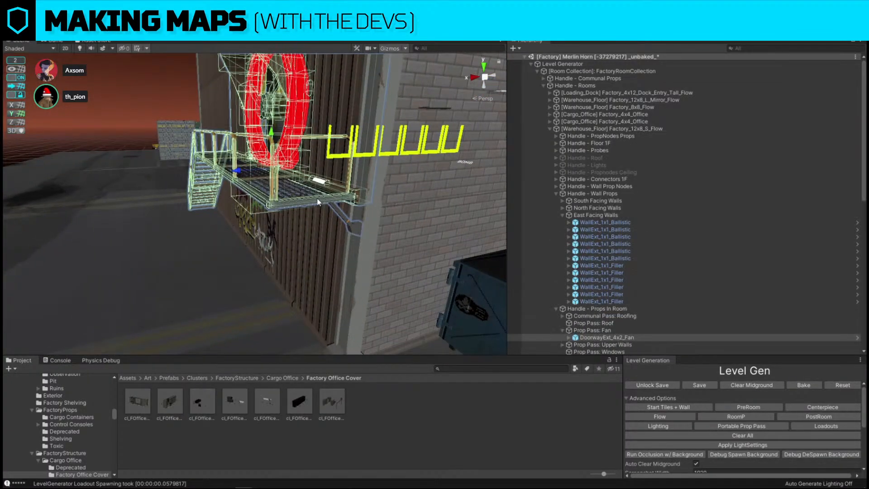
{"action": "right_click_drag", "start_coordinate": [191, 136], "coordinate": [294, 177]}
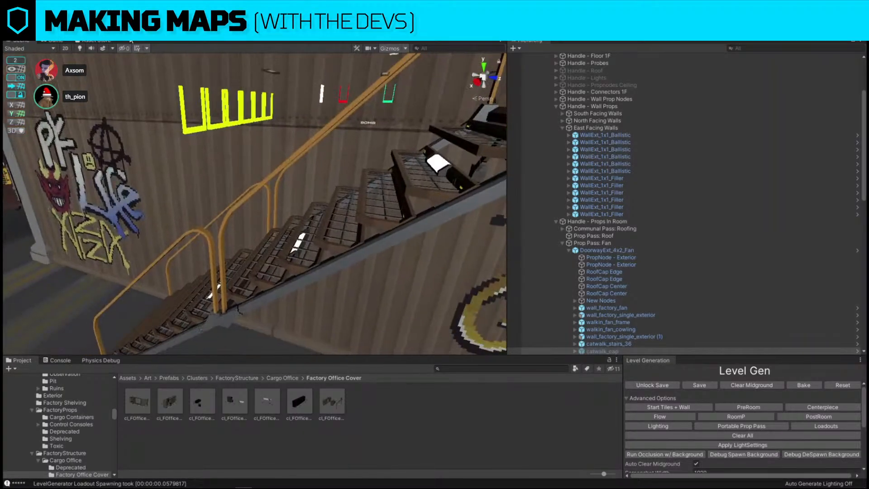
Duplicate the catwalk's two stair sections and move the copies near the catwalk's open end.
{"action": "left_click", "coordinate": [215, 320]}
{"action": "right_click_drag", "start_coordinate": [214, 321], "coordinate": [303, 272]}
{"action": "key", "text": "ctrl+d"}
{"action": "left_click_drag", "start_coordinate": [73, 149], "coordinate": [243, 218]}
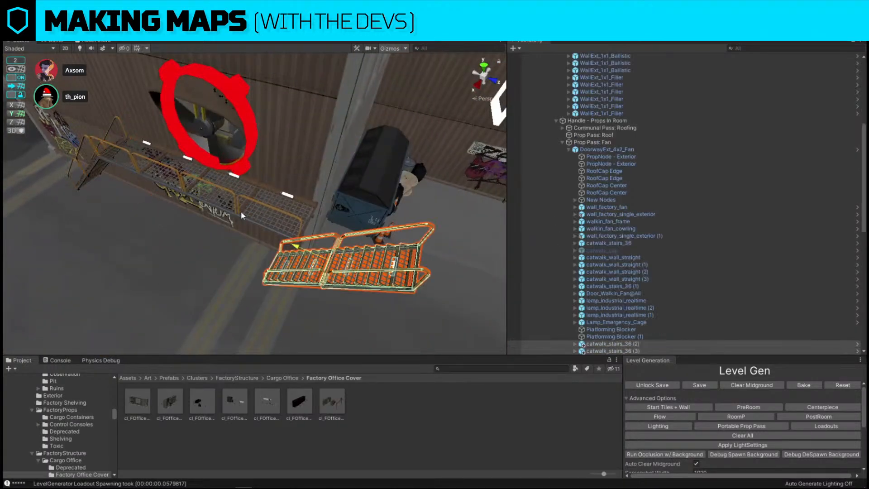
Rotate the copied stair sections and move them towards the open end of the fan doorway's catwalk.
{"action": "right_click_drag", "start_coordinate": [243, 217], "coordinate": [281, 237]}
{"action": "key", "text": "e"}
{"action": "left_click_drag", "start_coordinate": [181, 222], "coordinate": [378, 197]}
{"action": "key", "text": "w"}
{"action": "right_click_drag", "start_coordinate": [378, 197], "coordinate": [341, 189]}
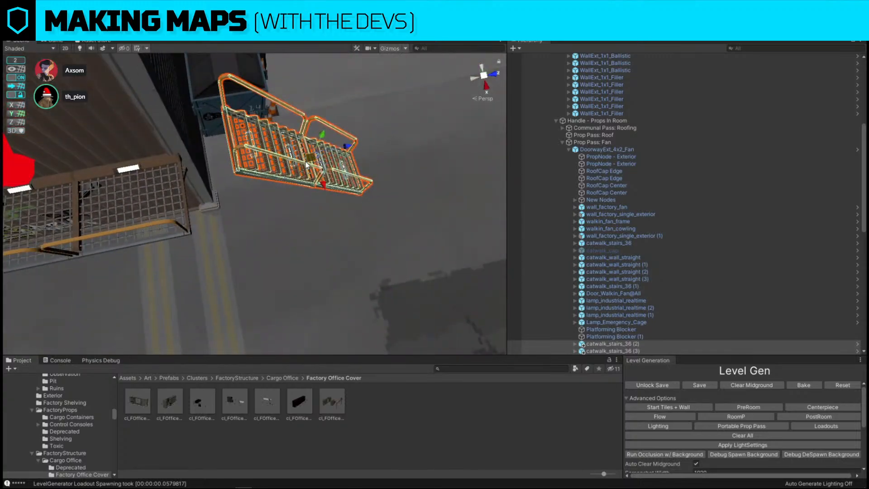
{"action": "left_click_drag", "start_coordinate": [309, 164], "coordinate": [295, 187]}
{"action": "right_click_drag", "start_coordinate": [294, 187], "coordinate": [401, 252]}
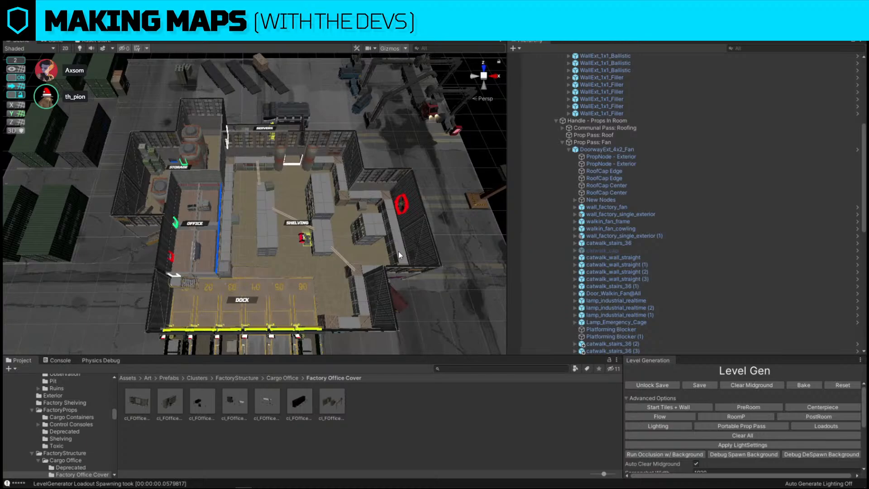
Duplicate a Stoop_Railing_Single on the loading dock and move the copy onto the dock floor between bays 05 and 06.
{"action": "left_click_drag", "start_coordinate": [435, 253], "coordinate": [549, 256], "text": "alt"}
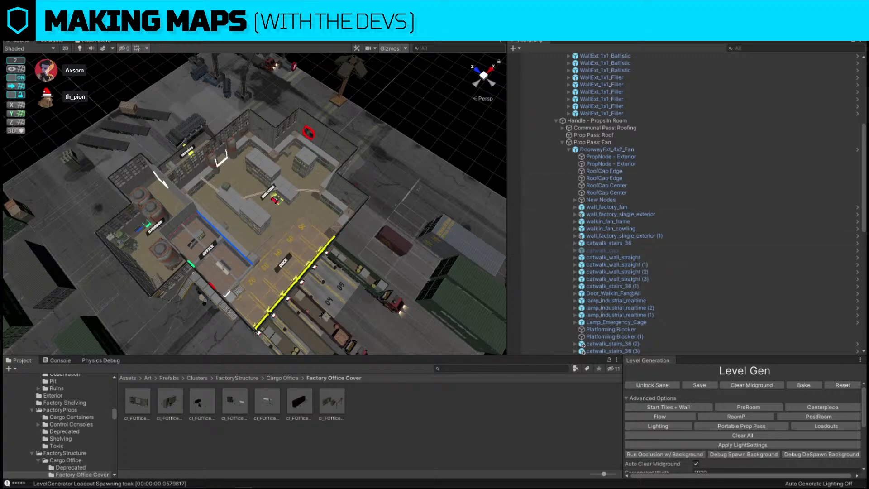
{"action": "left_click", "coordinate": [28, 41]}
{"action": "left_click", "coordinate": [28, 41]}
{"action": "left_click_drag", "start_coordinate": [242, 239], "coordinate": [281, 227], "text": "alt"}
{"action": "left_click", "coordinate": [229, 245]}
{"action": "key", "text": "ctrl+d"}
{"action": "left_click_drag", "start_coordinate": [240, 195], "coordinate": [324, 229]}
Search the project assets for "fork" and replace the copied railing with the cl_Forklift prefab.
{"action": "left_click", "coordinate": [437, 368]}
{"action": "type", "text": "fork"}
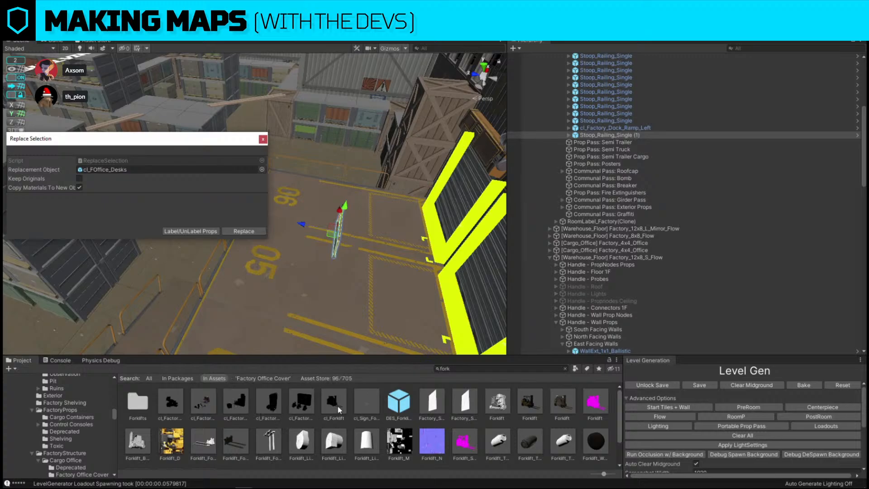
{"action": "left_click_drag", "start_coordinate": [338, 405], "coordinate": [134, 169]}
{"action": "left_click", "coordinate": [236, 232]}
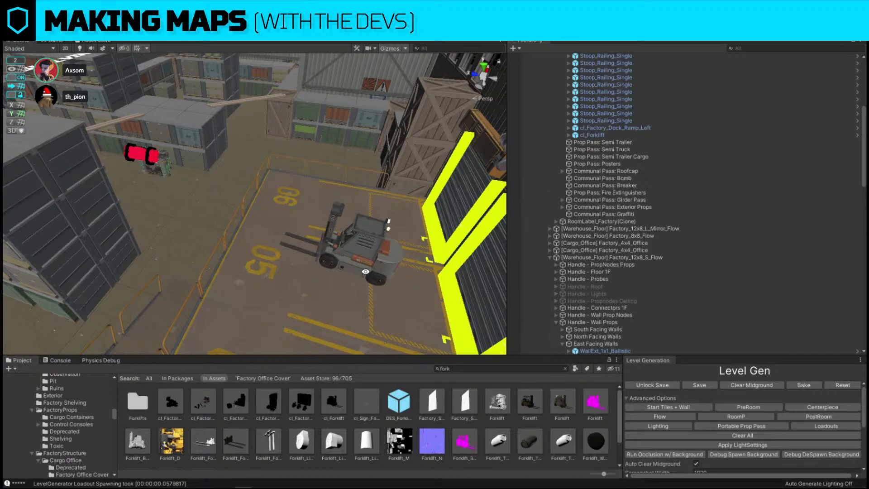
Rotate the forklift diagonally and move it across the dock floor to the area by bay 04.
{"action": "left_click", "coordinate": [360, 253]}
{"action": "left_click_drag", "start_coordinate": [360, 253], "coordinate": [172, 253], "text": "alt"}
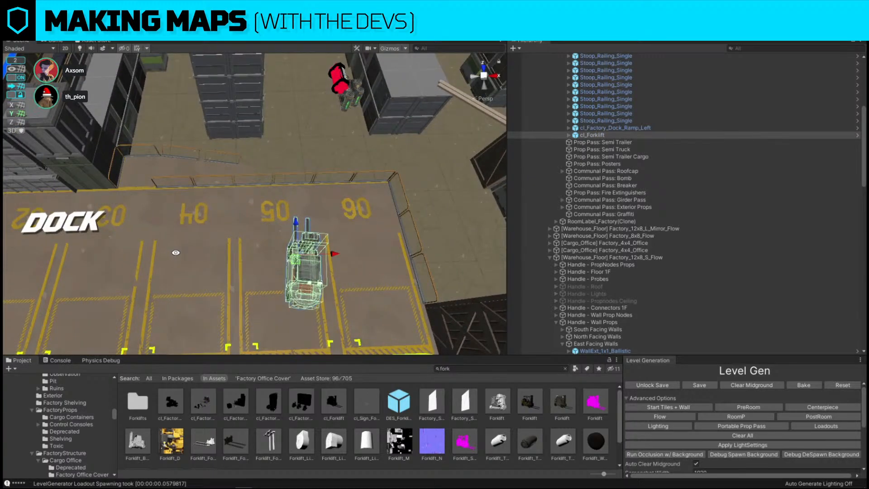
{"action": "key", "text": "e"}
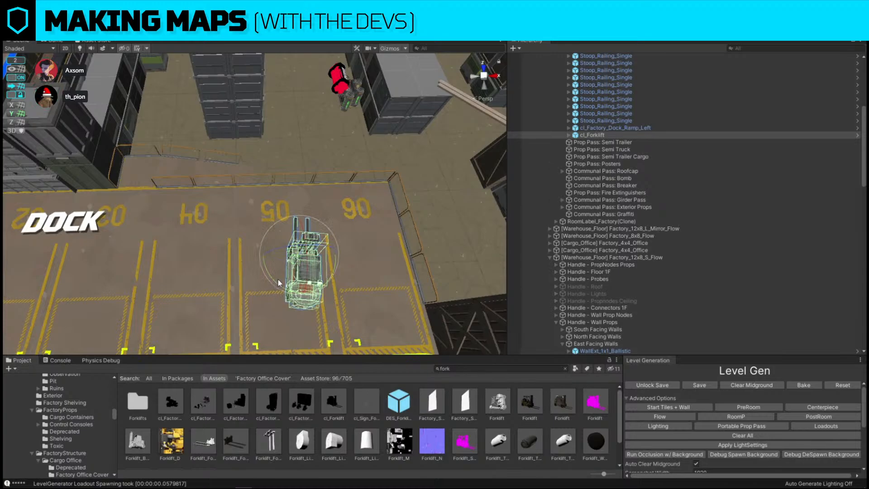
{"action": "left_click_drag", "start_coordinate": [278, 279], "coordinate": [369, 299]}
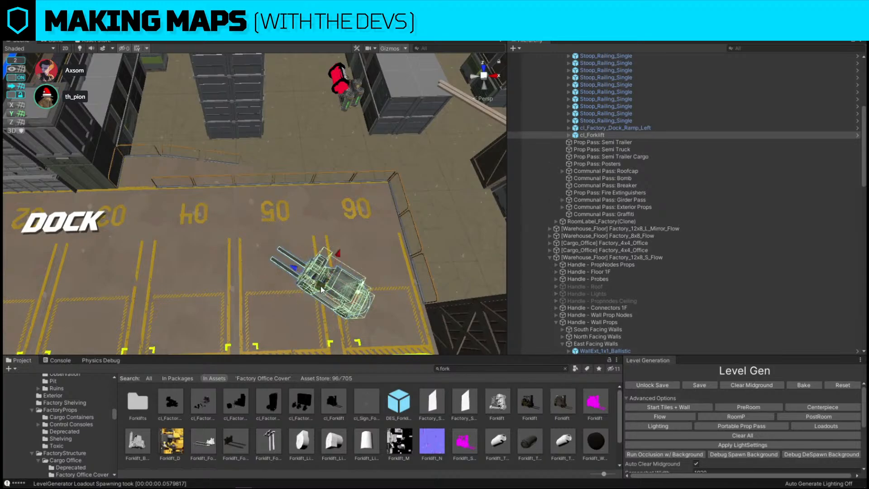
{"action": "key", "text": "w"}
{"action": "left_click_drag", "start_coordinate": [319, 286], "coordinate": [200, 251]}
{"action": "left_click_drag", "start_coordinate": [278, 249], "coordinate": [255, 217], "text": "alt"}
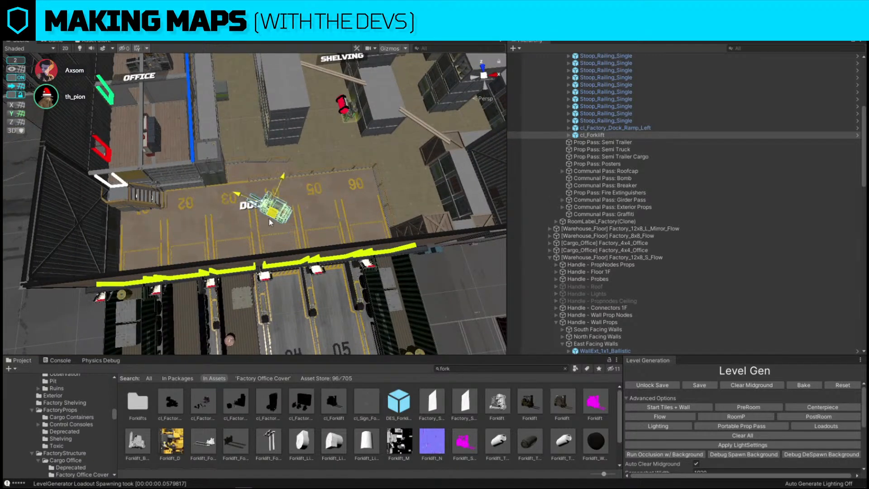
Examine the overall room layout from above and the forklift's position as cover on the loading dock.
{"action": "scroll", "coordinate": [270, 225], "scroll_direction": "down", "scroll_amount": 5}
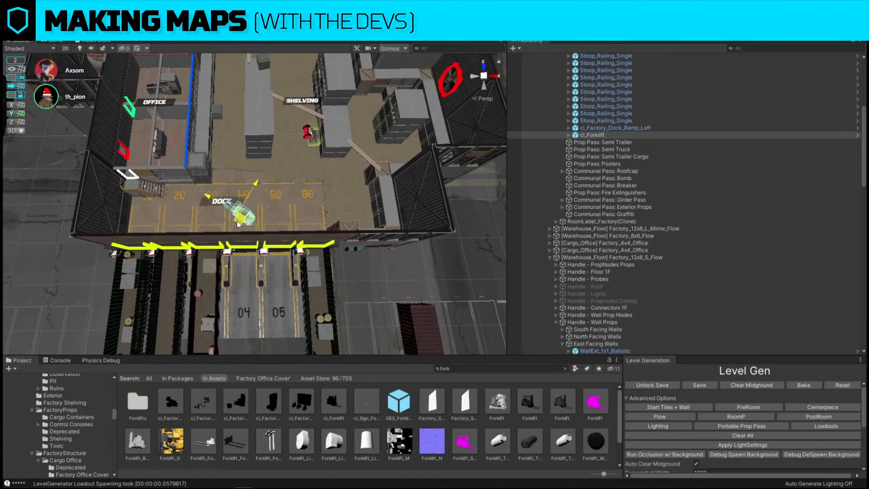
{"action": "left_click_drag", "start_coordinate": [249, 199], "coordinate": [339, 175], "text": "alt"}
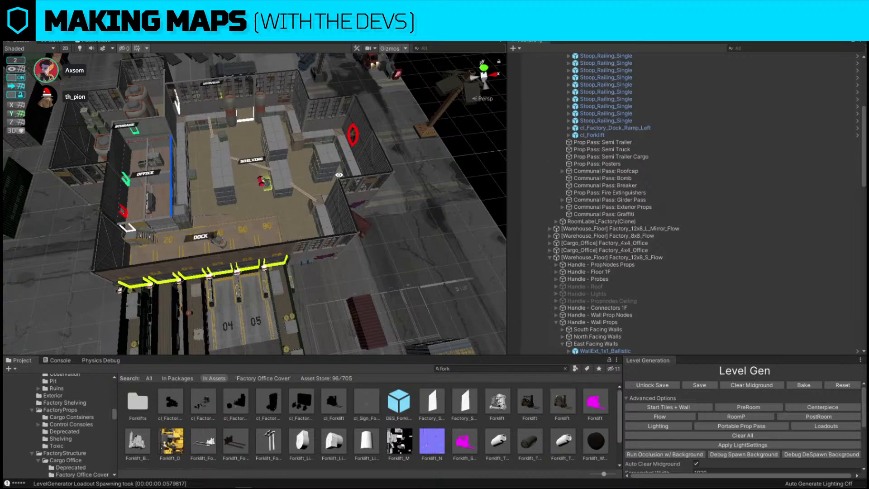
{"action": "right_click_drag", "start_coordinate": [339, 175], "coordinate": [241, 223]}
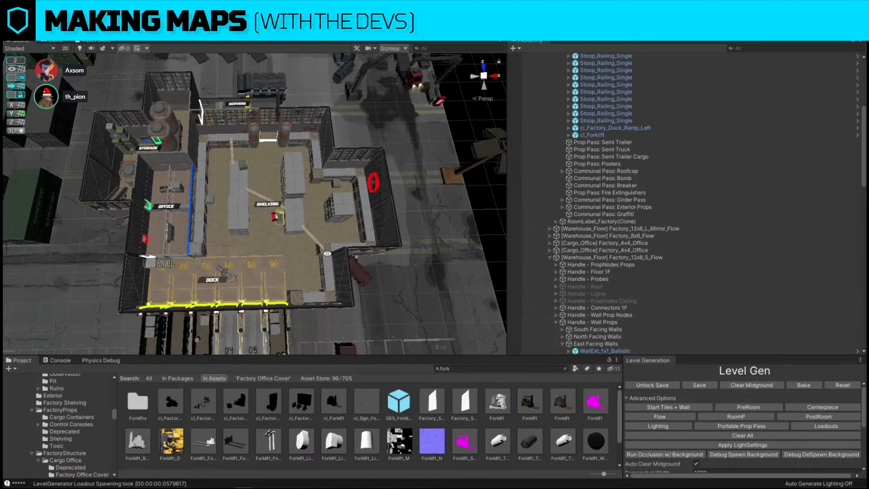
{"action": "right_click_drag", "start_coordinate": [327, 253], "coordinate": [352, 253]}
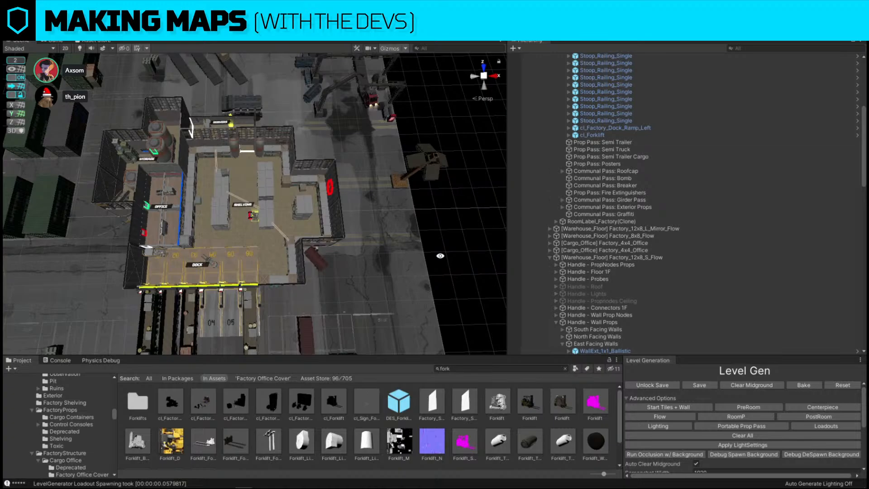
{"action": "key", "text": "w"}
{"action": "key", "text": "a"}
{"action": "right_click_drag", "start_coordinate": [436, 241], "coordinate": [408, 214]}
{"action": "key", "text": "w"}
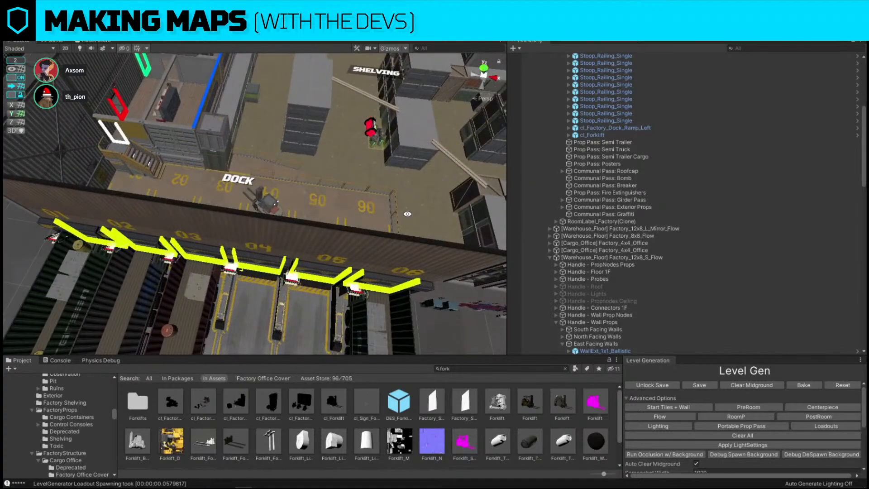
{"action": "left_click", "coordinate": [266, 205]}
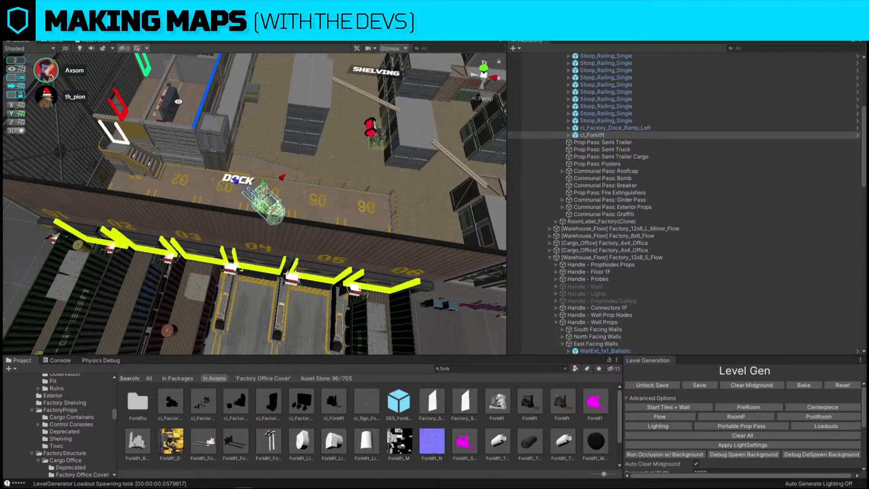
Examine the forklift on the loading dock up close, including the sightlines past its mast and cab.
{"action": "key", "text": "f"}
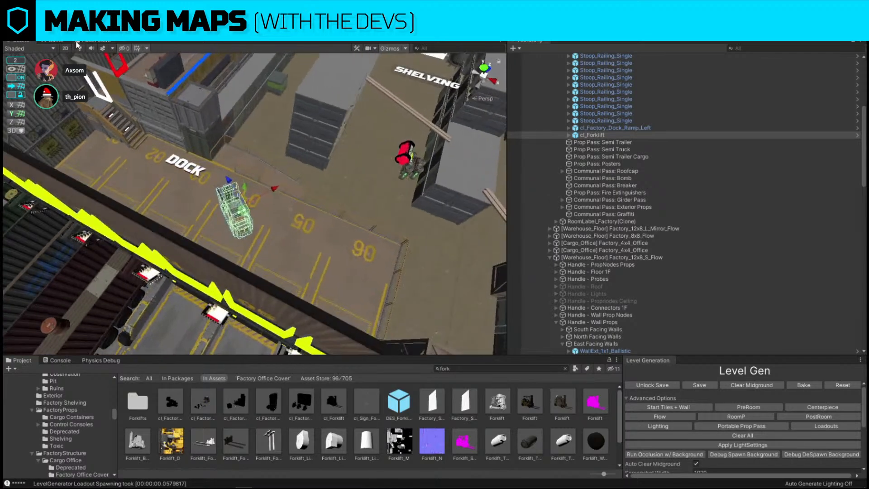
{"action": "left_click_drag", "start_coordinate": [229, 203], "coordinate": [232, 134], "text": "alt"}
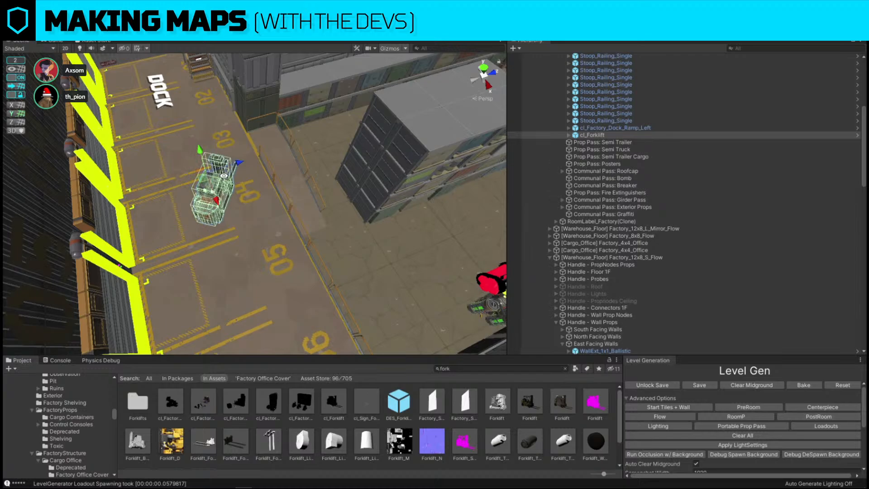
{"action": "left_click_drag", "start_coordinate": [202, 199], "coordinate": [272, 213], "text": "alt"}
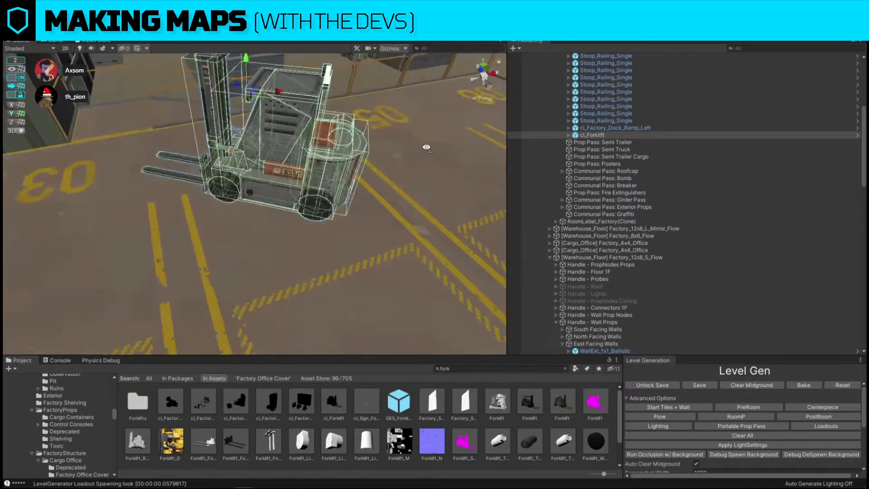
{"action": "scroll", "coordinate": [272, 213], "scroll_direction": "up", "scroll_amount": 6}
{"action": "scroll", "coordinate": [277, 220], "scroll_direction": "down", "scroll_amount": 5}
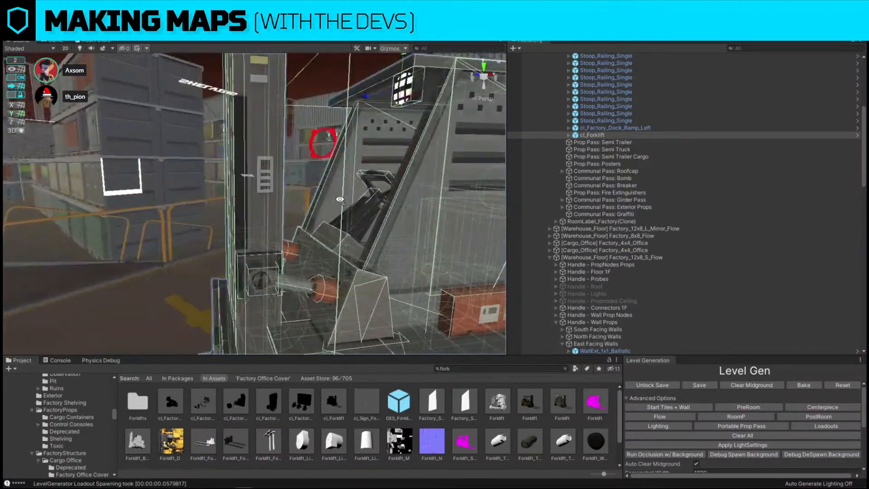
{"action": "scroll", "coordinate": [313, 197], "scroll_direction": "down", "scroll_amount": 3}
{"action": "scroll", "coordinate": [313, 197], "scroll_direction": "up", "scroll_amount": 6}
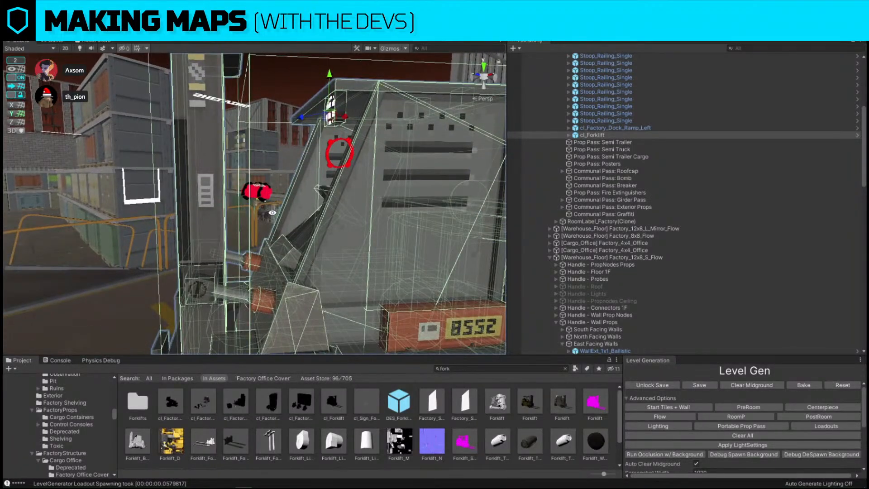
Examine the inside of a cargo trailer at the dock and the overall factory layout from above.
{"action": "left_click_drag", "start_coordinate": [272, 213], "coordinate": [243, 219], "text": "alt"}
{"action": "right_click_drag", "start_coordinate": [243, 219], "coordinate": [444, 199]}
{"action": "right_click_drag", "start_coordinate": [292, 201], "coordinate": [456, 211]}
{"action": "key", "text": "alt+d"}
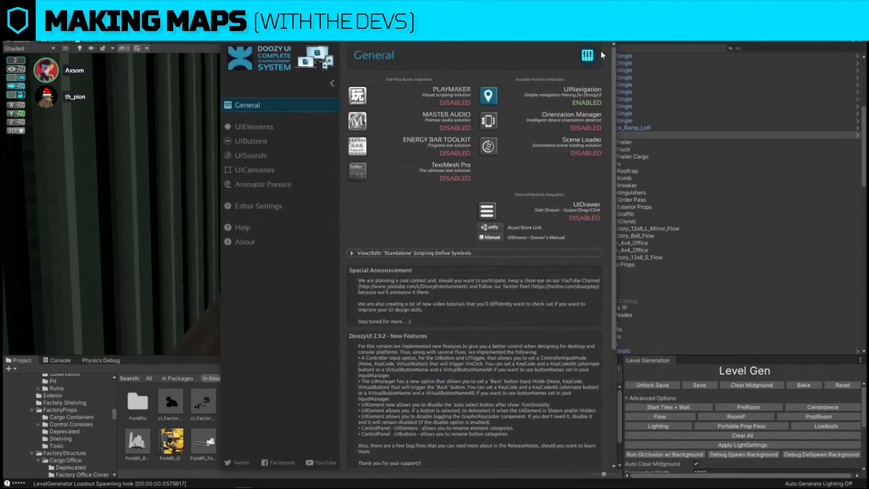
{"action": "left_click", "coordinate": [610, 41]}
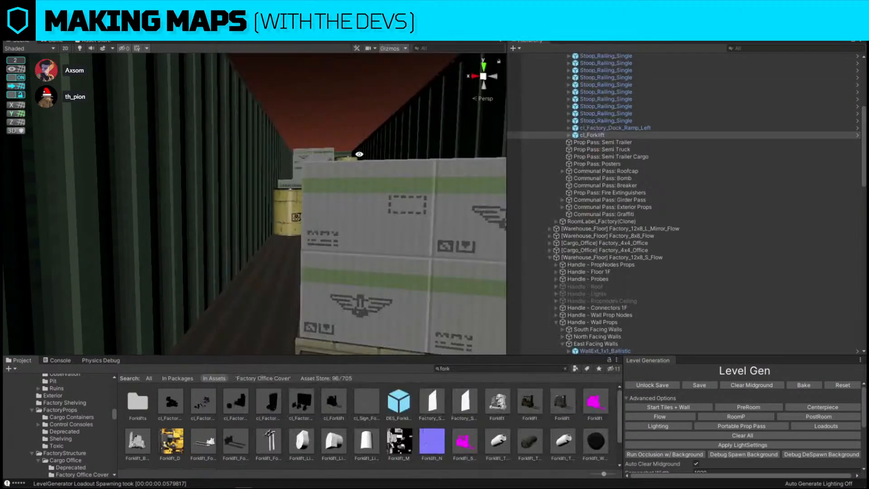
{"action": "left_click_drag", "start_coordinate": [358, 154], "coordinate": [258, 205], "text": "alt"}
{"action": "key", "text": "f"}
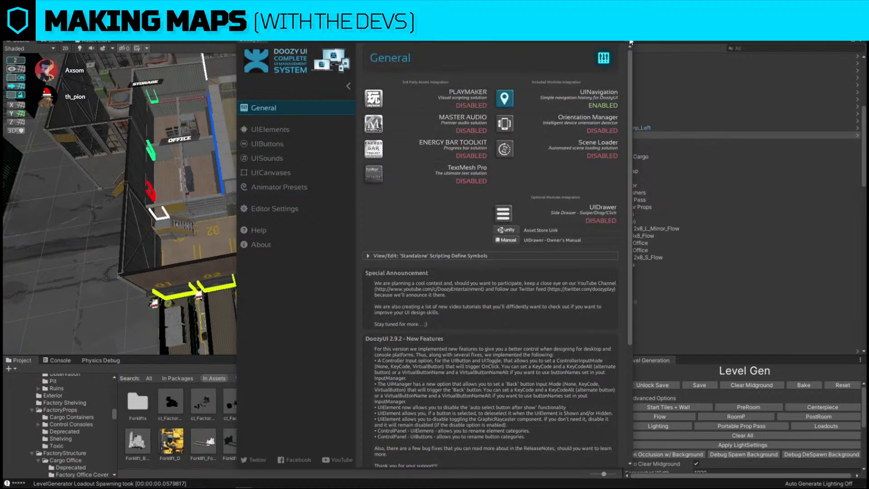
{"action": "right_click_drag", "start_coordinate": [344, 173], "coordinate": [417, 139]}
{"action": "key", "text": "alt+d"}
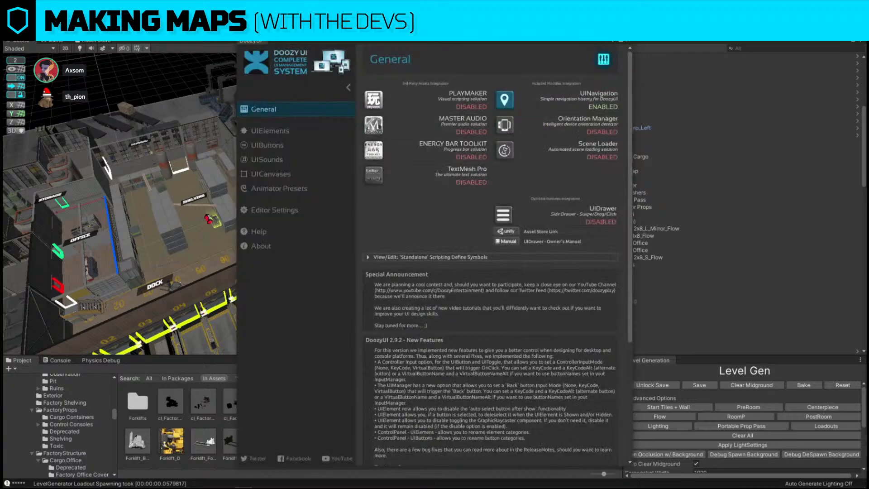
{"action": "left_click", "coordinate": [629, 42]}
{"action": "right_click_drag", "start_coordinate": [386, 159], "coordinate": [283, 279]}
{"action": "key", "text": "s"}
Save the edited factory level scene.
{"action": "left_click", "coordinate": [9, 17]}
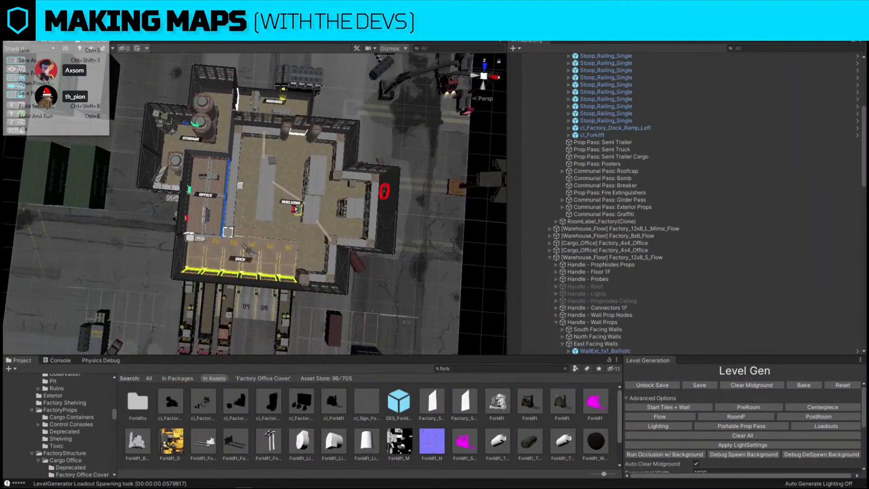
{"action": "left_click", "coordinate": [27, 50]}
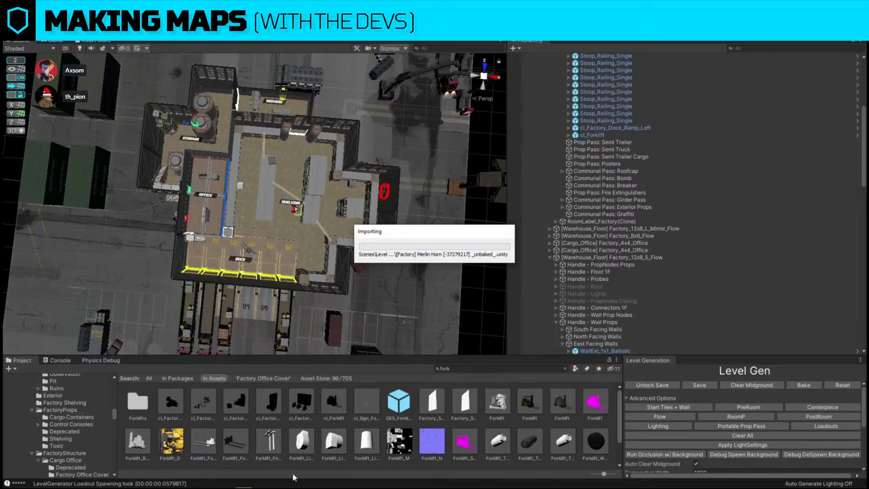
{"action": "left_click", "coordinate": [210, 485]}
{"action": "left_click", "coordinate": [210, 485]}
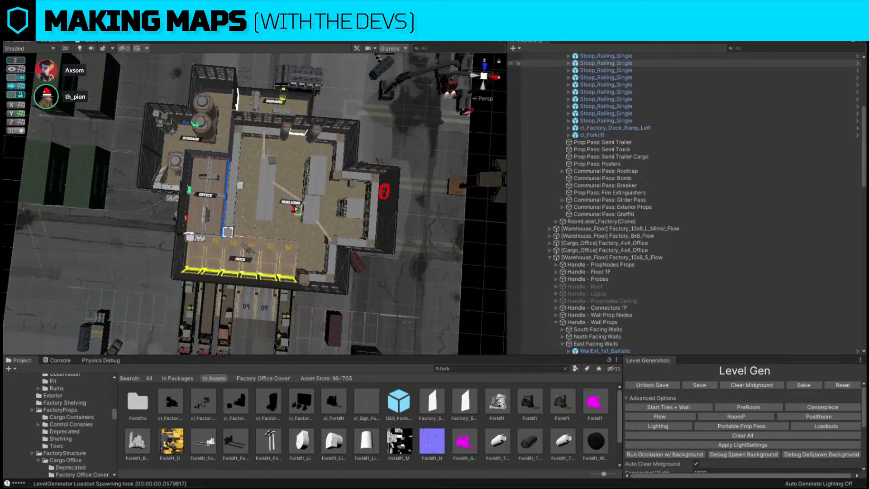
Try to rename the current level to "Smart Derby" in the level generation settings.
{"action": "scroll", "coordinate": [759, 424], "scroll_direction": "down", "scroll_amount": 6}
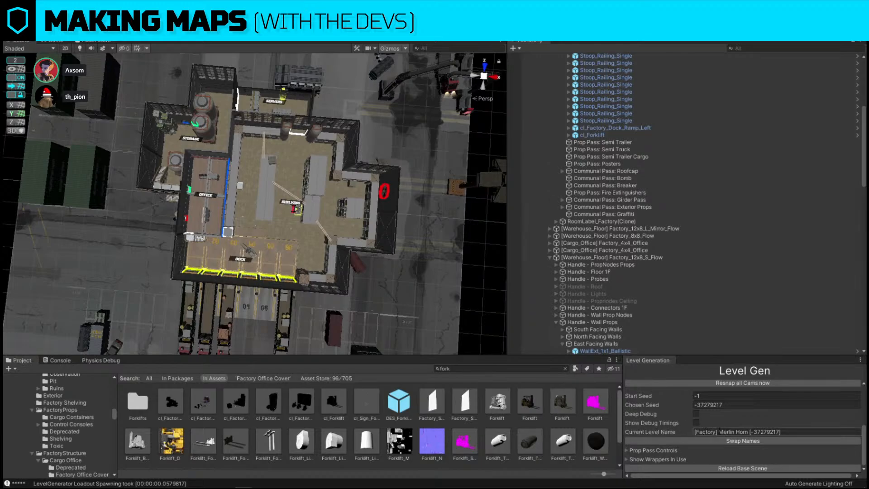
{"action": "left_click", "coordinate": [793, 432]}
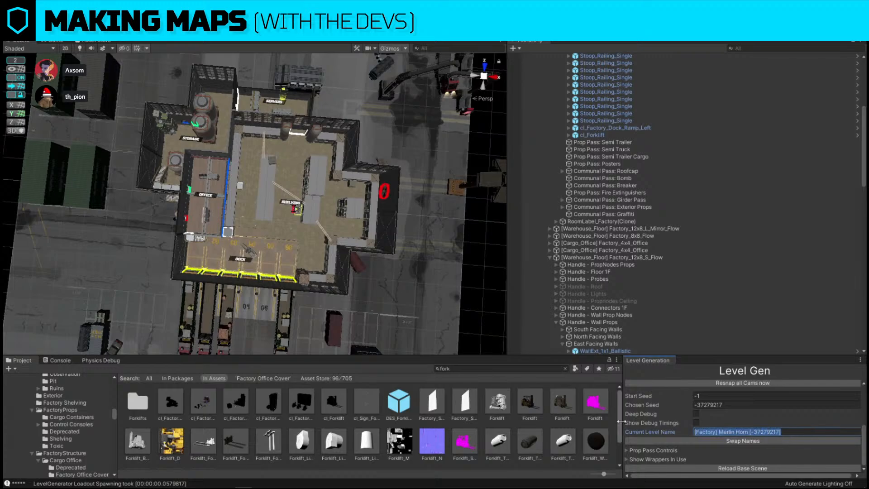
{"action": "type", "text": "Smart Derby"}
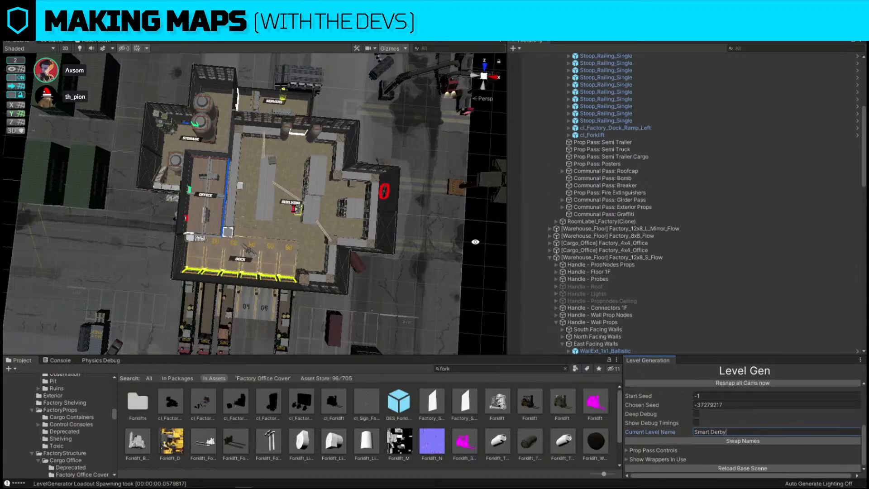
{"action": "left_click", "coordinate": [475, 248]}
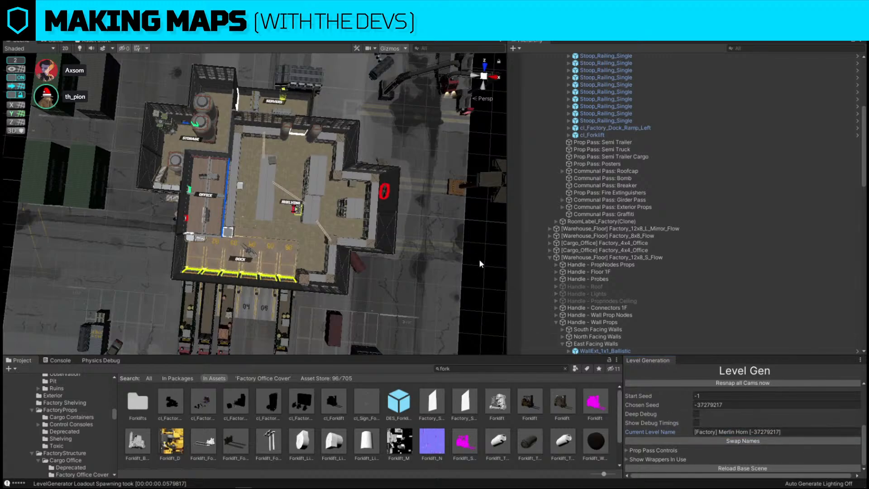
Swap the two words of the current level name to Horn Merlin and save the scene again.
{"action": "left_click", "coordinate": [730, 441]}
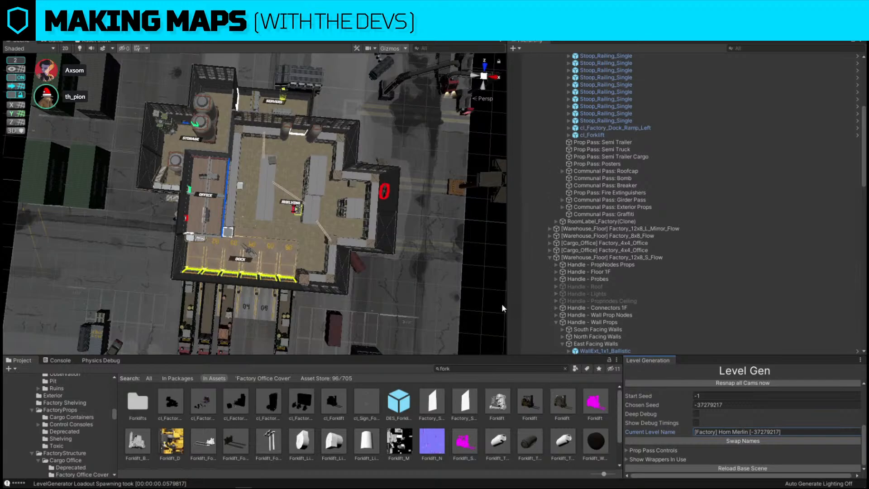
{"action": "left_click", "coordinate": [482, 278]}
{"action": "right_click_drag", "start_coordinate": [316, 263], "coordinate": [330, 261]}
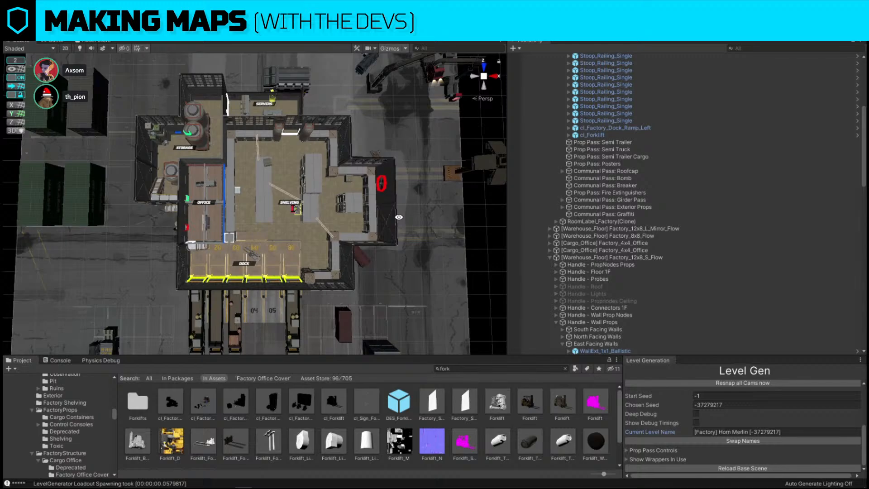
{"action": "scroll", "coordinate": [399, 217], "scroll_direction": "down", "scroll_amount": 5}
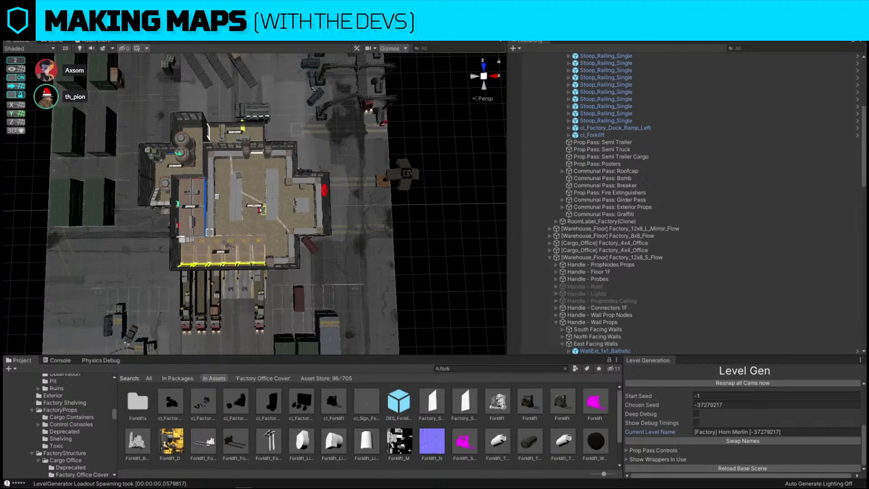
{"action": "left_click", "coordinate": [18, 44]}
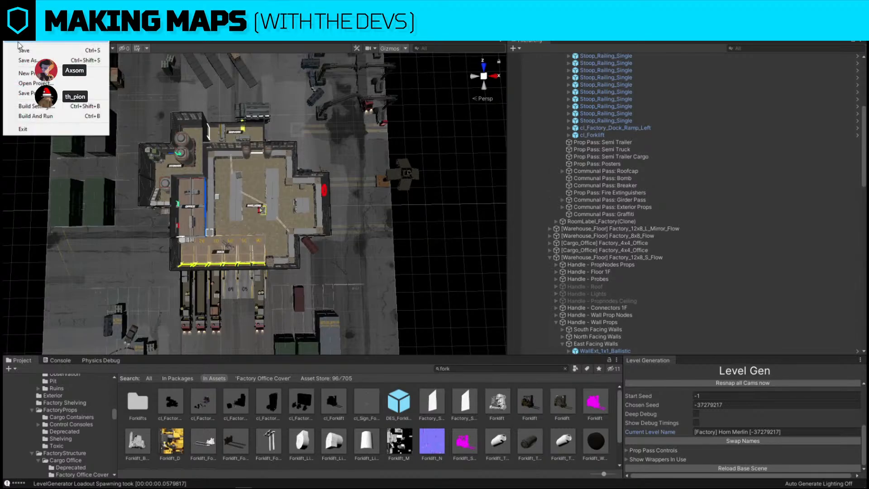
{"action": "left_click", "coordinate": [21, 51]}
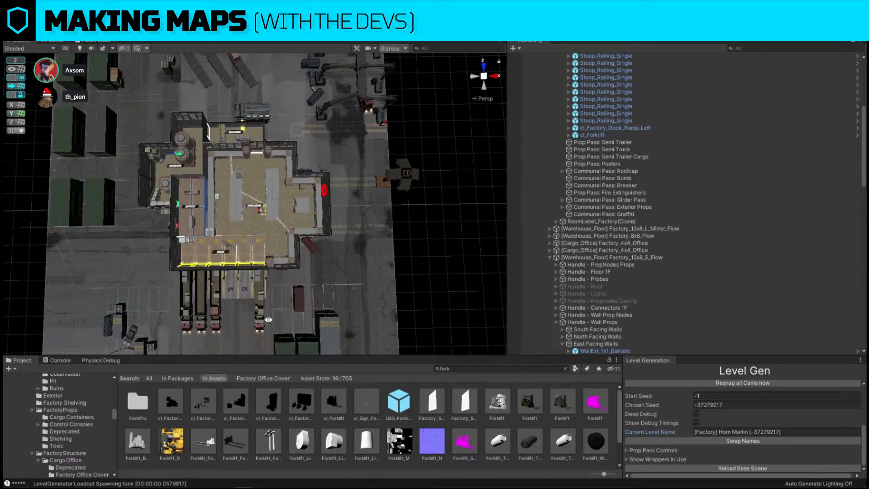
Search the project assets for "killhouse levelgen" and open the Killhouse_Day_LevelGen scene.
{"action": "scroll", "coordinate": [439, 249], "scroll_direction": "down", "scroll_amount": 2, "text": "alt"}
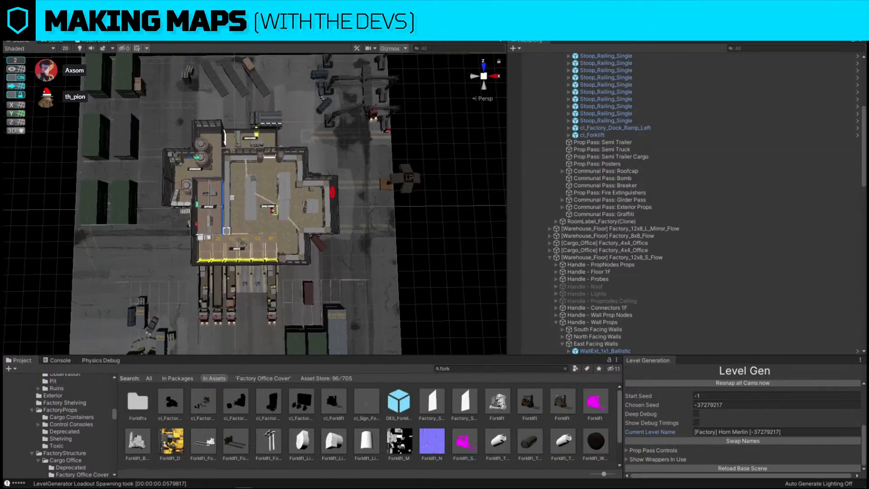
{"action": "left_click", "coordinate": [519, 368]}
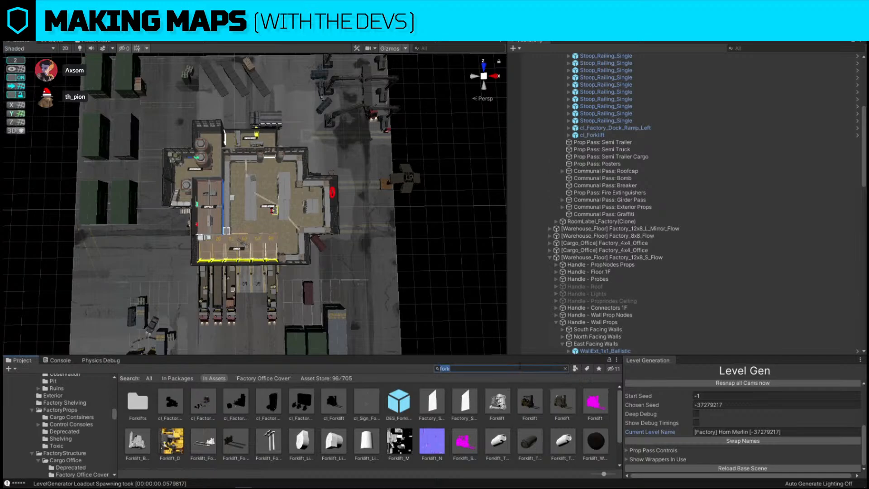
{"action": "type", "text": "killhouse levelgen"}
{"action": "left_click", "coordinate": [137, 401]}
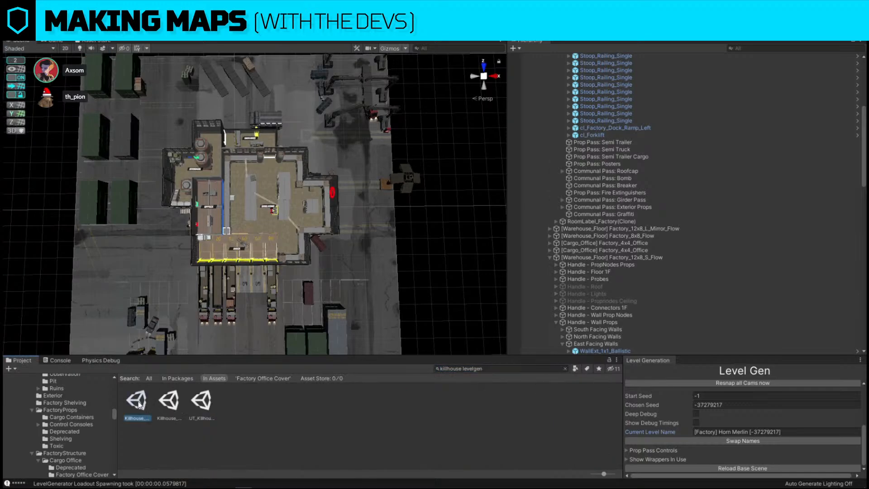
{"action": "left_click", "coordinate": [177, 406]}
{"action": "left_click", "coordinate": [207, 406]}
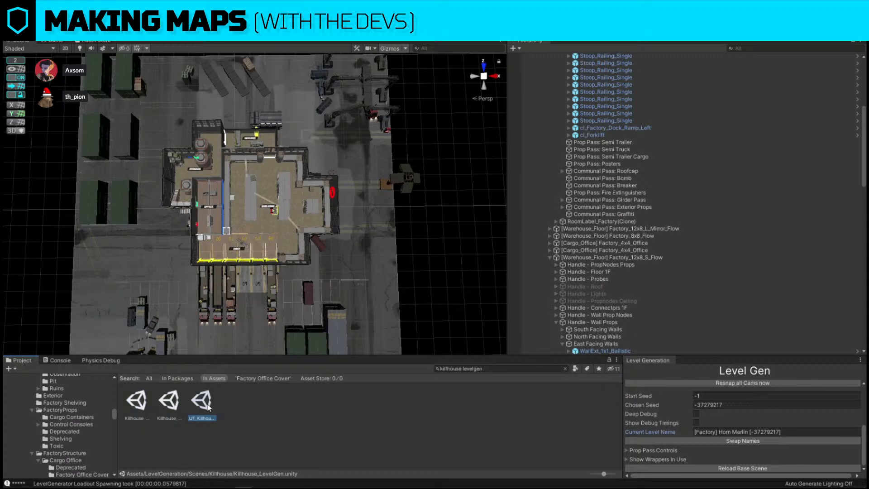
{"action": "left_click", "coordinate": [136, 401]}
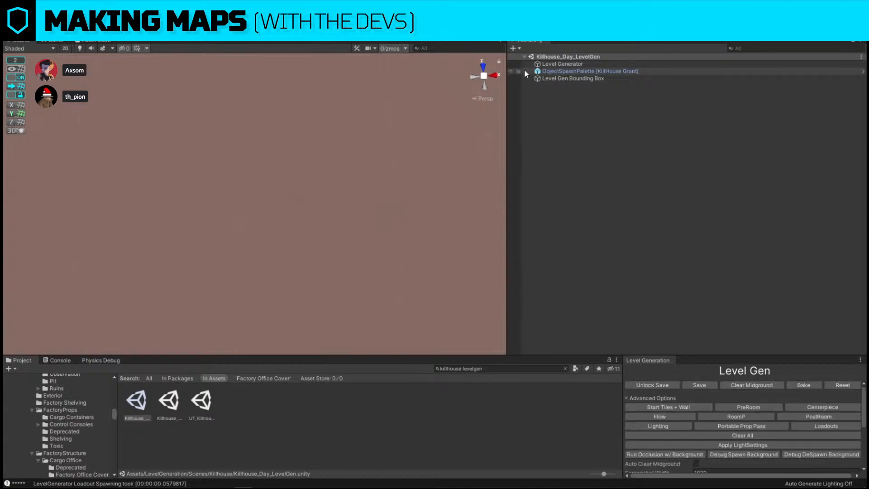
Generate the start tiles and walls for the Killhouse day level.
{"action": "left_click", "coordinate": [560, 64]}
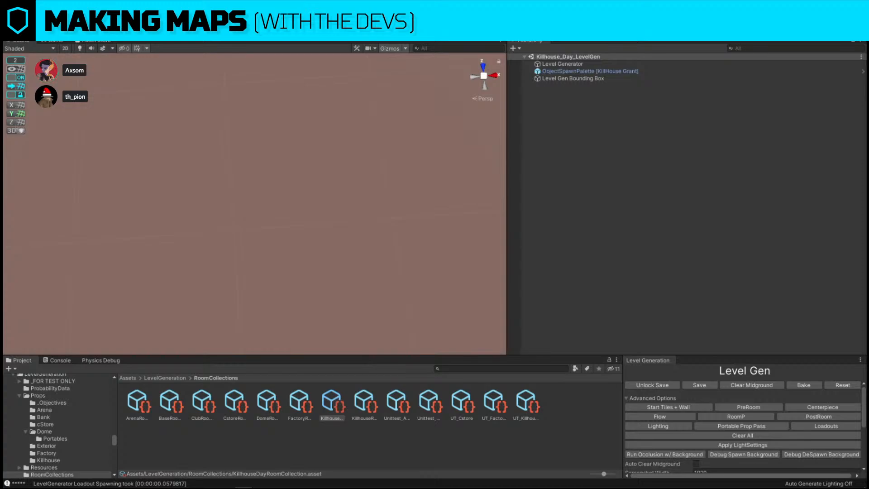
{"action": "left_click", "coordinate": [673, 407]}
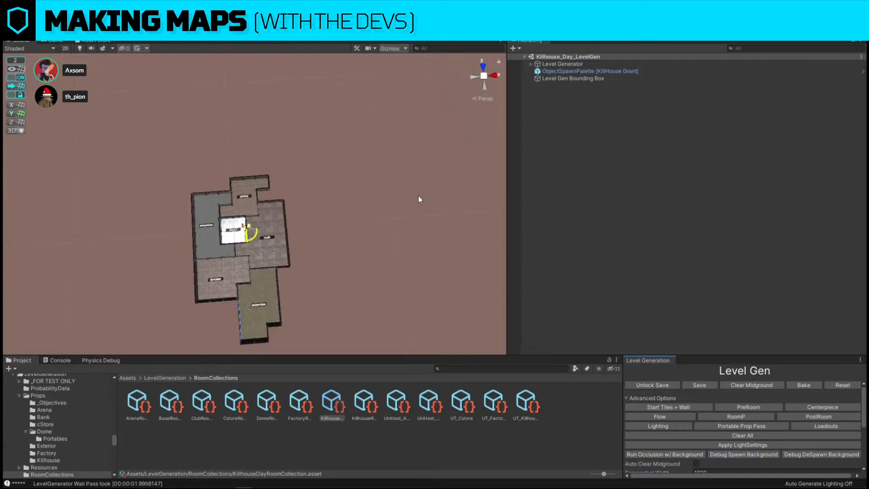
Move the vault's doorway, DoorwayInt_Killhouse_Vault, from the wall facing the club to the brickhouse side of the vault.
{"action": "right_click_drag", "start_coordinate": [399, 190], "coordinate": [343, 171]}
{"action": "key", "text": "w"}
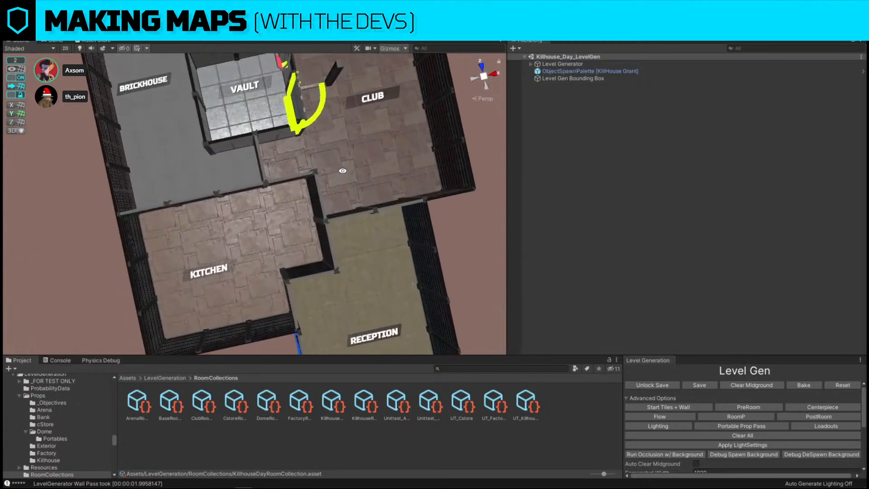
{"action": "left_click_drag", "start_coordinate": [282, 146], "coordinate": [384, 117], "text": "alt"}
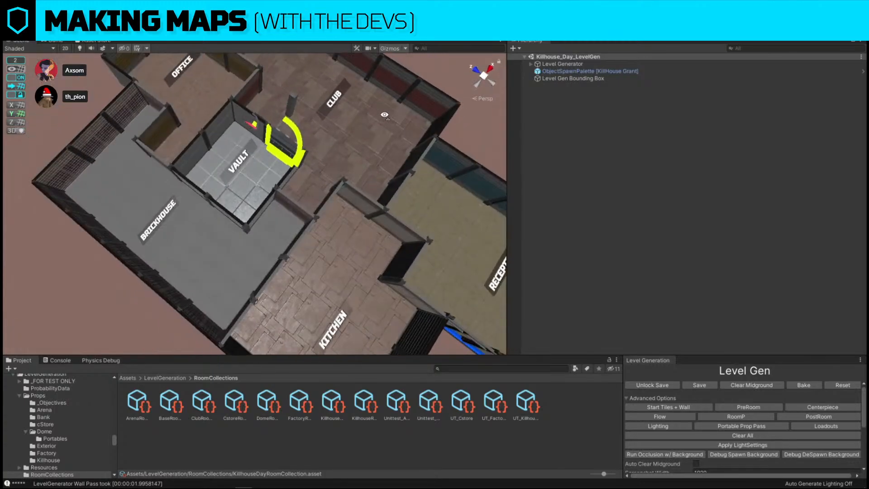
{"action": "left_click", "coordinate": [283, 142]}
{"action": "left_click_drag", "start_coordinate": [282, 143], "coordinate": [136, 163], "text": "alt"}
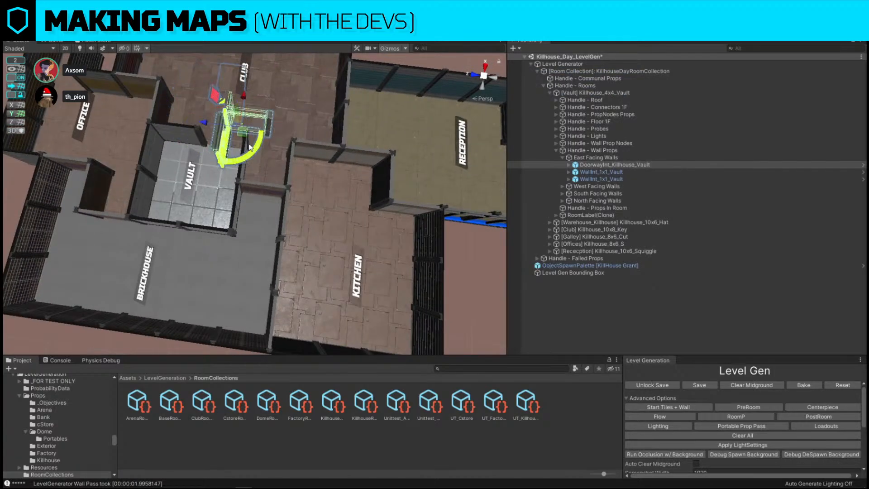
{"action": "left_click_drag", "start_coordinate": [243, 133], "coordinate": [168, 259]}
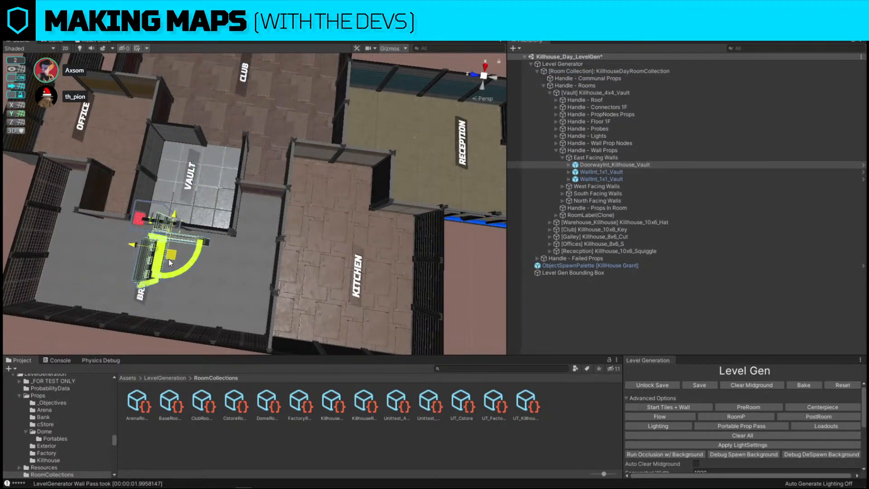
Duplicate the vault's east-facing wall panels to fill the opening left by the moved doorway.
{"action": "left_click", "coordinate": [188, 132]}
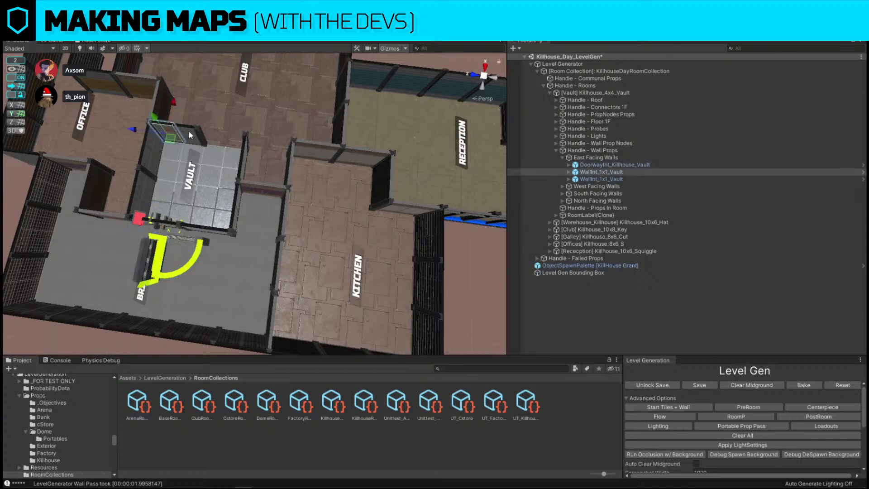
{"action": "left_click_drag", "start_coordinate": [188, 131], "coordinate": [227, 194], "text": "alt"}
{"action": "key", "text": "ctrl+d"}
Delete the wooden wall panels separating the brickhouse from the club beside the vault.
{"action": "left_click", "coordinate": [226, 194]}
{"action": "key", "text": "Delete"}
{"action": "left_click", "coordinate": [248, 211]}
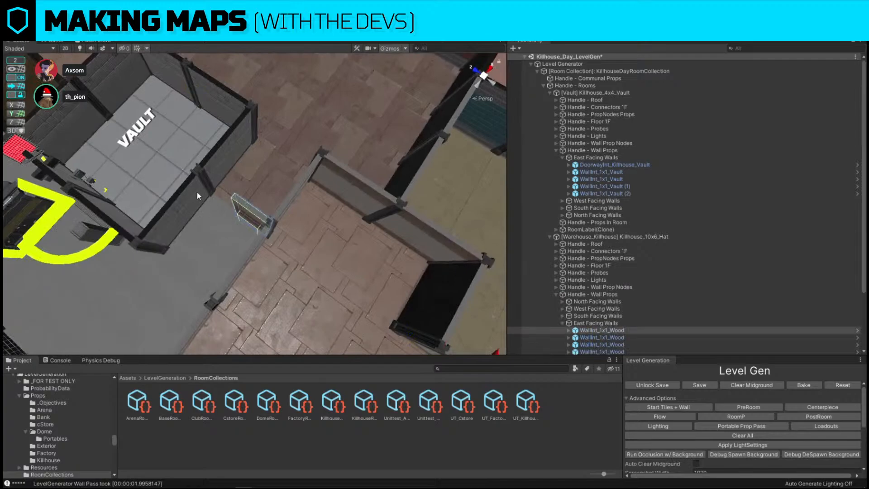
{"action": "key", "text": "Delete"}
Delete the two south-facing vault wall panels that overlap the relocated vault doorway.
{"action": "left_click", "coordinate": [196, 192]}
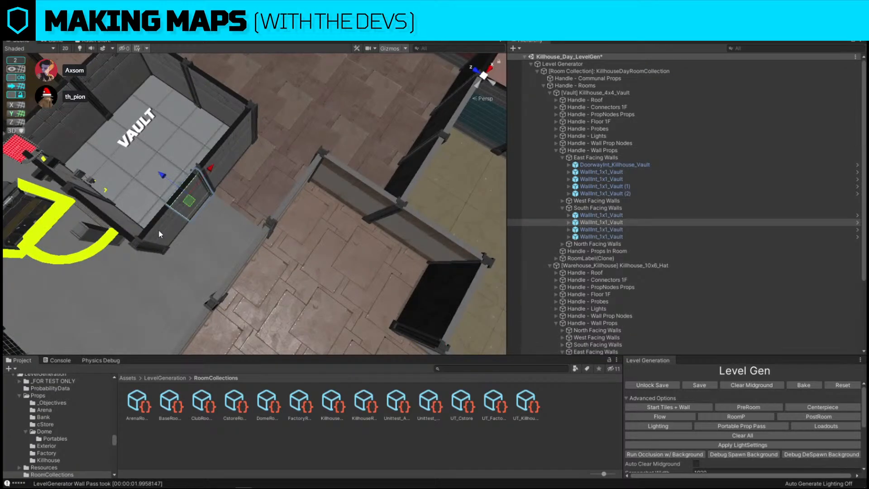
{"action": "key", "text": "Delete"}
{"action": "left_click_drag", "start_coordinate": [161, 227], "coordinate": [371, 127], "text": "alt"}
{"action": "left_click", "coordinate": [67, 183]}
{"action": "scroll", "coordinate": [371, 118], "scroll_direction": "up", "scroll_amount": 5}
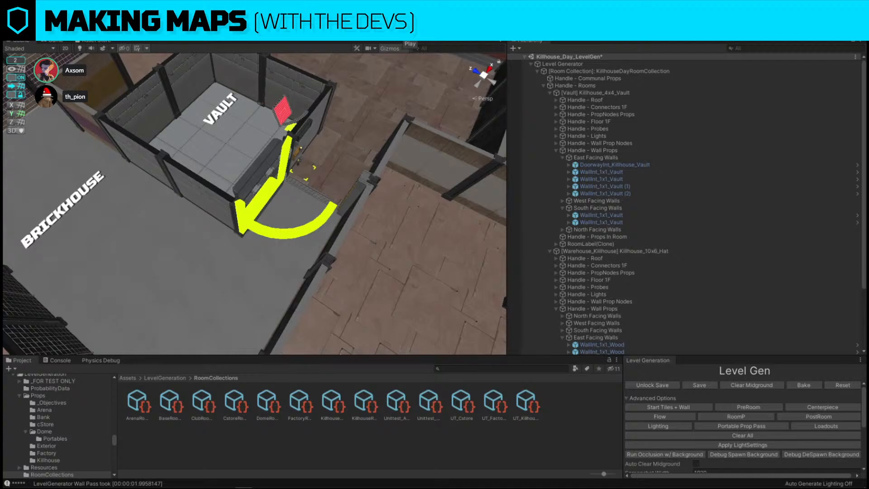
Examine the vault doorway's components, including Door_Vault@All and VaultButton@All, and the door's swing area beside the kitchen wall.
{"action": "left_click", "coordinate": [54, 42]}
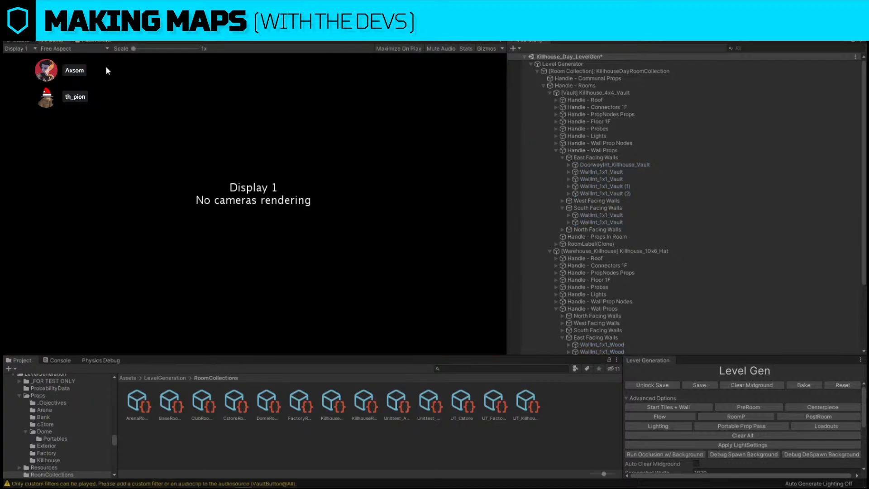
{"action": "left_click", "coordinate": [21, 39]}
{"action": "left_click_drag", "start_coordinate": [335, 177], "coordinate": [353, 180], "text": "alt"}
{"action": "scroll", "coordinate": [354, 180], "scroll_direction": "down", "scroll_amount": 6}
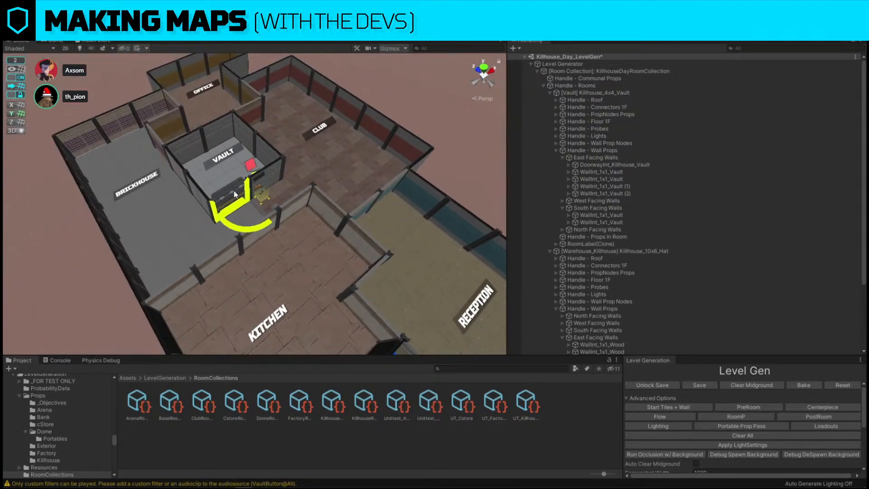
{"action": "mouse_move", "coordinate": [235, 195]}
{"action": "left_mouse_down", "text": "alt"}
{"action": "mouse_move", "coordinate": [253, 200]}
{"action": "mouse_move", "coordinate": [227, 191]}
{"action": "left_mouse_up", "text": "alt"}
{"action": "left_click", "coordinate": [226, 192]}
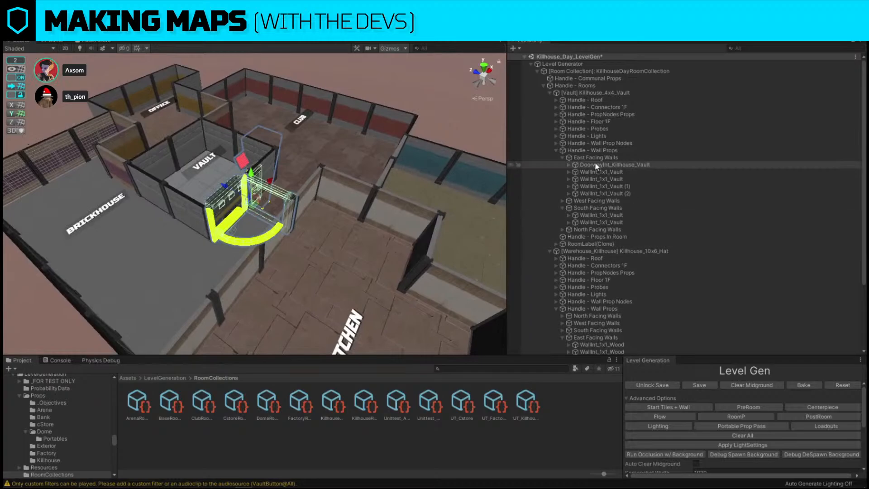
{"action": "left_click", "coordinate": [568, 165]}
{"action": "left_click", "coordinate": [243, 160]}
{"action": "key", "text": "f"}
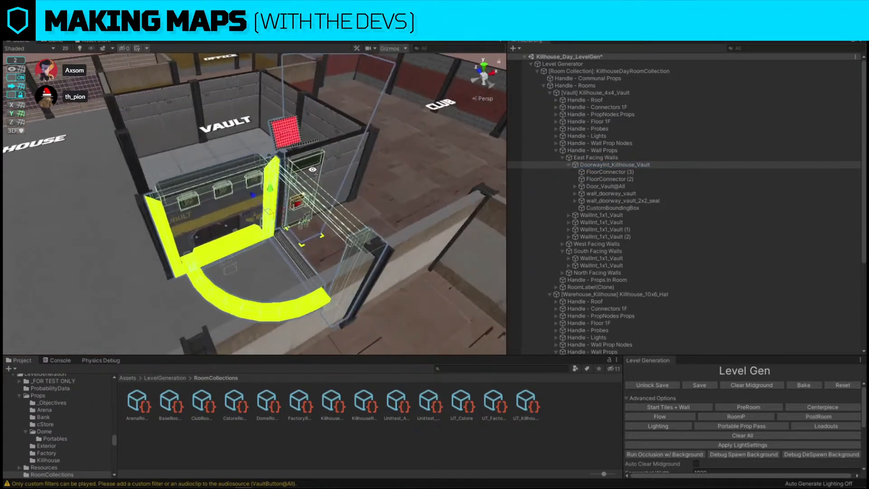
{"action": "scroll", "coordinate": [303, 196], "scroll_direction": "down", "scroll_amount": 5}
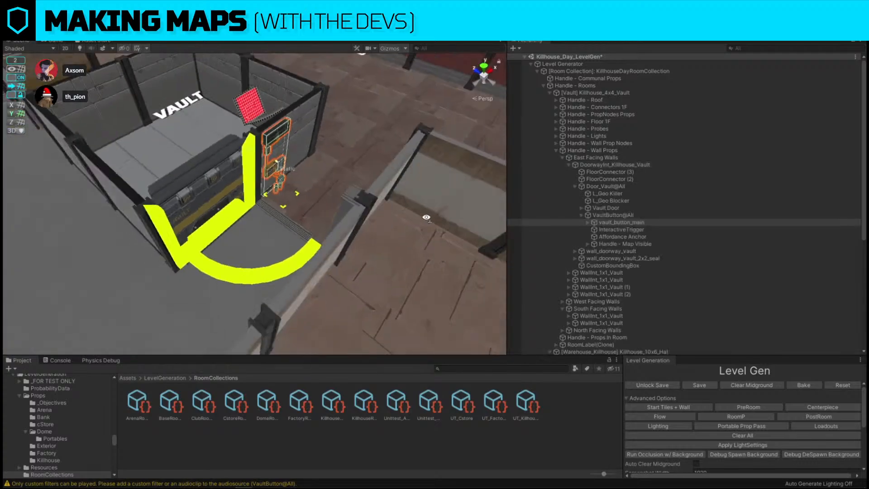
{"action": "left_click", "coordinate": [663, 215]}
{"action": "right_click_drag", "start_coordinate": [317, 190], "coordinate": [276, 206]}
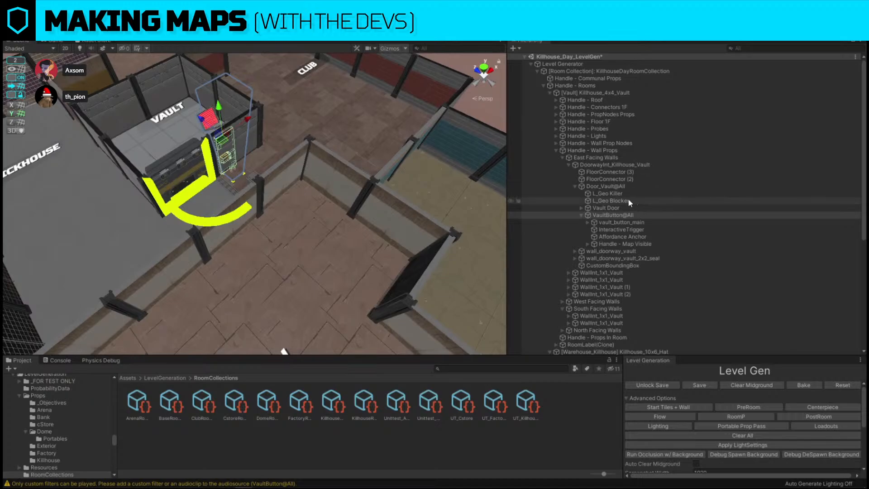
{"action": "left_click", "coordinate": [612, 186]}
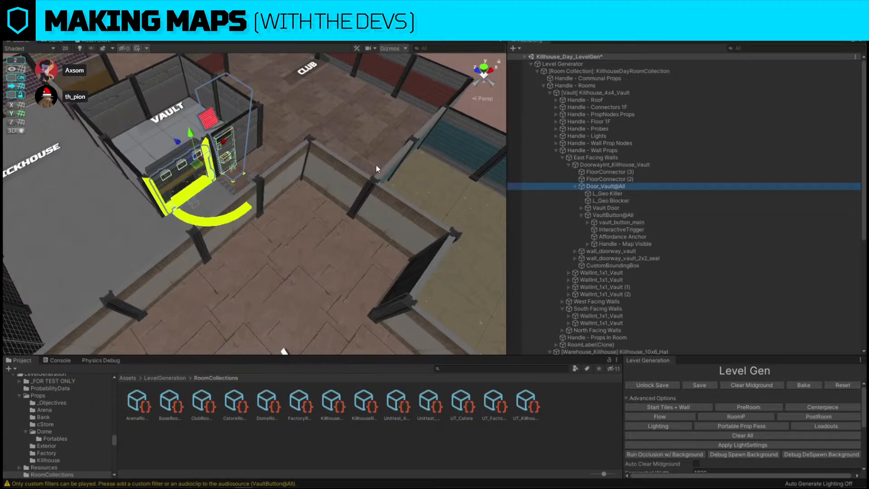
{"action": "right_click_drag", "start_coordinate": [376, 164], "coordinate": [356, 156]}
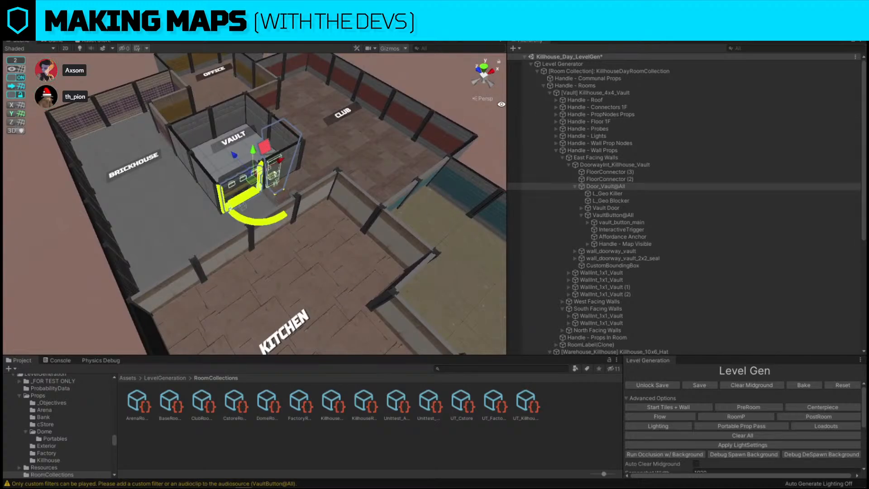
{"action": "left_click", "coordinate": [500, 124]}
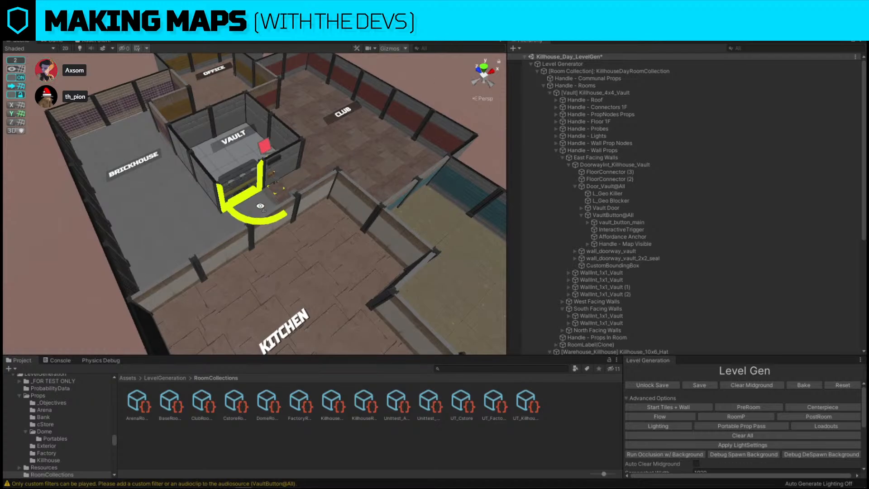
{"action": "scroll", "coordinate": [204, 118], "scroll_direction": "up", "scroll_amount": 5}
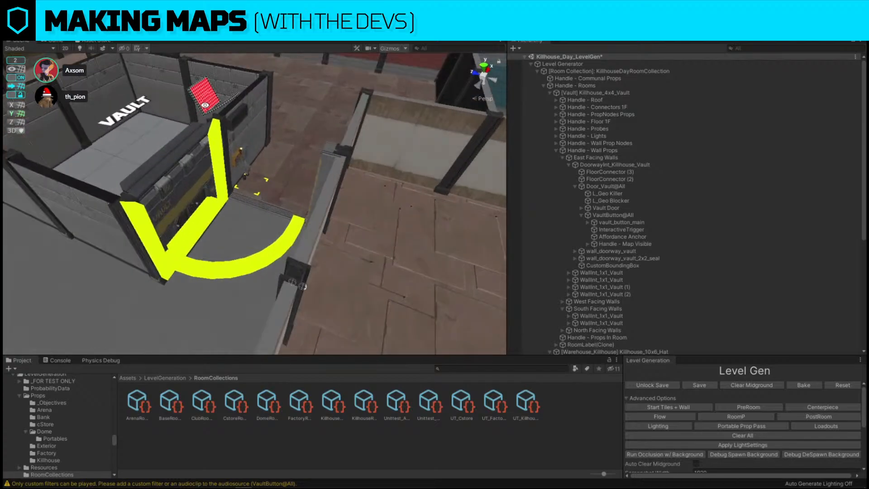
{"action": "scroll", "coordinate": [204, 119], "scroll_direction": "down", "scroll_amount": 5}
{"action": "scroll", "coordinate": [333, 117], "scroll_direction": "down", "scroll_amount": 2}
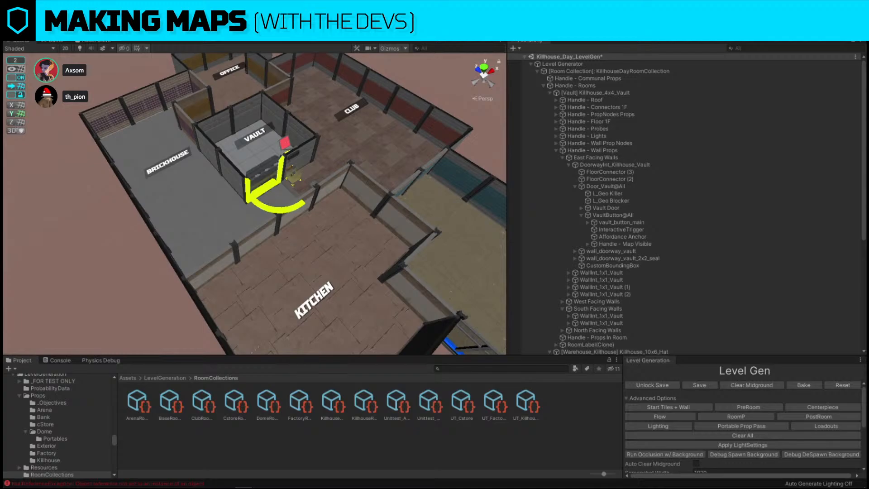
{"action": "scroll", "coordinate": [255, 204], "scroll_direction": "up", "scroll_amount": 5}
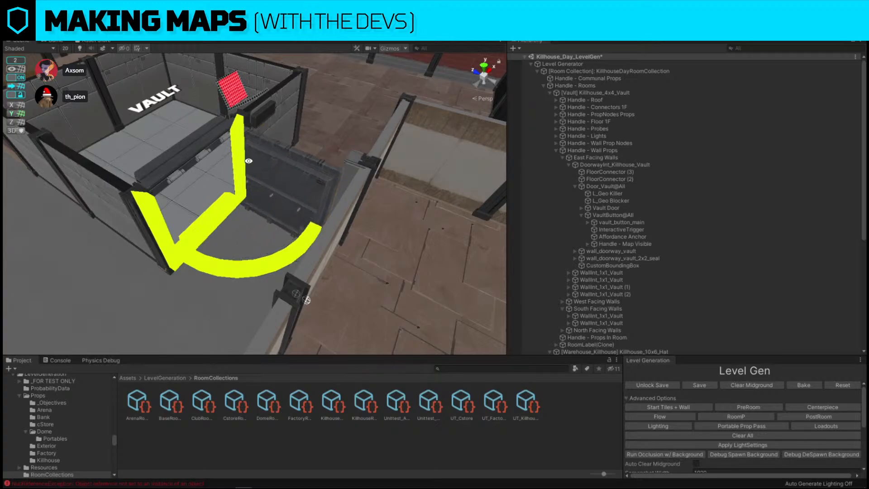
Review the Killhouse layout from several angles, checking the routes between kitchen, brickhouse, vault, office and club.
{"action": "scroll", "coordinate": [377, 132], "scroll_direction": "down", "scroll_amount": 15}
{"action": "left_click_drag", "start_coordinate": [376, 132], "coordinate": [182, 140], "text": "alt"}
{"action": "left_click_drag", "start_coordinate": [399, 263], "coordinate": [277, 284], "text": "alt"}
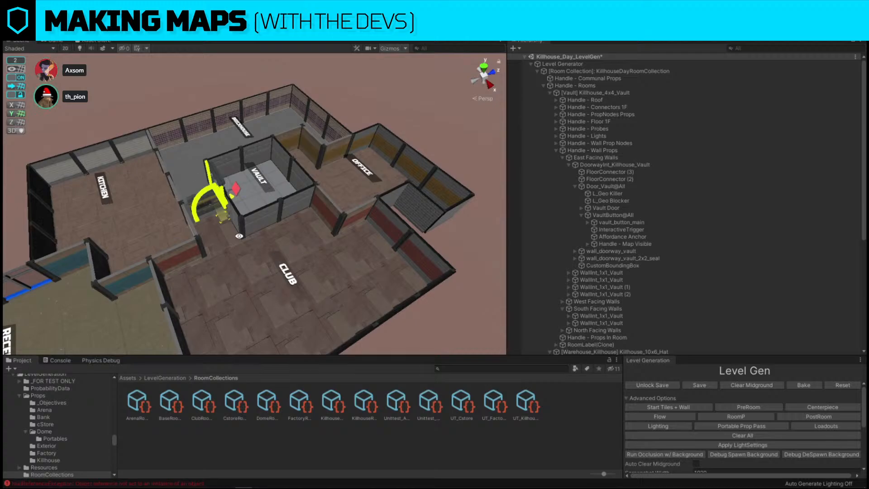
{"action": "scroll", "coordinate": [239, 236], "scroll_direction": "up", "scroll_amount": 5}
{"action": "left_click_drag", "start_coordinate": [239, 236], "coordinate": [224, 173], "text": "alt"}
{"action": "scroll", "coordinate": [278, 265], "scroll_direction": "down", "scroll_amount": 3}
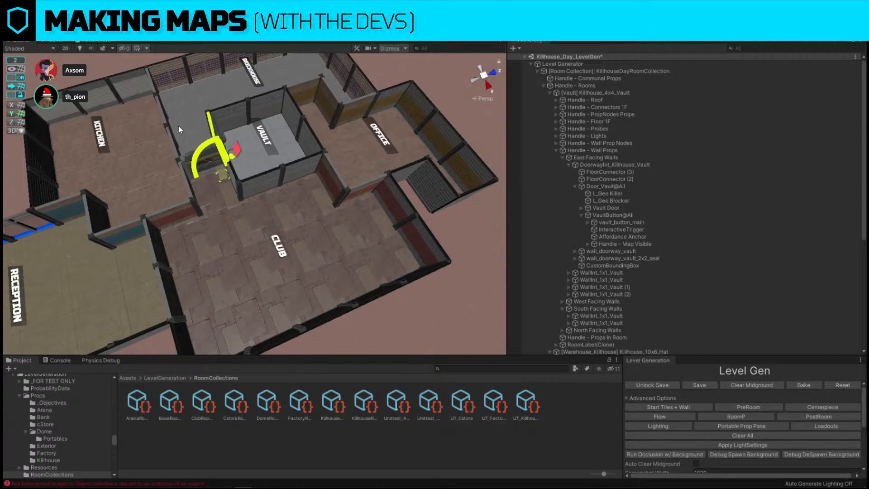
{"action": "left_click_drag", "start_coordinate": [179, 129], "coordinate": [265, 159], "text": "alt"}
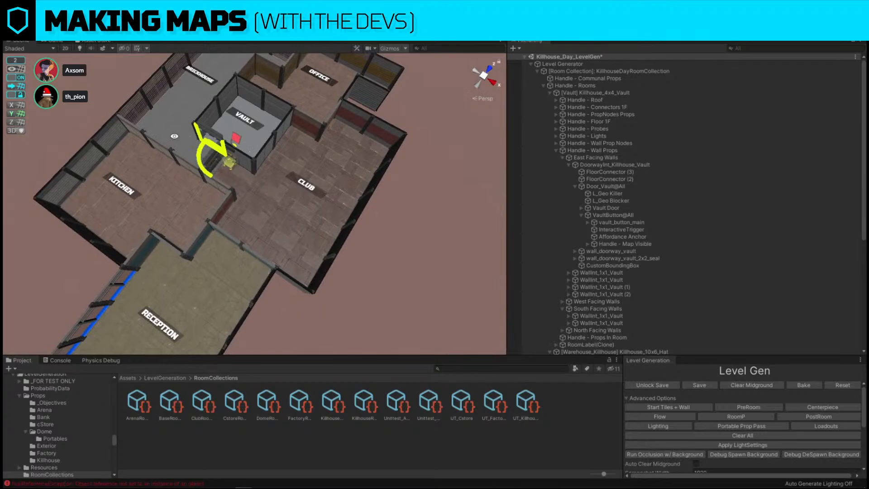
{"action": "key", "text": "a"}
{"action": "key", "text": "s"}
{"action": "right_click_drag", "start_coordinate": [238, 149], "coordinate": [299, 150]}
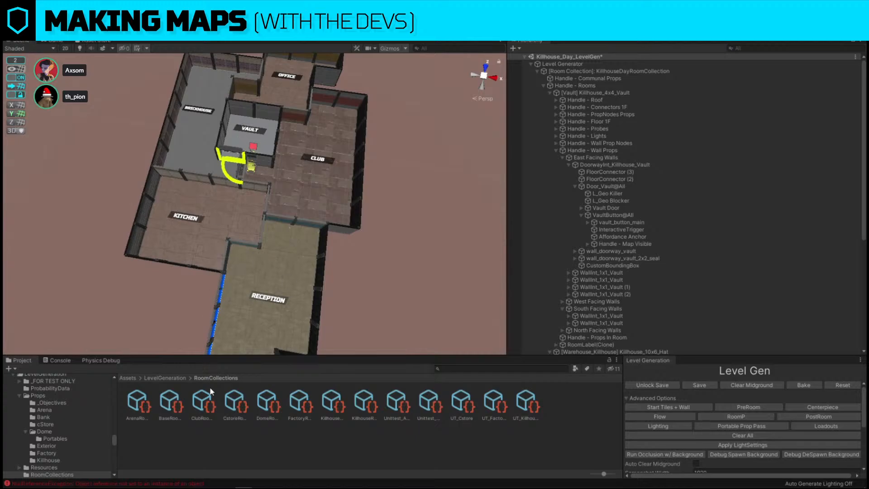
{"action": "right_click_drag", "start_coordinate": [319, 213], "coordinate": [182, 177]}
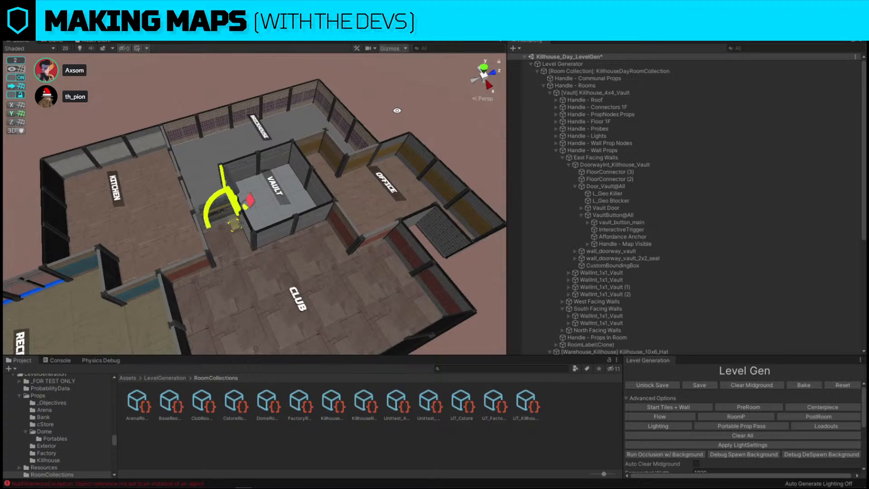
{"action": "right_click_drag", "start_coordinate": [397, 110], "coordinate": [301, 349]}
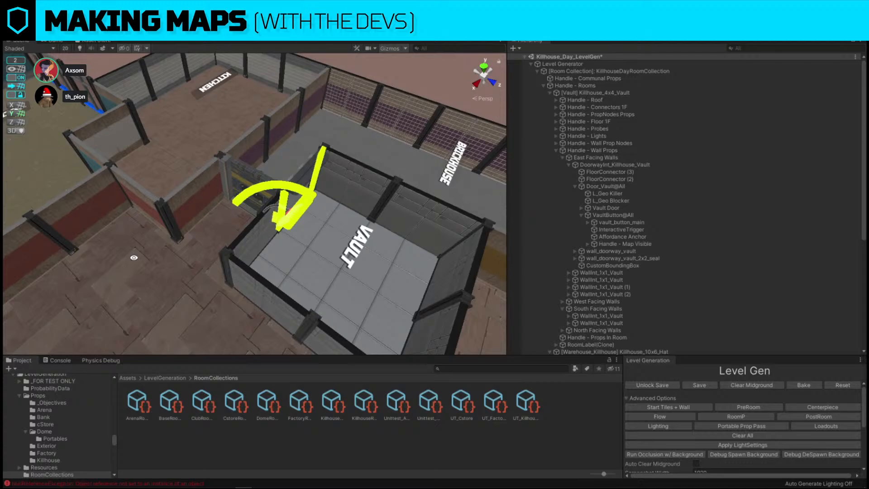
{"action": "right_click_drag", "start_coordinate": [155, 182], "coordinate": [330, 197]}
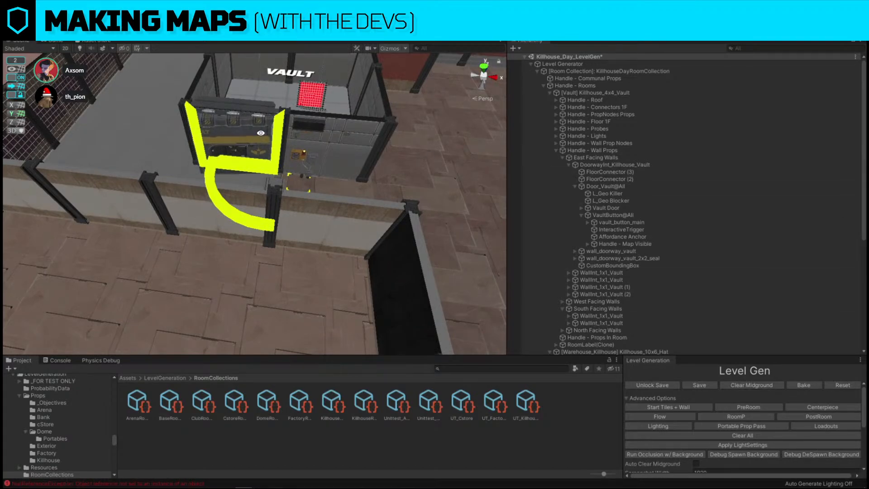
{"action": "right_click_drag", "start_coordinate": [261, 133], "coordinate": [216, 181]}
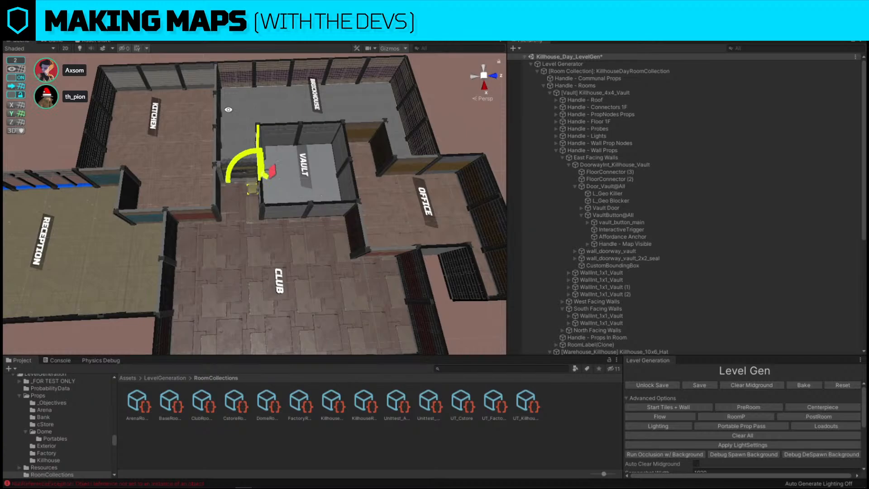
{"action": "scroll", "coordinate": [397, 120], "scroll_direction": "down", "scroll_amount": 4}
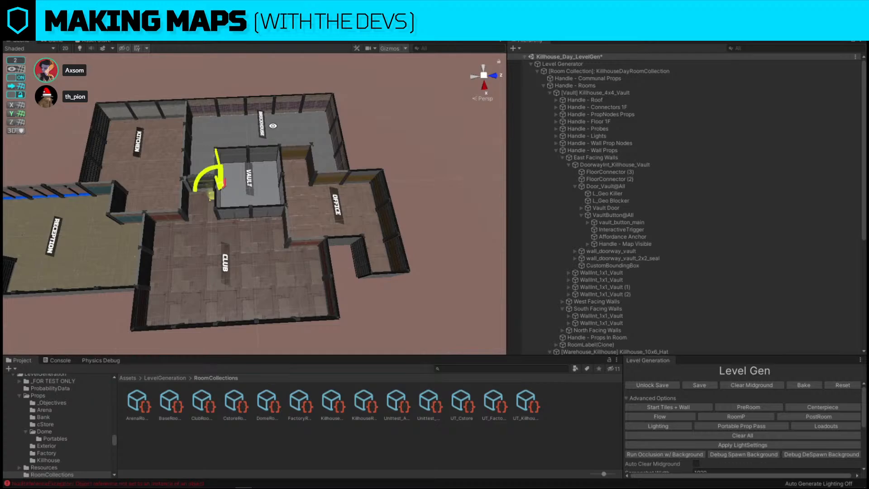
{"action": "left_click_drag", "start_coordinate": [284, 196], "coordinate": [363, 189], "text": "alt"}
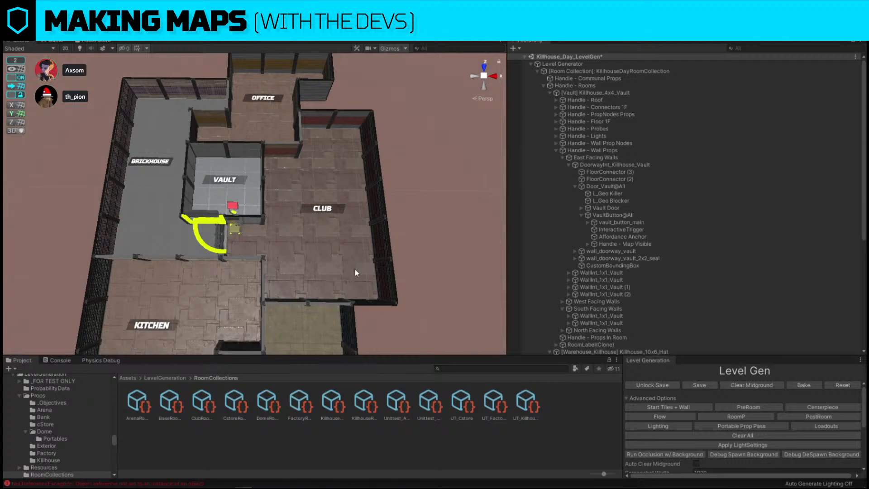
{"action": "left_click_drag", "start_coordinate": [354, 268], "coordinate": [214, 231], "text": "alt"}
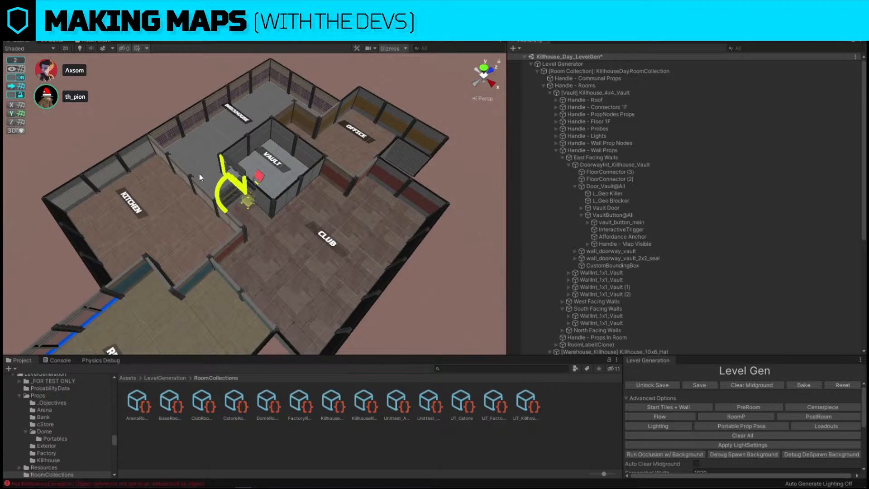
{"action": "left_click_drag", "start_coordinate": [199, 173], "coordinate": [241, 177], "text": "alt"}
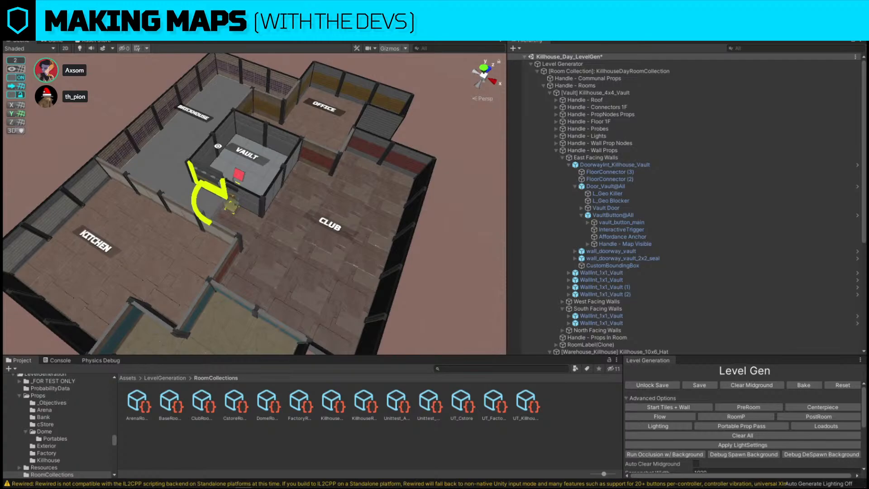
{"action": "left_click_drag", "start_coordinate": [218, 146], "coordinate": [317, 180], "text": "alt"}
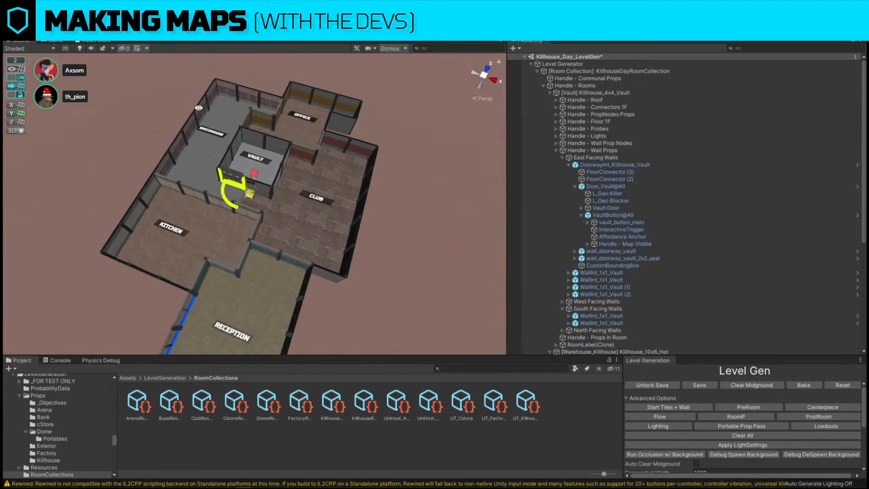
Replace the brickhouse's exterior wall panel near the kitchen with a duplicated WallExt_1x1_Ballistic panel.
{"action": "left_click_drag", "start_coordinate": [236, 113], "coordinate": [184, 229], "text": "alt"}
{"action": "left_click", "coordinate": [167, 224]}
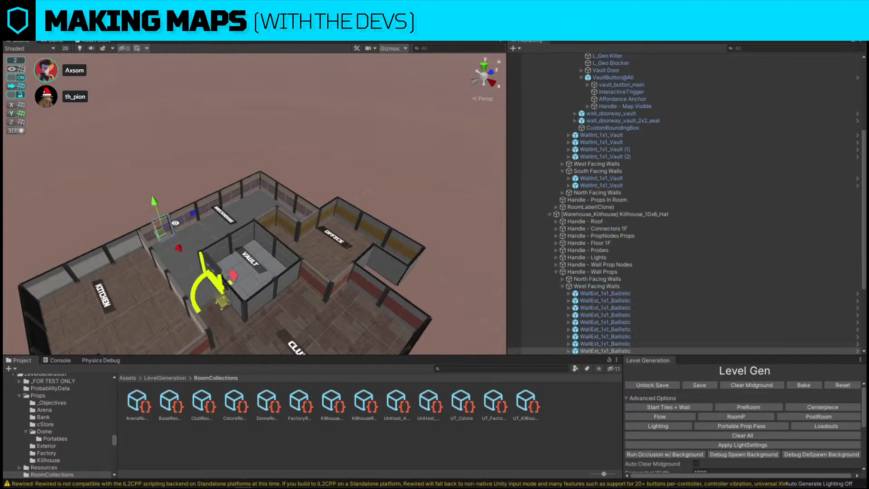
{"action": "key", "text": "Delete"}
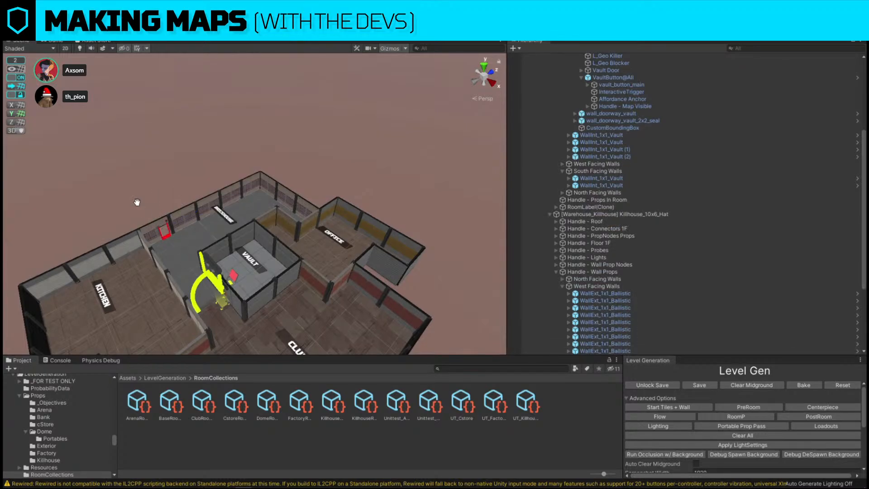
{"action": "left_click_drag", "start_coordinate": [136, 202], "coordinate": [323, 222], "text": "alt"}
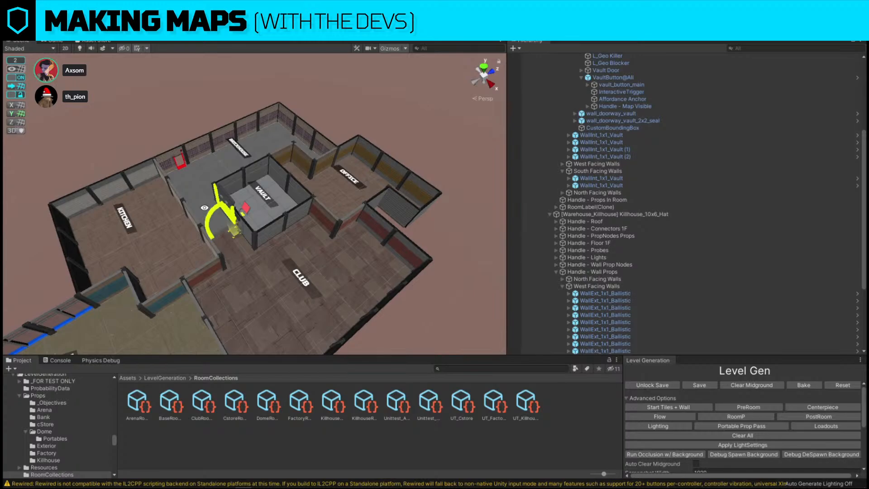
{"action": "left_click", "coordinate": [182, 158]}
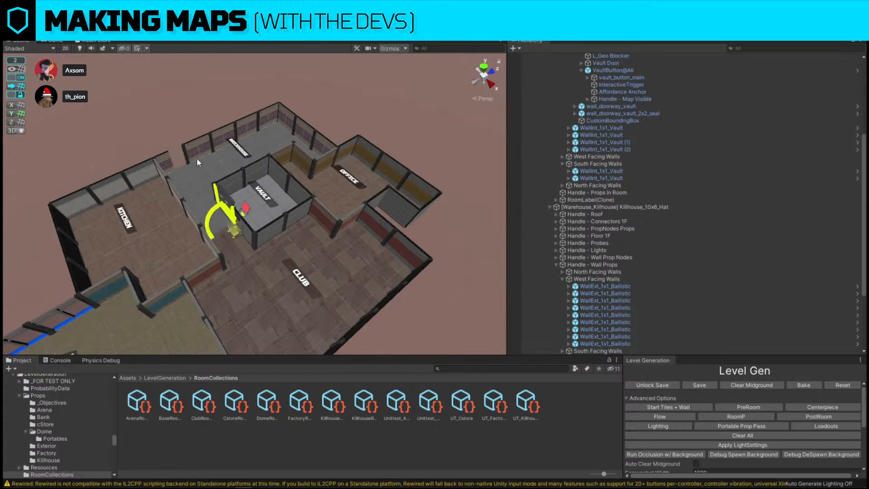
{"action": "scroll", "coordinate": [197, 158], "scroll_direction": "up", "scroll_amount": 4}
{"action": "key", "text": "ctrl+d"}
{"action": "left_click_drag", "start_coordinate": [229, 176], "coordinate": [252, 172]}
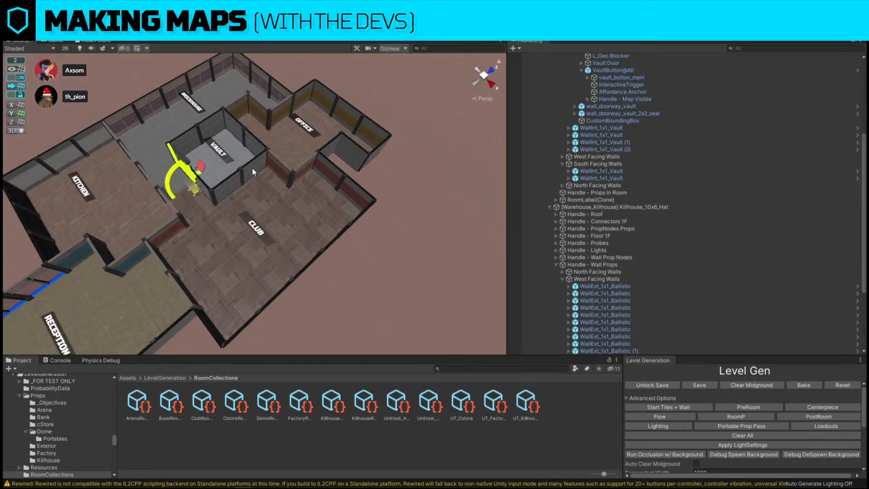
{"action": "middle_click_drag", "start_coordinate": [252, 168], "coordinate": [301, 162]}
{"action": "scroll", "coordinate": [301, 162], "scroll_direction": "down", "scroll_amount": 2}
Regenerate the level's start tiles and walls, reusing the chosen seed -755506479 as the start seed.
{"action": "left_click", "coordinate": [754, 405]}
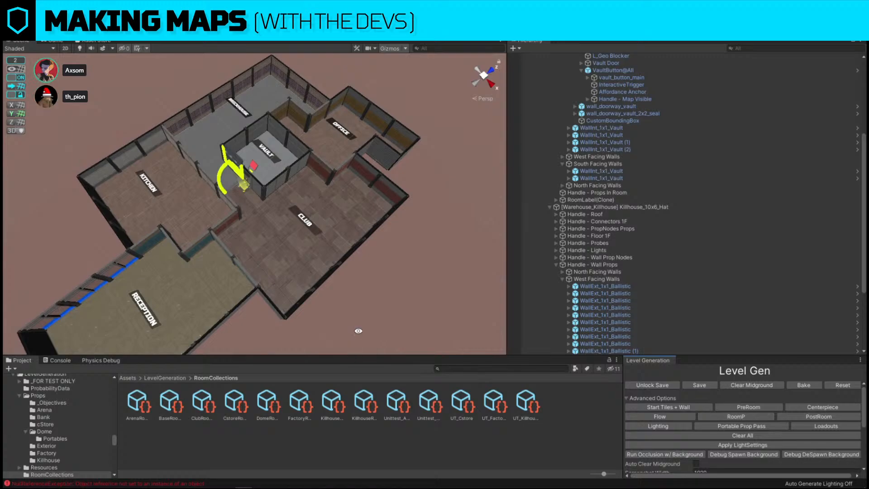
{"action": "scroll", "coordinate": [600, 296], "scroll_direction": "up", "scroll_amount": 4}
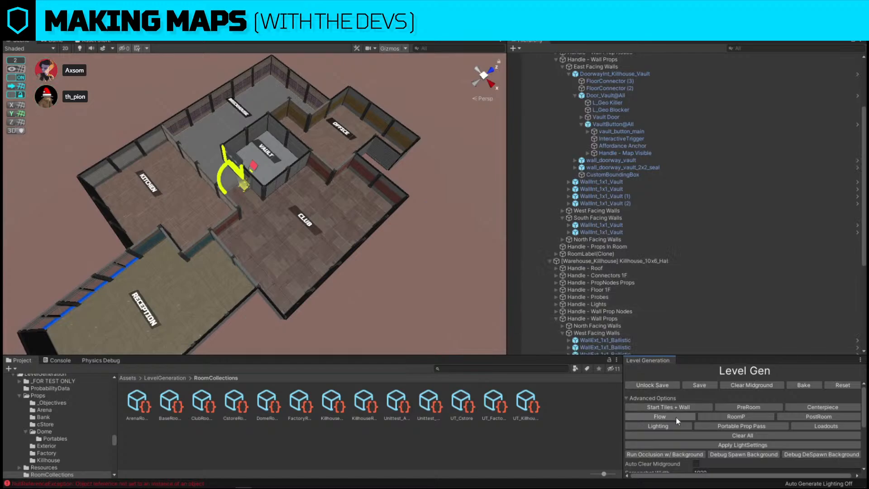
{"action": "scroll", "coordinate": [675, 417], "scroll_direction": "down", "scroll_amount": 3}
{"action": "left_click", "coordinate": [713, 431]}
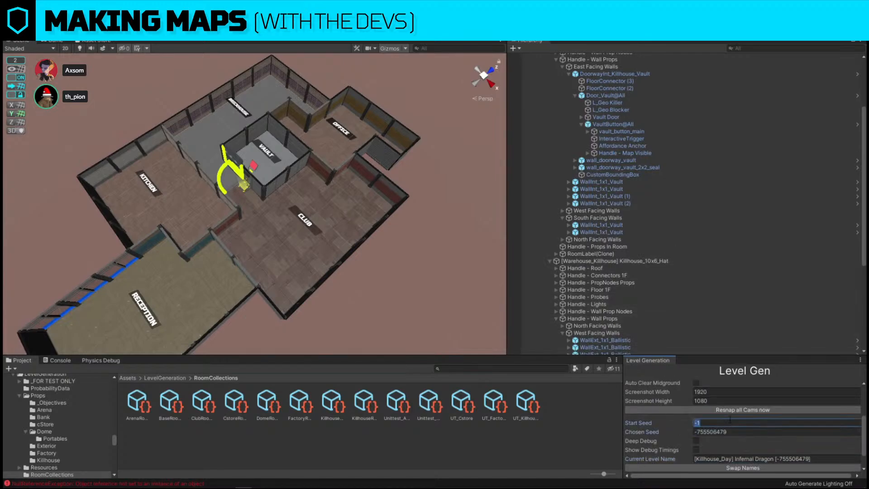
{"action": "scroll", "coordinate": [729, 419], "scroll_direction": "up", "scroll_amount": 3}
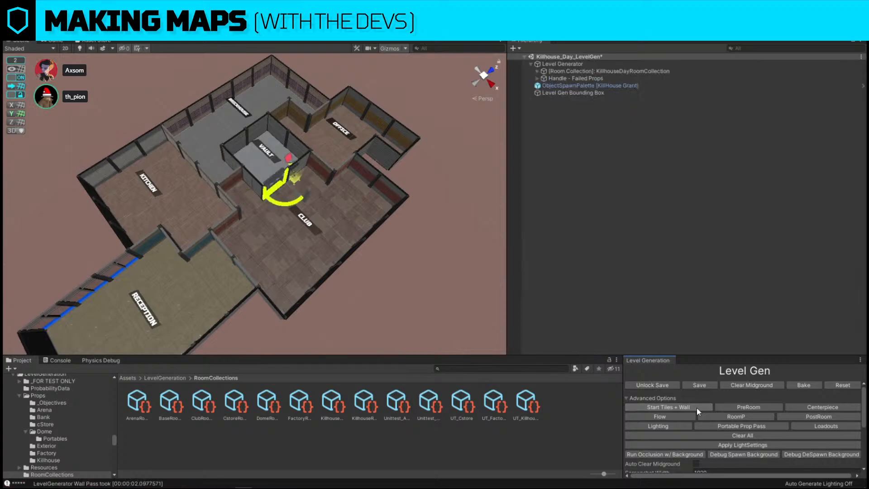
{"action": "left_click", "coordinate": [697, 409]}
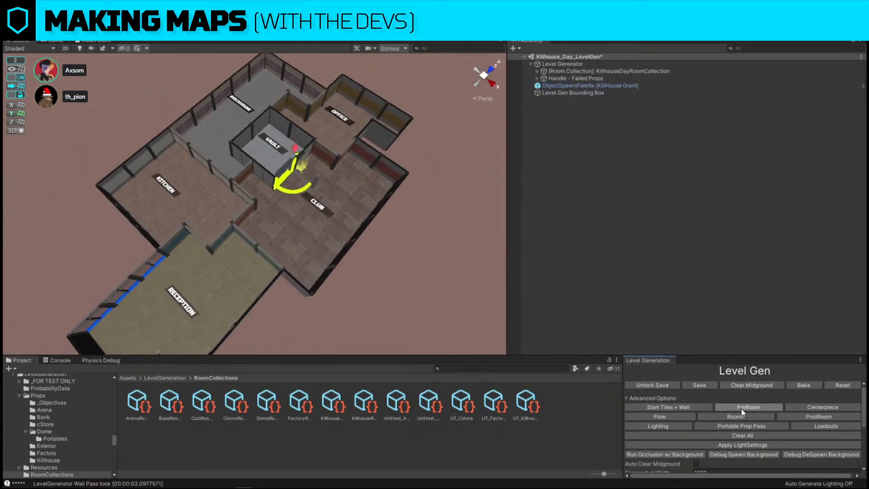
Run the PreRoom pass repeatedly to spawn attacker trucks around the Killhouse.
{"action": "left_click", "coordinate": [741, 407]}
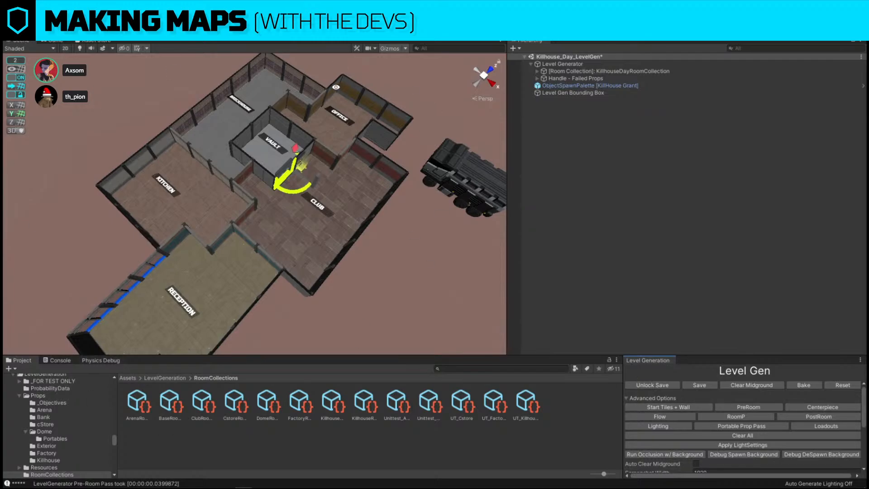
{"action": "left_click", "coordinate": [752, 407]}
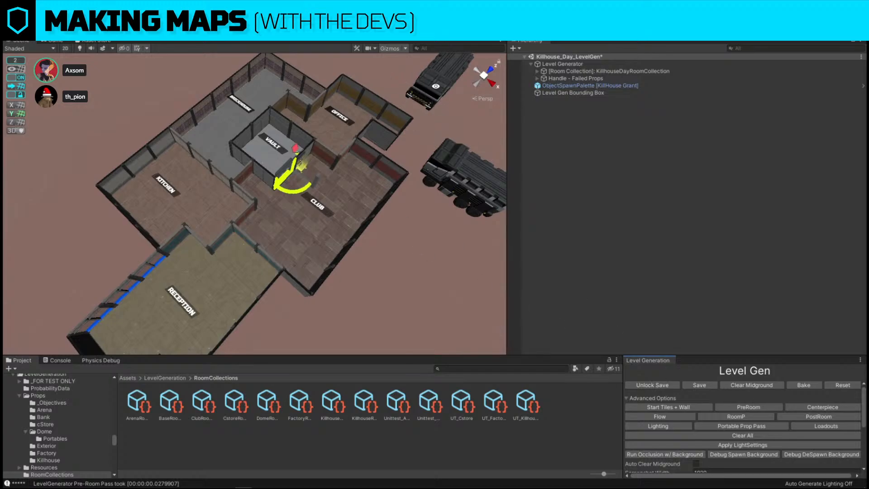
{"action": "scroll", "coordinate": [346, 248], "scroll_direction": "down", "scroll_amount": 4}
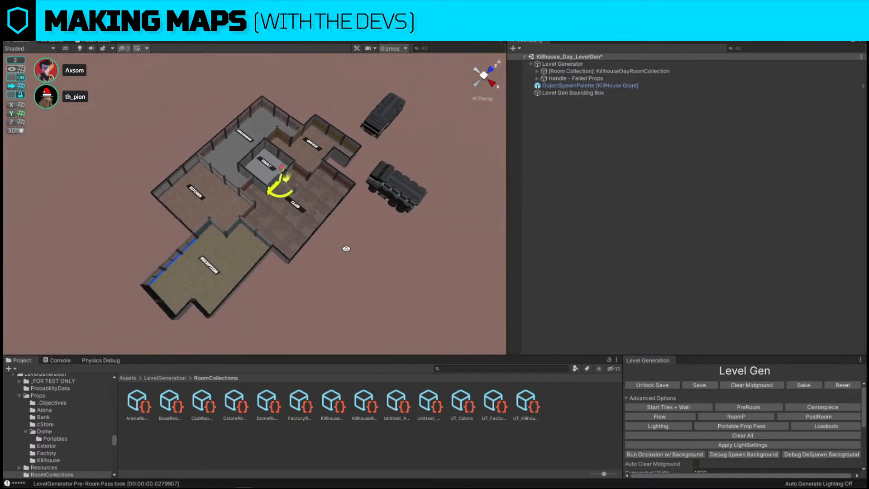
{"action": "left_click", "coordinate": [759, 407]}
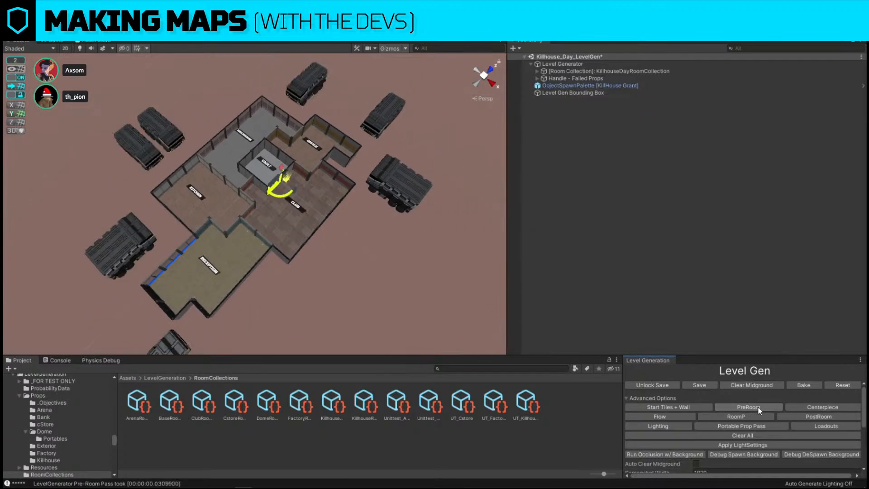
{"action": "left_click", "coordinate": [759, 407]}
Delete the surplus attacker spawn trucks, keeping only the one outside the club beside the office.
{"action": "left_click_drag", "start_coordinate": [279, 256], "coordinate": [180, 318]}
{"action": "key", "text": "Delete"}
{"action": "left_click_drag", "start_coordinate": [166, 234], "coordinate": [91, 309]}
{"action": "left_click", "coordinate": [170, 276]}
{"action": "left_click_drag", "start_coordinate": [15, 232], "coordinate": [153, 332]}
{"action": "key", "text": "Delete"}
{"action": "left_click_drag", "start_coordinate": [88, 129], "coordinate": [181, 219]}
{"action": "key", "text": "Delete"}
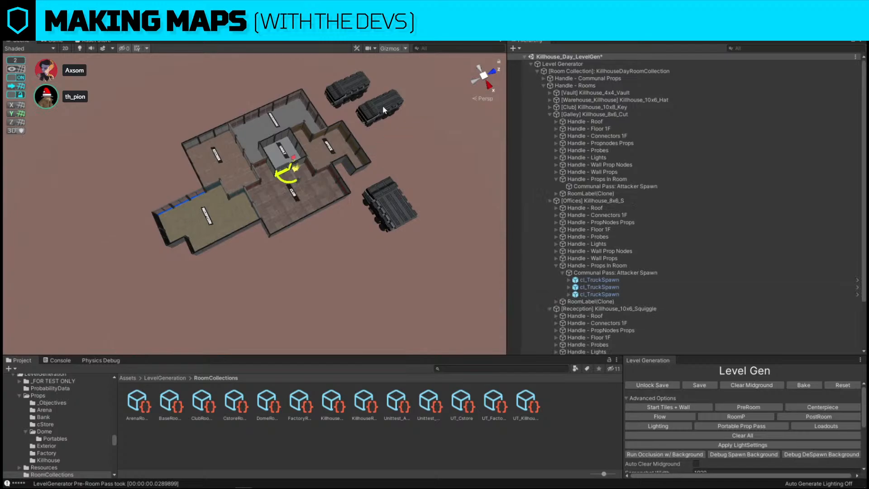
{"action": "left_click", "coordinate": [395, 209]}
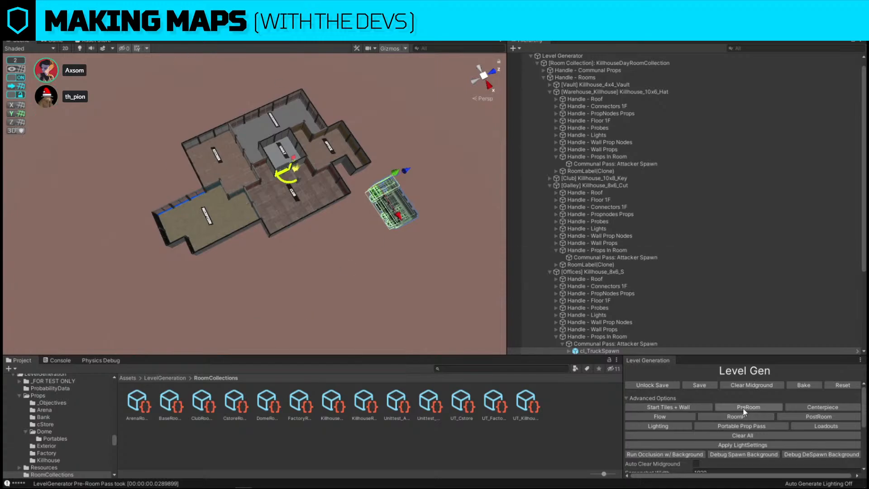
Run the Centerpiece, Flow and Room generation passes on the level.
{"action": "left_click", "coordinate": [821, 410]}
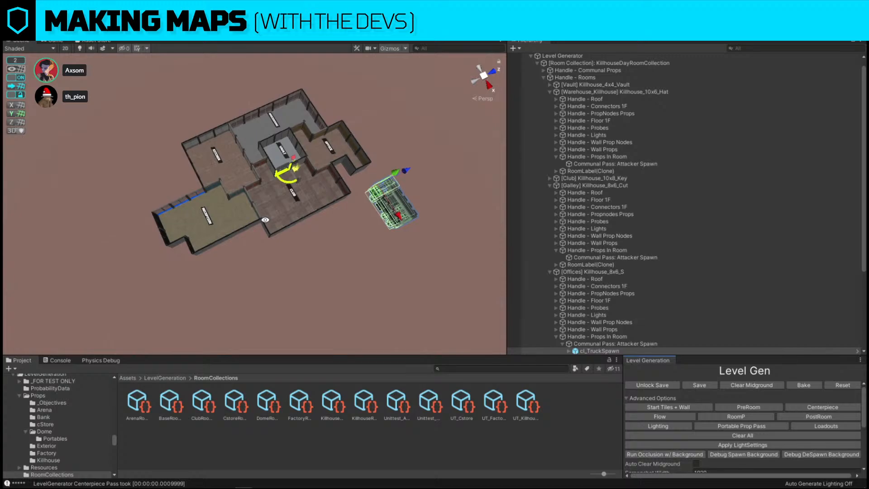
{"action": "left_click", "coordinate": [655, 416]}
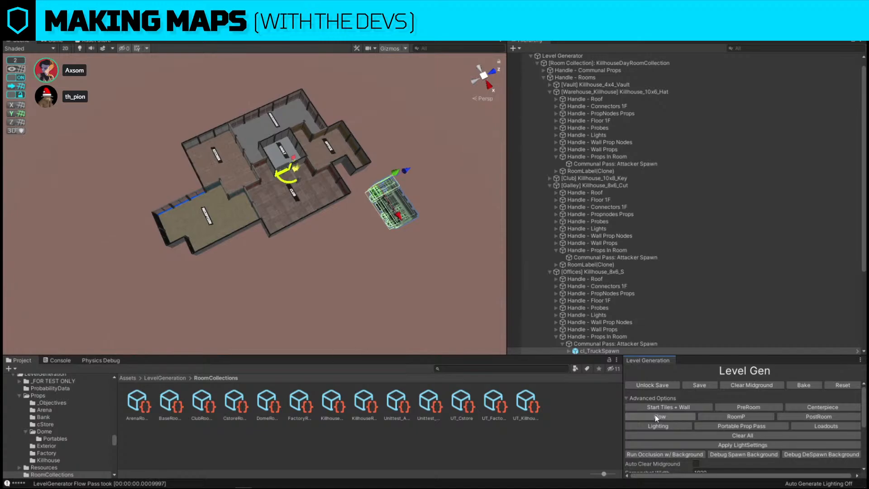
{"action": "left_click", "coordinate": [655, 415]}
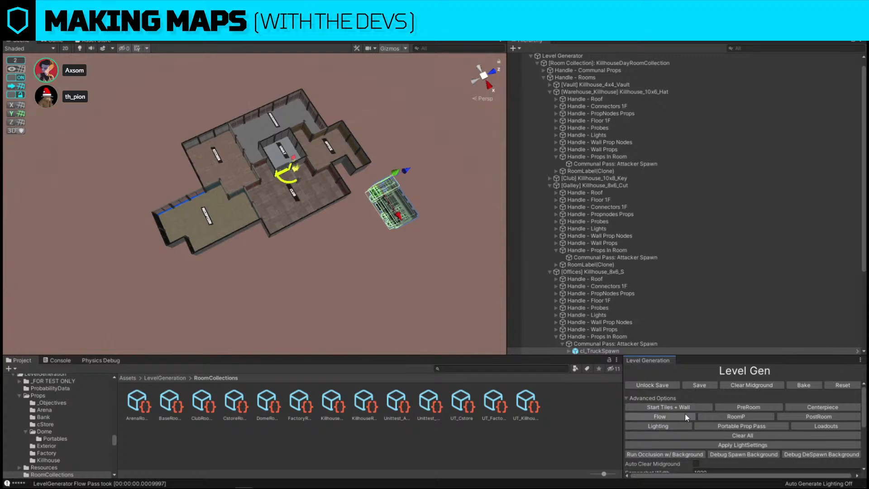
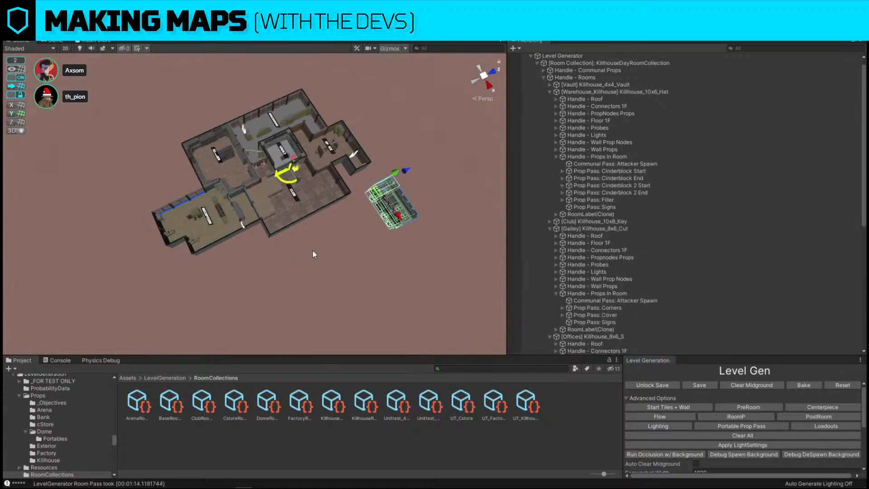
Delete the two cl_MegaStage_Sink props mounted on the wooden wall beside the vault.
{"action": "right_click_drag", "start_coordinate": [312, 254], "coordinate": [272, 217]}
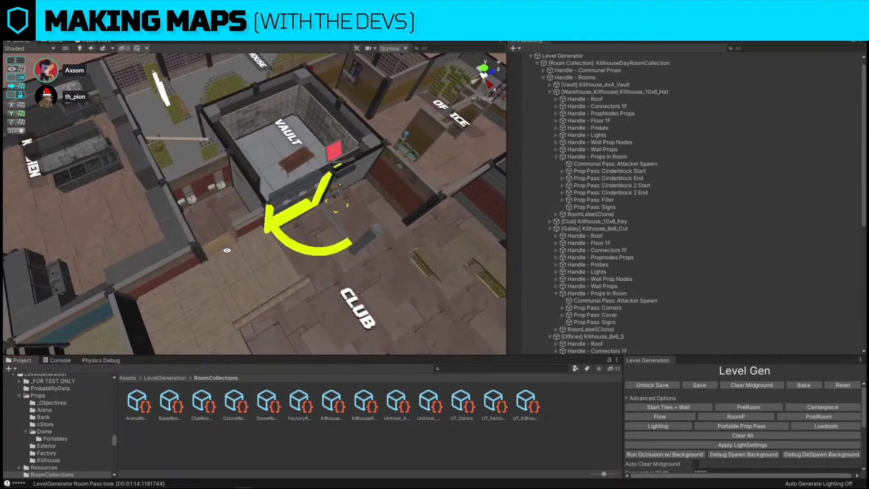
{"action": "right_click_drag", "start_coordinate": [228, 250], "coordinate": [255, 210]}
{"action": "scroll", "coordinate": [188, 198], "scroll_direction": "up", "scroll_amount": 10, "text": "alt"}
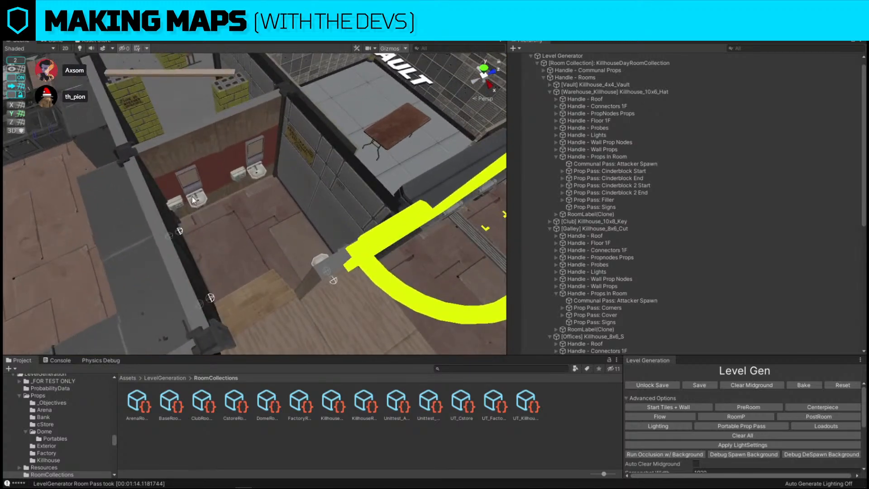
{"action": "left_click", "coordinate": [256, 179]}
{"action": "key", "text": "f"}
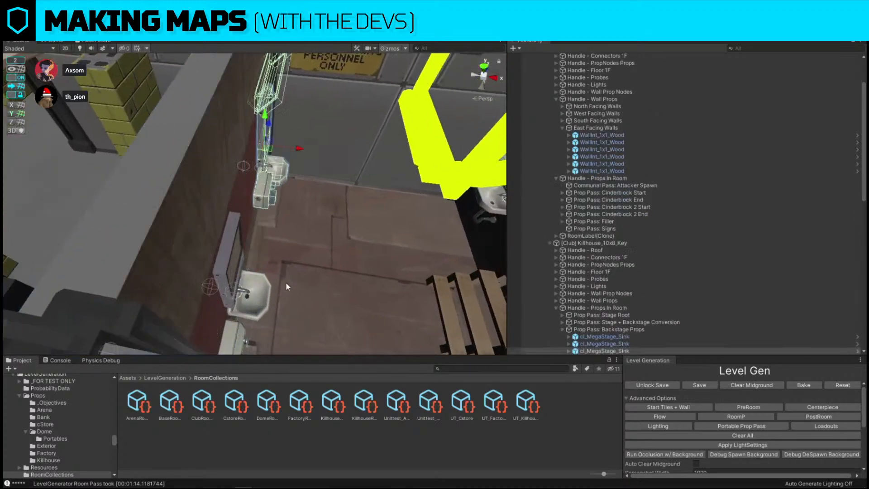
{"action": "left_click", "coordinate": [263, 305], "text": "shift"}
{"action": "key", "text": "backslash"}
{"action": "key", "text": "Delete"}
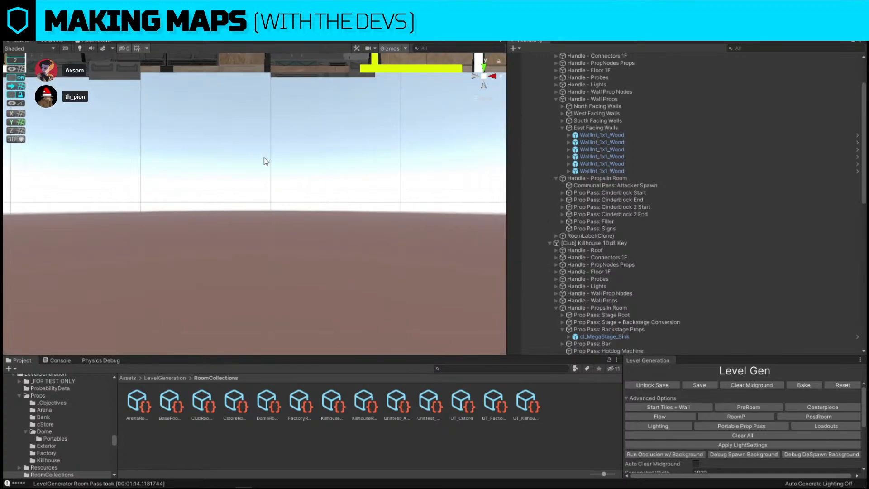
{"action": "right_click_drag", "start_coordinate": [265, 156], "coordinate": [237, 168]}
{"action": "left_click", "coordinate": [484, 100]}
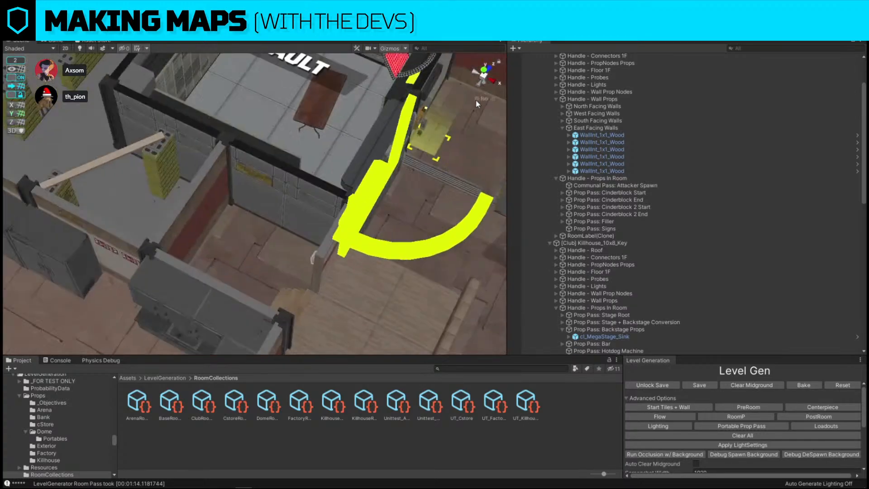
Delete the wooden wall panels beside the vault and the vault wall section facing the brickhouse.
{"action": "right_click_drag", "start_coordinate": [213, 132], "coordinate": [159, 192]}
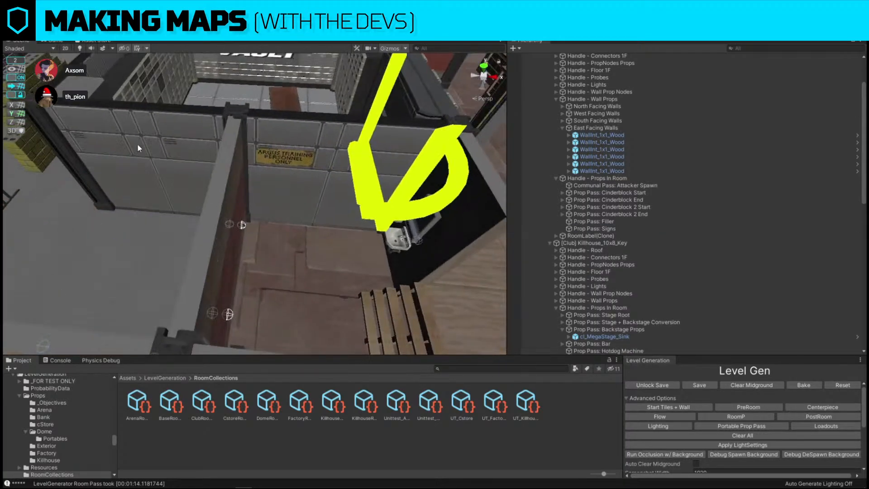
{"action": "left_click", "coordinate": [203, 147]}
{"action": "key", "text": "Delete"}
{"action": "left_click", "coordinate": [211, 248]}
{"action": "key", "text": "Delete"}
{"action": "left_click", "coordinate": [215, 246]}
{"action": "key", "text": "Delete"}
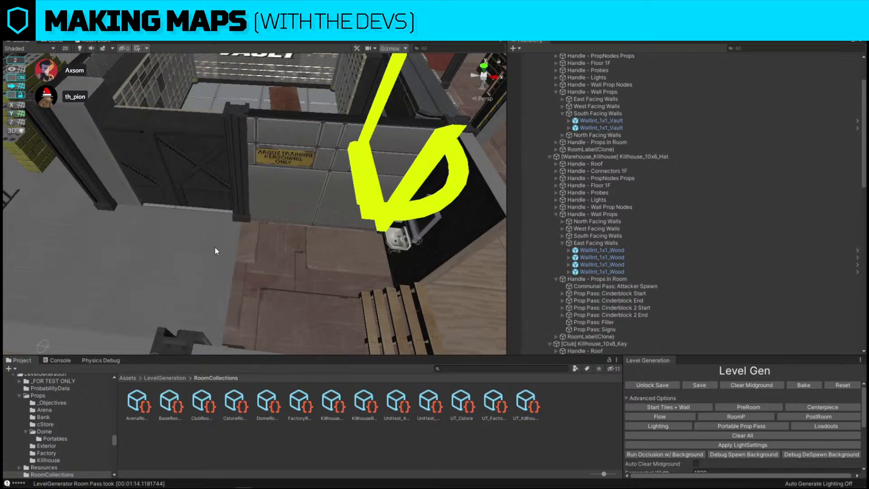
Delete the lockbox wall liners blocking the vault's brickhouse-side opening.
{"action": "right_click_drag", "start_coordinate": [215, 246], "coordinate": [227, 203]}
{"action": "left_click", "coordinate": [167, 226]}
{"action": "key", "text": "Delete"}
{"action": "left_click", "coordinate": [53, 232]}
{"action": "key", "text": "Delete"}
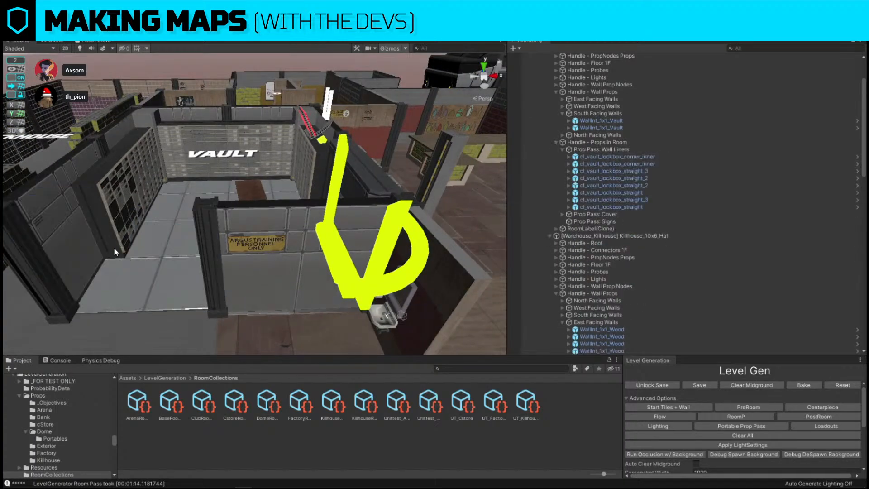
Rotate DoorwayInt_Killhouse_Vault a quarter turn and move it into the vault's brickhouse-side opening.
{"action": "left_click", "coordinate": [113, 248]}
{"action": "left_click", "coordinate": [356, 174]}
{"action": "right_click_drag", "start_coordinate": [355, 173], "coordinate": [317, 175]}
{"action": "key", "text": "e"}
{"action": "left_click_drag", "start_coordinate": [318, 174], "coordinate": [218, 234]}
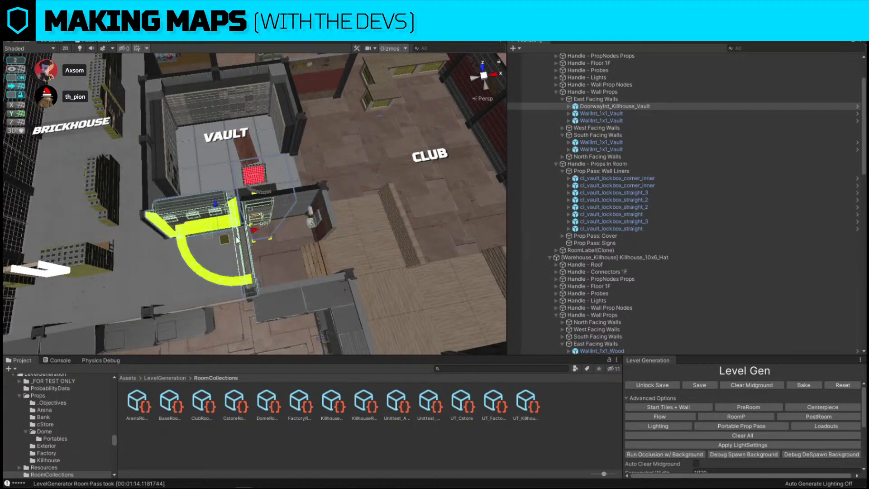
Fill the gap in the vault's club-facing wall with duplicated WallInt_1x1_Vault panels.
{"action": "right_click_drag", "start_coordinate": [253, 228], "coordinate": [276, 192]}
{"action": "left_click", "coordinate": [277, 193]}
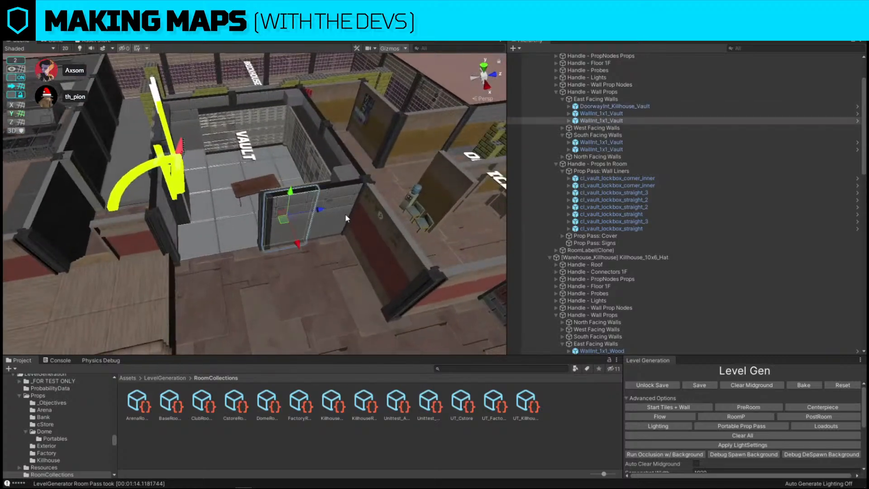
{"action": "left_click", "coordinate": [347, 218]}
{"action": "key", "text": "ctrl+d"}
{"action": "left_click_drag", "start_coordinate": [322, 240], "coordinate": [203, 235]}
Duplicate a cl_vault_lockbox_corner_inner, rotate it and place it in the vault's empty corner on the club-side wall.
{"action": "right_click_drag", "start_coordinate": [204, 235], "coordinate": [116, 207]}
{"action": "left_click", "coordinate": [116, 207]}
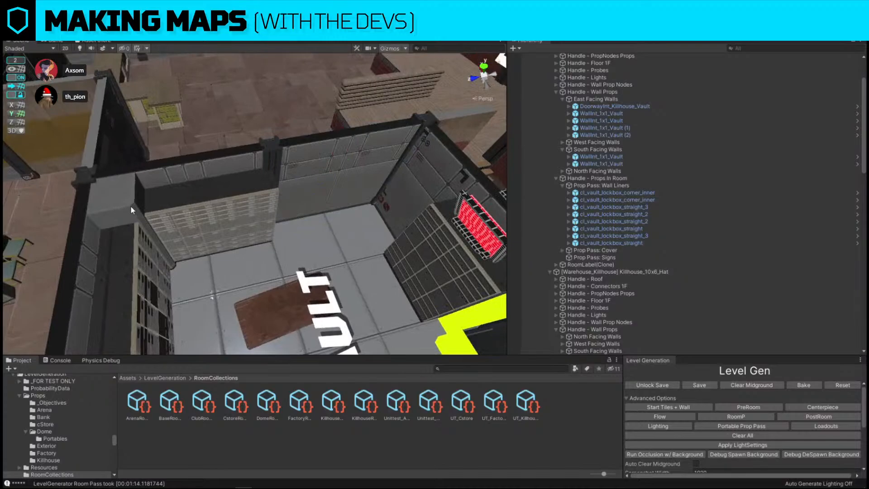
{"action": "left_click", "coordinate": [129, 202]}
{"action": "key", "text": "ctrl+d"}
{"action": "key", "text": "e"}
{"action": "left_click_drag", "start_coordinate": [186, 267], "coordinate": [75, 316]}
{"action": "key", "text": "w"}
{"action": "left_click_drag", "start_coordinate": [154, 238], "coordinate": [362, 233]}
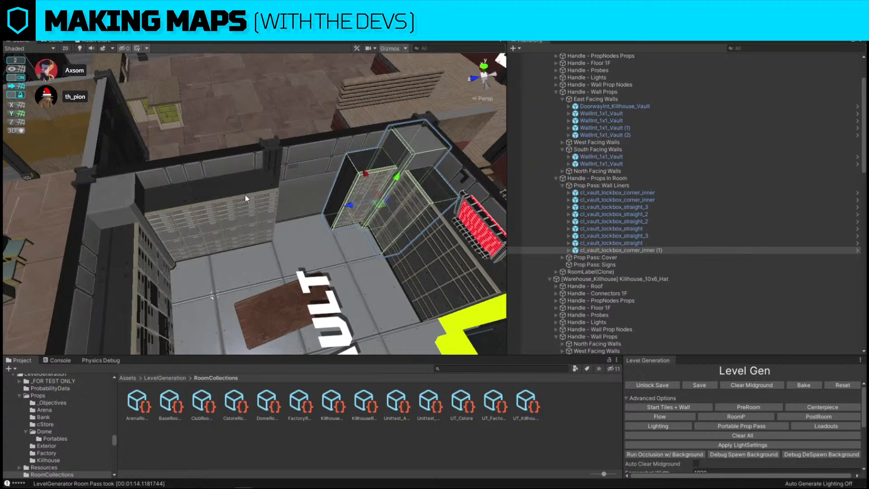
Duplicate cl_vault_lockbox_straight_2 and place it in the gap beside the new corner lockbox.
{"action": "left_click", "coordinate": [235, 231]}
{"action": "key", "text": "ctrl+d"}
{"action": "left_click_drag", "start_coordinate": [235, 231], "coordinate": [328, 185]}
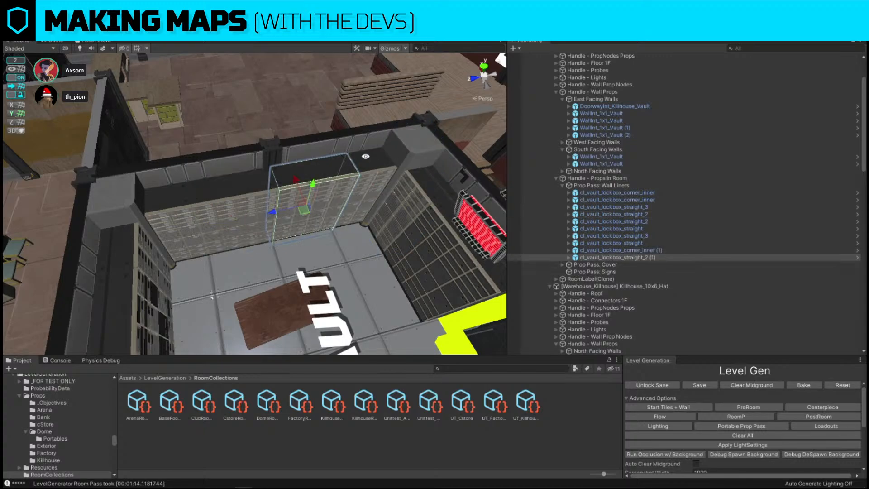
{"action": "right_click_drag", "start_coordinate": [422, 135], "coordinate": [240, 217]}
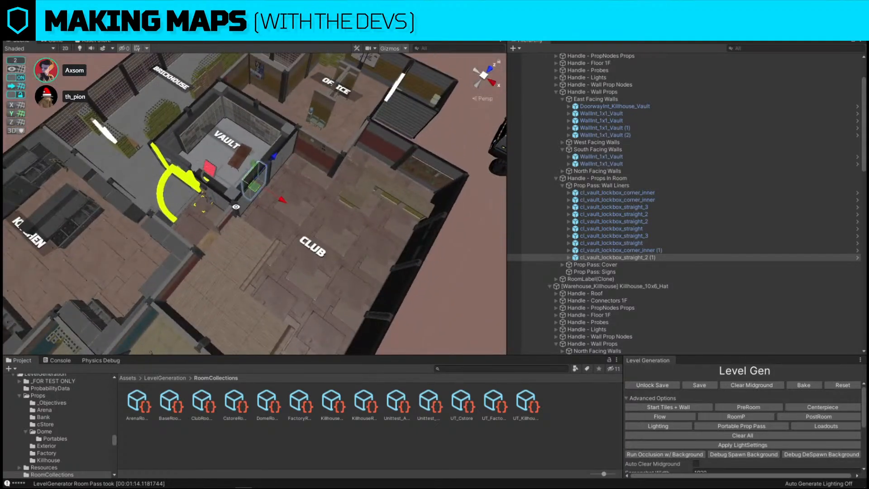
Collapse the club's stage prop passes in the hierarchy and inspect the contents of Prop Pass: Bar.
{"action": "left_click", "coordinate": [240, 246]}
{"action": "scroll", "coordinate": [631, 279], "scroll_direction": "down", "scroll_amount": 3}
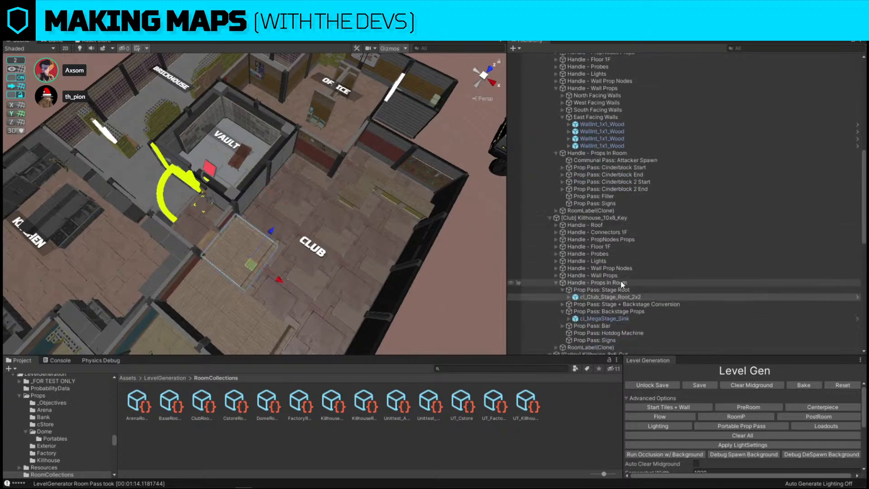
{"action": "left_click", "coordinate": [563, 290]}
{"action": "left_click", "coordinate": [562, 305]}
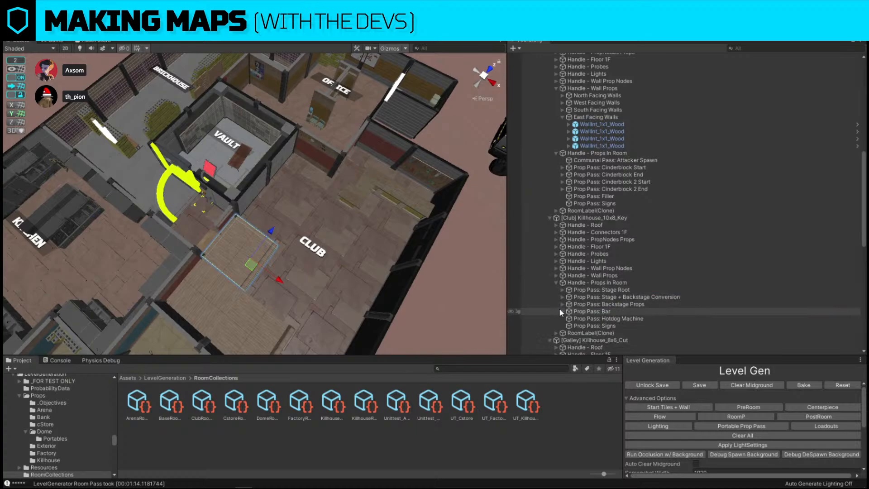
{"action": "left_click", "coordinate": [569, 311]}
{"action": "left_click", "coordinate": [562, 312]}
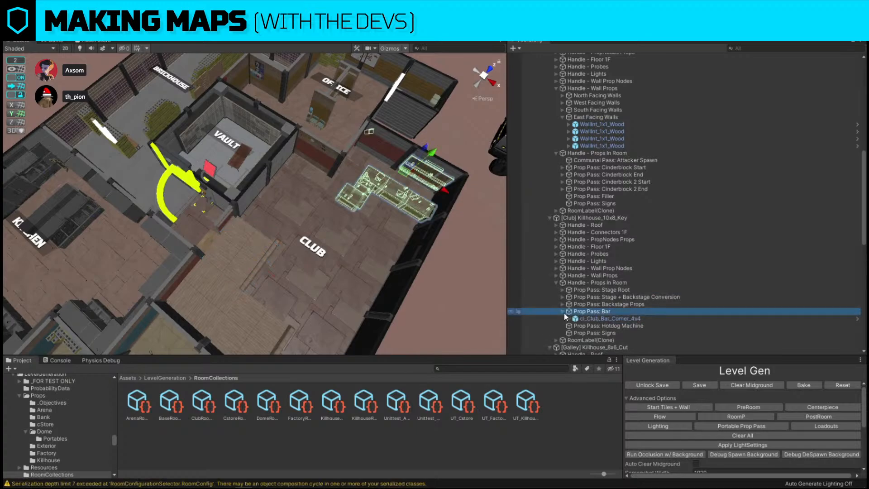
Try to rotate the club's Prop Pass: Stage Root and move it toward the room's outer wall.
{"action": "left_click", "coordinate": [607, 290]}
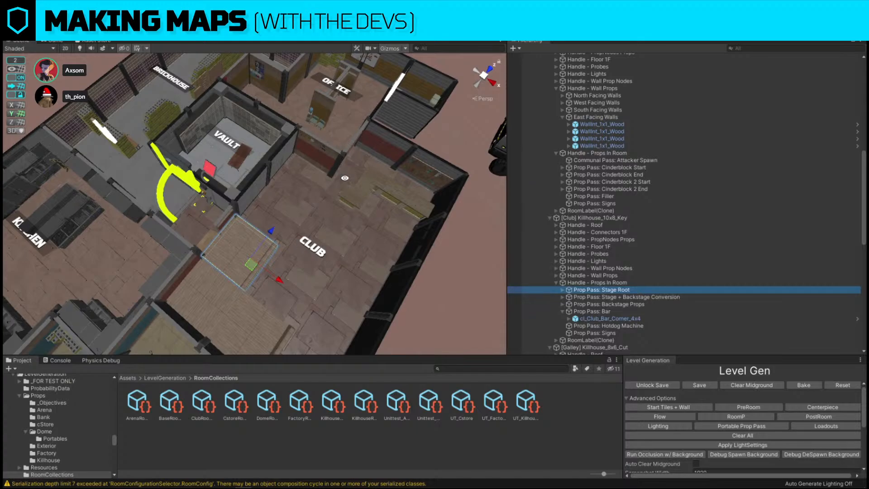
{"action": "right_click_drag", "start_coordinate": [363, 224], "coordinate": [264, 226]}
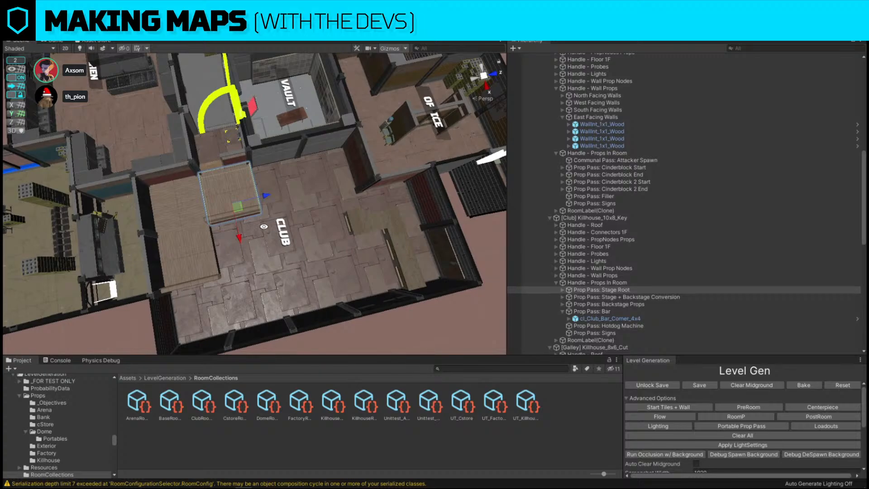
{"action": "key", "text": "e"}
{"action": "left_click_drag", "start_coordinate": [245, 232], "coordinate": [139, 254]}
{"action": "key", "text": "w"}
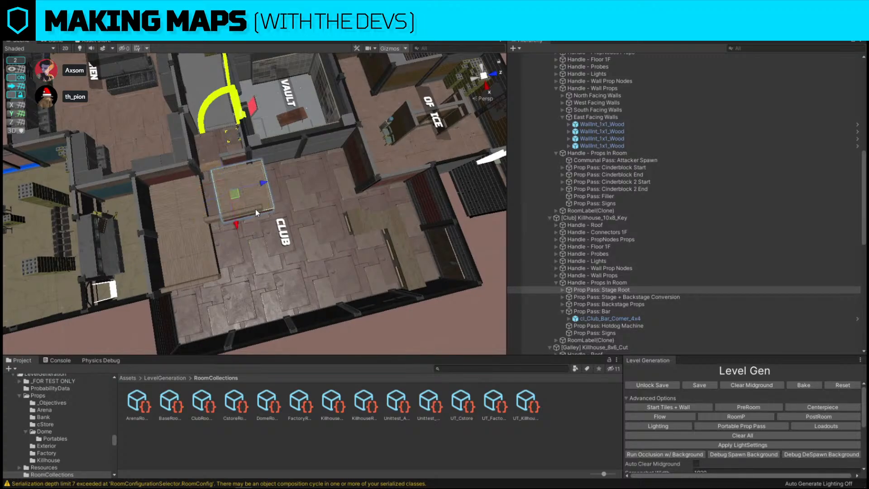
{"action": "left_click_drag", "start_coordinate": [255, 209], "coordinate": [304, 284]}
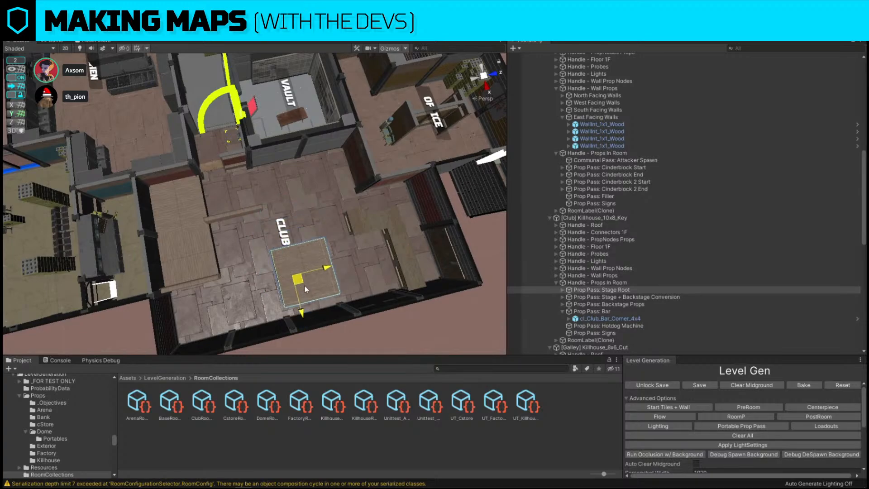
{"action": "key", "text": "ctrl+z"}
{"action": "key", "text": "ctrl+z"}
{"action": "key", "text": "ctrl+z"}
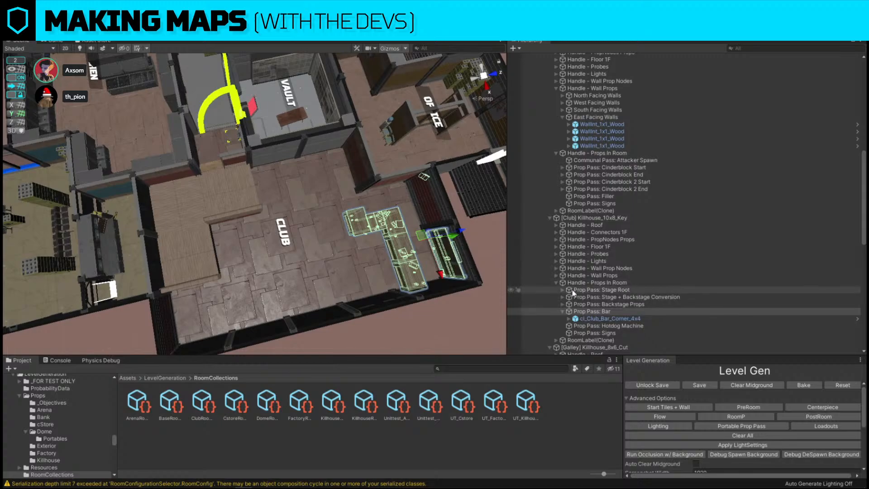
Inspect the club stage's stairs, cl_Club_Stage_Root_2x2 and the two cl_Club_Backstage_ConversionNode objects.
{"action": "left_click", "coordinate": [235, 157]}
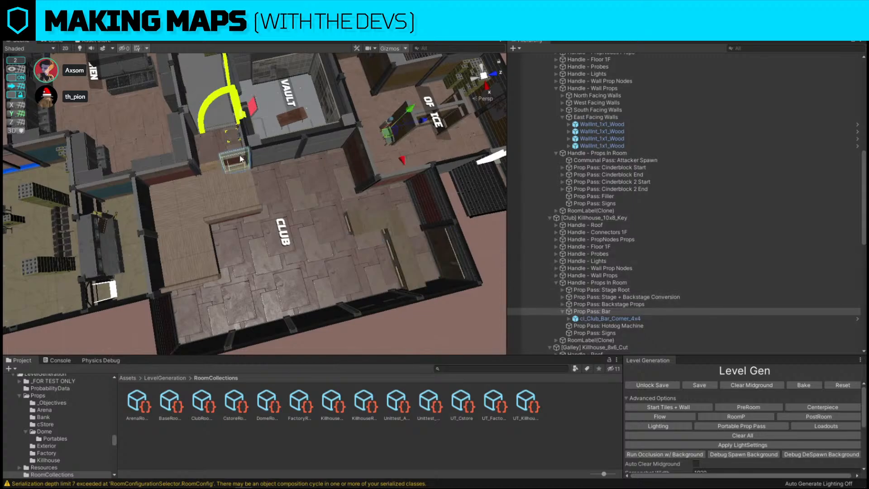
{"action": "left_click", "coordinate": [212, 168]}
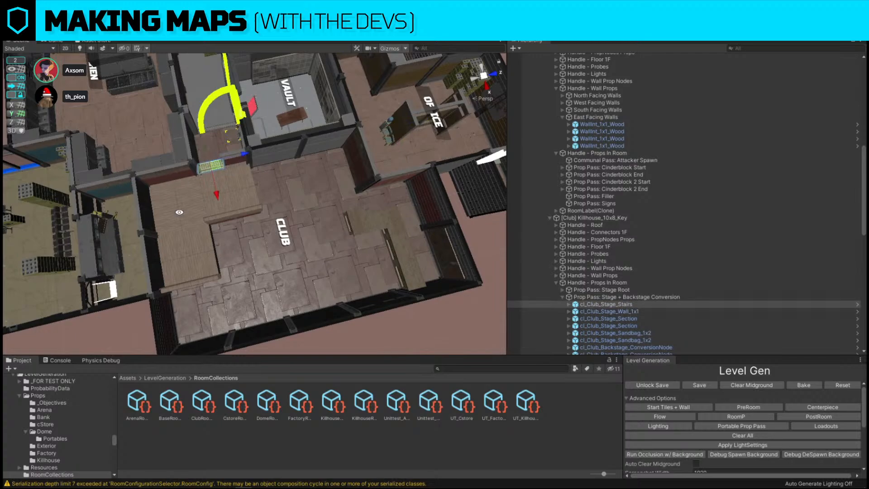
{"action": "left_click", "coordinate": [248, 192]}
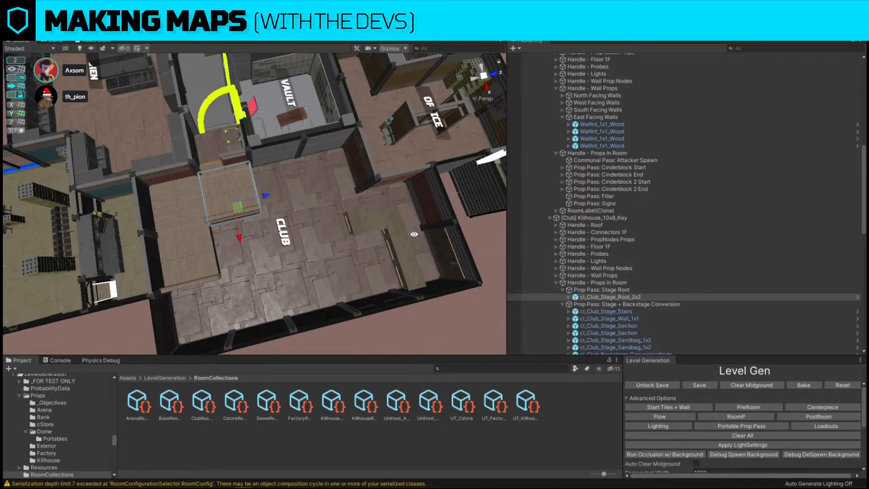
{"action": "scroll", "coordinate": [594, 318], "scroll_direction": "down", "scroll_amount": 3}
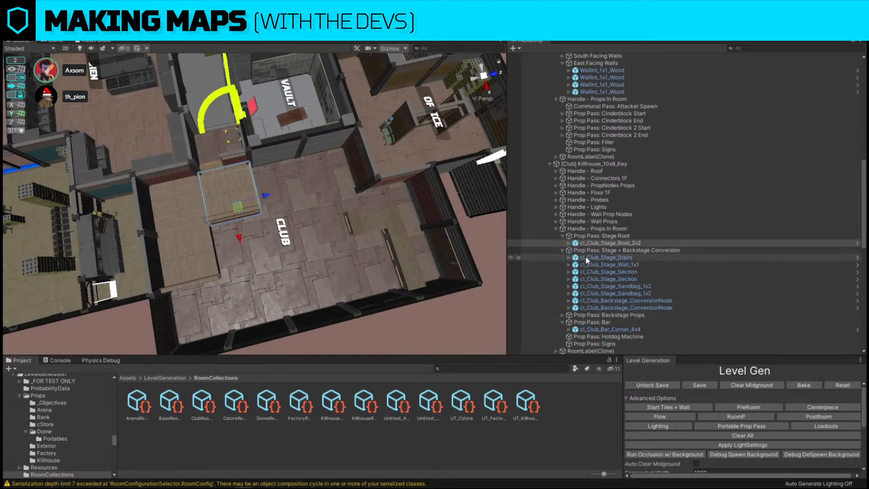
{"action": "left_click", "coordinate": [624, 300]}
{"action": "left_click", "coordinate": [628, 308], "text": "shift"}
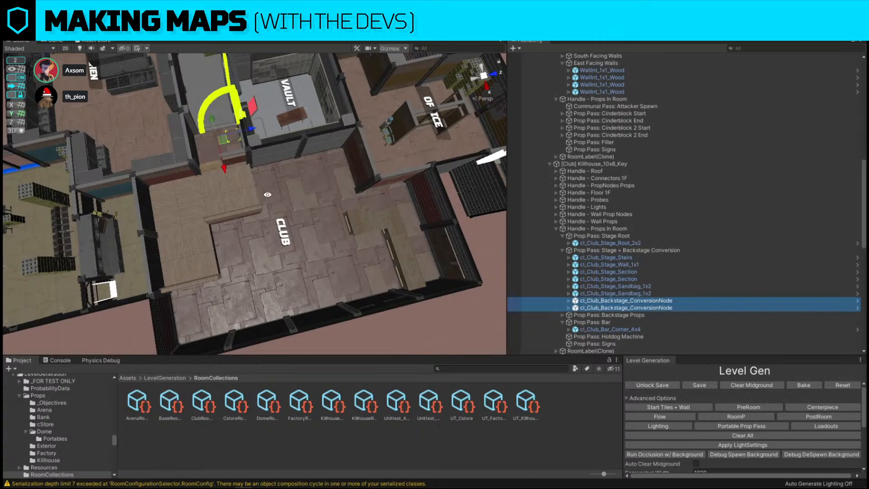
Try to rotate the Stage Root and Stage + Backstage Conversion passes together and move them against the vault wall.
{"action": "left_click", "coordinate": [630, 250]}
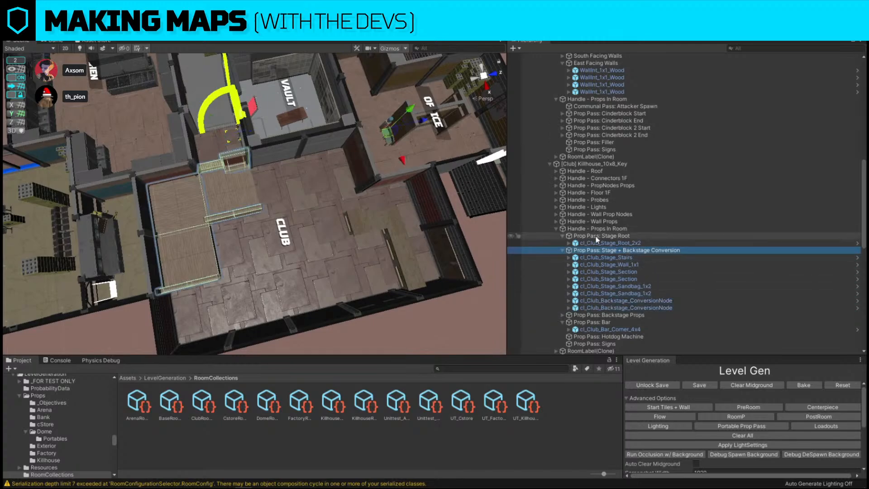
{"action": "left_click", "coordinate": [391, 138]}
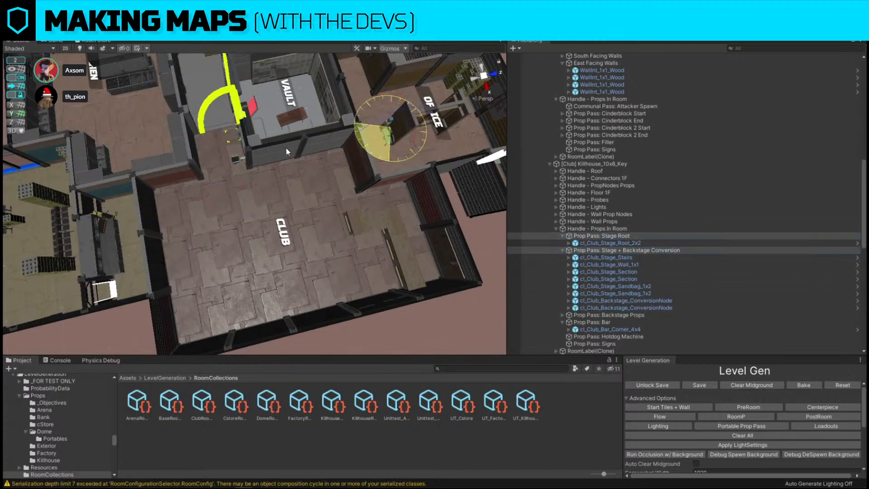
{"action": "key", "text": "w"}
{"action": "scroll", "coordinate": [284, 140], "scroll_direction": "down", "scroll_amount": 10}
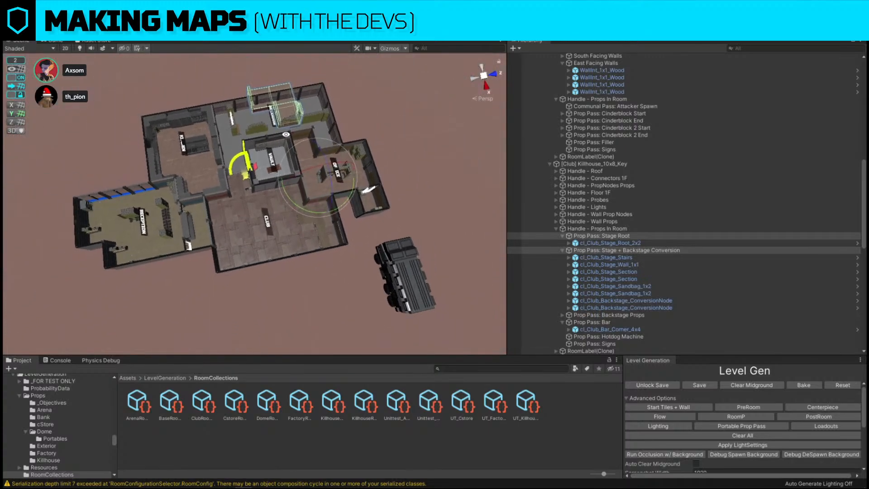
{"action": "left_click_drag", "start_coordinate": [324, 185], "coordinate": [304, 305]}
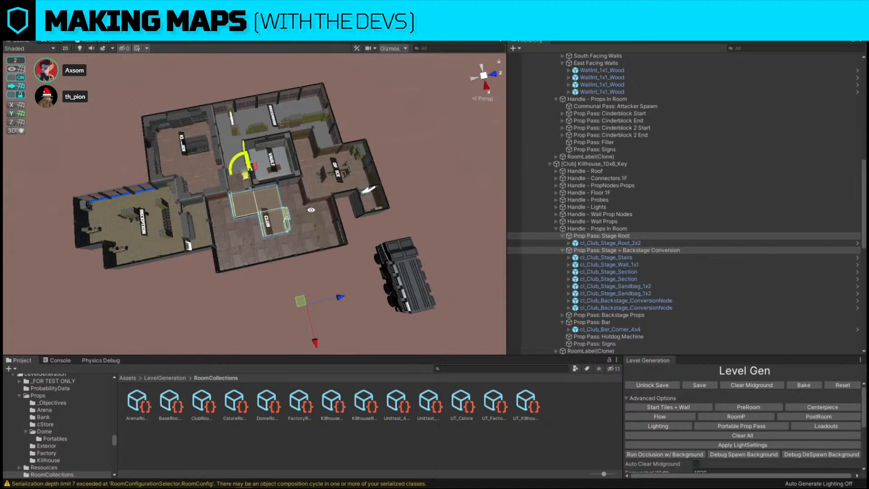
{"action": "key", "text": "ctrl+z"}
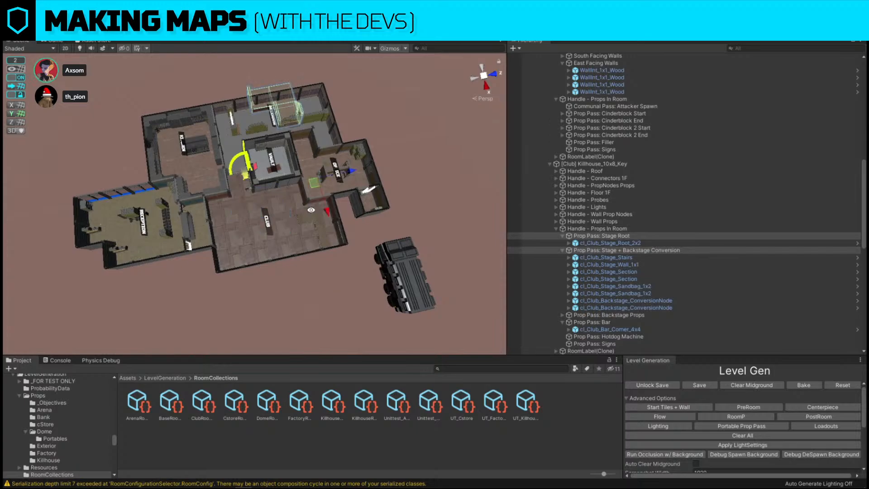
{"action": "key", "text": "ctrl+z"}
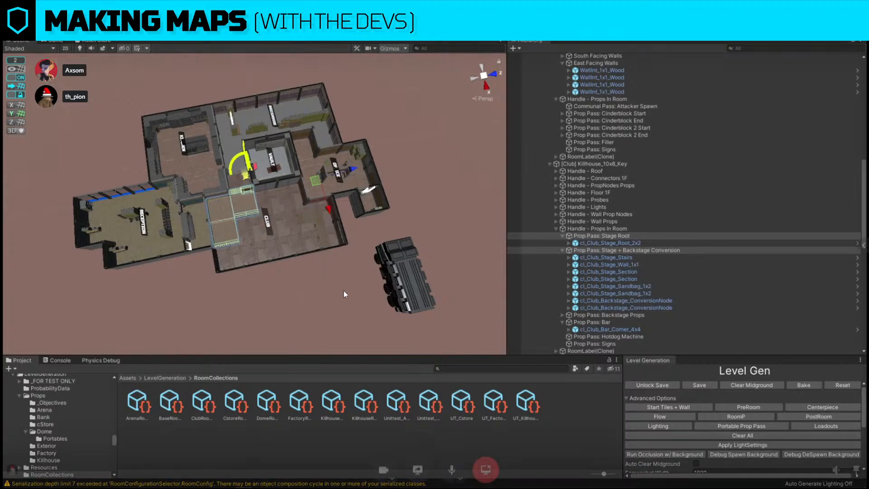
Clear the selection and examine the layout of the rooms around the club, vault and kitchen.
{"action": "left_click", "coordinate": [298, 273]}
{"action": "key", "text": "w"}
{"action": "key", "text": "d"}
{"action": "right_click_drag", "start_coordinate": [299, 273], "coordinate": [298, 273]}
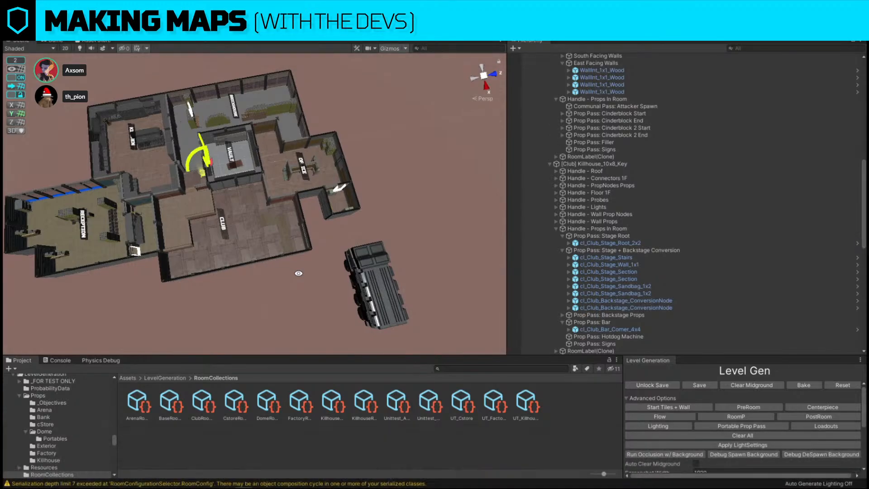
{"action": "right_click_drag", "start_coordinate": [299, 274], "coordinate": [282, 166]}
{"action": "key", "text": "w"}
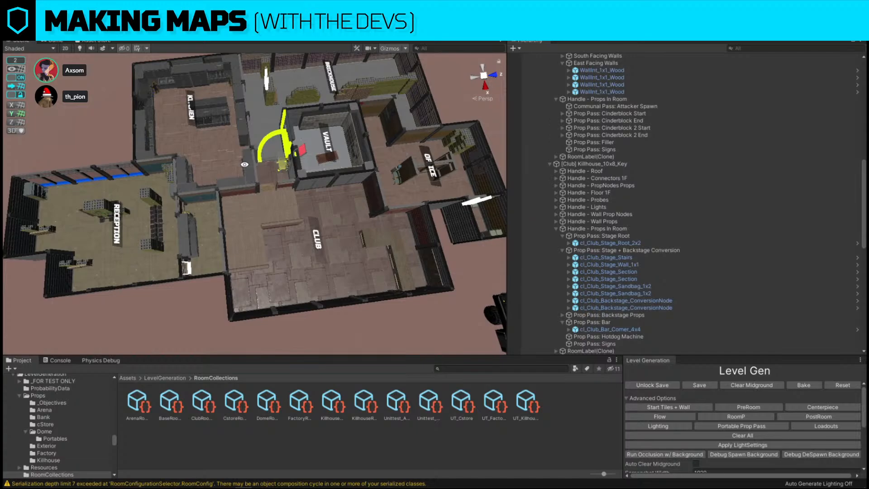
{"action": "left_click_drag", "start_coordinate": [252, 219], "coordinate": [256, 137], "text": "alt"}
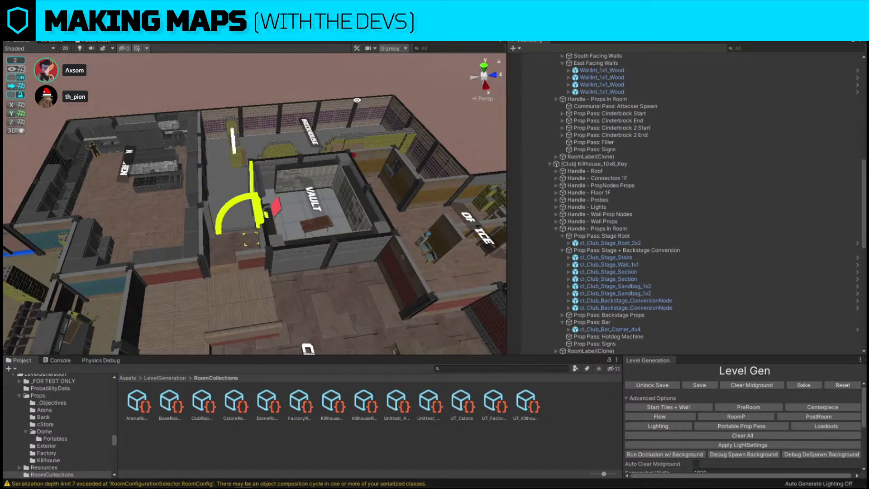
Rotate cl_Club_Bar_Corner_4x4 a quarter turn and move it beside the vault on the club's reception side.
{"action": "left_click_drag", "start_coordinate": [357, 100], "coordinate": [268, 182], "text": "alt"}
{"action": "left_click", "coordinate": [268, 182]}
{"action": "left_click_drag", "start_coordinate": [316, 212], "coordinate": [429, 221], "text": "ctrl"}
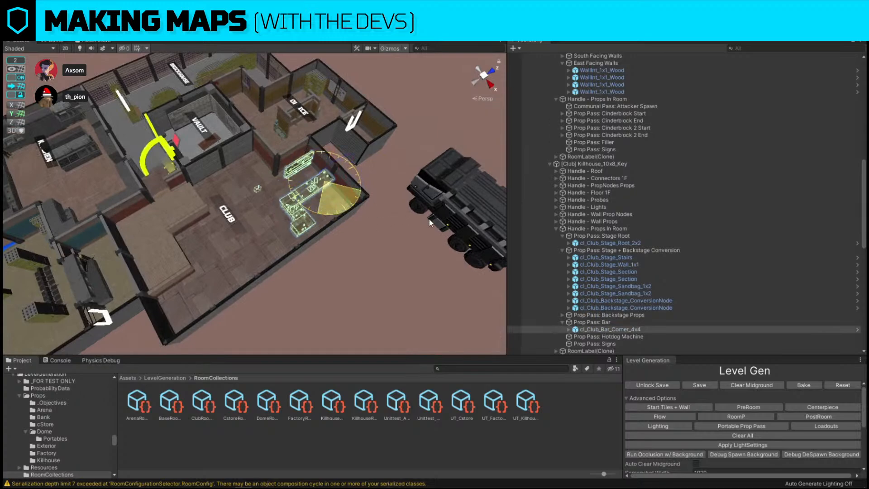
{"action": "key", "text": "w"}
{"action": "left_click_drag", "start_coordinate": [302, 190], "coordinate": [170, 197]}
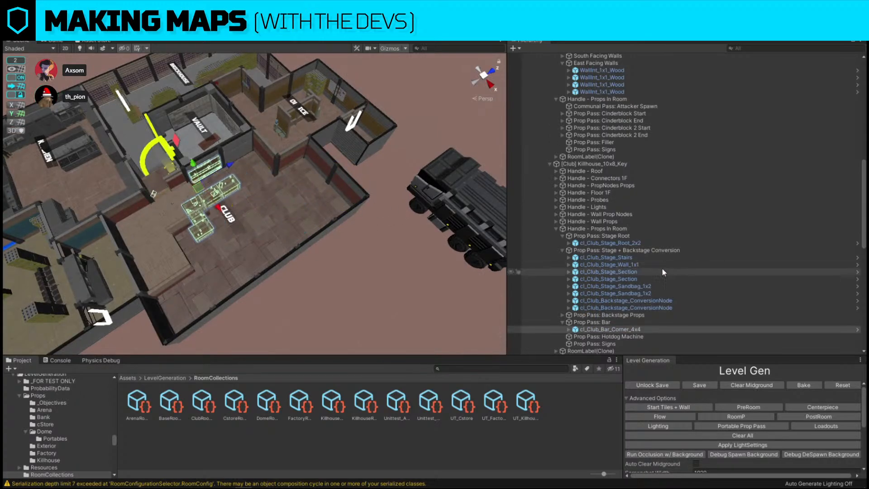
{"action": "left_click_drag", "start_coordinate": [279, 198], "coordinate": [297, 203], "text": "alt"}
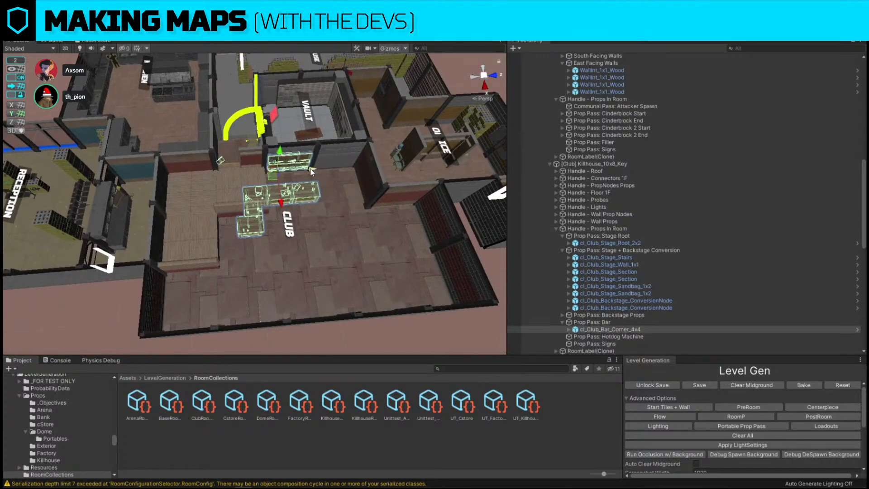
{"action": "left_click_drag", "start_coordinate": [297, 170], "coordinate": [255, 174]}
{"action": "scroll", "coordinate": [310, 170], "scroll_direction": "up", "scroll_amount": 5}
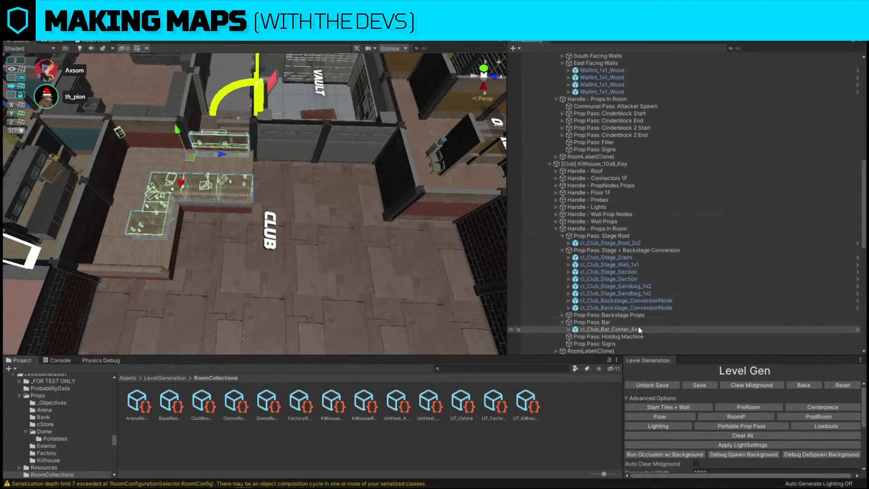
Rotate the Stage Root and Stage + Backstage Conversion passes together a quarter turn and move them to the club's office side.
{"action": "left_click", "coordinate": [167, 165]}
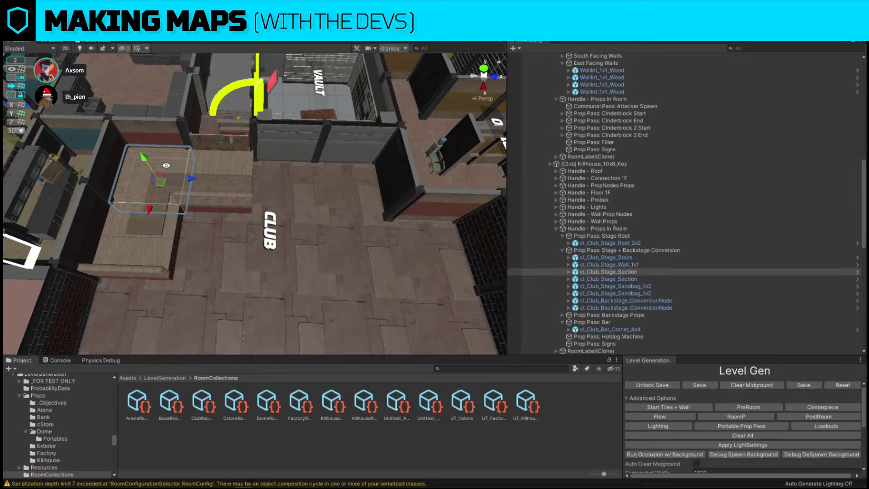
{"action": "left_click", "coordinate": [622, 250]}
{"action": "left_click", "coordinate": [620, 235], "text": "ctrl"}
{"action": "right_click_drag", "start_coordinate": [252, 210], "coordinate": [285, 105]}
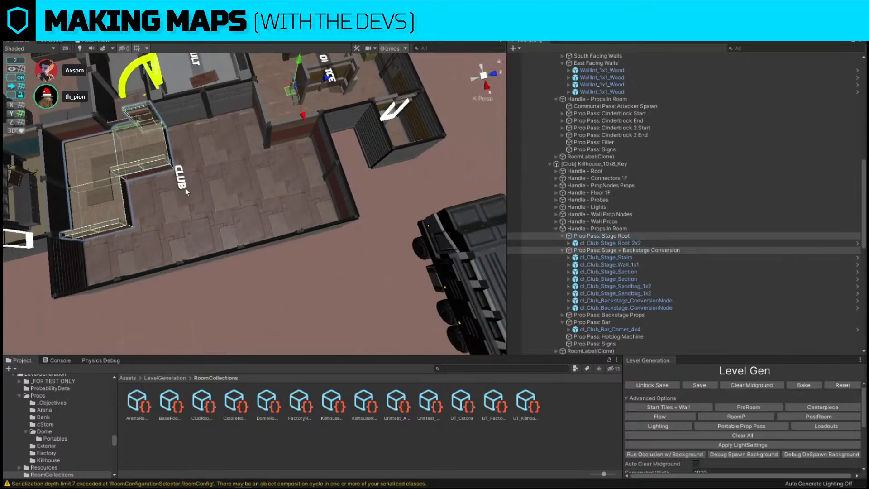
{"action": "key", "text": "e"}
{"action": "right_click_drag", "start_coordinate": [251, 204], "coordinate": [287, 163]}
{"action": "left_click_drag", "start_coordinate": [287, 164], "coordinate": [161, 169]}
{"action": "key", "text": "w"}
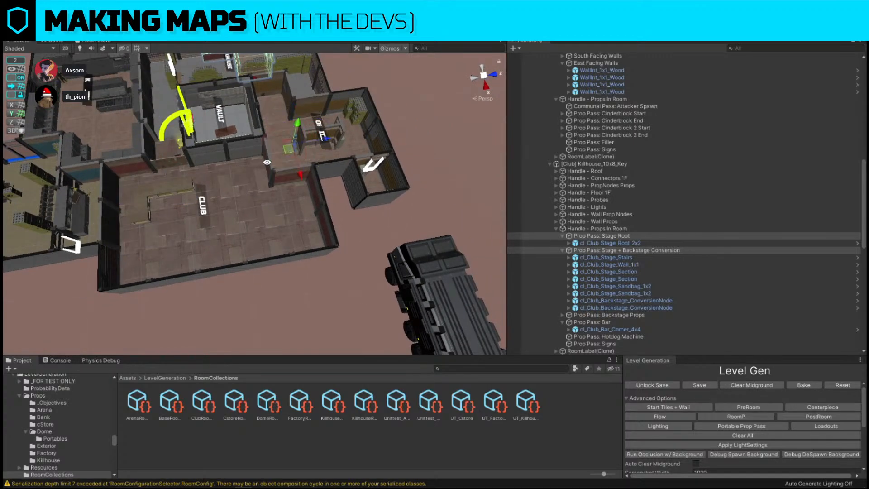
{"action": "scroll", "coordinate": [268, 160], "scroll_direction": "down", "scroll_amount": 3}
{"action": "left_click_drag", "start_coordinate": [267, 161], "coordinate": [280, 139], "text": "alt"}
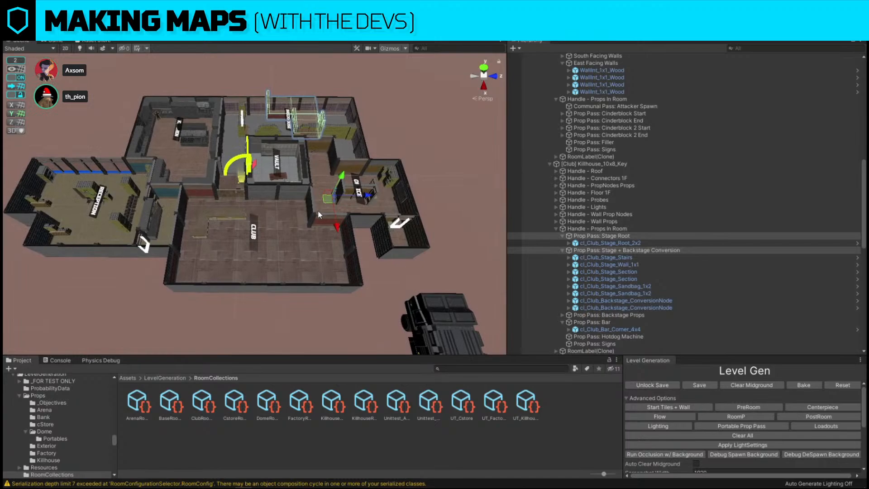
{"action": "left_click_drag", "start_coordinate": [327, 198], "coordinate": [324, 378]}
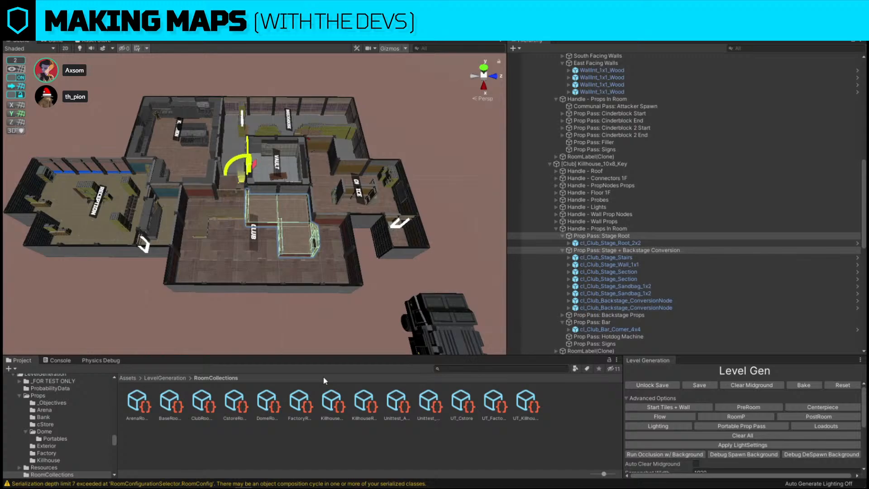
Move a cl_Club_Stage_Section to the stage's outer-wall end and shift the leftover sandbag barrier toward the stage's edge.
{"action": "right_click_drag", "start_coordinate": [313, 317], "coordinate": [191, 249]}
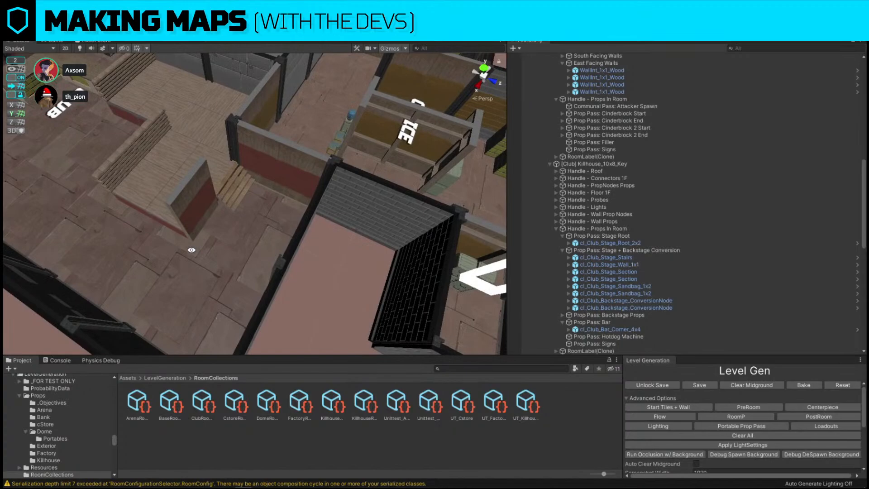
{"action": "left_click", "coordinate": [169, 102]}
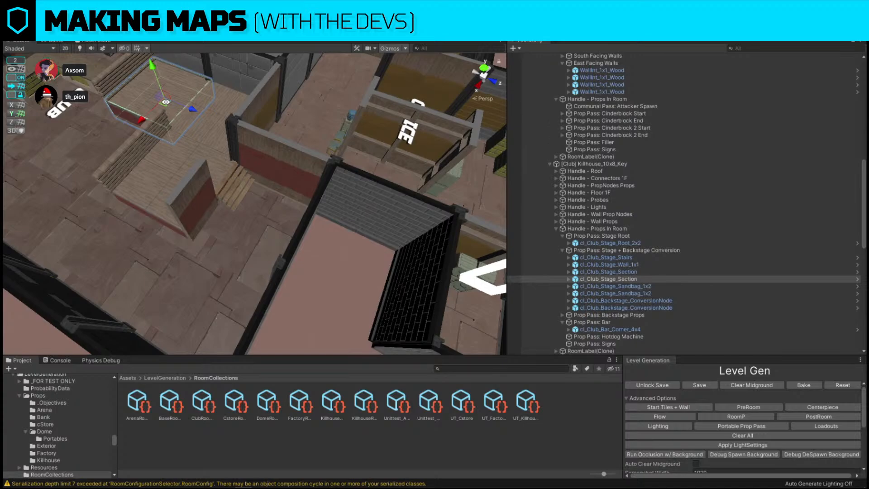
{"action": "left_click_drag", "start_coordinate": [165, 102], "coordinate": [117, 271]}
{"action": "right_click_drag", "start_coordinate": [159, 190], "coordinate": [192, 130]}
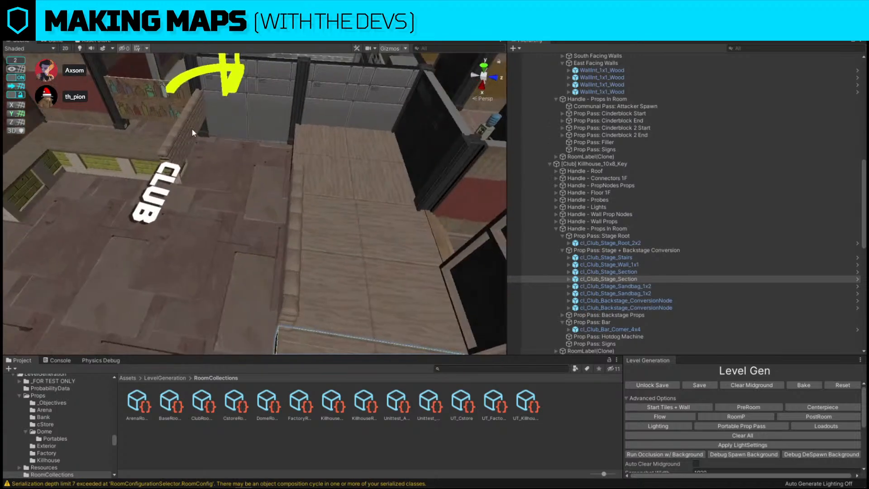
{"action": "left_click", "coordinate": [192, 129]}
{"action": "left_click_drag", "start_coordinate": [222, 138], "coordinate": [335, 144]}
Duplicate cl_Club_Stage_Wall_1x1 twice and line the copies up beside it, extending the backstage wall to the club's outer wall.
{"action": "right_click_drag", "start_coordinate": [254, 169], "coordinate": [405, 166]}
{"action": "left_click", "coordinate": [223, 158]}
{"action": "right_click_drag", "start_coordinate": [223, 159], "coordinate": [188, 214]}
{"action": "key", "text": "ctrl+d"}
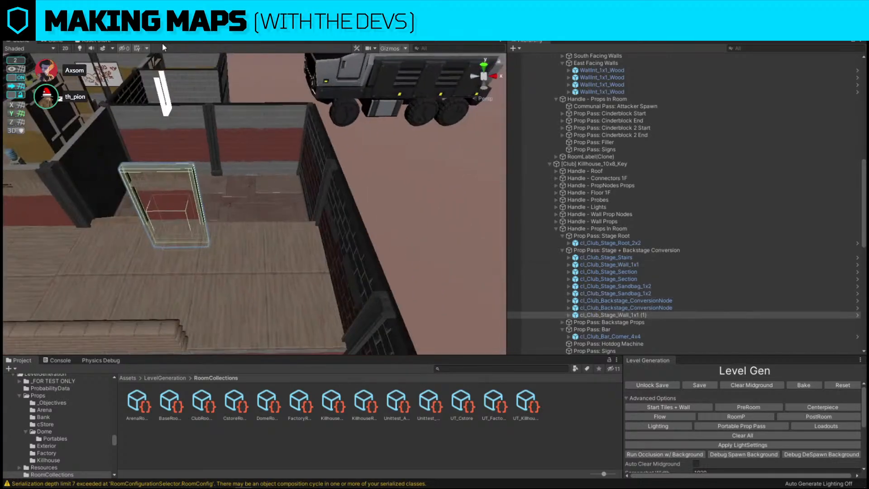
{"action": "left_click_drag", "start_coordinate": [198, 244], "coordinate": [321, 249]}
{"action": "key", "text": "ctrl+d"}
Rotate the three cl_Club_Stage_Wall_1x1 pieces together a half turn so their red-painted side faces the stage.
{"action": "left_click", "coordinate": [202, 183], "text": "shift"}
{"action": "left_click", "coordinate": [181, 204], "text": "shift"}
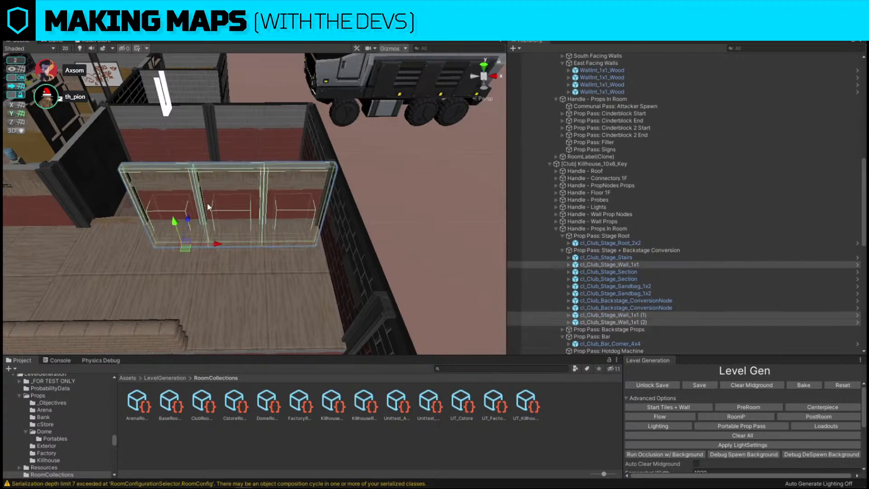
{"action": "key", "text": "e"}
{"action": "left_click_drag", "start_coordinate": [202, 263], "coordinate": [483, 267]}
{"action": "left_click", "coordinate": [403, 190]}
Move cl_Club_Stage_Stairs one tile along the stage's back edge, away from the office side.
{"action": "mouse_move", "coordinate": [403, 190]}
{"action": "right_mouse_down"}
{"action": "mouse_move", "coordinate": [379, 183]}
{"action": "mouse_move", "coordinate": [241, 202]}
{"action": "mouse_move", "coordinate": [398, 180]}
{"action": "right_mouse_up"}
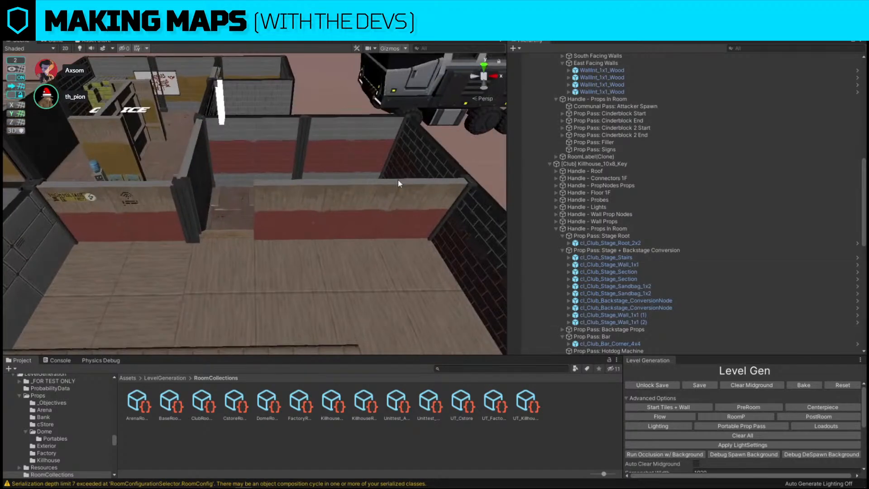
{"action": "key", "text": "w"}
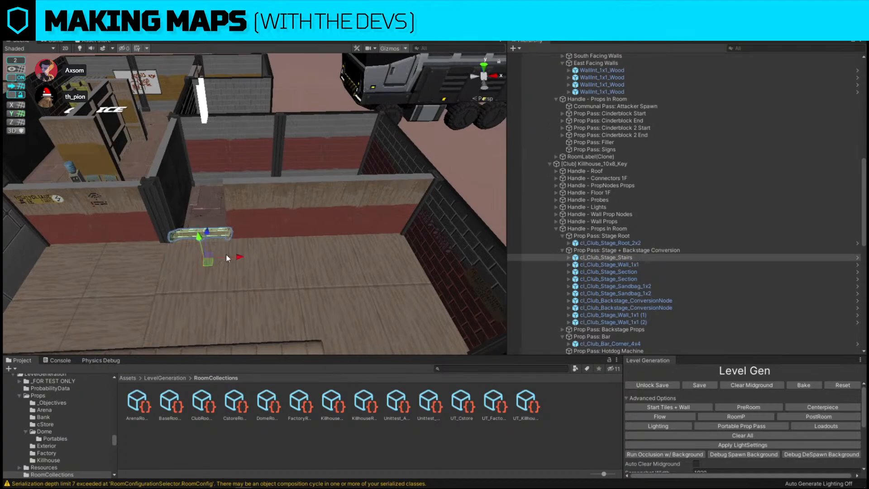
{"action": "left_click_drag", "start_coordinate": [226, 254], "coordinate": [299, 265]}
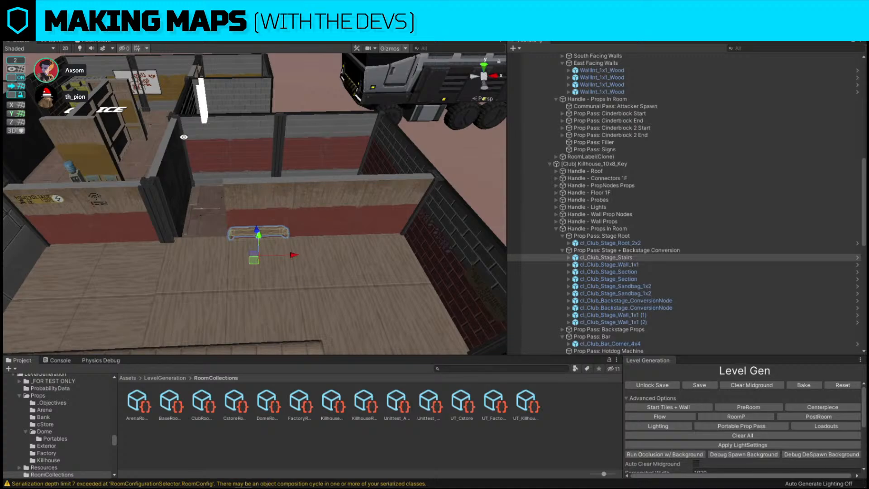
Inspect cl_KHOffice_whiteboard_wall and the pillar in front of it on the office's north-facing wall.
{"action": "left_click", "coordinate": [154, 88]}
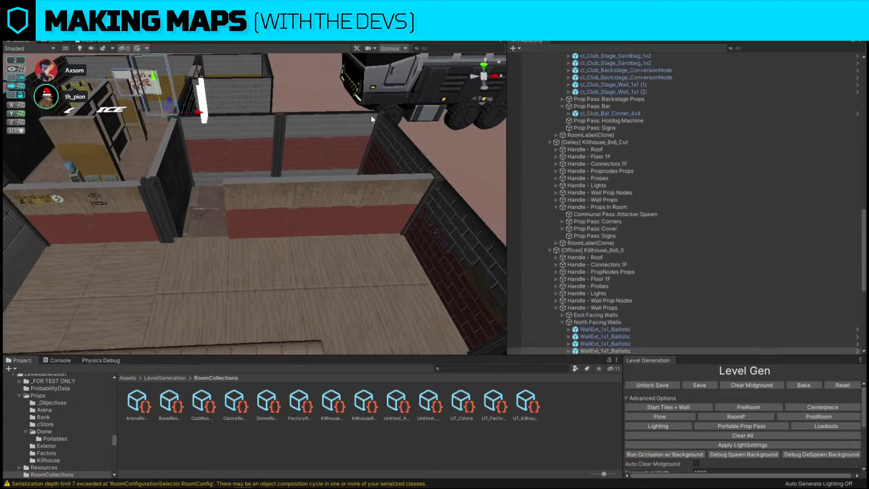
{"action": "key", "text": "f"}
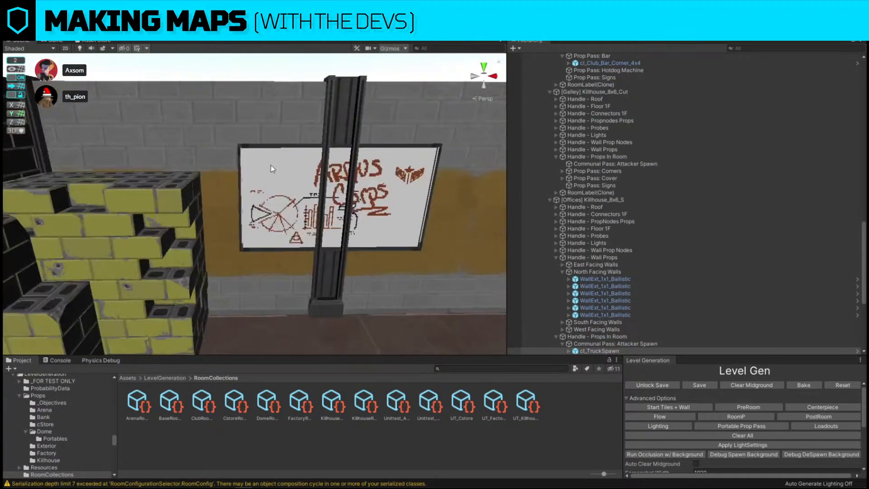
{"action": "left_click", "coordinate": [277, 173]}
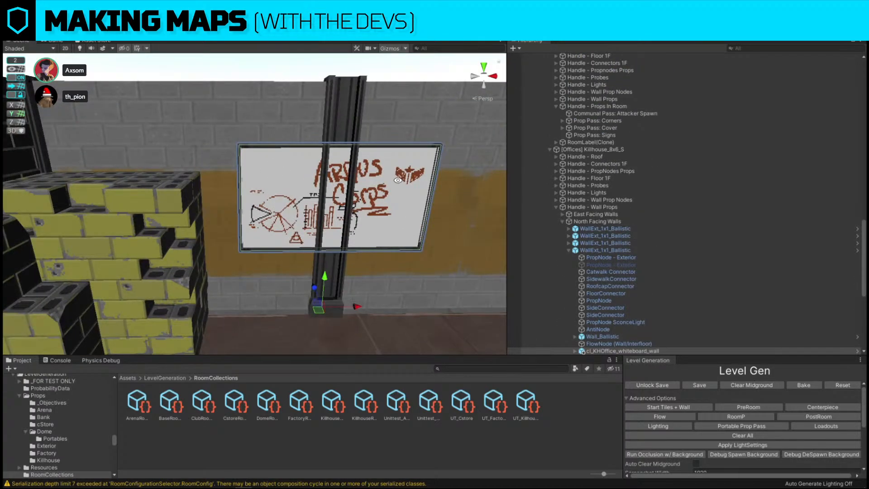
{"action": "left_click_drag", "start_coordinate": [397, 180], "coordinate": [296, 171], "text": "alt"}
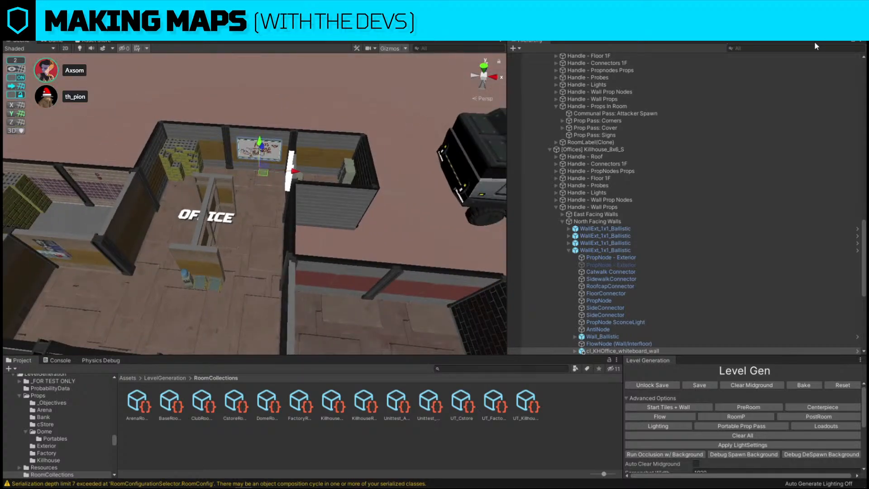
Show the L_Snap layer to examine the snap nodes around the office, and hide it again.
{"action": "left_click", "coordinate": [804, 34]}
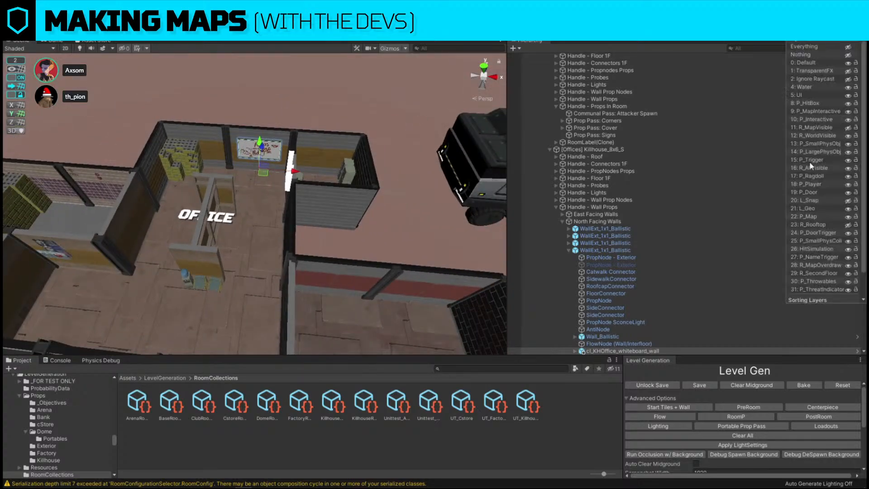
{"action": "left_click", "coordinate": [849, 201]}
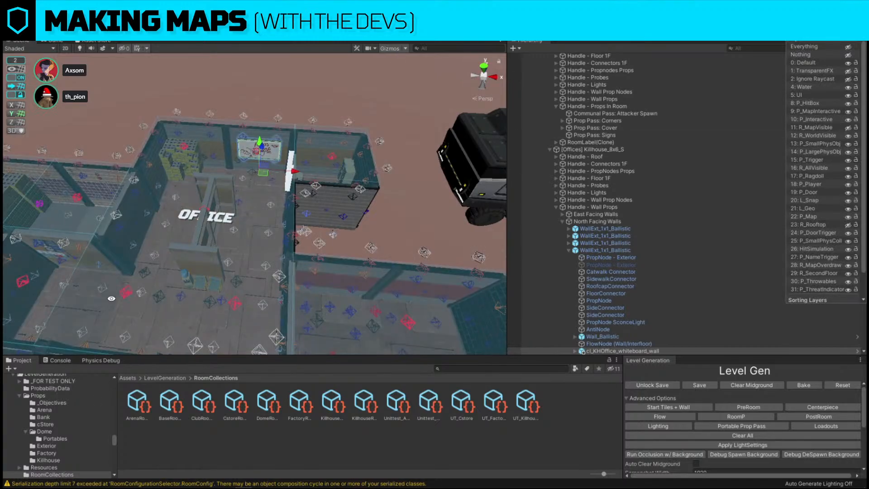
{"action": "left_click", "coordinate": [848, 207]}
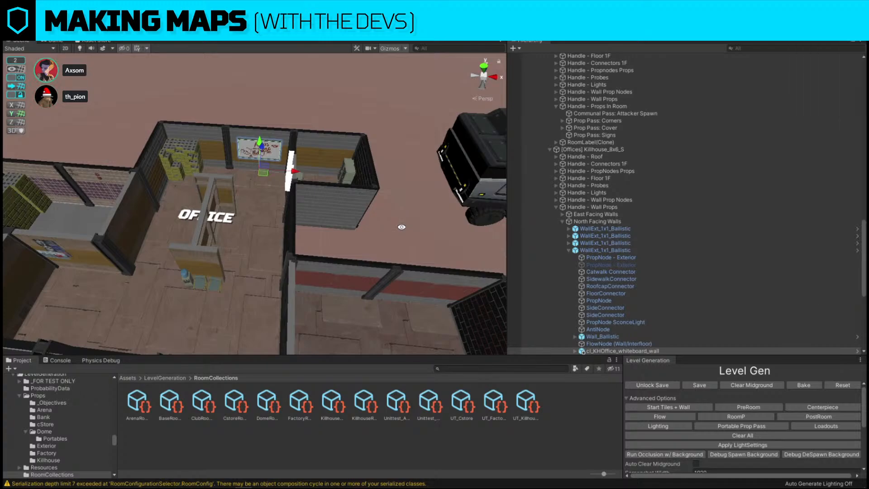
Inspect the Breachable settings of Wall_Breach_Wood_Generic inside the WallInt_1x1_Wood between the brickhouse and the office.
{"action": "left_click", "coordinate": [145, 199]}
{"action": "key", "text": "f"}
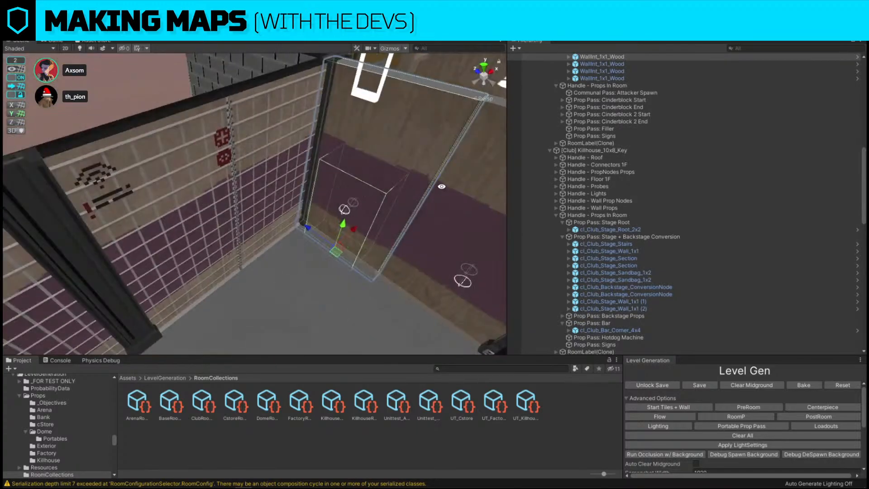
{"action": "left_click", "coordinate": [567, 56]}
{"action": "left_click", "coordinate": [569, 56]}
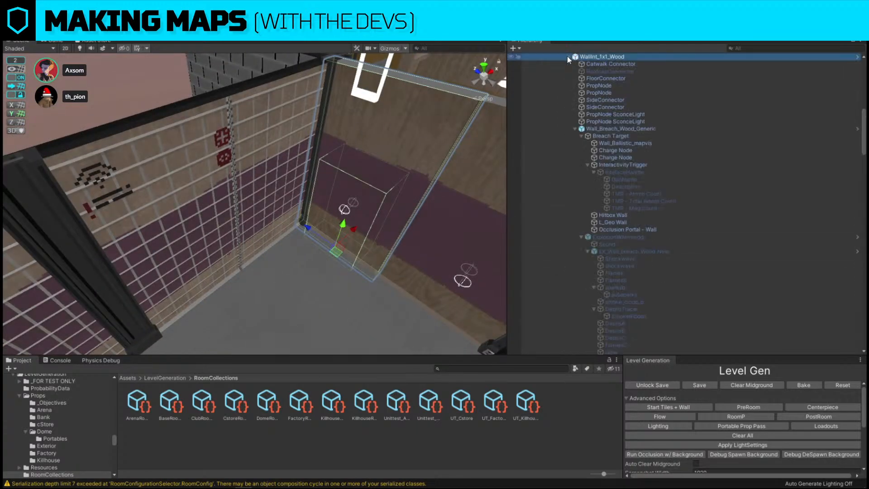
{"action": "left_click", "coordinate": [611, 129]}
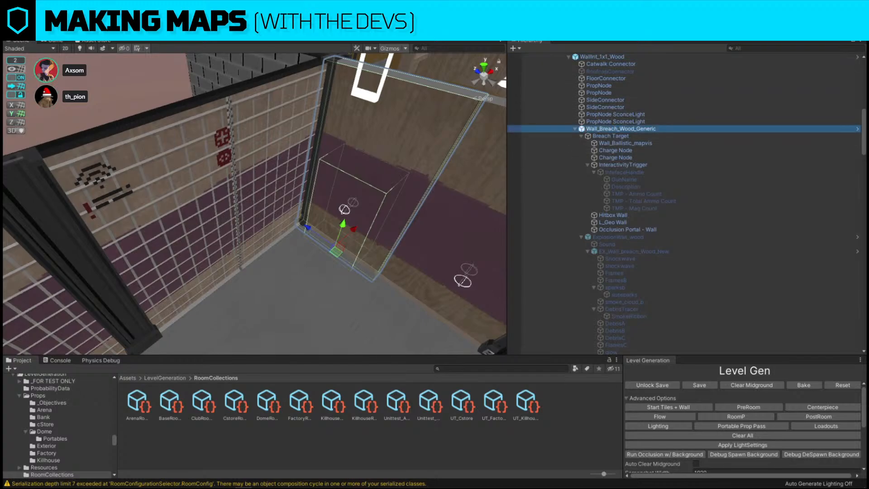
{"action": "left_click_drag", "start_coordinate": [868, 140], "coordinate": [413, 138]}
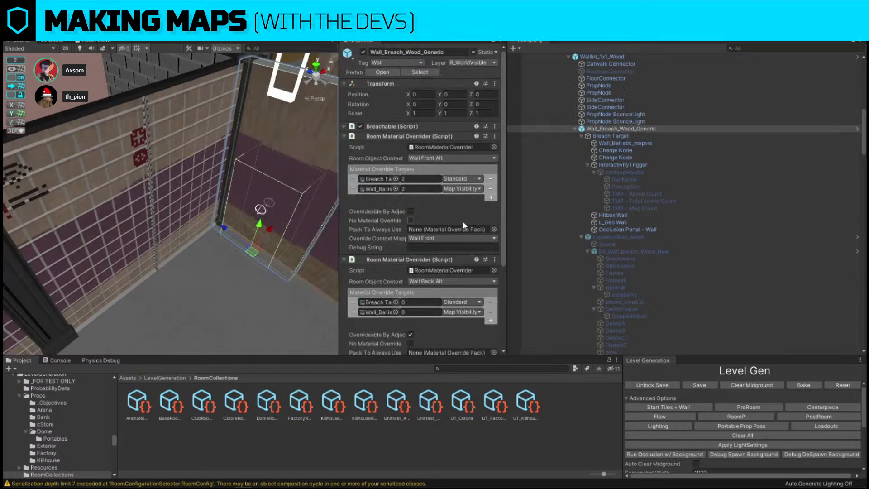
{"action": "left_click", "coordinate": [345, 127]}
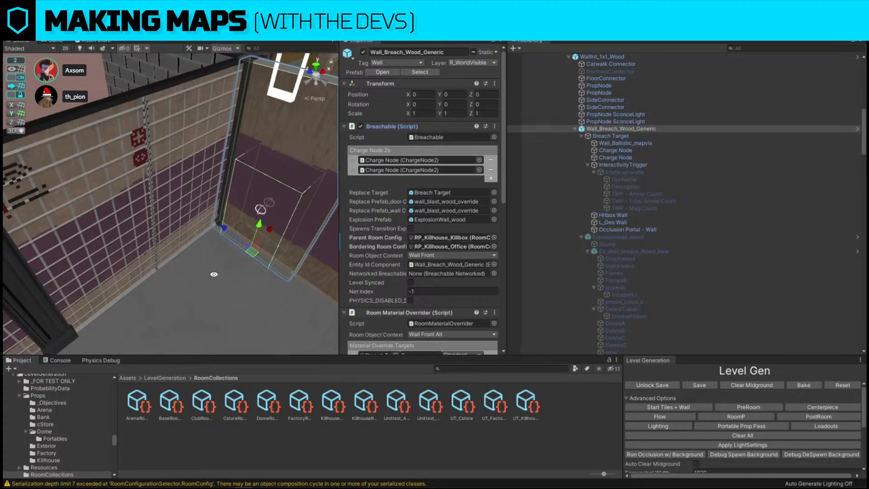
Compare both faces of the breachable wall with its parent and bordering room configs from the brickhouse and office sides.
{"action": "right_click_drag", "start_coordinate": [214, 274], "coordinate": [113, 229]}
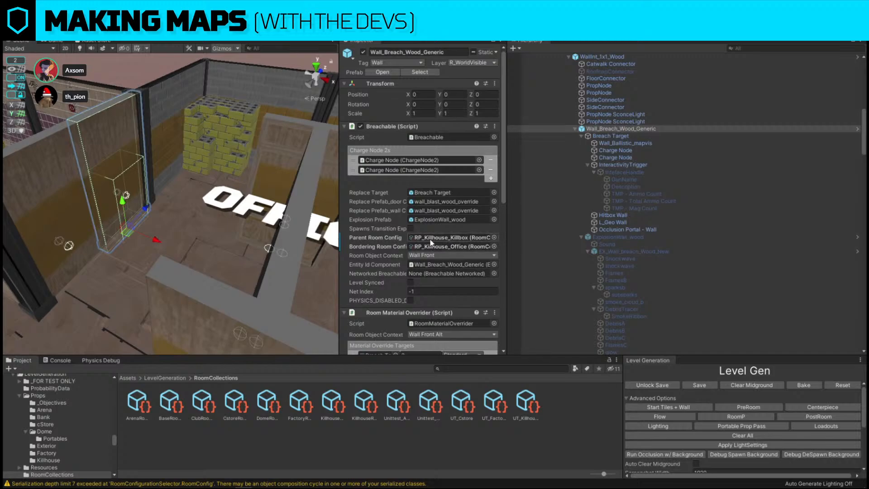
{"action": "right_click_drag", "start_coordinate": [308, 195], "coordinate": [146, 279]}
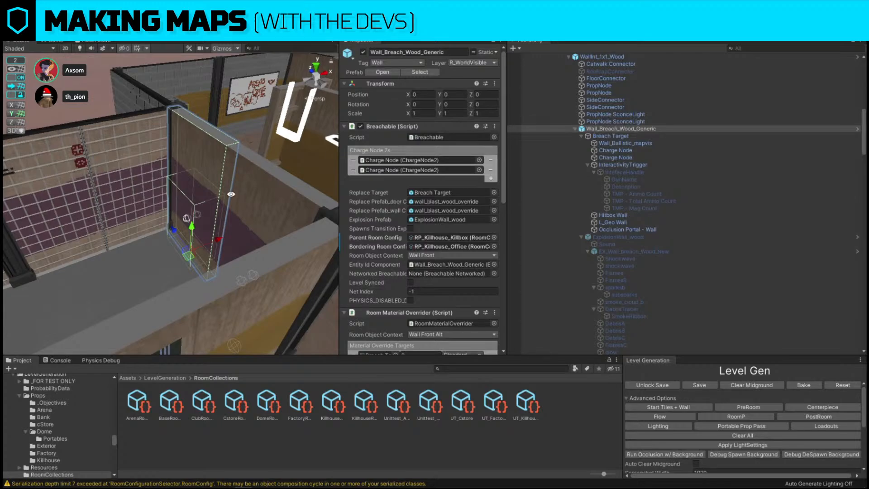
{"action": "right_click_drag", "start_coordinate": [200, 193], "coordinate": [214, 191]}
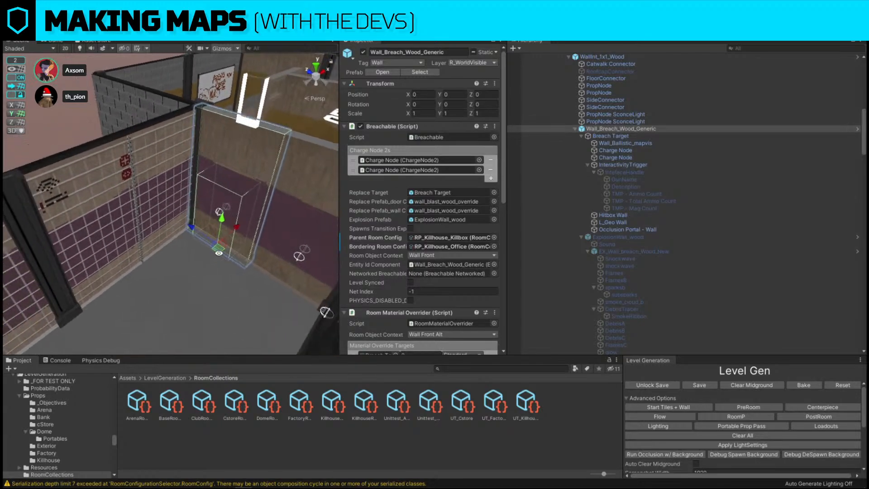
{"action": "right_click_drag", "start_coordinate": [265, 164], "coordinate": [200, 242]}
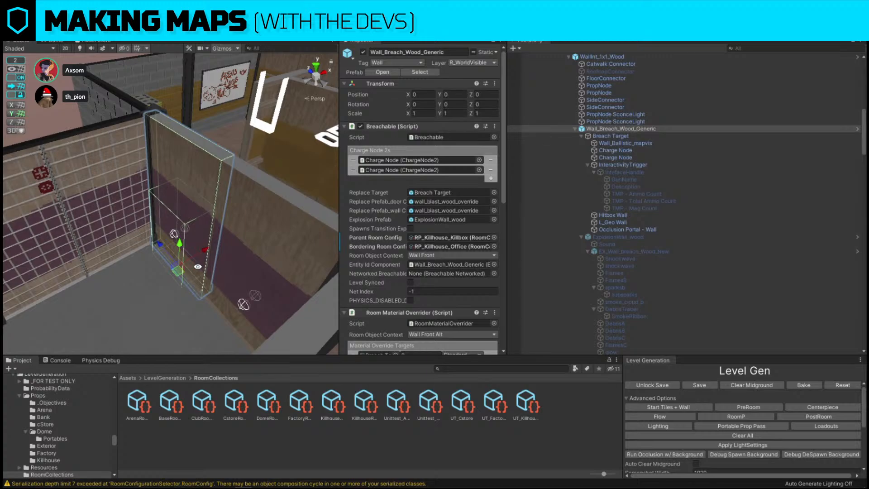
{"action": "right_click_drag", "start_coordinate": [137, 154], "coordinate": [92, 151]}
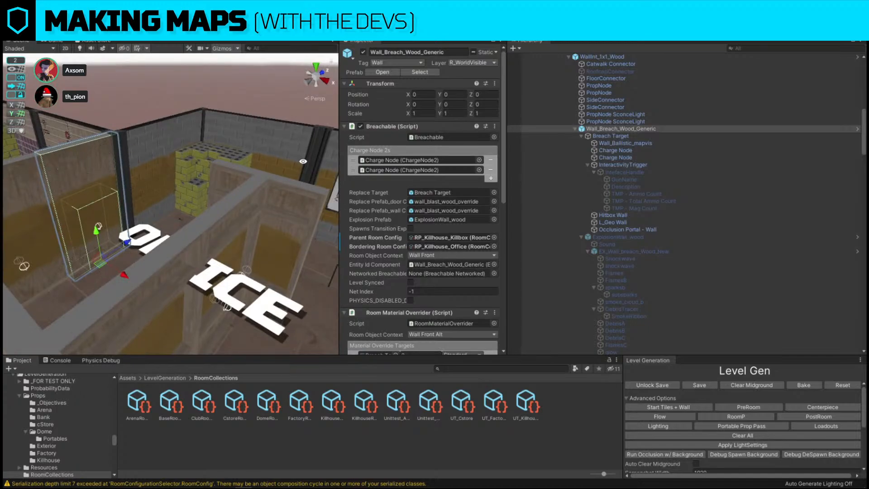
{"action": "right_click_drag", "start_coordinate": [118, 163], "coordinate": [215, 163]}
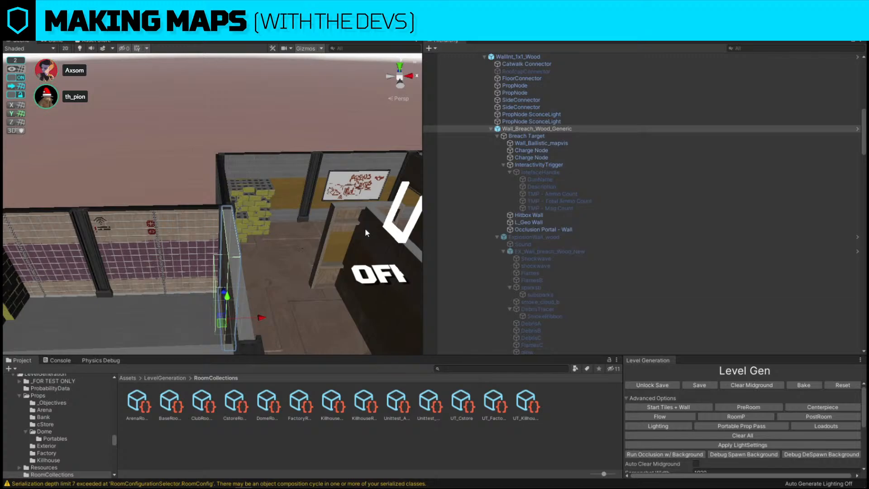
Move one cl_Club_Stage_Wall_1x1 into the gap at the office end so the backstage opening lines up with the stairs.
{"action": "left_click_drag", "start_coordinate": [192, 75], "coordinate": [204, 136], "text": "alt"}
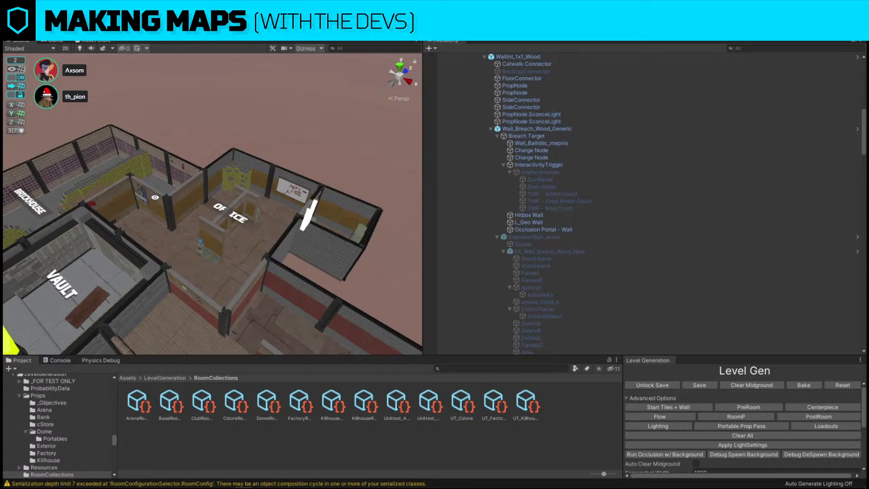
{"action": "left_click_drag", "start_coordinate": [228, 153], "coordinate": [125, 170], "text": "alt"}
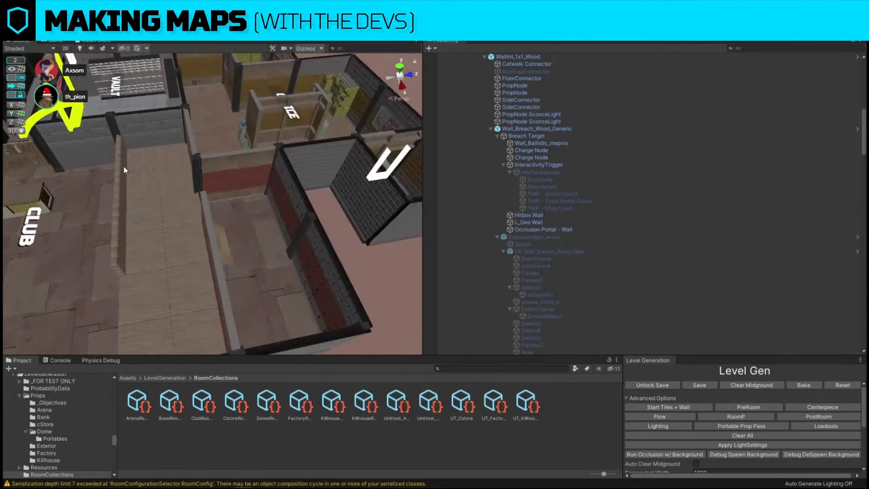
{"action": "left_click", "coordinate": [259, 158]}
{"action": "key", "text": "f"}
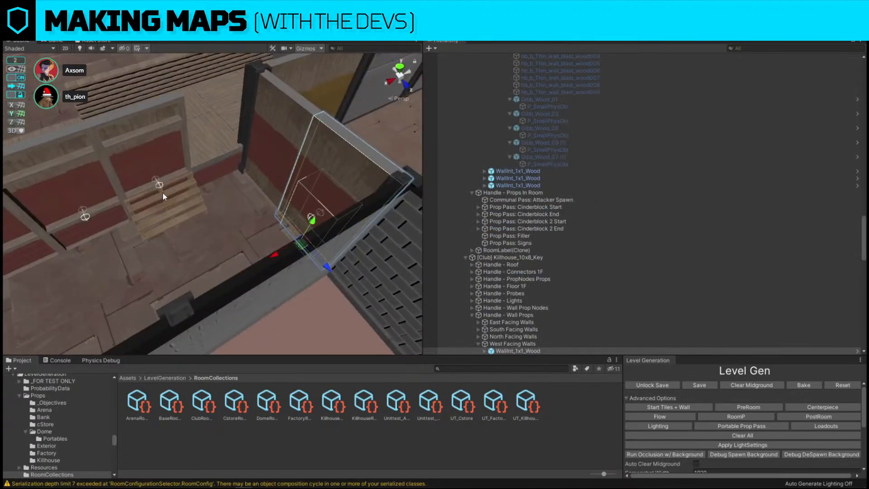
{"action": "left_click", "coordinate": [176, 131]}
{"action": "key", "text": "f"}
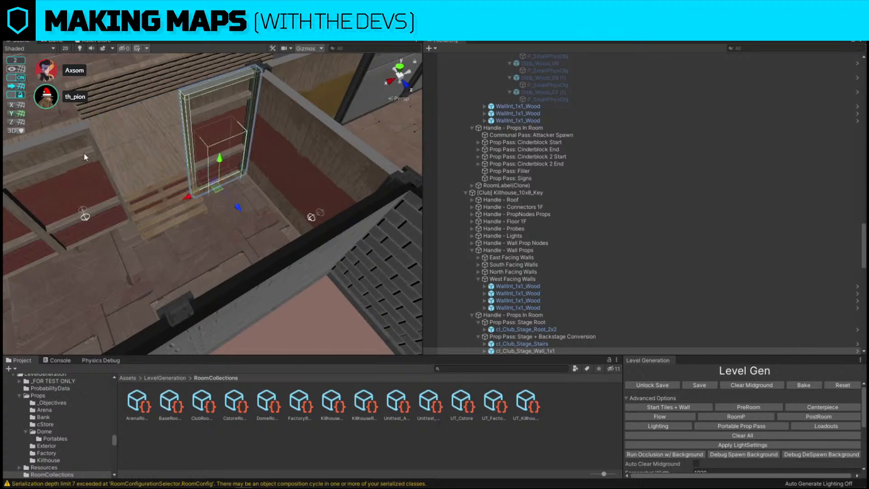
{"action": "left_click", "coordinate": [85, 157]}
Replace the WallInt_1x1_Wood between the club's backstage and the office with DoorwayInt_Killhouse.
{"action": "left_click_drag", "start_coordinate": [273, 136], "coordinate": [275, 193], "text": "alt"}
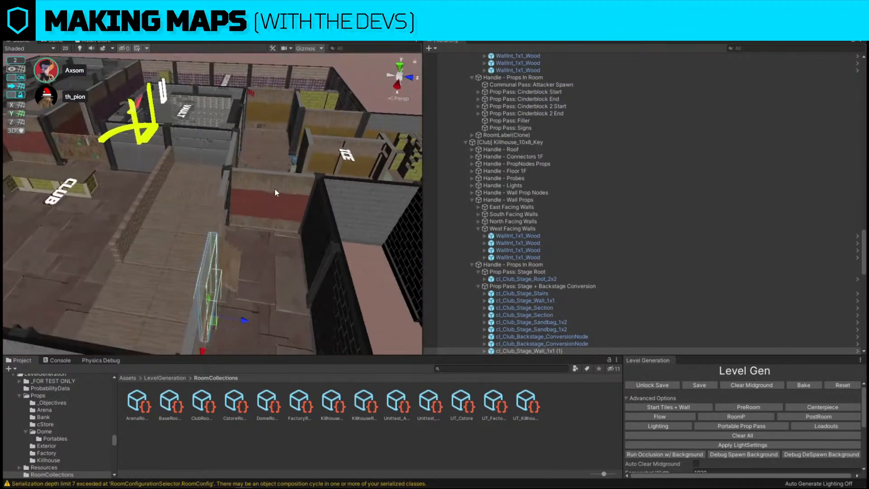
{"action": "left_click", "coordinate": [275, 192]}
{"action": "left_click_drag", "start_coordinate": [268, 231], "coordinate": [387, 225], "text": "alt"}
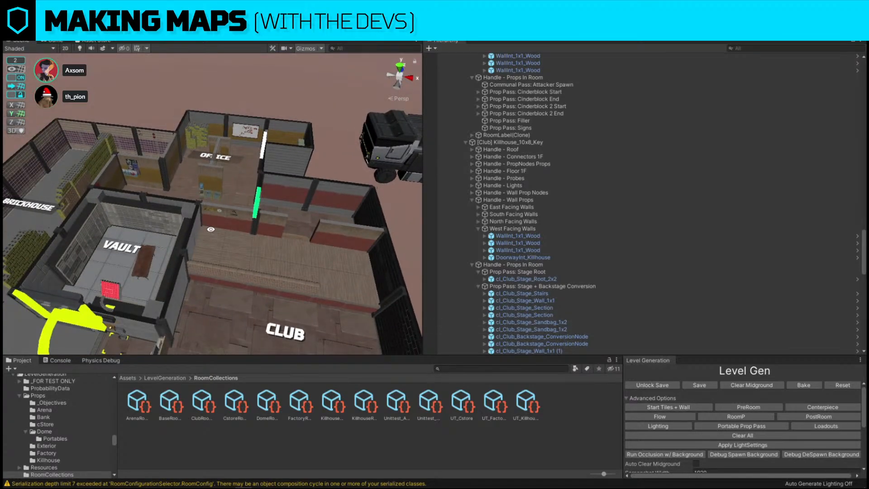
Review the console log for the level seed and the generation pass entries.
{"action": "left_click", "coordinate": [66, 360]}
{"action": "scroll", "coordinate": [102, 411], "scroll_direction": "up", "scroll_amount": 5}
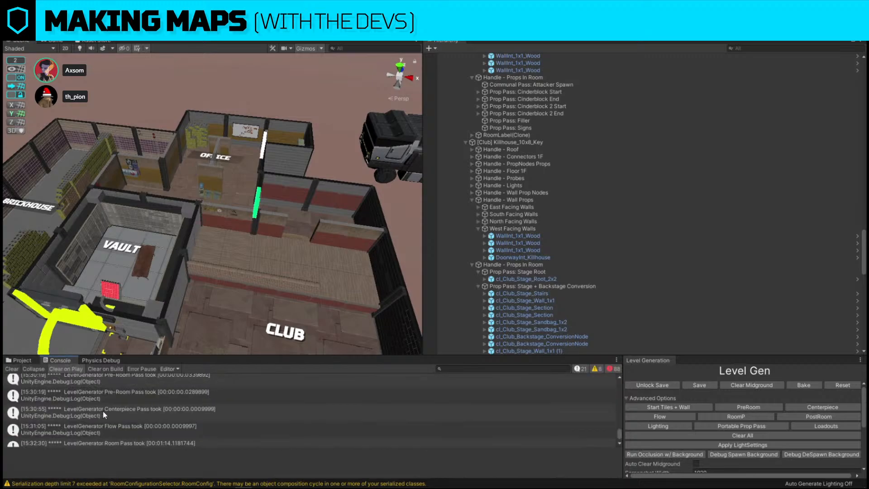
{"action": "scroll", "coordinate": [136, 410], "scroll_direction": "up", "scroll_amount": 8}
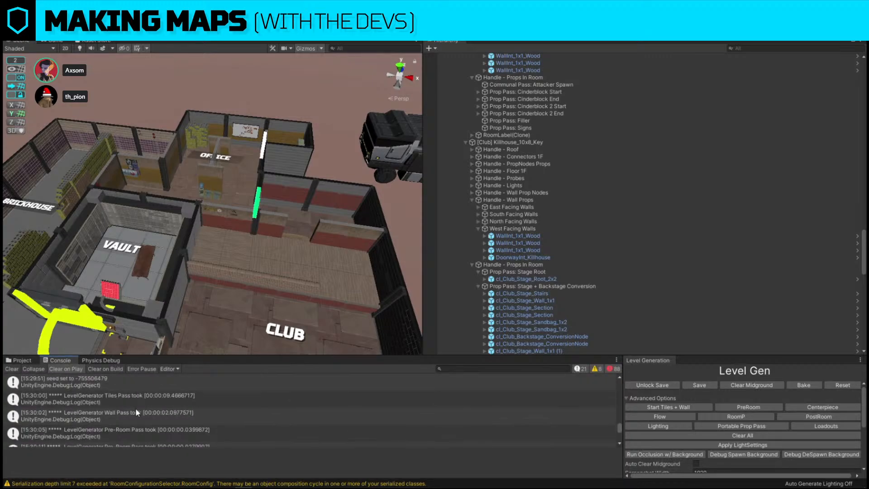
{"action": "scroll", "coordinate": [131, 427], "scroll_direction": "down", "scroll_amount": 2}
{"action": "scroll", "coordinate": [265, 235], "scroll_direction": "down", "scroll_amount": 8}
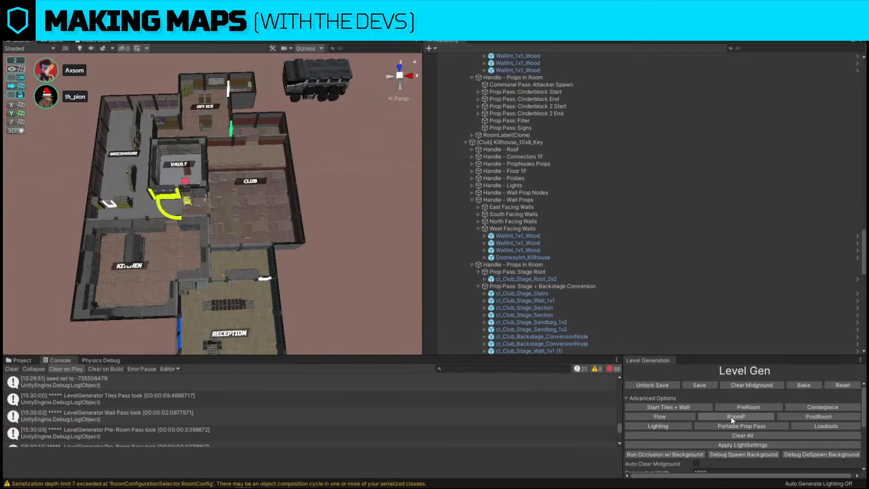
Show the L_Snap layer across the whole level to examine every room's snap nodes, and hide it again.
{"action": "left_click", "coordinate": [810, 34]}
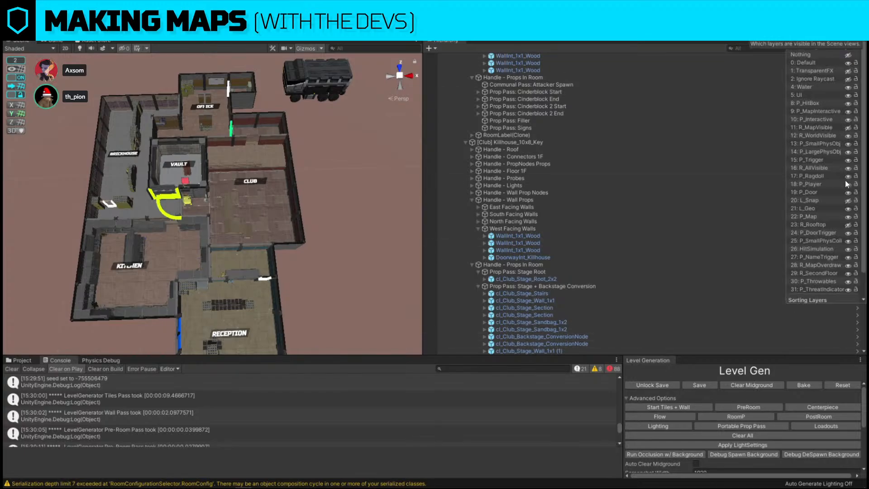
{"action": "left_click", "coordinate": [848, 201]}
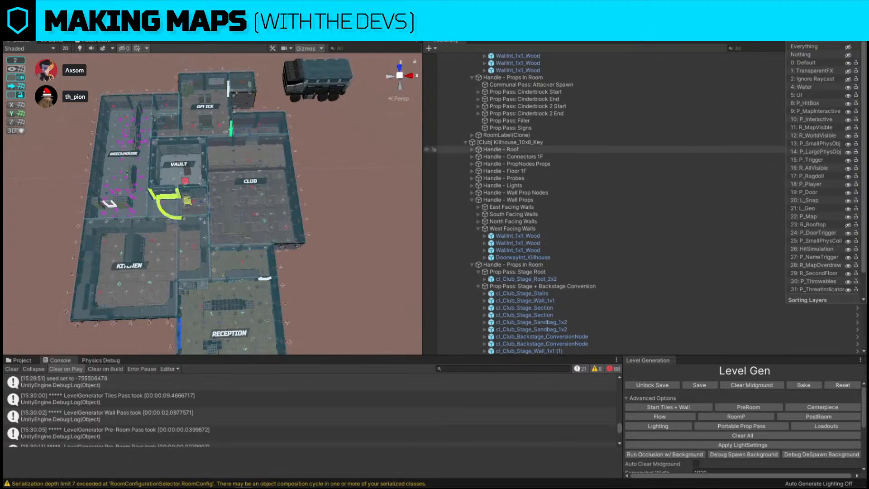
{"action": "left_click", "coordinate": [848, 201]}
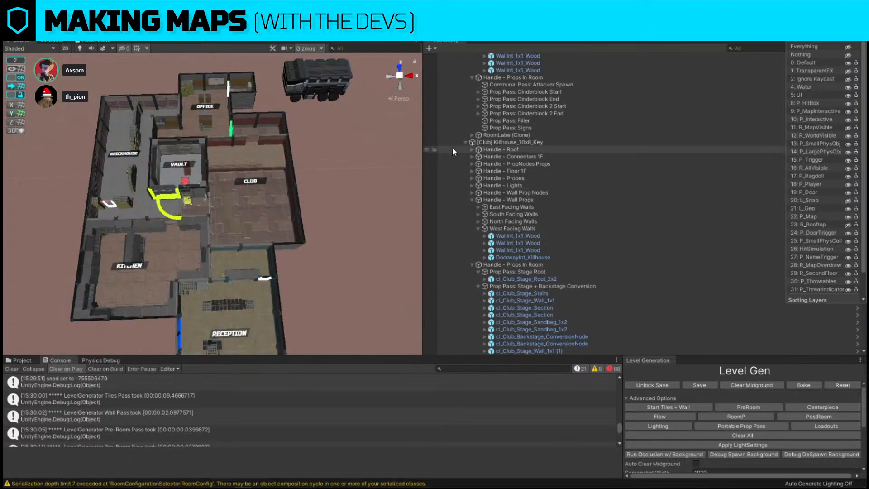
Widen the scene view and replace the console log with the project assets.
{"action": "left_click", "coordinate": [447, 134]}
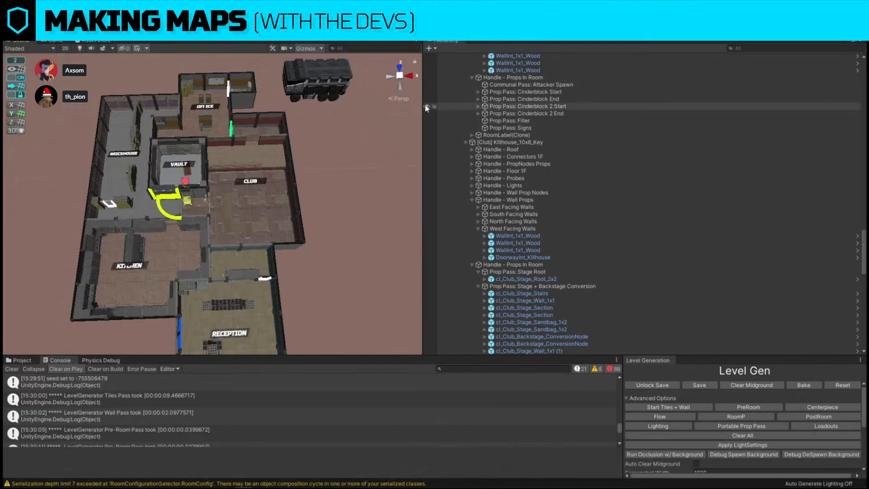
{"action": "left_click_drag", "start_coordinate": [426, 108], "coordinate": [622, 112]}
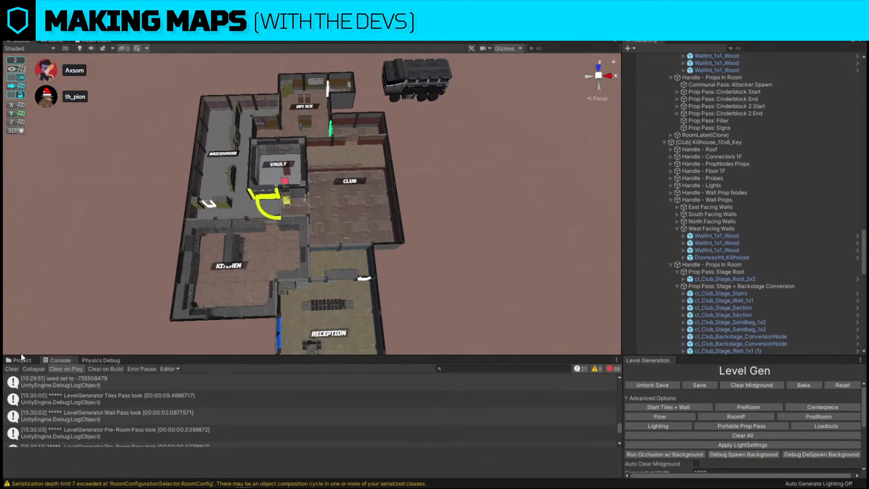
{"action": "left_click", "coordinate": [22, 360]}
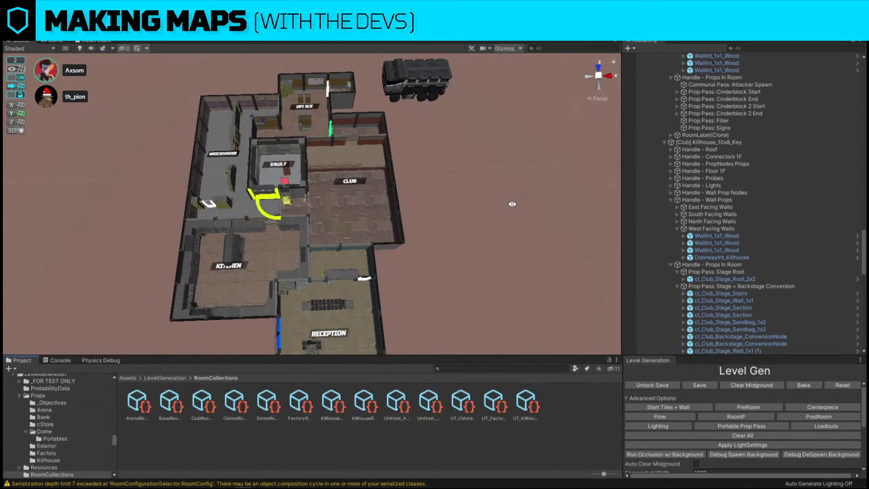
Examine the Bar_BarBack shelf of the club's corner bar, beside the vault entrance.
{"action": "left_click_drag", "start_coordinate": [512, 205], "coordinate": [252, 218], "text": "alt"}
{"action": "scroll", "coordinate": [231, 180], "scroll_direction": "up", "scroll_amount": 5}
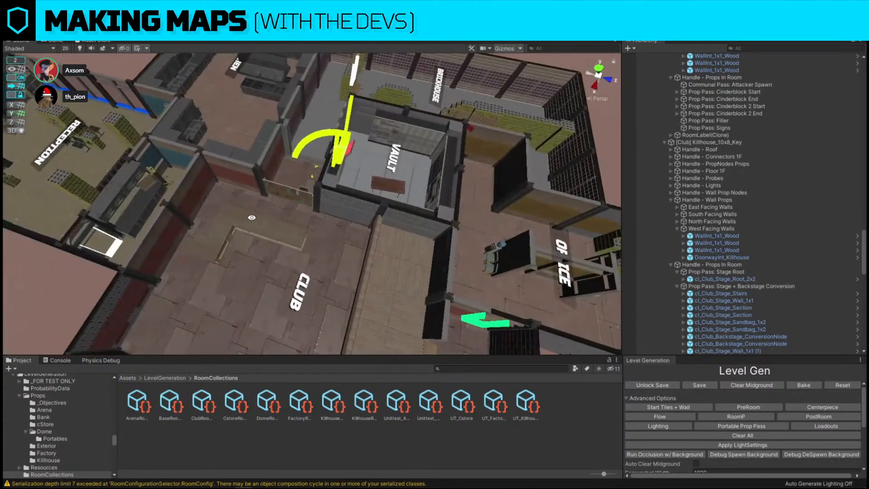
{"action": "scroll", "coordinate": [276, 228], "scroll_direction": "up", "scroll_amount": 8}
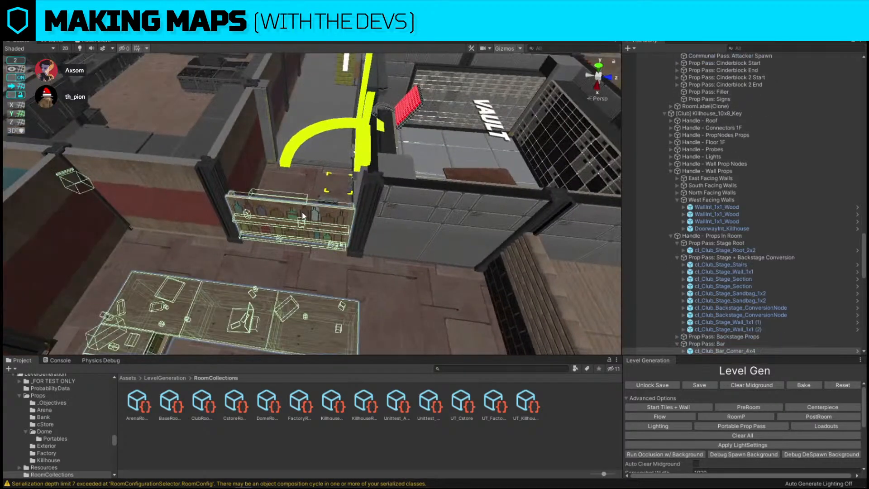
{"action": "left_click", "coordinate": [328, 210]}
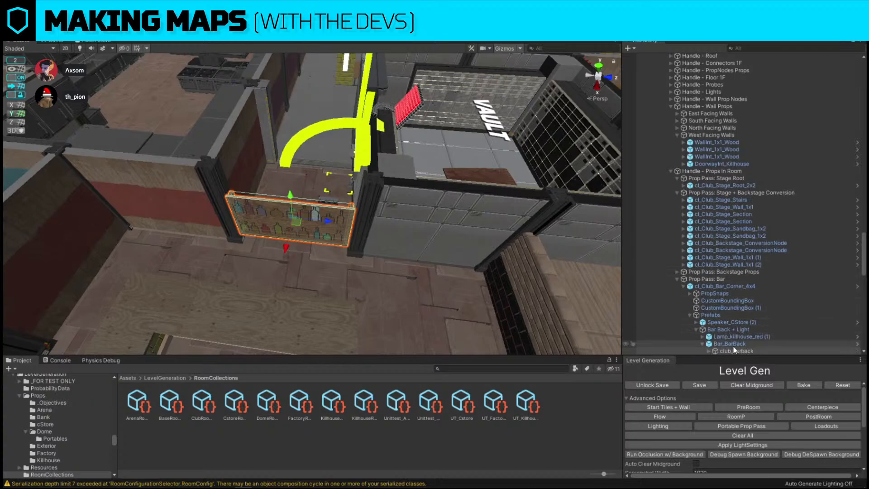
{"action": "left_click", "coordinate": [733, 344]}
{"action": "key", "text": "f"}
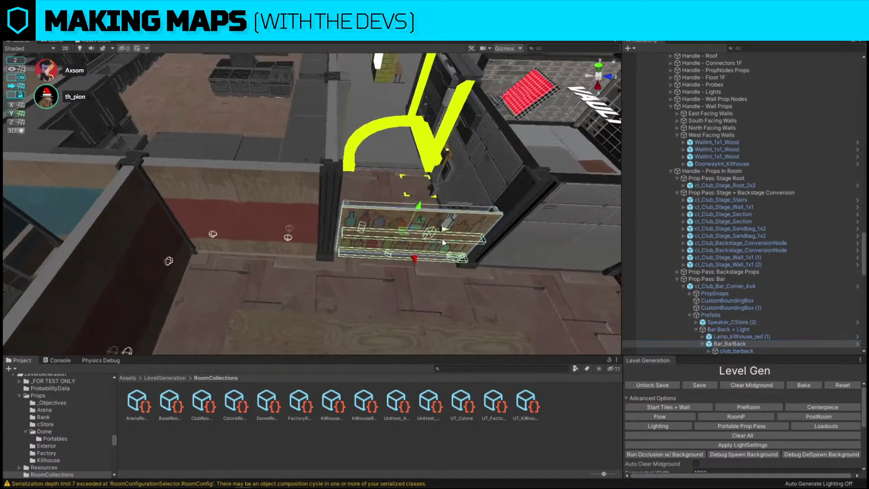
{"action": "left_click_drag", "start_coordinate": [376, 249], "coordinate": [222, 249]}
{"action": "right_click_drag", "start_coordinate": [221, 249], "coordinate": [289, 242]}
Add cl_MegaStage_Sink to the club's backstage props, rotate it and place it against the brick wall near the office doorway.
{"action": "left_click", "coordinate": [416, 230]}
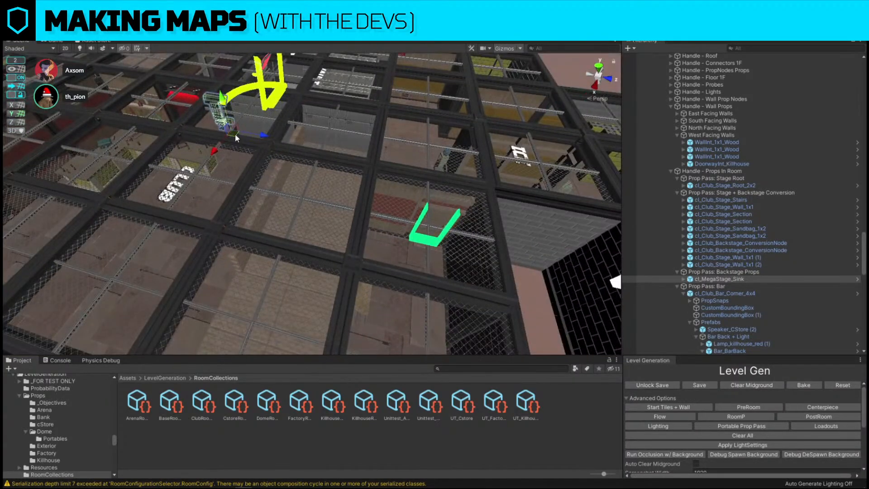
{"action": "key", "text": "f"}
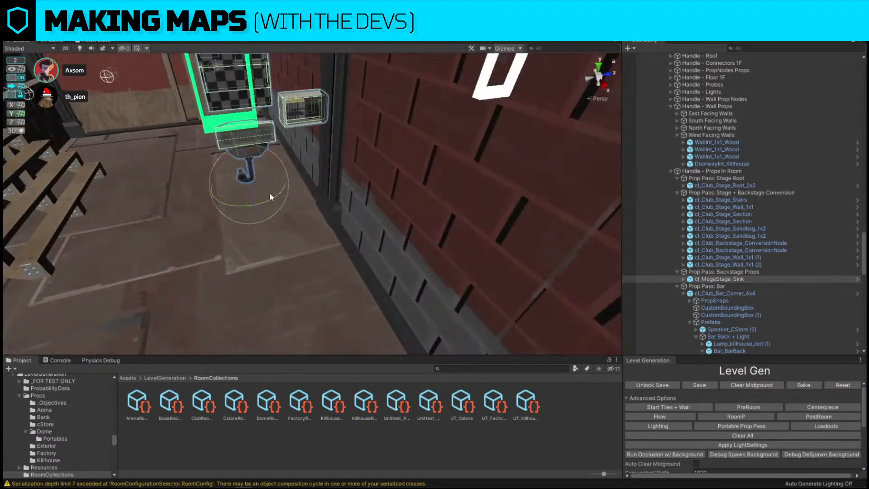
{"action": "left_click_drag", "start_coordinate": [271, 195], "coordinate": [375, 196]}
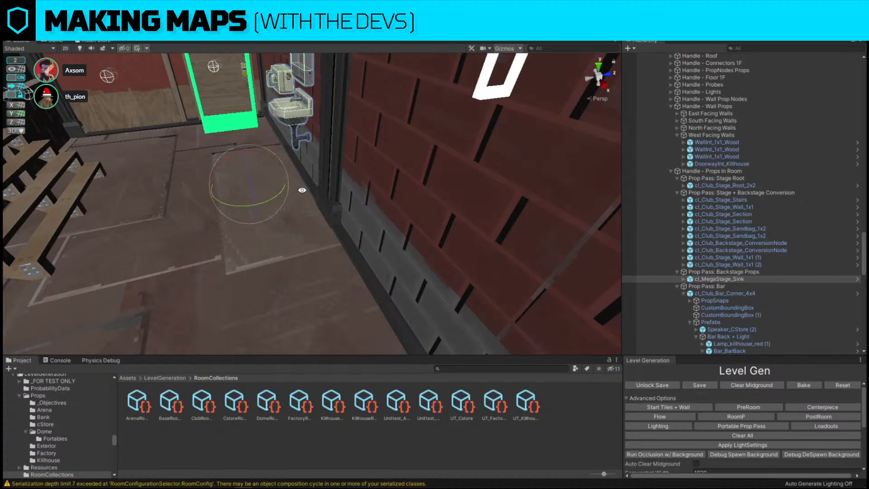
{"action": "right_click_drag", "start_coordinate": [303, 190], "coordinate": [360, 226]}
{"action": "key", "text": "w"}
{"action": "left_click_drag", "start_coordinate": [360, 226], "coordinate": [478, 237]}
{"action": "right_click_drag", "start_coordinate": [358, 127], "coordinate": [364, 176]}
{"action": "right_click_drag", "start_coordinate": [406, 270], "coordinate": [229, 135]}
Replace the club's south-facing wall section that borders the reception with DoorwayInt_Killhouse.
{"action": "left_click", "coordinate": [236, 142]}
{"action": "key", "text": "d"}
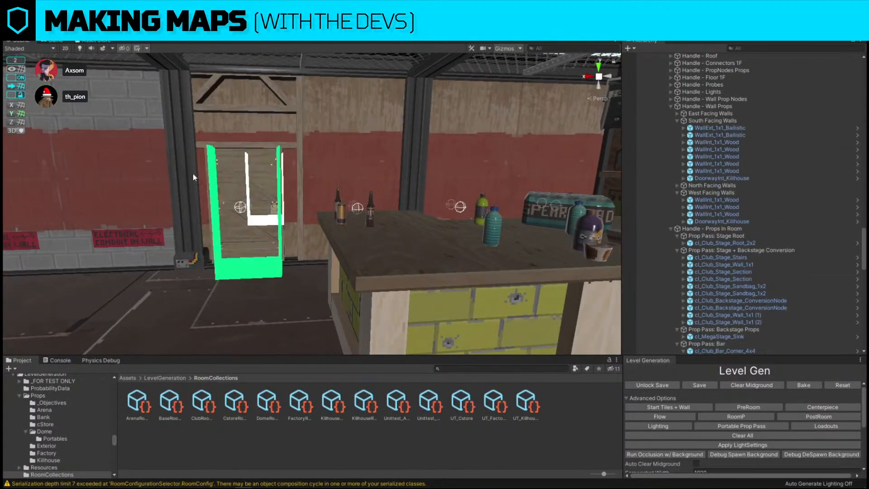
{"action": "right_click_drag", "start_coordinate": [193, 173], "coordinate": [386, 198]}
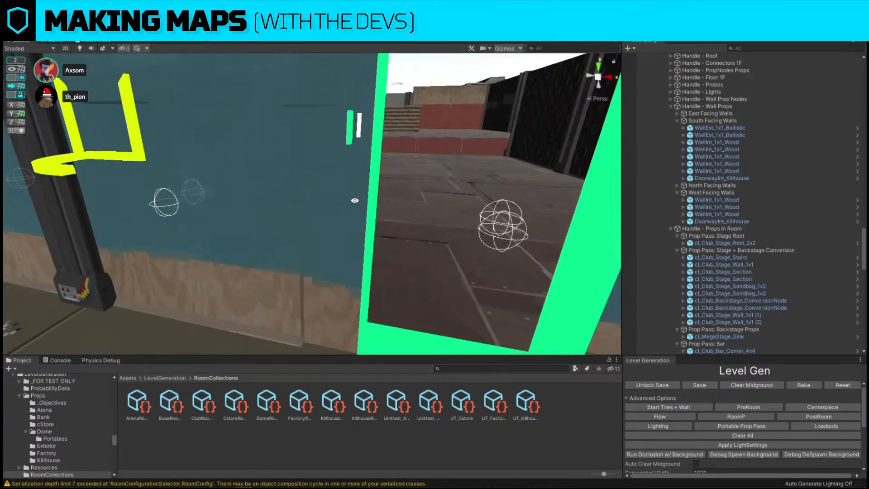
{"action": "right_click_drag", "start_coordinate": [354, 201], "coordinate": [294, 147]}
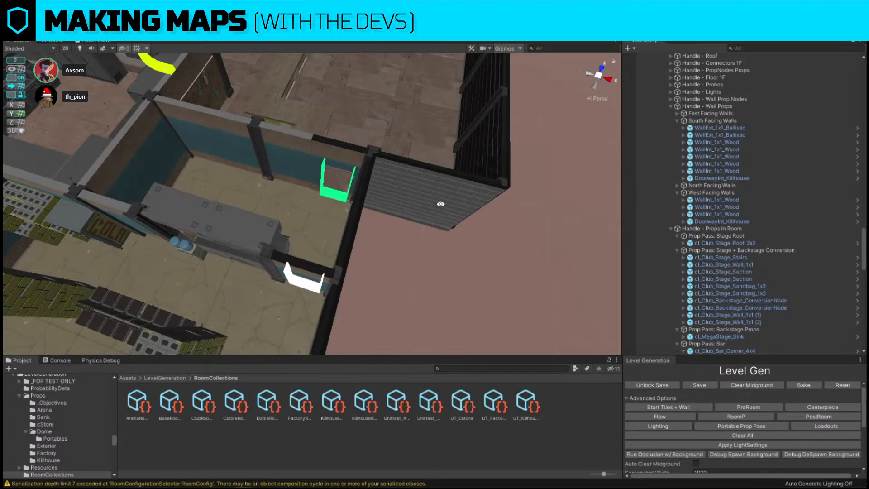
Try replacing the outermost WallExt_1x1_Ballistic at the club's southern corner with DoorwayInt_Killhouse.
{"action": "left_click", "coordinate": [338, 153]}
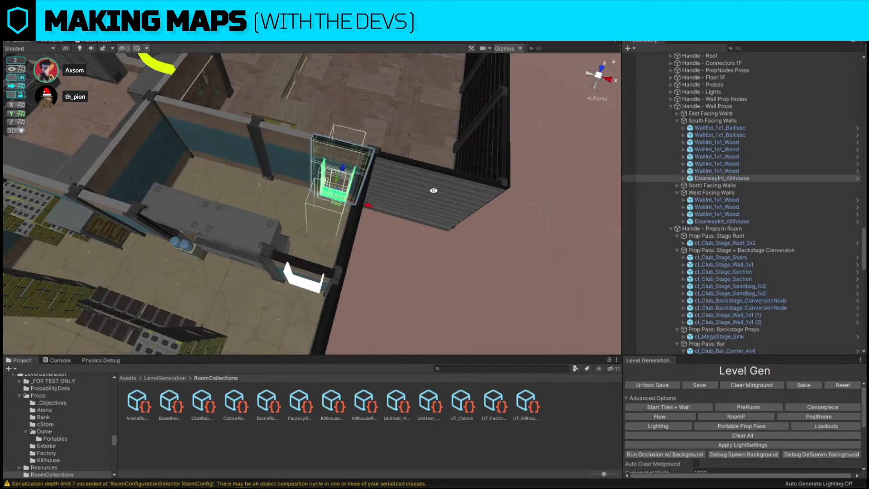
{"action": "left_click", "coordinate": [457, 197]}
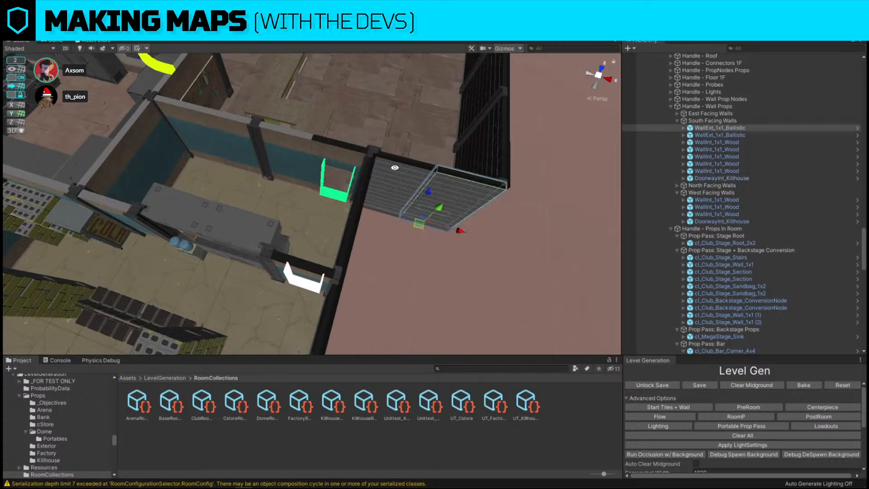
{"action": "key", "text": "space"}
{"action": "right_click_drag", "start_coordinate": [351, 225], "coordinate": [266, 202]}
{"action": "key", "text": "w"}
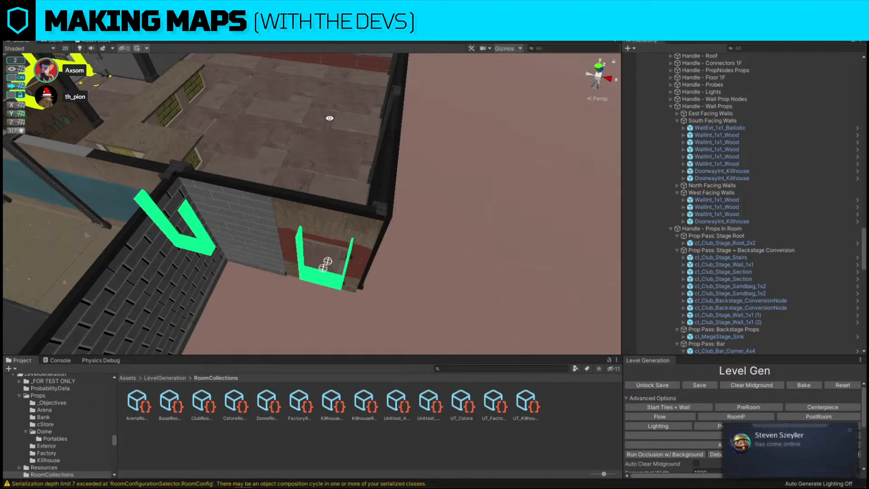
Delete the doorway at the club's outer corner and fill the gap with a duplicate of the neighbouring WallExt_1x1_Ballistic.
{"action": "left_click", "coordinate": [320, 226]}
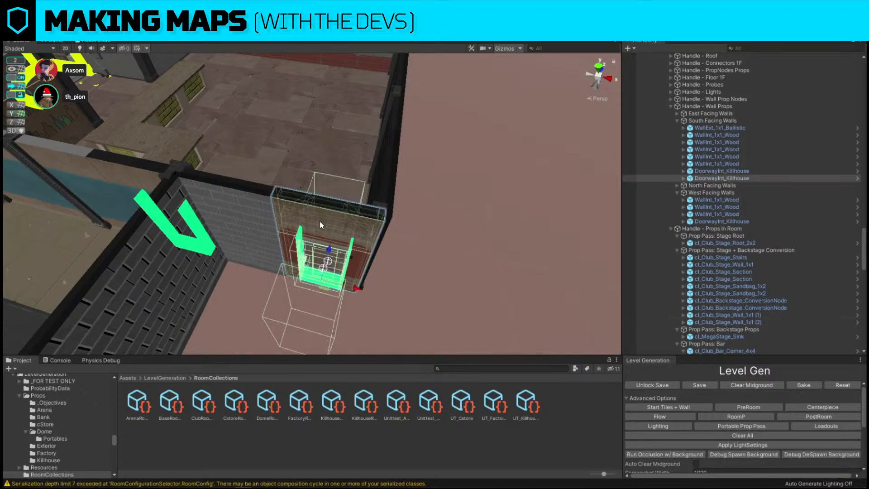
{"action": "key", "text": "Delete"}
{"action": "right_click_drag", "start_coordinate": [320, 225], "coordinate": [198, 131]}
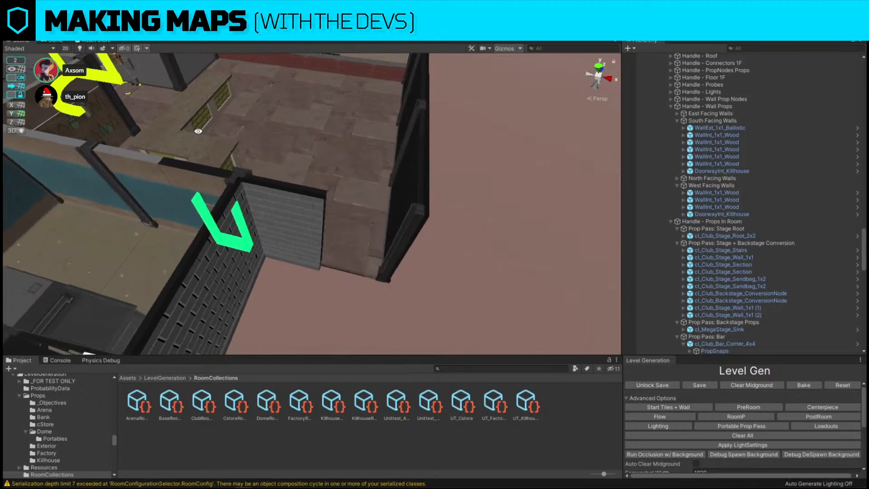
{"action": "left_click", "coordinate": [287, 223]}
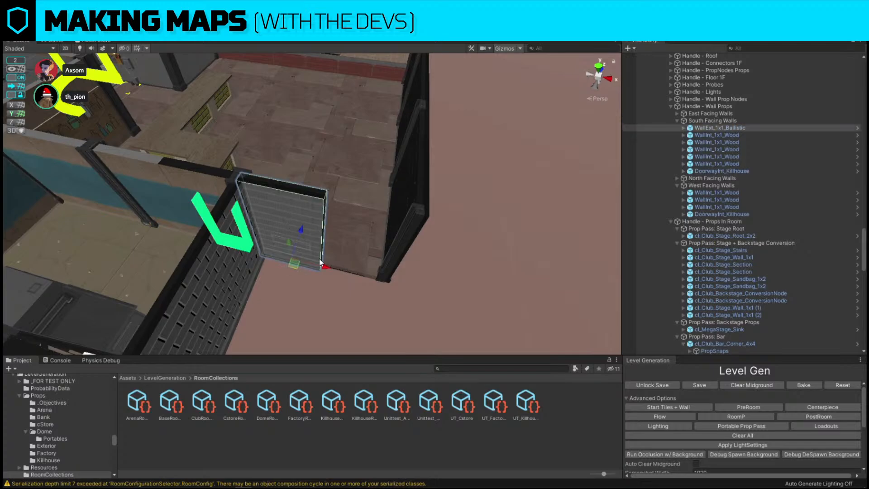
{"action": "key", "text": "ctrl+d"}
{"action": "left_click_drag", "start_coordinate": [330, 262], "coordinate": [379, 270]}
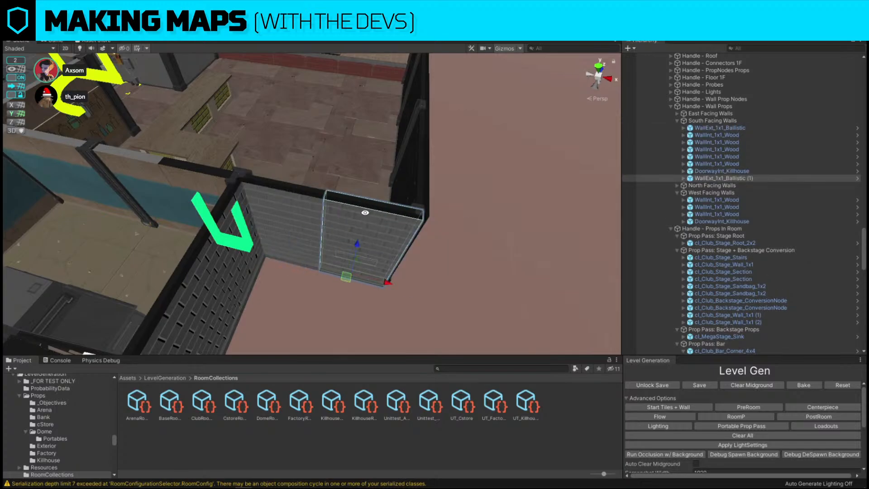
Try DoorwayExt_Killhouse in the club's outer corner wall section, and restore the WallExt_1x1_Ballistic there.
{"action": "key", "text": "alt+d"}
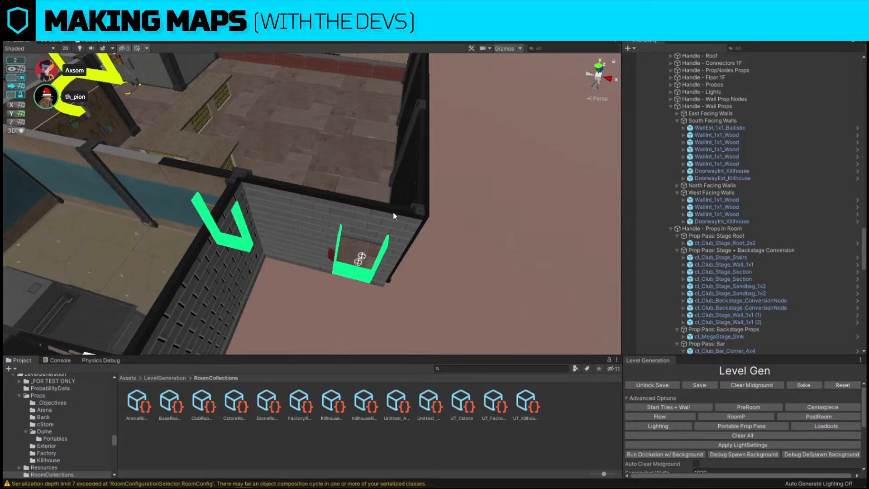
{"action": "left_click_drag", "start_coordinate": [392, 212], "coordinate": [533, 237], "text": "alt"}
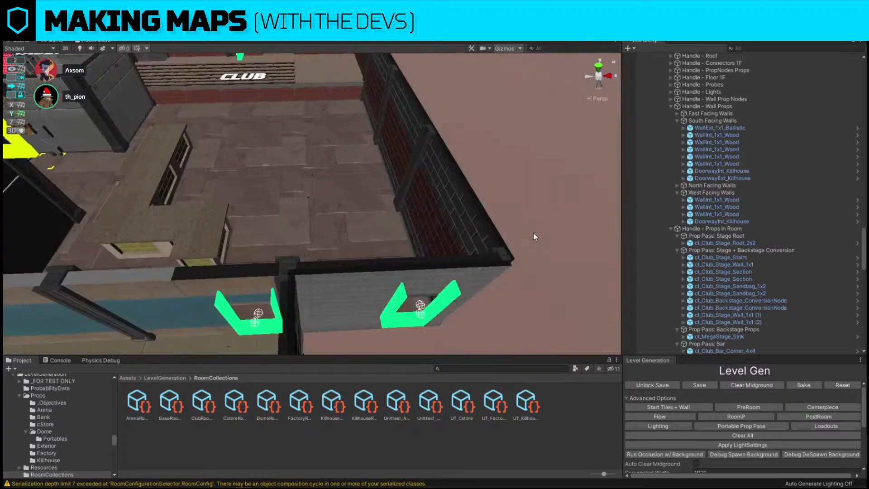
{"action": "left_click", "coordinate": [400, 273]}
{"action": "key", "text": "Delete"}
{"action": "left_click", "coordinate": [359, 289]}
{"action": "left_click_drag", "start_coordinate": [381, 257], "coordinate": [358, 224], "text": "alt"}
{"action": "key", "text": "ctrl+d"}
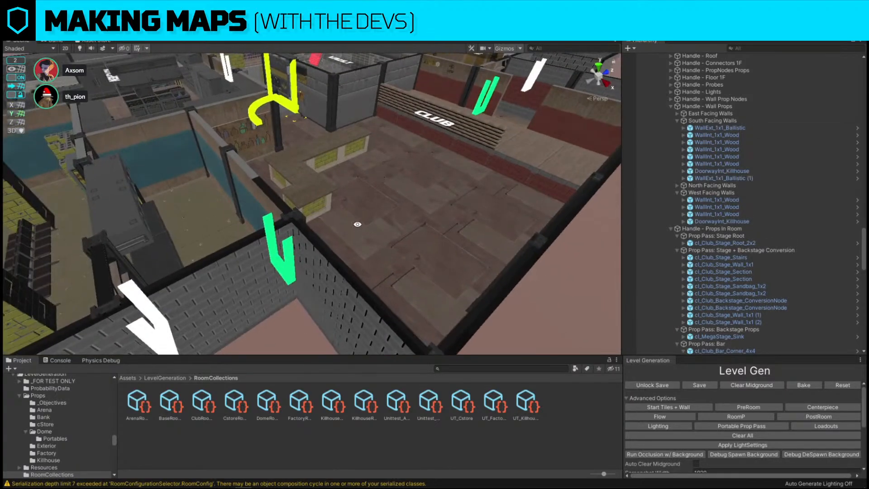
{"action": "left_click_drag", "start_coordinate": [278, 271], "coordinate": [173, 165], "text": "alt"}
{"action": "scroll", "coordinate": [173, 165], "scroll_direction": "up", "scroll_amount": 5}
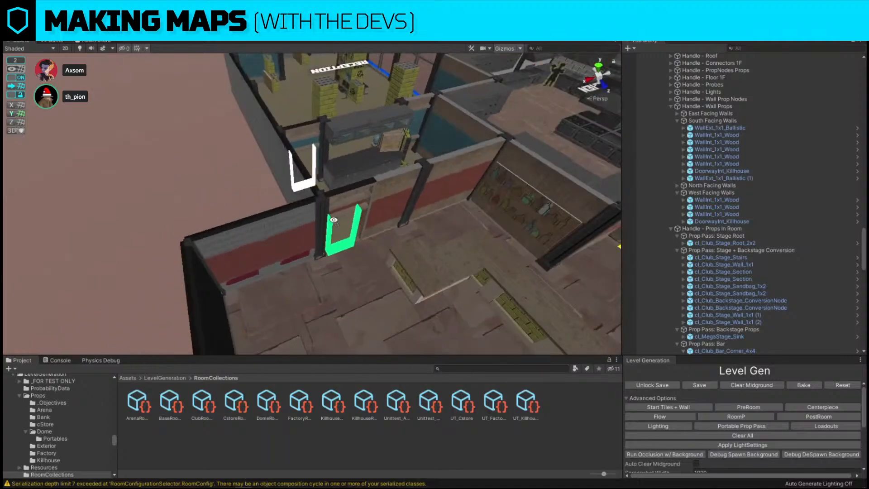
{"action": "left_click_drag", "start_coordinate": [334, 220], "coordinate": [517, 295], "text": "alt"}
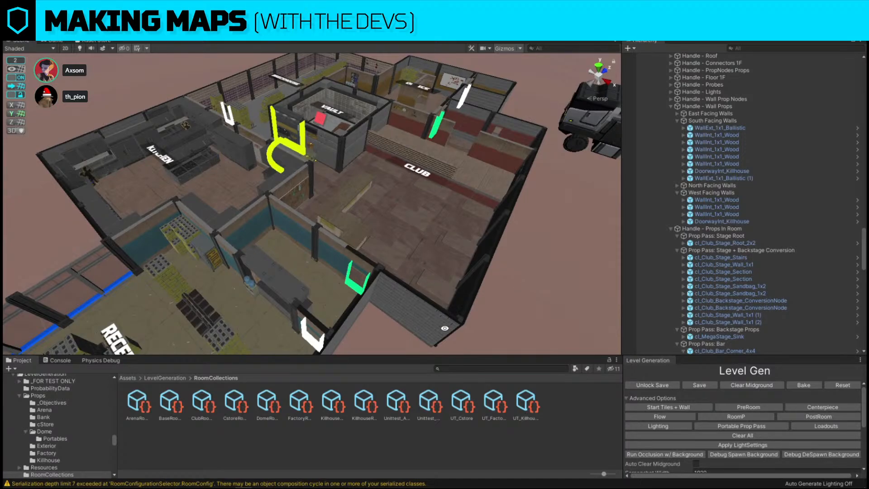
Swap the outer corner wall for DoorwayExt_Killhouse once more to inspect its outside face, and return it to WallExt_1x1_Ballistic.
{"action": "left_click", "coordinate": [433, 318]}
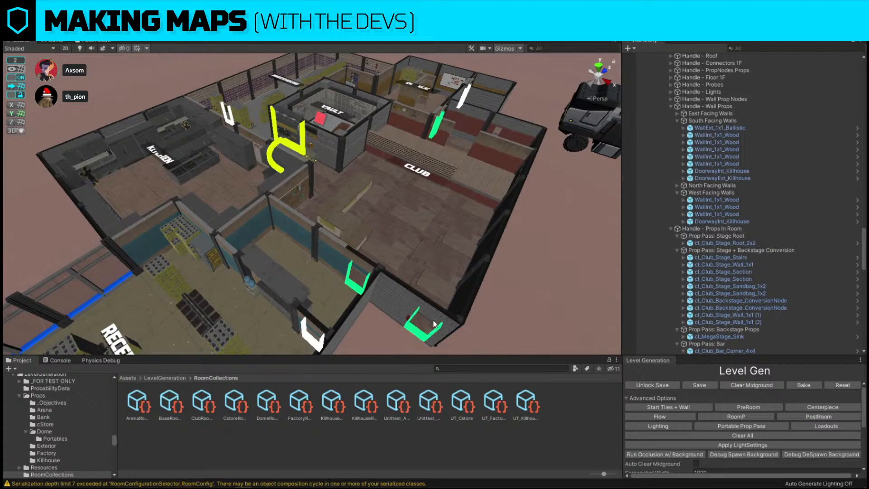
{"action": "left_click_drag", "start_coordinate": [434, 317], "coordinate": [463, 273], "text": "alt"}
{"action": "scroll", "coordinate": [464, 274], "scroll_direction": "up", "scroll_amount": 5}
{"action": "left_click_drag", "start_coordinate": [402, 327], "coordinate": [444, 169], "text": "alt"}
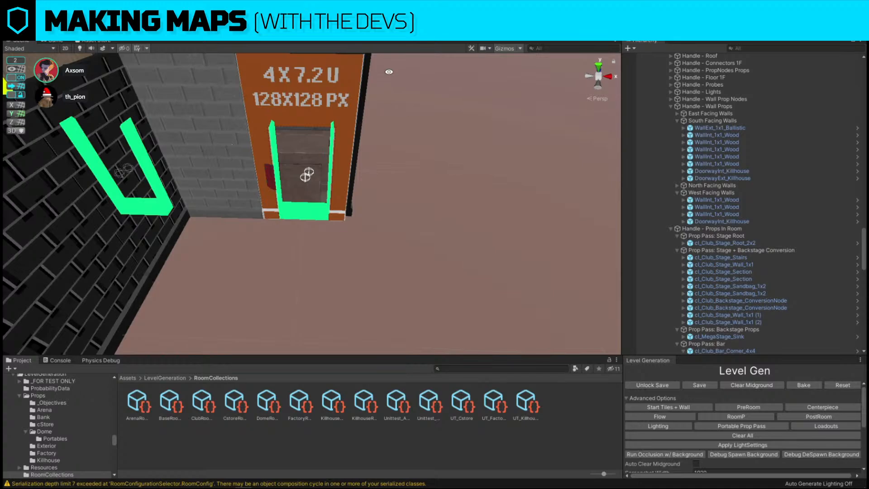
{"action": "left_click", "coordinate": [298, 120]}
{"action": "left_click_drag", "start_coordinate": [235, 118], "coordinate": [344, 199], "text": "alt"}
{"action": "left_click", "coordinate": [384, 172]}
{"action": "left_click_drag", "start_coordinate": [403, 152], "coordinate": [136, 156], "text": "alt"}
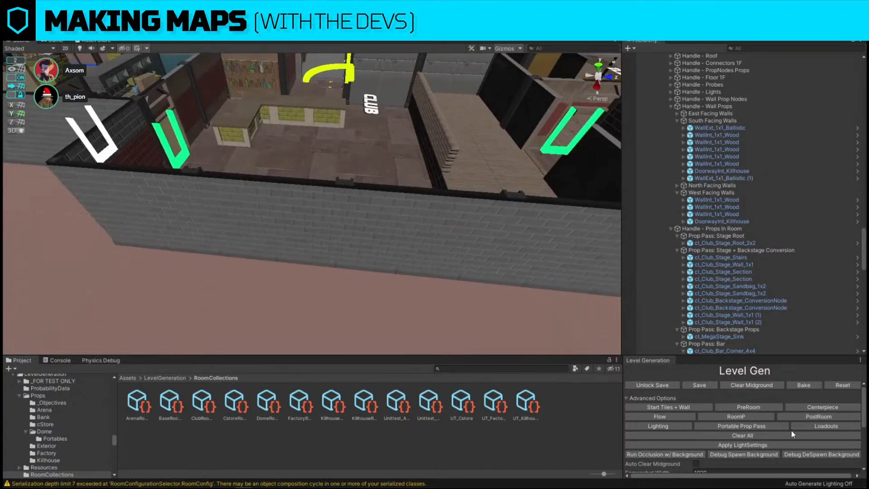
Run the PostRoom generation pass.
{"action": "left_click", "coordinate": [800, 417]}
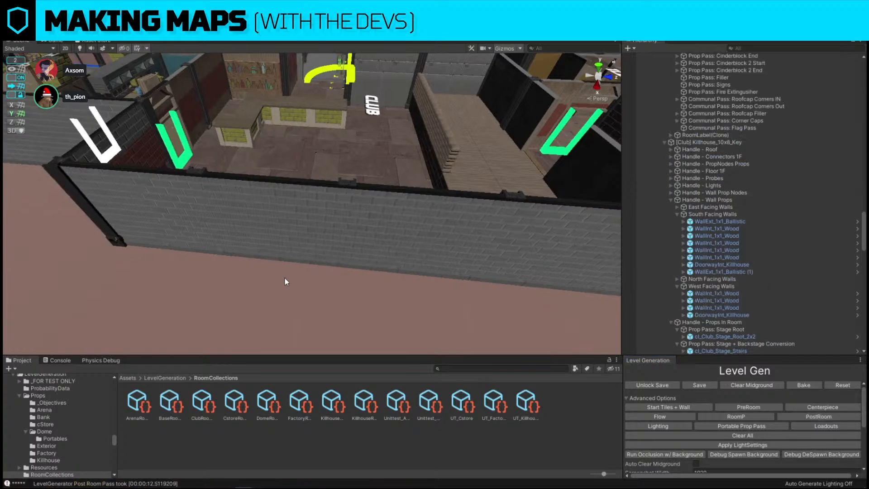
Try DoorwayExt_Killhouse in the vault wall facing the club, and put a WallInt_1x1_Vault back in its place.
{"action": "key", "text": "w"}
{"action": "right_click_drag", "start_coordinate": [285, 277], "coordinate": [269, 212]}
{"action": "left_click", "coordinate": [270, 212]}
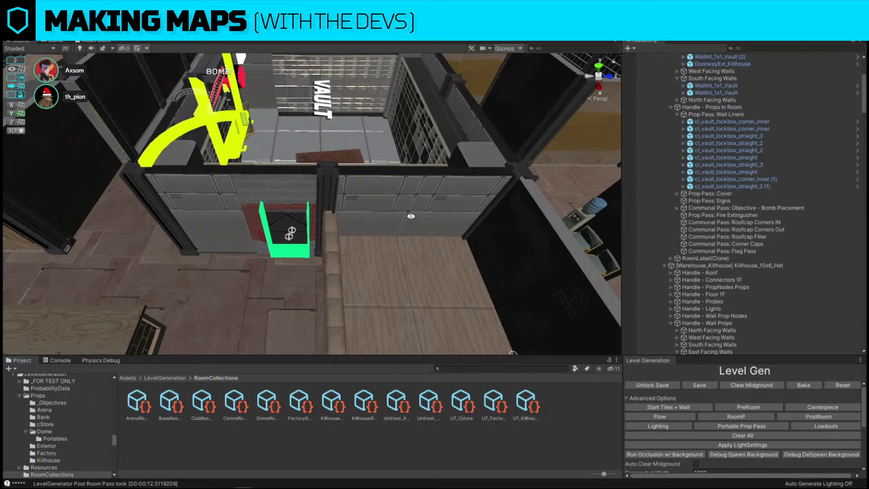
{"action": "left_click", "coordinate": [278, 192]}
{"action": "left_click_drag", "start_coordinate": [217, 253], "coordinate": [294, 255]}
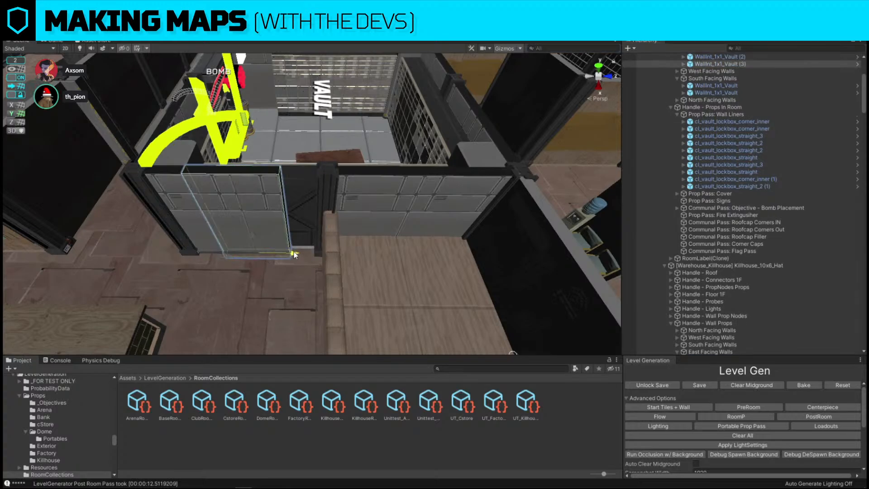
Delete the cl_Reception_chairs01 prop with its brick columns from the reception floor in front of the desk.
{"action": "scroll", "coordinate": [294, 255], "scroll_direction": "down", "scroll_amount": 8}
{"action": "left_click_drag", "start_coordinate": [284, 118], "coordinate": [479, 227], "text": "alt"}
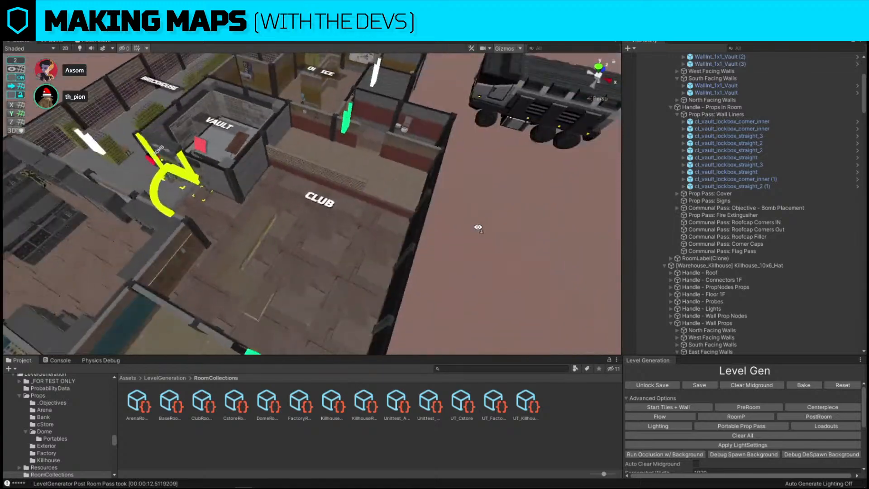
{"action": "scroll", "coordinate": [453, 215], "scroll_direction": "down", "scroll_amount": 2}
{"action": "right_click_drag", "start_coordinate": [453, 215], "coordinate": [320, 199]}
{"action": "left_click", "coordinate": [283, 214]}
{"action": "key", "text": "f"}
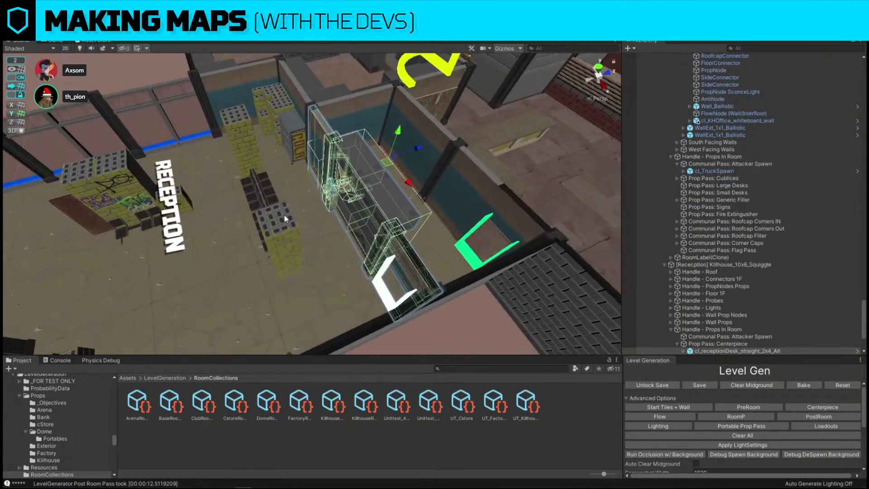
{"action": "left_click", "coordinate": [284, 214]}
{"action": "left_click", "coordinate": [118, 183]}
{"action": "left_click", "coordinate": [135, 168]}
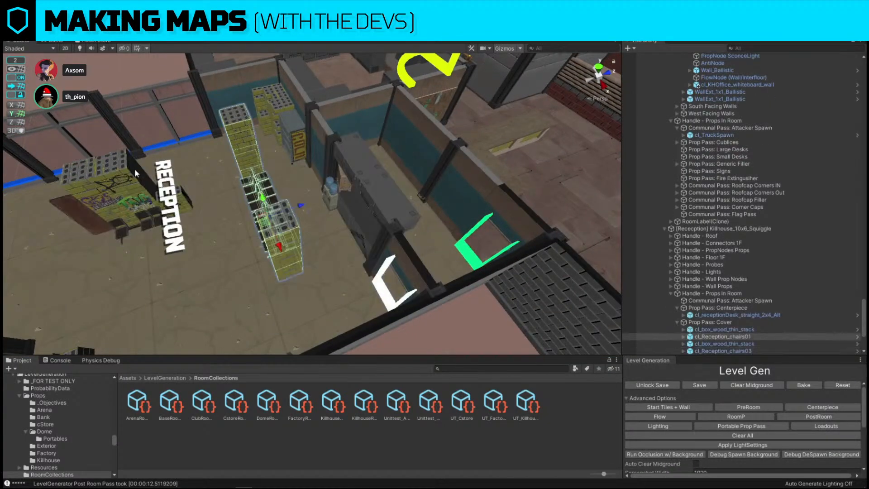
{"action": "left_click", "coordinate": [130, 178]}
Delete the soda cabinet and the BoxCornerBlocker_1x1 standing against the reception partition wall.
{"action": "left_click", "coordinate": [280, 115]}
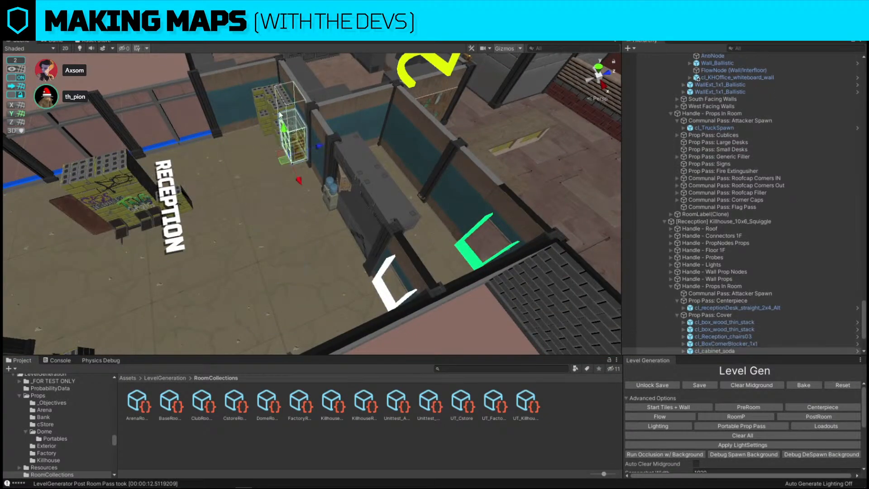
{"action": "key", "text": "Delete"}
{"action": "left_click", "coordinate": [261, 93]}
{"action": "key", "text": "Delete"}
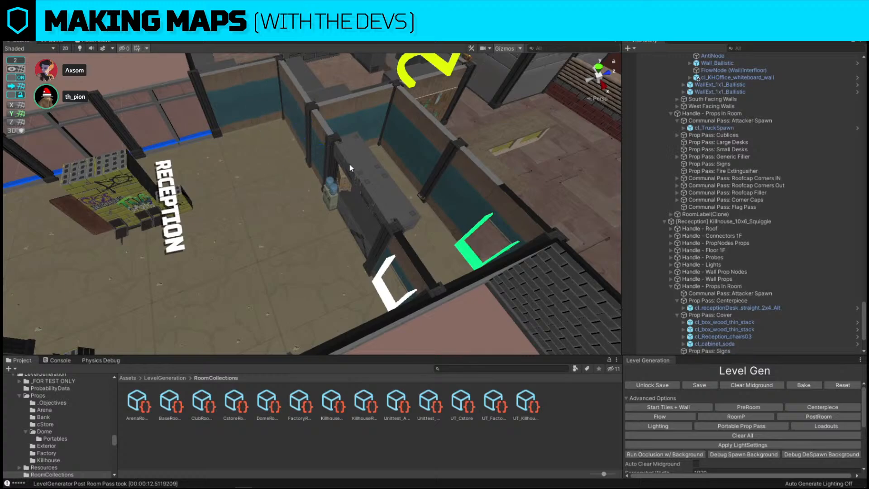
Extend the reception desk partition with duplicated Wall_breach_wood_thin sections until it reaches the outer wall.
{"action": "left_click", "coordinate": [350, 163]}
{"action": "right_click_drag", "start_coordinate": [349, 163], "coordinate": [272, 185]}
{"action": "left_click", "coordinate": [270, 178]}
{"action": "left_click", "coordinate": [730, 294]}
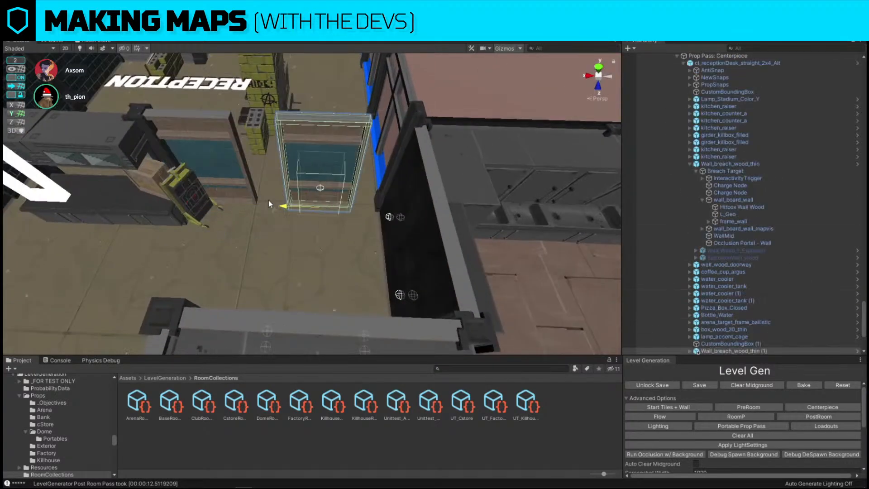
{"action": "left_click", "coordinate": [276, 202]}
{"action": "left_click", "coordinate": [270, 203]}
{"action": "key", "text": "ctrl+d"}
{"action": "left_click_drag", "start_coordinate": [261, 204], "coordinate": [304, 202]}
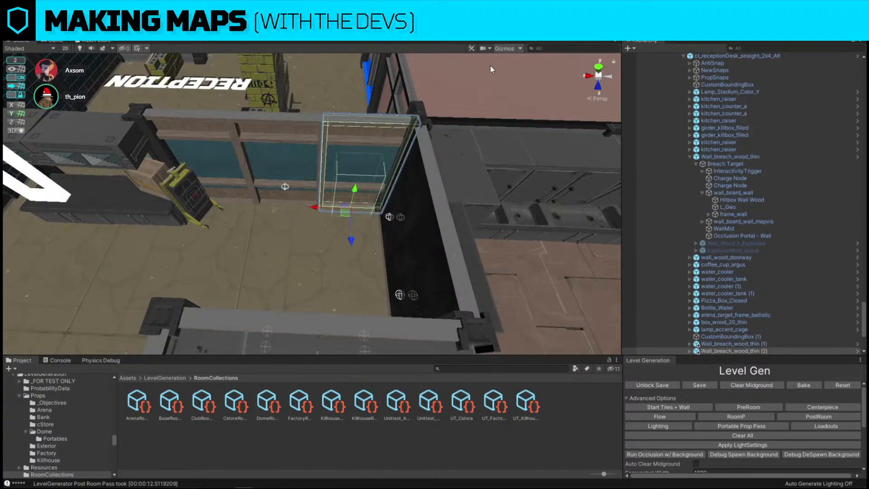
Move the cl_Reception_chairs03 cluster farther away from the desk partition, deeper into the reception room.
{"action": "right_click_drag", "start_coordinate": [305, 203], "coordinate": [271, 212]}
{"action": "left_click", "coordinate": [274, 212]}
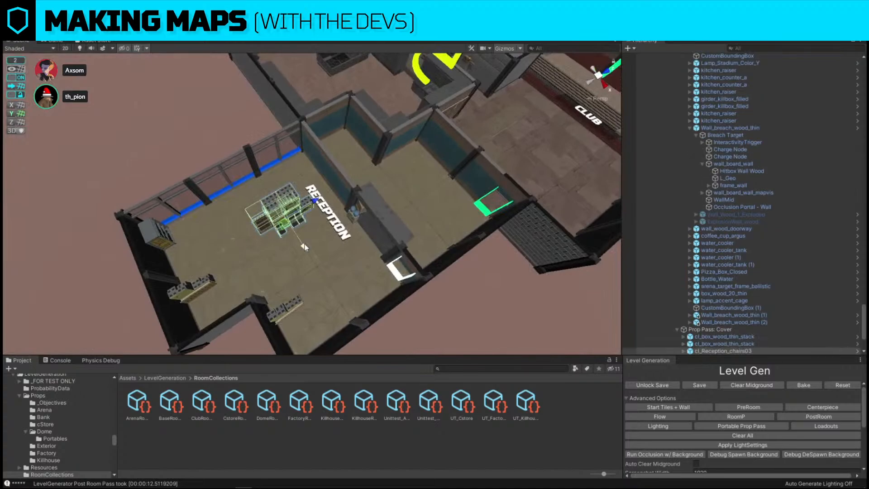
{"action": "left_click_drag", "start_coordinate": [289, 225], "coordinate": [262, 243]}
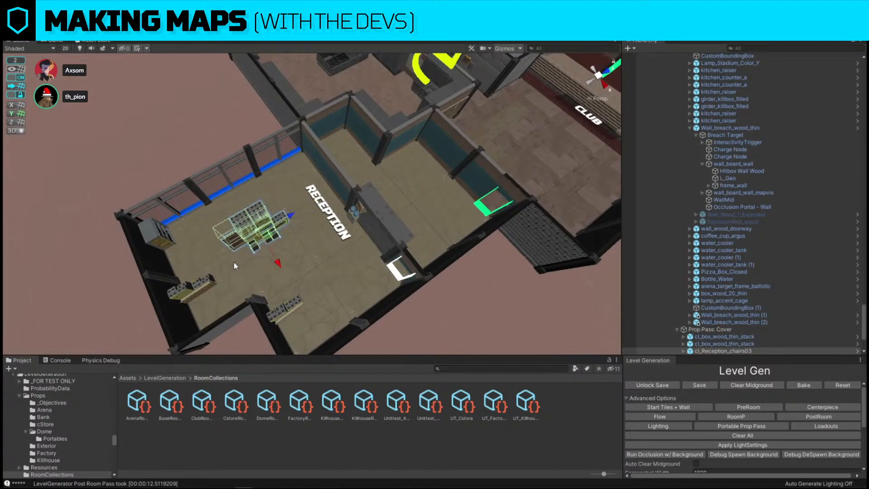
Delete the remaining soda cabinet and the cl_box_wood_thin_stack beside the inner corner, keeping the stack by the far wall.
{"action": "left_click", "coordinate": [194, 282]}
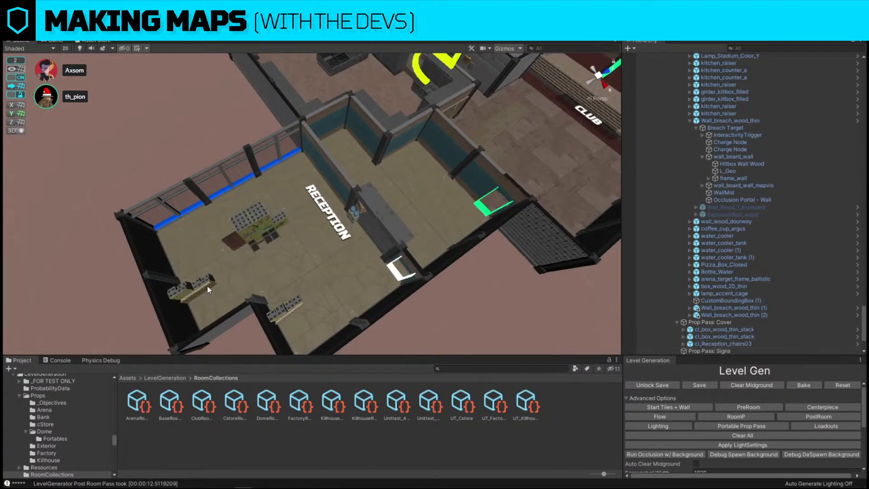
{"action": "key", "text": "Delete"}
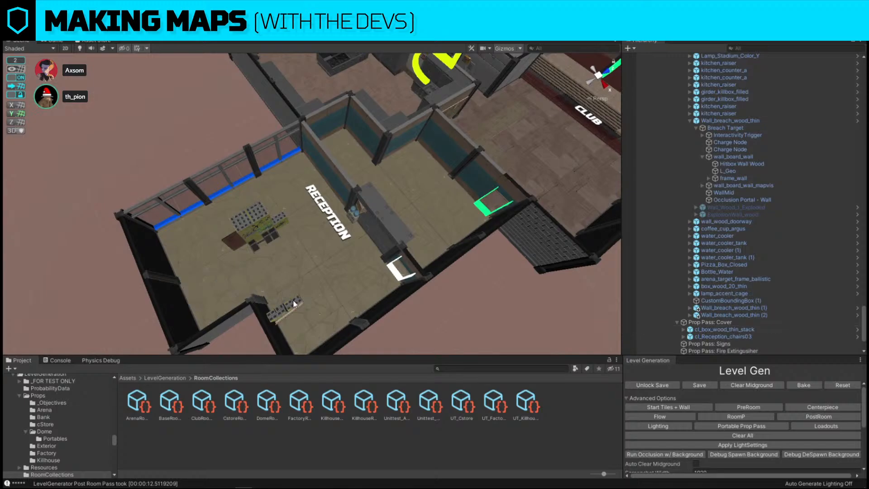
{"action": "key", "text": "ctrl+z"}
{"action": "left_click", "coordinate": [292, 306]}
{"action": "key", "text": "Delete"}
Shift the cl_Reception_chairs03 cluster away from the windowed wall toward the middle of the reception room.
{"action": "left_click", "coordinate": [262, 236]}
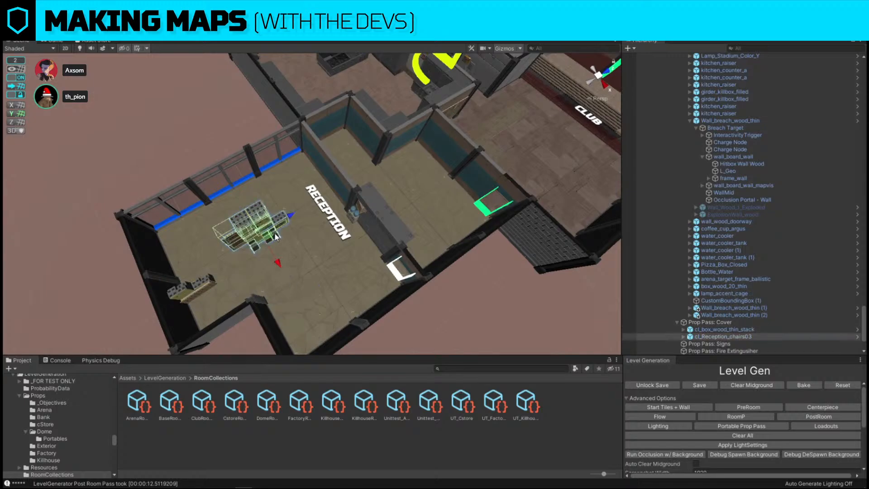
{"action": "left_click_drag", "start_coordinate": [274, 236], "coordinate": [376, 257], "text": "alt"}
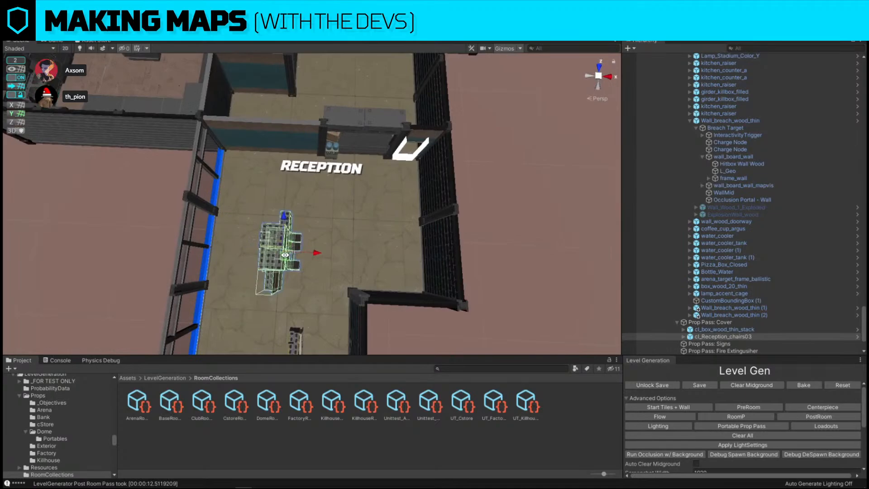
{"action": "left_click_drag", "start_coordinate": [291, 252], "coordinate": [312, 241]}
Examine the overall map layout from reception through the kitchen, club, vault, brickhouse and office.
{"action": "scroll", "coordinate": [339, 228], "scroll_direction": "down", "scroll_amount": 5}
{"action": "left_click", "coordinate": [462, 197]}
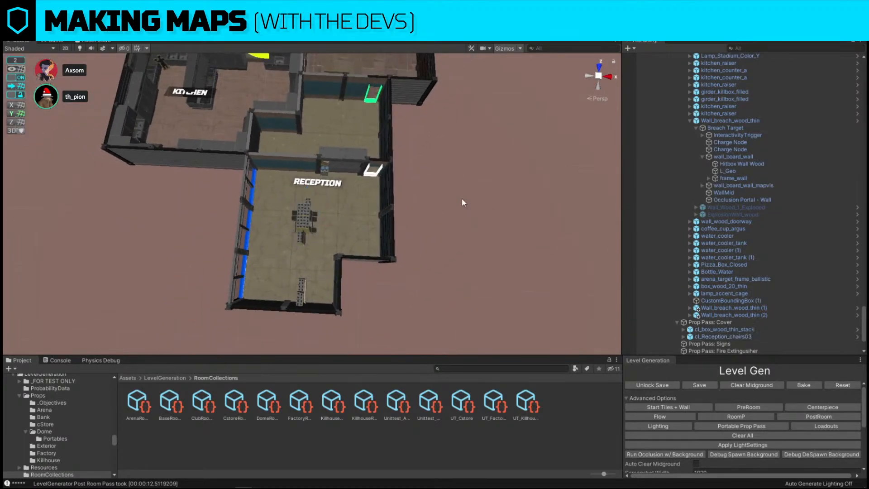
{"action": "key", "text": "s"}
{"action": "right_click_drag", "start_coordinate": [390, 186], "coordinate": [391, 148]}
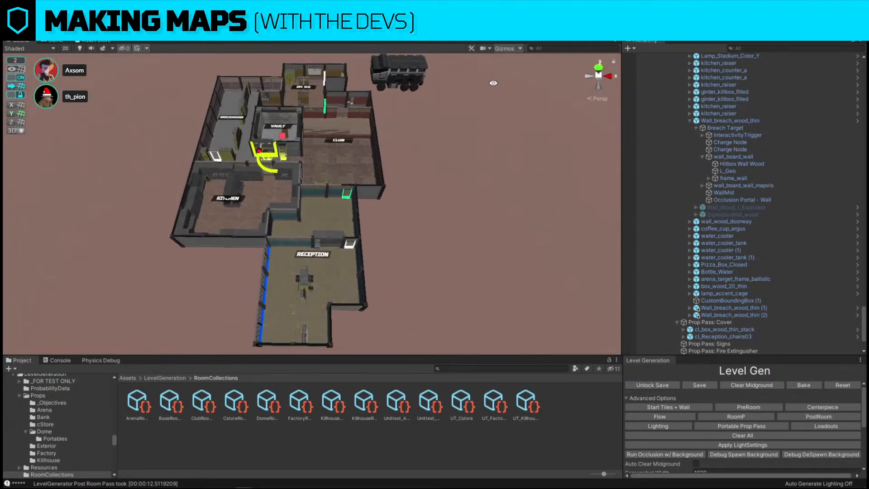
{"action": "right_click_drag", "start_coordinate": [494, 83], "coordinate": [469, 88]}
{"action": "key", "text": "s"}
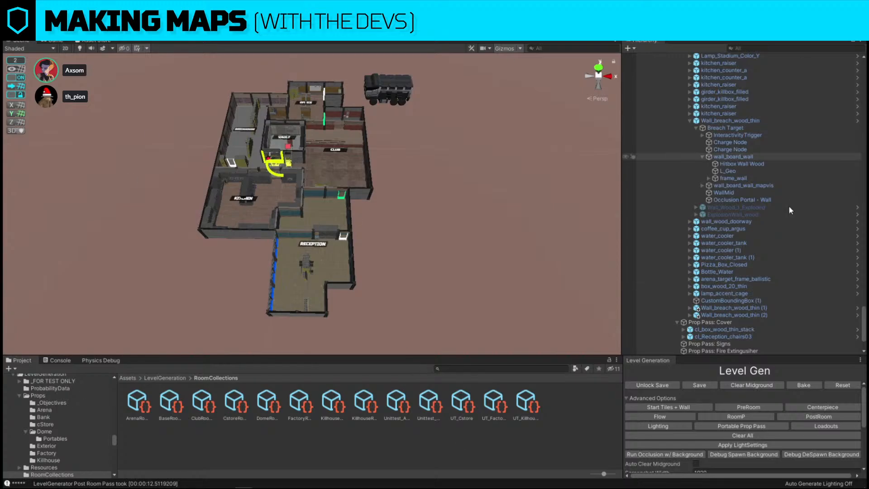
{"action": "right_click_drag", "start_coordinate": [450, 224], "coordinate": [299, 177]}
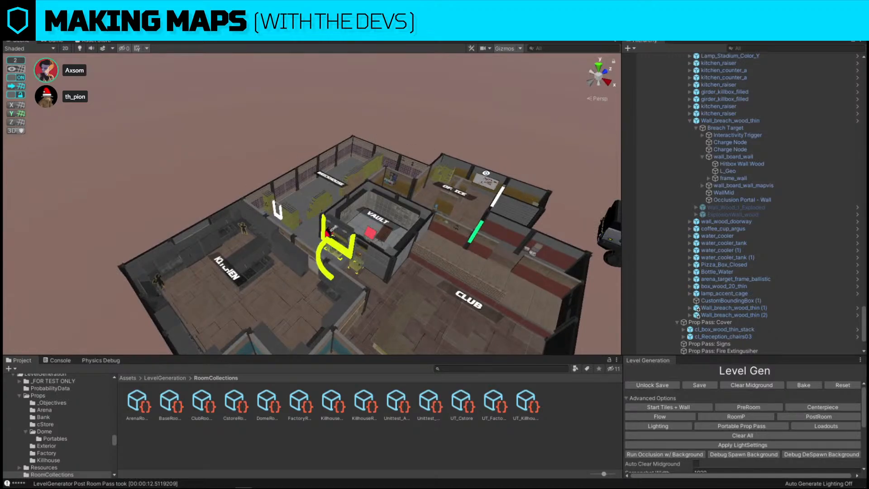
{"action": "left_click", "coordinate": [523, 208]}
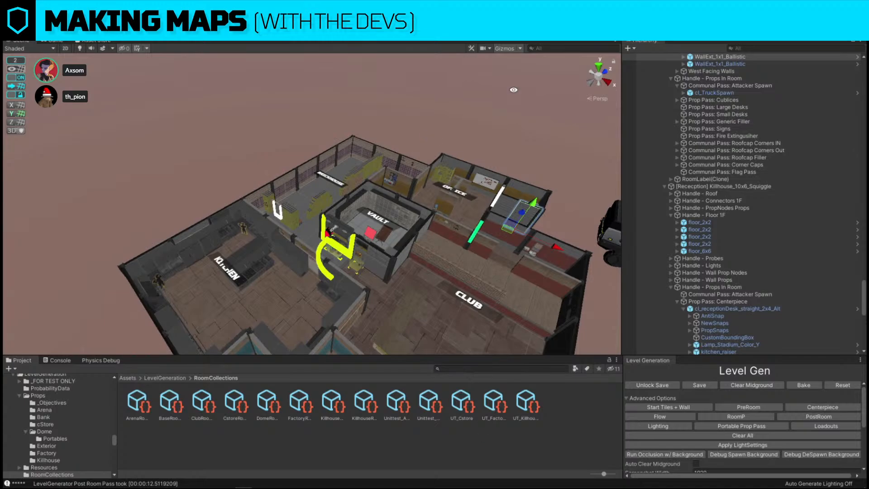
{"action": "left_click_drag", "start_coordinate": [489, 123], "coordinate": [221, 189], "text": "alt"}
Move the whole VaultButton@All object from the vault door to the outer corner of the small room behind the club.
{"action": "left_click", "coordinate": [221, 192]}
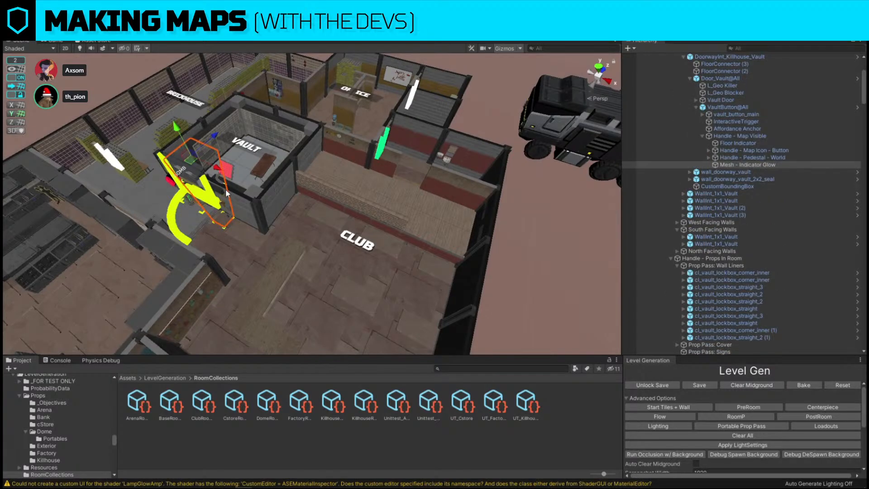
{"action": "key", "text": "f"}
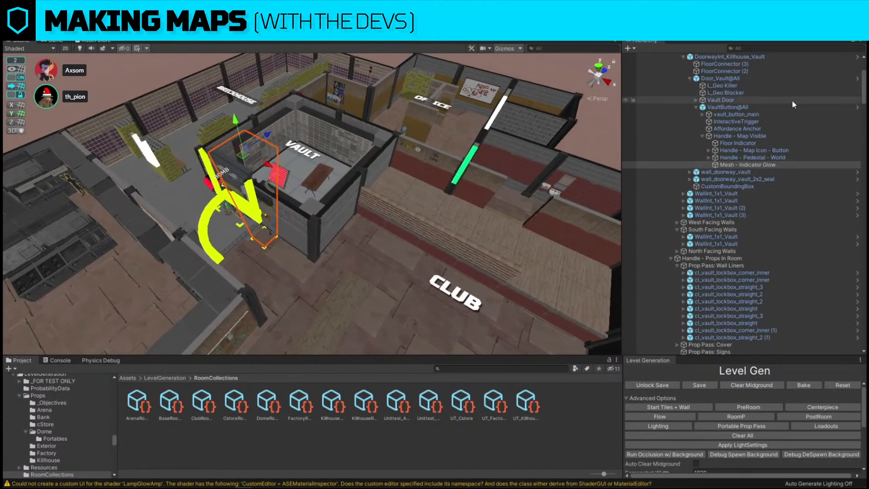
{"action": "left_click", "coordinate": [752, 107]}
{"action": "left_click_drag", "start_coordinate": [317, 159], "coordinate": [152, 156], "text": "alt"}
{"action": "left_click", "coordinate": [436, 280]}
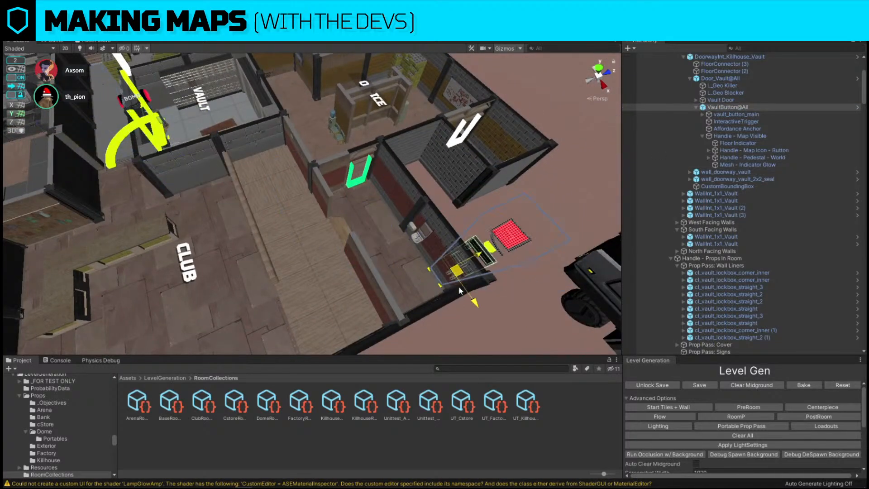
Move the brickhouse's Root_Island block and its doorway endcap along the room to meet the low cinderblock wall.
{"action": "mouse_move", "coordinate": [437, 279]}
{"action": "left_mouse_down", "text": "alt"}
{"action": "mouse_move", "coordinate": [309, 210]}
{"action": "mouse_move", "coordinate": [390, 219]}
{"action": "mouse_move", "coordinate": [361, 226]}
{"action": "mouse_move", "coordinate": [398, 209]}
{"action": "mouse_move", "coordinate": [410, 190]}
{"action": "mouse_move", "coordinate": [344, 192]}
{"action": "mouse_move", "coordinate": [328, 177]}
{"action": "mouse_move", "coordinate": [262, 192]}
{"action": "mouse_move", "coordinate": [186, 188]}
{"action": "mouse_move", "coordinate": [219, 167]}
{"action": "left_mouse_up", "text": "alt"}
{"action": "left_click", "coordinate": [328, 178]}
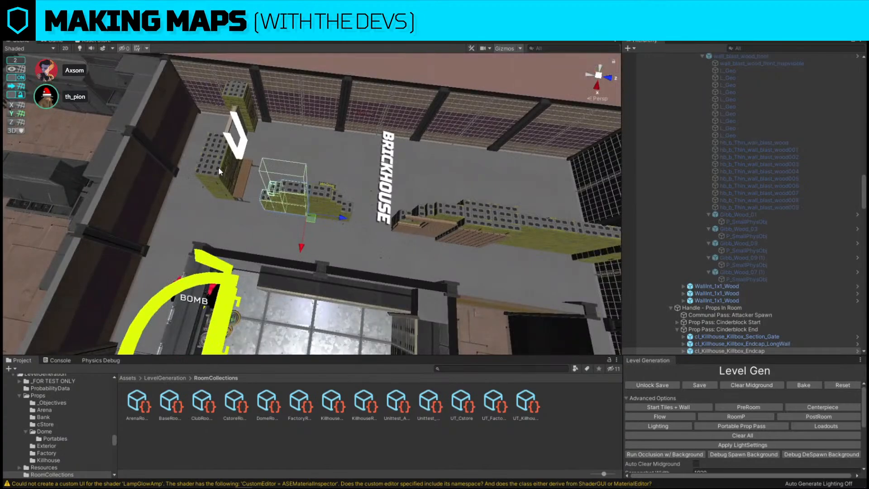
{"action": "left_click", "coordinate": [218, 166]}
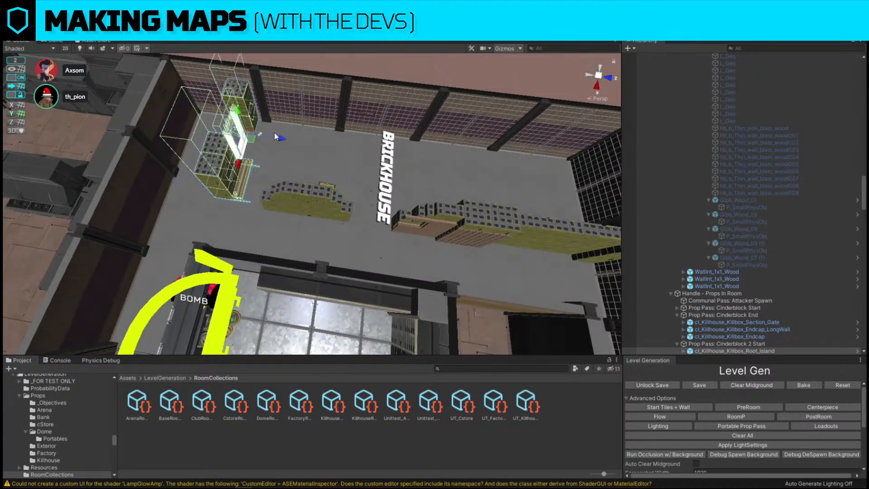
{"action": "left_click_drag", "start_coordinate": [274, 132], "coordinate": [350, 154]}
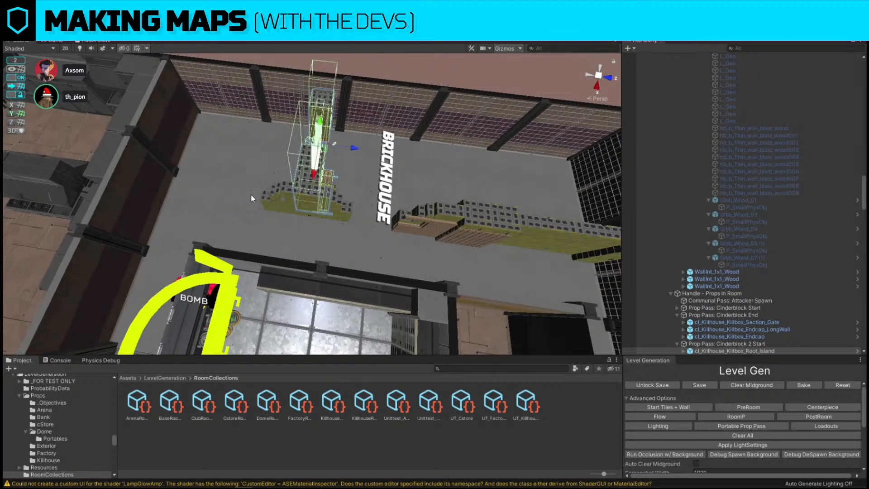
Delete the cl_Killhouse_Killbox_Endcap piece from the low cinderblock wall in the brickhouse.
{"action": "left_click", "coordinate": [300, 211]}
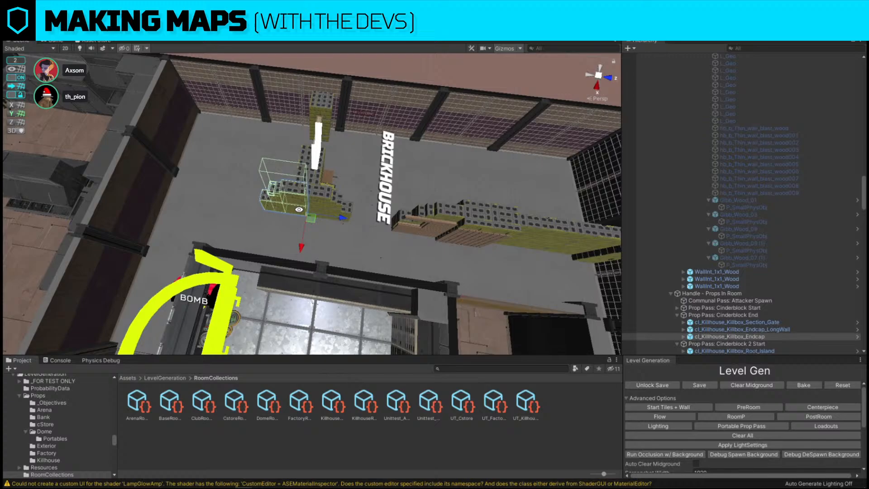
{"action": "left_click", "coordinate": [326, 200], "text": "shift"}
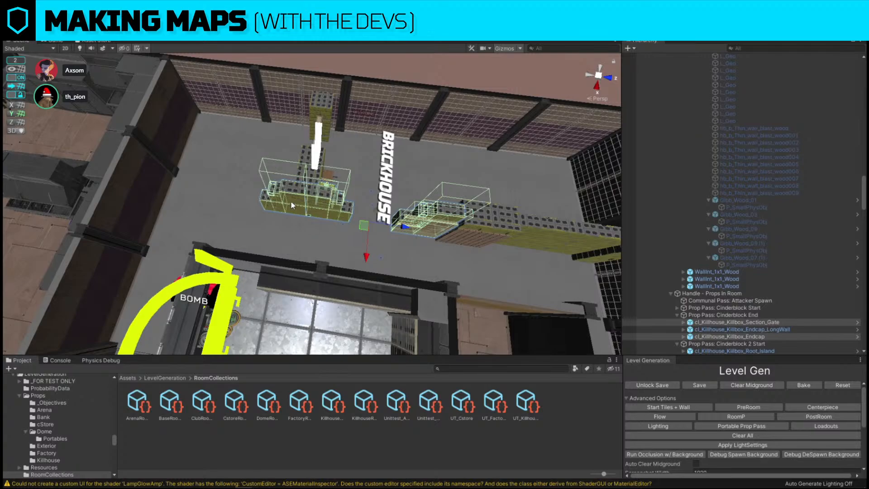
{"action": "right_click_drag", "start_coordinate": [292, 205], "coordinate": [386, 80]}
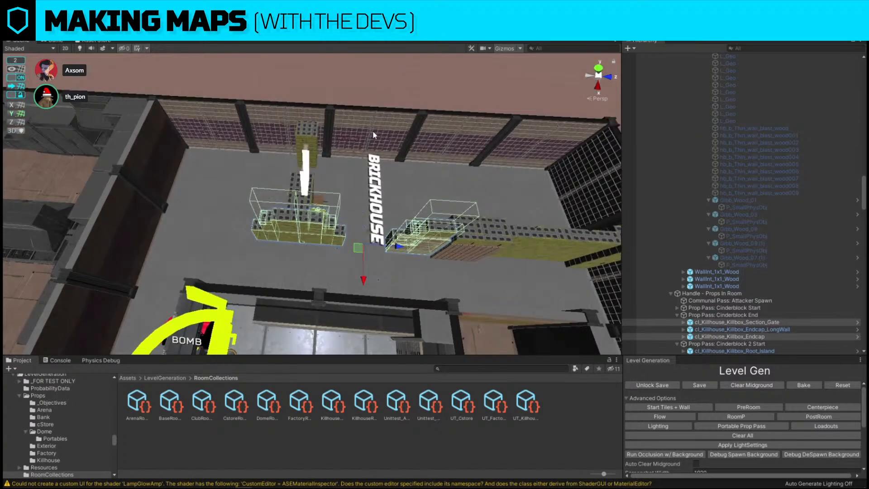
{"action": "left_click", "coordinate": [340, 144]}
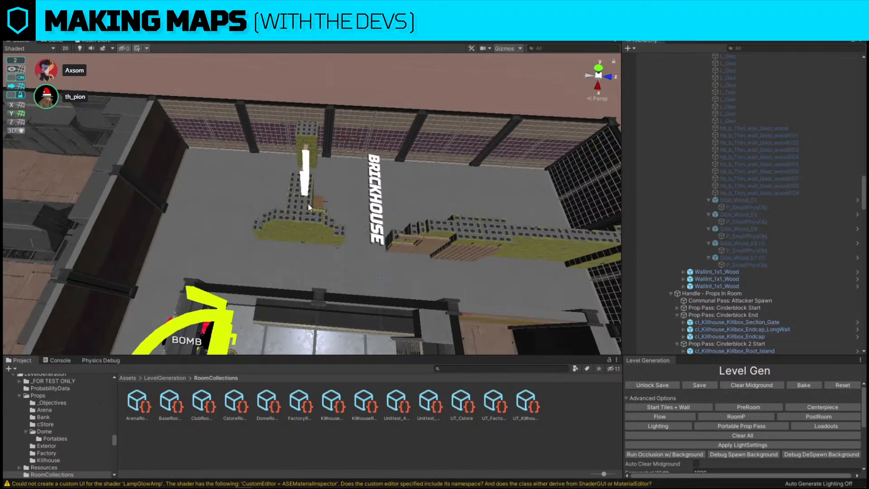
{"action": "left_click", "coordinate": [283, 226]}
{"action": "key", "text": "Delete"}
Try removing the cl_Killhouse_Killbox_Section_Gate from the brickhouse, and restore it.
{"action": "left_click", "coordinate": [311, 223]}
{"action": "key", "text": "Delete"}
{"action": "right_click_drag", "start_coordinate": [330, 225], "coordinate": [348, 226]}
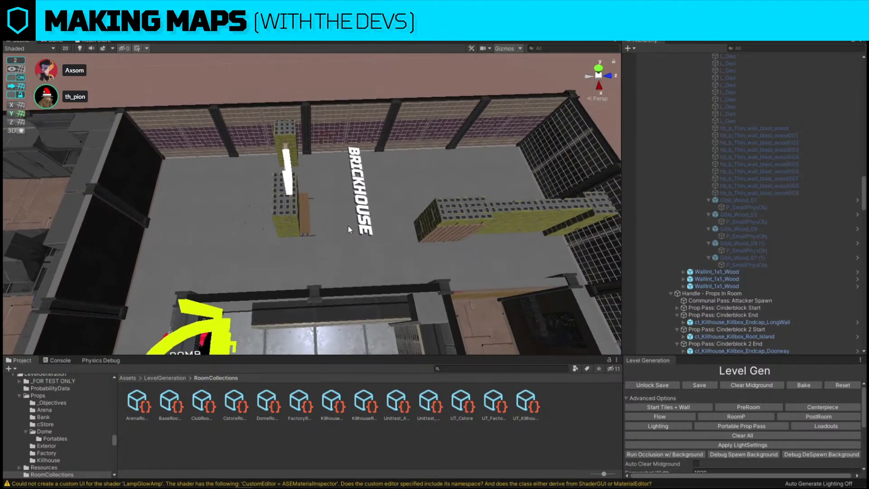
{"action": "key", "text": "ctrl+z"}
Duplicate cl_Killhouse_Killbox_Endcap_Doorway and slide the copy across the root island toward the vault.
{"action": "right_click_drag", "start_coordinate": [513, 215], "coordinate": [470, 181]}
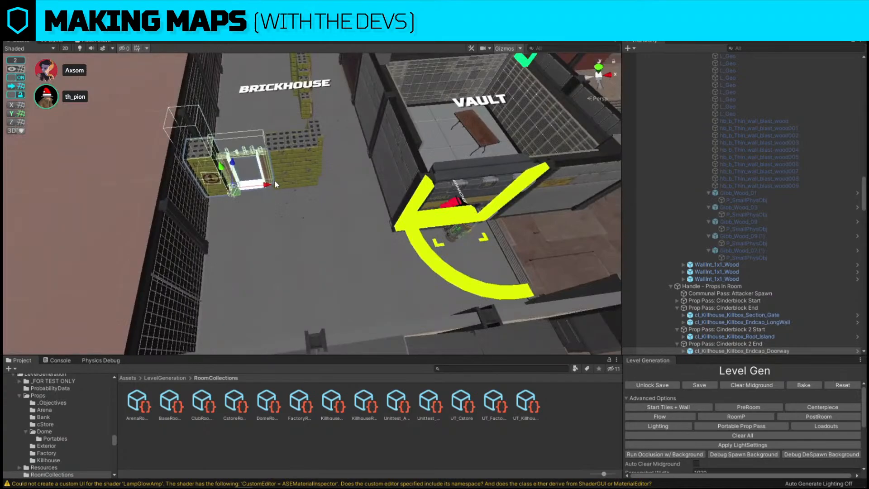
{"action": "key", "text": "ctrl+d"}
{"action": "left_click_drag", "start_coordinate": [278, 180], "coordinate": [332, 178]}
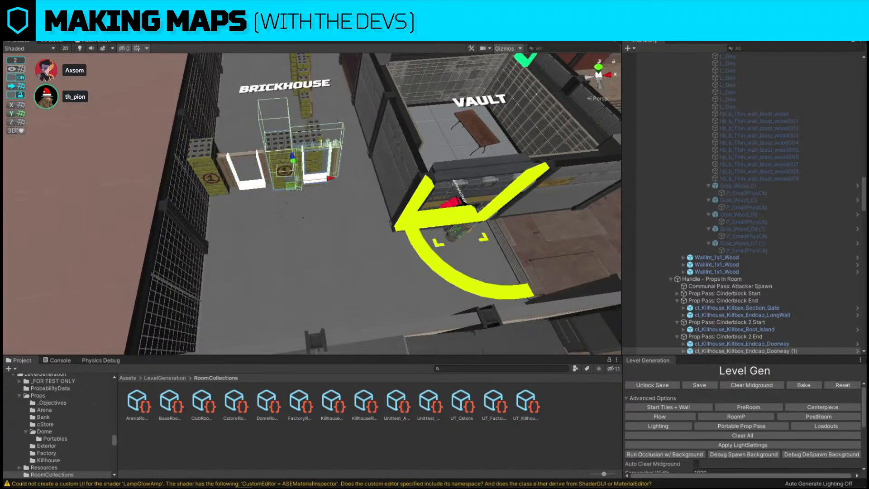
Replace the duplicated doorway endcap with the cl_Killhouse_Killbox_Endcap_Wall prefab from the Endcap assets.
{"action": "left_click", "coordinate": [341, 151]}
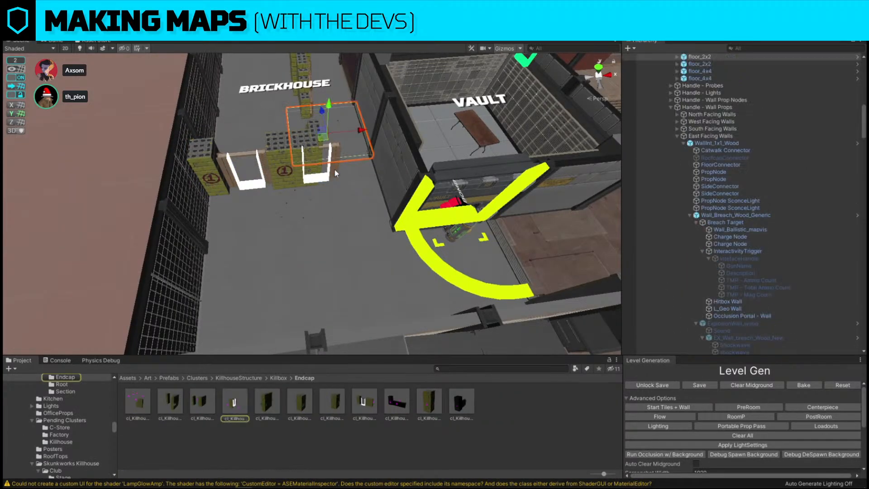
{"action": "left_click", "coordinate": [335, 170]}
{"action": "key", "text": "ctrl+r"}
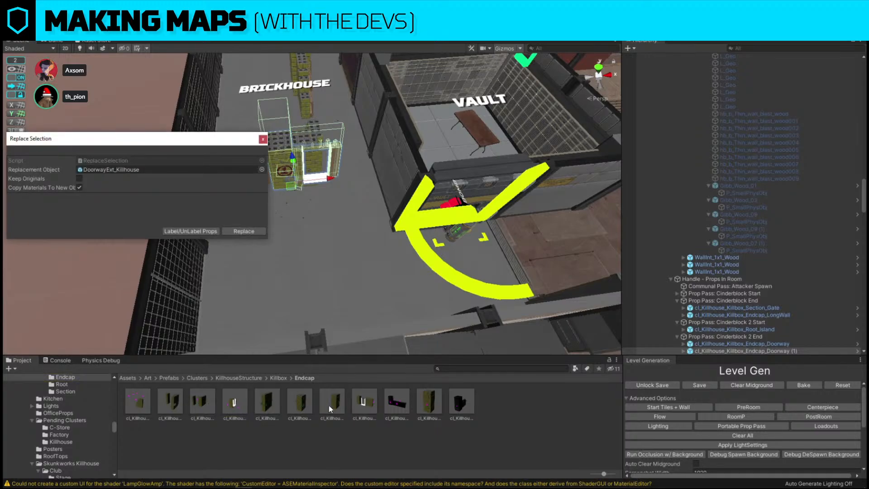
{"action": "left_click_drag", "start_coordinate": [460, 410], "coordinate": [167, 170]}
{"action": "left_click", "coordinate": [243, 231]}
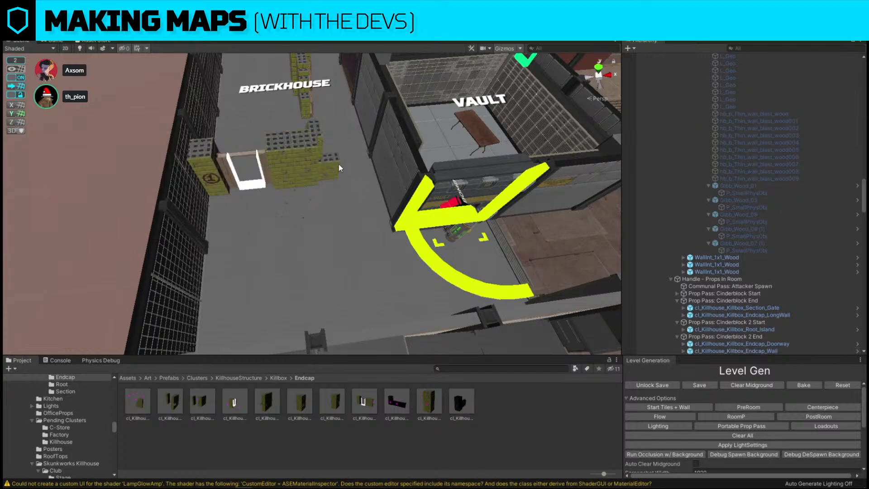
Rotate the new Endcap_Wall around and slide it to bridge the gap between the root island and the vault wall.
{"action": "left_click", "coordinate": [334, 174]}
{"action": "right_click_drag", "start_coordinate": [334, 174], "coordinate": [279, 225]}
{"action": "key", "text": "e"}
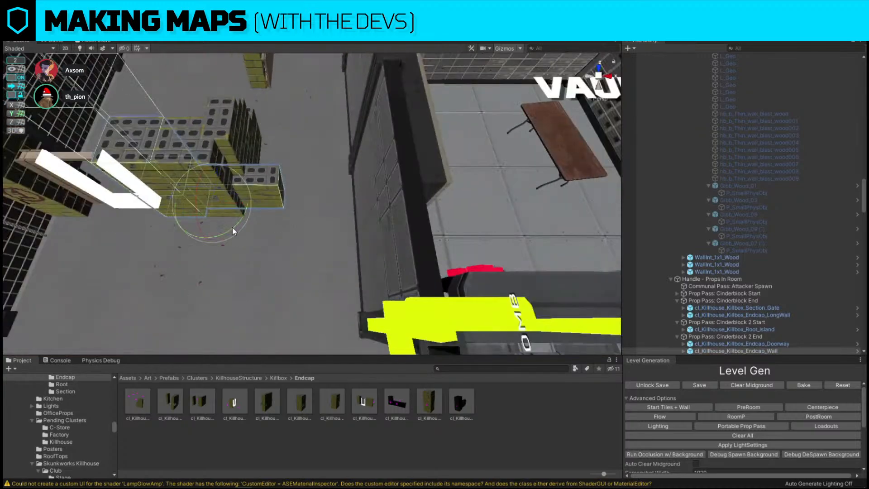
{"action": "left_click_drag", "start_coordinate": [233, 229], "coordinate": [507, 213]}
{"action": "key", "text": "w"}
{"action": "left_click_drag", "start_coordinate": [233, 211], "coordinate": [350, 213]}
{"action": "key", "text": "s"}
{"action": "right_click_drag", "start_coordinate": [350, 213], "coordinate": [347, 188]}
{"action": "key", "text": "w"}
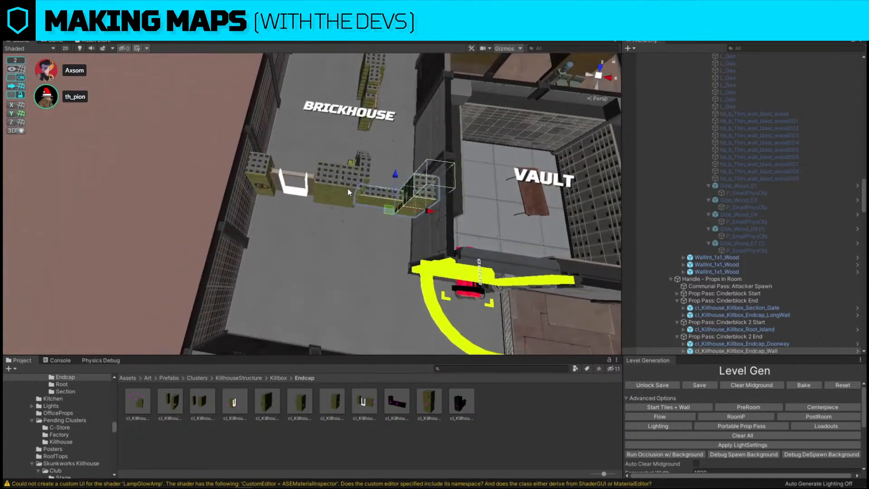
Select the root island, doorway endcap and wall endcap together for rotation, with the handle at the selection's centre.
{"action": "left_click", "coordinate": [335, 186]}
{"action": "key", "text": "e"}
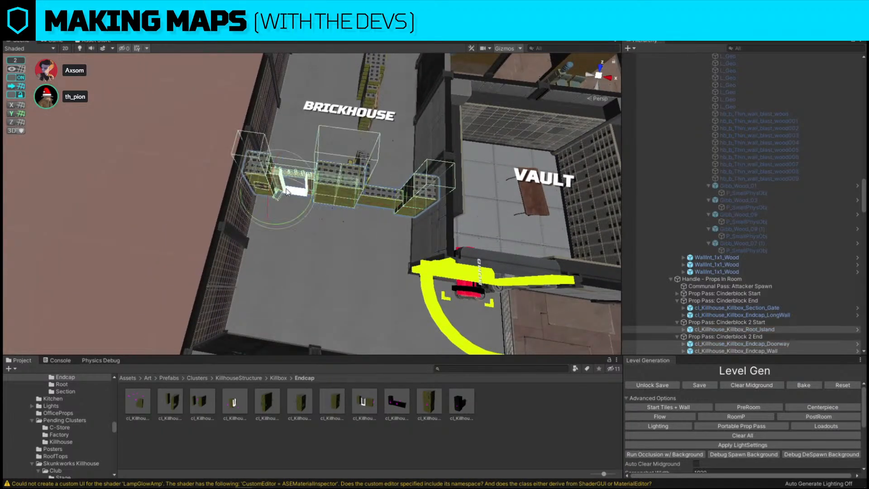
{"action": "key", "text": "z"}
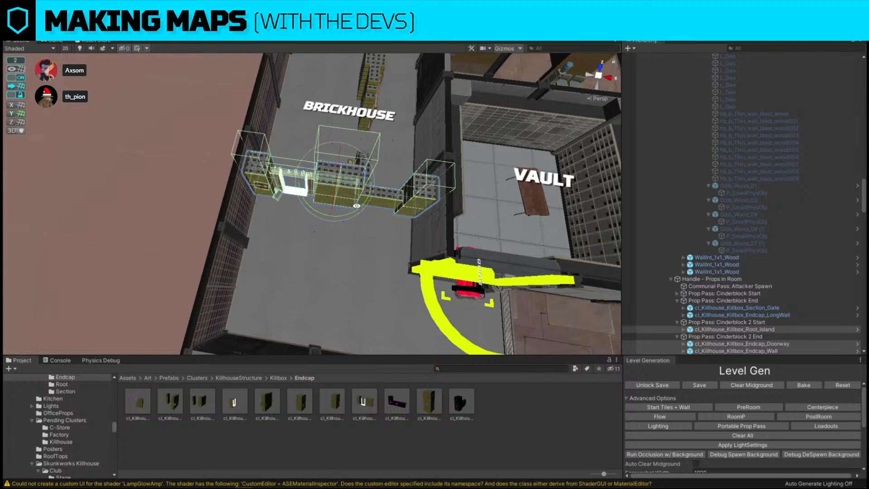
{"action": "scroll", "coordinate": [356, 205], "scroll_direction": "down", "scroll_amount": 10}
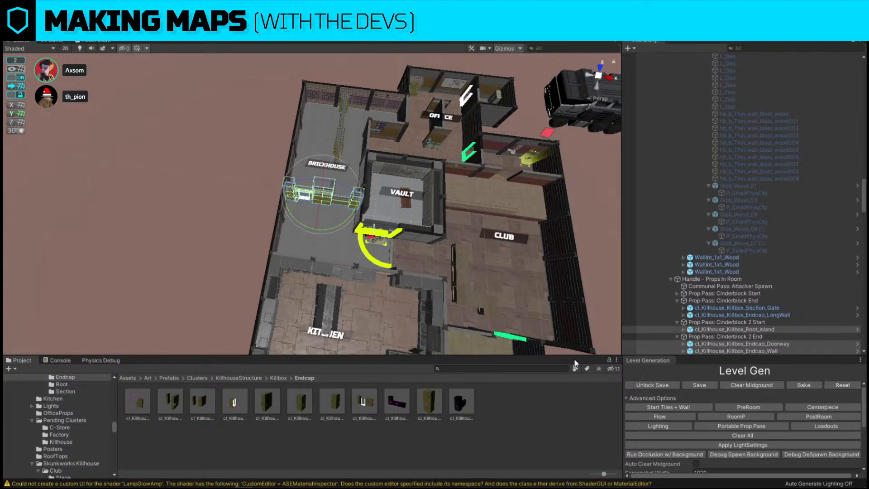
Select the cl_Killhouse_Killbox_Endcap_Wall cluster of the cinderblock wall beside the vault and examine how its pieces divide the Brickhouse.
{"action": "scroll", "coordinate": [318, 191], "scroll_direction": "up", "scroll_amount": 5}
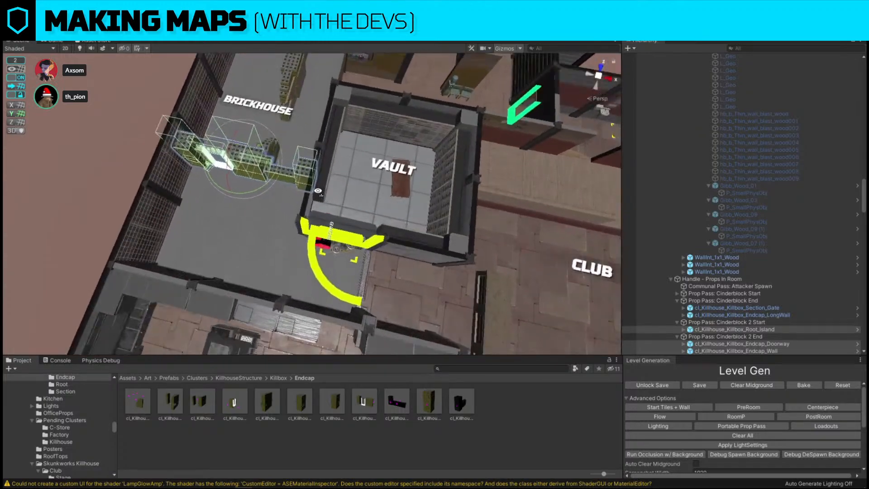
{"action": "scroll", "coordinate": [318, 191], "scroll_direction": "up", "scroll_amount": 3}
{"action": "left_click_drag", "start_coordinate": [294, 168], "coordinate": [519, 164]}
{"action": "key", "text": "f"}
{"action": "key", "text": "w"}
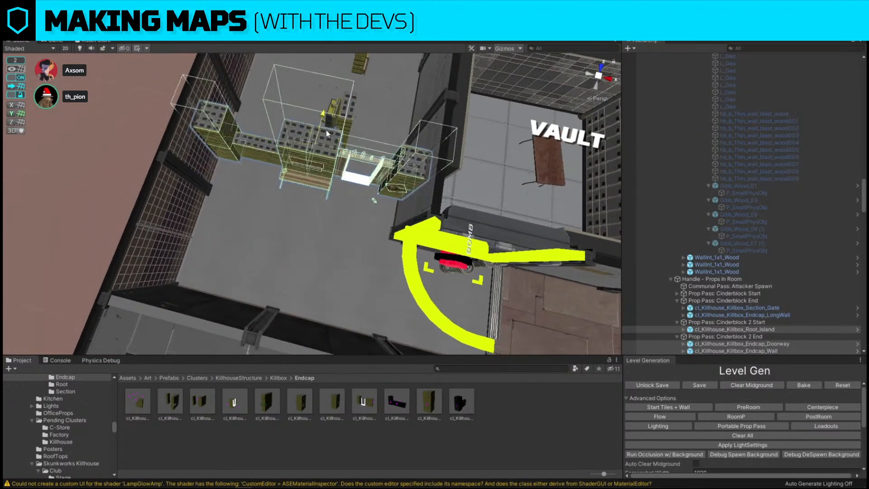
{"action": "left_click", "coordinate": [286, 178]}
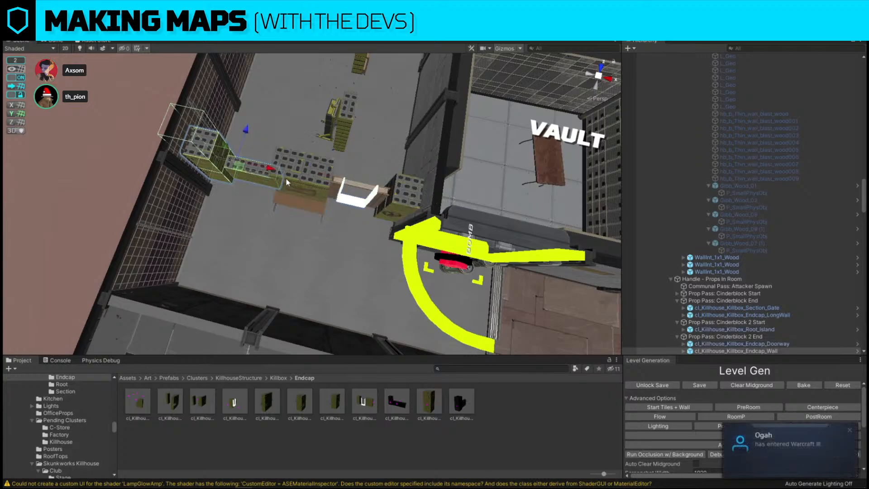
{"action": "left_click", "coordinate": [266, 179]}
{"action": "left_click", "coordinate": [265, 178]}
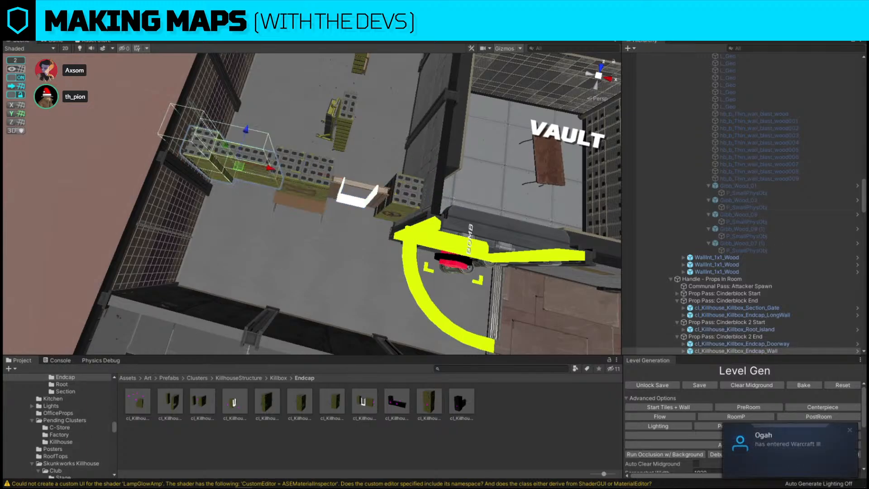
{"action": "key", "text": "s"}
{"action": "right_click_drag", "start_coordinate": [266, 179], "coordinate": [210, 129]}
{"action": "left_click", "coordinate": [210, 129]}
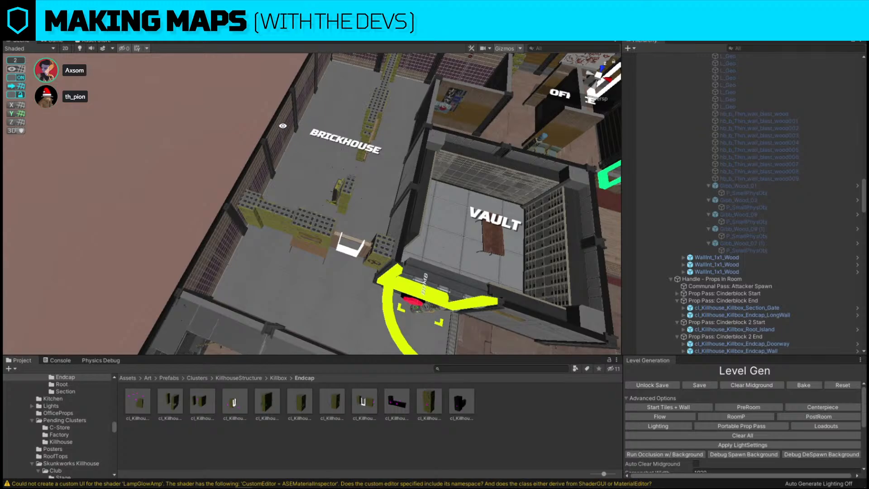
Select a WallExt_1x1_Ballistic panel in the Brickhouse's west outer wall and examine the room from the vault side.
{"action": "left_click", "coordinate": [297, 124]}
{"action": "left_click_drag", "start_coordinate": [297, 124], "coordinate": [186, 71], "text": "alt"}
{"action": "left_click", "coordinate": [276, 132]}
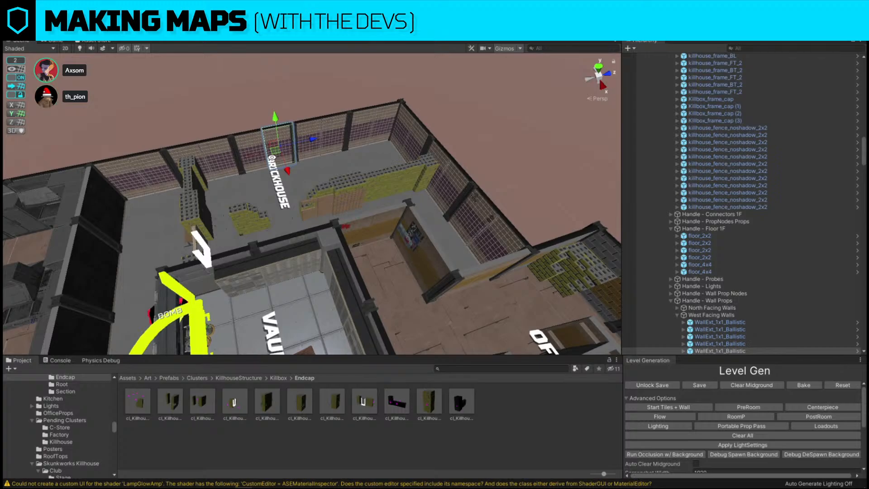
{"action": "key", "text": "s"}
{"action": "right_click_drag", "start_coordinate": [272, 157], "coordinate": [280, 149]}
{"action": "key", "text": "a"}
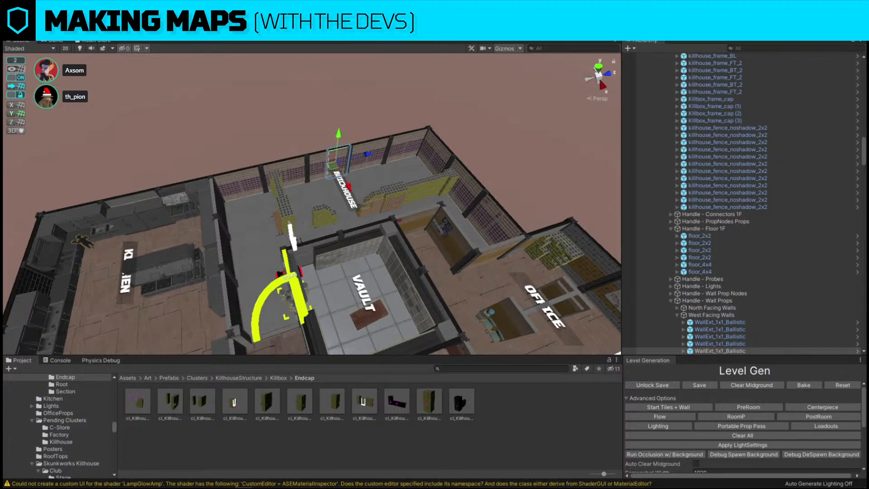
Show the hidden snap nodes and ceiling, and select the row of west-facing outer wall panels beside the Brickhouse.
{"action": "left_click", "coordinate": [803, 37]}
{"action": "left_click", "coordinate": [849, 208]}
{"action": "right_click_drag", "start_coordinate": [212, 158], "coordinate": [312, 236]}
{"action": "left_click_drag", "start_coordinate": [354, 182], "coordinate": [493, 153]}
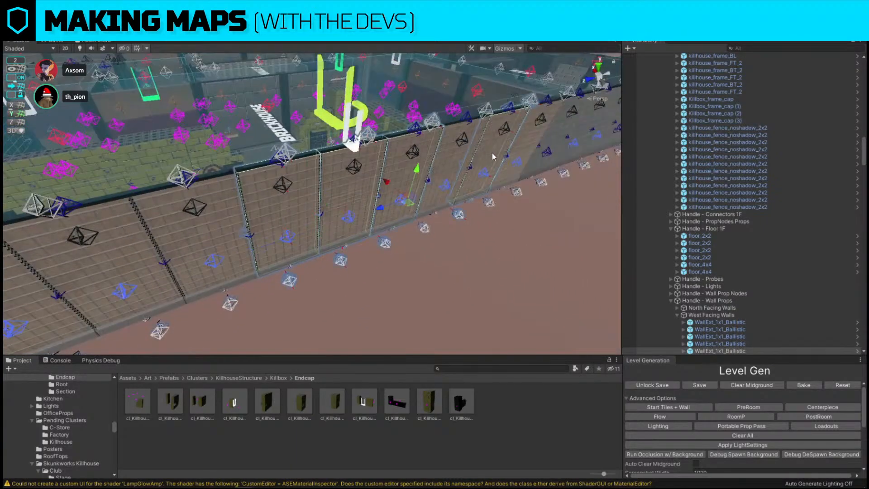
{"action": "left_click", "coordinate": [471, 152], "text": "shift"}
{"action": "left_click", "coordinate": [524, 140], "text": "shift"}
{"action": "right_click_drag", "start_coordinate": [344, 174], "coordinate": [363, 189]}
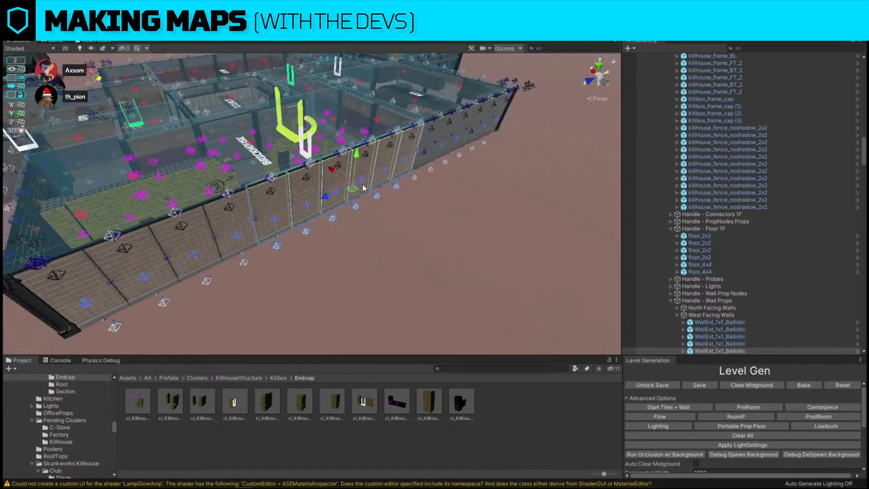
{"action": "left_click_drag", "start_coordinate": [336, 173], "coordinate": [442, 277]}
Replace one ballistic panel in the Brickhouse's west outer wall with a DoorwayExt_Killhouse doorway.
{"action": "right_click_drag", "start_coordinate": [378, 246], "coordinate": [331, 228]}
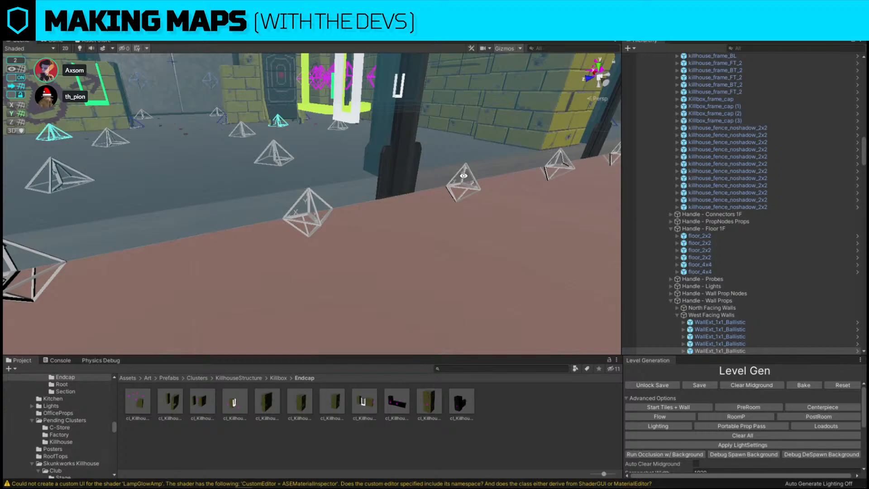
{"action": "right_click_drag", "start_coordinate": [240, 211], "coordinate": [469, 116]}
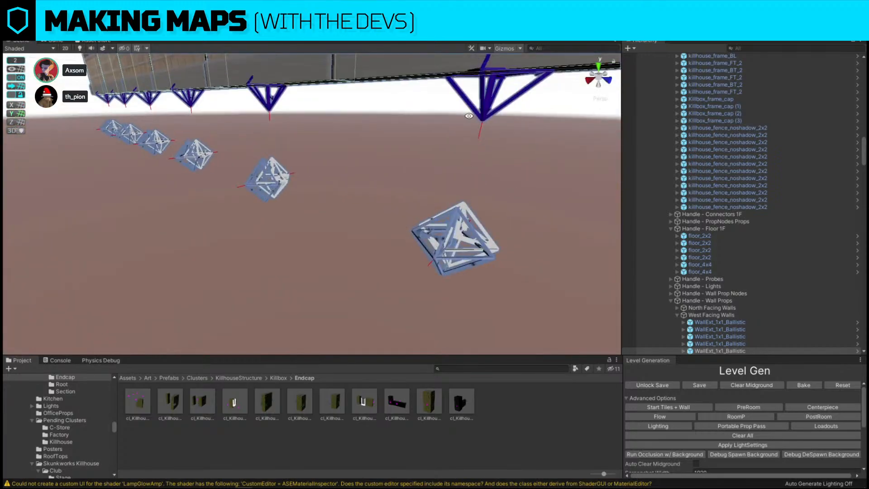
{"action": "left_click_drag", "start_coordinate": [240, 101], "coordinate": [353, 186], "text": "alt"}
{"action": "scroll", "coordinate": [404, 168], "scroll_direction": "up", "scroll_amount": 1}
{"action": "right_click_drag", "start_coordinate": [353, 191], "coordinate": [244, 136]}
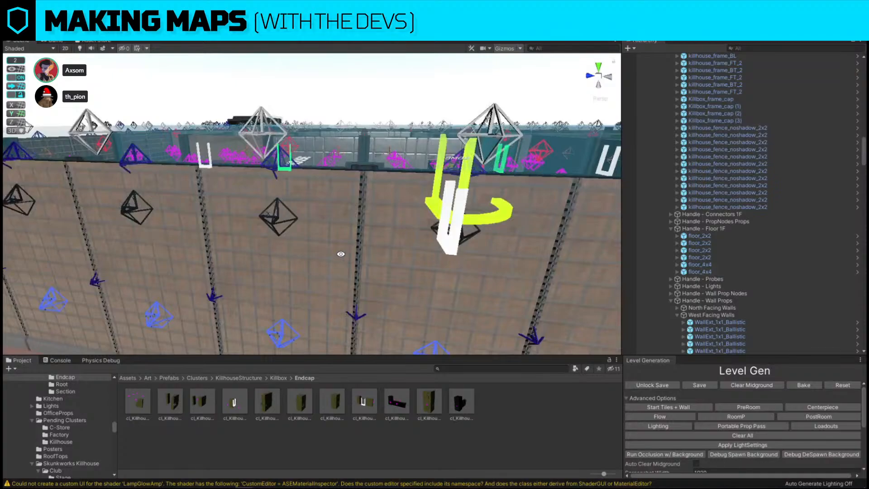
{"action": "right_click_drag", "start_coordinate": [322, 172], "coordinate": [317, 241]}
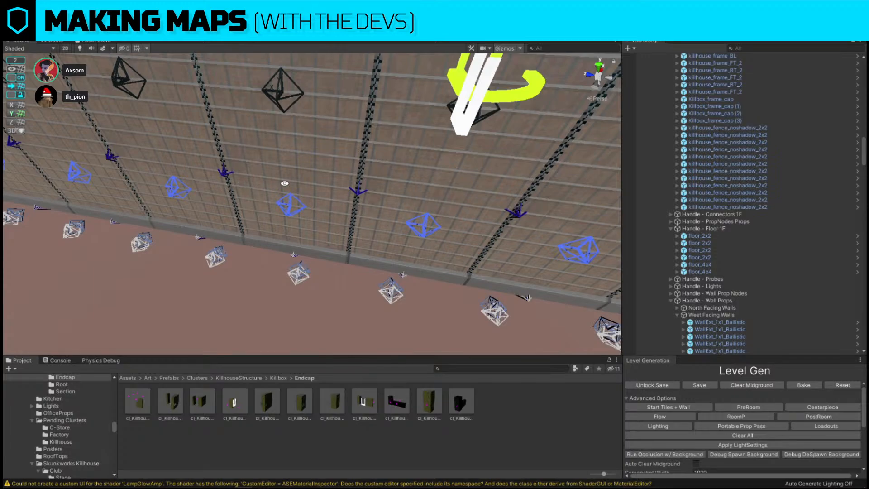
{"action": "left_click", "coordinate": [334, 157]}
{"action": "key", "text": "Delete"}
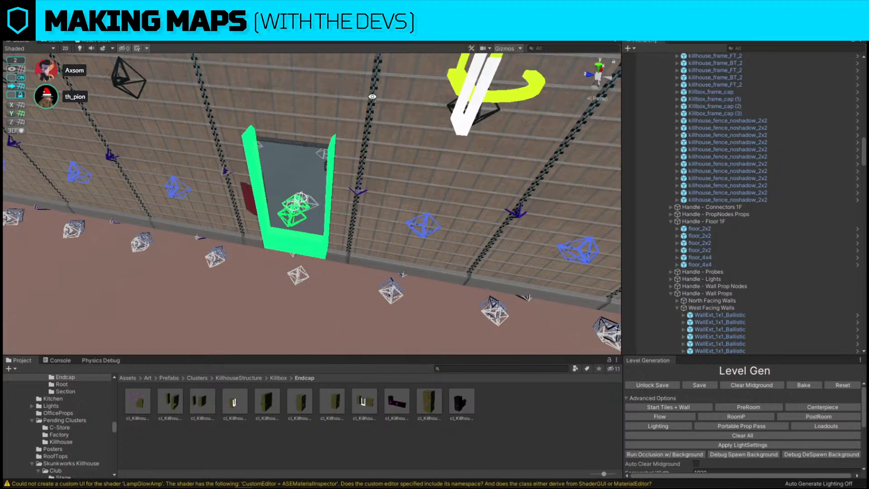
Remove the new west doorway and fill its gap with a duplicate of the neighbouring WallExt_1x1_Ballistic panel.
{"action": "left_click_drag", "start_coordinate": [181, 161], "coordinate": [357, 189], "text": "alt"}
{"action": "left_click", "coordinate": [402, 219]}
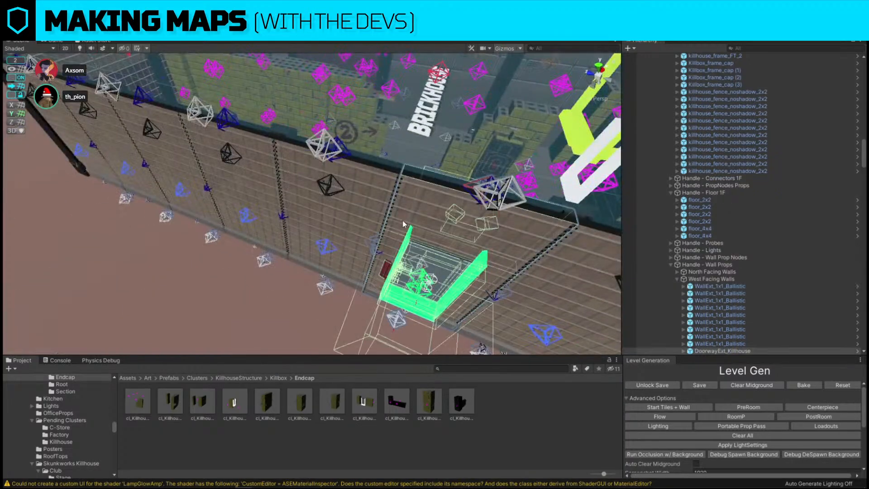
{"action": "left_click", "coordinate": [330, 218]}
{"action": "key", "text": "f"}
{"action": "key", "text": "ctrl+d"}
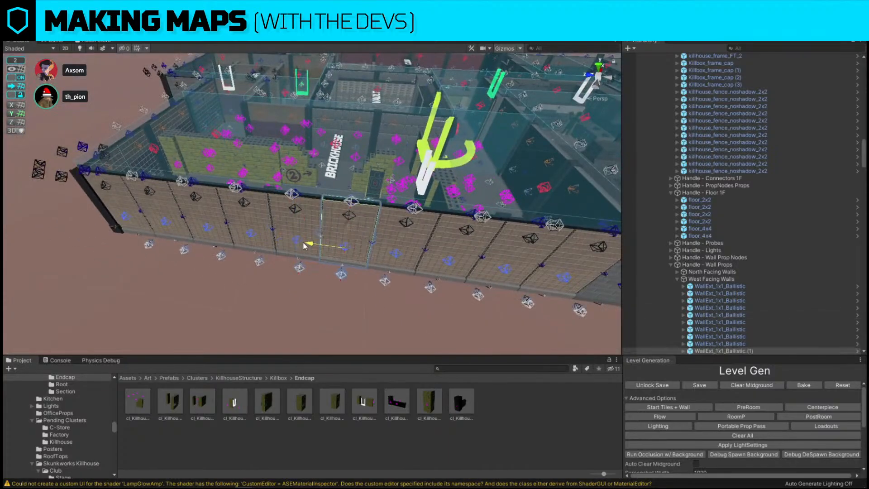
Hide the ceiling and the L_Snap layer so that the room interiors are exposed again.
{"action": "left_click_drag", "start_coordinate": [317, 236], "coordinate": [344, 155], "text": "alt"}
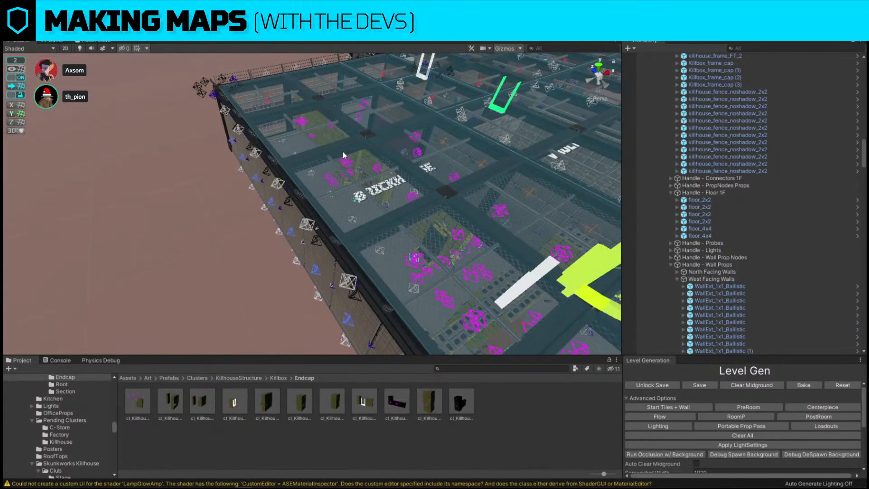
{"action": "left_click", "coordinate": [808, 36]}
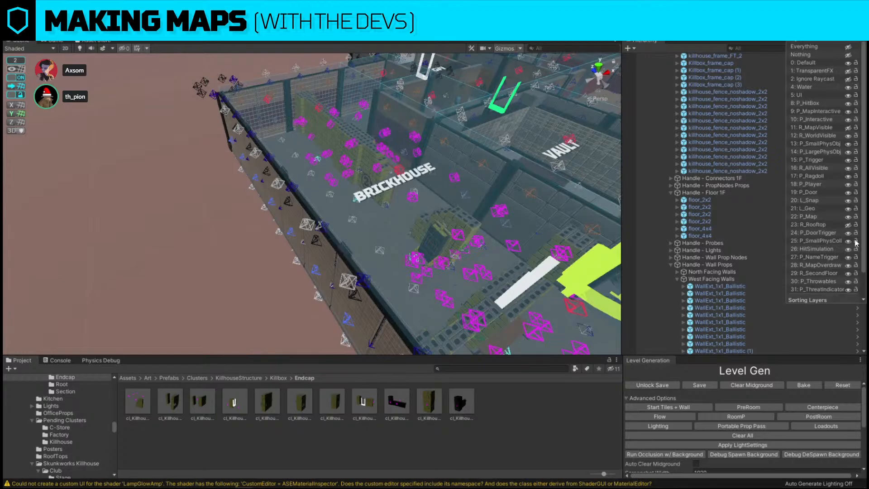
{"action": "left_click", "coordinate": [848, 202]}
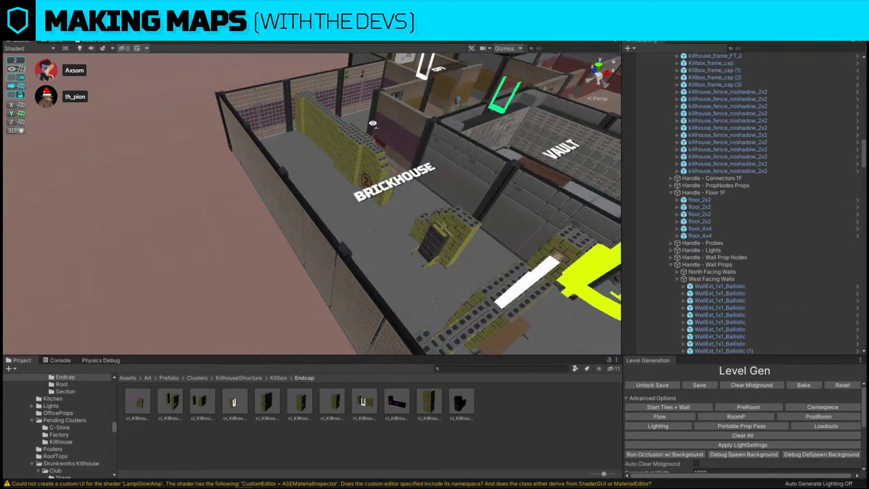
Capture a screen region covering the empty area beside the map and the Brickhouse, Vault, Office and Kitchen rooms.
{"action": "left_click_drag", "start_coordinate": [308, 195], "coordinate": [285, 160], "text": "alt"}
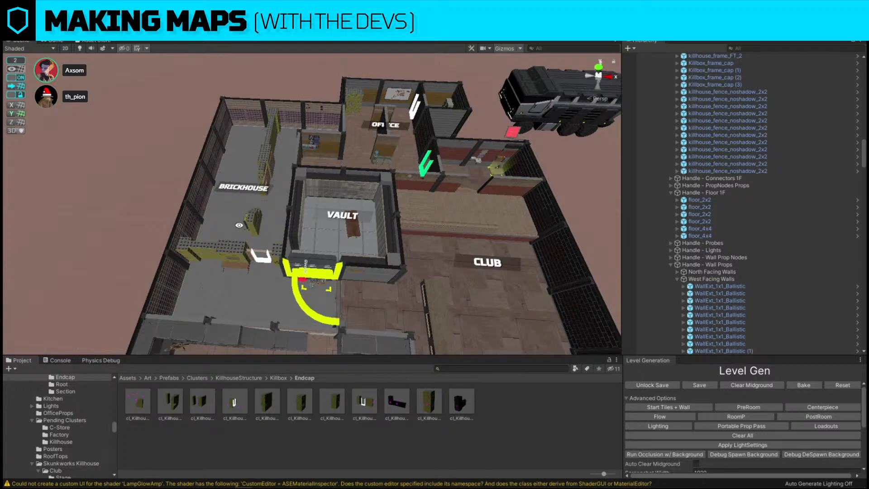
{"action": "left_click_drag", "start_coordinate": [229, 201], "coordinate": [289, 163], "text": "alt"}
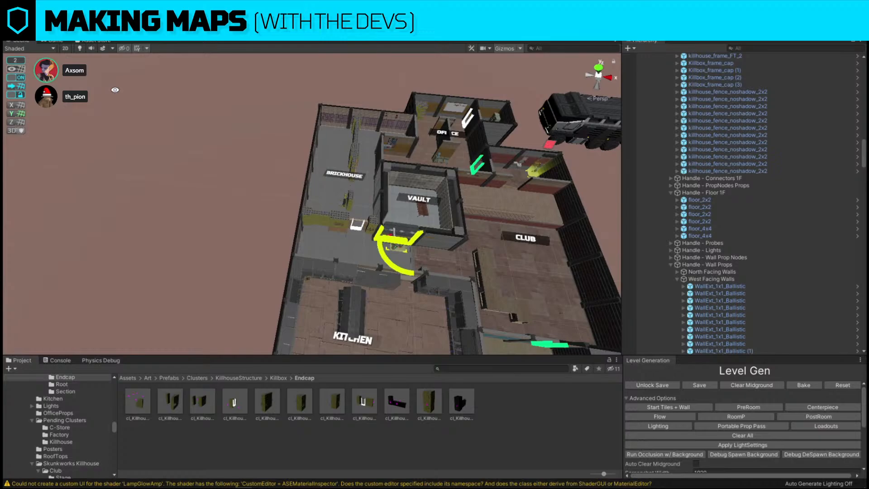
{"action": "key", "text": "ctrl+Print"}
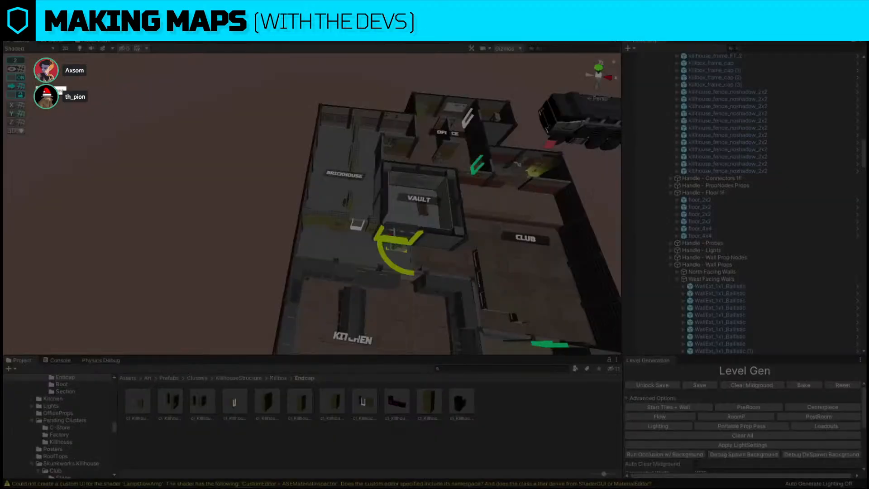
{"action": "left_click_drag", "start_coordinate": [33, 63], "coordinate": [543, 354]}
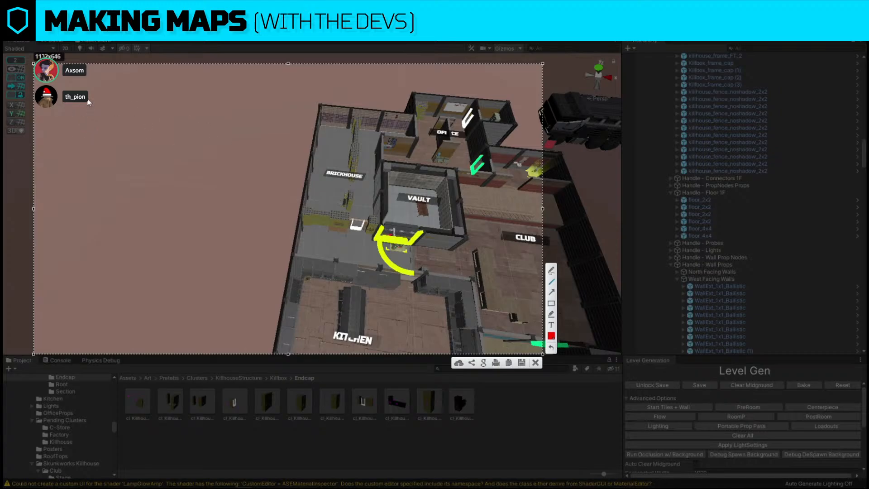
Sketch a simplified plan of adjoining room outlines in red lines on the empty area of the capture.
{"action": "left_click_drag", "start_coordinate": [87, 102], "coordinate": [74, 201]}
{"action": "mouse_move", "coordinate": [143, 205]}
{"action": "left_mouse_down"}
{"action": "mouse_move", "coordinate": [115, 176]}
{"action": "mouse_move", "coordinate": [115, 94]}
{"action": "mouse_move", "coordinate": [88, 98]}
{"action": "mouse_move", "coordinate": [118, 70]}
{"action": "left_mouse_up"}
{"action": "mouse_move", "coordinate": [145, 173]}
{"action": "left_mouse_down"}
{"action": "mouse_move", "coordinate": [173, 171]}
{"action": "mouse_move", "coordinate": [175, 138]}
{"action": "mouse_move", "coordinate": [152, 98]}
{"action": "left_mouse_up"}
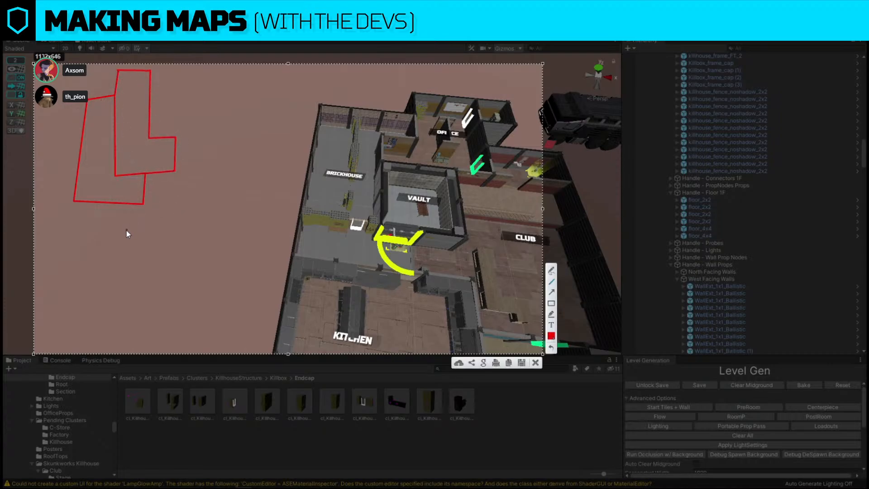
{"action": "left_click_drag", "start_coordinate": [126, 248], "coordinate": [126, 204]}
{"action": "left_click_drag", "start_coordinate": [178, 168], "coordinate": [175, 174]}
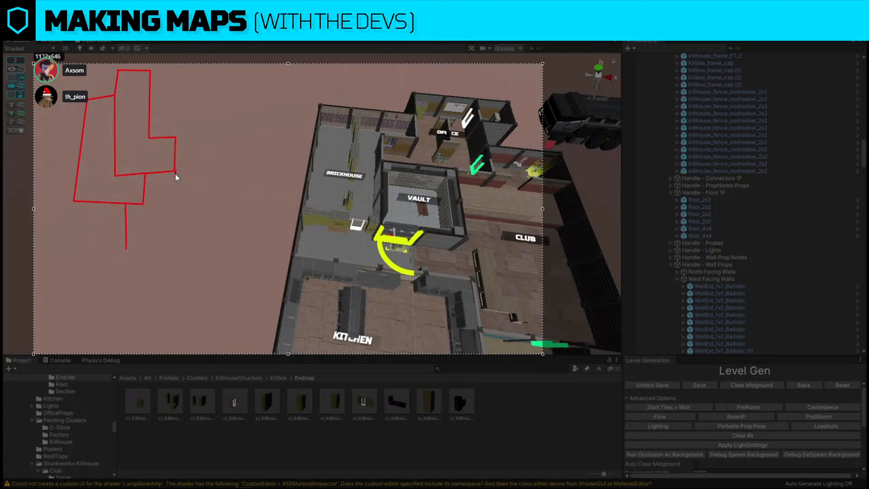
{"action": "mouse_move", "coordinate": [181, 216]}
{"action": "left_mouse_down"}
{"action": "mouse_move", "coordinate": [158, 218]}
{"action": "mouse_move", "coordinate": [158, 257]}
{"action": "left_mouse_up"}
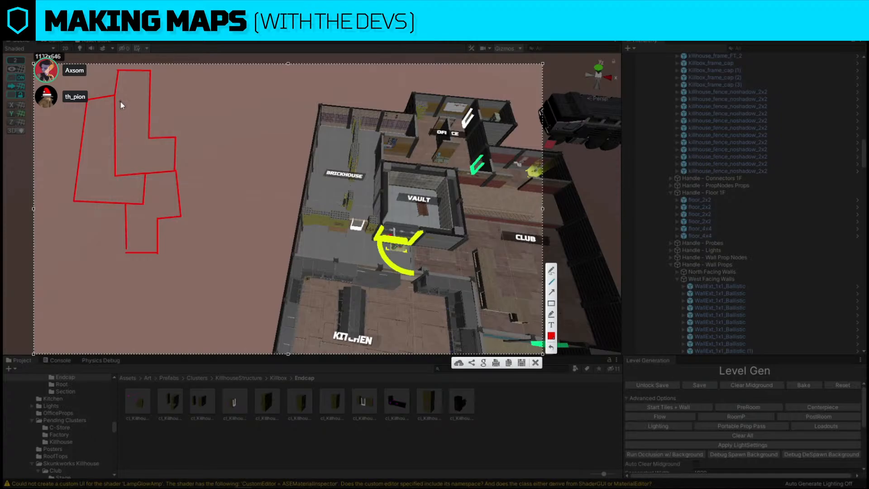
Draw red lines over the captured Brickhouse to mark its long divider and the cinderblock wall beside the vault.
{"action": "left_click_drag", "start_coordinate": [354, 106], "coordinate": [340, 205]}
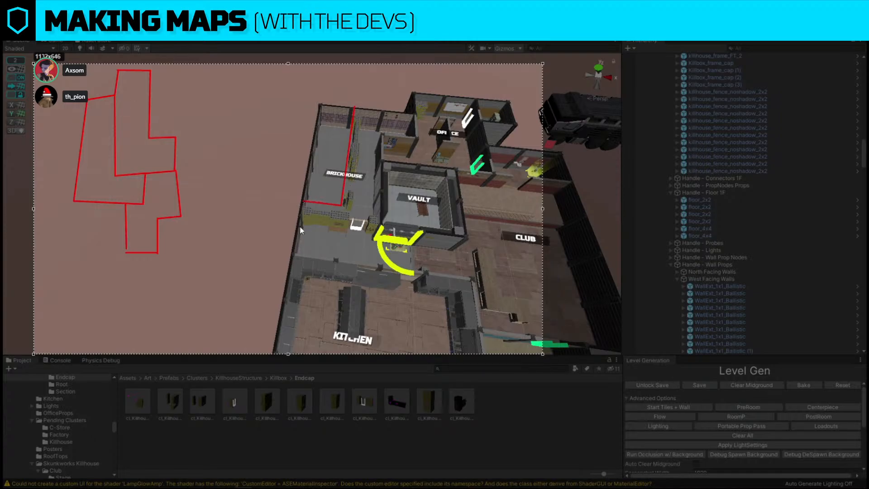
{"action": "left_click_drag", "start_coordinate": [300, 226], "coordinate": [367, 236]}
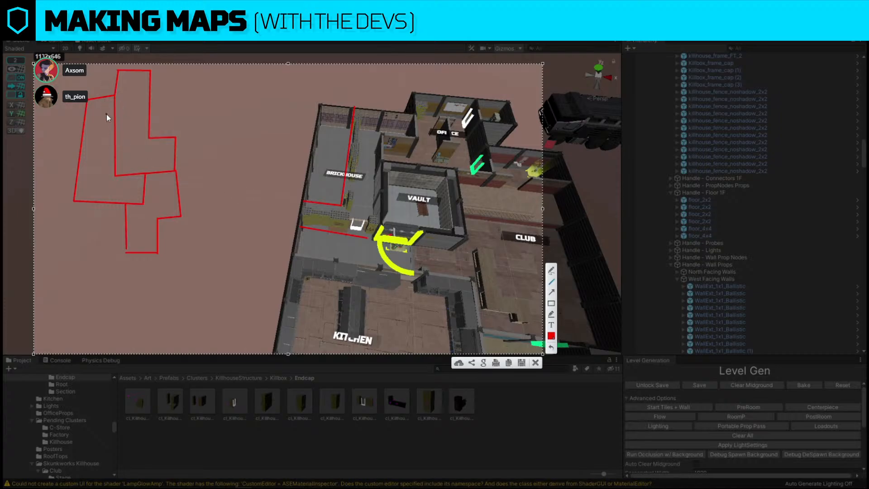
Try red arrows along the shared boundary of the sketched rooms, and undo those strokes.
{"action": "left_click_drag", "start_coordinate": [96, 74], "coordinate": [117, 100]}
{"action": "left_click_drag", "start_coordinate": [113, 100], "coordinate": [109, 182]}
{"action": "mouse_move", "coordinate": [110, 182]}
{"action": "left_mouse_down"}
{"action": "mouse_move", "coordinate": [152, 181]}
{"action": "mouse_move", "coordinate": [143, 205]}
{"action": "mouse_move", "coordinate": [132, 205]}
{"action": "left_mouse_up"}
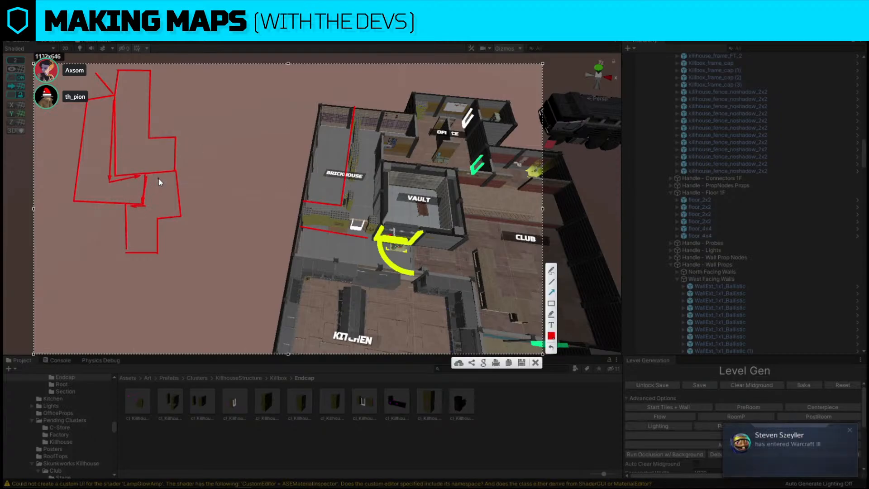
{"action": "left_click_drag", "start_coordinate": [176, 177], "coordinate": [150, 181]}
{"action": "key", "text": "ctrl+z"}
{"action": "key", "text": "ctrl+z"}
{"action": "key", "text": "ctrl+z"}
{"action": "key", "text": "ctrl+z"}
{"action": "key", "text": "ctrl+z"}
{"action": "key", "text": "ctrl+z"}
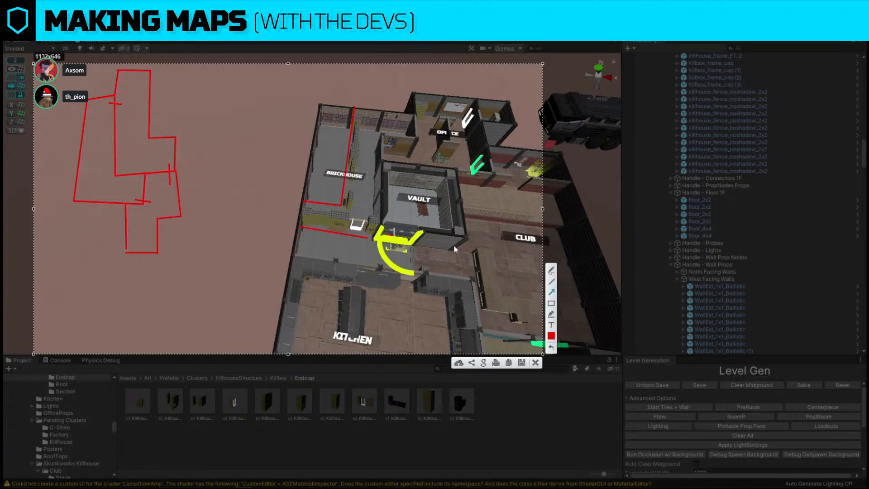
Connect the marked openings between the sketched rooms with red arrows, and discard the annotated capture.
{"action": "mouse_move", "coordinate": [164, 168]}
{"action": "left_mouse_down"}
{"action": "mouse_move", "coordinate": [118, 114]}
{"action": "mouse_move", "coordinate": [102, 122]}
{"action": "mouse_move", "coordinate": [88, 159]}
{"action": "mouse_move", "coordinate": [135, 199]}
{"action": "mouse_move", "coordinate": [161, 192]}
{"action": "mouse_move", "coordinate": [168, 171]}
{"action": "left_mouse_up"}
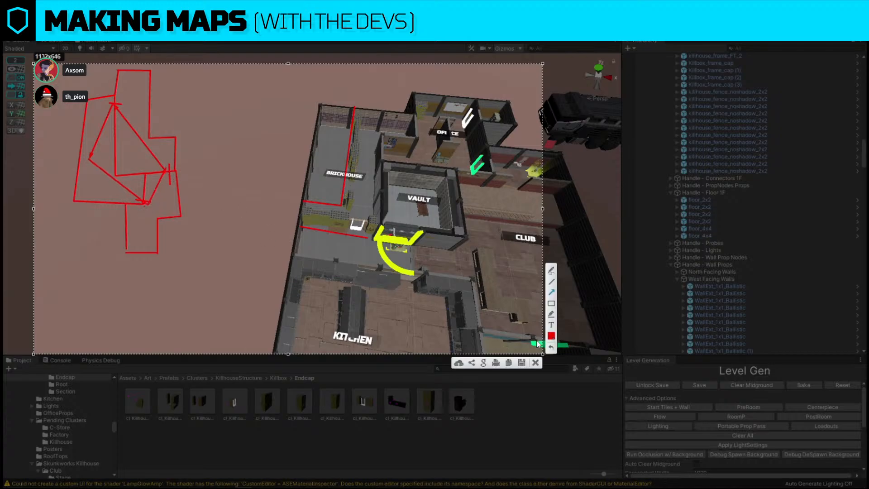
{"action": "left_click", "coordinate": [536, 362]}
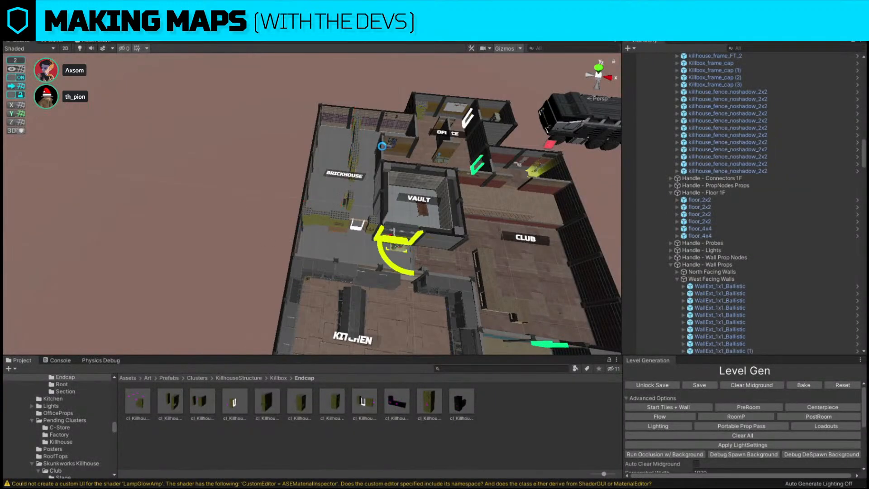
Move the Section_Gate cinderblock cluster in Brickhouse across the floor toward the long divider wall beside the fenced end.
{"action": "scroll", "coordinate": [365, 144], "scroll_direction": "up", "scroll_amount": 5}
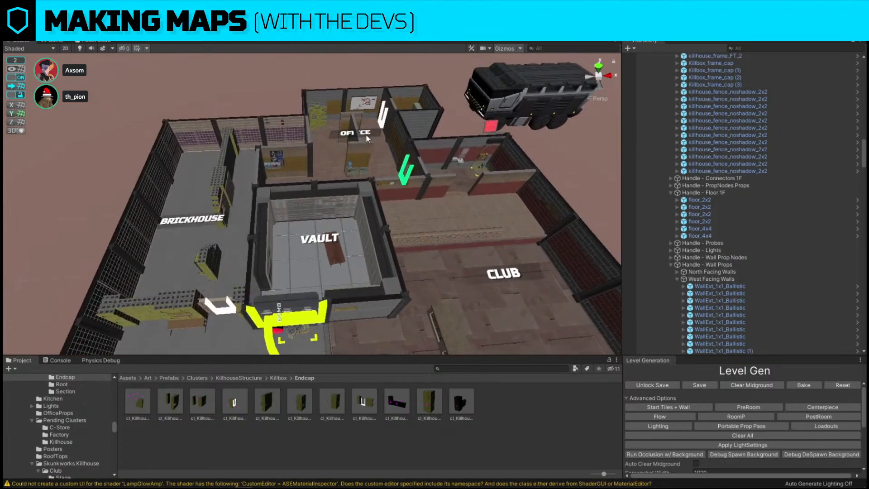
{"action": "right_click_drag", "start_coordinate": [365, 133], "coordinate": [412, 262]}
{"action": "left_click", "coordinate": [319, 213]}
{"action": "left_click_drag", "start_coordinate": [319, 213], "coordinate": [441, 238], "text": "alt"}
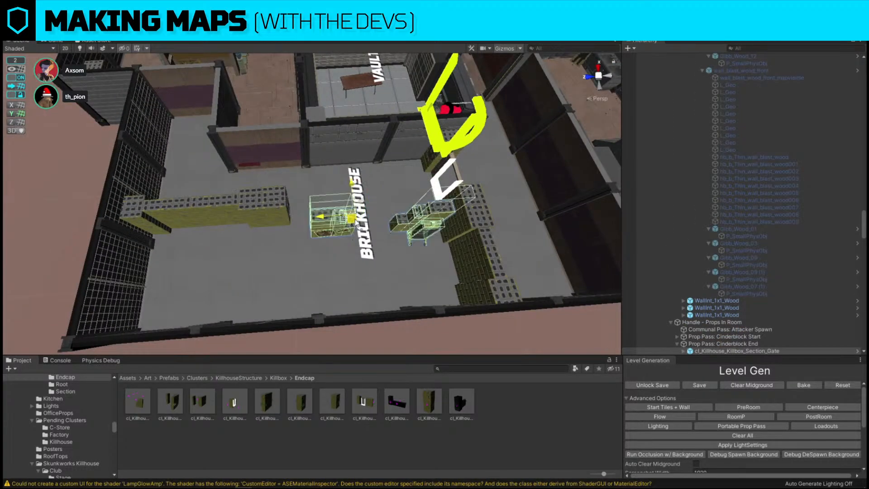
{"action": "key", "text": "f"}
{"action": "right_click_drag", "start_coordinate": [357, 222], "coordinate": [354, 221]}
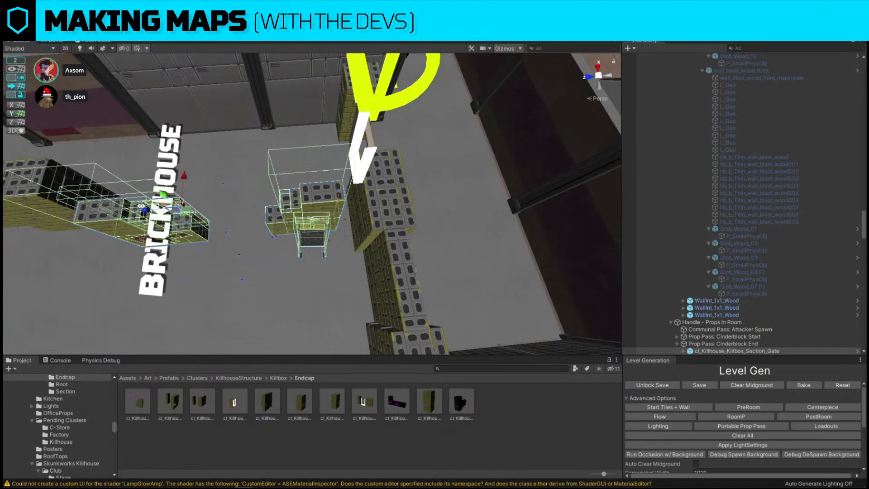
{"action": "left_click_drag", "start_coordinate": [139, 210], "coordinate": [33, 210]}
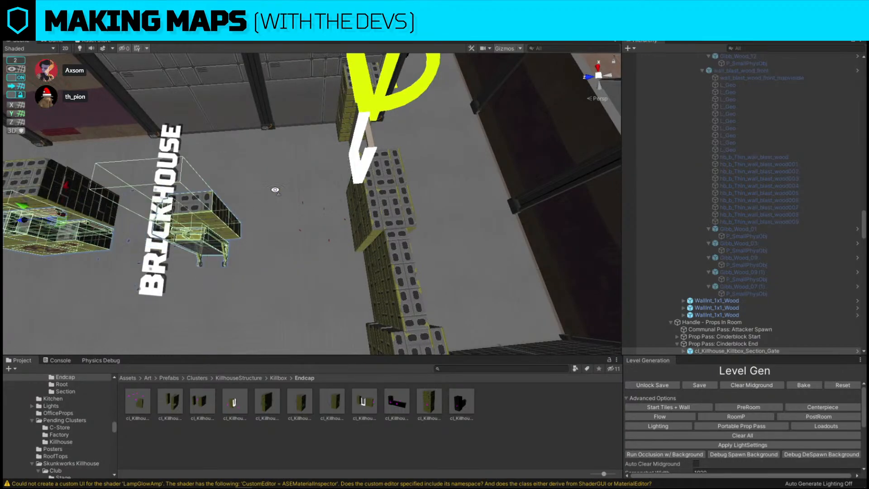
Move the Endcap_LongWall cluster from the fenced end of Brickhouse to the cinderblock cross wall by the white doorway marker.
{"action": "key", "text": "f"}
{"action": "left_click_drag", "start_coordinate": [275, 191], "coordinate": [476, 192], "text": "alt"}
{"action": "left_click", "coordinate": [191, 165]}
{"action": "key", "text": "e"}
{"action": "key", "text": "w"}
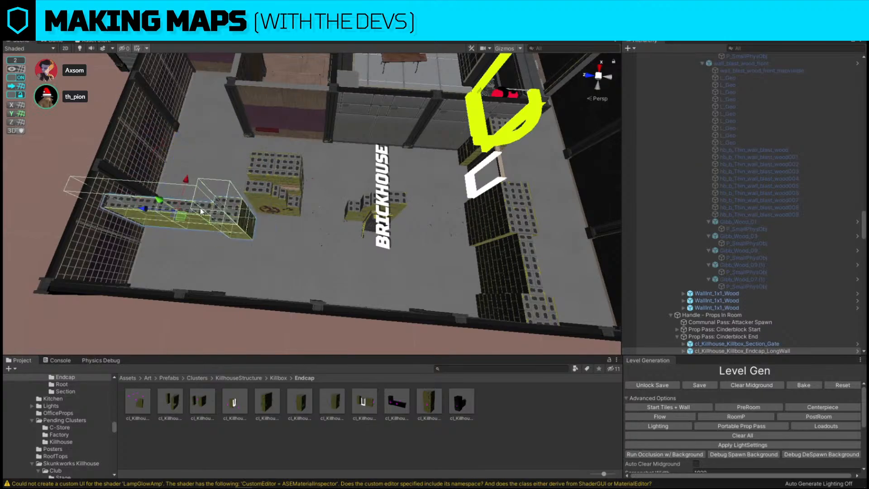
{"action": "left_click_drag", "start_coordinate": [200, 209], "coordinate": [464, 212]}
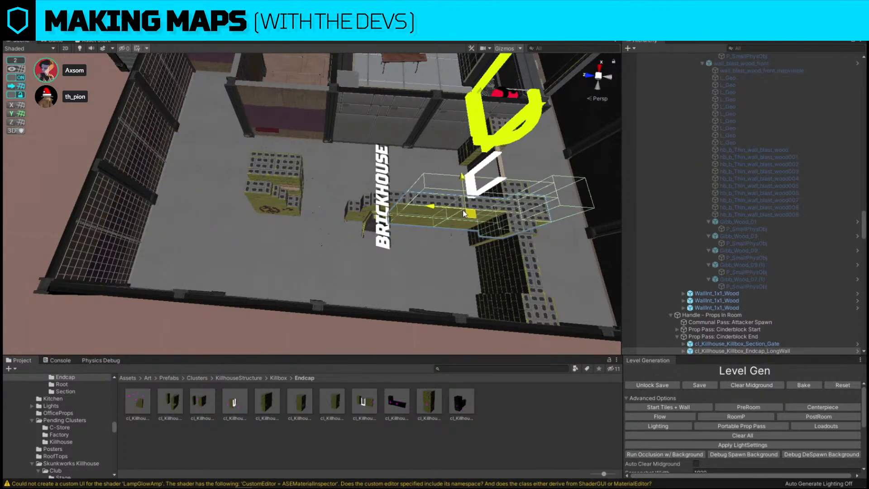
Line up the gate section with the long wall's free end, and shift it toward the cross wall with grid snapping off.
{"action": "left_click", "coordinate": [262, 197], "text": "shift"}
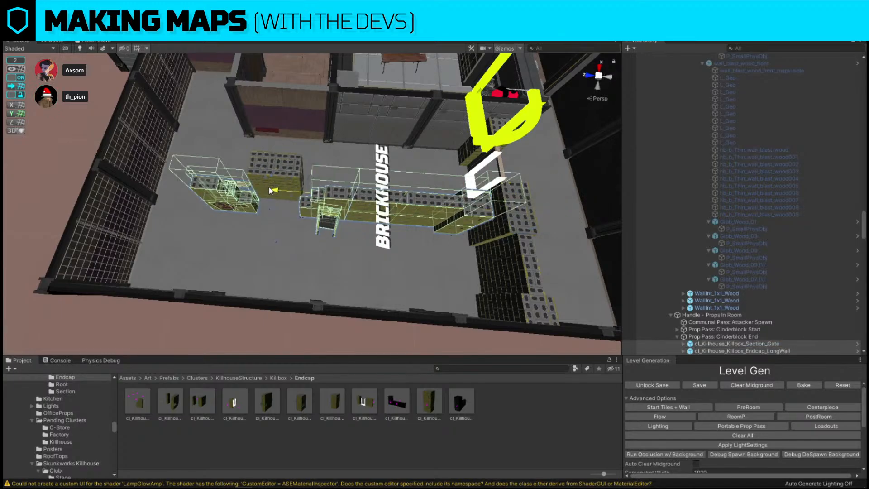
{"action": "key", "text": "f"}
{"action": "left_click", "coordinate": [19, 79]}
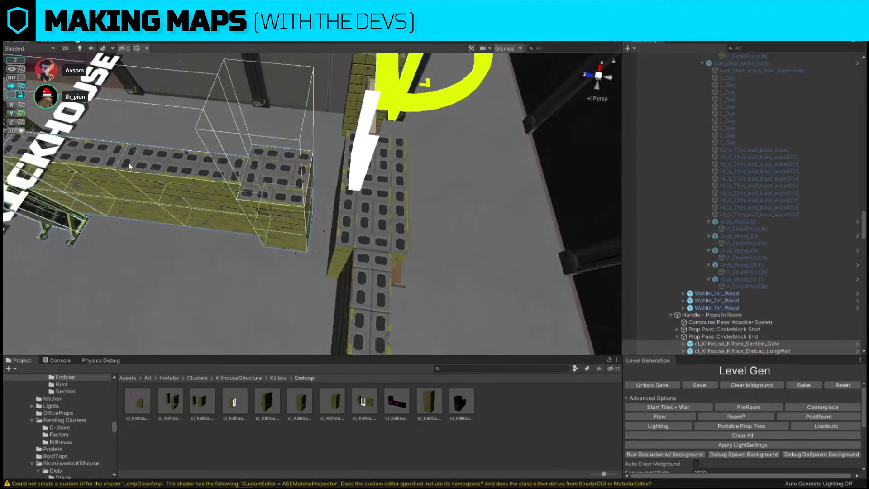
{"action": "key", "text": "f"}
{"action": "left_click_drag", "start_coordinate": [138, 156], "coordinate": [170, 156]}
Turn grid snapping back on and move the Root_Island cluster to the open floor near Brickhouse's inner wall corner.
{"action": "right_click_drag", "start_coordinate": [164, 125], "coordinate": [440, 147]}
{"action": "left_click", "coordinate": [317, 111]}
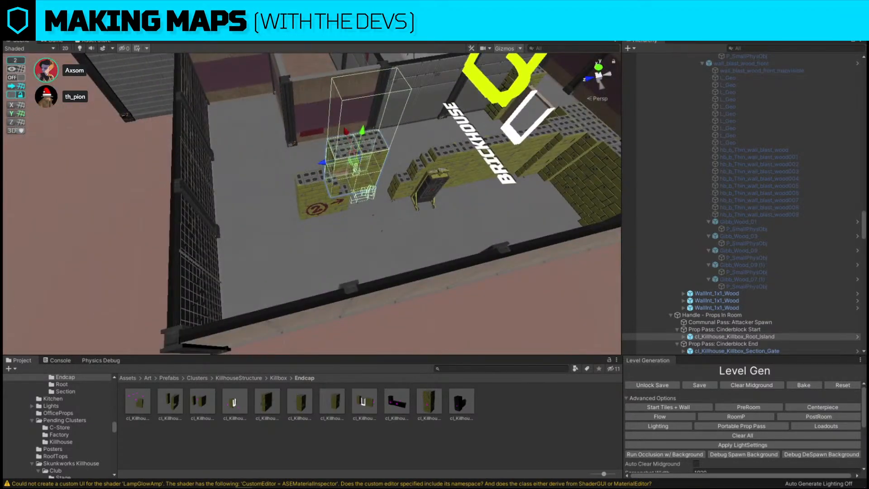
{"action": "left_click", "coordinate": [15, 79]}
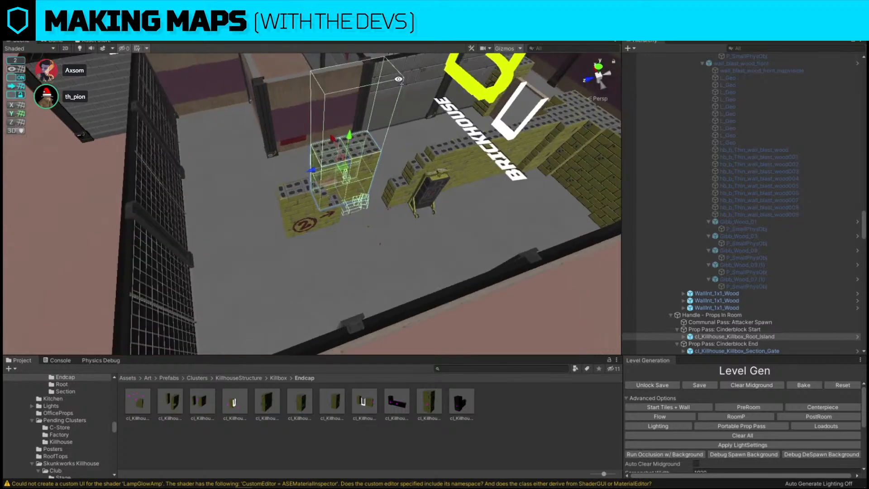
{"action": "right_click_drag", "start_coordinate": [265, 221], "coordinate": [343, 203]}
{"action": "left_click_drag", "start_coordinate": [315, 194], "coordinate": [194, 199]}
{"action": "right_click_drag", "start_coordinate": [195, 200], "coordinate": [404, 173]}
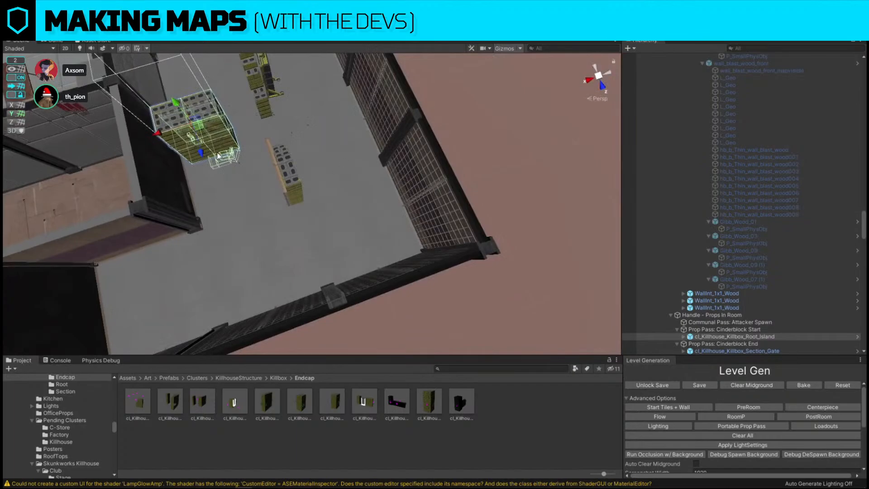
{"action": "left_click_drag", "start_coordinate": [200, 130], "coordinate": [278, 211]}
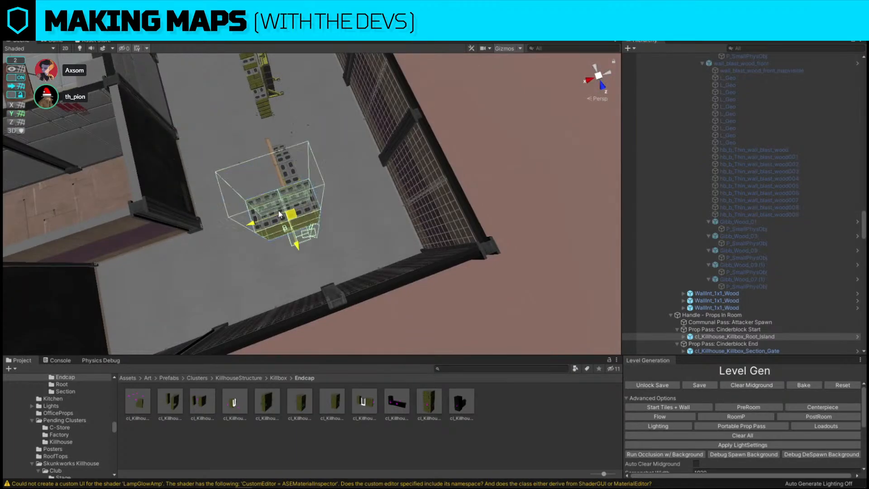
{"action": "right_click_drag", "start_coordinate": [430, 179], "coordinate": [319, 226]}
{"action": "left_click_drag", "start_coordinate": [319, 227], "coordinate": [247, 245]}
Select the long wall and gate section together and shift them along the divider line toward the cinderblock cross wall.
{"action": "right_click_drag", "start_coordinate": [247, 245], "coordinate": [317, 158]}
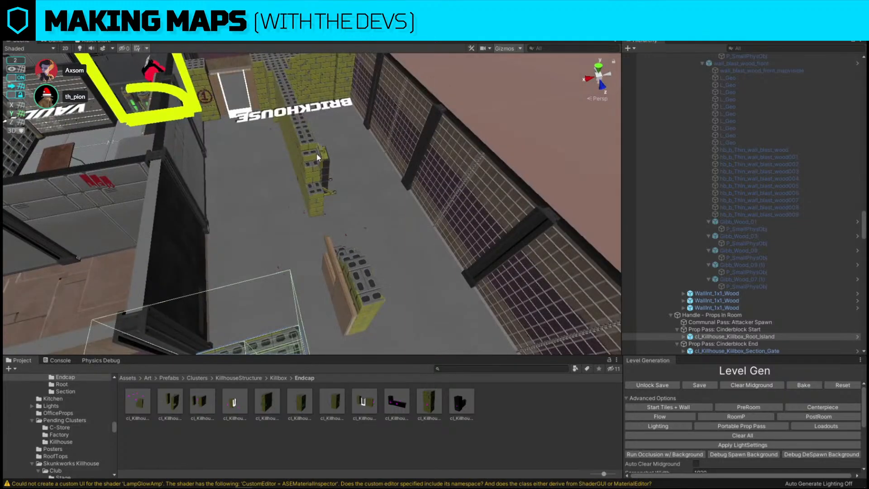
{"action": "left_click", "coordinate": [306, 137]}
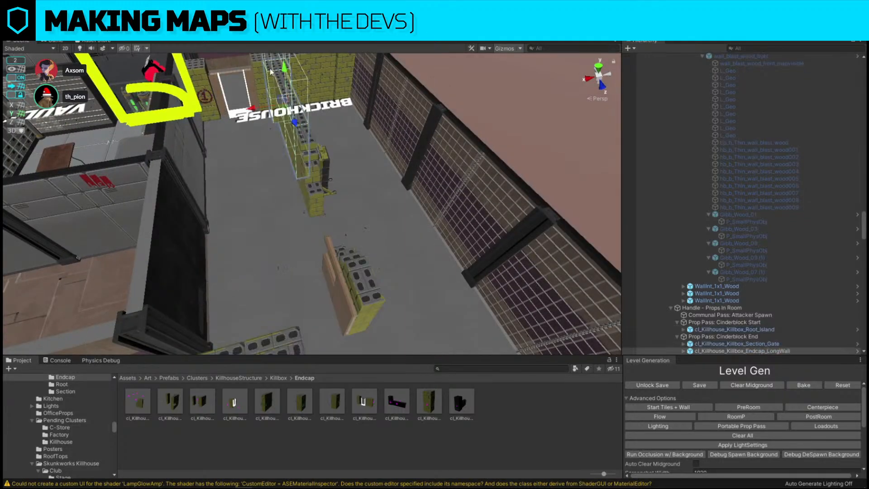
{"action": "key", "text": "f"}
{"action": "left_click", "coordinate": [316, 317]}
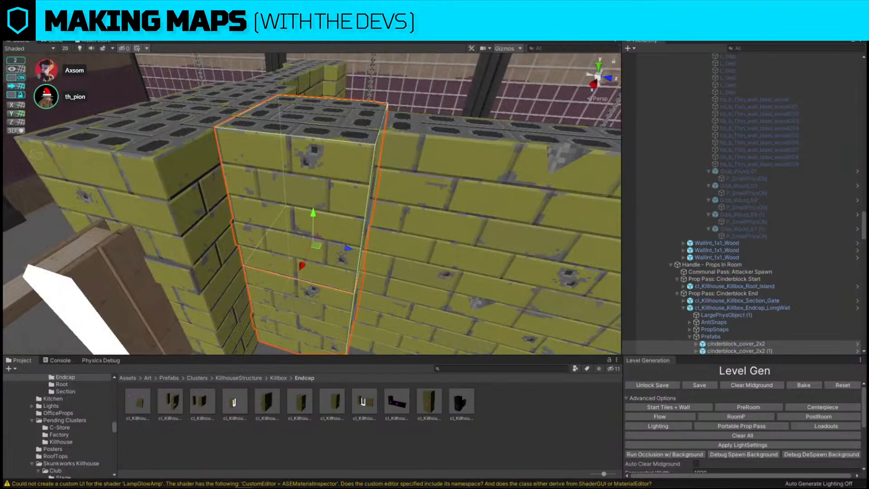
{"action": "scroll", "coordinate": [313, 204], "scroll_direction": "down", "scroll_amount": 10}
{"action": "left_click", "coordinate": [259, 164]}
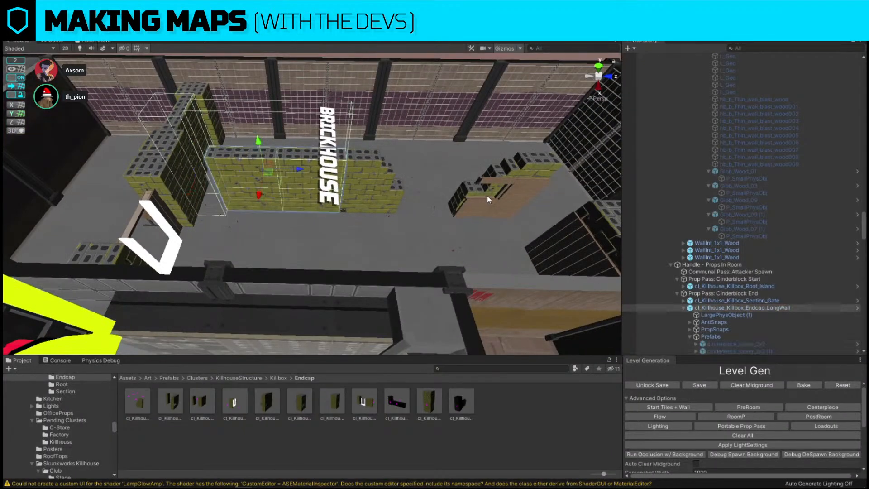
{"action": "left_click_drag", "start_coordinate": [435, 176], "coordinate": [417, 174]}
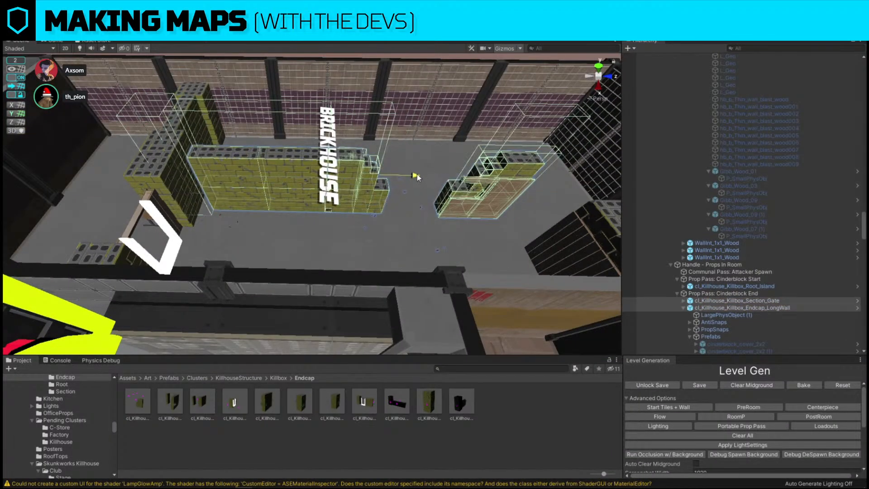
{"action": "right_click_drag", "start_coordinate": [410, 178], "coordinate": [349, 130]}
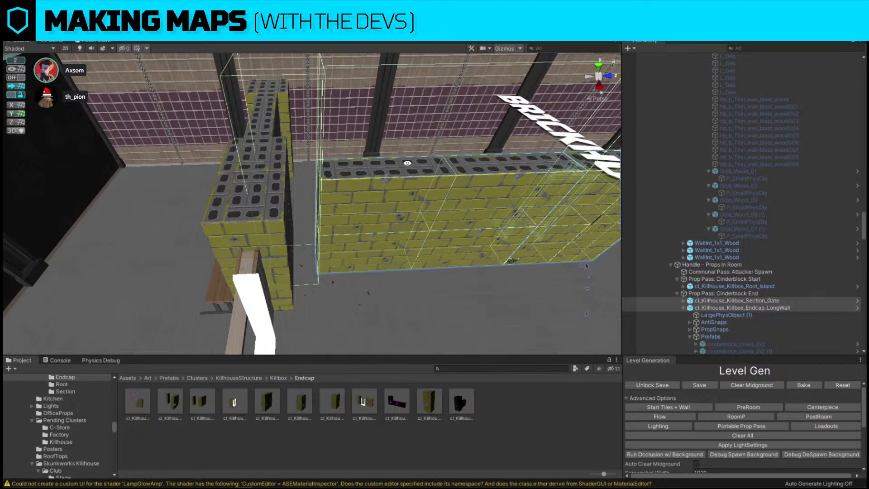
Place the Root_Island cluster against the end post of the inner wall between Brickhouse and the office, with grid snapping on.
{"action": "scroll", "coordinate": [408, 163], "scroll_direction": "down", "scroll_amount": 4}
{"action": "left_click_drag", "start_coordinate": [408, 163], "coordinate": [232, 219], "text": "alt"}
{"action": "scroll", "coordinate": [446, 183], "scroll_direction": "up", "scroll_amount": 3}
{"action": "left_click", "coordinate": [292, 238]}
{"action": "key", "text": "f"}
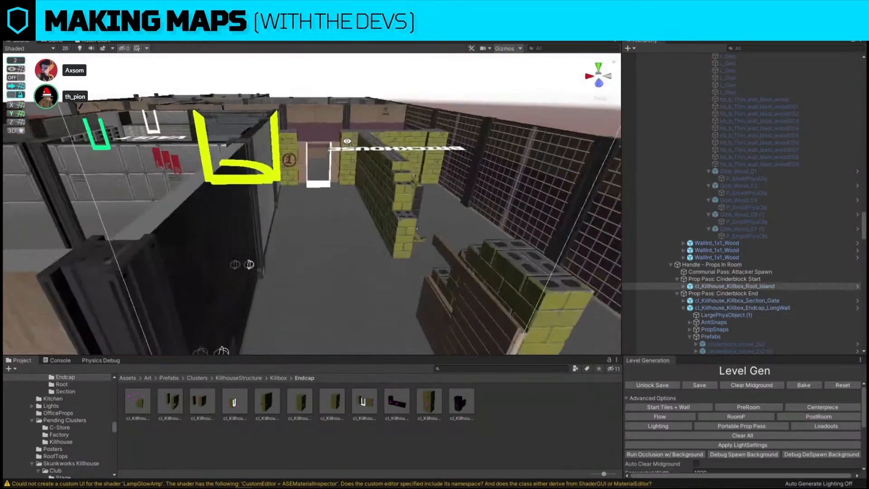
{"action": "left_click", "coordinate": [20, 78]}
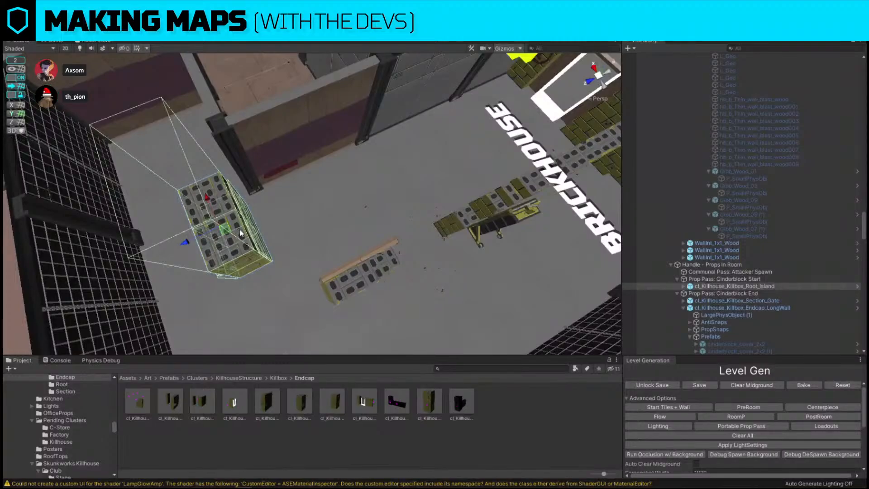
{"action": "left_click_drag", "start_coordinate": [225, 227], "coordinate": [269, 197]}
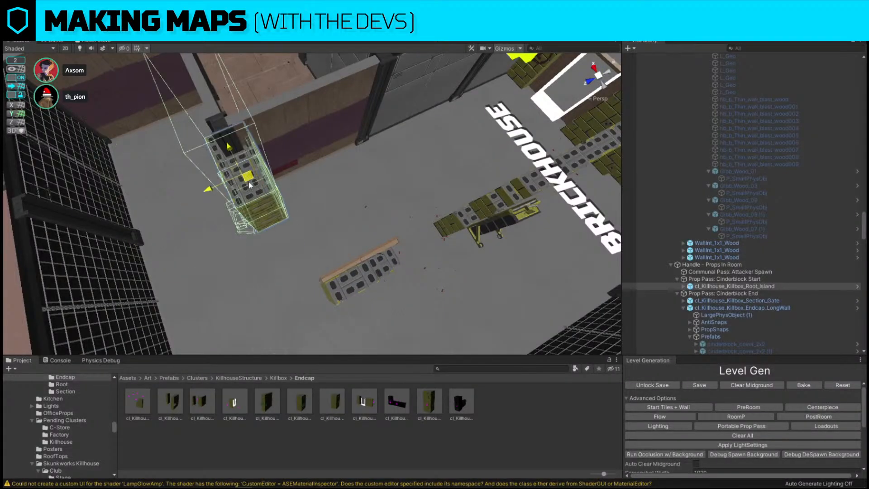
Capture an overview of the map, outline the Club, Office, Vault and Brickhouse block in red lines, and discard the capture.
{"action": "scroll", "coordinate": [255, 195], "scroll_direction": "down", "scroll_amount": 10}
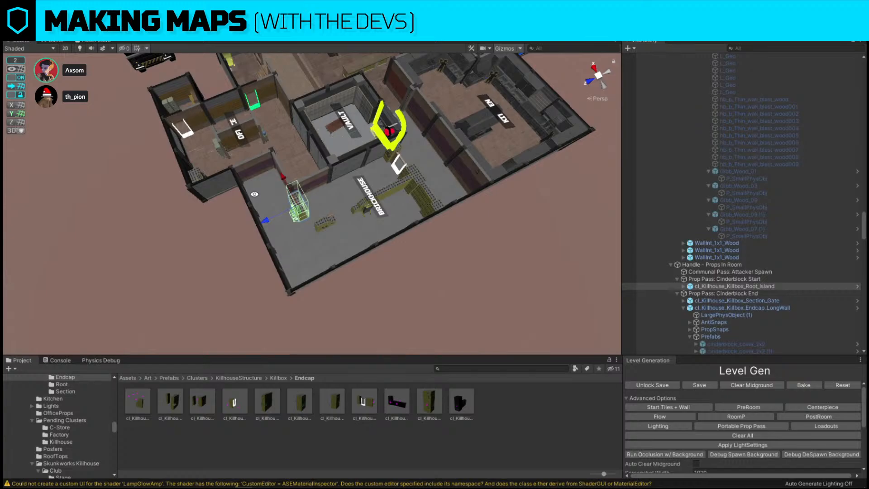
{"action": "left_click_drag", "start_coordinate": [445, 189], "coordinate": [426, 144], "text": "alt"}
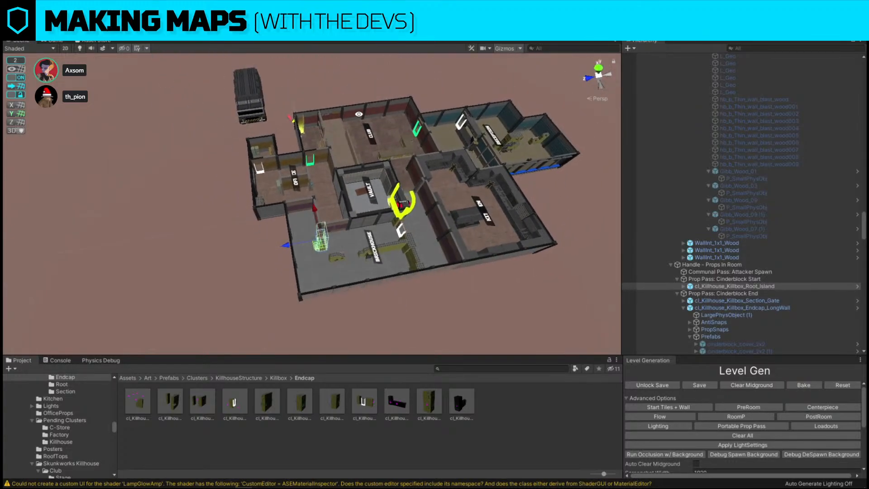
{"action": "key", "text": "Print"}
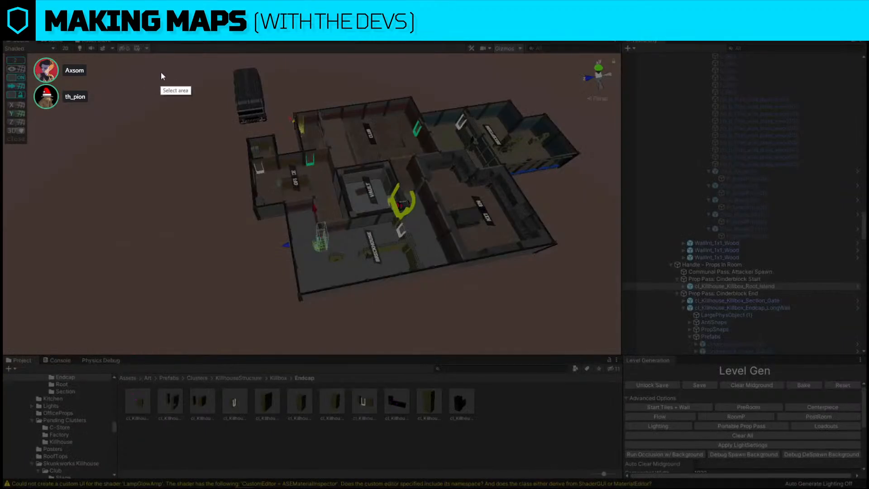
{"action": "left_click_drag", "start_coordinate": [164, 68], "coordinate": [591, 312]}
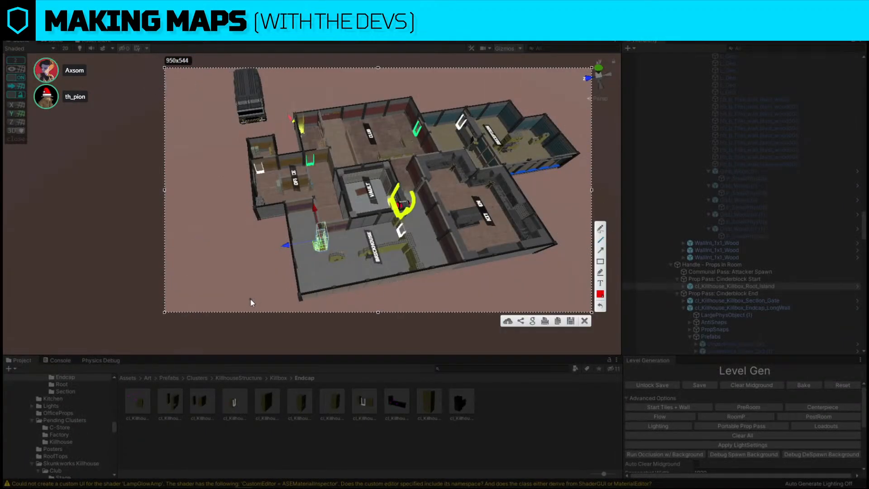
{"action": "mouse_move", "coordinate": [251, 299]}
{"action": "left_mouse_down"}
{"action": "mouse_move", "coordinate": [466, 263]}
{"action": "mouse_move", "coordinate": [401, 98]}
{"action": "mouse_move", "coordinate": [287, 94]}
{"action": "mouse_move", "coordinate": [249, 298]}
{"action": "left_mouse_up"}
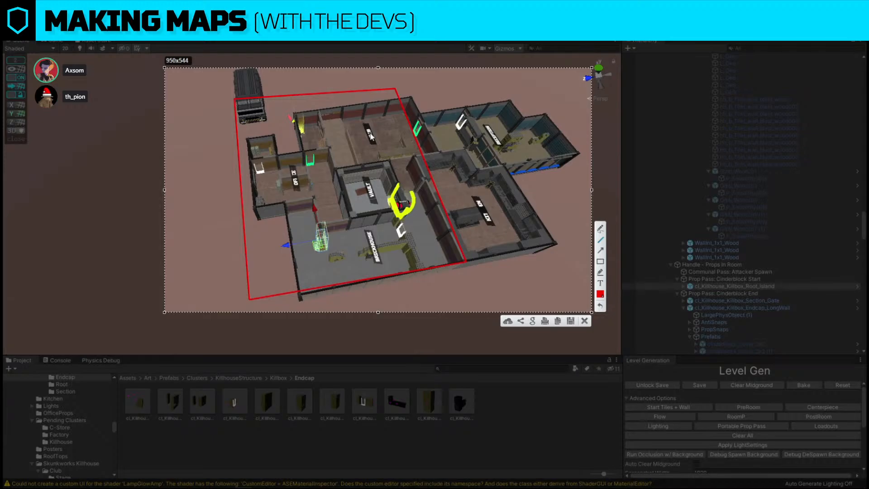
{"action": "left_click", "coordinate": [584, 321]}
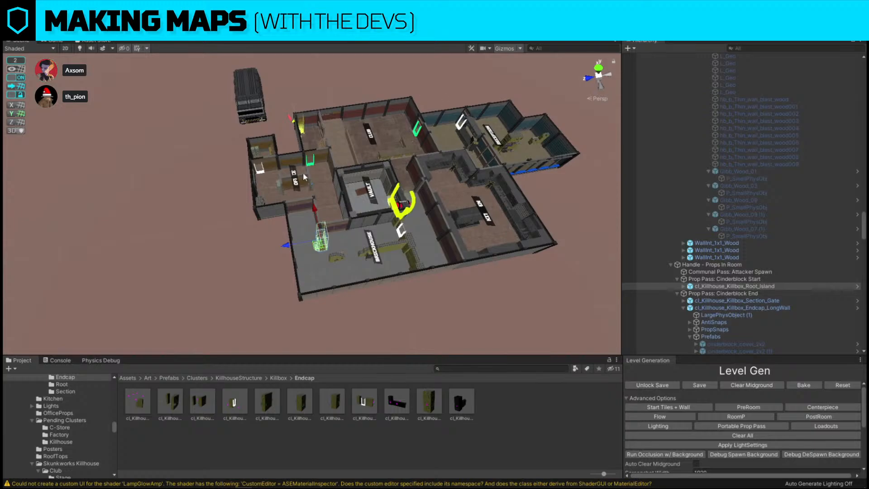
Replace the Root_Island cluster with the cl_Killhouse_Killbox_Section_HighCorner prefab from the Killbox Section folder.
{"action": "key", "text": "f"}
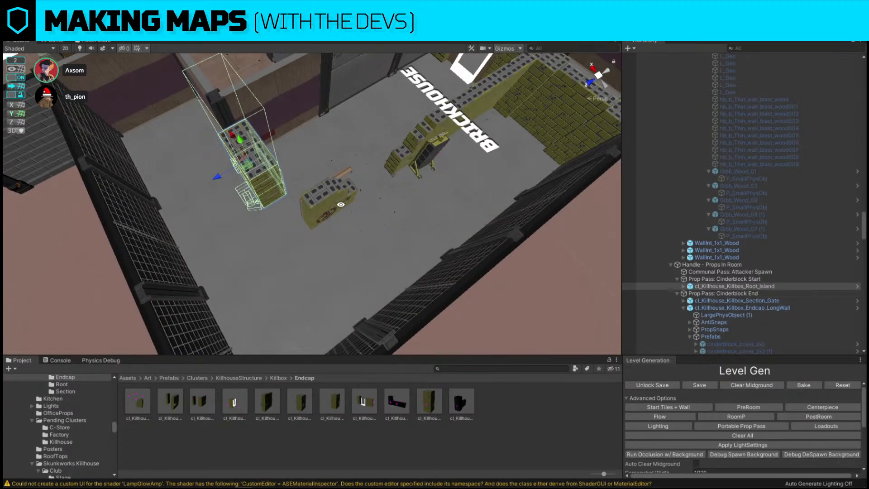
{"action": "left_click_drag", "start_coordinate": [402, 186], "coordinate": [411, 152], "text": "alt"}
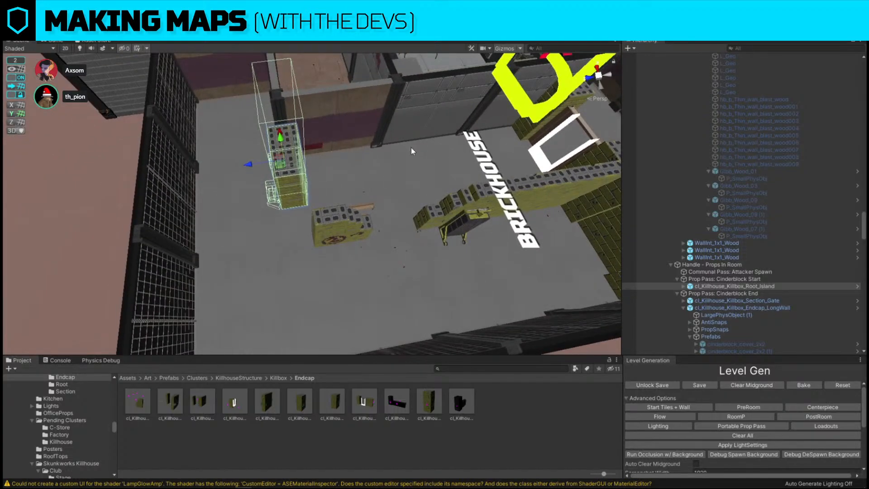
{"action": "left_click", "coordinate": [280, 378]}
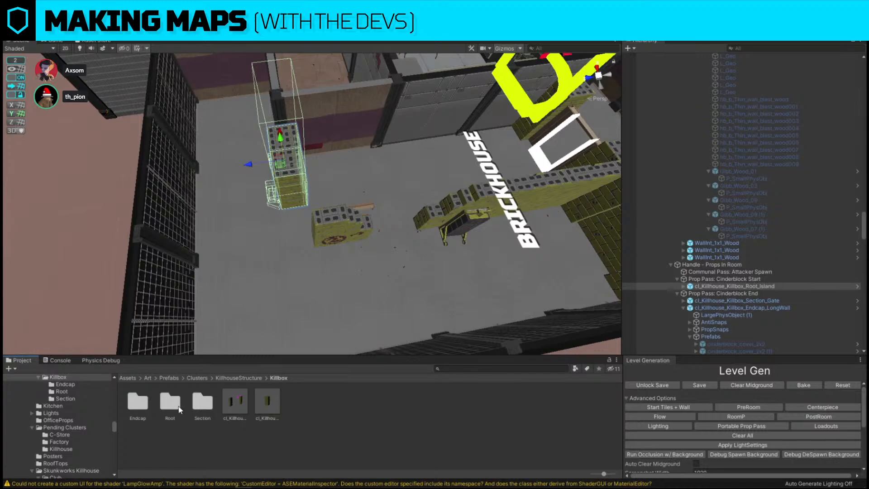
{"action": "double_click", "coordinate": [203, 400]}
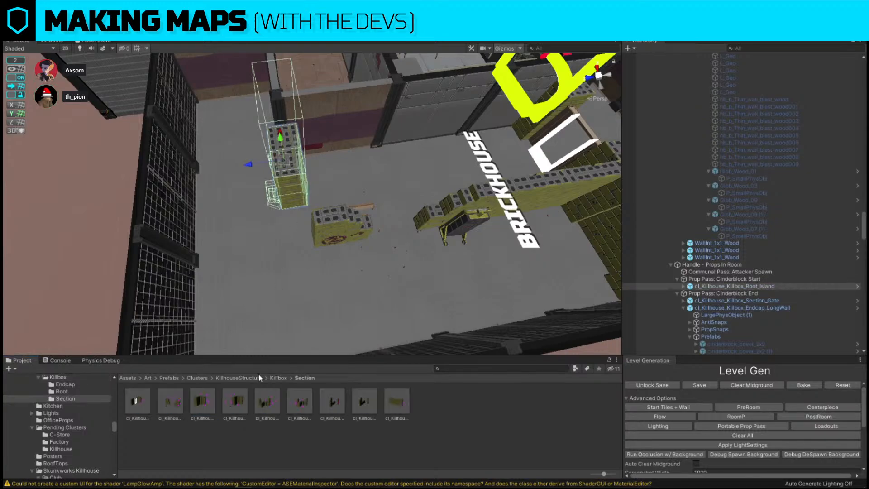
{"action": "key", "text": "ctrl+shift+r"}
{"action": "left_click_drag", "start_coordinate": [204, 400], "coordinate": [164, 170]}
{"action": "left_click", "coordinate": [246, 231]}
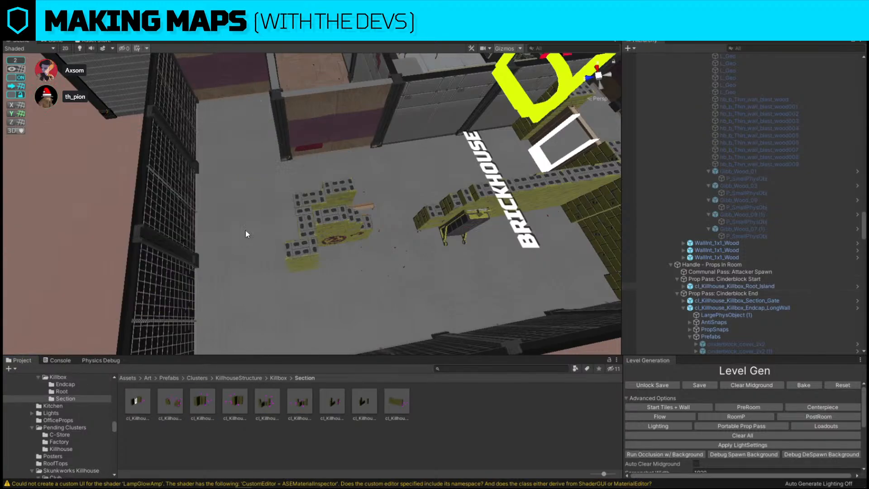
Rotate the HighCorner cluster a quarter turn and move it toward the mesh outer wall, roughly in line with the gate section.
{"action": "left_click", "coordinate": [308, 223]}
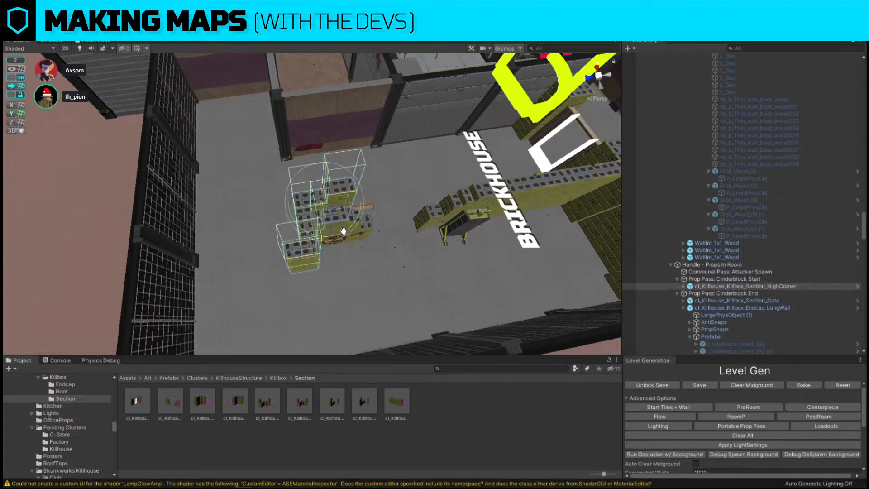
{"action": "left_click_drag", "start_coordinate": [344, 231], "coordinate": [444, 241]}
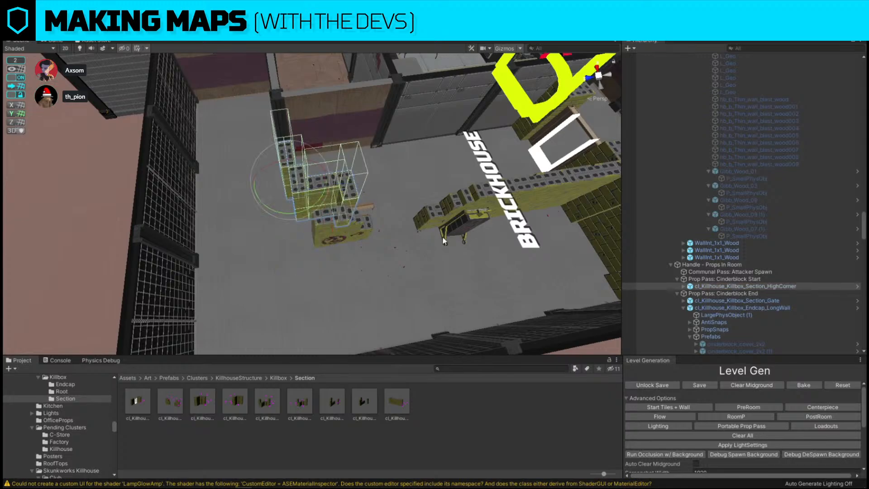
{"action": "left_click_drag", "start_coordinate": [349, 248], "coordinate": [316, 213], "text": "alt"}
{"action": "key", "text": "w"}
{"action": "left_click_drag", "start_coordinate": [291, 167], "coordinate": [198, 201]}
Set the grid snap value to 1 and shift the HighCorner cluster up against the end of the gate section.
{"action": "left_click", "coordinate": [21, 62]}
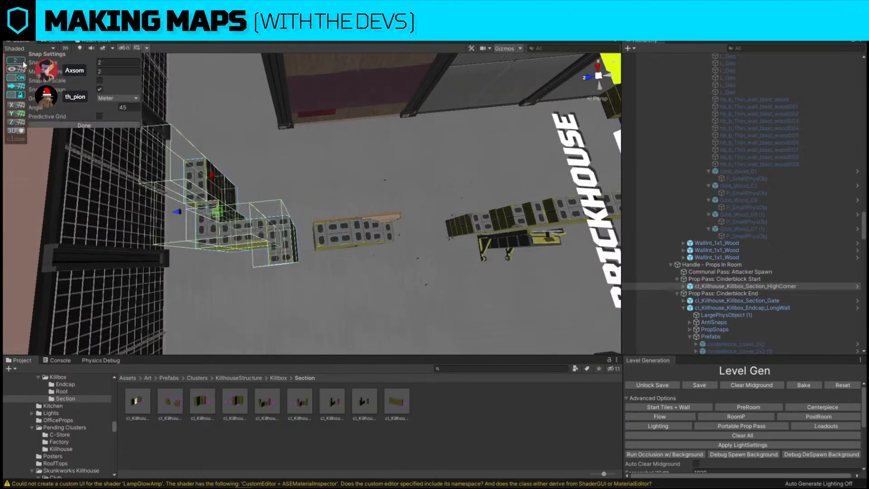
{"action": "type", "text": "1"}
{"action": "left_click", "coordinate": [85, 125]}
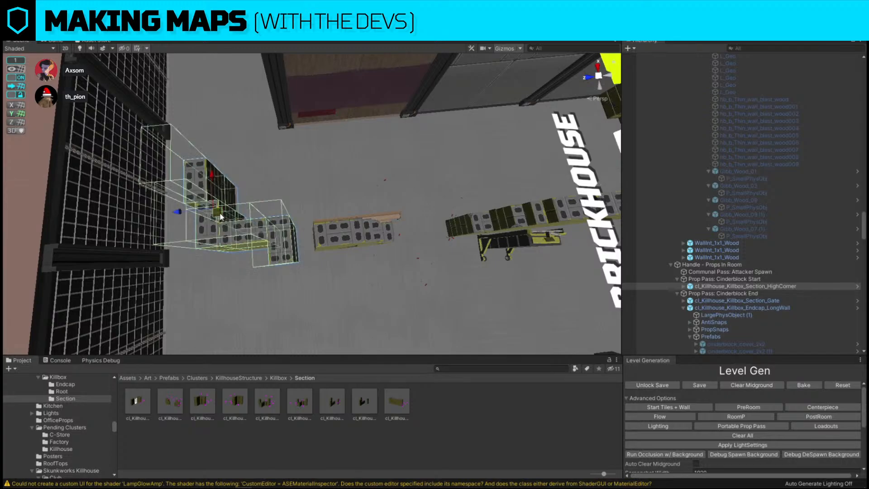
{"action": "left_click_drag", "start_coordinate": [218, 218], "coordinate": [239, 230]}
Deactivate the LongWall endcap's stacked pair of short thin cinderblock walls that adjoin the cross wall.
{"action": "right_click_drag", "start_coordinate": [239, 225], "coordinate": [438, 167]}
{"action": "left_click", "coordinate": [439, 167]}
{"action": "left_click", "coordinate": [438, 167]}
{"action": "key", "text": "f"}
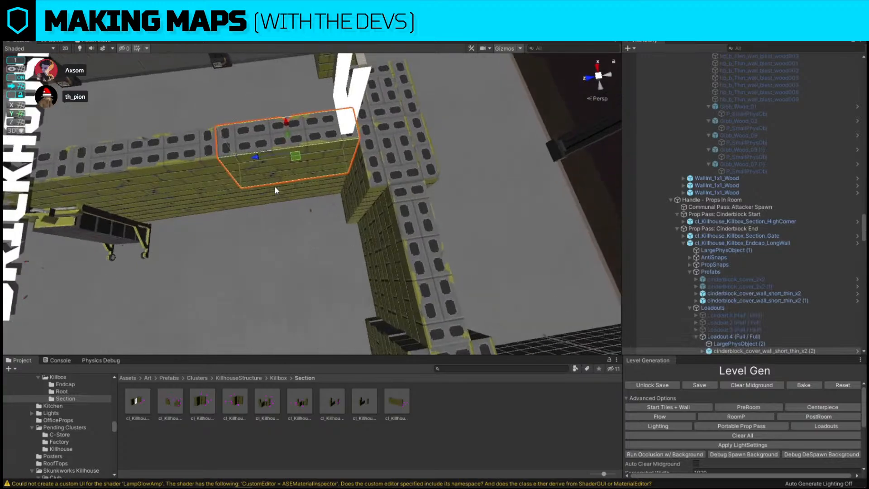
{"action": "key", "text": "alt+shift+a"}
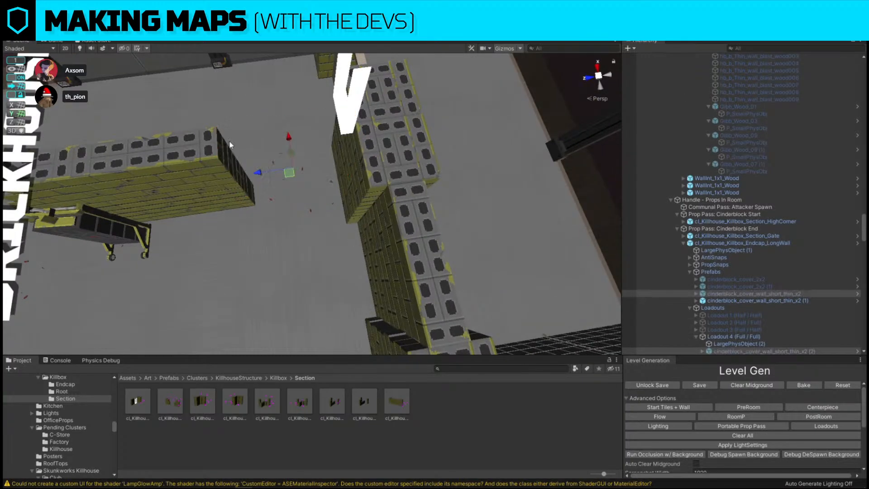
Move the LongWall's remaining pair of stacked short thin walls along the divider line until they meet the cinderblock cross wall.
{"action": "scroll", "coordinate": [215, 150], "scroll_direction": "down", "scroll_amount": 1}
{"action": "left_click", "coordinate": [200, 156]}
{"action": "left_click", "coordinate": [213, 198]}
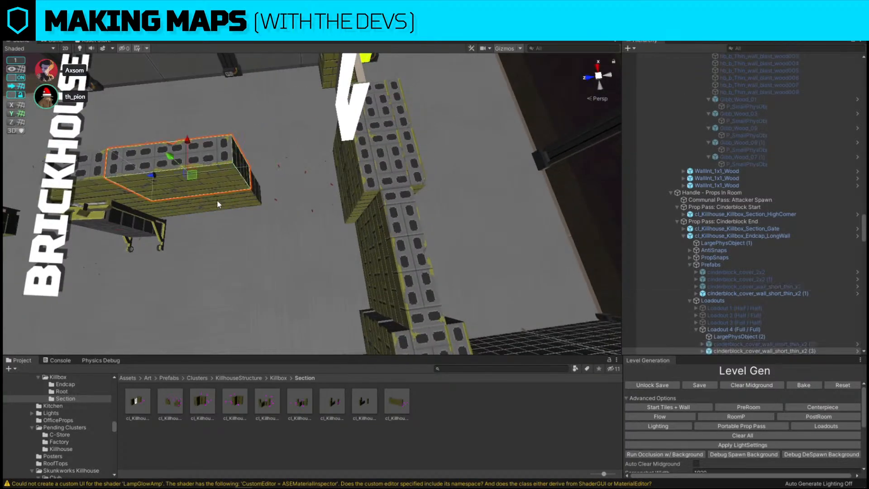
{"action": "left_click_drag", "start_coordinate": [172, 186], "coordinate": [268, 182]}
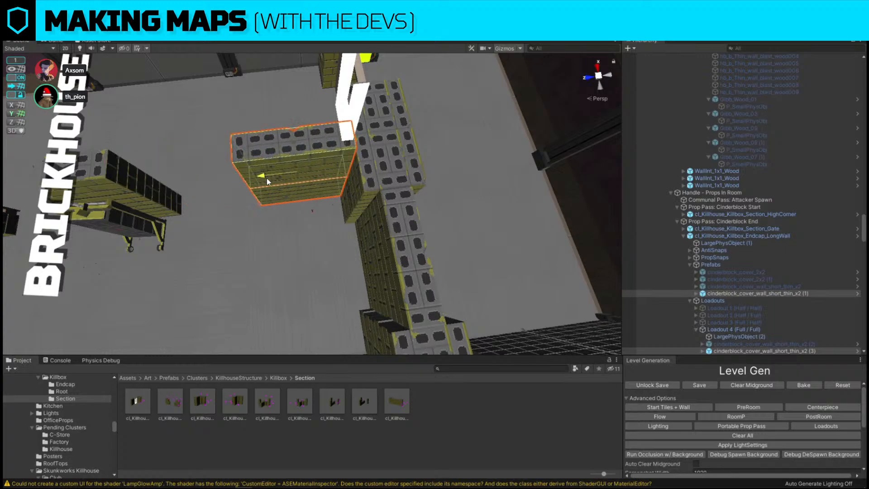
Select the gate section and HighCorner cluster together and move them along the divider line to close up with the shortened long wall.
{"action": "left_click", "coordinate": [124, 178]}
{"action": "key", "text": "f"}
{"action": "left_click", "coordinate": [137, 171], "text": "shift"}
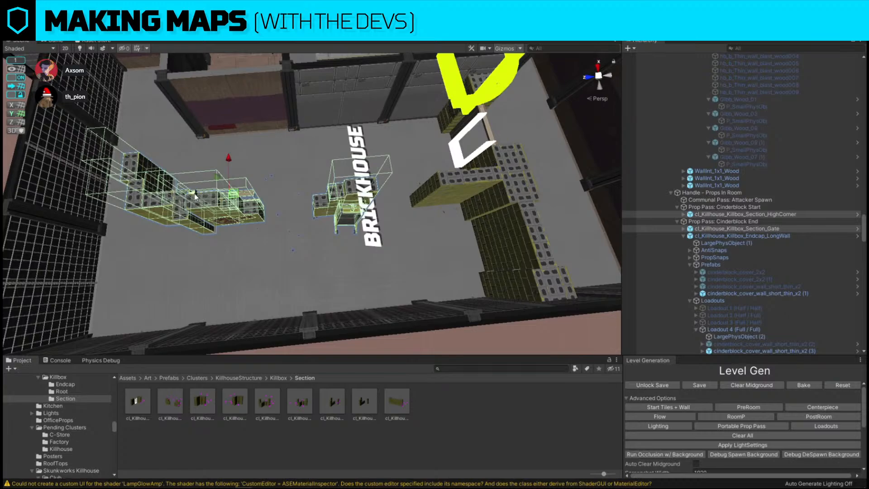
{"action": "left_click_drag", "start_coordinate": [199, 193], "coordinate": [389, 122]}
{"action": "key", "text": "f"}
Examine the revised Brickhouse divider from several angles and in relation to the Vault, Office and Club.
{"action": "left_click", "coordinate": [379, 107]}
{"action": "left_click", "coordinate": [380, 107]}
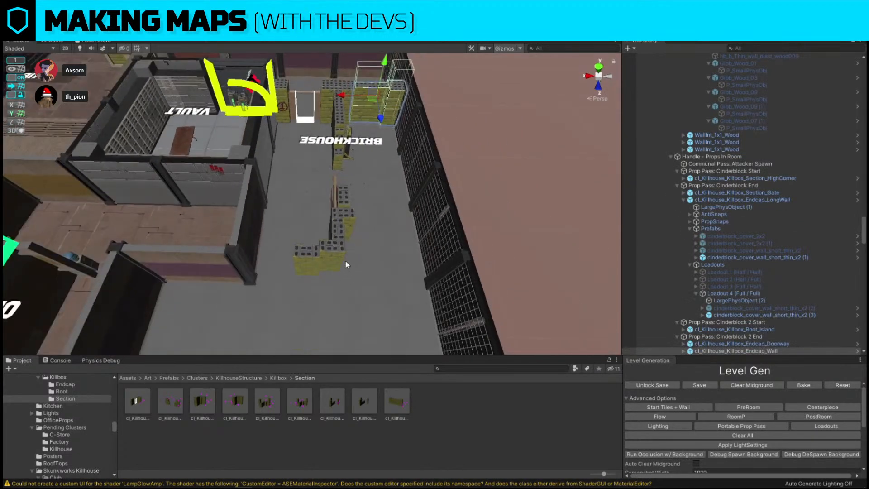
{"action": "left_click", "coordinate": [272, 379]}
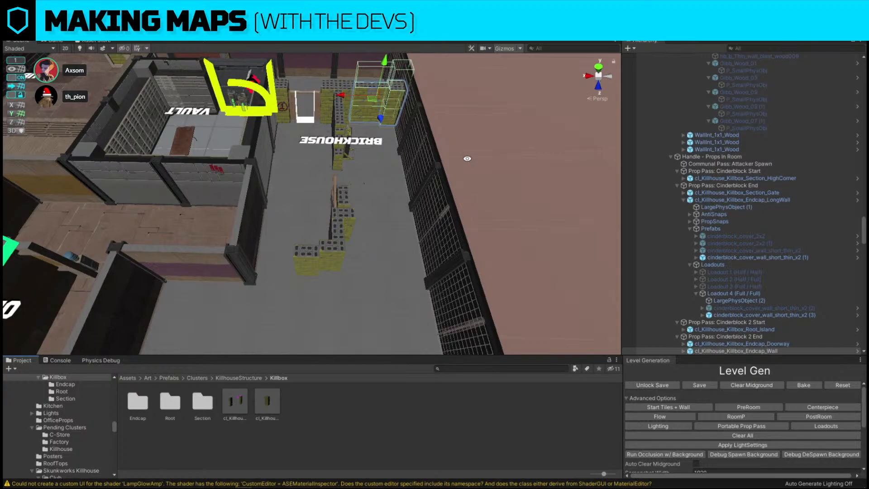
{"action": "scroll", "coordinate": [423, 129], "scroll_direction": "down", "scroll_amount": 10}
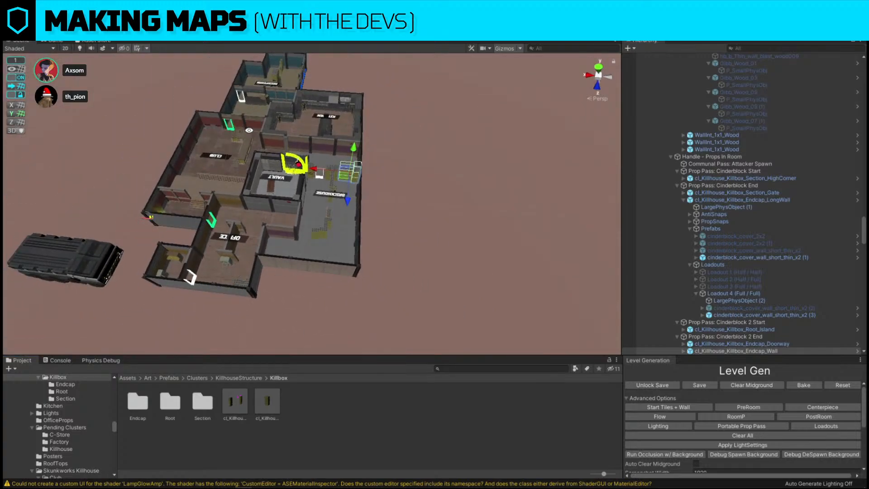
{"action": "left_click", "coordinate": [448, 173]}
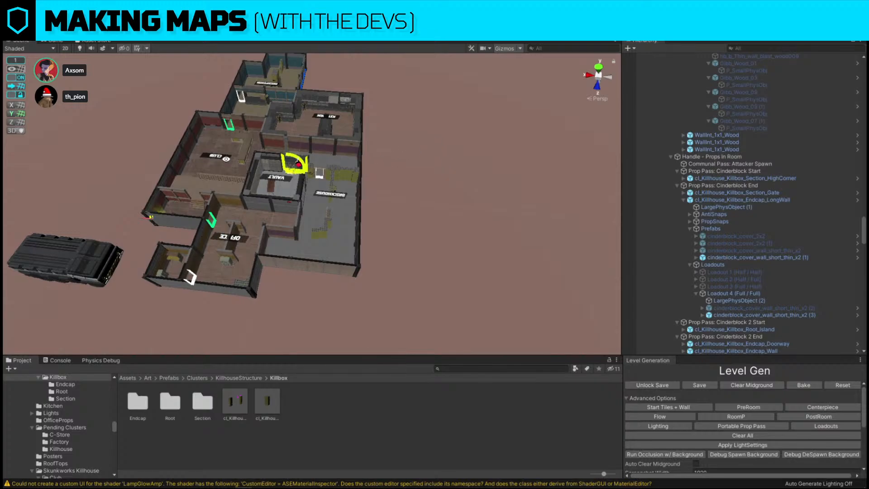
{"action": "scroll", "coordinate": [480, 175], "scroll_direction": "up", "scroll_amount": 5}
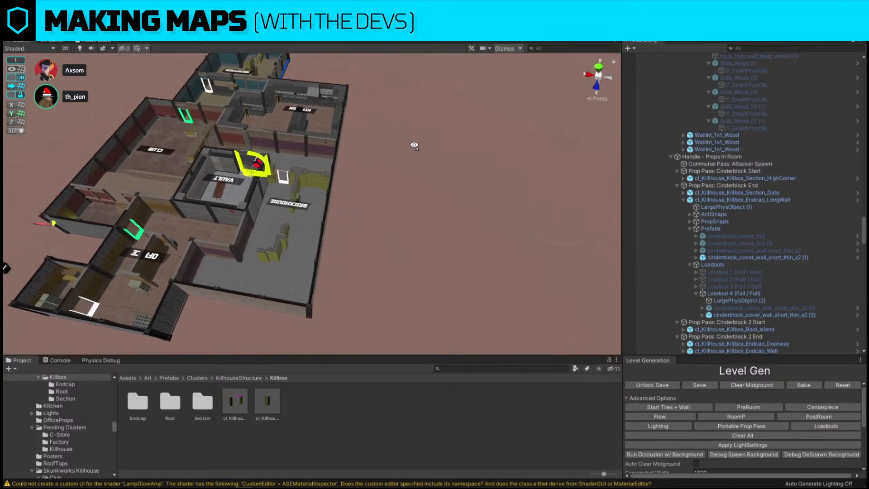
{"action": "left_click_drag", "start_coordinate": [413, 144], "coordinate": [338, 141], "text": "alt"}
{"action": "scroll", "coordinate": [449, 171], "scroll_direction": "up", "scroll_amount": 3}
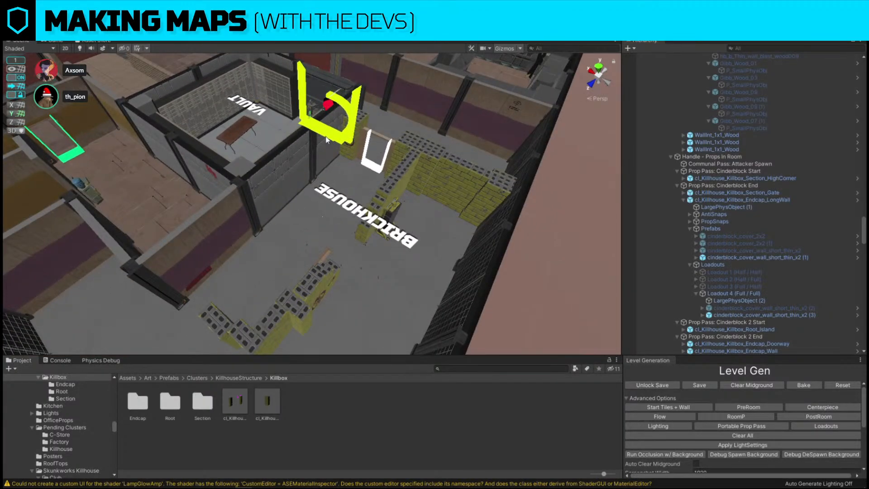
Move the cl_Bomb objective from beside the yellow doorway into the Vault room.
{"action": "key", "text": "w"}
{"action": "right_click_drag", "start_coordinate": [326, 136], "coordinate": [317, 194]}
{"action": "key", "text": "s"}
{"action": "left_click", "coordinate": [393, 97]}
{"action": "scroll", "coordinate": [362, 122], "scroll_direction": "down", "scroll_amount": 6}
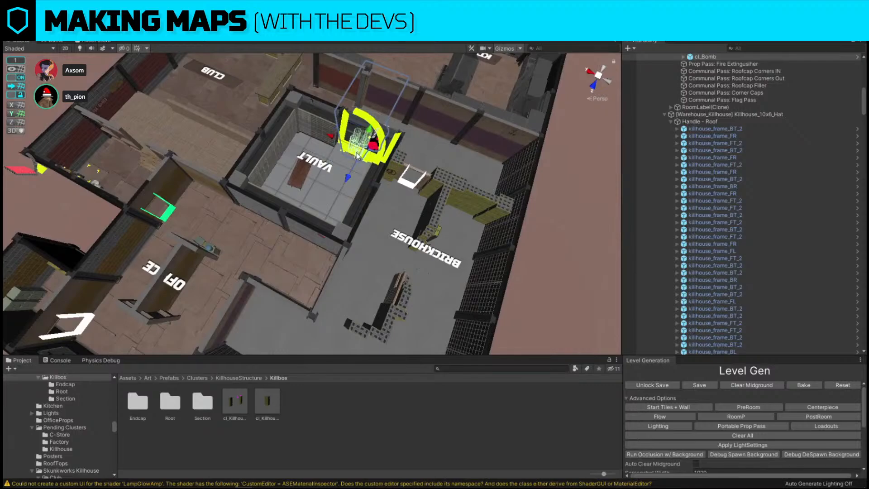
{"action": "left_click_drag", "start_coordinate": [362, 157], "coordinate": [330, 188]}
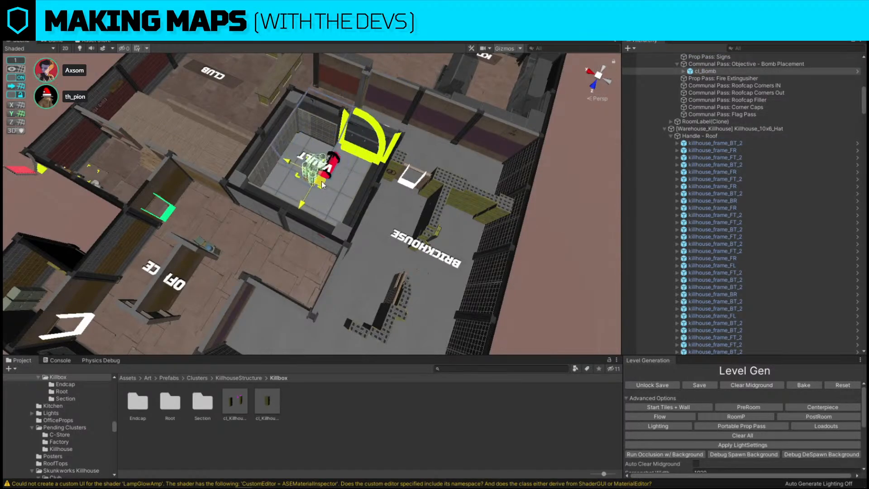
Duplicate the Root_Island cluster and place the copy between the HighCorner cluster and the inner wall post near the office.
{"action": "right_click_drag", "start_coordinate": [552, 250], "coordinate": [350, 238]}
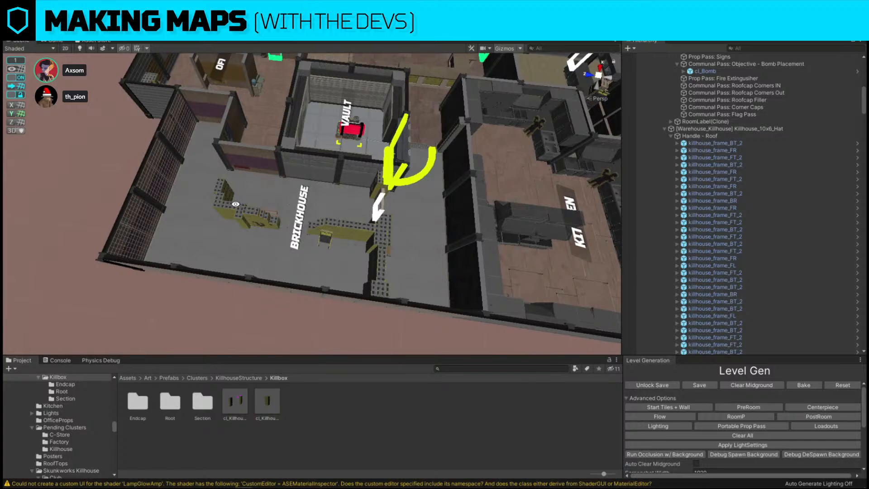
{"action": "left_click", "coordinate": [381, 234]}
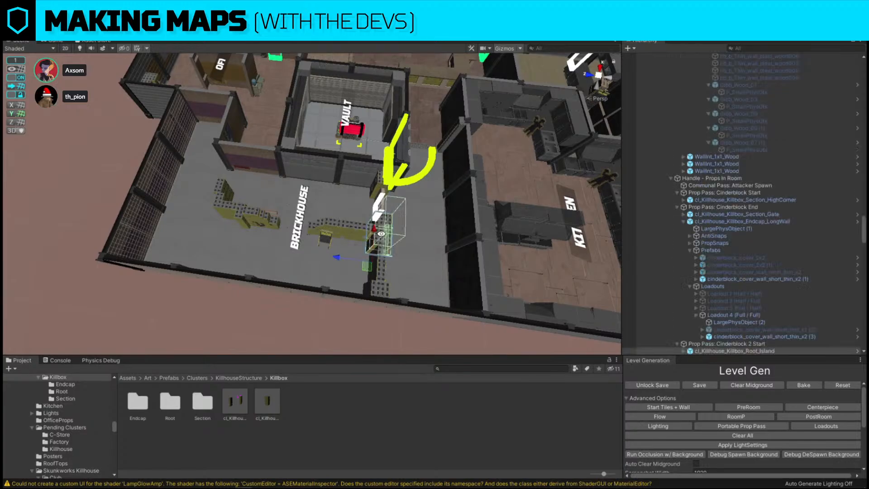
{"action": "left_click_drag", "start_coordinate": [368, 268], "coordinate": [225, 207]}
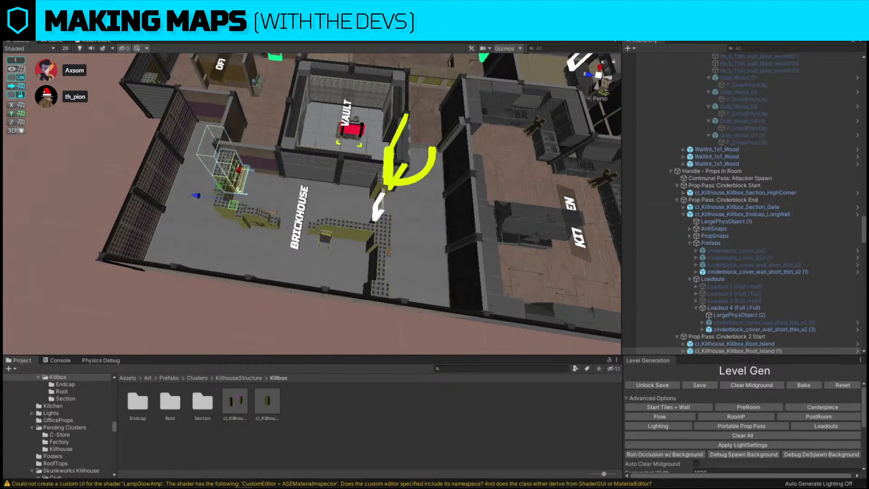
{"action": "right_click_drag", "start_coordinate": [254, 175], "coordinate": [433, 212]}
{"action": "left_click", "coordinate": [186, 121]}
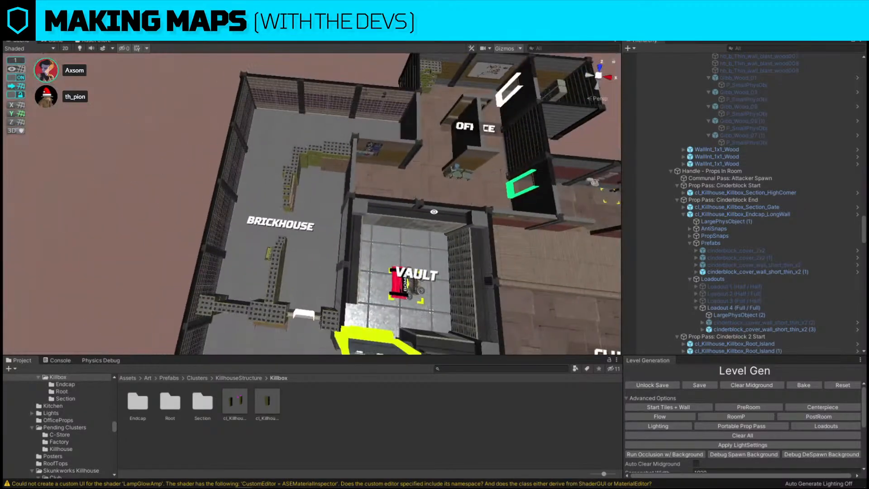
Replace the WallInt_1x1_Wood section between Brickhouse and the Office with a DoorwayInt_Killhouse doorway.
{"action": "scroll", "coordinate": [330, 267], "scroll_direction": "down", "scroll_amount": 5}
{"action": "left_click_drag", "start_coordinate": [331, 304], "coordinate": [344, 312], "text": "alt"}
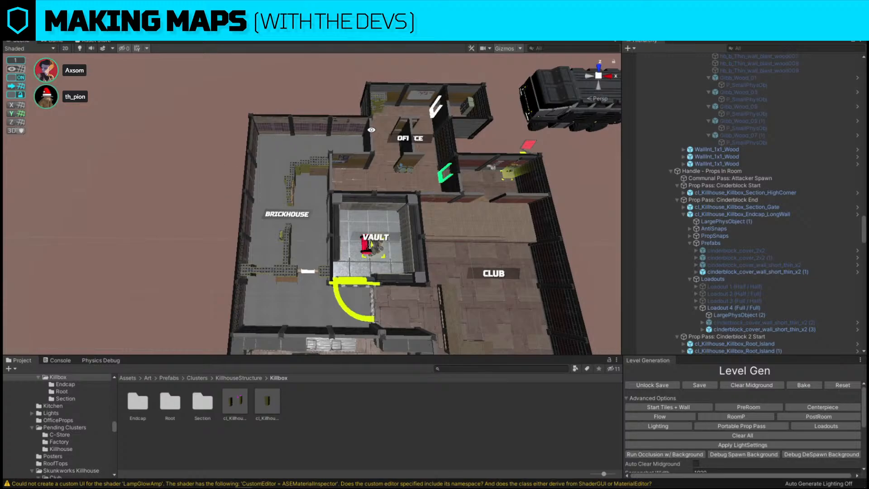
{"action": "scroll", "coordinate": [359, 186], "scroll_direction": "up", "scroll_amount": 5}
{"action": "left_click_drag", "start_coordinate": [359, 173], "coordinate": [298, 176], "text": "alt"}
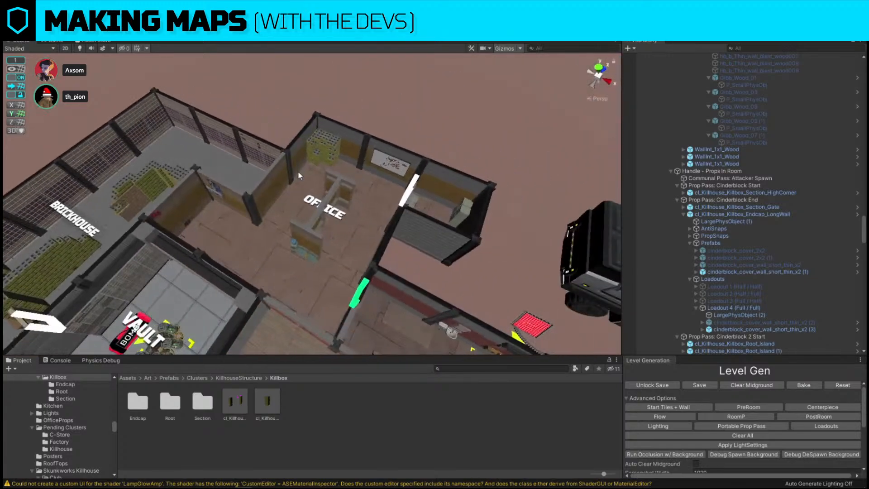
{"action": "left_click", "coordinate": [284, 178]}
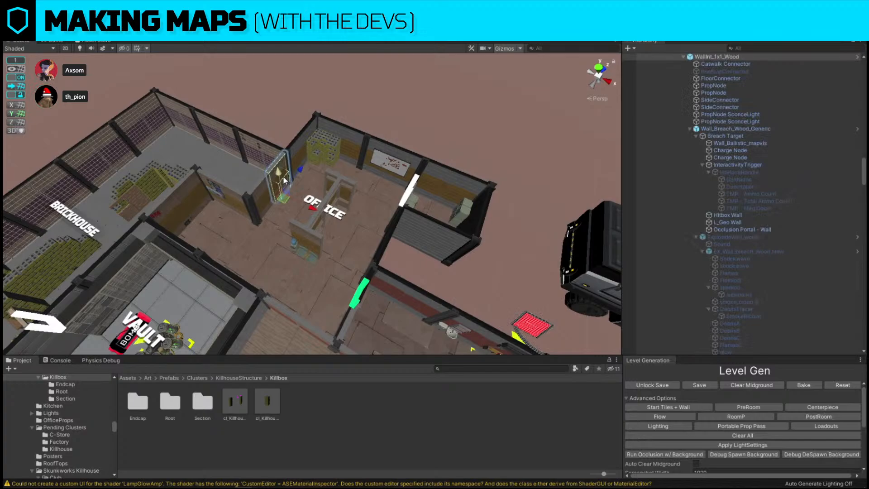
{"action": "key", "text": "Delete"}
Examine the player routes around the Office, its side room, the Club entrance and the truck spawn.
{"action": "key", "text": "s"}
{"action": "mouse_move", "coordinate": [320, 187]}
{"action": "right_mouse_down"}
{"action": "mouse_move", "coordinate": [292, 218]}
{"action": "mouse_move", "coordinate": [417, 206]}
{"action": "mouse_move", "coordinate": [463, 160]}
{"action": "right_mouse_up"}
{"action": "key", "text": "w"}
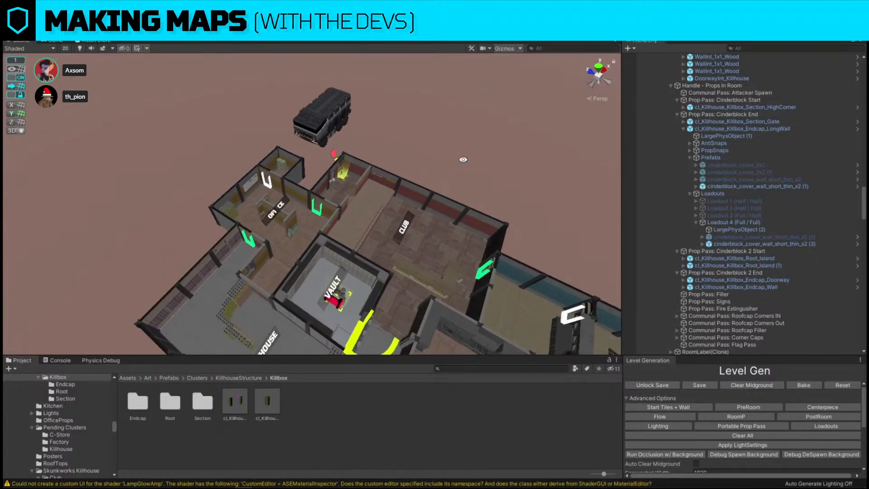
{"action": "right_click_drag", "start_coordinate": [340, 179], "coordinate": [174, 220]}
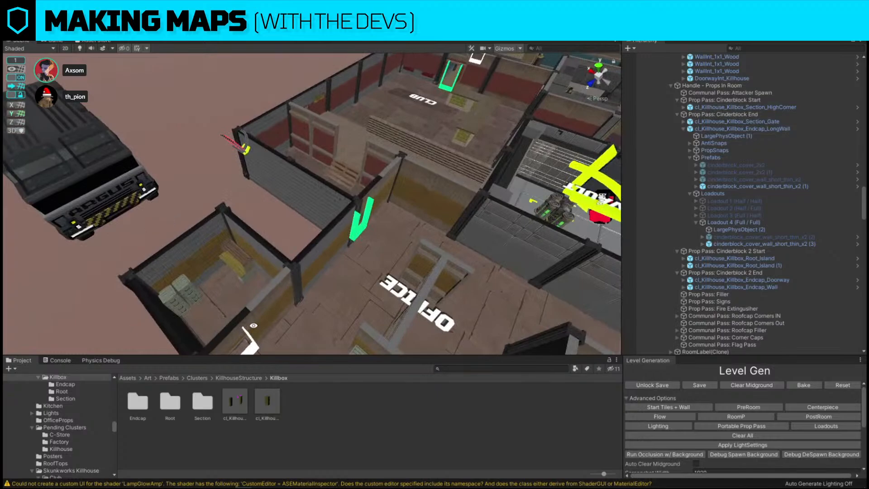
{"action": "right_click_drag", "start_coordinate": [142, 353], "coordinate": [173, 161]}
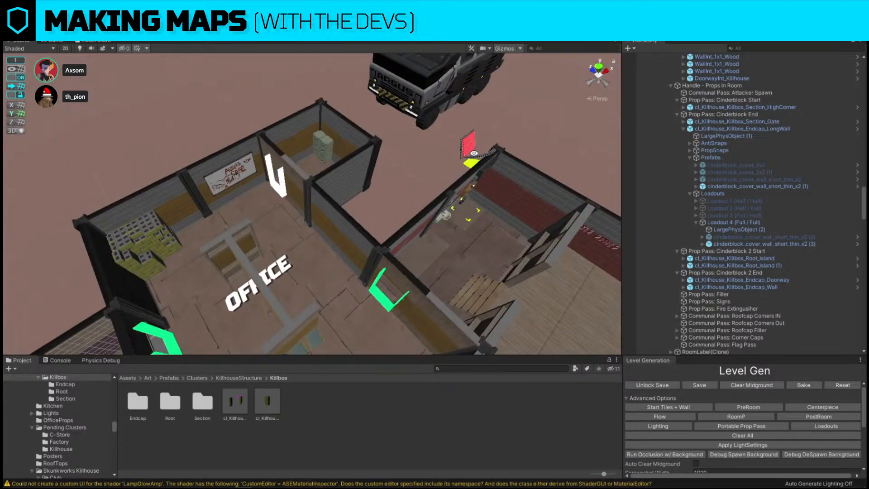
{"action": "right_click_drag", "start_coordinate": [474, 153], "coordinate": [340, 141]}
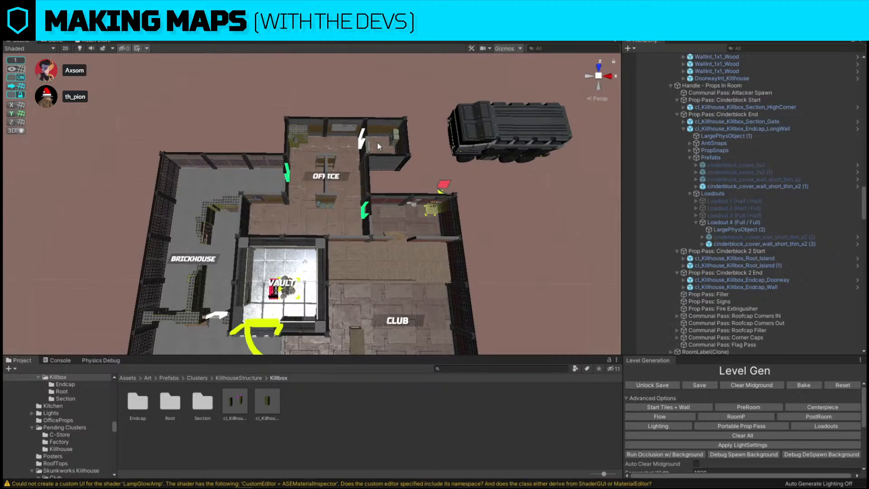
Try moving the Office side room's floor tile into the open gap beside the Club entrance.
{"action": "left_click", "coordinate": [380, 162]}
{"action": "left_click_drag", "start_coordinate": [380, 162], "coordinate": [380, 157]}
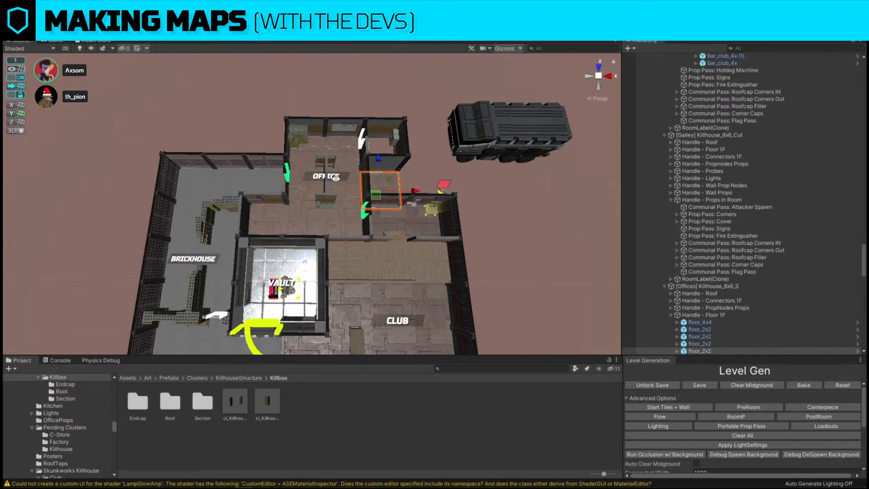
{"action": "left_click_drag", "start_coordinate": [382, 162], "coordinate": [406, 147]}
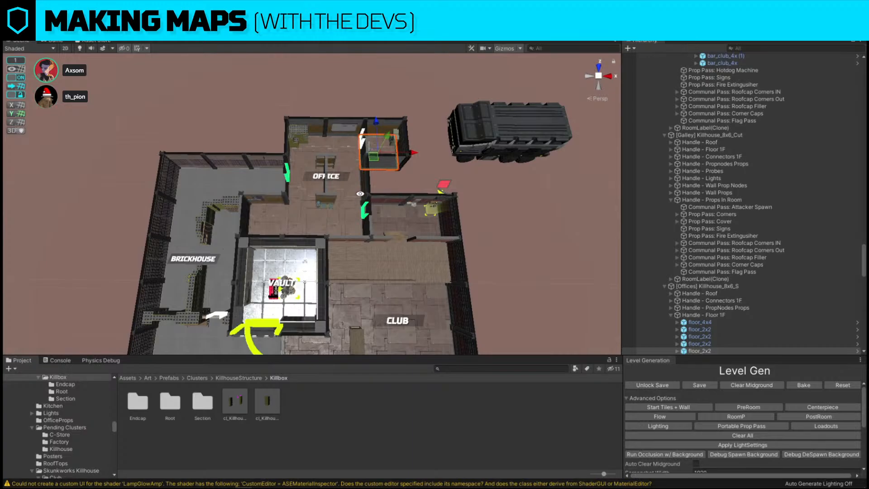
Duplicate the cl_KHOffice_Cover_Corner_2x2 cluster into the Office nook beside Brickhouse, and delete the original from the side room.
{"action": "left_click_drag", "start_coordinate": [537, 219], "coordinate": [553, 232], "text": "alt"}
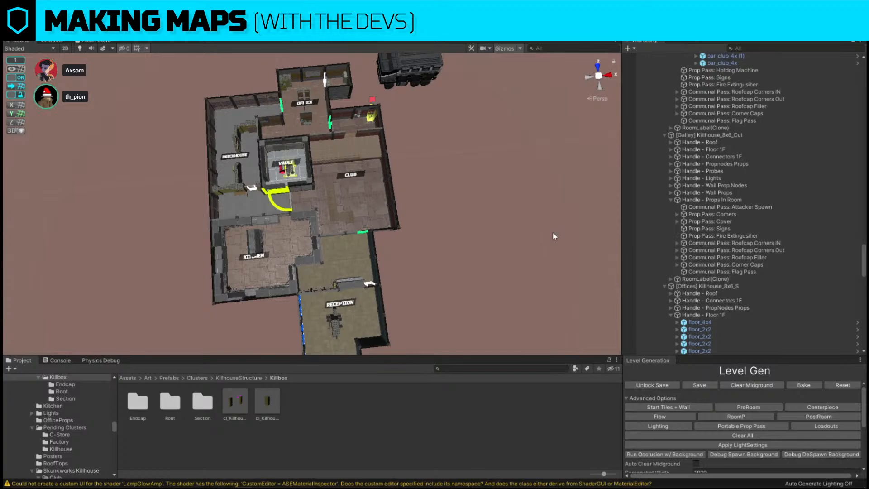
{"action": "right_click_drag", "start_coordinate": [552, 232], "coordinate": [525, 173]}
{"action": "right_click_drag", "start_coordinate": [525, 173], "coordinate": [500, 300]}
{"action": "left_click", "coordinate": [532, 268]}
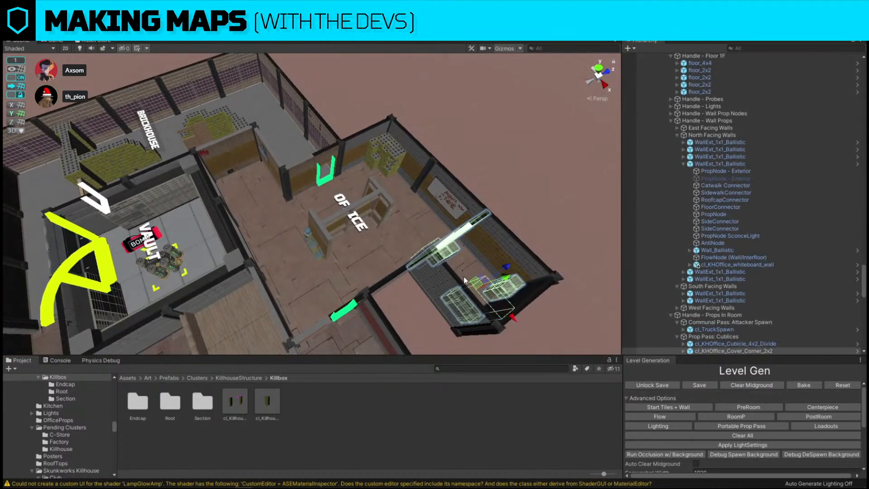
{"action": "key", "text": "ctrl+d"}
{"action": "left_click_drag", "start_coordinate": [500, 299], "coordinate": [229, 194]}
{"action": "left_click", "coordinate": [507, 121]}
{"action": "middle_click_drag", "start_coordinate": [511, 121], "coordinate": [419, 121]}
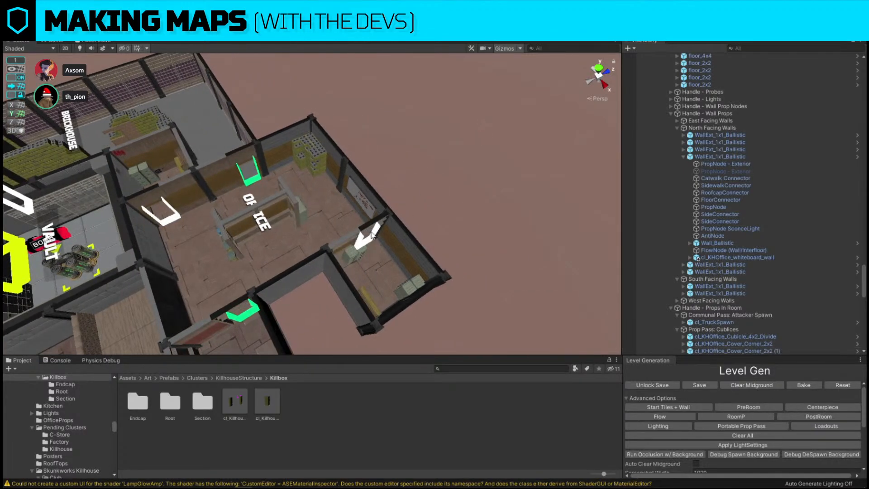
{"action": "left_click", "coordinate": [356, 231]}
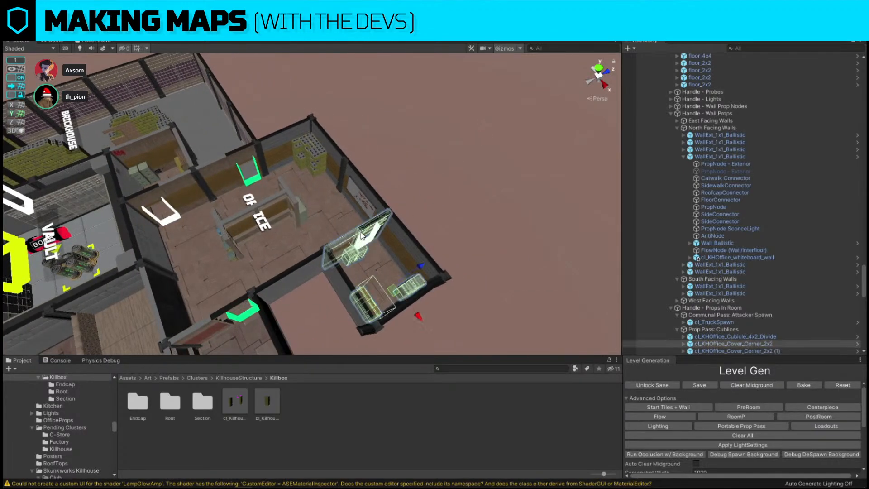
{"action": "key", "text": "Delete"}
Replace the WallExt_1x1_Ballistic section on the Office side room that faces the Club entrance with a doorway.
{"action": "right_click_drag", "start_coordinate": [406, 261], "coordinate": [296, 240]}
{"action": "left_click", "coordinate": [297, 242]}
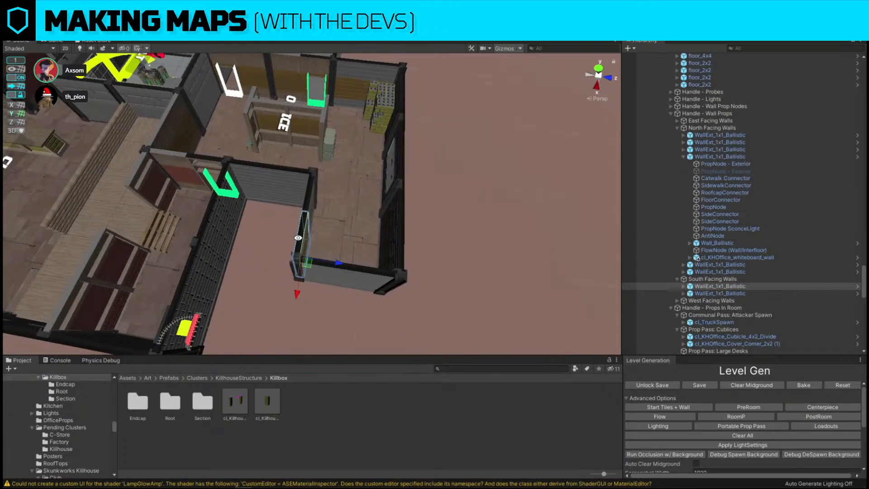
{"action": "key", "text": "alt+d"}
Duplicate the Reception's wooden breach wall and place Wall_breach_wood_thin (1) perpendicular to the desk partition at its open end.
{"action": "right_click_drag", "start_coordinate": [238, 196], "coordinate": [369, 218]}
{"action": "left_click", "coordinate": [370, 217]}
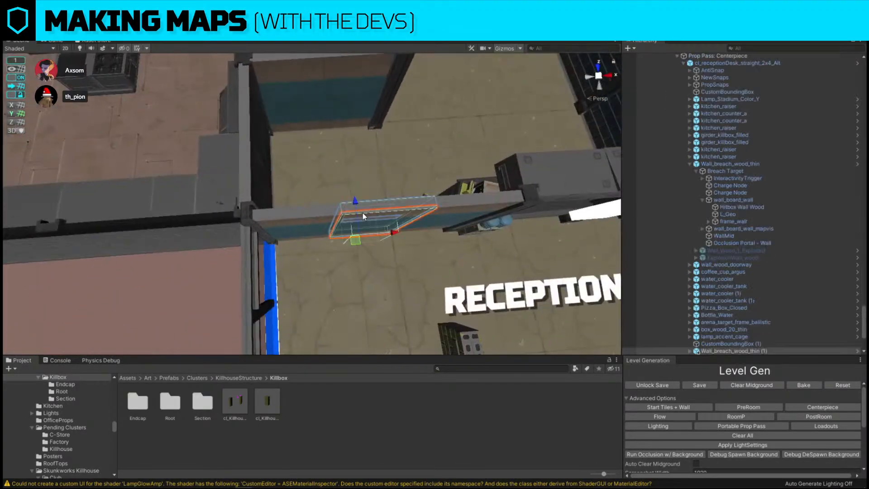
{"action": "scroll", "coordinate": [754, 259], "scroll_direction": "down", "scroll_amount": 3}
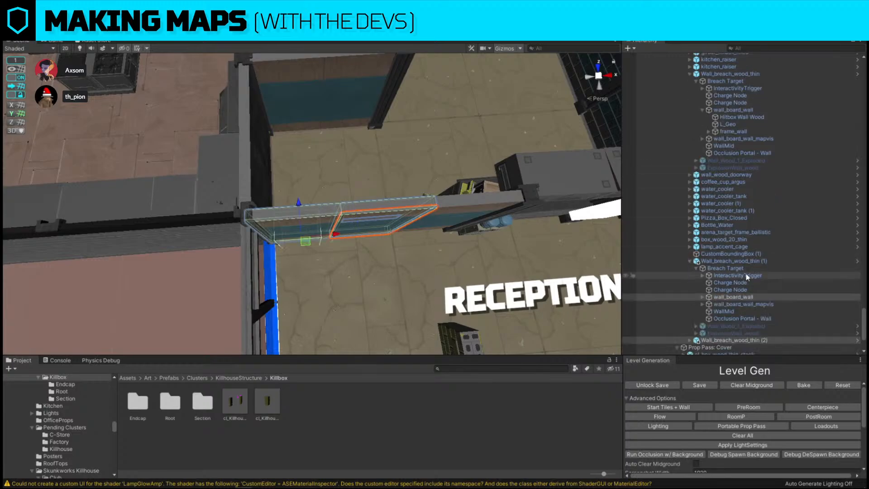
{"action": "left_click", "coordinate": [706, 262]}
{"action": "key", "text": "e"}
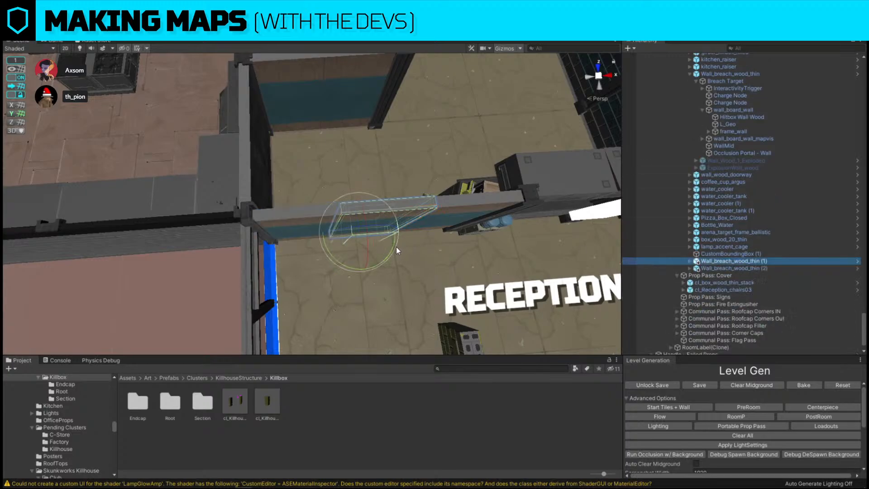
{"action": "left_click_drag", "start_coordinate": [390, 259], "coordinate": [262, 287]}
{"action": "key", "text": "w"}
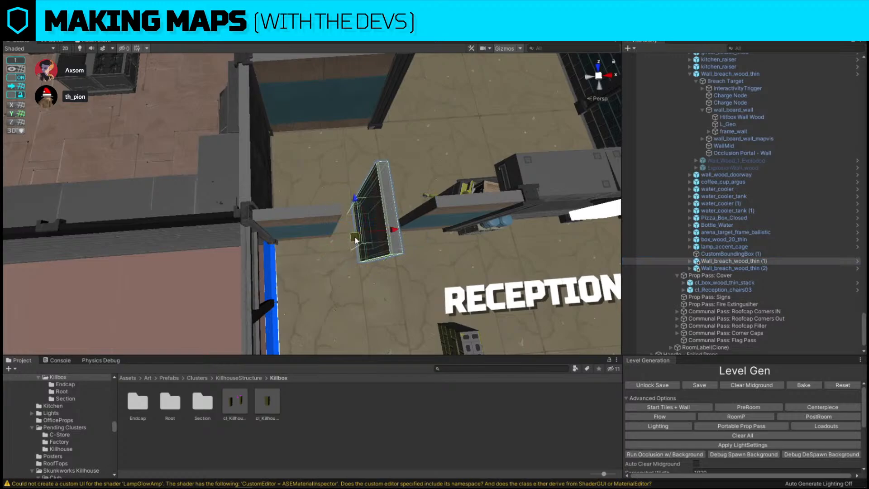
{"action": "left_click_drag", "start_coordinate": [360, 240], "coordinate": [380, 206]}
Rotate Wall_breach_wood_thin (2) perpendicular to the desk partition and line it up behind Wall_breach_wood_thin (1) to meet the back wall.
{"action": "left_click", "coordinate": [718, 269]}
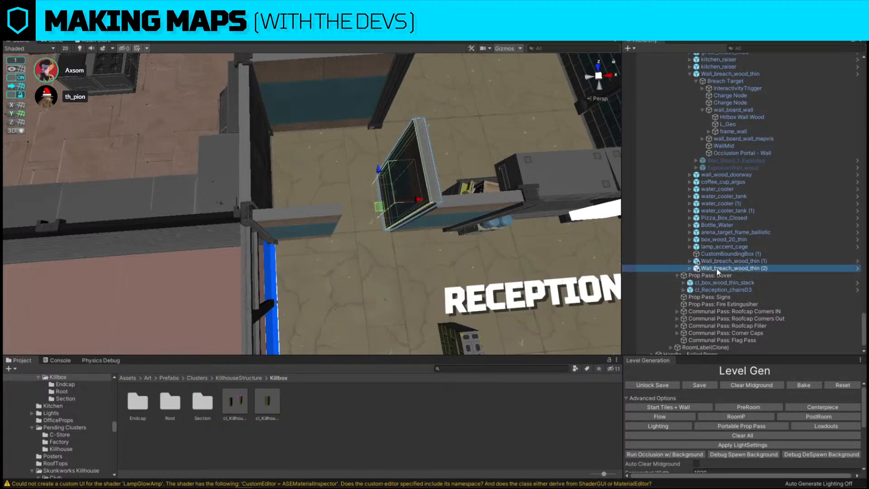
{"action": "key", "text": "e"}
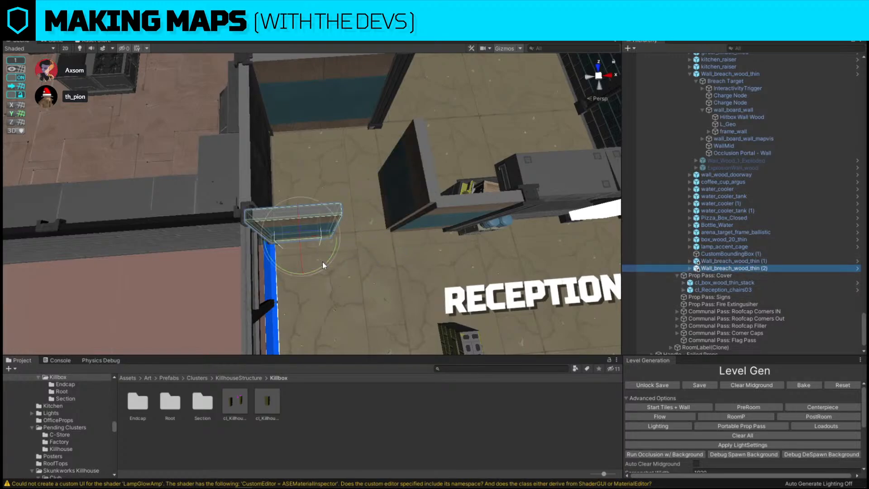
{"action": "left_click_drag", "start_coordinate": [323, 262], "coordinate": [376, 174]}
{"action": "key", "text": "w"}
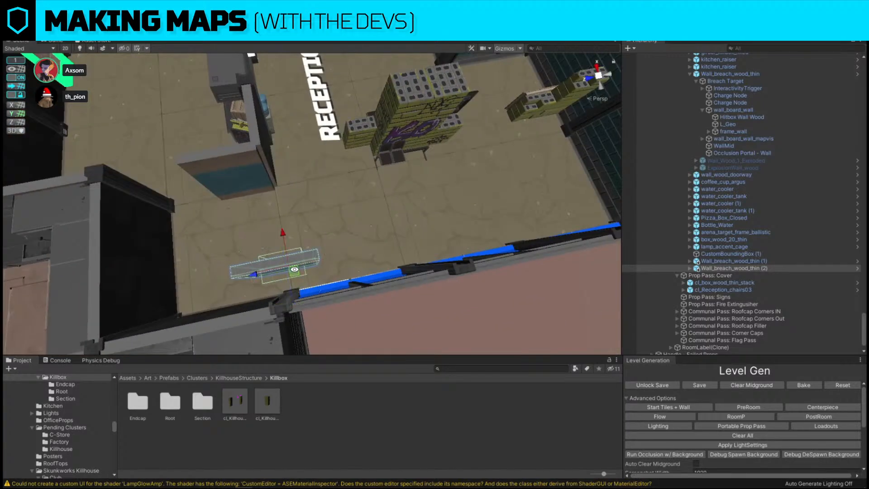
{"action": "left_click_drag", "start_coordinate": [294, 271], "coordinate": [204, 208]}
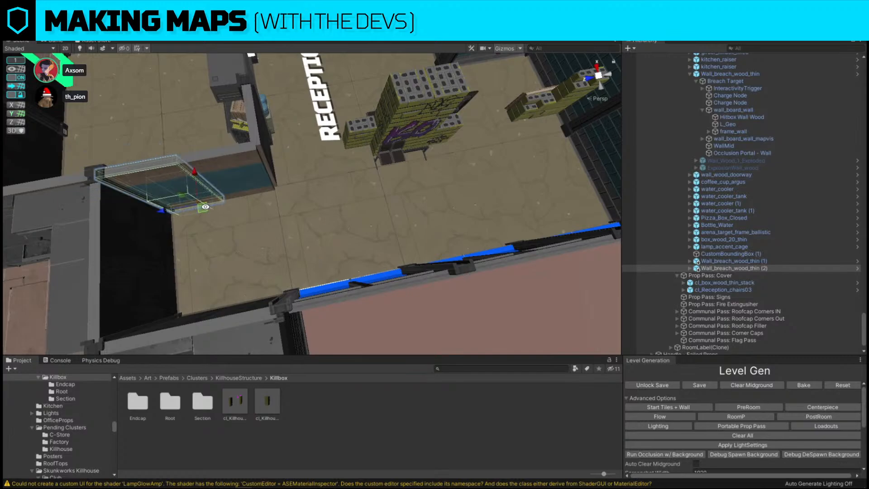
{"action": "right_click_drag", "start_coordinate": [441, 116], "coordinate": [369, 181]}
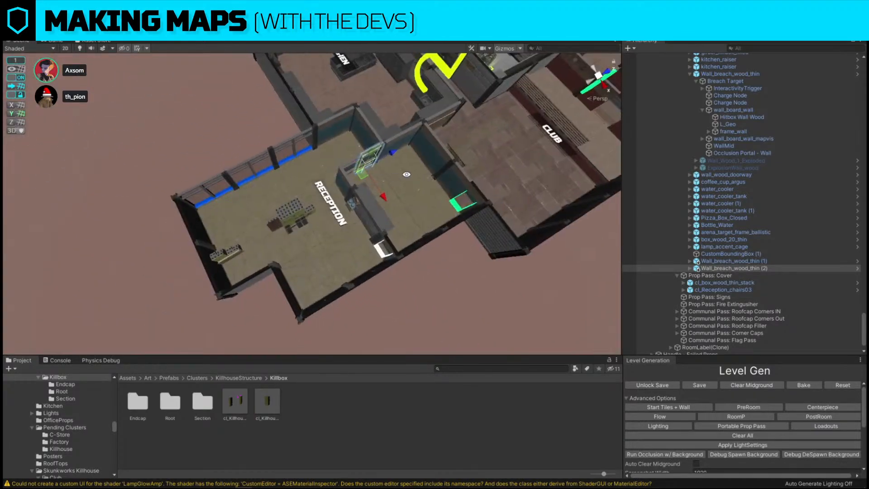
Capture a screenshot area around Reception and outline the spaces on both sides of the desk partition in red.
{"action": "left_click", "coordinate": [472, 294]}
{"action": "key", "text": "Print"}
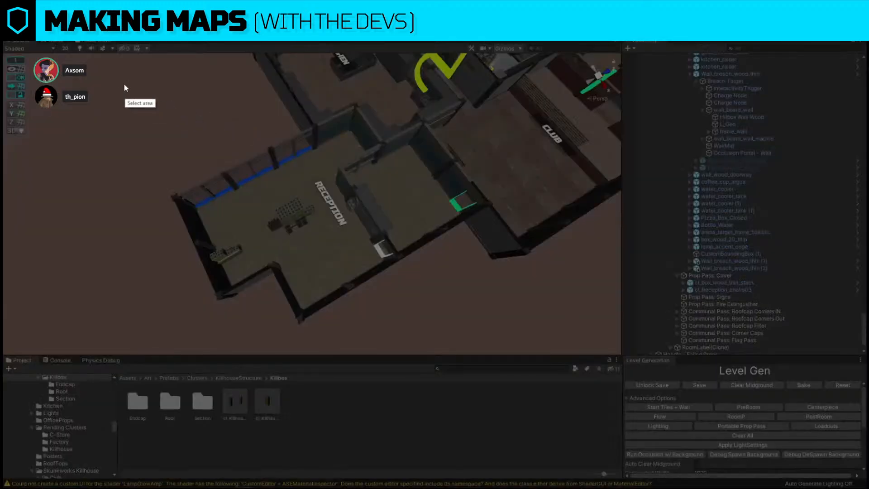
{"action": "left_click_drag", "start_coordinate": [124, 77], "coordinate": [556, 357]}
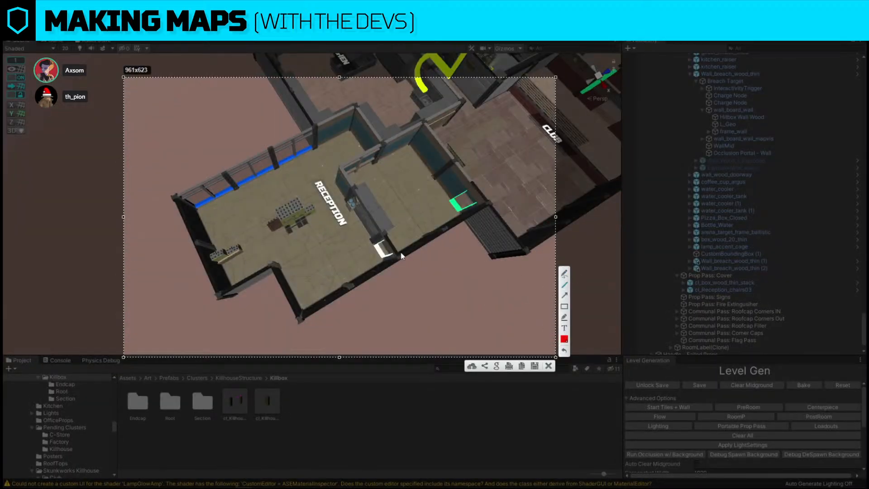
{"action": "mouse_move", "coordinate": [401, 256]}
{"action": "left_mouse_down"}
{"action": "mouse_move", "coordinate": [352, 203]}
{"action": "mouse_move", "coordinate": [340, 175]}
{"action": "mouse_move", "coordinate": [411, 140]}
{"action": "left_mouse_up"}
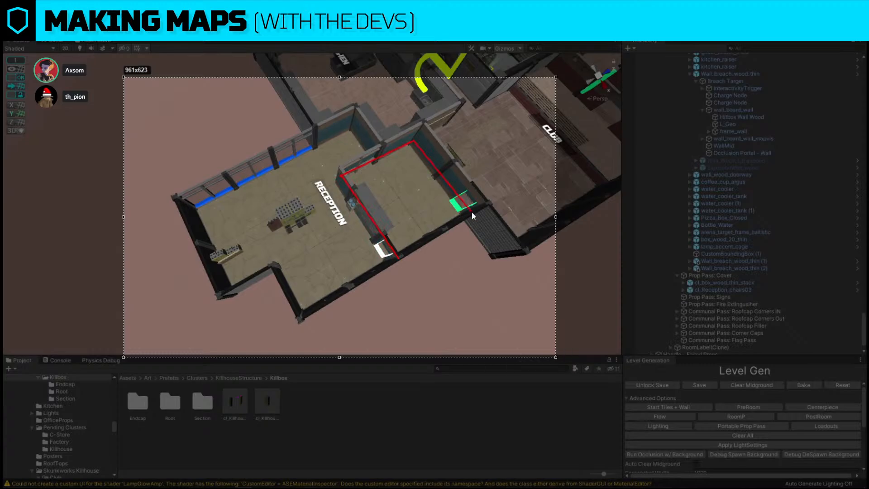
{"action": "left_click_drag", "start_coordinate": [472, 211], "coordinate": [396, 253]}
{"action": "mouse_move", "coordinate": [383, 150]}
{"action": "left_mouse_down"}
{"action": "mouse_move", "coordinate": [346, 113]}
{"action": "mouse_move", "coordinate": [201, 189]}
{"action": "mouse_move", "coordinate": [201, 284]}
{"action": "mouse_move", "coordinate": [221, 299]}
{"action": "mouse_move", "coordinate": [299, 320]}
{"action": "mouse_move", "coordinate": [401, 261]}
{"action": "left_mouse_up"}
Mark the Reception floor on both sides of the partition with short red strokes, and discard the screenshot.
{"action": "left_click_drag", "start_coordinate": [309, 229], "coordinate": [330, 221]}
{"action": "left_click_drag", "start_coordinate": [316, 236], "coordinate": [342, 228]}
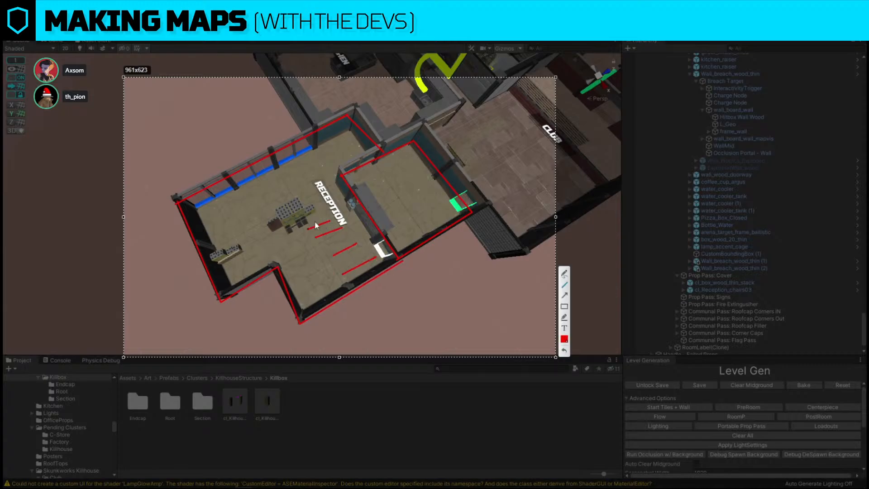
{"action": "left_click_drag", "start_coordinate": [288, 207], "coordinate": [336, 200]}
{"action": "mouse_move", "coordinate": [330, 146]}
{"action": "left_mouse_down"}
{"action": "mouse_move", "coordinate": [335, 161]}
{"action": "mouse_move", "coordinate": [354, 149]}
{"action": "left_mouse_up"}
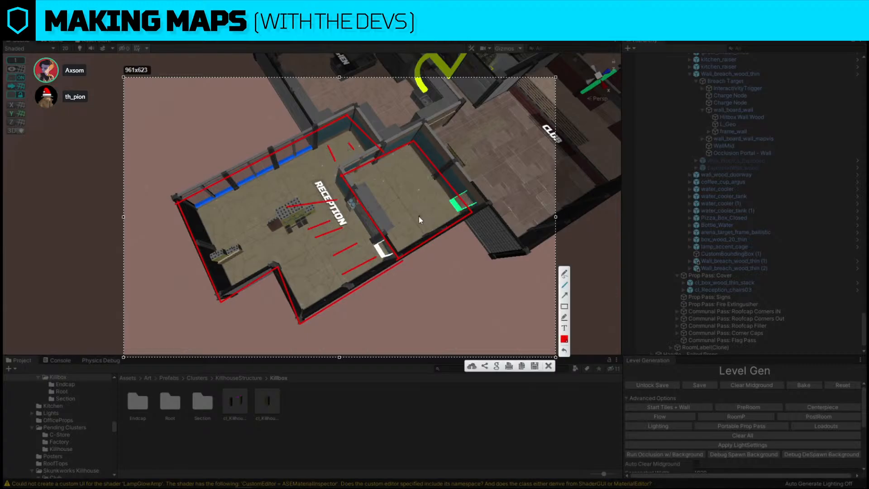
{"action": "mouse_move", "coordinate": [390, 181]}
{"action": "left_mouse_down"}
{"action": "mouse_move", "coordinate": [344, 229]}
{"action": "mouse_move", "coordinate": [395, 213]}
{"action": "left_mouse_up"}
{"action": "left_click", "coordinate": [549, 366]}
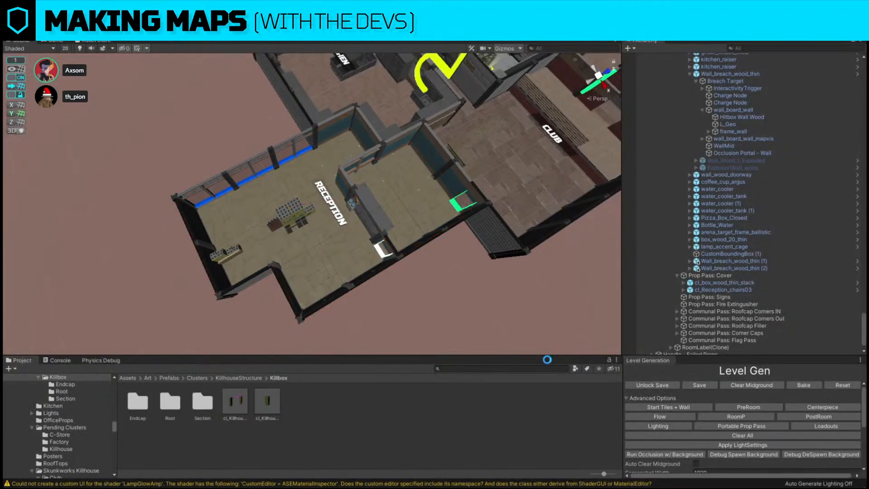
Move the girder_killbox_filled post beside the Reception's water coolers toward the corner of the wooden breach walls.
{"action": "left_click_drag", "start_coordinate": [362, 269], "coordinate": [507, 213], "text": "alt"}
{"action": "scroll", "coordinate": [350, 204], "scroll_direction": "up", "scroll_amount": 10}
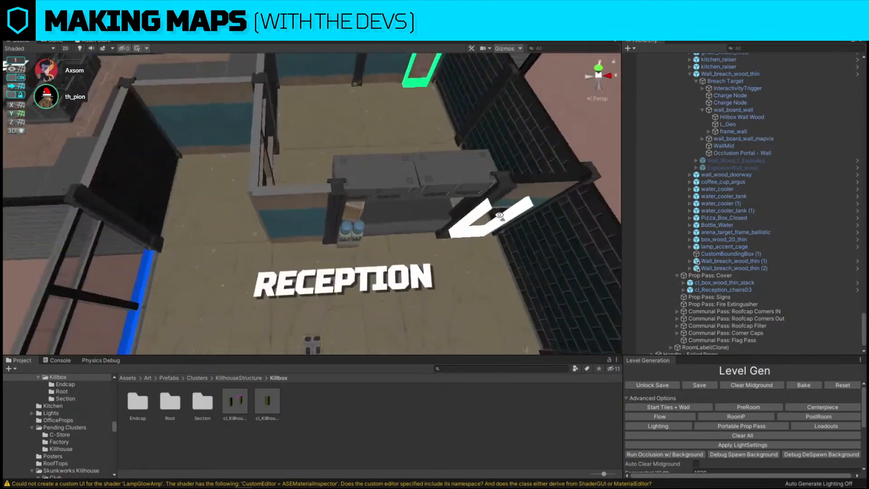
{"action": "left_click", "coordinate": [350, 202]}
{"action": "left_click", "coordinate": [350, 203]}
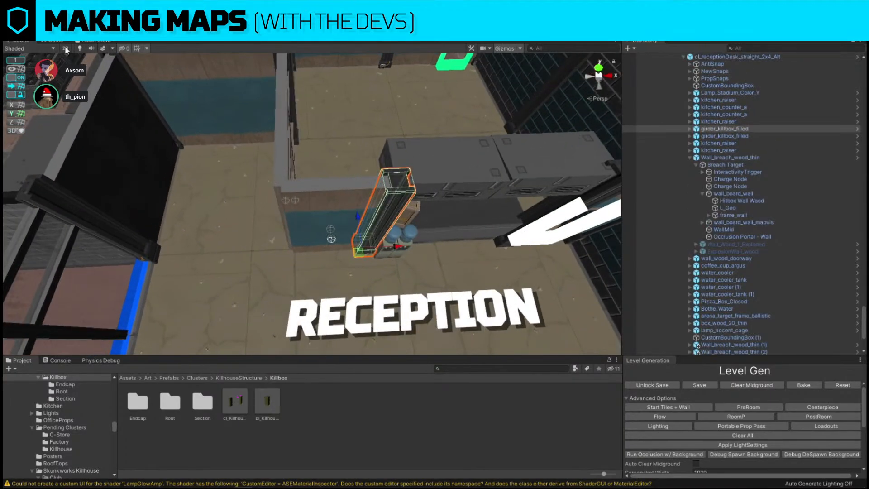
{"action": "left_click_drag", "start_coordinate": [400, 213], "coordinate": [340, 173]}
{"action": "scroll", "coordinate": [325, 216], "scroll_direction": "down", "scroll_amount": 10}
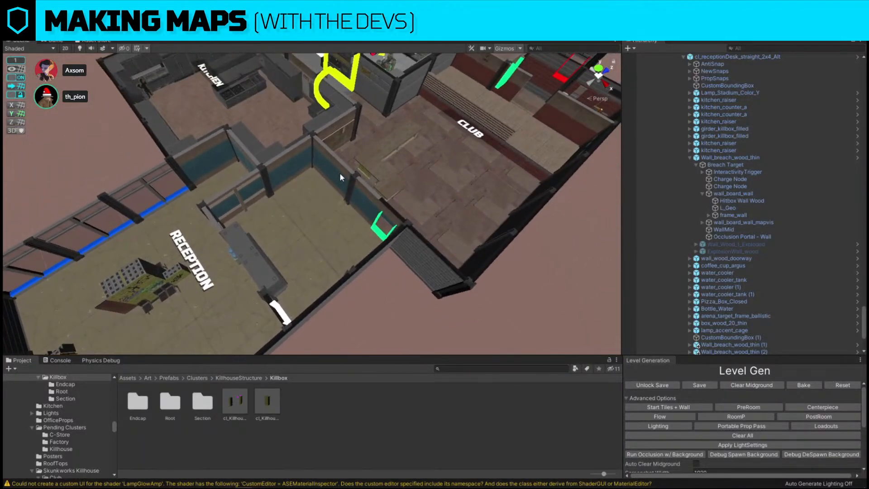
Examine the Reception's cover cluster, the Club's floor and the full extent of the [Club] Killhouse_10x8_Key room.
{"action": "left_click_drag", "start_coordinate": [260, 227], "coordinate": [193, 205], "text": "alt"}
{"action": "left_click", "coordinate": [194, 195]}
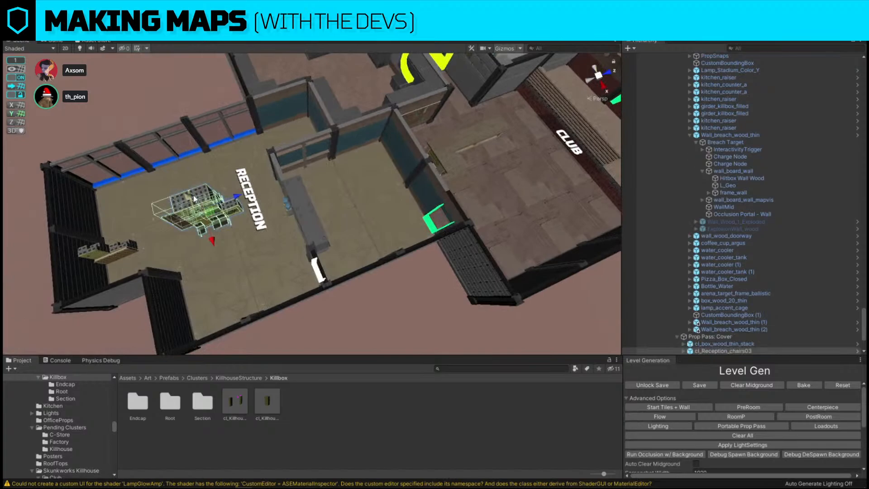
{"action": "scroll", "coordinate": [194, 195], "scroll_direction": "down", "scroll_amount": 5}
{"action": "left_click_drag", "start_coordinate": [190, 188], "coordinate": [154, 149], "text": "alt"}
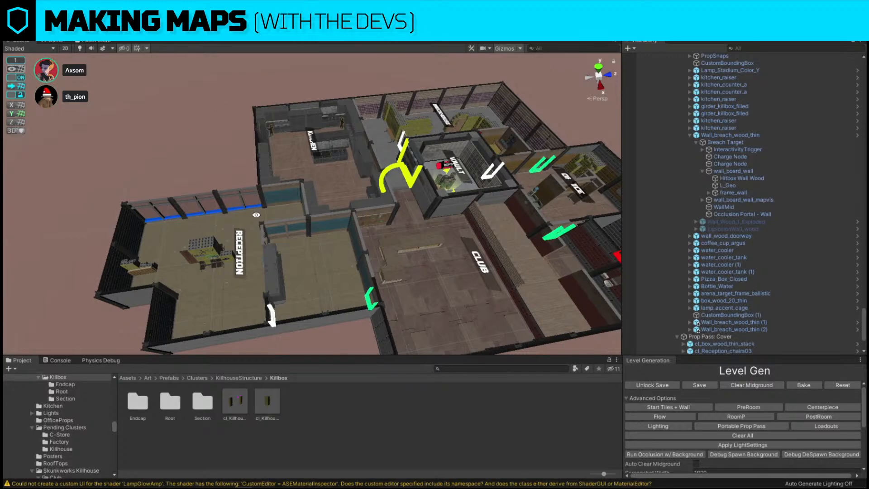
{"action": "left_click", "coordinate": [453, 290]}
{"action": "scroll", "coordinate": [704, 88], "scroll_direction": "up", "scroll_amount": 3}
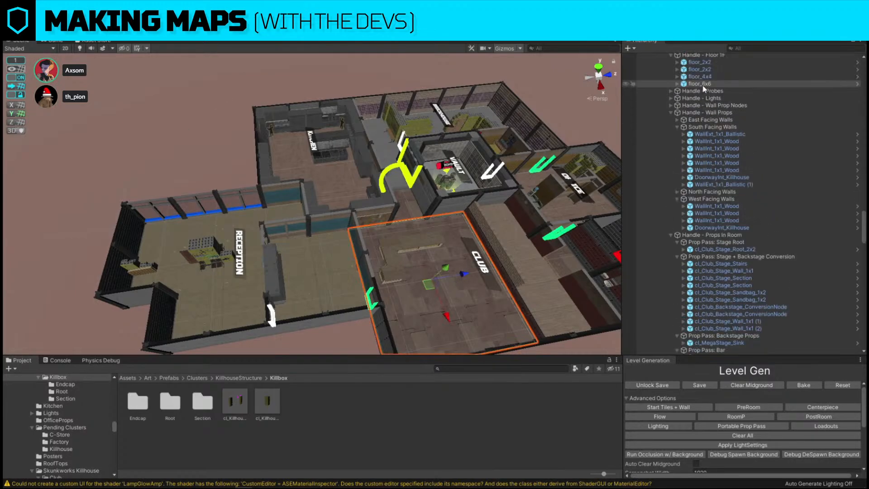
{"action": "scroll", "coordinate": [706, 88], "scroll_direction": "up", "scroll_amount": 3}
{"action": "left_click", "coordinate": [711, 80]}
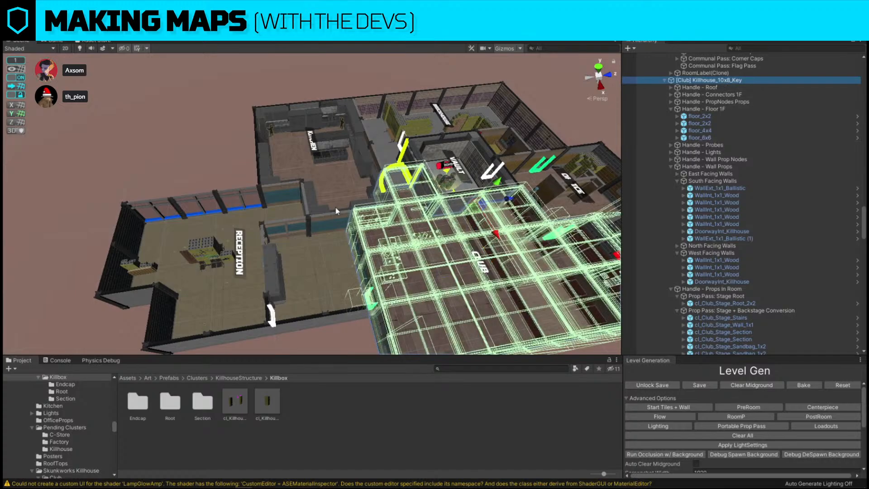
{"action": "left_click_drag", "start_coordinate": [336, 210], "coordinate": [230, 245], "text": "alt"}
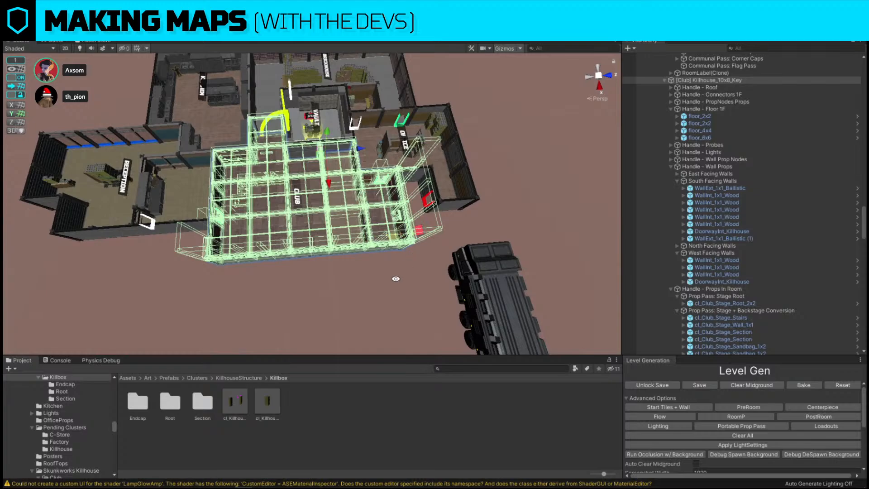
{"action": "left_click", "coordinate": [380, 293]}
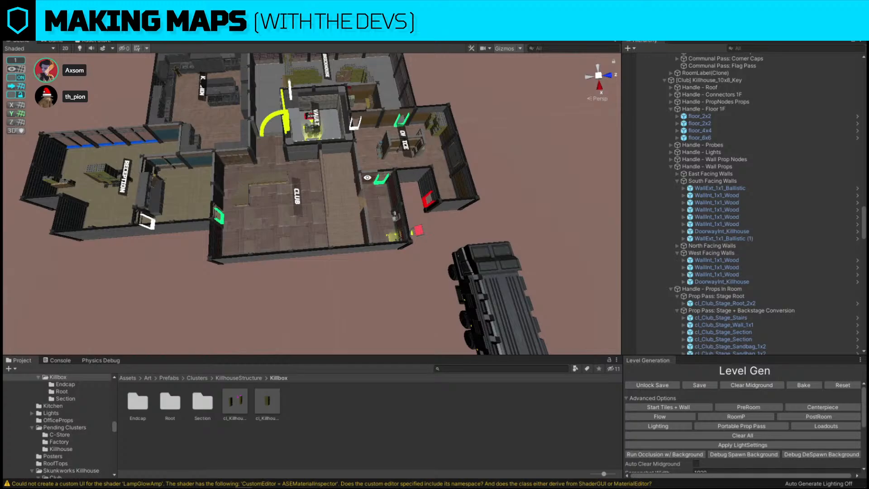
Look up the KillhouseDayRoomCollection asset and the RW_Generic_Killhouse_huge room wrapper, and widen the object hierarchy.
{"action": "scroll", "coordinate": [697, 196], "scroll_direction": "up", "scroll_amount": 10}
{"action": "scroll", "coordinate": [726, 109], "scroll_direction": "up", "scroll_amount": 15}
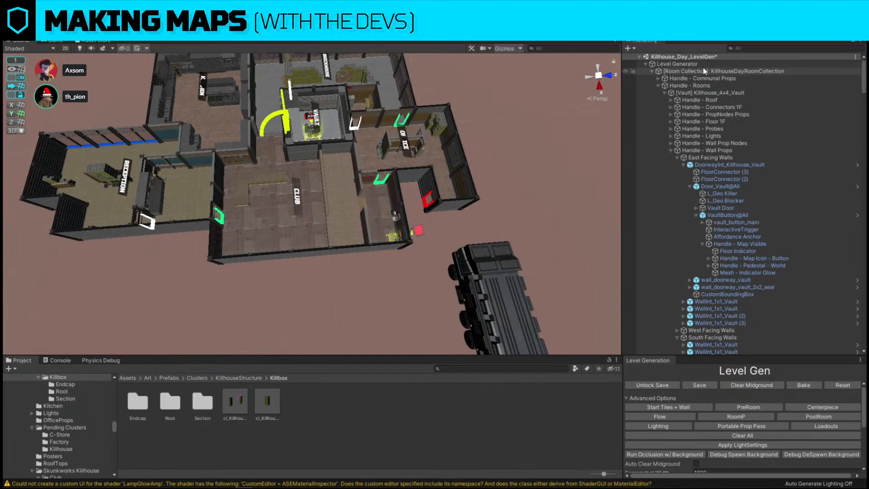
{"action": "left_click", "coordinate": [706, 64]}
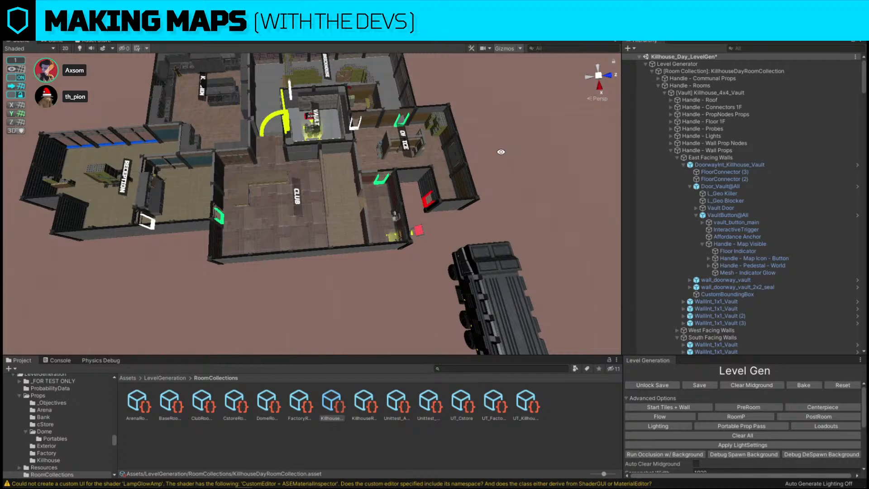
{"action": "left_click_drag", "start_coordinate": [501, 152], "coordinate": [477, 153], "text": "alt"}
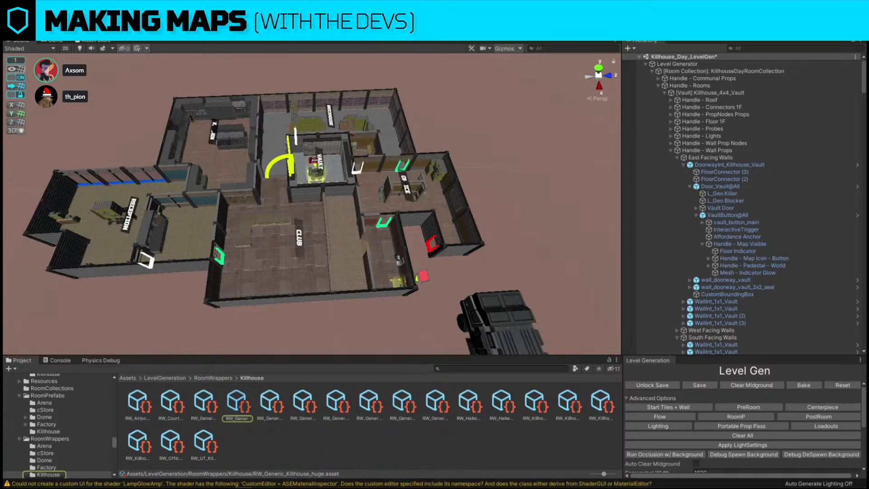
{"action": "left_click_drag", "start_coordinate": [727, 39], "coordinate": [550, 148]}
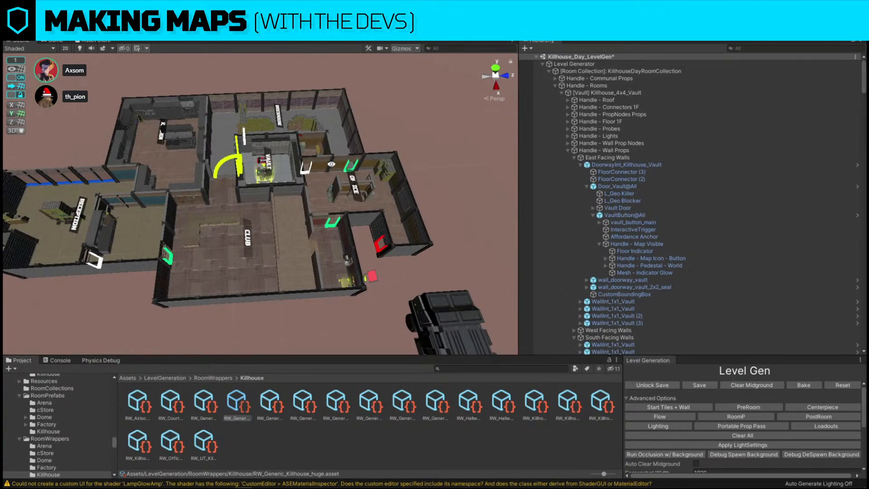
Capture a screenshot area covering the Club, Vault, Office and part of Reception for annotation.
{"action": "left_click", "coordinate": [289, 317]}
{"action": "left_click_drag", "start_coordinate": [196, 285], "coordinate": [291, 146], "text": "alt"}
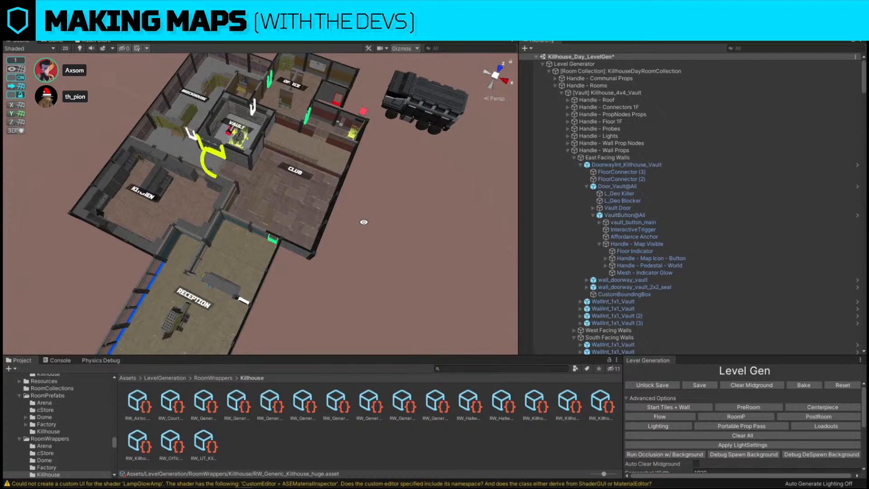
{"action": "right_click_drag", "start_coordinate": [365, 214], "coordinate": [406, 169]}
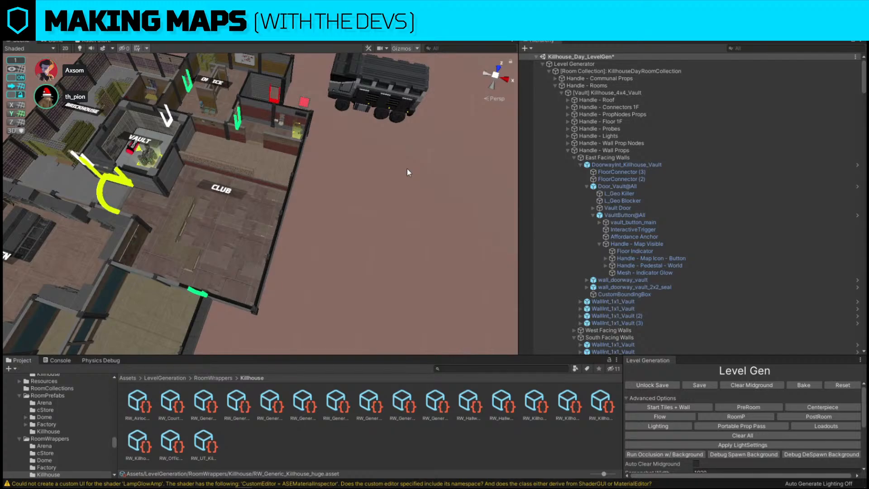
{"action": "right_click_drag", "start_coordinate": [406, 168], "coordinate": [412, 189]}
{"action": "scroll", "coordinate": [412, 188], "scroll_direction": "down", "scroll_amount": 3}
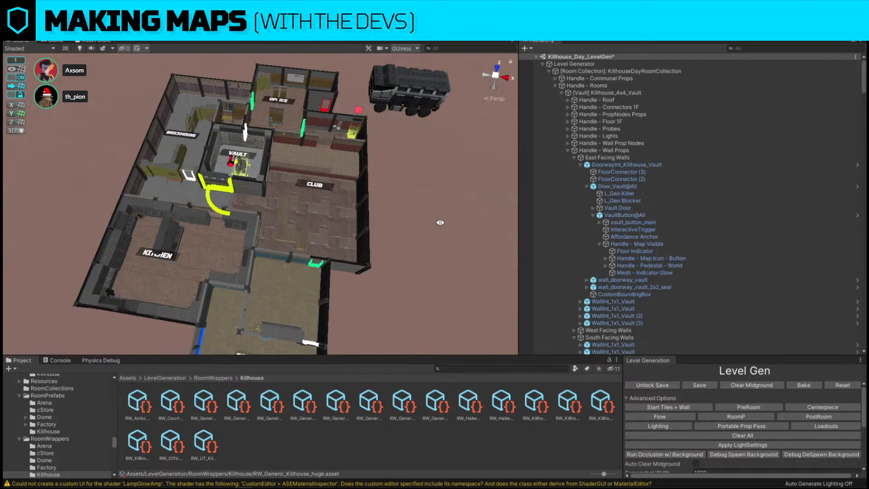
{"action": "left_click_drag", "start_coordinate": [453, 218], "coordinate": [357, 226], "text": "alt"}
{"action": "key", "text": "Print"}
{"action": "left_click_drag", "start_coordinate": [66, 96], "coordinate": [443, 369]}
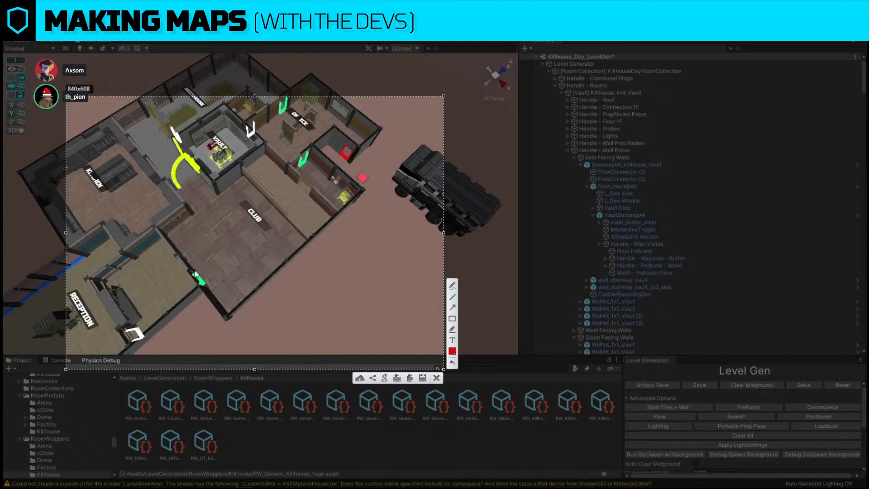
Undo the last three strokes on the capture and outline the Club's long outer floor section in red.
{"action": "mouse_move", "coordinate": [195, 271]}
{"action": "left_mouse_down"}
{"action": "mouse_move", "coordinate": [247, 246]}
{"action": "mouse_move", "coordinate": [273, 204]}
{"action": "mouse_move", "coordinate": [309, 243]}
{"action": "mouse_move", "coordinate": [227, 319]}
{"action": "mouse_move", "coordinate": [194, 272]}
{"action": "left_mouse_up"}
{"action": "key", "text": "ctrl+z"}
{"action": "key", "text": "ctrl+z"}
{"action": "key", "text": "ctrl+z"}
{"action": "mouse_move", "coordinate": [218, 195]}
{"action": "left_mouse_down"}
{"action": "mouse_move", "coordinate": [251, 226]}
{"action": "mouse_move", "coordinate": [191, 269]}
{"action": "mouse_move", "coordinate": [227, 318]}
{"action": "mouse_move", "coordinate": [309, 239]}
{"action": "mouse_move", "coordinate": [244, 174]}
{"action": "mouse_move", "coordinate": [219, 195]}
{"action": "left_mouse_up"}
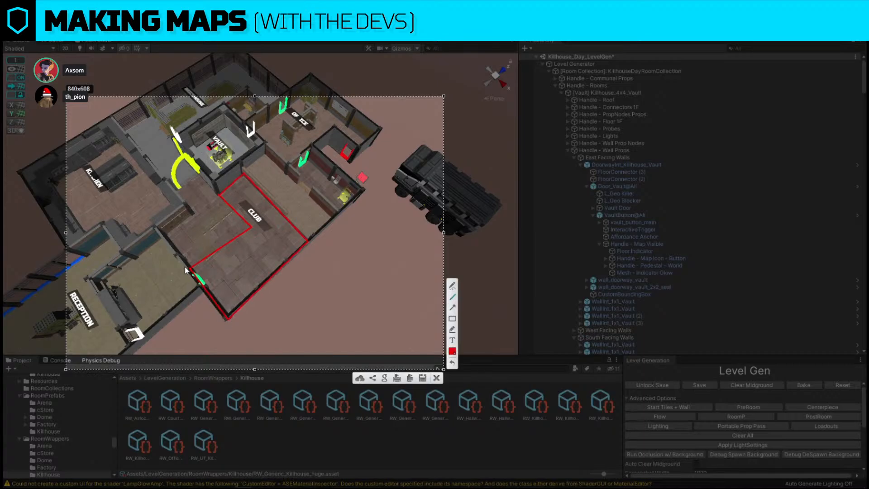
Outline the Club's floor section toward the Kitchen and Vault in blue on the capture.
{"action": "left_click", "coordinate": [452, 351]}
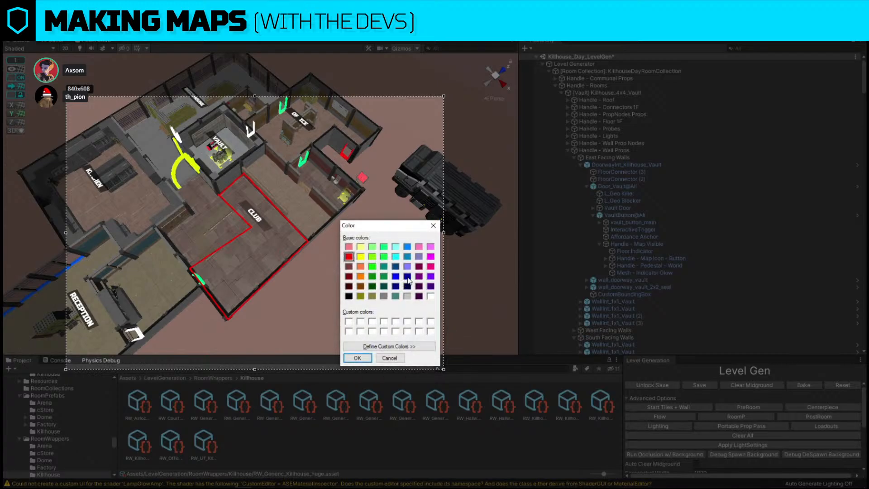
{"action": "left_click", "coordinate": [396, 276]}
{"action": "left_click", "coordinate": [357, 357]}
{"action": "mouse_move", "coordinate": [187, 266]}
{"action": "left_mouse_down"}
{"action": "mouse_move", "coordinate": [246, 227]}
{"action": "mouse_move", "coordinate": [197, 175]}
{"action": "mouse_move", "coordinate": [171, 187]}
{"action": "left_mouse_up"}
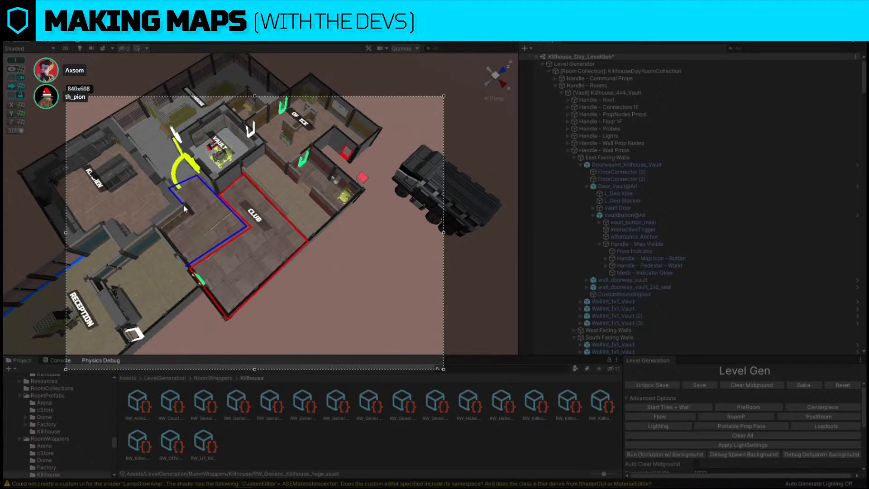
{"action": "mouse_move", "coordinate": [176, 225]}
{"action": "left_mouse_down"}
{"action": "mouse_move", "coordinate": [159, 232]}
{"action": "mouse_move", "coordinate": [186, 266]}
{"action": "left_mouse_up"}
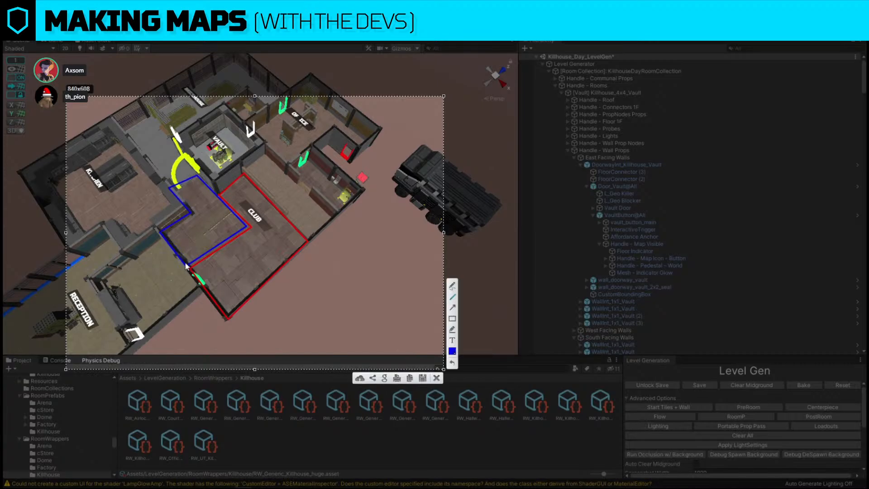
Outline the Club's floor strip on the Office side in green on the capture.
{"action": "left_click", "coordinate": [451, 352]}
{"action": "left_click", "coordinate": [373, 267]}
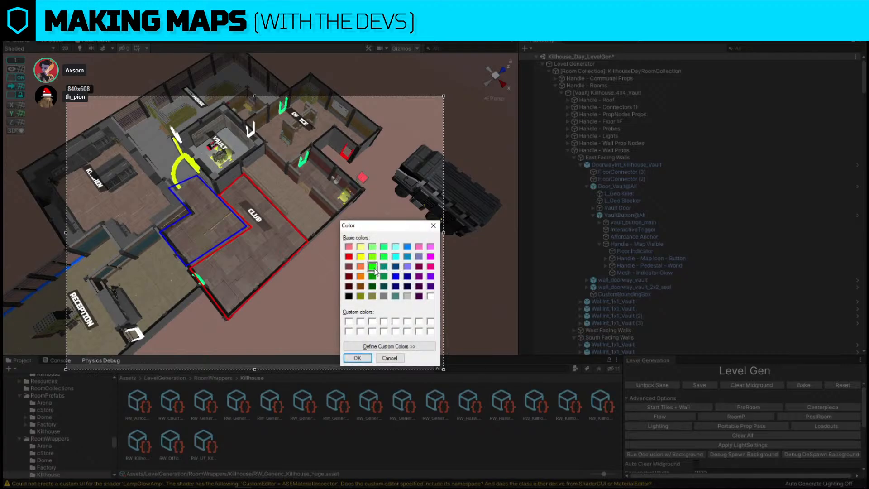
{"action": "left_click", "coordinate": [357, 358]}
{"action": "mouse_move", "coordinate": [312, 245]}
{"action": "left_mouse_down"}
{"action": "mouse_move", "coordinate": [259, 175]}
{"action": "mouse_move", "coordinate": [243, 173]}
{"action": "mouse_move", "coordinate": [263, 149]}
{"action": "mouse_move", "coordinate": [342, 217]}
{"action": "mouse_move", "coordinate": [311, 243]}
{"action": "left_mouse_up"}
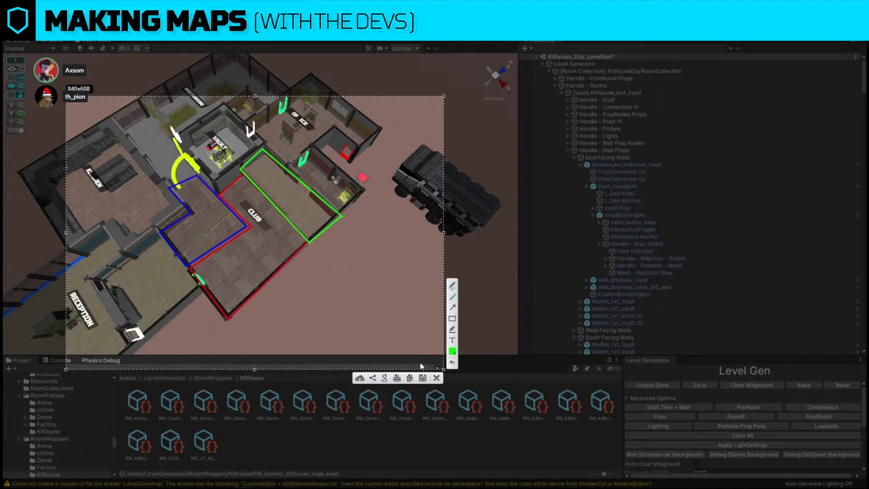
Outline the small room between the Club's green strip and the Office's exit in yellow on the capture.
{"action": "left_click", "coordinate": [452, 352]}
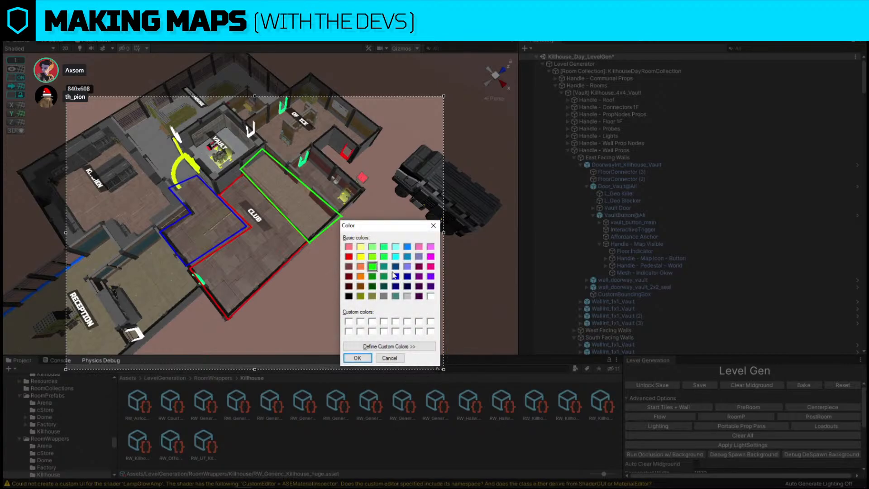
{"action": "left_click", "coordinate": [431, 267]}
{"action": "left_click", "coordinate": [360, 256]}
{"action": "left_click", "coordinate": [357, 358]}
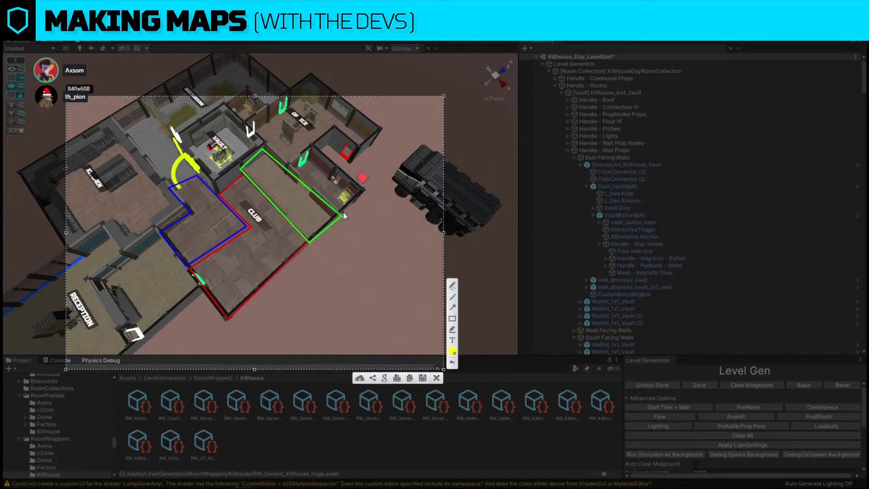
{"action": "mouse_move", "coordinate": [344, 217]}
{"action": "left_mouse_down"}
{"action": "mouse_move", "coordinate": [362, 194]}
{"action": "mouse_move", "coordinate": [313, 154]}
{"action": "mouse_move", "coordinate": [292, 170]}
{"action": "mouse_move", "coordinate": [344, 211]}
{"action": "left_mouse_up"}
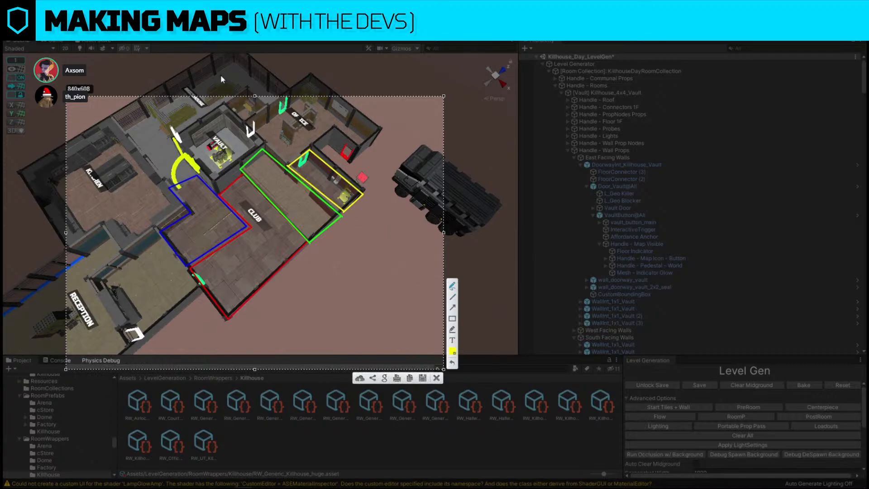
Mark the Kitchen and dot spots across the Club's red section with yellow freehand strokes.
{"action": "left_click", "coordinate": [217, 103]}
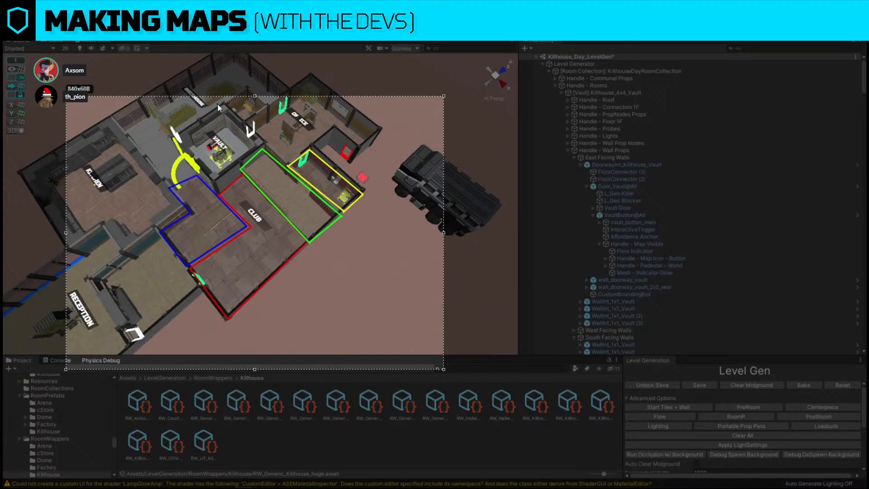
{"action": "left_click_drag", "start_coordinate": [103, 168], "coordinate": [96, 171]}
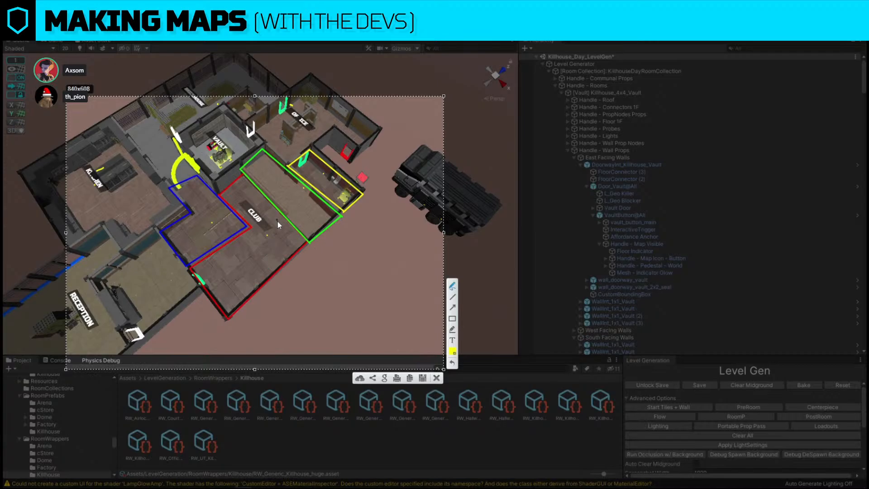
{"action": "left_click", "coordinate": [269, 241]}
{"action": "left_click", "coordinate": [263, 242]}
{"action": "left_click", "coordinate": [251, 253]}
{"action": "left_click", "coordinate": [252, 266]}
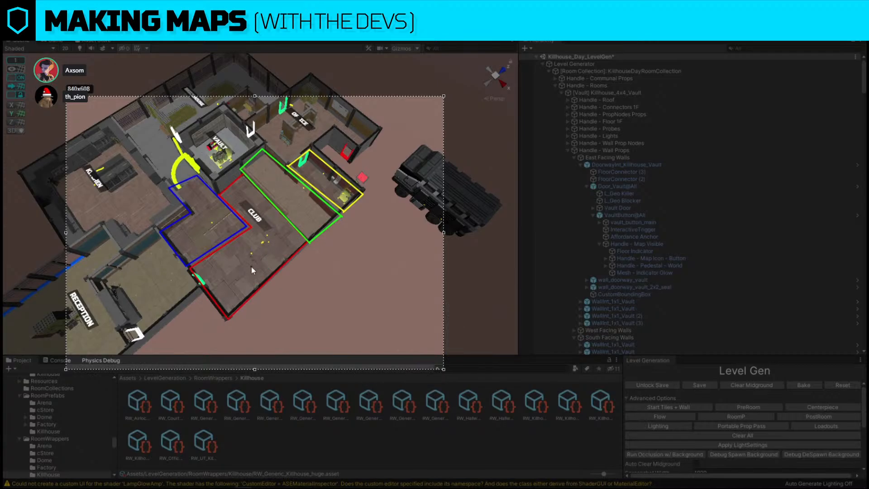
{"action": "left_click", "coordinate": [227, 260]}
{"action": "left_click", "coordinate": [234, 259]}
{"action": "left_click", "coordinate": [246, 262]}
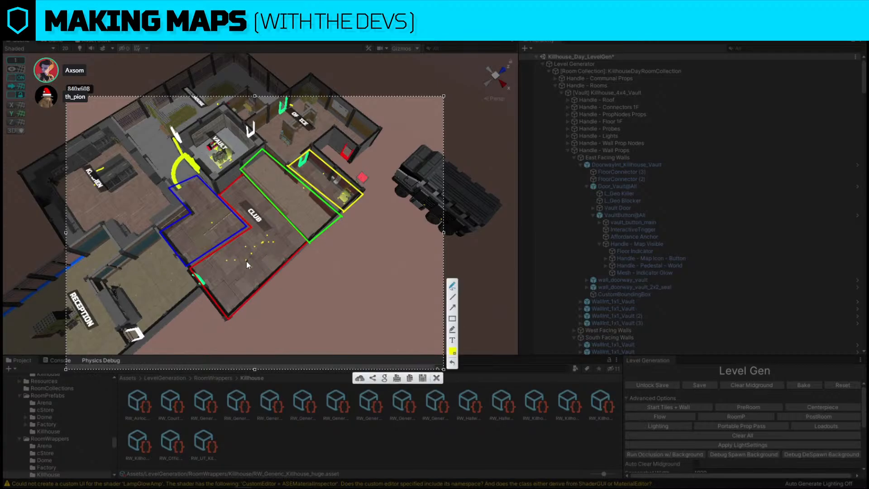
{"action": "left_click", "coordinate": [257, 256]}
Draw yellow crosses in the outlined sections and a bent line through the red one, and discard the capture.
{"action": "left_click_drag", "start_coordinate": [250, 207], "coordinate": [265, 220]}
{"action": "mouse_move", "coordinate": [230, 188]}
{"action": "left_mouse_down"}
{"action": "mouse_move", "coordinate": [277, 243]}
{"action": "mouse_move", "coordinate": [231, 272]}
{"action": "left_mouse_up"}
{"action": "mouse_move", "coordinate": [214, 218]}
{"action": "left_mouse_down"}
{"action": "mouse_move", "coordinate": [201, 237]}
{"action": "mouse_move", "coordinate": [221, 235]}
{"action": "left_mouse_up"}
{"action": "mouse_move", "coordinate": [299, 199]}
{"action": "left_mouse_down"}
{"action": "mouse_move", "coordinate": [287, 207]}
{"action": "mouse_move", "coordinate": [311, 211]}
{"action": "left_mouse_up"}
{"action": "mouse_move", "coordinate": [321, 187]}
{"action": "left_mouse_down"}
{"action": "mouse_move", "coordinate": [338, 181]}
{"action": "mouse_move", "coordinate": [355, 202]}
{"action": "left_mouse_up"}
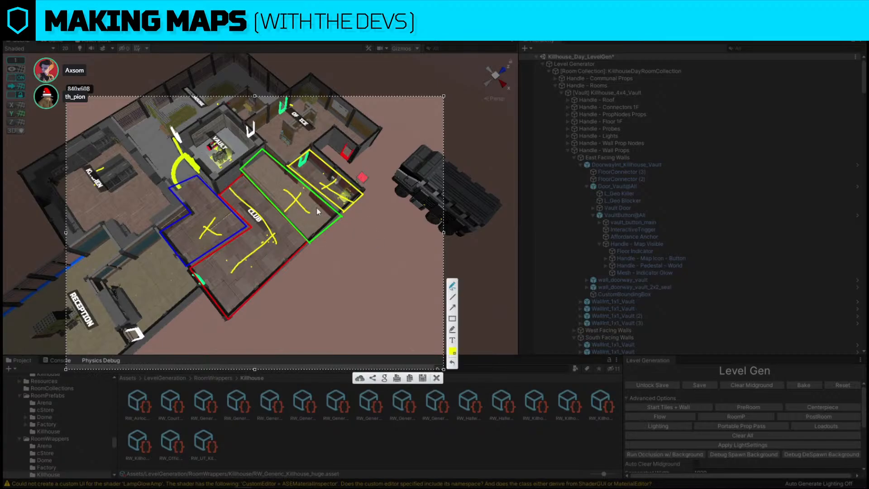
{"action": "mouse_move", "coordinate": [234, 189]}
{"action": "left_mouse_down"}
{"action": "mouse_move", "coordinate": [288, 241]}
{"action": "mouse_move", "coordinate": [238, 270]}
{"action": "left_mouse_up"}
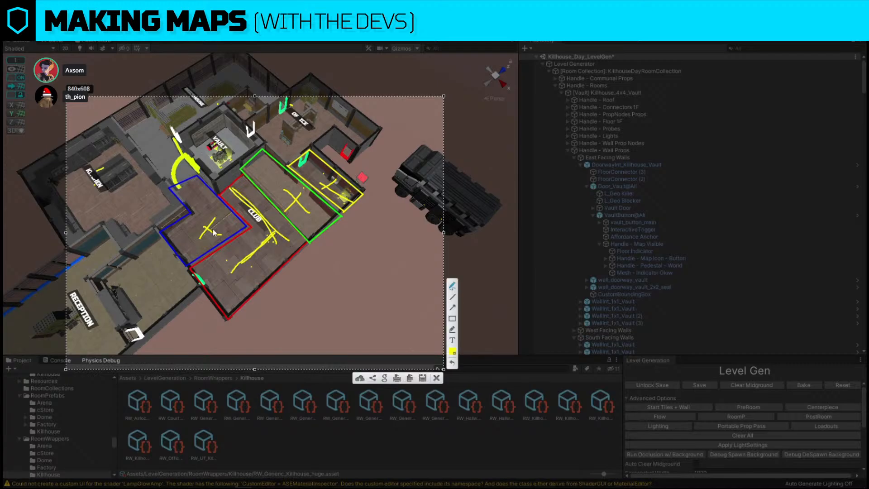
{"action": "left_click_drag", "start_coordinate": [211, 221], "coordinate": [216, 229]}
{"action": "left_click_drag", "start_coordinate": [307, 61], "coordinate": [413, 147]}
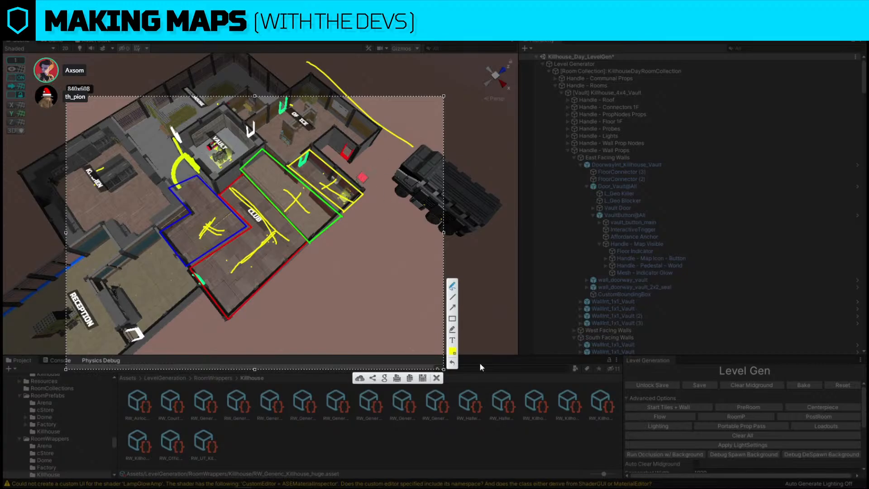
{"action": "left_click", "coordinate": [437, 377]}
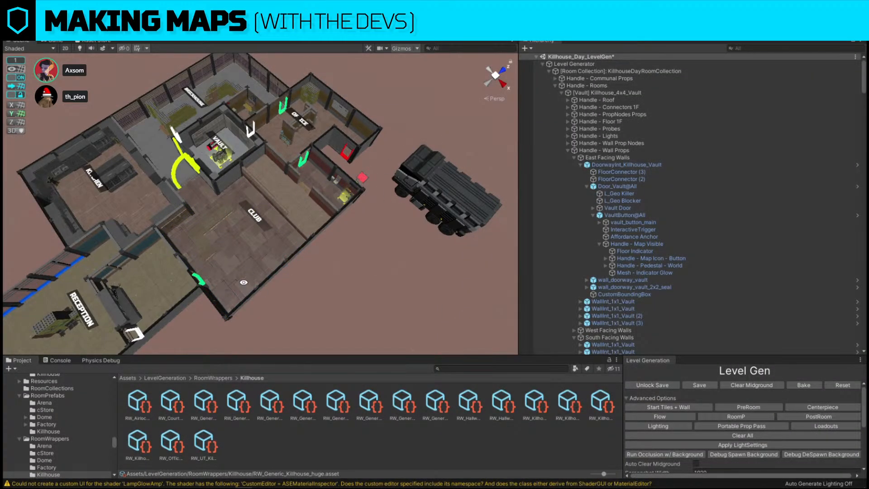
Examine the Club's floor, its connections to the neighbouring rooms and the whole killhouse layout from several angles.
{"action": "scroll", "coordinate": [335, 261], "scroll_direction": "down", "scroll_amount": 4}
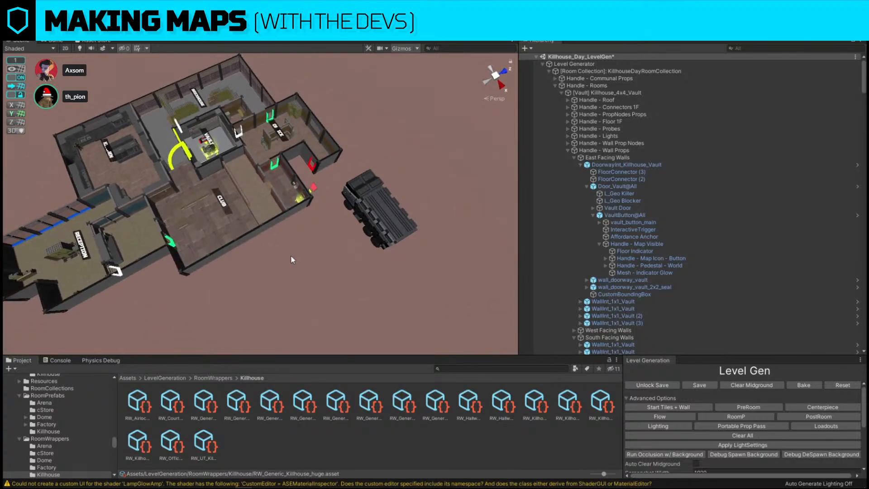
{"action": "right_click_drag", "start_coordinate": [276, 257], "coordinate": [278, 190]}
{"action": "key", "text": "w"}
{"action": "key", "text": "s"}
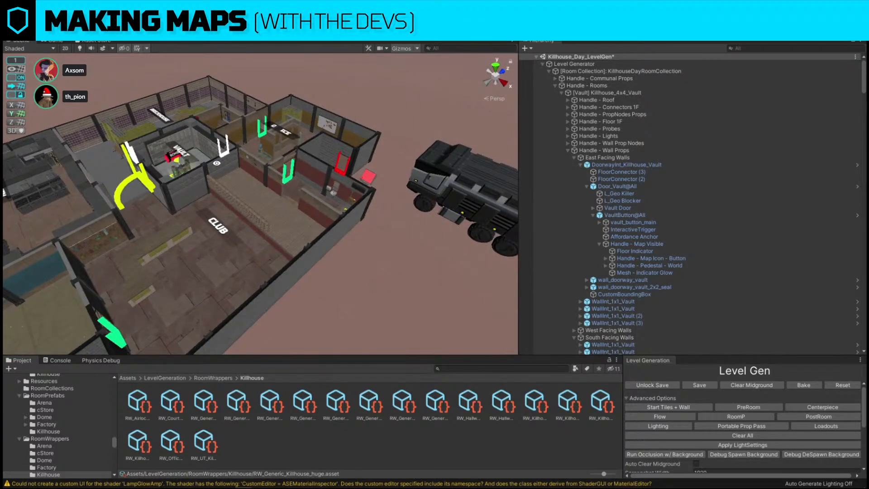
{"action": "left_click_drag", "start_coordinate": [282, 209], "coordinate": [297, 231], "text": "alt"}
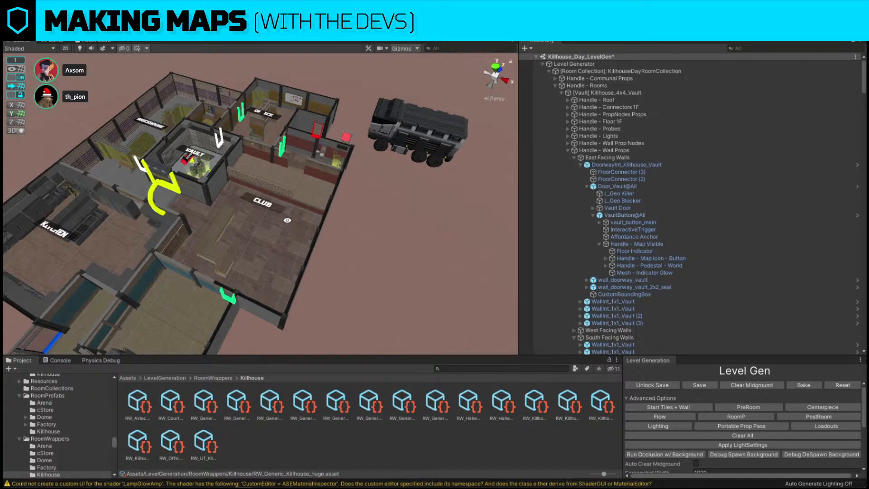
{"action": "left_click", "coordinate": [280, 246]}
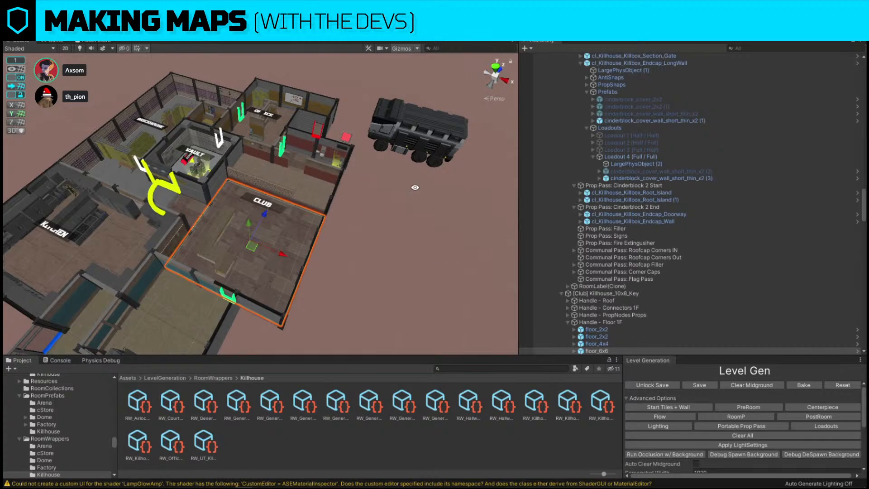
{"action": "left_click", "coordinate": [359, 168]}
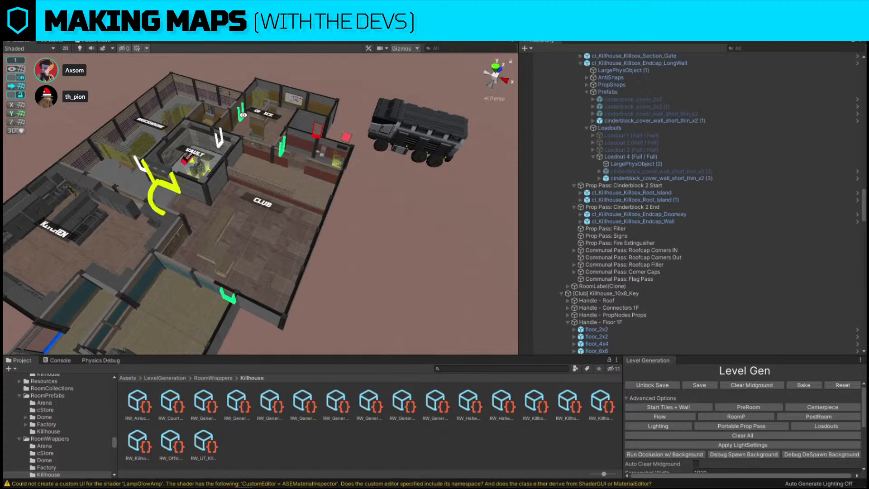
{"action": "left_click_drag", "start_coordinate": [243, 115], "coordinate": [270, 214], "text": "alt"}
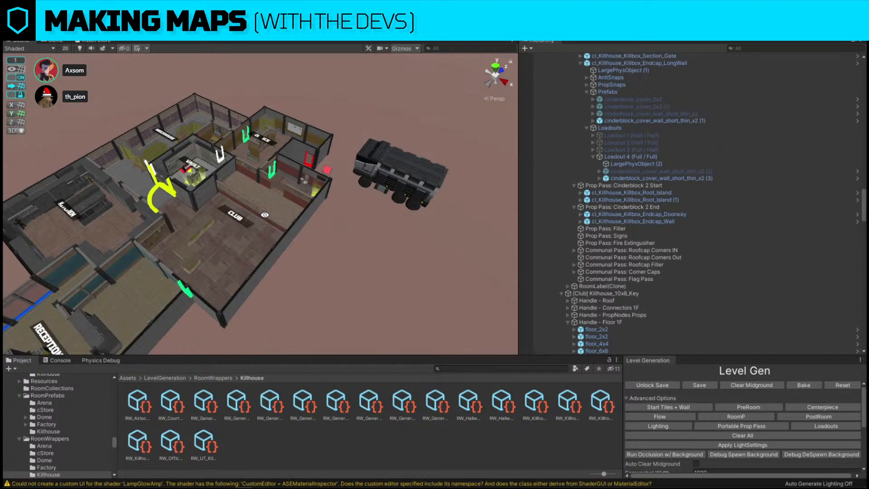
{"action": "left_click_drag", "start_coordinate": [218, 239], "coordinate": [273, 217], "text": "alt"}
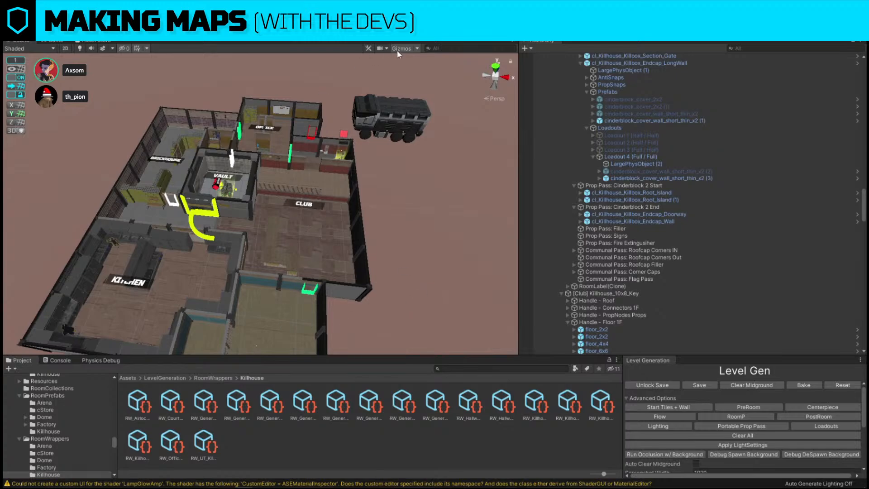
{"action": "left_click_drag", "start_coordinate": [373, 147], "coordinate": [317, 148], "text": "alt"}
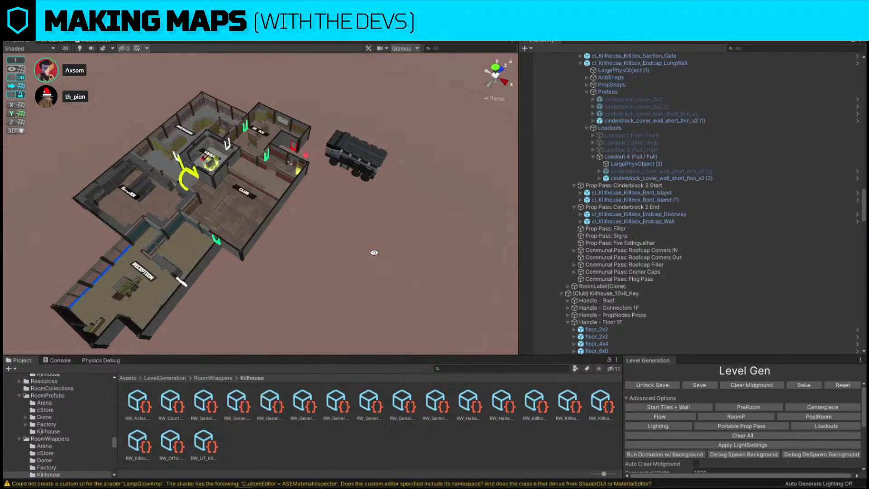
{"action": "left_click_drag", "start_coordinate": [380, 252], "coordinate": [311, 218], "text": "alt"}
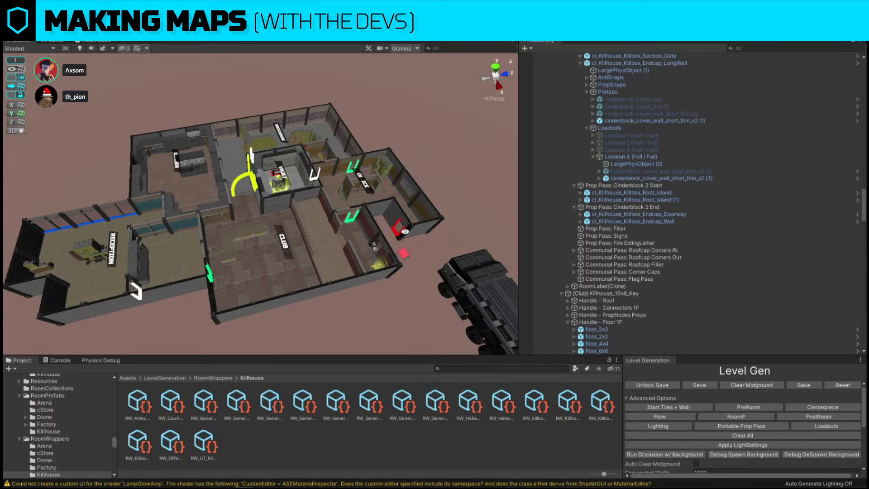
Move the cl_TruckSpawn truck from beside the Office to outside the Kitchen and Brickhouse's far exterior wall.
{"action": "right_click_drag", "start_coordinate": [362, 273], "coordinate": [357, 222]}
{"action": "left_click", "coordinate": [400, 167]}
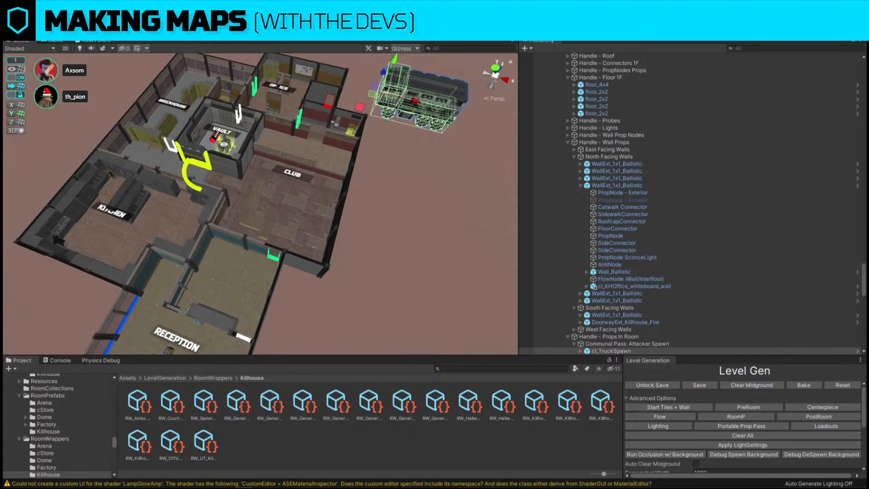
{"action": "left_click_drag", "start_coordinate": [301, 265], "coordinate": [127, 56], "text": "alt"}
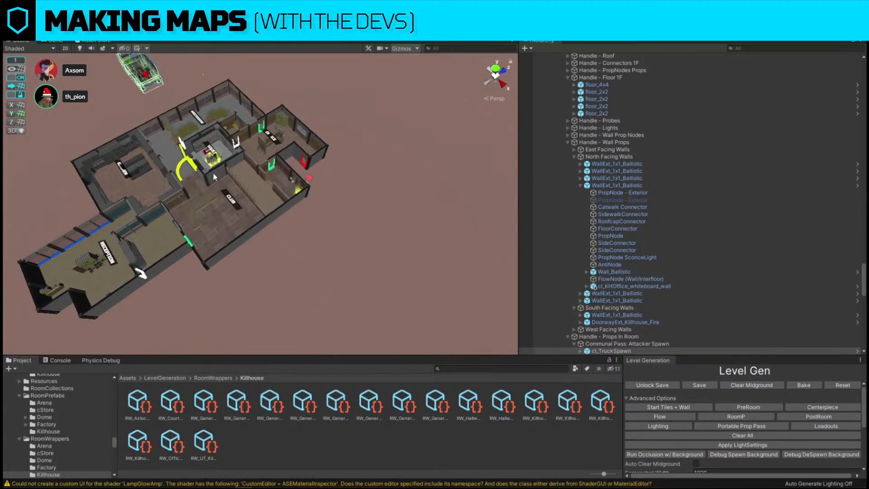
Delete the counter and fridge props by the Kitchen's exterior wall and its corner near the Brickhouse.
{"action": "key", "text": "w"}
{"action": "right_click_drag", "start_coordinate": [353, 229], "coordinate": [289, 159]}
{"action": "left_click", "coordinate": [346, 259]}
{"action": "left_click", "coordinate": [321, 214]}
{"action": "left_click", "coordinate": [254, 181]}
{"action": "left_click", "coordinate": [299, 244]}
{"action": "left_click", "coordinate": [289, 159]}
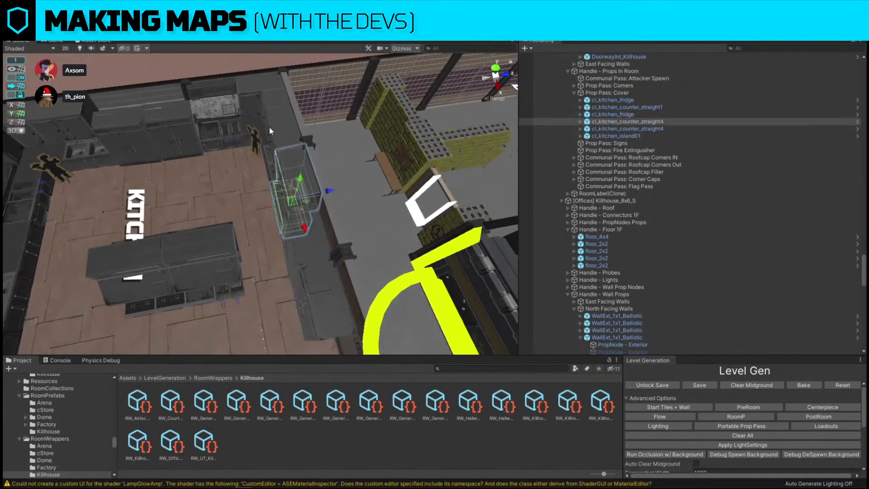
{"action": "key", "text": "Delete"}
{"action": "left_click", "coordinate": [265, 121]}
{"action": "key", "text": "Delete"}
{"action": "left_click", "coordinate": [157, 126]}
{"action": "key", "text": "Delete"}
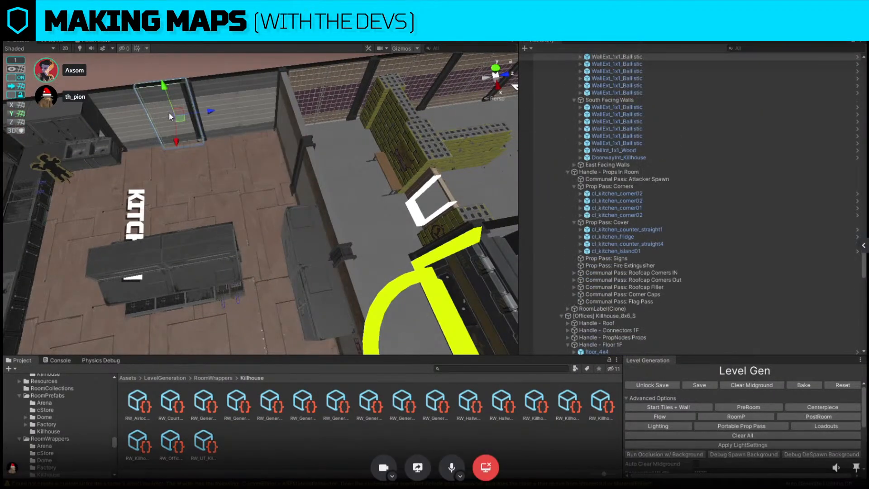
Rotate one fridge of the remaining cl_kitchen_fridge pair so it stands perpendicular to the Kitchen's inner wall.
{"action": "right_click_drag", "start_coordinate": [249, 252], "coordinate": [308, 289]}
{"action": "left_click", "coordinate": [300, 249]}
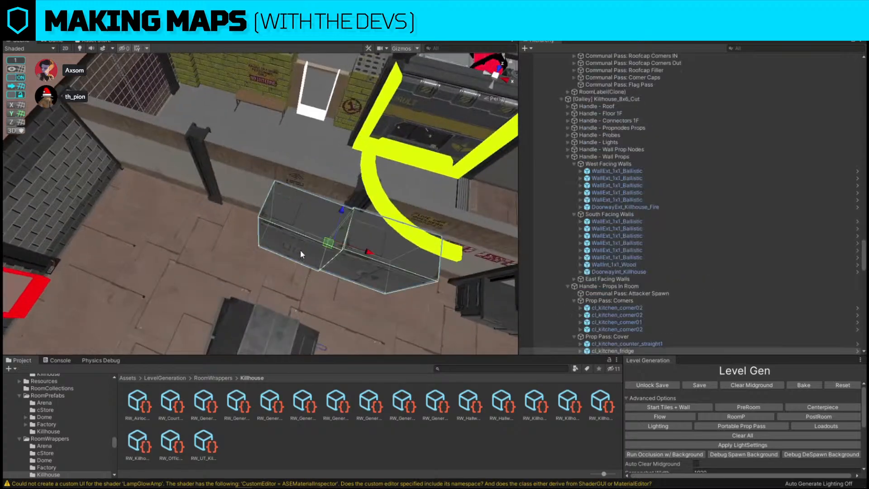
{"action": "left_click", "coordinate": [297, 262]}
{"action": "key", "text": "e"}
{"action": "mouse_move", "coordinate": [313, 252]}
{"action": "left_mouse_down"}
{"action": "mouse_move", "coordinate": [265, 271]}
{"action": "mouse_move", "coordinate": [197, 278]}
{"action": "mouse_move", "coordinate": [285, 215]}
{"action": "mouse_move", "coordinate": [285, 231]}
{"action": "mouse_move", "coordinate": [317, 247]}
{"action": "left_mouse_up"}
{"action": "key", "text": "w"}
Rotate the pair's second fridge to match and move it directly beside the first one.
{"action": "left_click", "coordinate": [358, 238]}
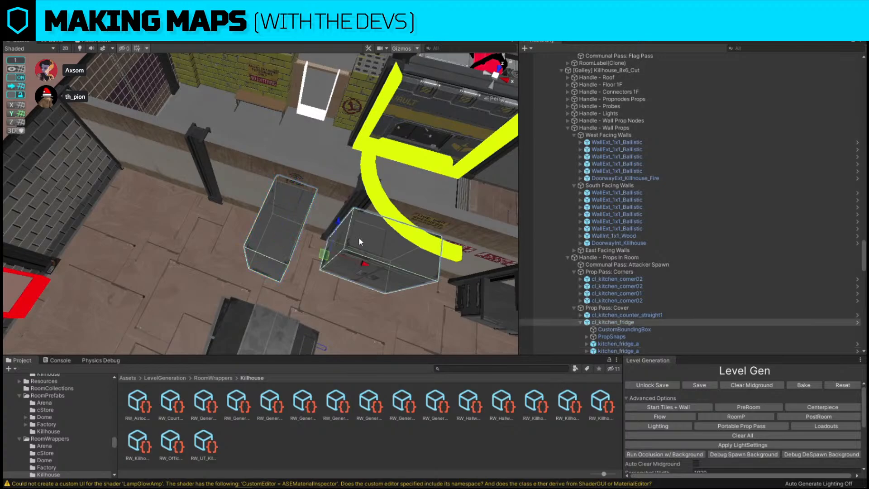
{"action": "left_click", "coordinate": [359, 240]}
{"action": "right_click_drag", "start_coordinate": [359, 240], "coordinate": [395, 263]}
{"action": "key", "text": "e"}
{"action": "left_click_drag", "start_coordinate": [317, 226], "coordinate": [373, 232]}
{"action": "key", "text": "w"}
{"action": "left_click_drag", "start_coordinate": [335, 195], "coordinate": [253, 222]}
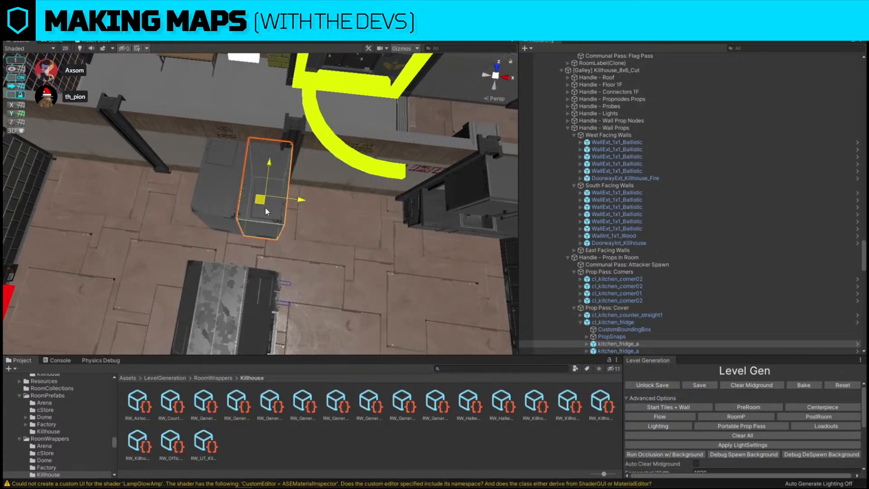
Move the cl_kitchen_island01 island up against the fridge pair at the Kitchen's inner wall.
{"action": "right_click_drag", "start_coordinate": [253, 221], "coordinate": [161, 189]}
{"action": "left_click", "coordinate": [160, 189]}
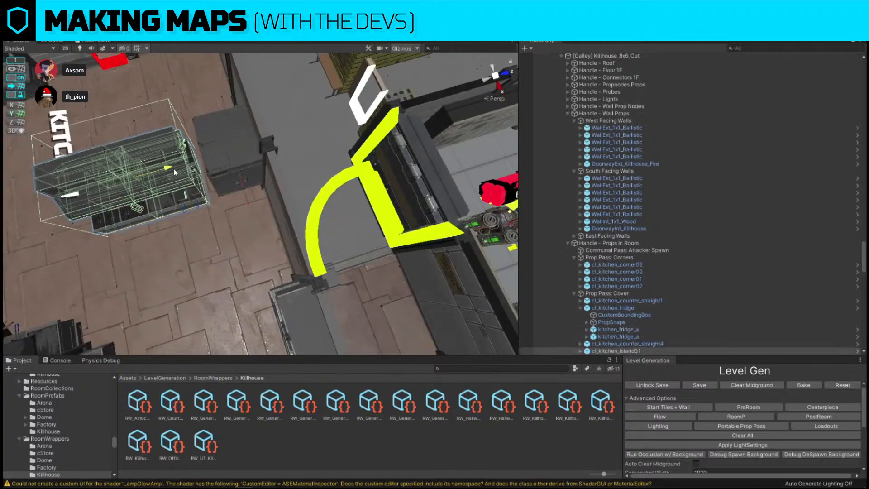
{"action": "left_click", "coordinate": [201, 160]}
{"action": "right_click_drag", "start_coordinate": [349, 176], "coordinate": [367, 188]}
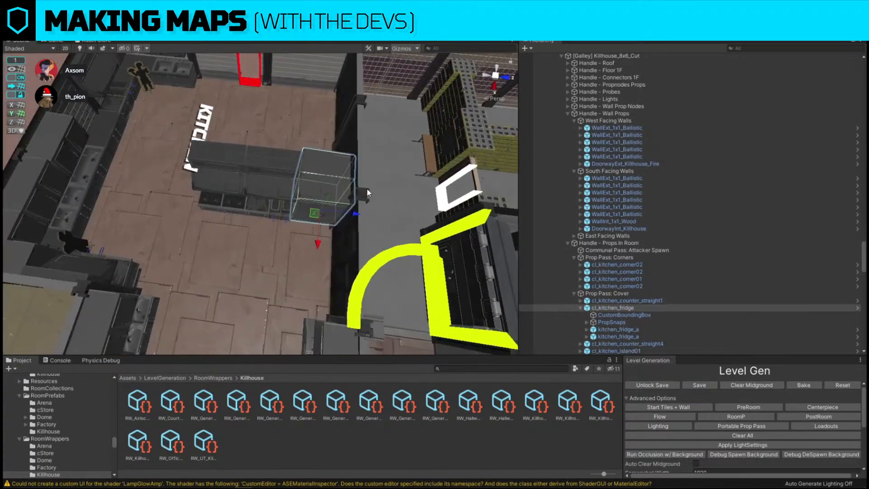
Duplicate the cl_kitchen_fridge pair and move the copy to the island's opposite end, out in the middle of the Kitchen.
{"action": "key", "text": "ctrl+d"}
{"action": "left_click_drag", "start_coordinate": [361, 249], "coordinate": [214, 192]}
{"action": "right_click_drag", "start_coordinate": [215, 192], "coordinate": [230, 166]}
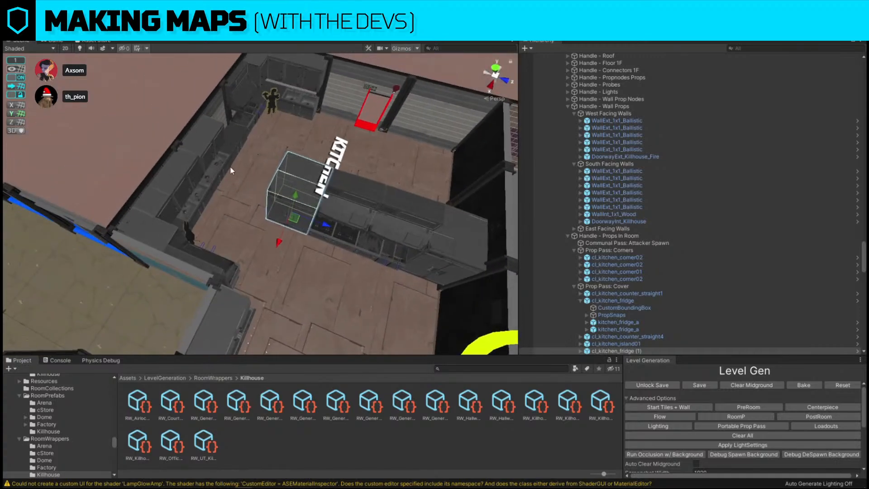
Delete one of the cl_kitchen_corner02 corner props from the Kitchen.
{"action": "left_click", "coordinate": [315, 204]}
{"action": "mouse_move", "coordinate": [315, 205]}
{"action": "right_mouse_down"}
{"action": "mouse_move", "coordinate": [173, 257]}
{"action": "mouse_move", "coordinate": [239, 192]}
{"action": "mouse_move", "coordinate": [239, 233]}
{"action": "mouse_move", "coordinate": [253, 184]}
{"action": "mouse_move", "coordinate": [252, 255]}
{"action": "mouse_move", "coordinate": [343, 206]}
{"action": "mouse_move", "coordinate": [317, 253]}
{"action": "mouse_move", "coordinate": [251, 259]}
{"action": "mouse_move", "coordinate": [196, 204]}
{"action": "mouse_move", "coordinate": [236, 237]}
{"action": "right_mouse_up"}
{"action": "left_click", "coordinate": [239, 194]}
{"action": "key", "text": "Delete"}
Shift the Kitchen island and the fridge pairs at both its ends together slightly toward the Club side of the room.
{"action": "left_click", "coordinate": [243, 208]}
{"action": "key", "text": "f"}
{"action": "left_click", "coordinate": [195, 206]}
{"action": "left_click", "coordinate": [237, 244]}
{"action": "left_click", "coordinate": [236, 180]}
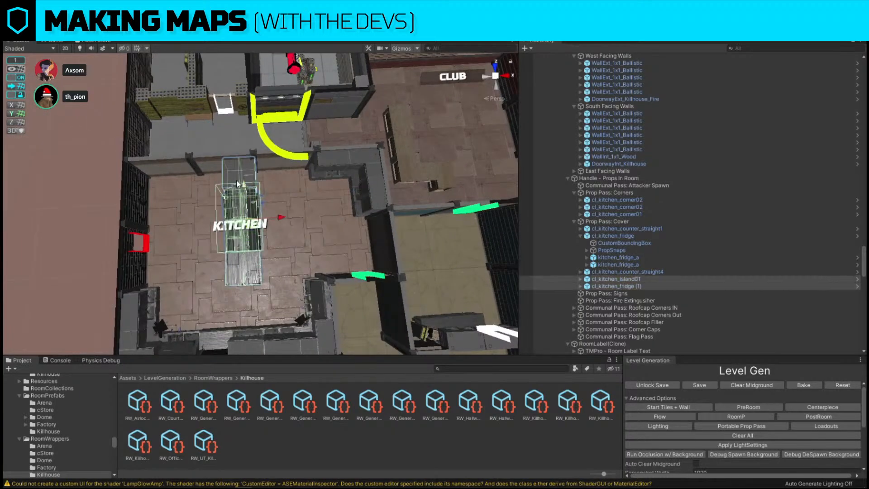
{"action": "left_click_drag", "start_coordinate": [276, 213], "coordinate": [302, 221]}
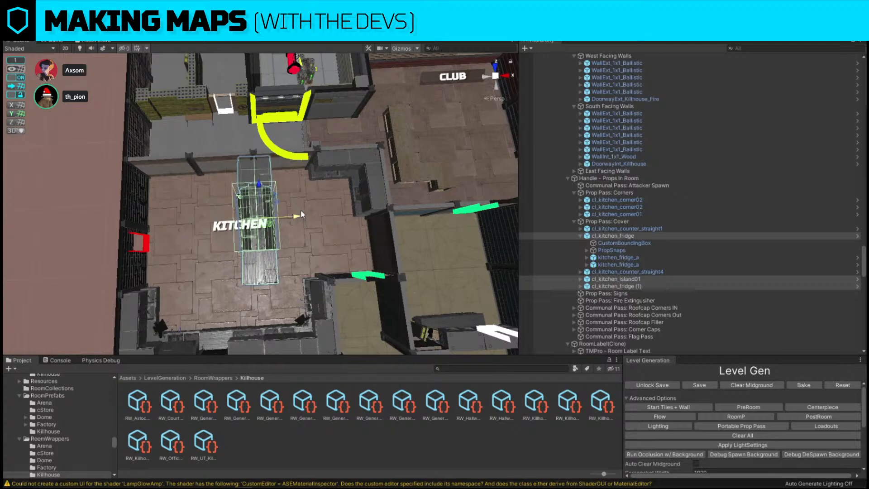
Inspect the Spawnable Surface script on the L_Geo collider of the Brickhouse's floor_4x4.
{"action": "right_click_drag", "start_coordinate": [300, 209], "coordinate": [152, 153]}
{"action": "left_click", "coordinate": [153, 153]}
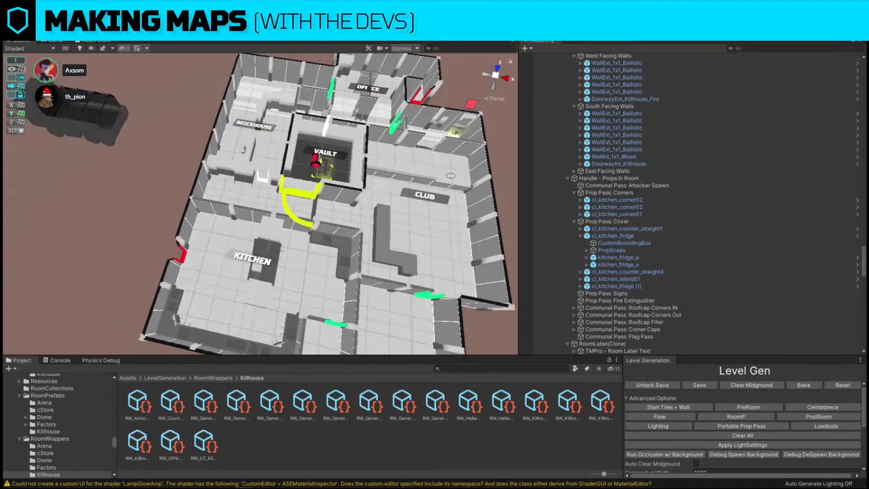
{"action": "left_click", "coordinate": [243, 187]}
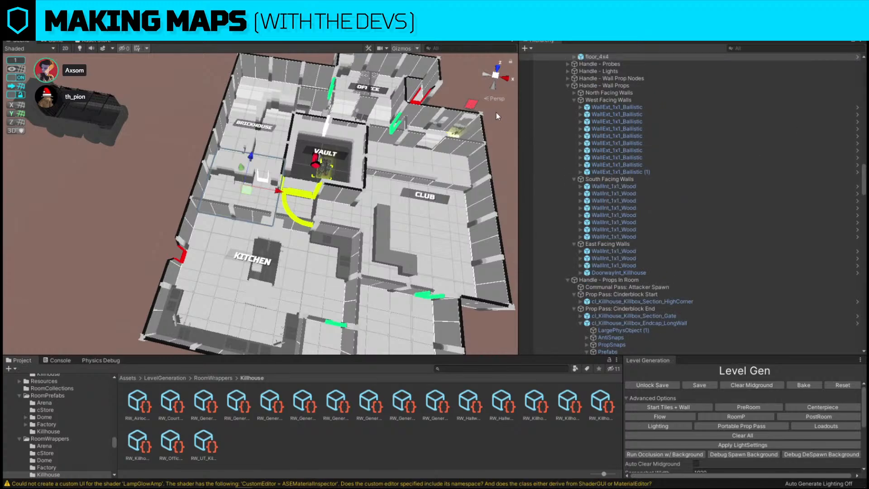
{"action": "left_click_drag", "start_coordinate": [840, 41], "coordinate": [510, 119]}
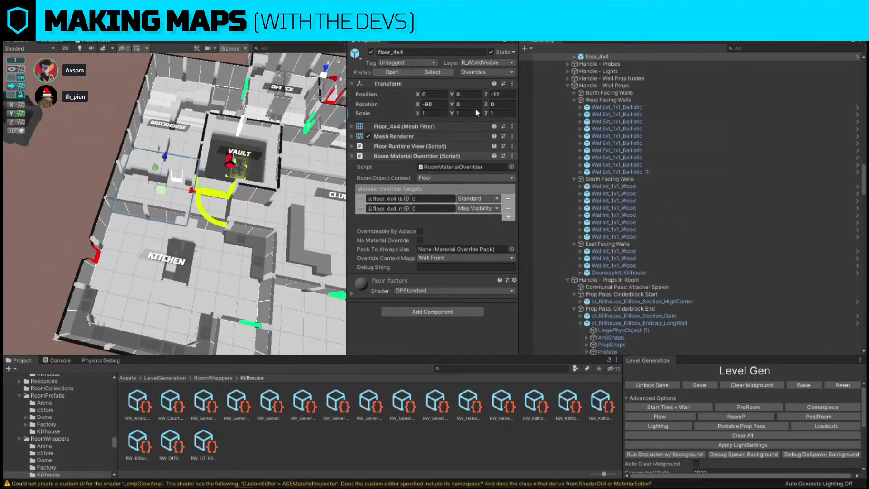
{"action": "left_click", "coordinate": [575, 57]}
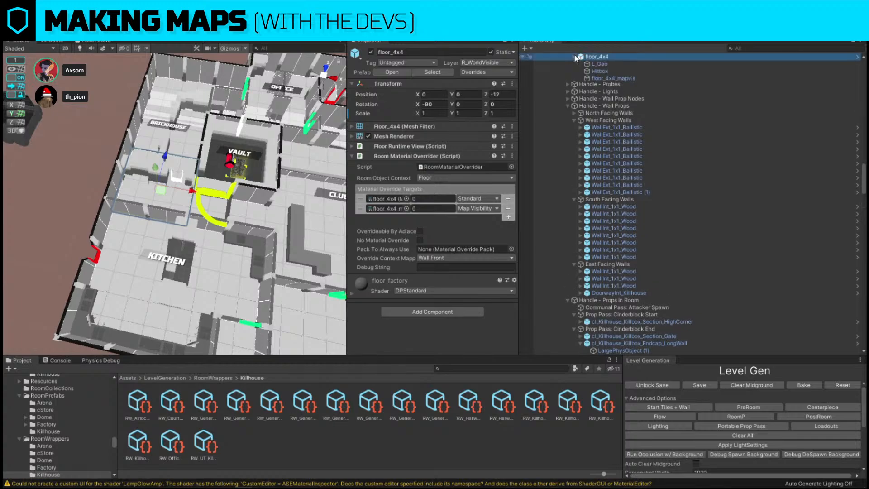
{"action": "left_click", "coordinate": [606, 64]}
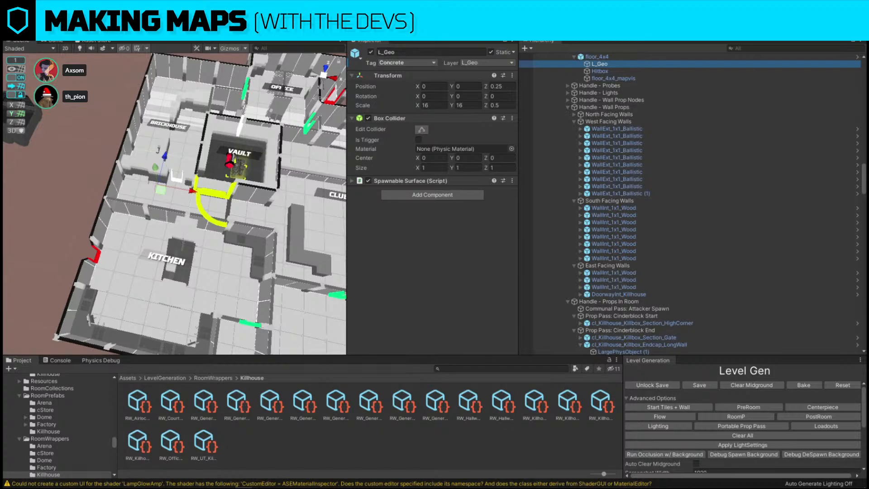
{"action": "left_click", "coordinate": [351, 181]}
{"action": "left_click", "coordinate": [386, 181]}
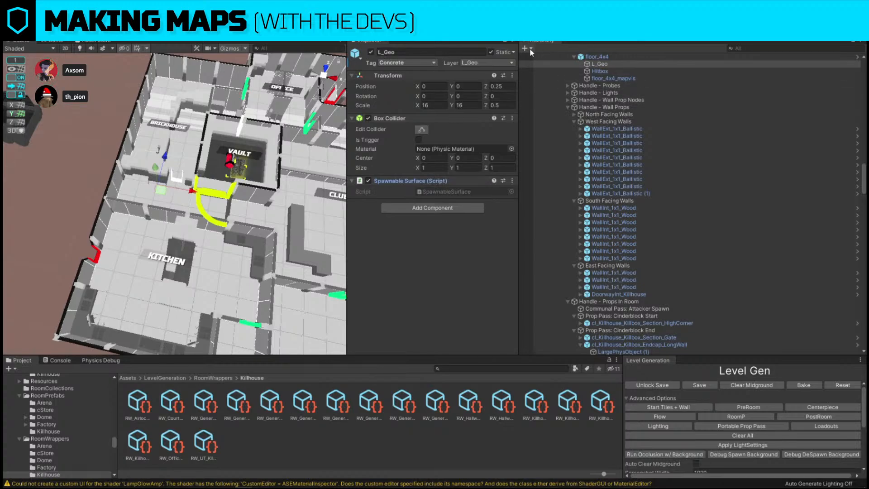
Inspect the components of the L_Geo collider in the Vault's floor_ext_4x4 and examine the extent of the Vault floor.
{"action": "left_click_drag", "start_coordinate": [358, 44], "coordinate": [358, 20]}
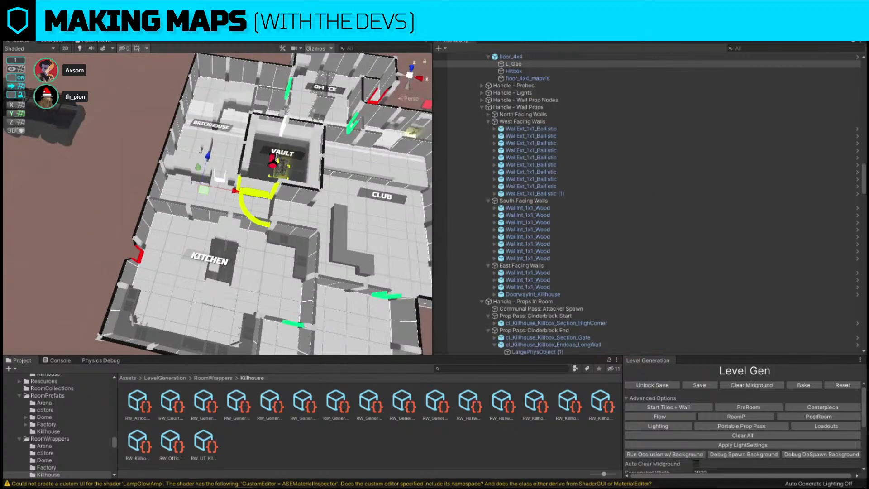
{"action": "left_click", "coordinate": [299, 177]}
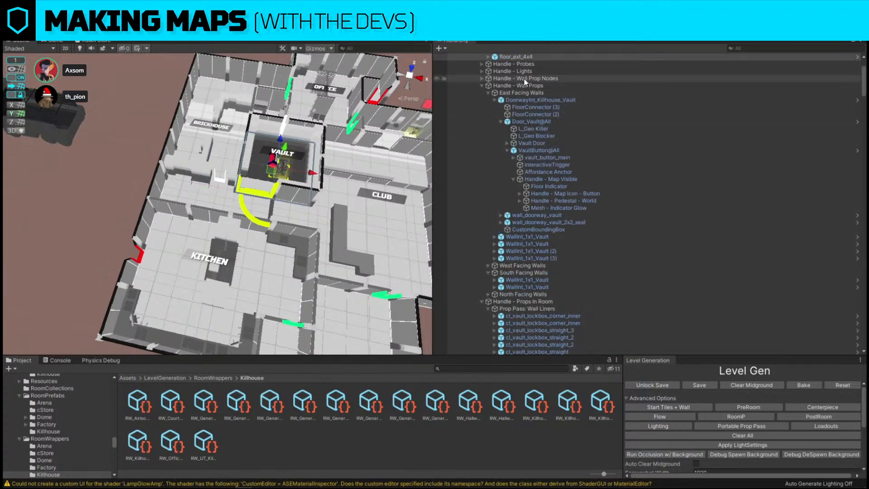
{"action": "left_click", "coordinate": [489, 57]}
{"action": "left_click", "coordinate": [510, 63]}
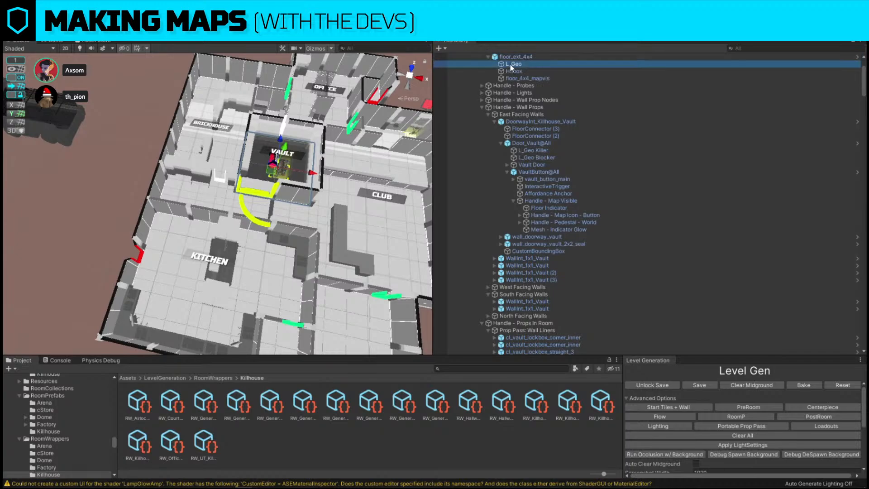
{"action": "left_click_drag", "start_coordinate": [357, 20], "coordinate": [395, 116]}
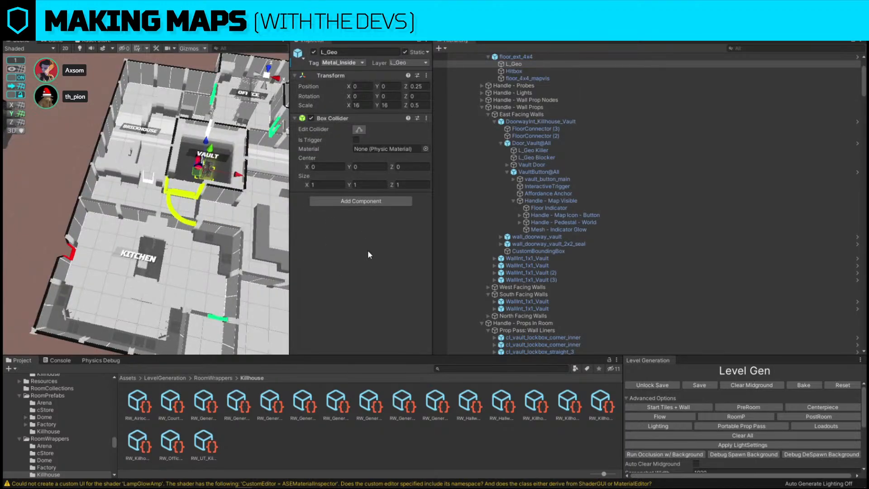
{"action": "left_click_drag", "start_coordinate": [338, 42], "coordinate": [357, 21]}
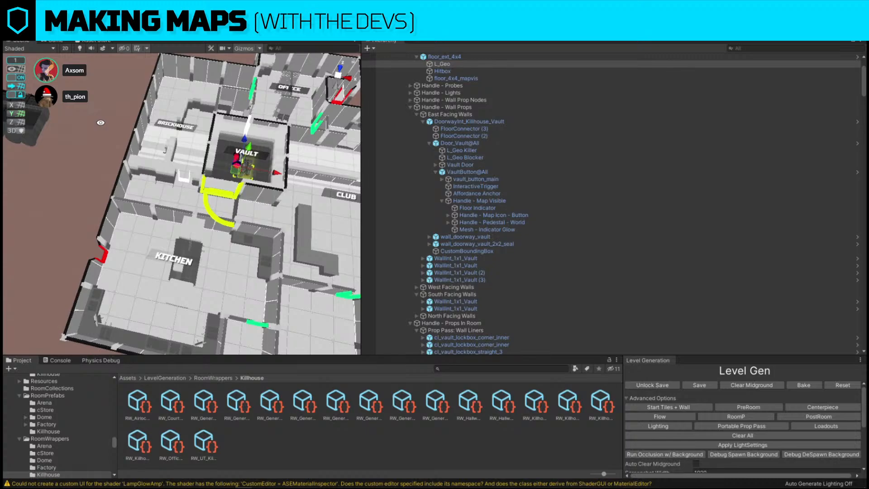
{"action": "left_click_drag", "start_coordinate": [362, 115], "coordinate": [621, 120]}
{"action": "key", "text": "f"}
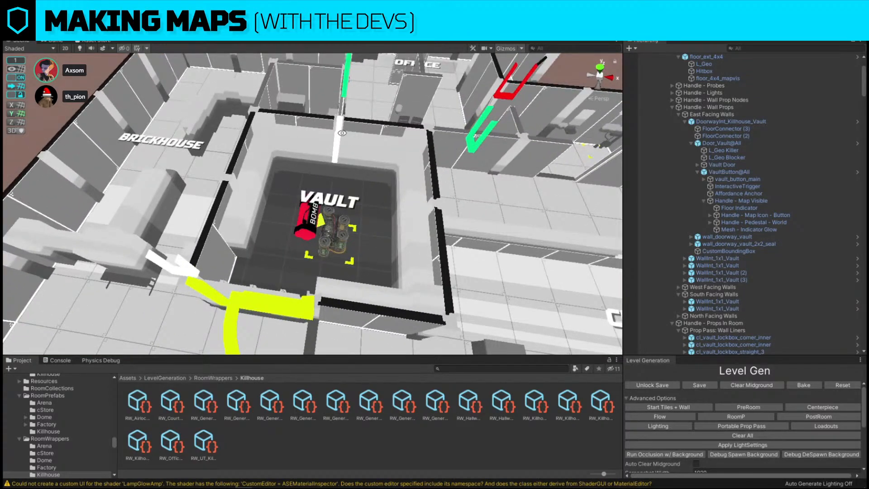
{"action": "mouse_move", "coordinate": [330, 274]}
{"action": "left_mouse_down", "text": "alt"}
{"action": "mouse_move", "coordinate": [236, 253]}
{"action": "mouse_move", "coordinate": [336, 277]}
{"action": "left_mouse_up", "text": "alt"}
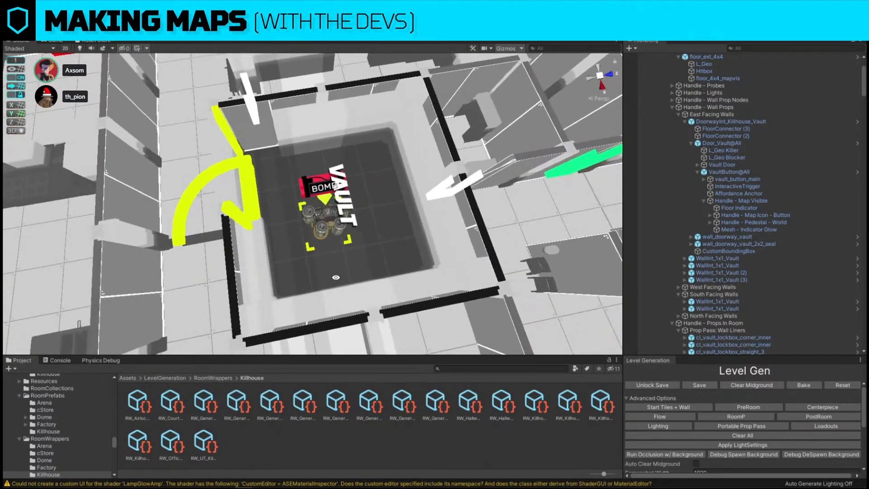
{"action": "left_click", "coordinate": [384, 264]}
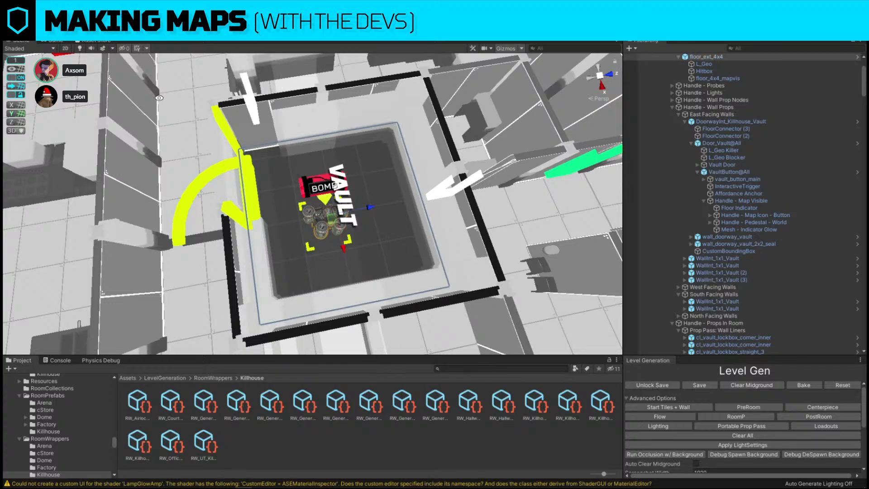
{"action": "left_click_drag", "start_coordinate": [318, 189], "coordinate": [555, 125], "text": "alt"}
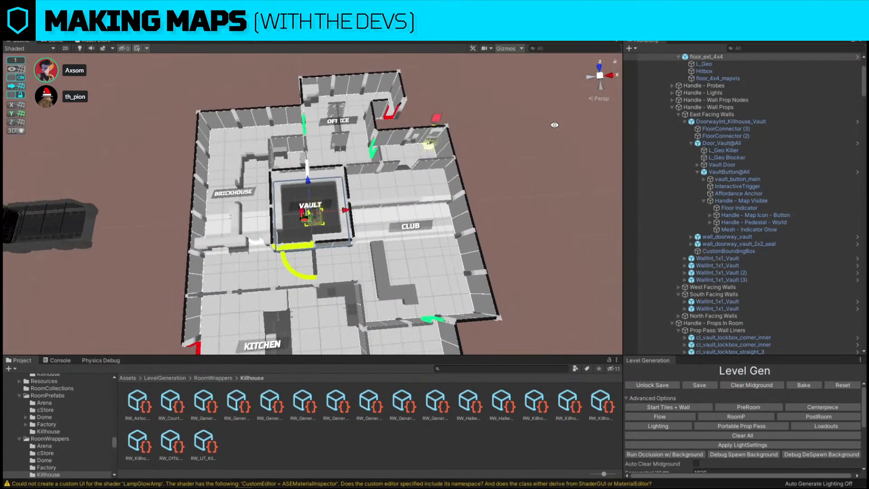
Inspect the Spawnable Surface script on the L_Geo collider of floor_stage_2x2 inside the Club's cl_Club_Stage_Section.
{"action": "left_click", "coordinate": [430, 183]}
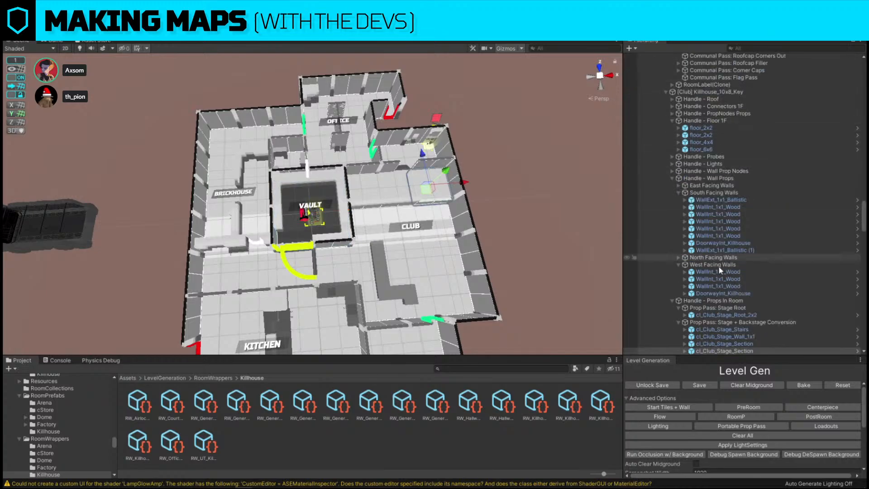
{"action": "left_click", "coordinate": [686, 351]}
{"action": "scroll", "coordinate": [721, 301], "scroll_direction": "down", "scroll_amount": 4}
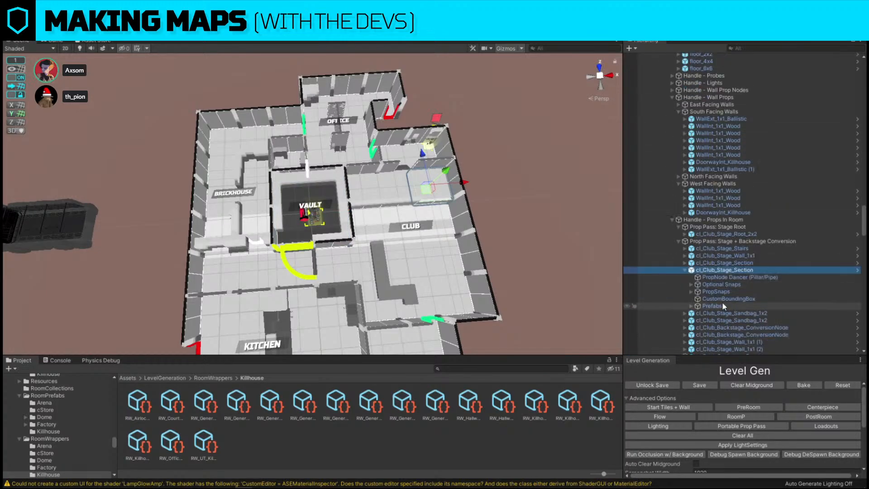
{"action": "left_click", "coordinate": [691, 306]}
{"action": "left_click", "coordinate": [698, 313]}
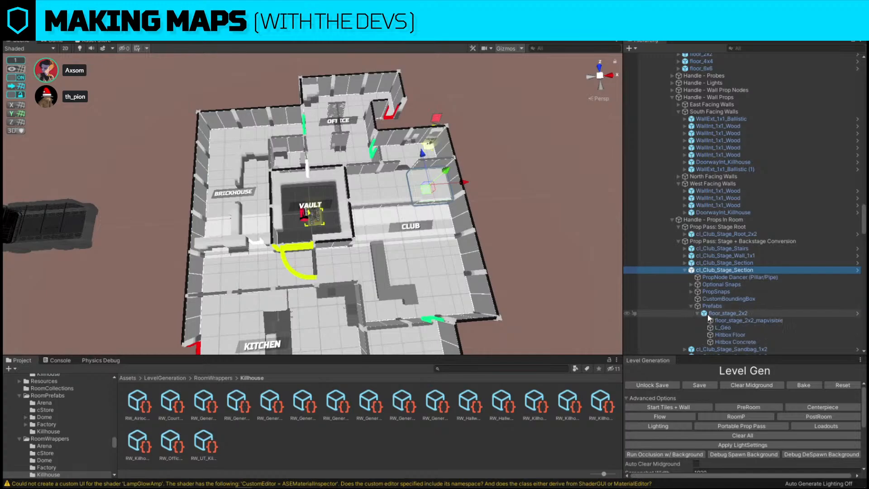
{"action": "left_click", "coordinate": [729, 327]}
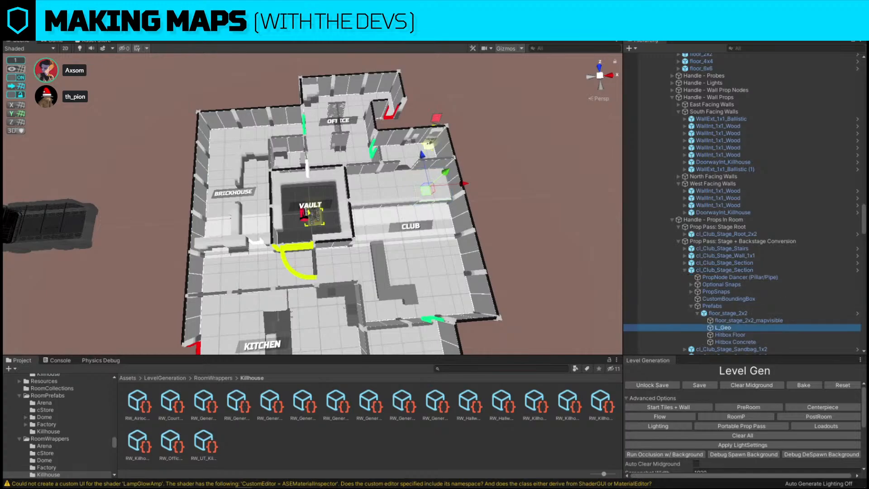
{"action": "left_click_drag", "start_coordinate": [530, 86], "coordinate": [585, 144]}
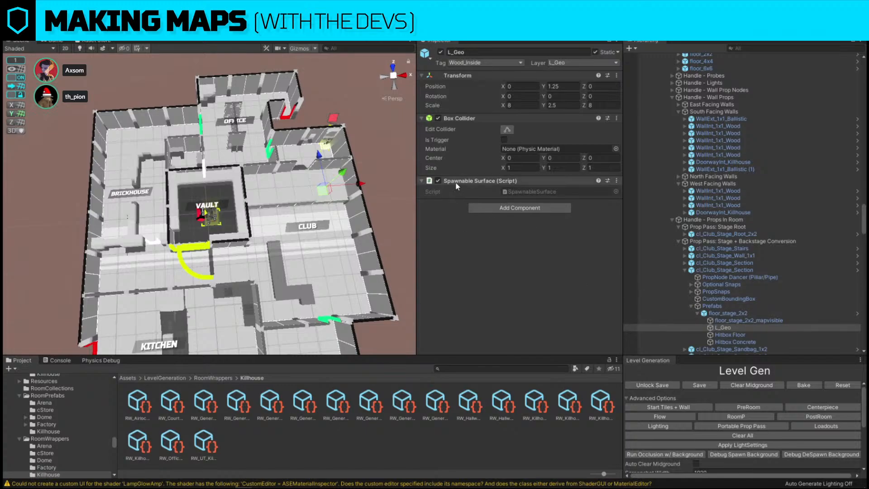
{"action": "left_click_drag", "start_coordinate": [425, 43], "coordinate": [643, 113]}
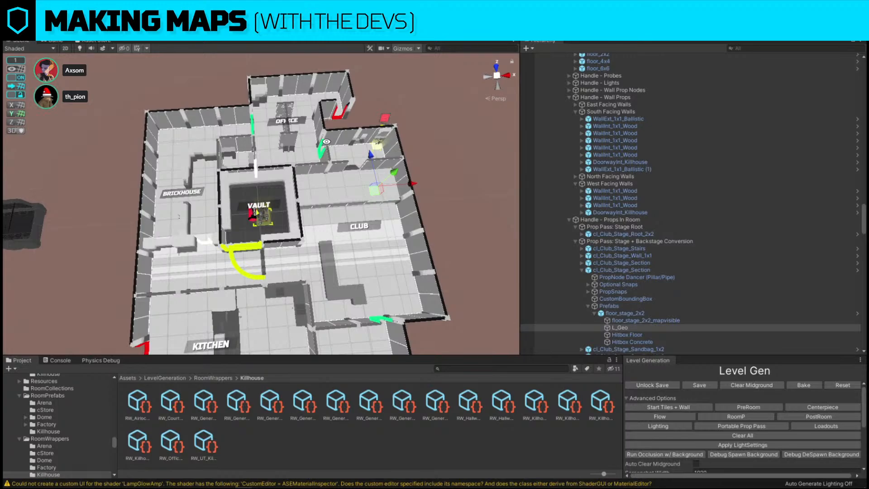
Show the L_Snap layer across the whole map to view its snap points, and hide the layer again.
{"action": "left_click", "coordinate": [461, 178]}
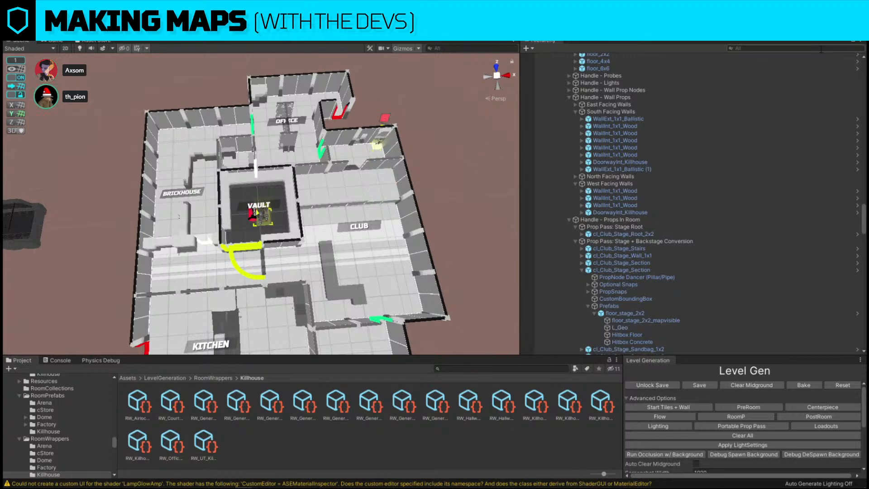
{"action": "left_click", "coordinate": [811, 36]}
{"action": "left_click", "coordinate": [847, 202]}
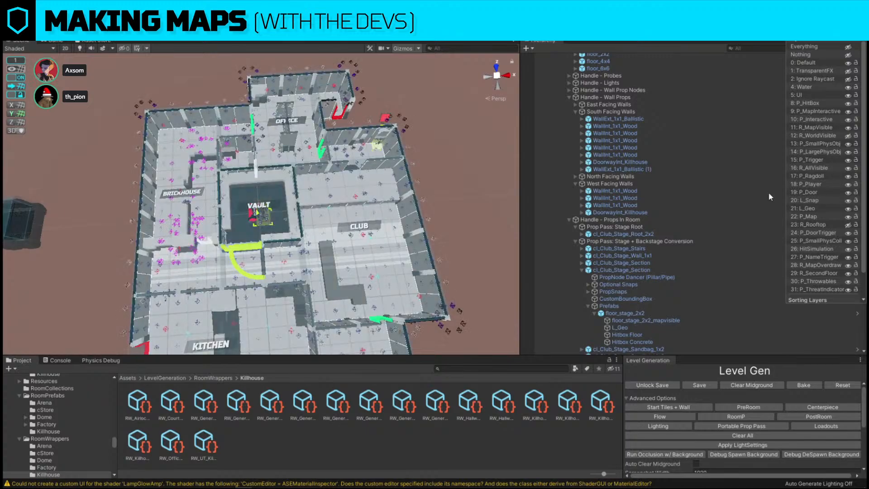
{"action": "left_click", "coordinate": [847, 201]}
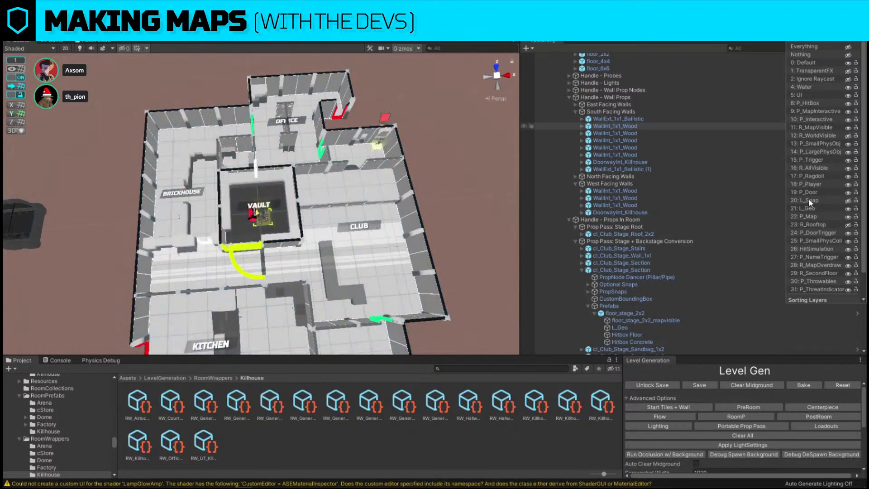
{"action": "left_click", "coordinate": [473, 155]}
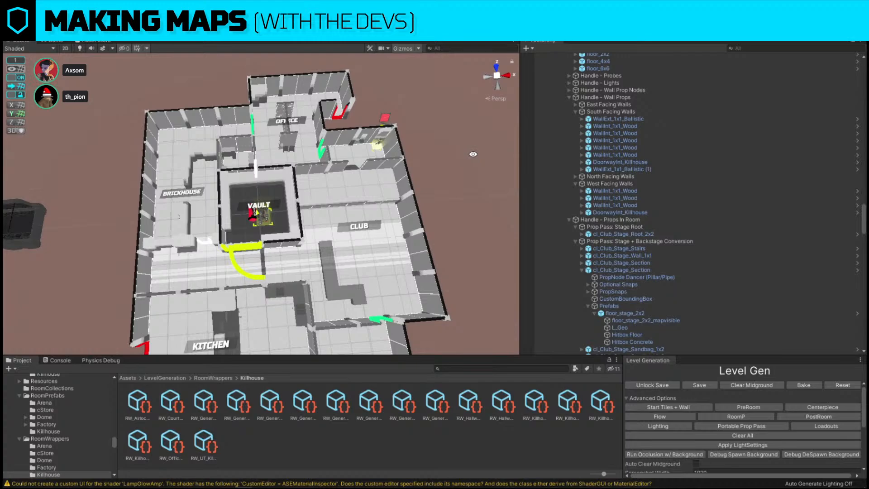
Replace wall panels between the Kitchen and the Brickhouse, near the exterior wall, with a DoorwayInt_Killhouse doorway.
{"action": "left_click_drag", "start_coordinate": [473, 154], "coordinate": [275, 145], "text": "alt"}
{"action": "left_click", "coordinate": [149, 205]}
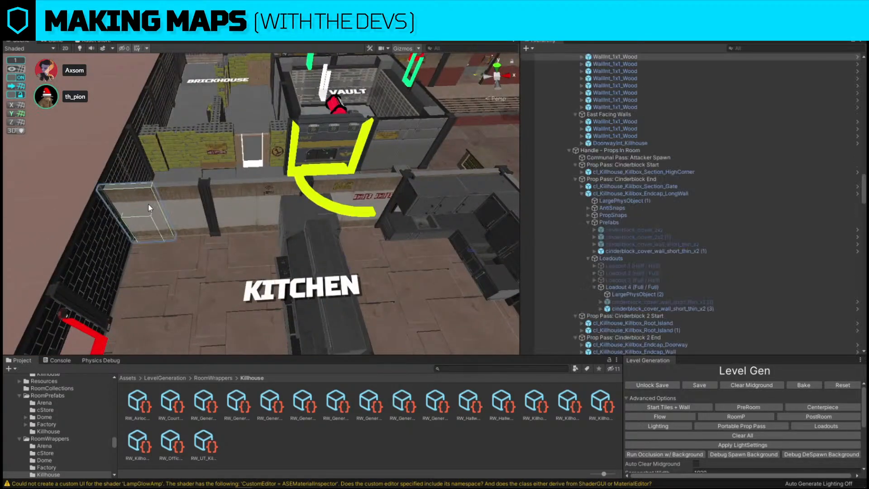
{"action": "left_click", "coordinate": [204, 200]}
{"action": "left_click", "coordinate": [190, 203]}
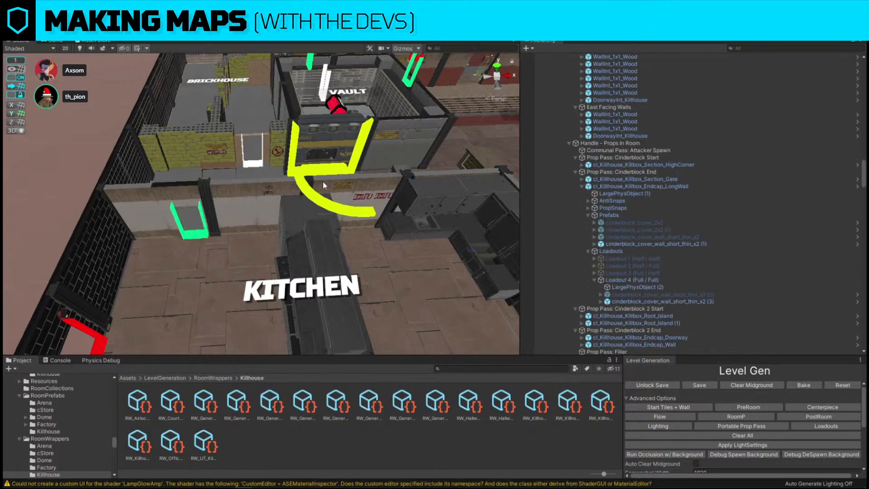
Duplicate a straight Kitchen counter section, then rotate and place the copy against the exterior wall between the red fire doorway and the Brickhouse doorway.
{"action": "left_click", "coordinate": [451, 199]}
{"action": "left_click_drag", "start_coordinate": [451, 199], "coordinate": [320, 192], "text": "alt"}
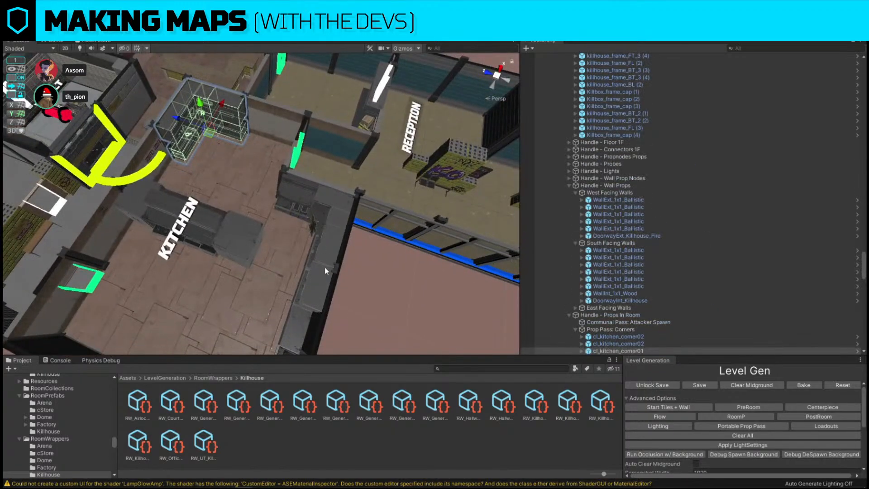
{"action": "left_click_drag", "start_coordinate": [325, 267], "coordinate": [205, 164], "text": "alt"}
{"action": "left_click", "coordinate": [205, 164]}
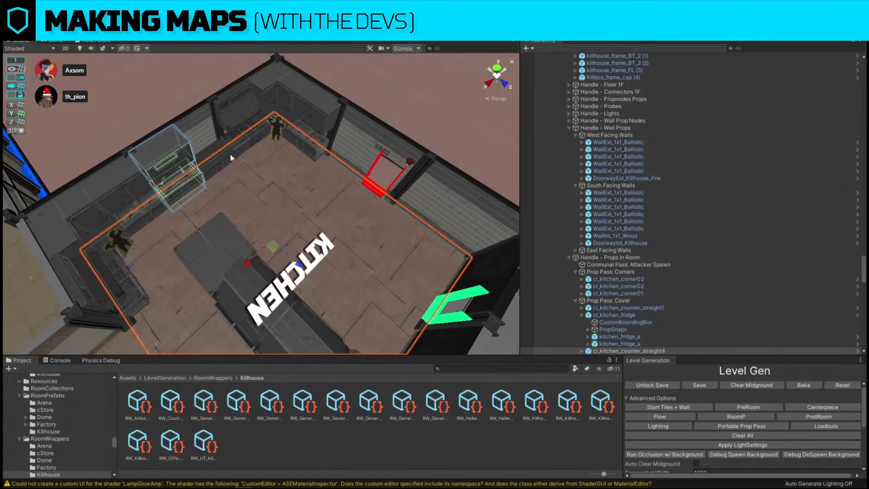
{"action": "left_click", "coordinate": [148, 168]}
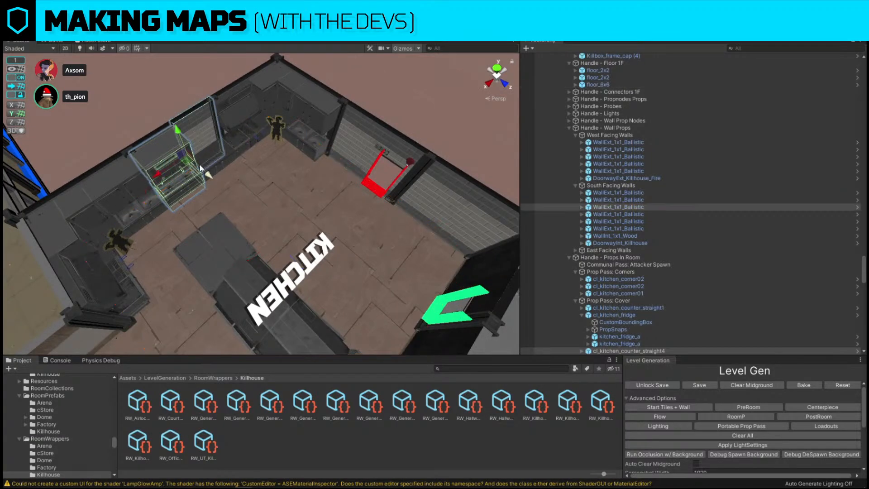
{"action": "left_click", "coordinate": [224, 160]}
{"action": "left_click", "coordinate": [223, 156]}
{"action": "key", "text": "f"}
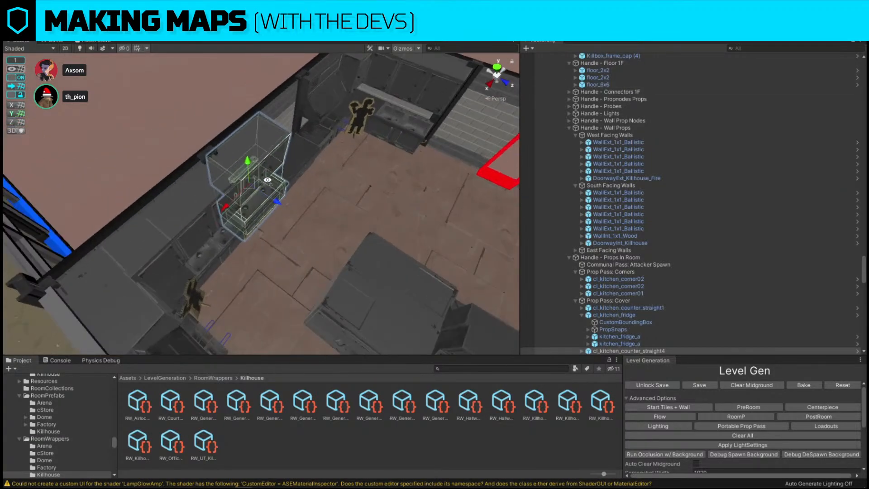
{"action": "left_click_drag", "start_coordinate": [276, 135], "coordinate": [239, 188], "text": "alt"}
{"action": "scroll", "coordinate": [239, 189], "scroll_direction": "down", "scroll_amount": 5}
{"action": "key", "text": "ctrl+d"}
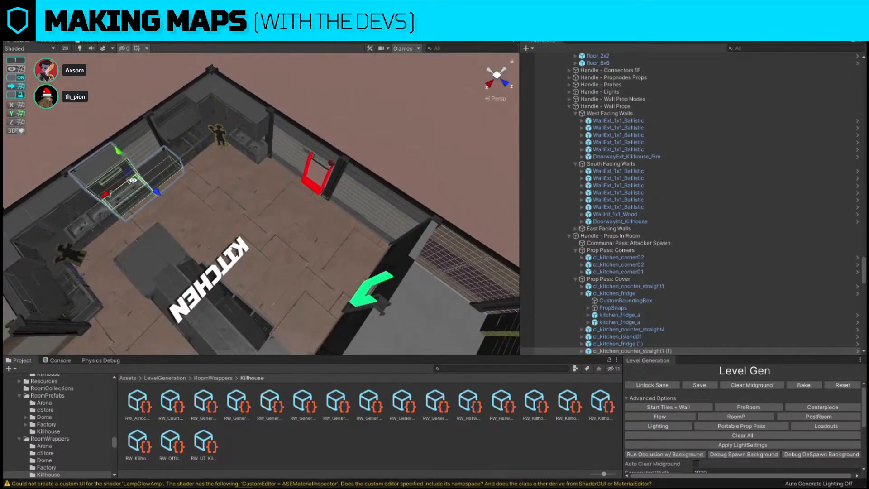
{"action": "left_click_drag", "start_coordinate": [133, 180], "coordinate": [360, 243]}
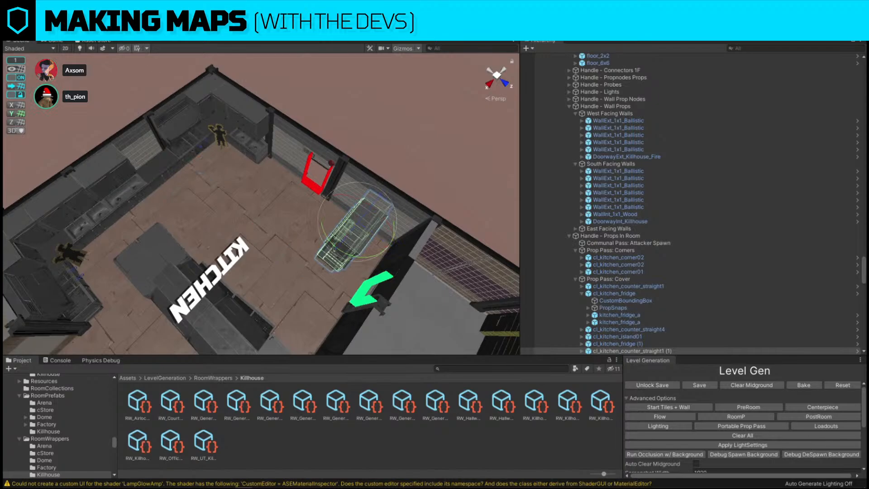
{"action": "left_click_drag", "start_coordinate": [353, 254], "coordinate": [360, 213]}
{"action": "key", "text": "w"}
Examine the player routes and sightlines from the Kitchen's exterior door through the Brickhouse, Vault and Club across the whole map.
{"action": "right_click_drag", "start_coordinate": [360, 214], "coordinate": [366, 186]}
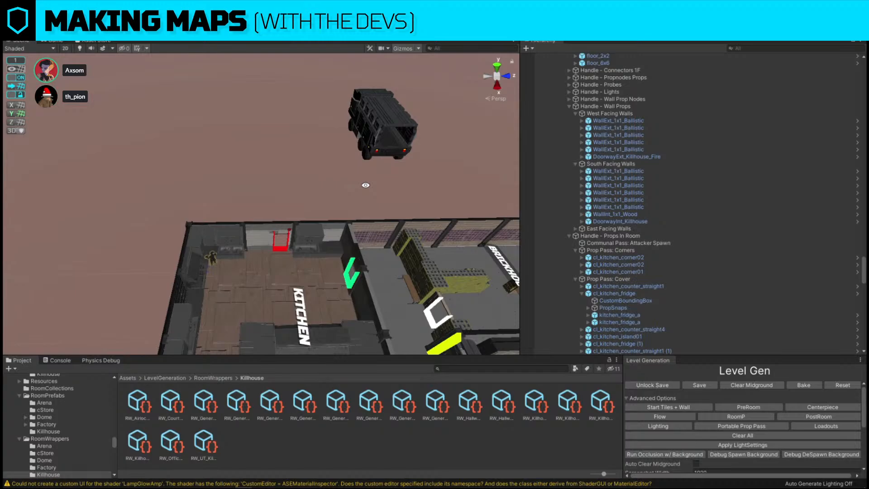
{"action": "key", "text": "w"}
{"action": "right_click_drag", "start_coordinate": [308, 177], "coordinate": [252, 193]}
{"action": "key", "text": "s"}
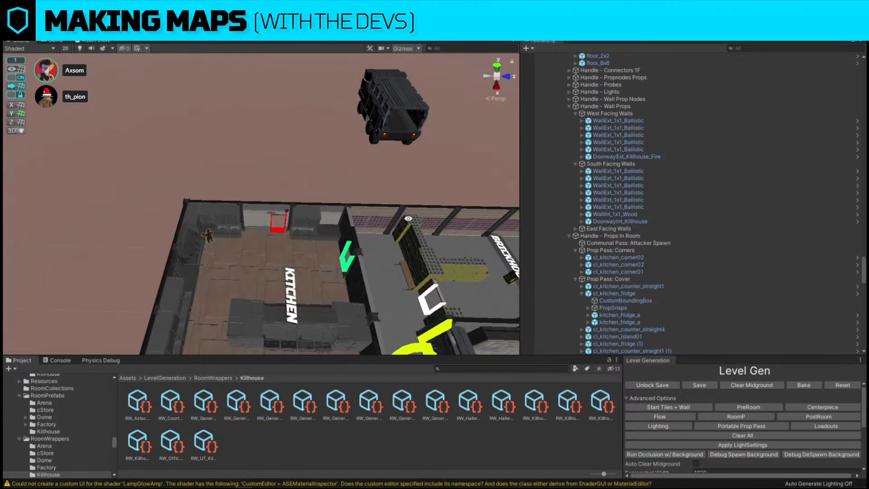
{"action": "right_click_drag", "start_coordinate": [409, 218], "coordinate": [325, 186]}
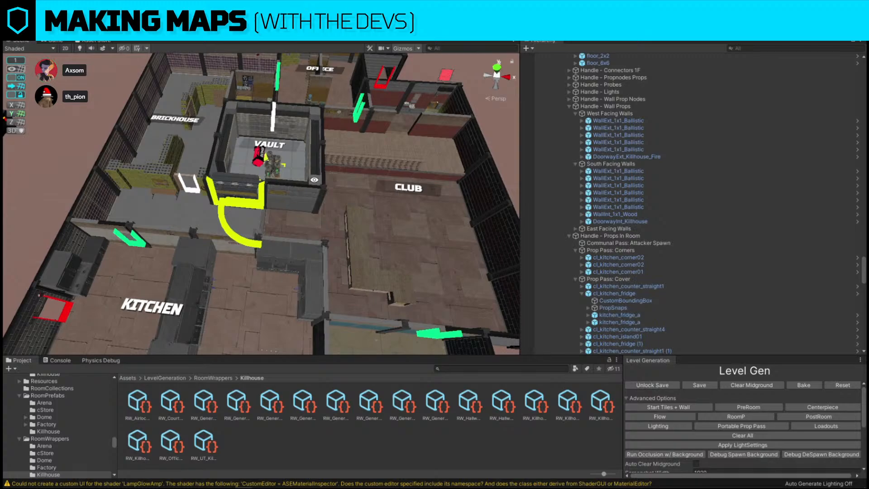
{"action": "left_click_drag", "start_coordinate": [314, 180], "coordinate": [178, 121], "text": "alt"}
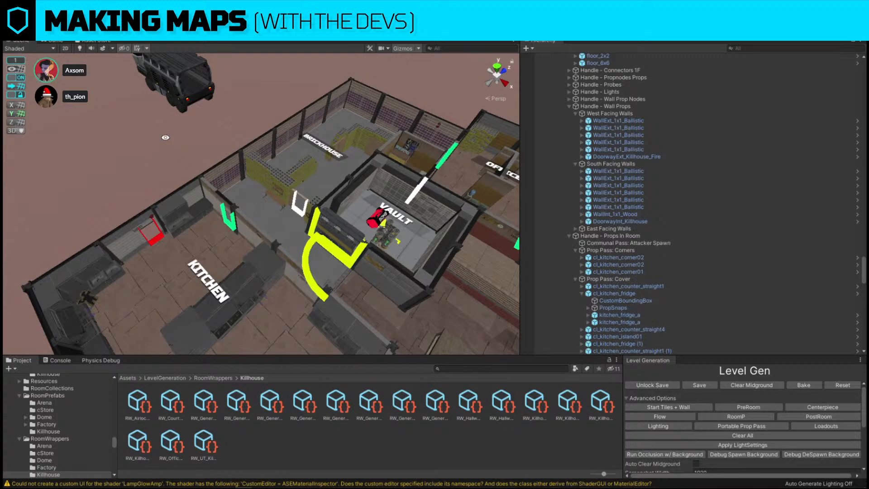
{"action": "left_click_drag", "start_coordinate": [165, 137], "coordinate": [471, 164], "text": "alt"}
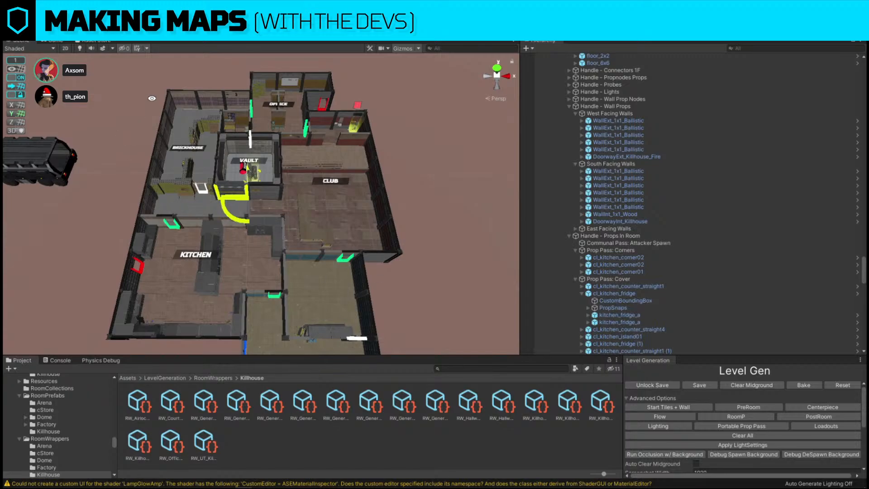
{"action": "right_click_drag", "start_coordinate": [319, 175], "coordinate": [328, 185]}
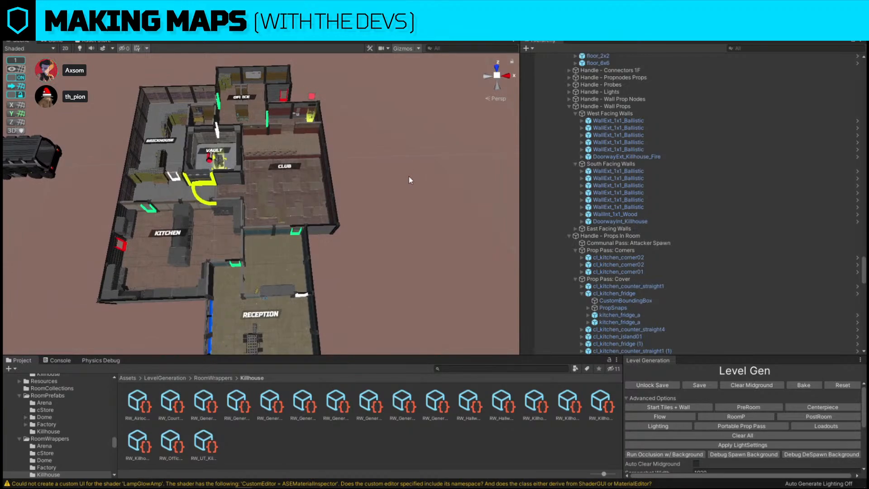
{"action": "right_click_drag", "start_coordinate": [409, 175], "coordinate": [217, 161]}
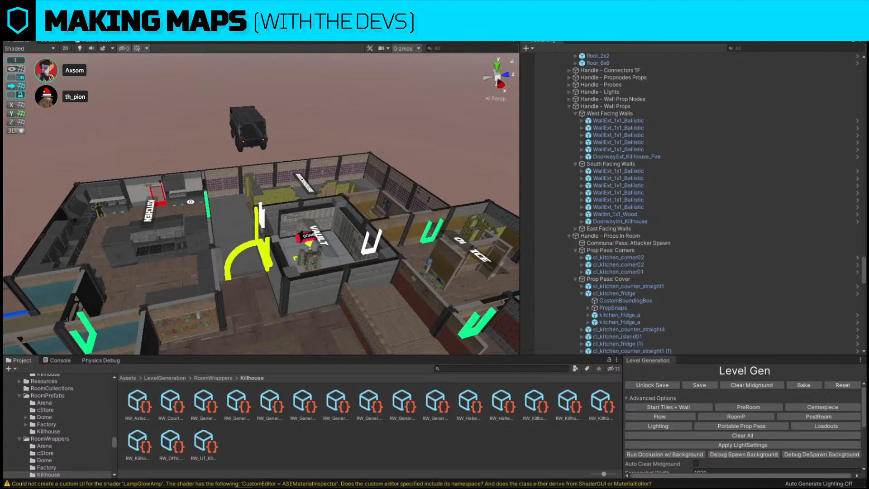
{"action": "left_click_drag", "start_coordinate": [191, 201], "coordinate": [376, 267], "text": "alt"}
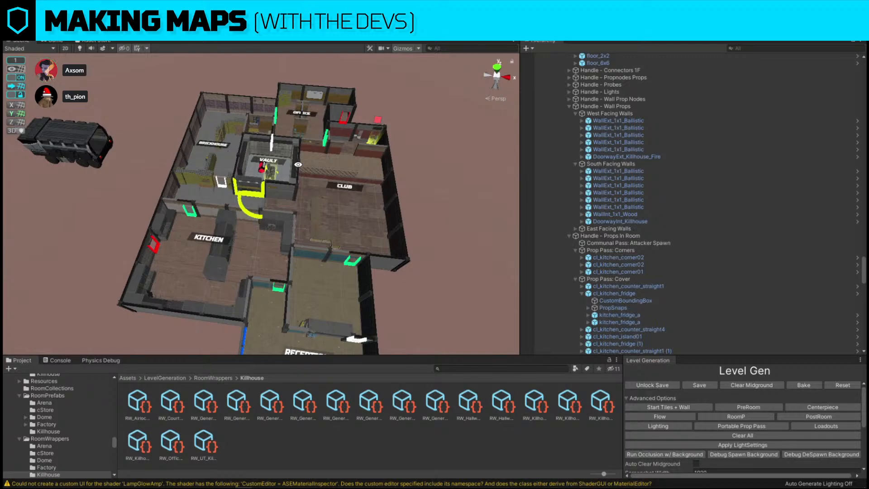
{"action": "key", "text": "Right"}
{"action": "mouse_move", "coordinate": [306, 194]}
{"action": "right_mouse_down"}
{"action": "mouse_move", "coordinate": [339, 186]}
{"action": "mouse_move", "coordinate": [301, 209]}
{"action": "mouse_move", "coordinate": [310, 181]}
{"action": "mouse_move", "coordinate": [293, 191]}
{"action": "right_mouse_up"}
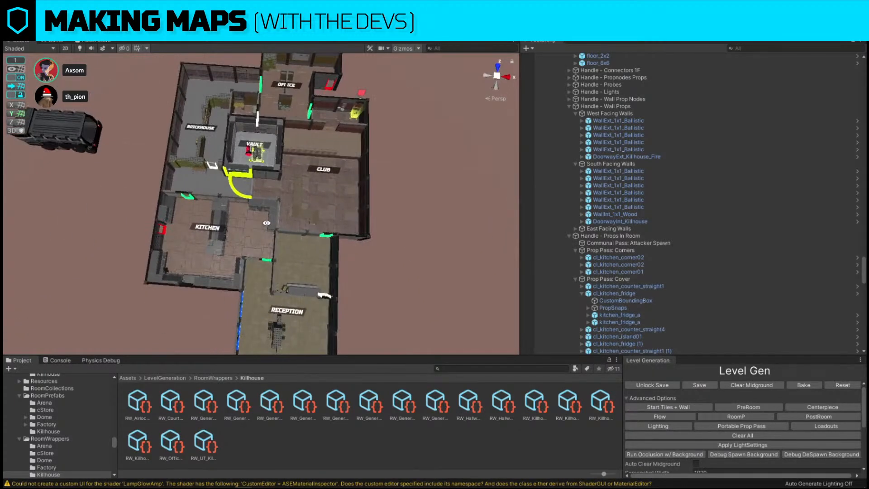
Shift the Kitchen island together with its attached fridges slightly toward the red exterior doorway.
{"action": "right_click_drag", "start_coordinate": [266, 223], "coordinate": [245, 250]}
{"action": "left_click", "coordinate": [245, 249]}
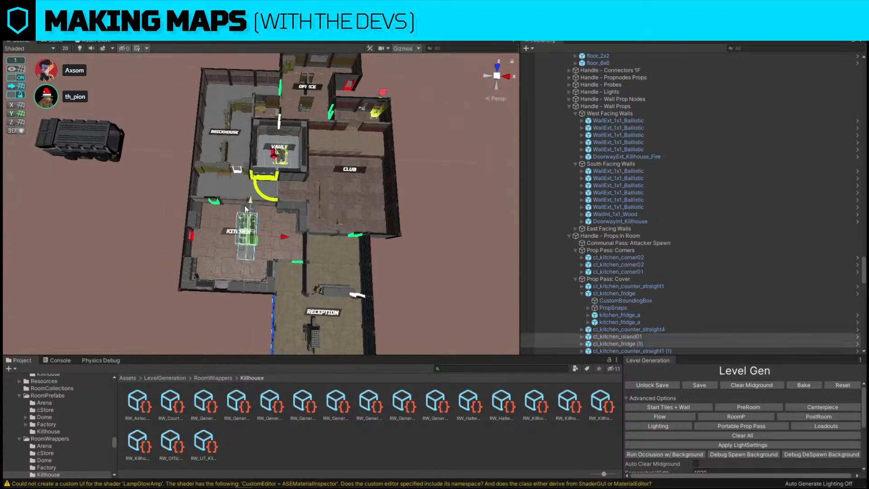
{"action": "right_click_drag", "start_coordinate": [247, 208], "coordinate": [391, 236]}
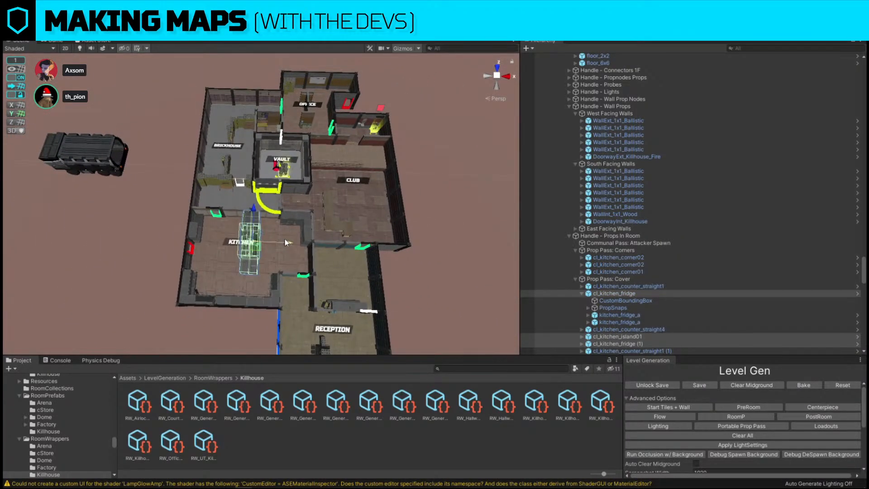
{"action": "left_click_drag", "start_coordinate": [286, 242], "coordinate": [278, 241]}
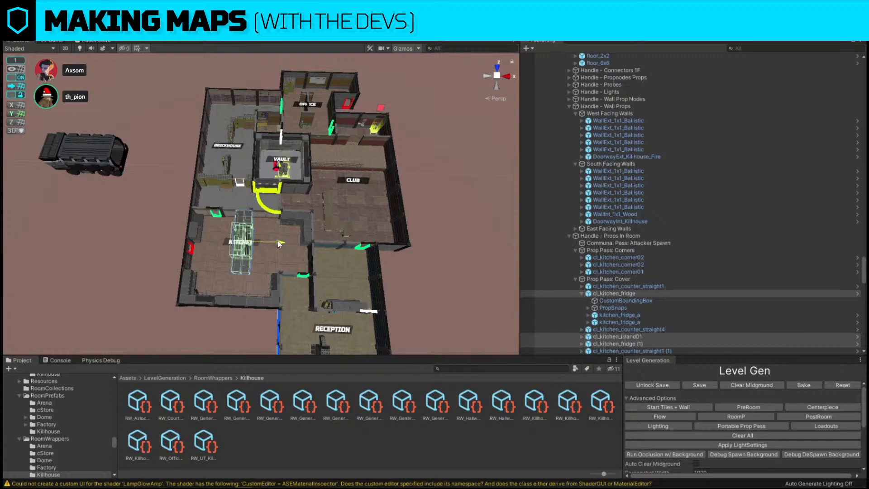
{"action": "left_click", "coordinate": [409, 184]}
Move the cl_TruckSpawn attacker truck to the opposite side of the building and turn it parallel to Reception's outer wall.
{"action": "right_click_drag", "start_coordinate": [301, 169], "coordinate": [303, 213]}
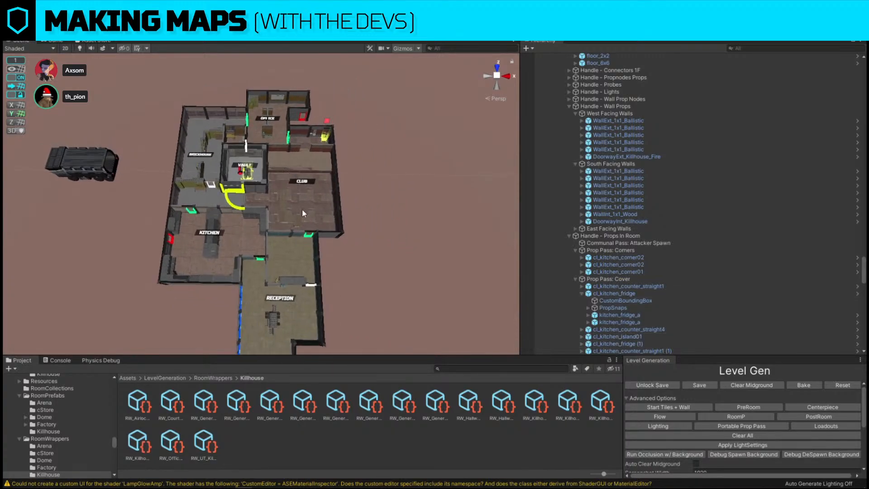
{"action": "left_click", "coordinate": [72, 164]}
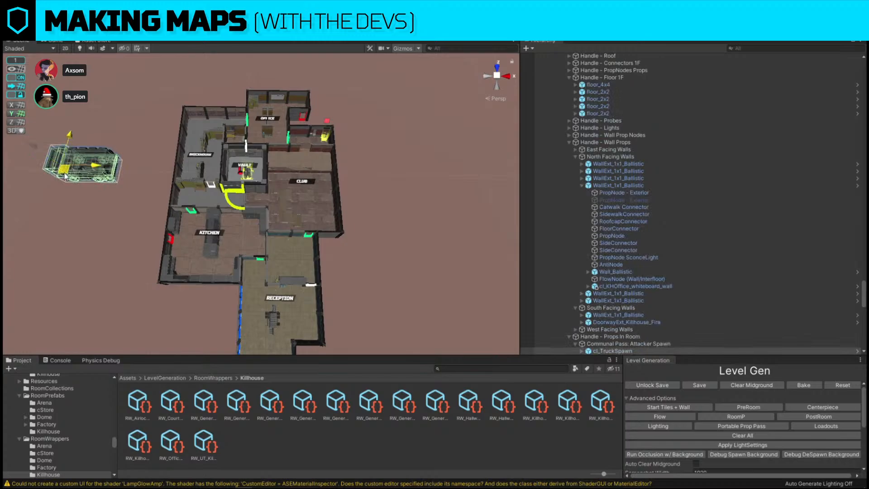
{"action": "left_click_drag", "start_coordinate": [73, 167], "coordinate": [391, 177]}
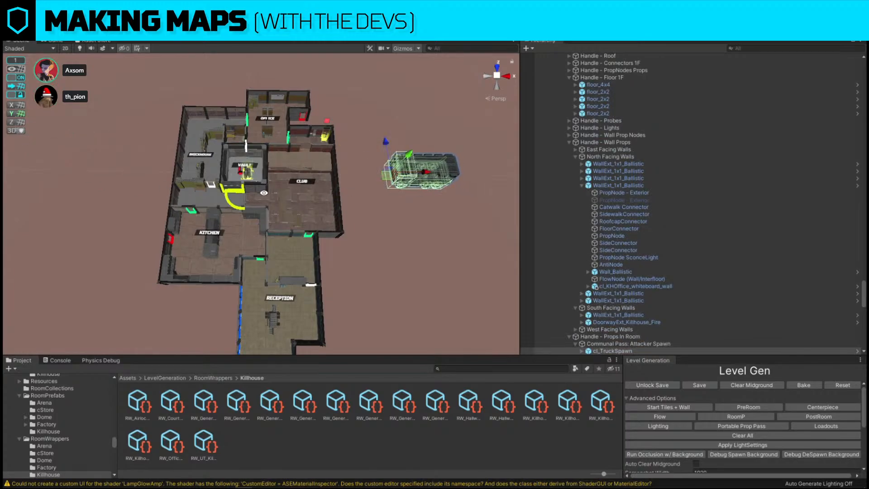
{"action": "key", "text": "e"}
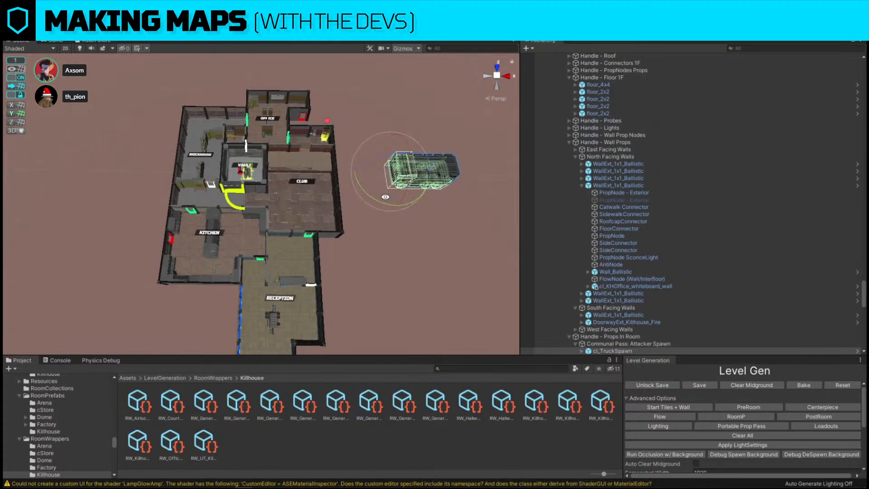
{"action": "left_click_drag", "start_coordinate": [385, 196], "coordinate": [313, 200], "text": "alt"}
{"action": "key", "text": "w"}
{"action": "left_click_drag", "start_coordinate": [359, 172], "coordinate": [342, 244]}
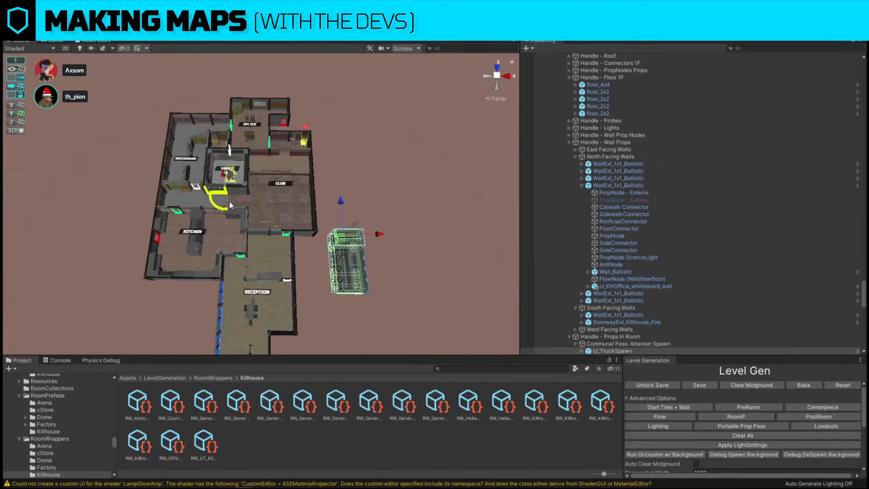
{"action": "left_click", "coordinate": [432, 166]}
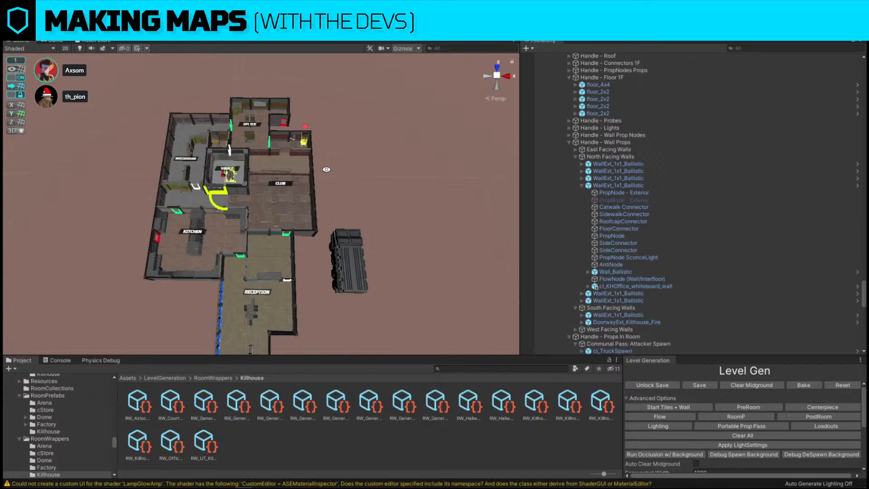
Reposition the attacker truck alongside the Club's outer wall.
{"action": "scroll", "coordinate": [393, 175], "scroll_direction": "up", "scroll_amount": 6}
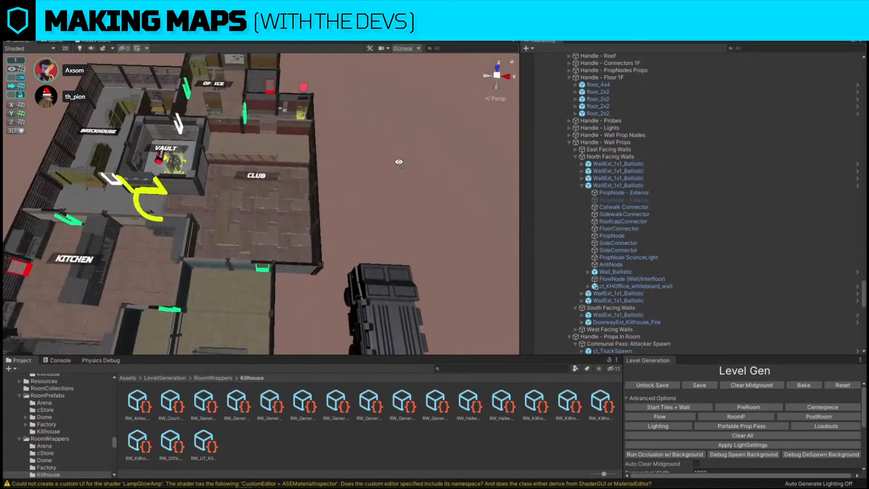
{"action": "left_click_drag", "start_coordinate": [399, 162], "coordinate": [266, 325], "text": "alt"}
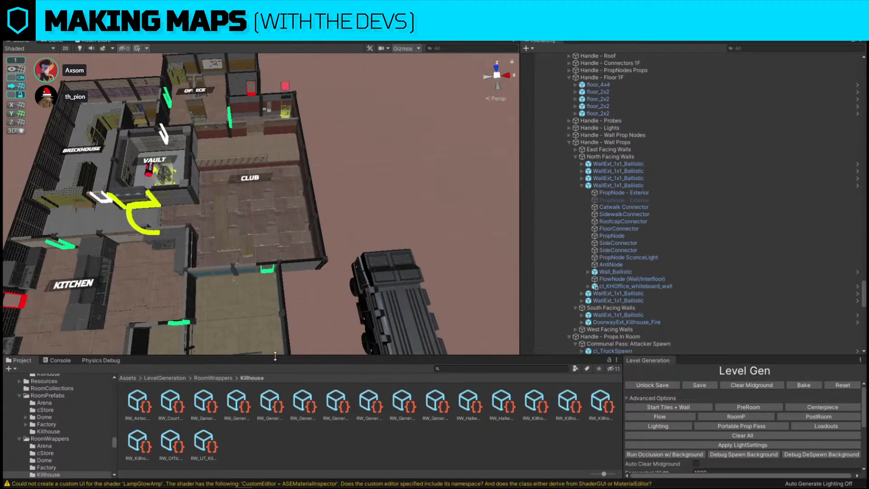
{"action": "scroll", "coordinate": [341, 155], "scroll_direction": "down", "scroll_amount": 4}
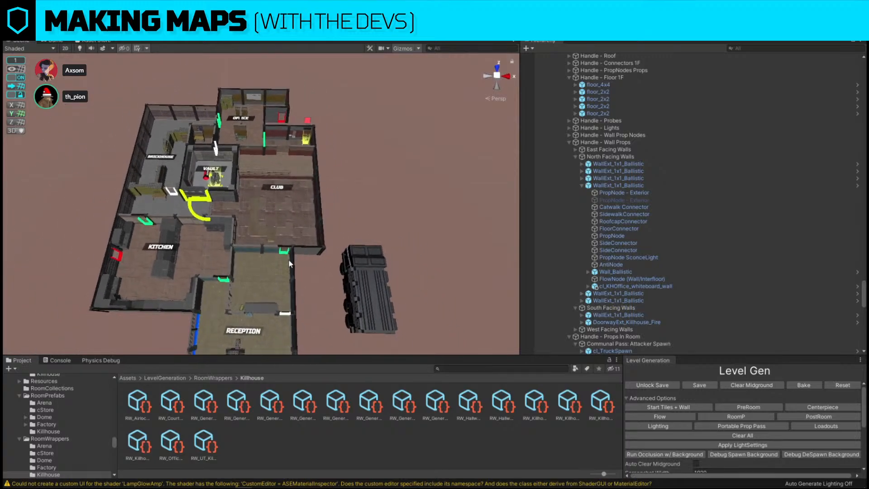
{"action": "left_click_drag", "start_coordinate": [290, 263], "coordinate": [109, 329], "text": "alt"}
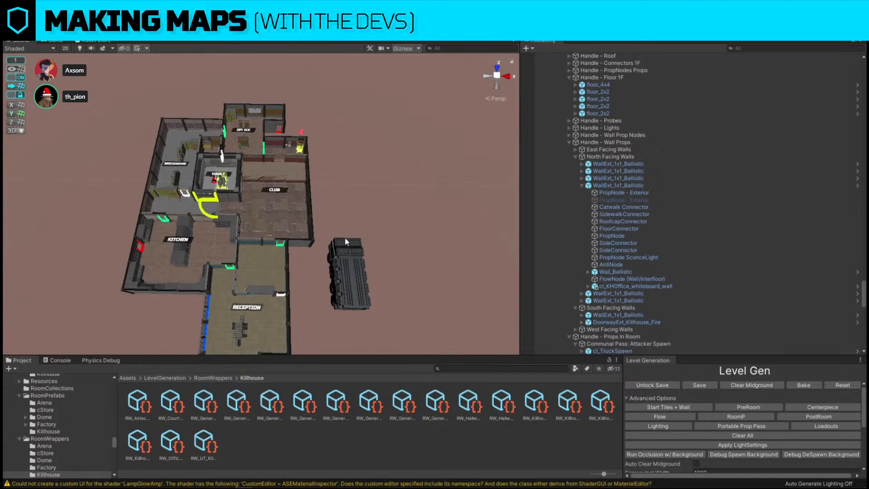
{"action": "left_click_drag", "start_coordinate": [345, 241], "coordinate": [367, 242], "text": "alt"}
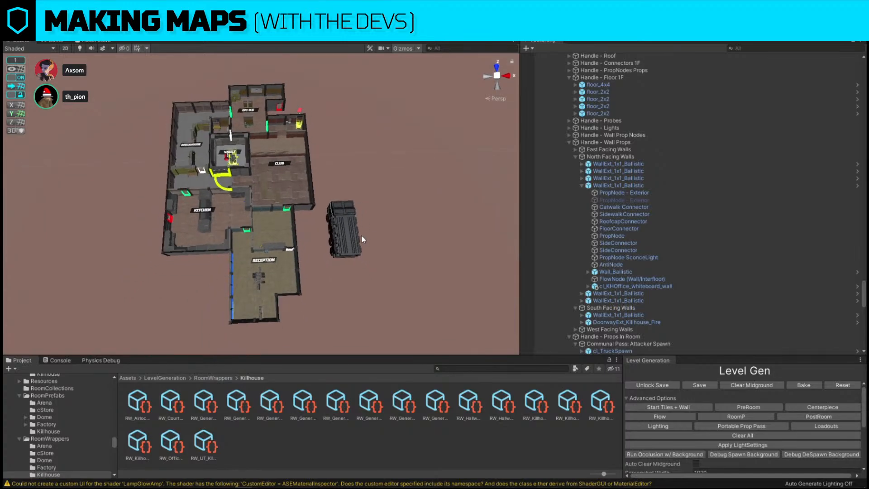
{"action": "left_click", "coordinate": [345, 224]}
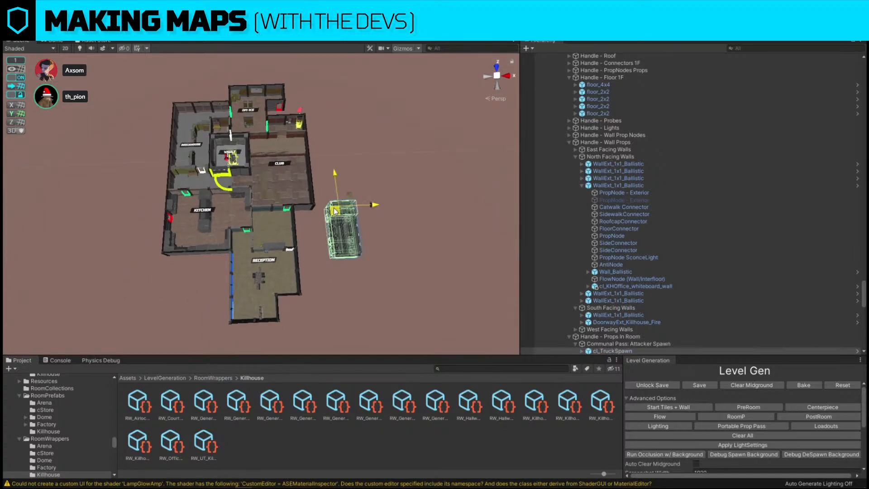
{"action": "left_click_drag", "start_coordinate": [335, 210], "coordinate": [336, 153]}
{"action": "left_click", "coordinate": [398, 129]}
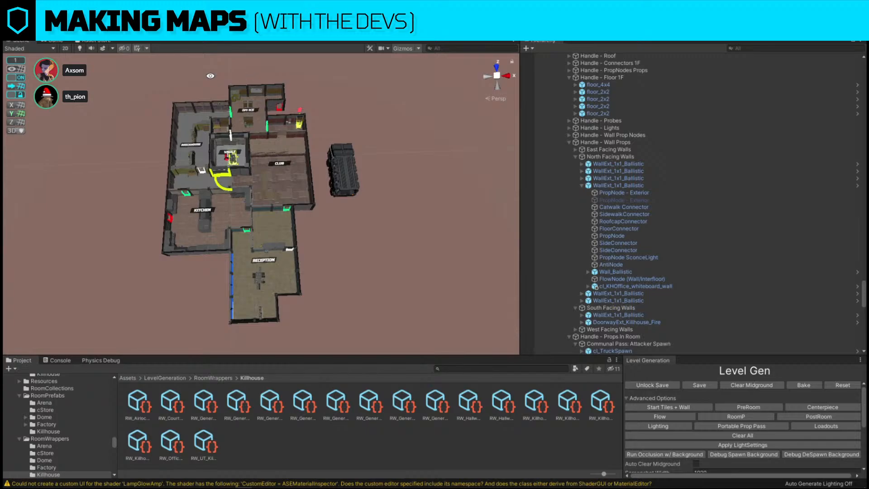
Duplicate the corner cover cluster in the small room beside the Office and move the copy into the Office.
{"action": "key", "text": "w"}
{"action": "right_click_drag", "start_coordinate": [313, 99], "coordinate": [230, 167]}
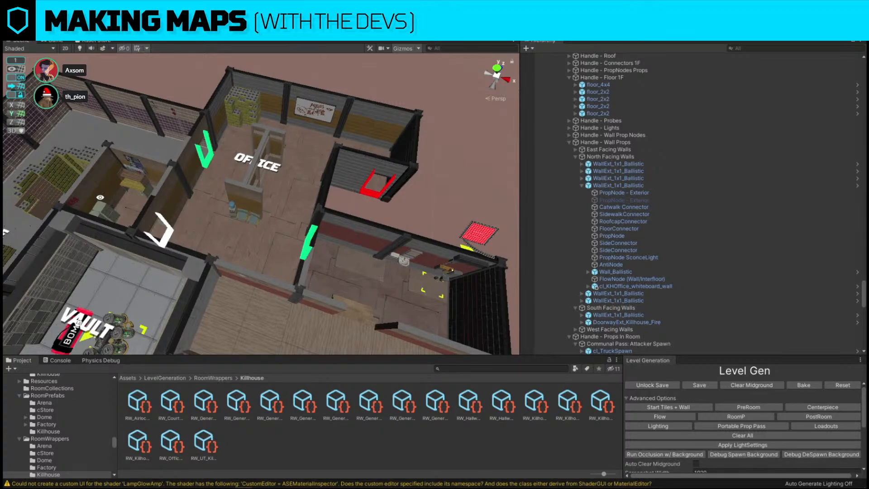
{"action": "right_click_drag", "start_coordinate": [100, 197], "coordinate": [307, 261]}
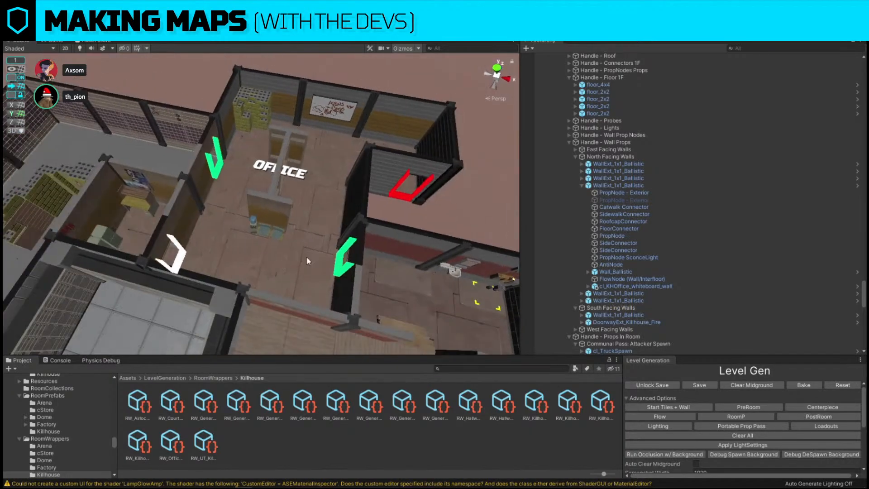
{"action": "left_click", "coordinate": [168, 224]}
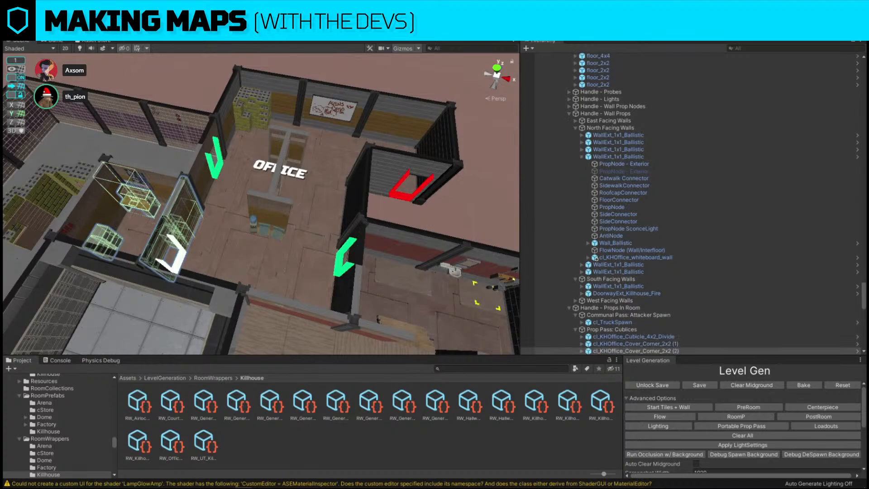
{"action": "left_click_drag", "start_coordinate": [132, 253], "coordinate": [249, 244]}
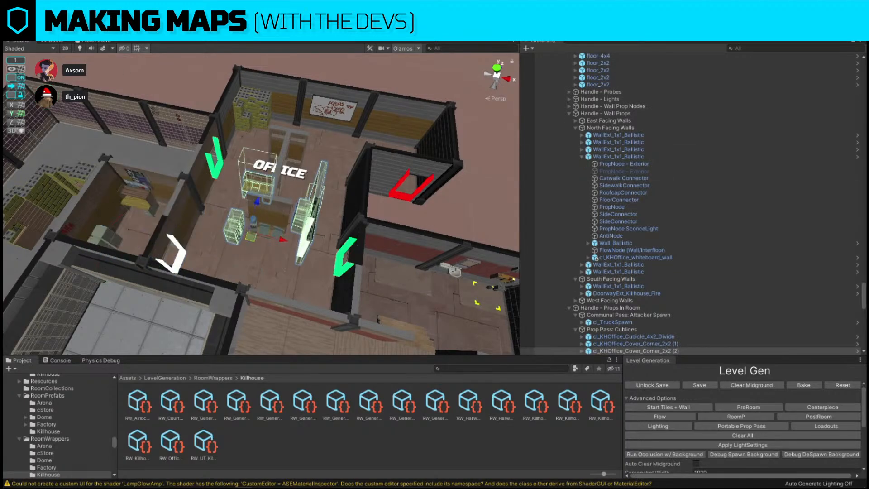
Replace the copied corner cover with the cl_KHOffice_Desks_2x1_WallFillerAlt prefab from the KillhouseProps Office folder.
{"action": "left_click", "coordinate": [309, 214]}
{"action": "left_click", "coordinate": [317, 211]}
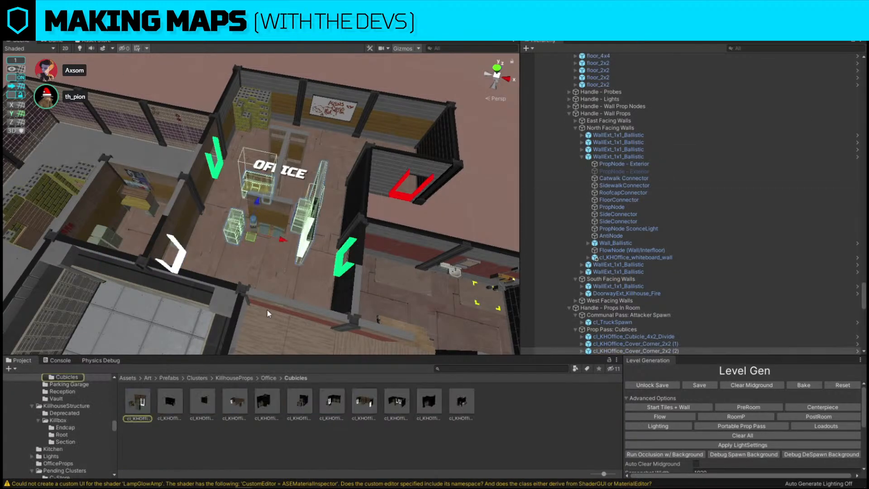
{"action": "key", "text": "ctrl+shift+r"}
{"action": "left_click", "coordinate": [270, 379]}
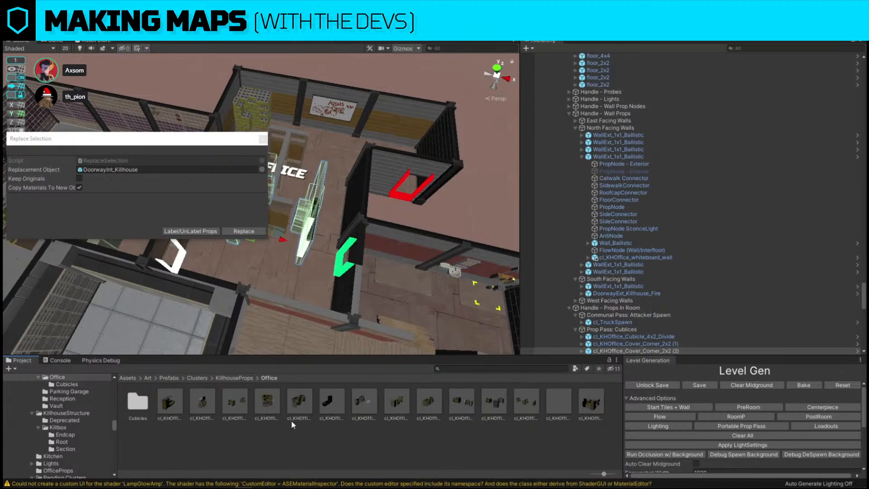
{"action": "left_click_drag", "start_coordinate": [332, 401], "coordinate": [134, 173]}
{"action": "left_click", "coordinate": [243, 230]}
Orient the replacement desk cluster and reposition a duplicate of it in the Office.
{"action": "right_click_drag", "start_coordinate": [275, 234], "coordinate": [205, 276]}
{"action": "key", "text": "e"}
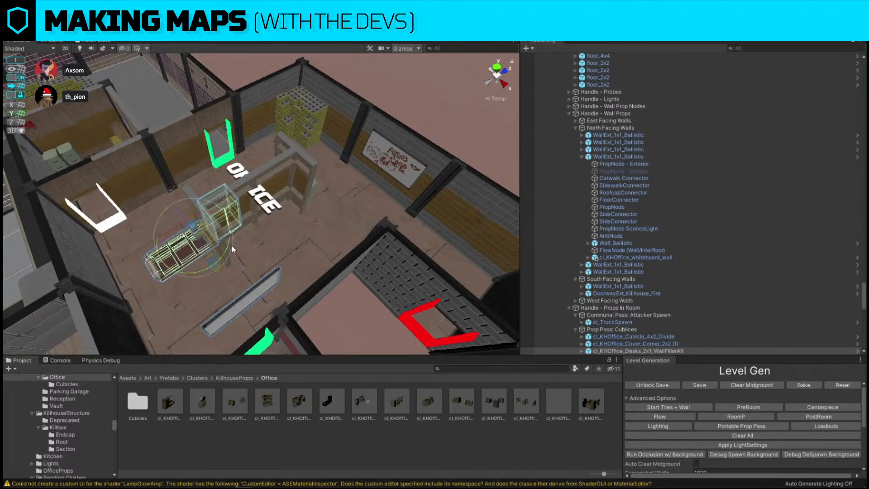
{"action": "key", "text": "w"}
{"action": "left_click_drag", "start_coordinate": [195, 248], "coordinate": [259, 227]}
{"action": "right_click_drag", "start_coordinate": [254, 230], "coordinate": [294, 174]}
Replace the duplicated desk cluster with the cl_KHOffice_Desks_2x1_WallFillerAlt2 prefab.
{"action": "key", "text": "ctrl+r"}
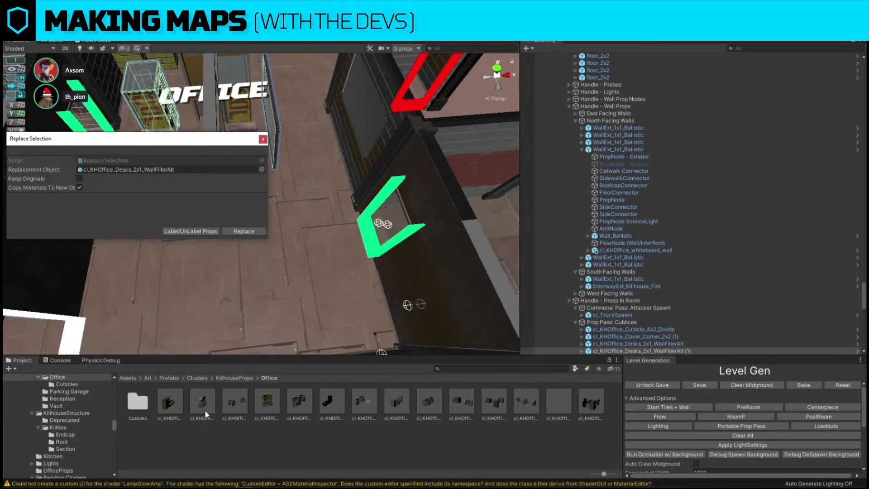
{"action": "left_click_drag", "start_coordinate": [368, 409], "coordinate": [170, 170]}
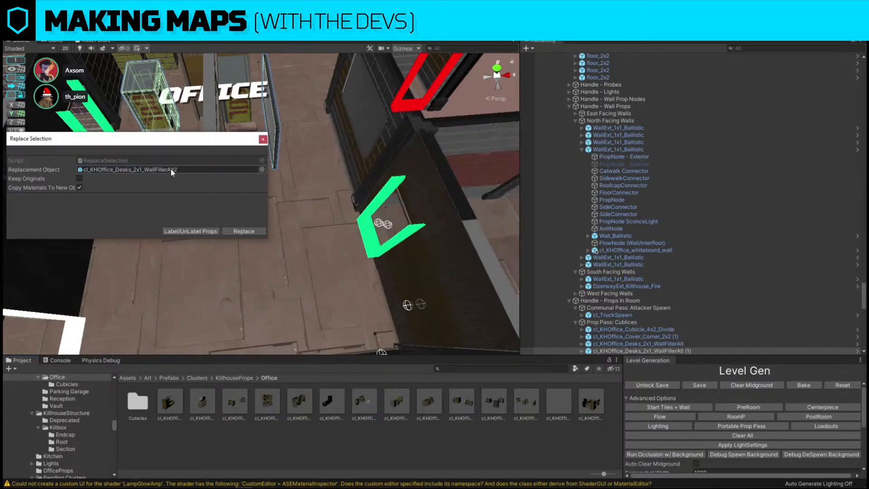
{"action": "left_click", "coordinate": [243, 231]}
Shift the new desk cluster along the Office's wooden wall beside the green doorway.
{"action": "right_click_drag", "start_coordinate": [317, 204], "coordinate": [291, 284]}
{"action": "right_click_drag", "start_coordinate": [478, 298], "coordinate": [247, 238]}
{"action": "right_click_drag", "start_coordinate": [319, 235], "coordinate": [91, 192]}
{"action": "left_click", "coordinate": [141, 188]}
{"action": "left_click", "coordinate": [257, 223]}
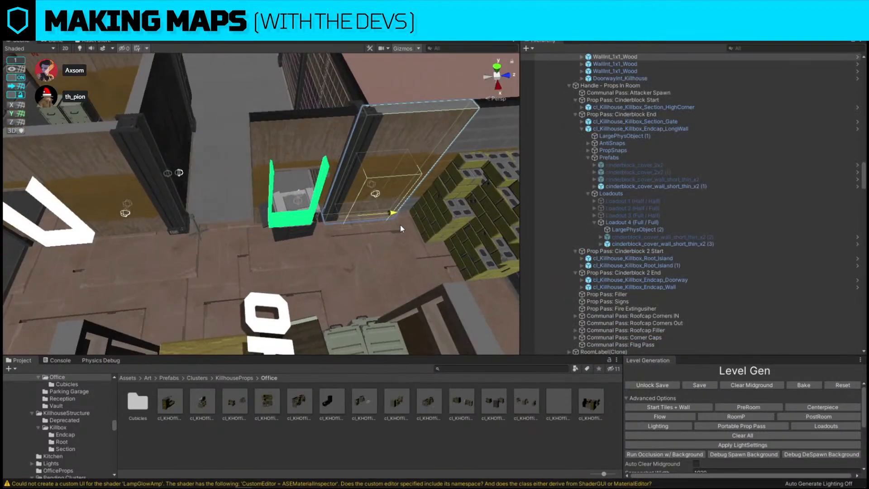
{"action": "left_click_drag", "start_coordinate": [326, 219], "coordinate": [250, 223]}
{"action": "right_click_drag", "start_coordinate": [254, 224], "coordinate": [195, 244]}
Move the fan_floor prop away from the green Office doorway to the wall near the white doorway.
{"action": "left_click", "coordinate": [301, 287]}
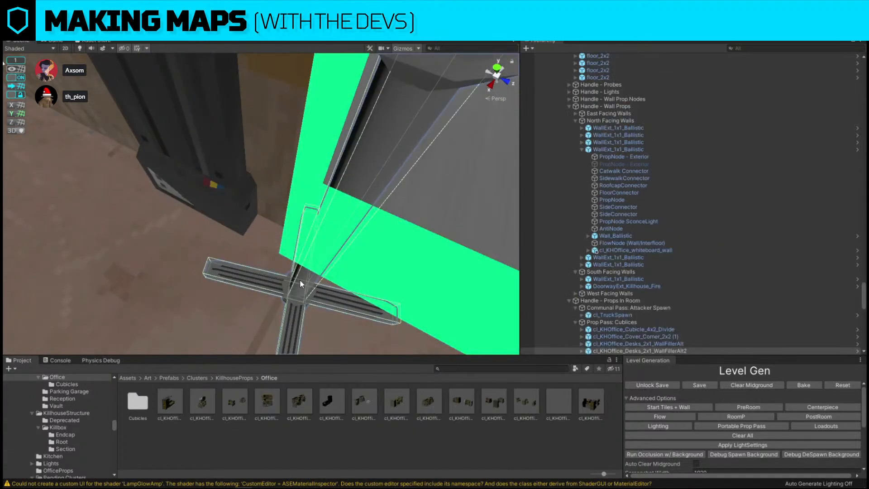
{"action": "right_click_drag", "start_coordinate": [300, 279], "coordinate": [359, 285]}
{"action": "right_click_drag", "start_coordinate": [270, 224], "coordinate": [239, 227]}
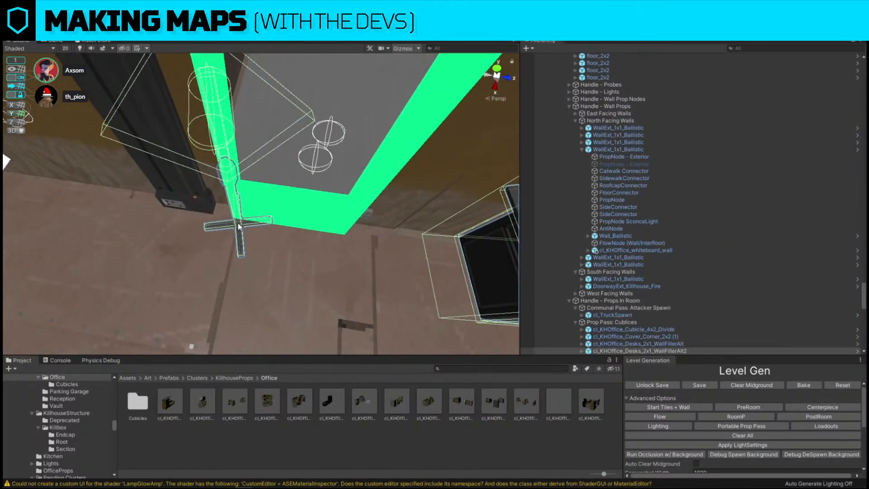
{"action": "left_click", "coordinate": [239, 227]}
{"action": "left_click", "coordinate": [630, 338]}
{"action": "key", "text": "s"}
{"action": "right_click_drag", "start_coordinate": [267, 181], "coordinate": [284, 195]}
{"action": "left_click_drag", "start_coordinate": [283, 194], "coordinate": [243, 196]}
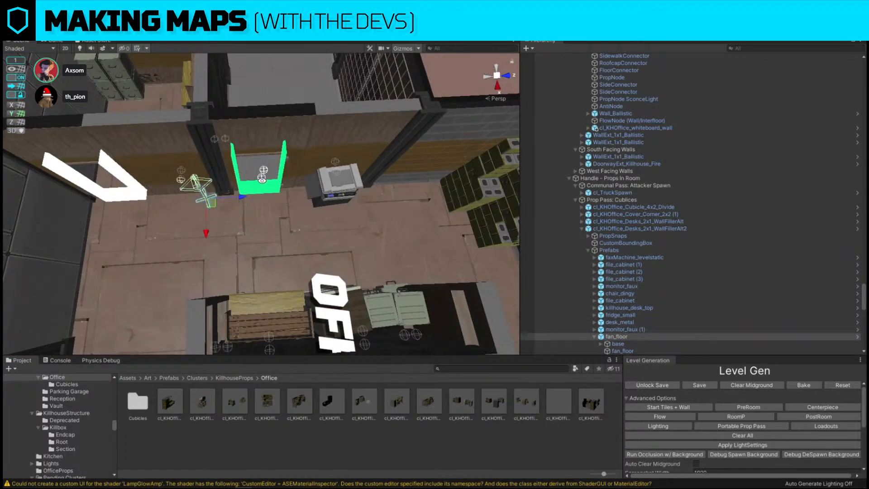
{"action": "left_click", "coordinate": [209, 149]}
{"action": "left_click", "coordinate": [240, 164]}
Examine the routes and cover between the Office, its side room, the Brickhouse, the Vault and the Club.
{"action": "right_click_drag", "start_coordinate": [242, 165], "coordinate": [267, 164]}
{"action": "key", "text": "s"}
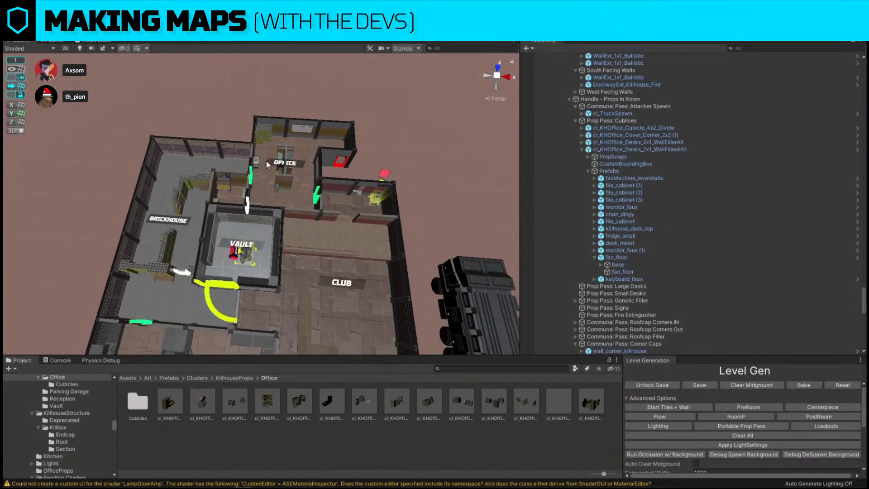
{"action": "left_click", "coordinate": [271, 164]}
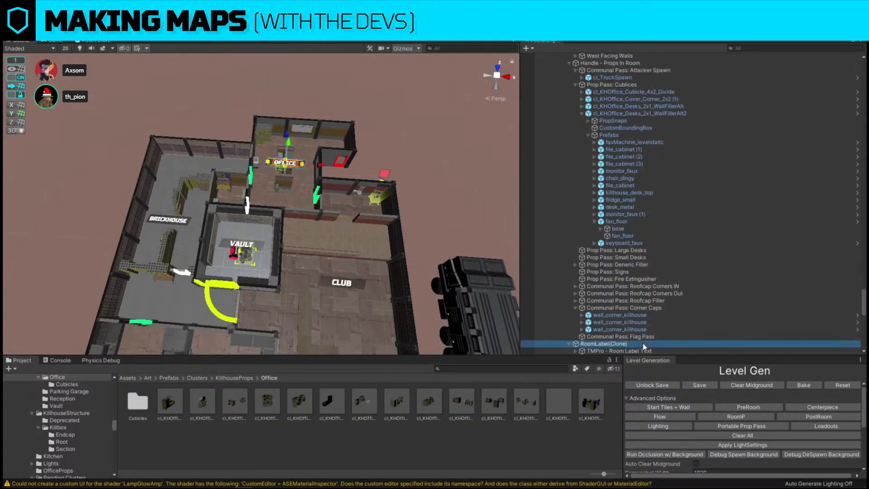
{"action": "mouse_move", "coordinate": [317, 236]}
{"action": "right_mouse_down"}
{"action": "mouse_move", "coordinate": [321, 252]}
{"action": "mouse_move", "coordinate": [246, 168]}
{"action": "mouse_move", "coordinate": [286, 167]}
{"action": "mouse_move", "coordinate": [287, 151]}
{"action": "mouse_move", "coordinate": [385, 145]}
{"action": "mouse_move", "coordinate": [385, 173]}
{"action": "right_mouse_up"}
{"action": "key", "text": "w"}
{"action": "key", "text": "s"}
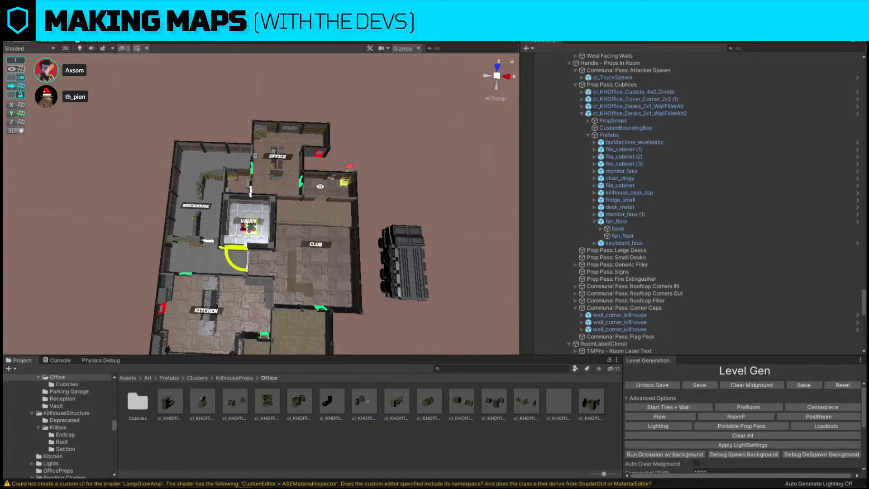
{"action": "right_click_drag", "start_coordinate": [398, 116], "coordinate": [367, 225]}
{"action": "key", "text": "w"}
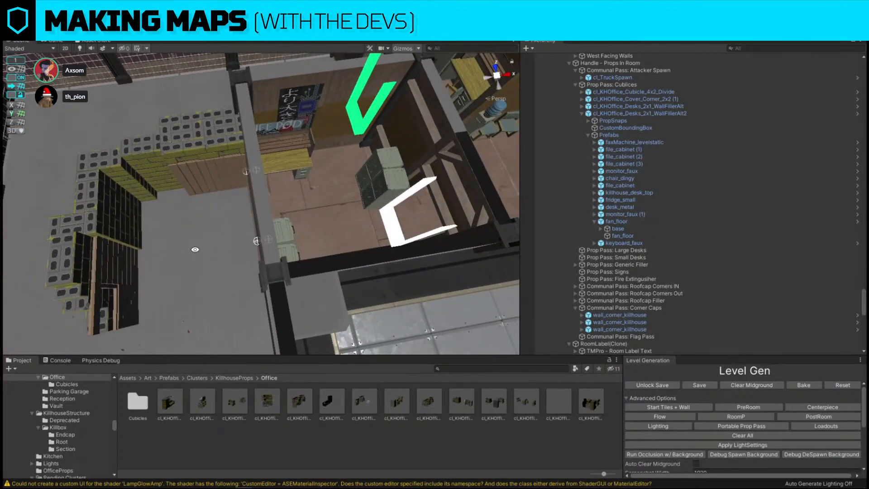
{"action": "key", "text": "s"}
{"action": "right_click_drag", "start_coordinate": [87, 262], "coordinate": [248, 214]}
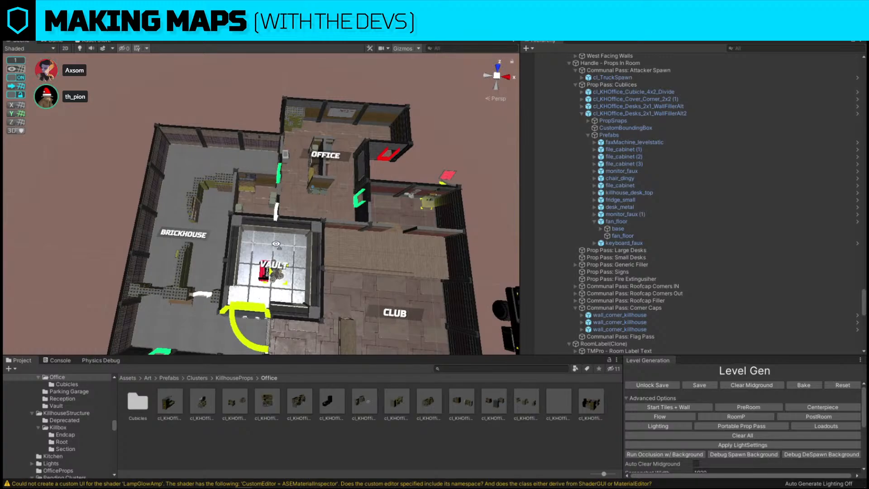
{"action": "right_click_drag", "start_coordinate": [278, 246], "coordinate": [462, 206]}
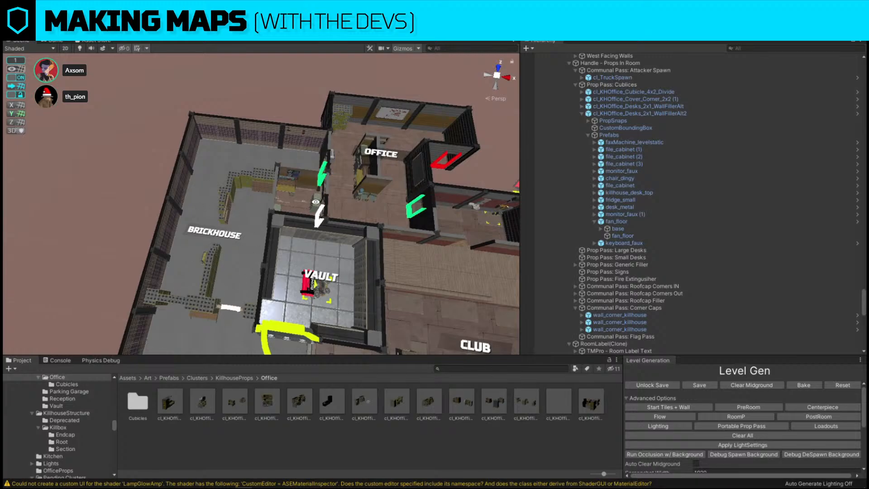
{"action": "scroll", "coordinate": [291, 248], "scroll_direction": "up", "scroll_amount": 3, "text": "alt"}
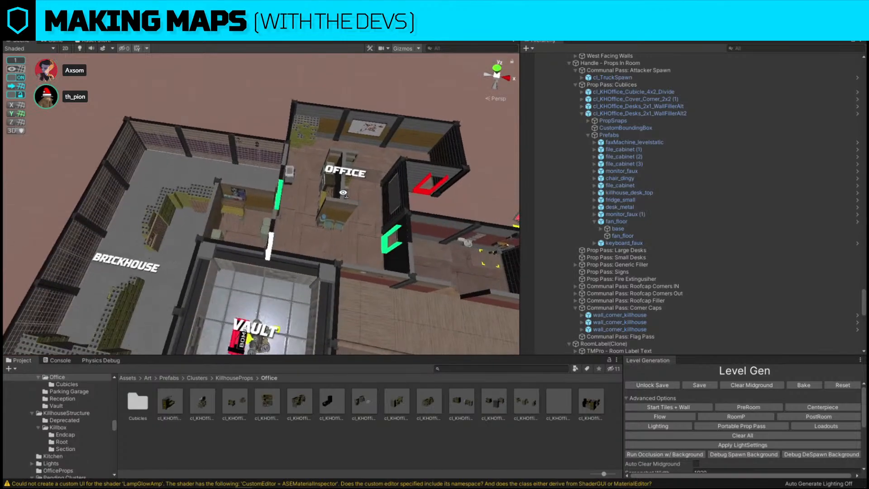
Deactivate file_cabinet (7), (8), (9) and (10) of the corner cover cluster, beside the Vault wall in the Office's side room.
{"action": "left_click_drag", "start_coordinate": [372, 247], "coordinate": [217, 186], "text": "alt"}
{"action": "scroll", "coordinate": [217, 186], "scroll_direction": "up", "scroll_amount": 3}
{"action": "left_click", "coordinate": [217, 186]}
{"action": "left_click", "coordinate": [217, 181]}
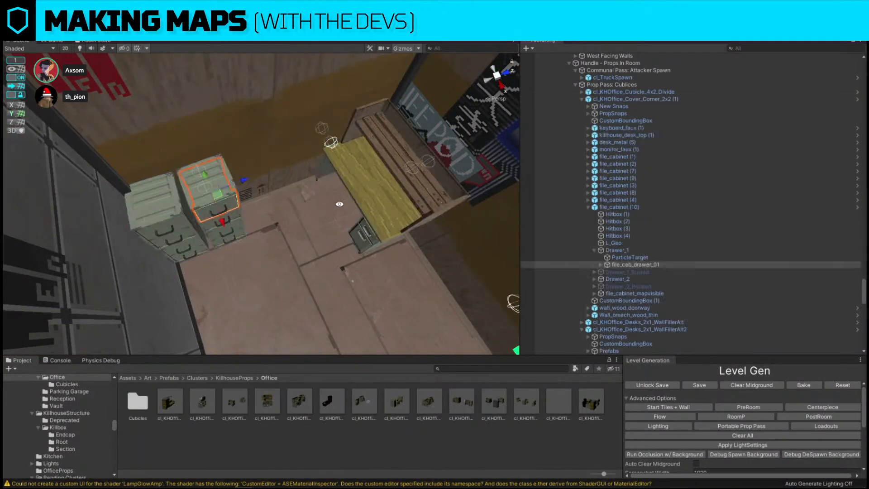
{"action": "scroll", "coordinate": [389, 239], "scroll_direction": "up", "scroll_amount": 5, "text": "alt"}
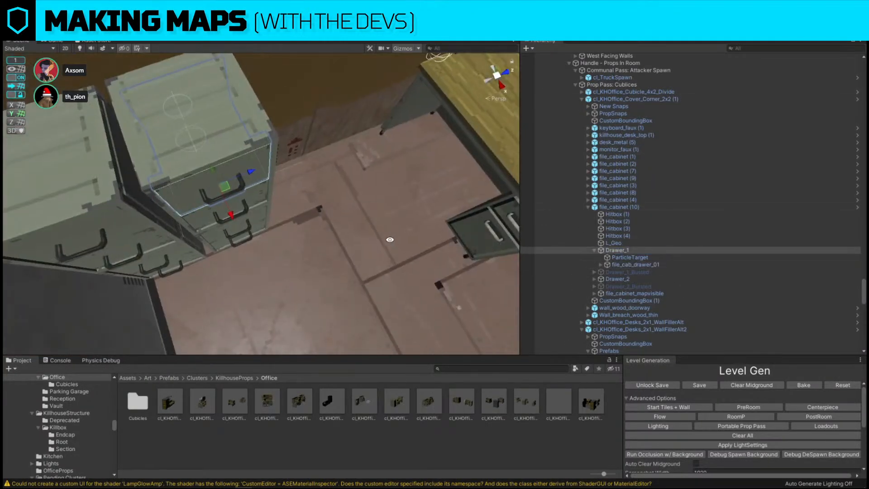
{"action": "left_click", "coordinate": [272, 133]}
{"action": "left_click", "coordinate": [272, 132]}
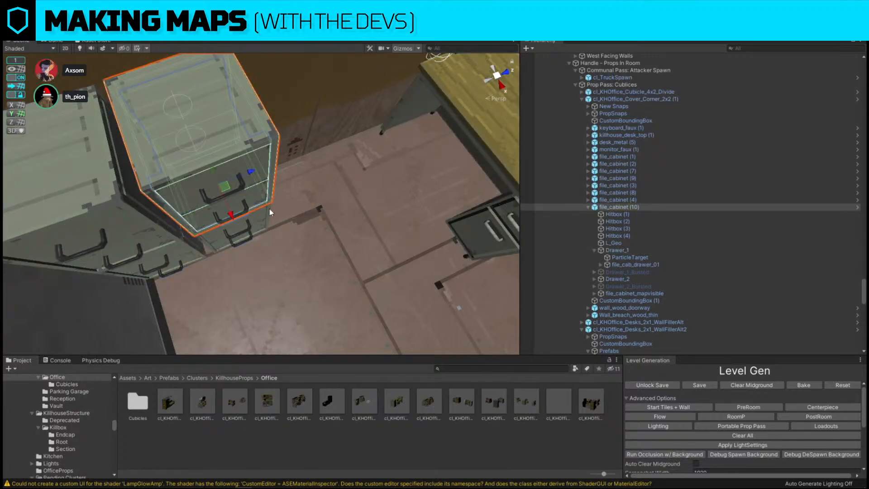
{"action": "left_click", "coordinate": [270, 208], "text": "shift"}
{"action": "left_click", "coordinate": [116, 195], "text": "shift"}
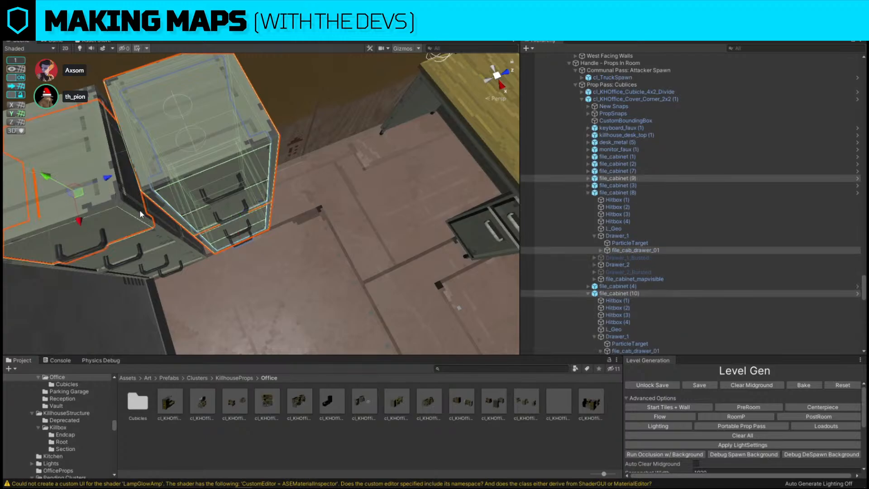
{"action": "key", "text": "ctrl+z"}
{"action": "left_click", "coordinate": [183, 244], "text": "shift"}
{"action": "left_click", "coordinate": [185, 242], "text": "shift"}
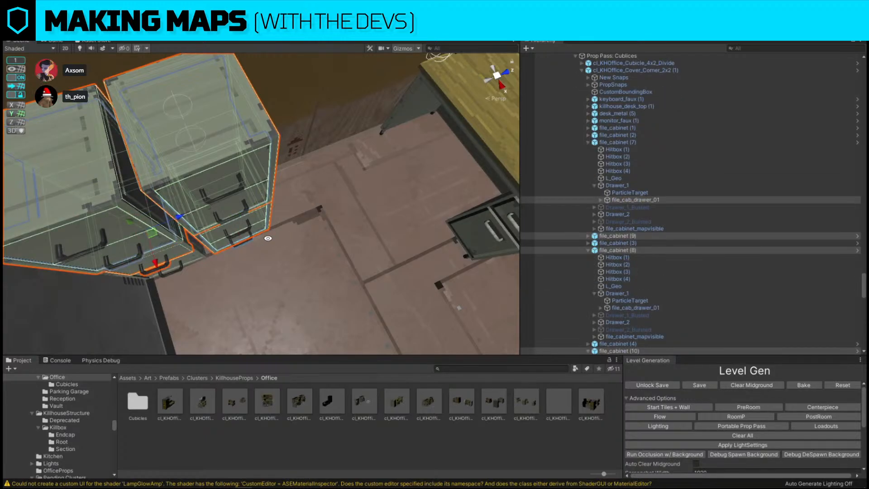
{"action": "key", "text": "ctrl+z"}
{"action": "left_click_drag", "start_coordinate": [332, 221], "coordinate": [249, 186], "text": "alt"}
{"action": "scroll", "coordinate": [333, 185], "scroll_direction": "up", "scroll_amount": 3}
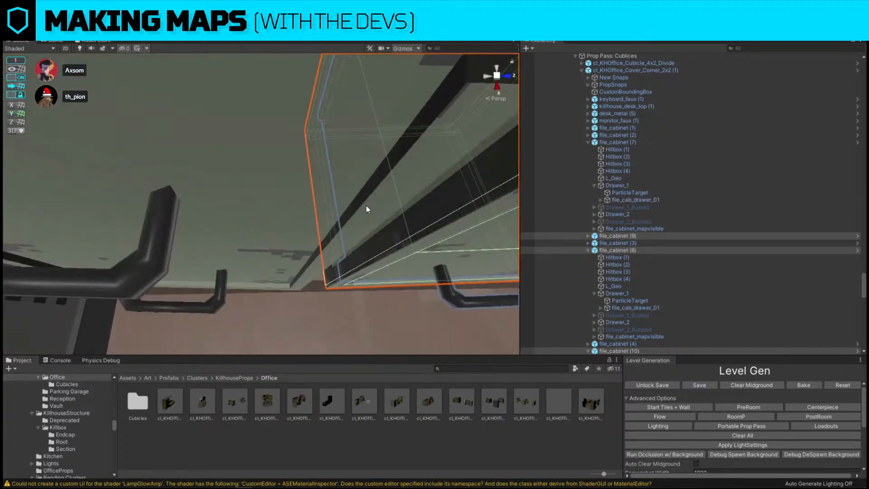
{"action": "scroll", "coordinate": [365, 205], "scroll_direction": "down", "scroll_amount": 5}
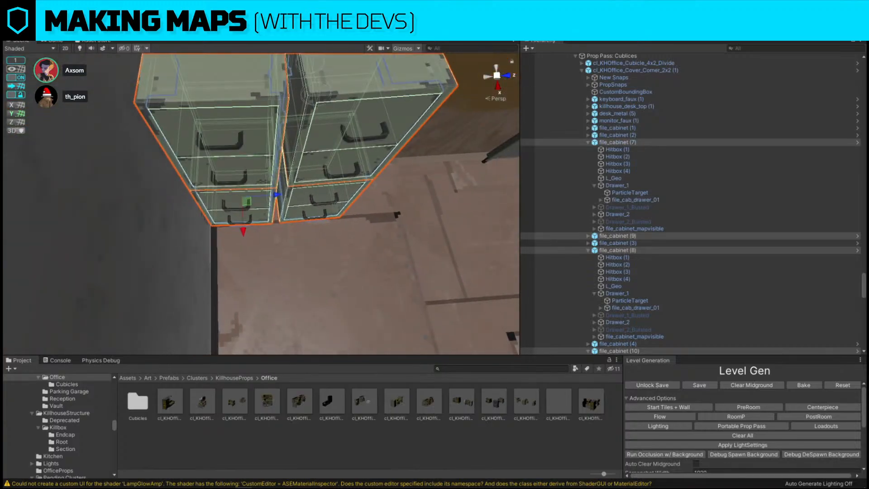
{"action": "key", "text": "alt+shift+a"}
{"action": "scroll", "coordinate": [374, 89], "scroll_direction": "down", "scroll_amount": 8}
Toggle the word order of the current level name between Infernal Dragon and Dragon Infernal.
{"action": "left_click_drag", "start_coordinate": [149, 181], "coordinate": [381, 131], "text": "alt"}
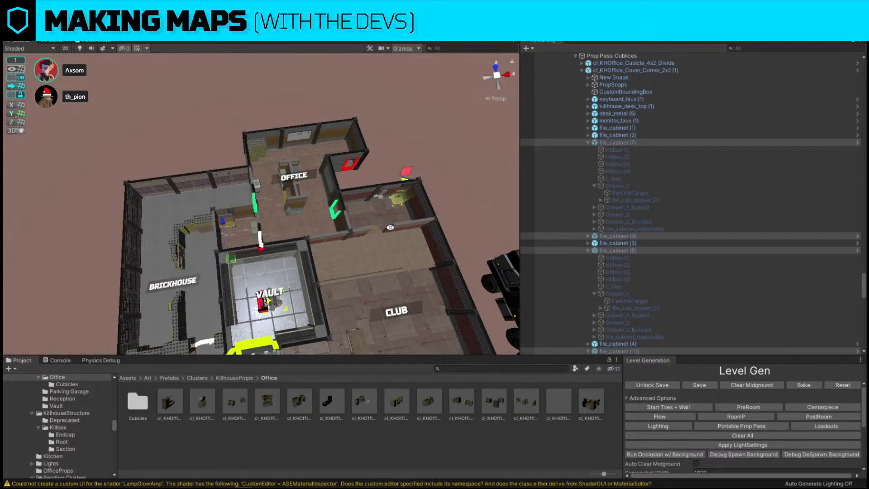
{"action": "left_click_drag", "start_coordinate": [390, 228], "coordinate": [355, 208], "text": "alt"}
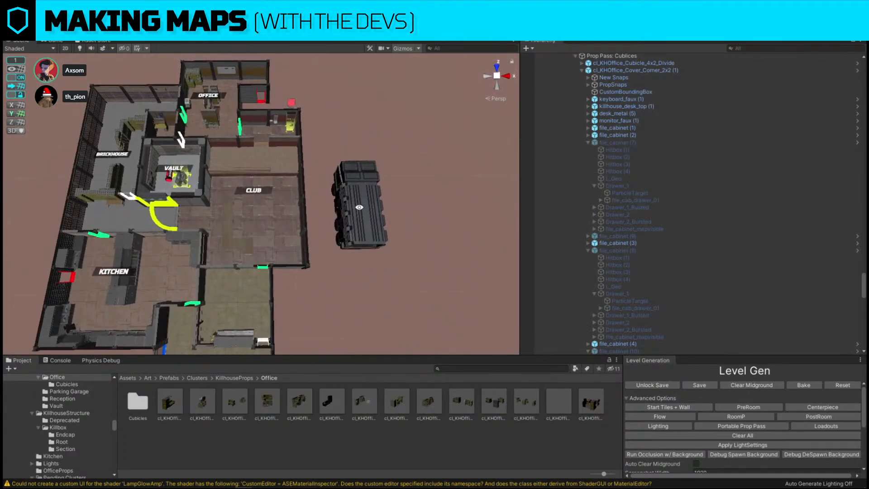
{"action": "scroll", "coordinate": [718, 436], "scroll_direction": "down", "scroll_amount": 5}
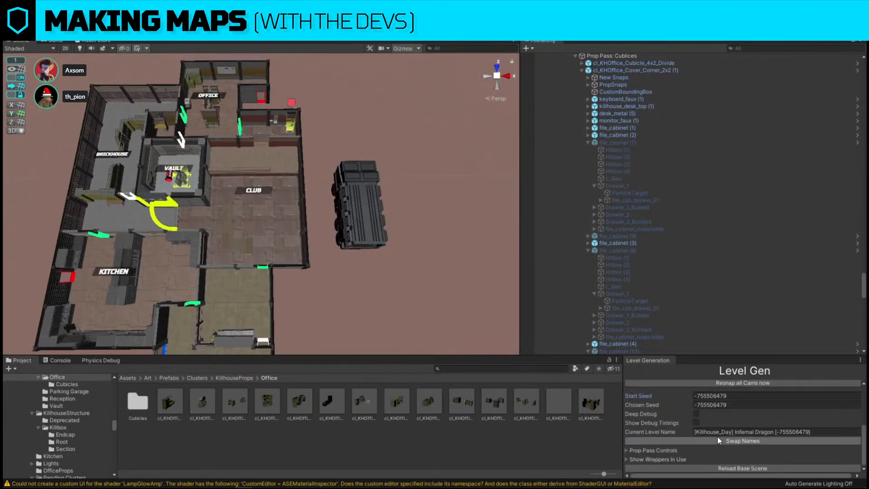
{"action": "left_click", "coordinate": [719, 439]}
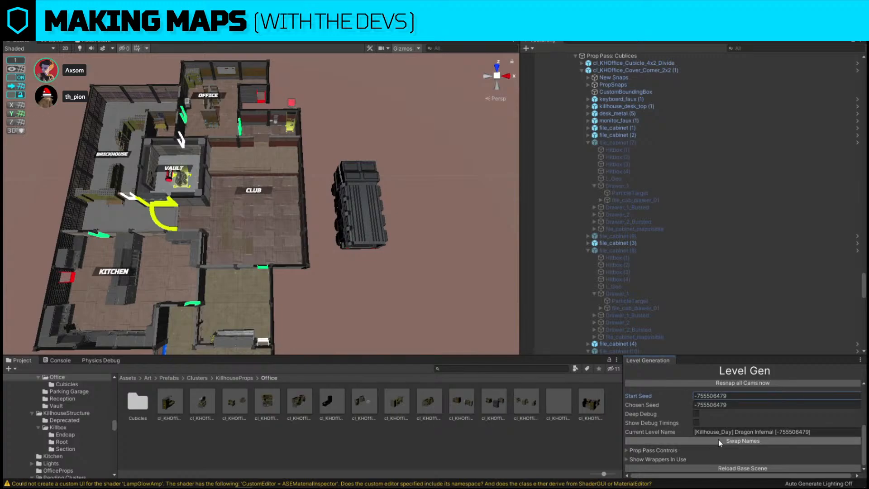
{"action": "left_click", "coordinate": [718, 440]}
{"action": "scroll", "coordinate": [718, 439], "scroll_direction": "down", "scroll_amount": 3}
{"action": "scroll", "coordinate": [305, 241], "scroll_direction": "down", "scroll_amount": 5}
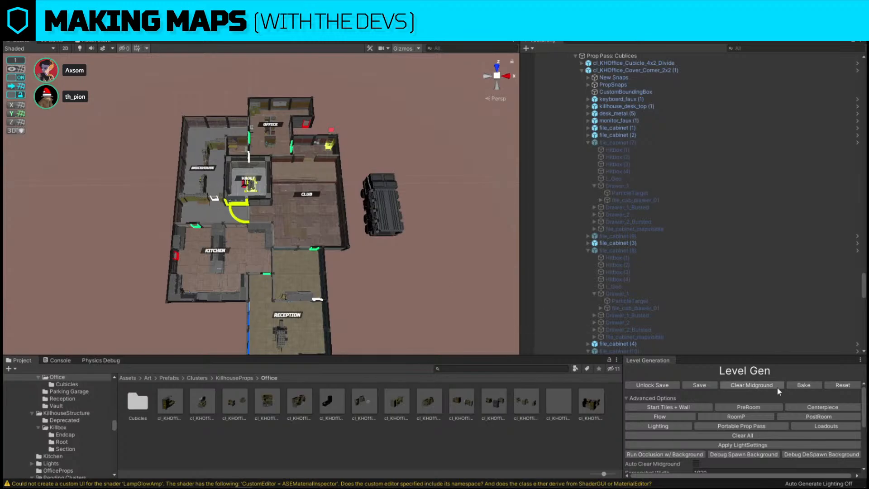
Save the edited killhouse level with the level generation tool.
{"action": "left_click_drag", "start_coordinate": [368, 312], "coordinate": [697, 289], "text": "alt"}
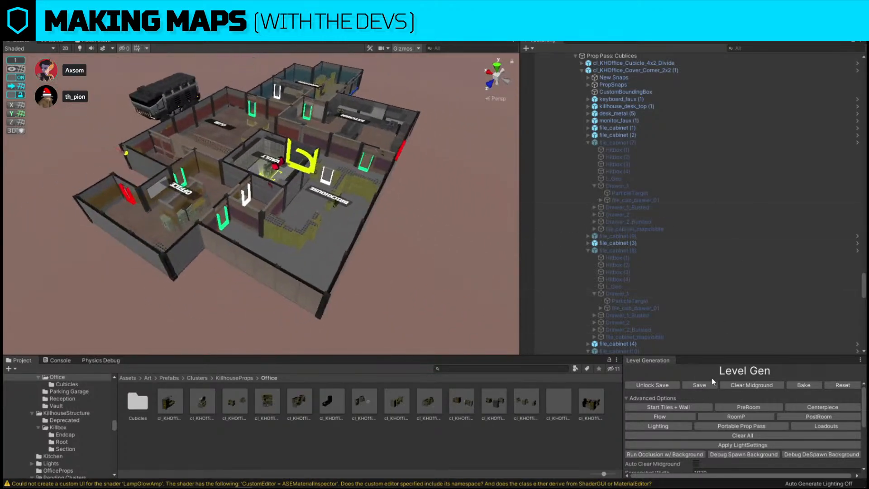
{"action": "left_click", "coordinate": [688, 385]}
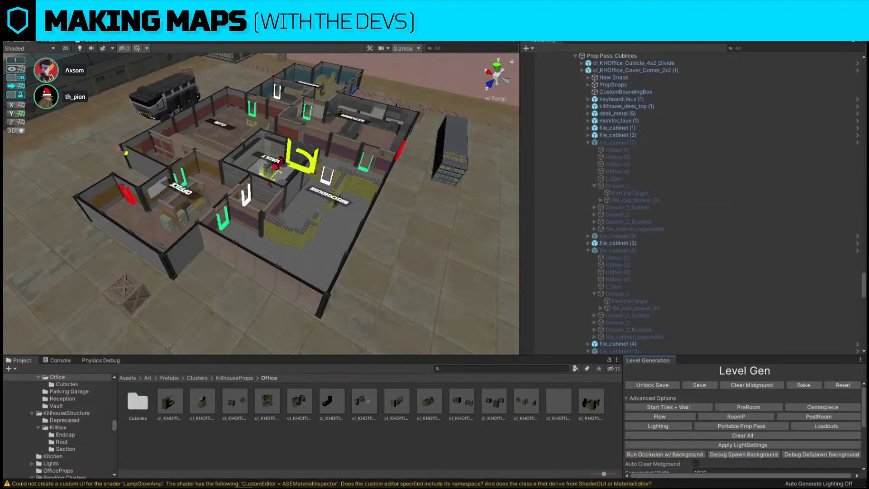
{"action": "scroll", "coordinate": [824, 185], "scroll_direction": "down", "scroll_amount": 15}
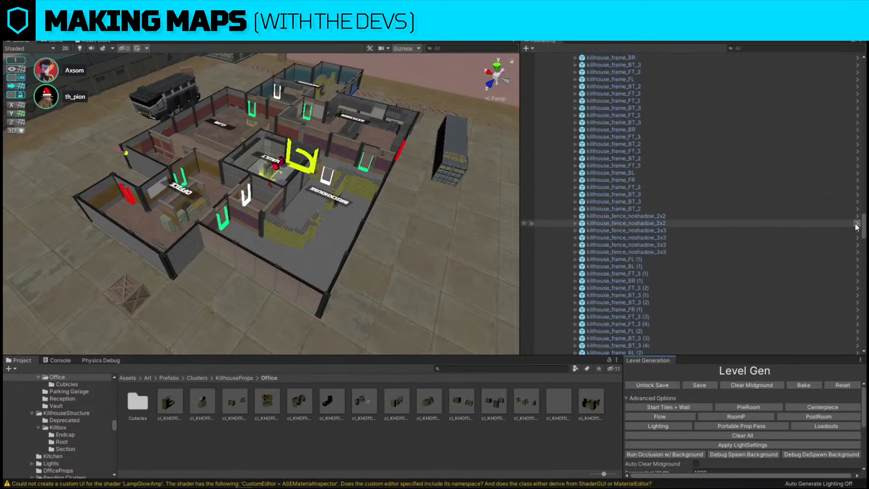
Collapse the scene hierarchy down to the direct children of Level Generator.
{"action": "left_click_drag", "start_coordinate": [863, 226], "coordinate": [863, 68]}
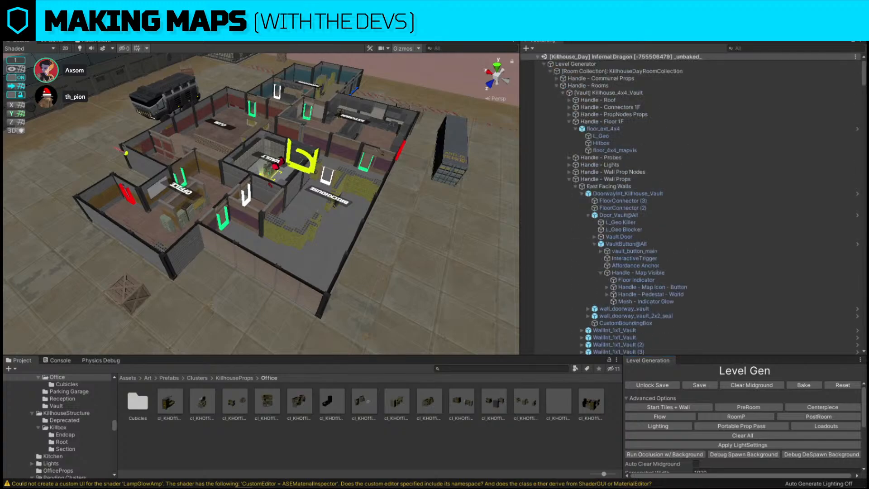
{"action": "left_click", "coordinate": [544, 64], "text": "alt"}
{"action": "left_click", "coordinate": [545, 65]}
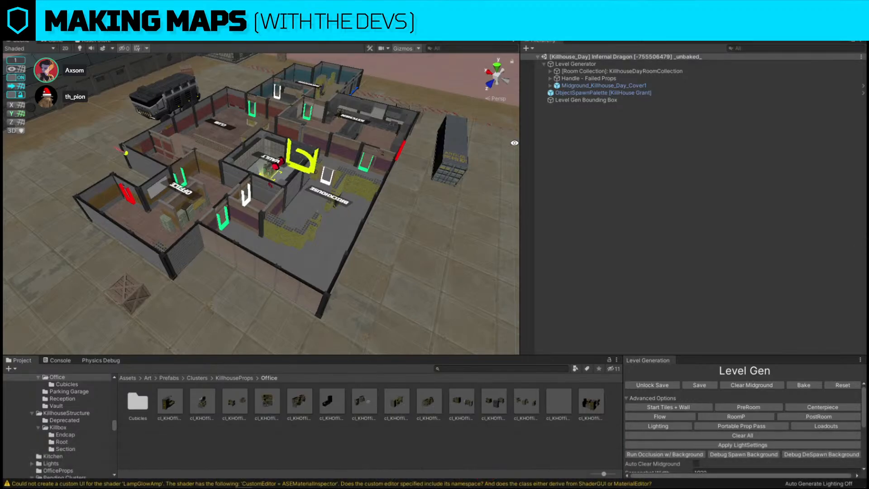
Move the whole KillhouseDayRoomCollection across the yard, away from the red hazard line on the Reception side.
{"action": "left_click_drag", "start_coordinate": [348, 186], "coordinate": [135, 213], "text": "alt"}
{"action": "right_click_drag", "start_coordinate": [134, 213], "coordinate": [276, 190]}
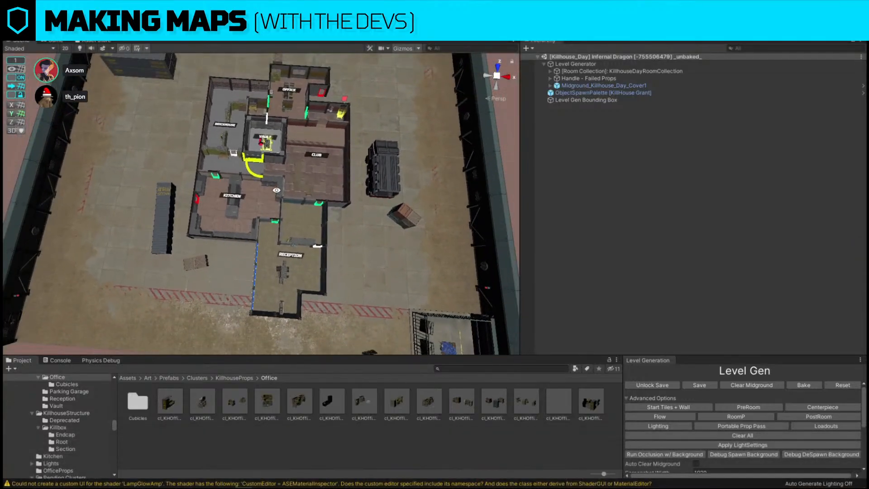
{"action": "left_click", "coordinate": [576, 74]}
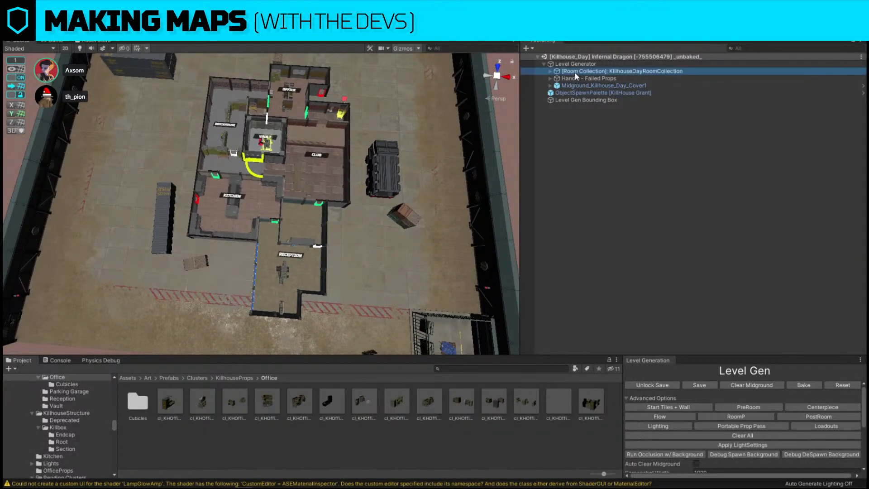
{"action": "right_click_drag", "start_coordinate": [276, 148], "coordinate": [296, 130]}
{"action": "left_click_drag", "start_coordinate": [297, 129], "coordinate": [274, 131]}
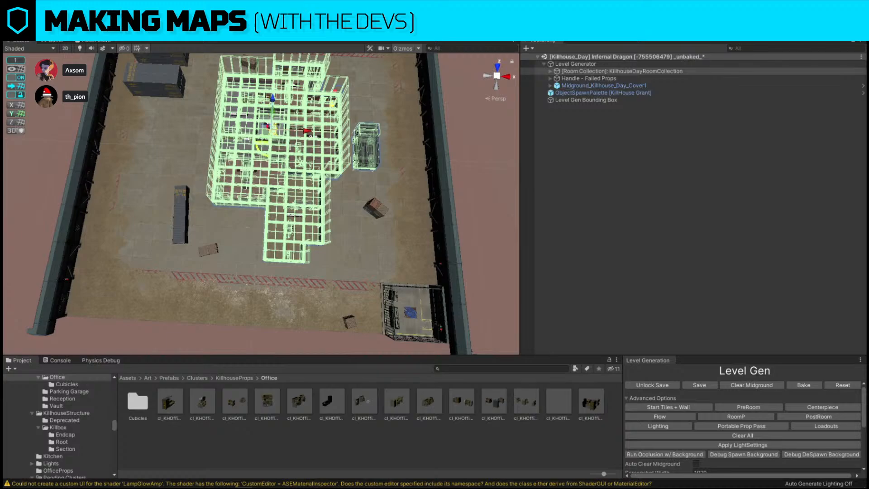
{"action": "left_click", "coordinate": [751, 386]}
{"action": "right_click_drag", "start_coordinate": [408, 135], "coordinate": [292, 101]}
{"action": "right_click_drag", "start_coordinate": [132, 116], "coordinate": [390, 233]}
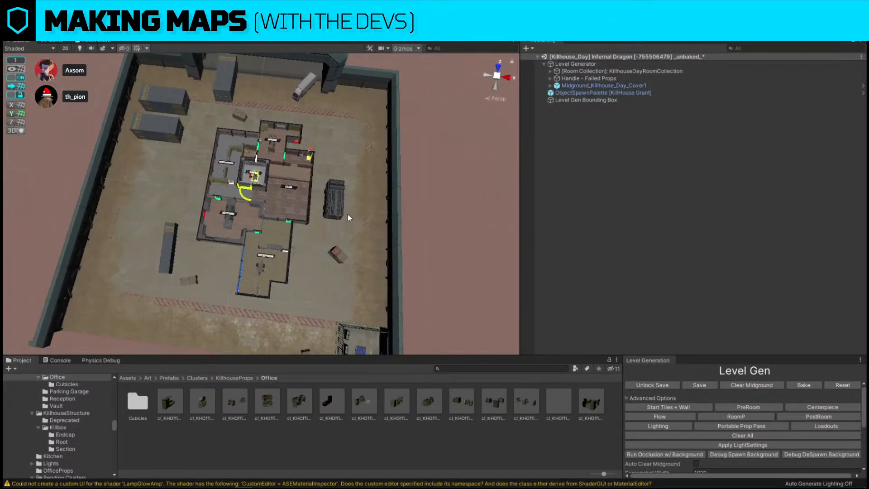
Move the attacker truck spawn cl_TruckSpawn sideways, closer to the Club's outer wall.
{"action": "left_click", "coordinate": [335, 192]}
{"action": "right_click_drag", "start_coordinate": [335, 192], "coordinate": [293, 200]}
{"action": "scroll", "coordinate": [293, 201], "scroll_direction": "up", "scroll_amount": 10}
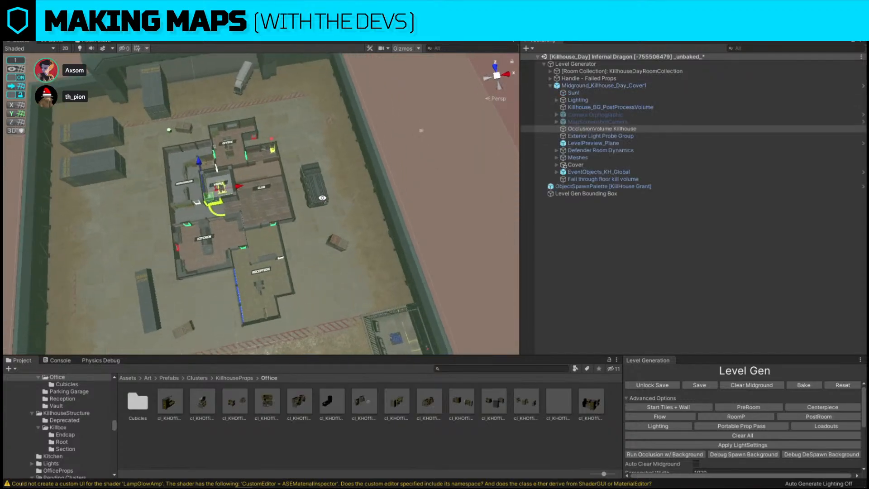
{"action": "left_click", "coordinate": [384, 183]}
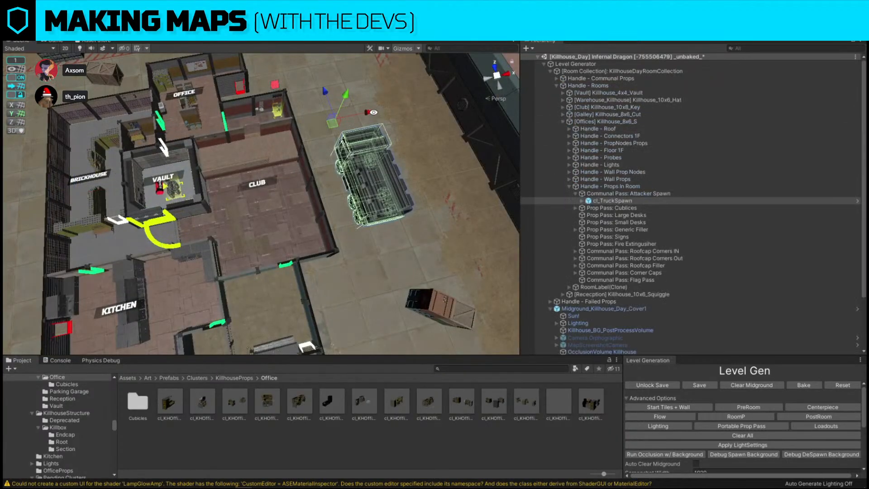
{"action": "left_click_drag", "start_coordinate": [371, 113], "coordinate": [348, 116]}
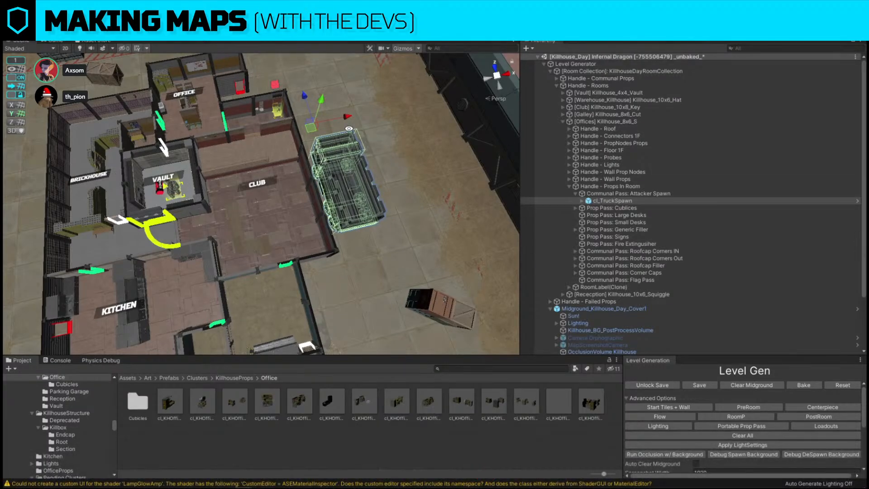
{"action": "right_click_drag", "start_coordinate": [254, 72], "coordinate": [371, 179]}
{"action": "scroll", "coordinate": [371, 180], "scroll_direction": "down", "scroll_amount": 5}
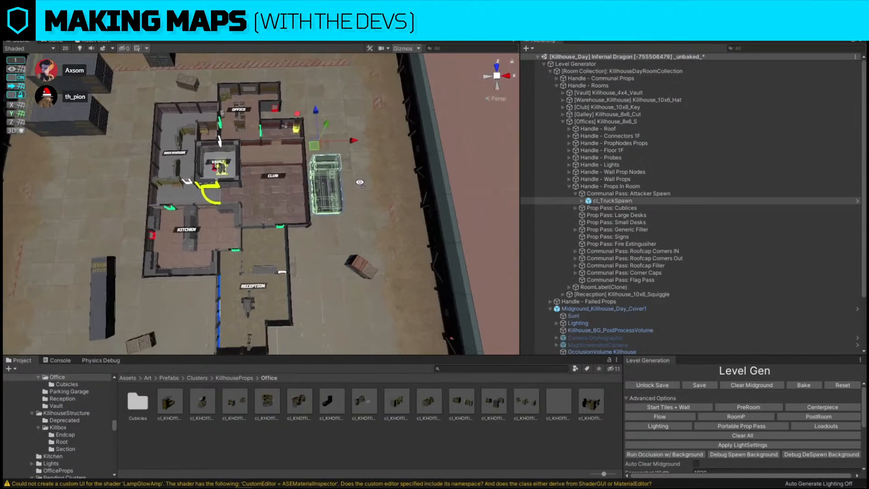
Sketch the Office sightline past the truck and the path around the truck on a screen capture, and discard the capture.
{"action": "key", "text": "Print"}
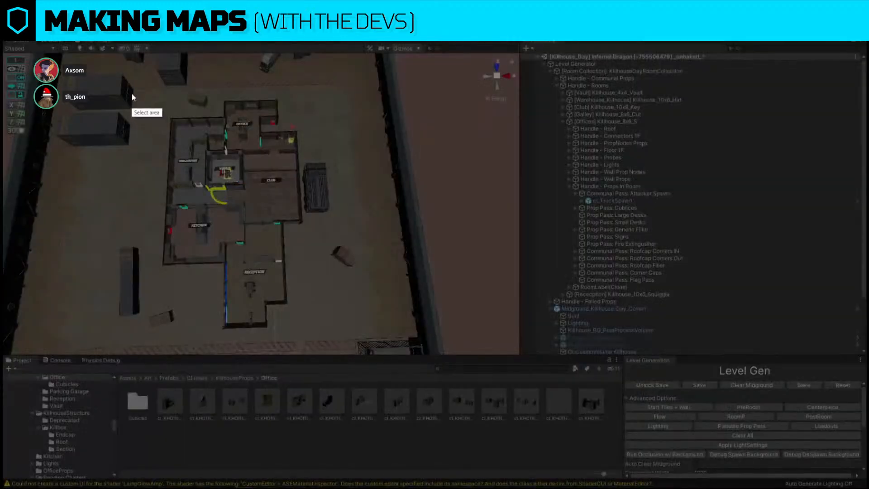
{"action": "left_click_drag", "start_coordinate": [111, 67], "coordinate": [486, 342]}
{"action": "left_click", "coordinate": [494, 281]}
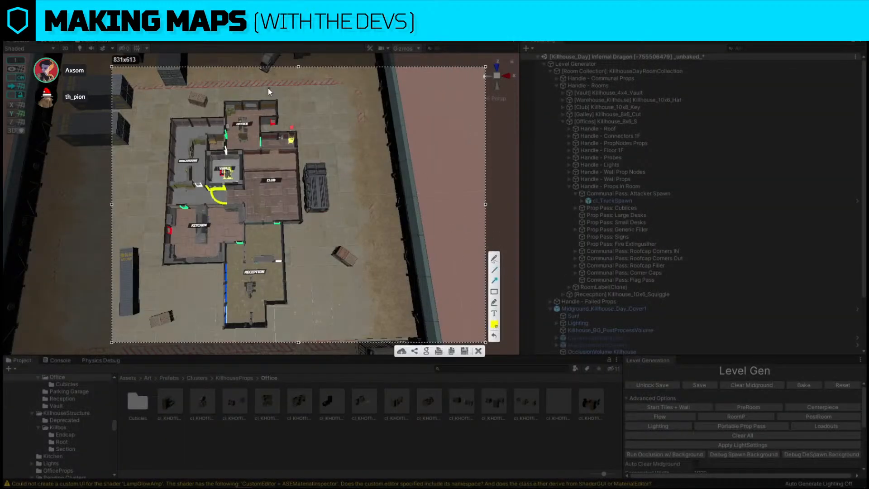
{"action": "mouse_move", "coordinate": [258, 107]}
{"action": "left_mouse_down"}
{"action": "mouse_move", "coordinate": [355, 197]}
{"action": "mouse_move", "coordinate": [331, 182]}
{"action": "mouse_move", "coordinate": [335, 167]}
{"action": "mouse_move", "coordinate": [324, 194]}
{"action": "left_mouse_up"}
{"action": "left_click", "coordinate": [495, 259]}
{"action": "key", "text": "ctrl+z"}
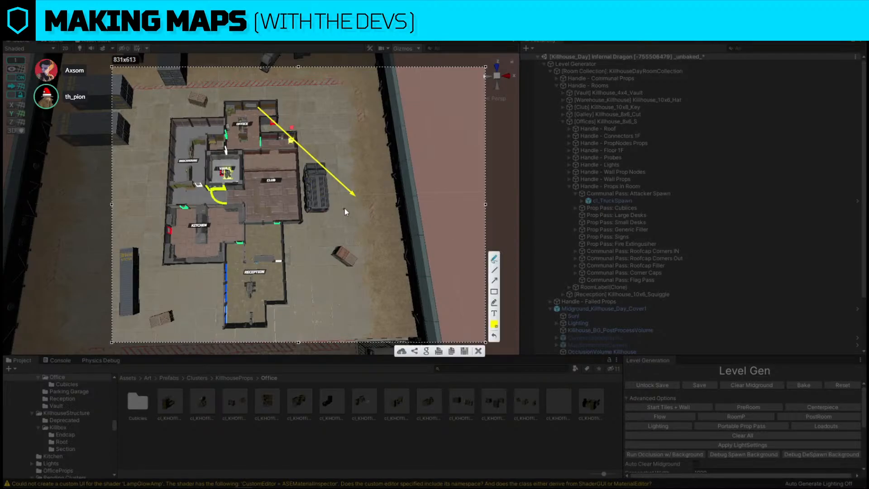
{"action": "key", "text": "ctrl+z"}
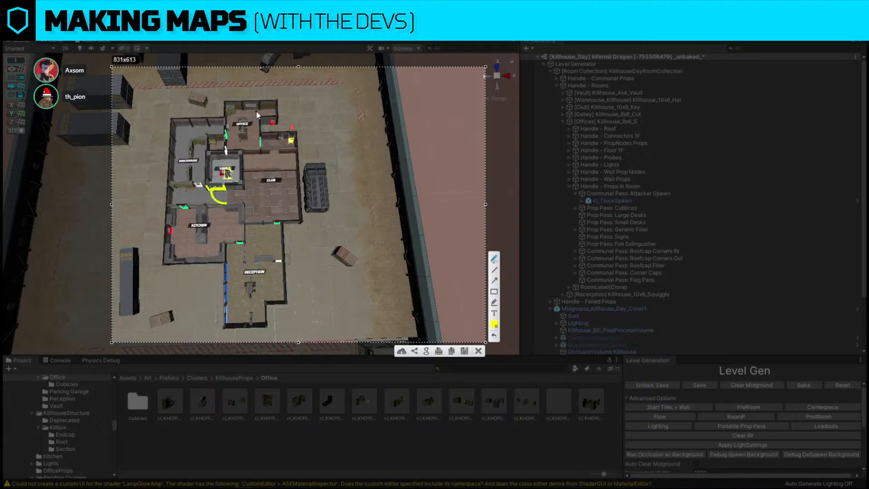
{"action": "left_click_drag", "start_coordinate": [261, 110], "coordinate": [383, 189]}
{"action": "left_click_drag", "start_coordinate": [320, 216], "coordinate": [352, 226]}
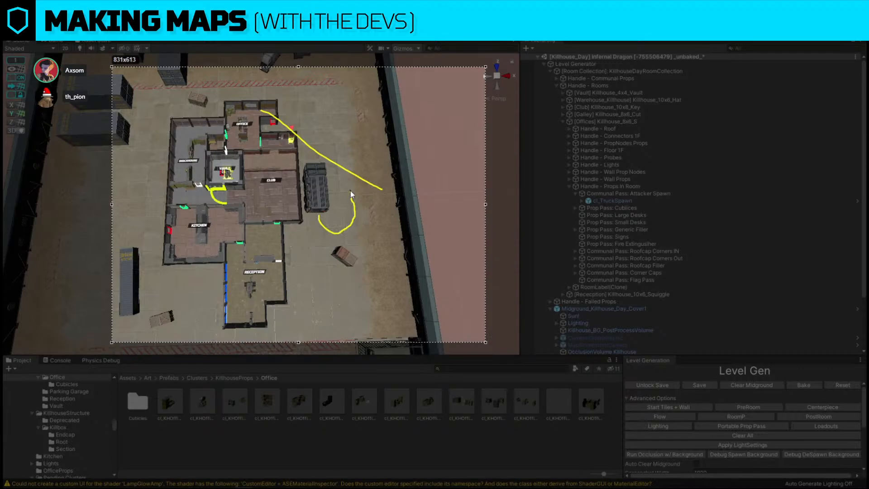
{"action": "mouse_move", "coordinate": [352, 194]}
{"action": "left_mouse_down"}
{"action": "mouse_move", "coordinate": [350, 184]}
{"action": "mouse_move", "coordinate": [345, 196]}
{"action": "mouse_move", "coordinate": [358, 181]}
{"action": "left_mouse_up"}
{"action": "left_click", "coordinate": [476, 347]}
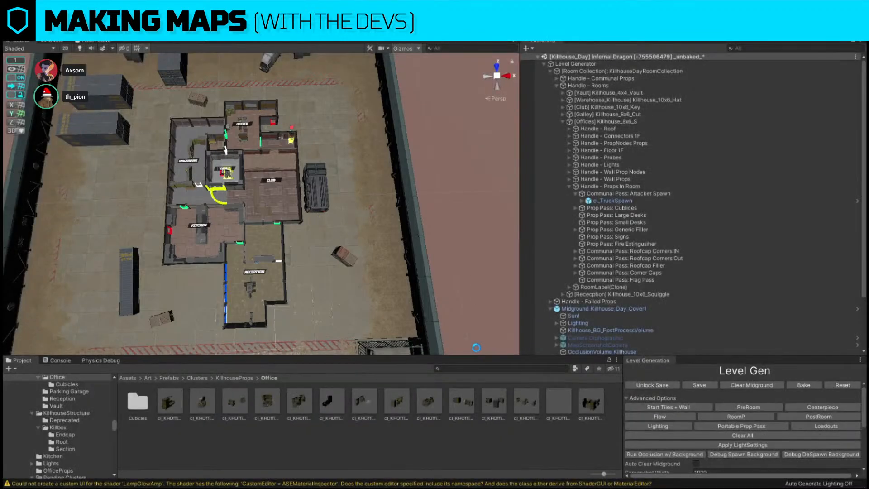
Move cl_TruckSpawn lengthwise along the Club's outer wall towards the Reception side.
{"action": "left_click", "coordinate": [322, 181]}
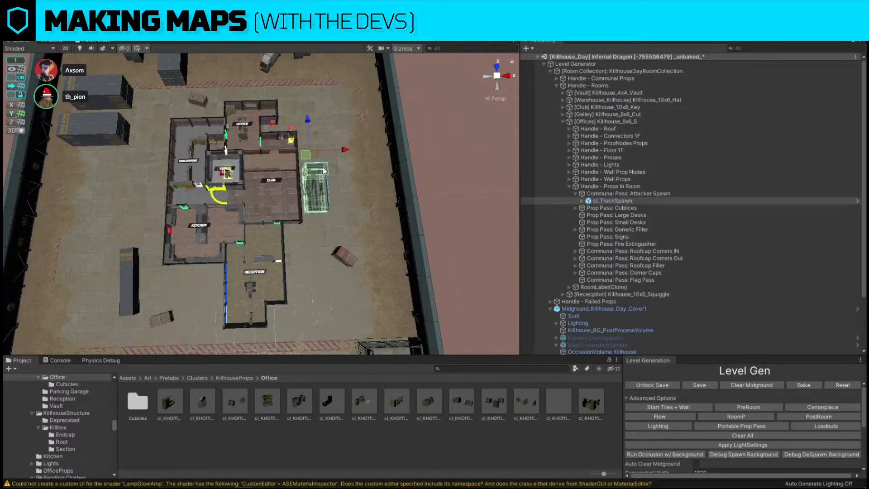
{"action": "mouse_move", "coordinate": [316, 154]}
{"action": "left_mouse_down"}
{"action": "mouse_move", "coordinate": [308, 59]}
{"action": "mouse_move", "coordinate": [314, 137]}
{"action": "left_mouse_up"}
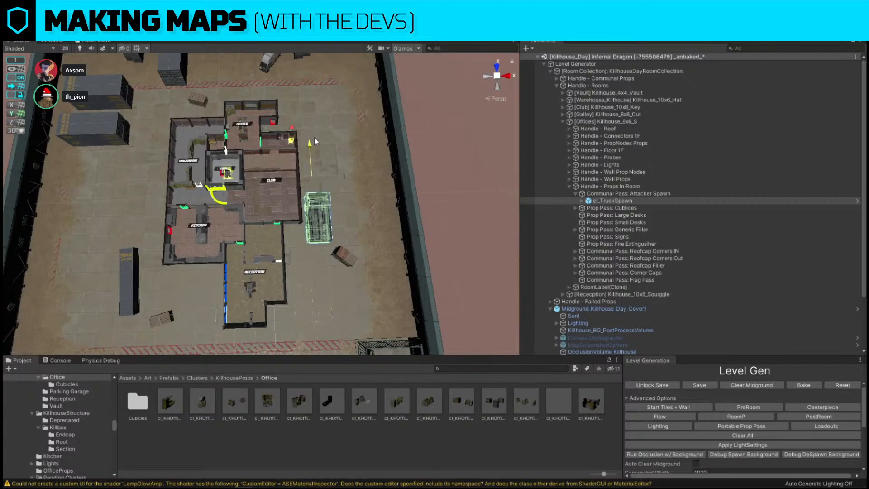
{"action": "left_click", "coordinate": [455, 140]}
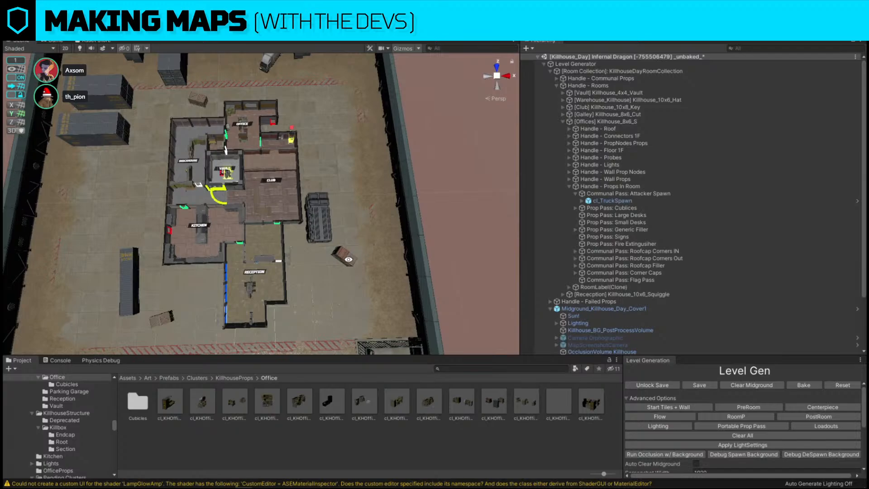
Move the outdoor crate CrateA_003_Outside from beside the truck to the yard just outside Reception's far corner, and save the scene.
{"action": "left_click", "coordinate": [349, 264]}
{"action": "left_click_drag", "start_coordinate": [349, 263], "coordinate": [301, 333]}
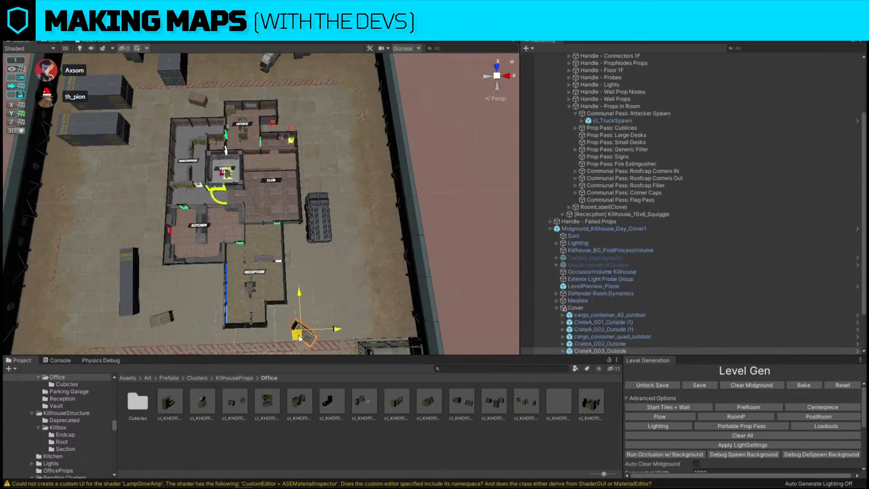
{"action": "left_click", "coordinate": [421, 260]}
{"action": "left_click", "coordinate": [22, 48]}
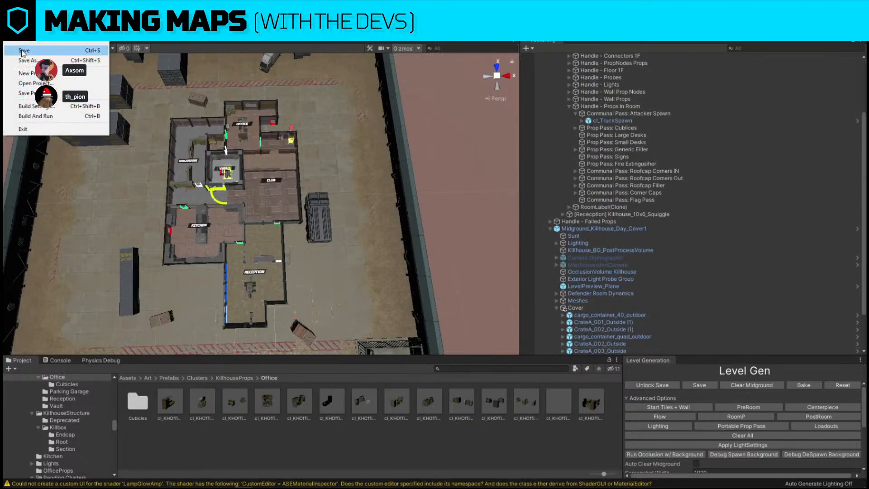
{"action": "left_click", "coordinate": [21, 48]}
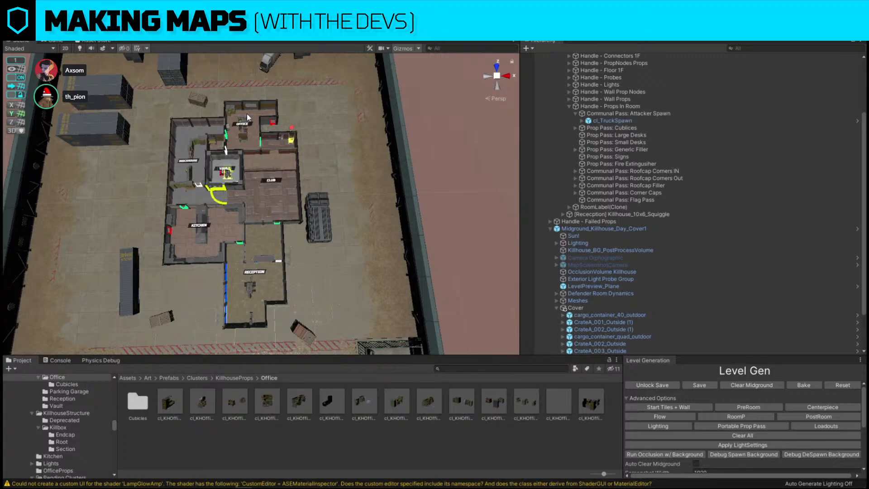
Inspect the caged defender planning room and its objects under Midground_Killhouse_Day_Cover1.
{"action": "left_click_drag", "start_coordinate": [246, 113], "coordinate": [240, 141], "text": "alt"}
{"action": "scroll", "coordinate": [369, 171], "scroll_direction": "up", "scroll_amount": 5}
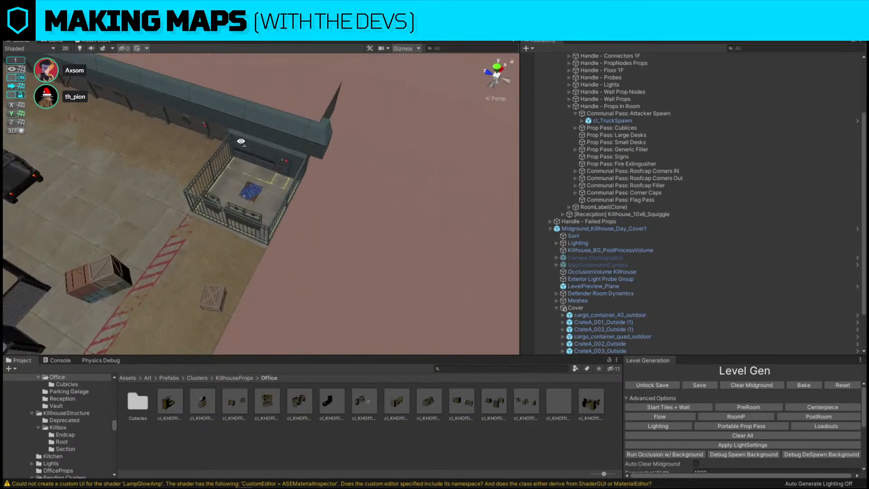
{"action": "scroll", "coordinate": [241, 142], "scroll_direction": "up", "scroll_amount": 5}
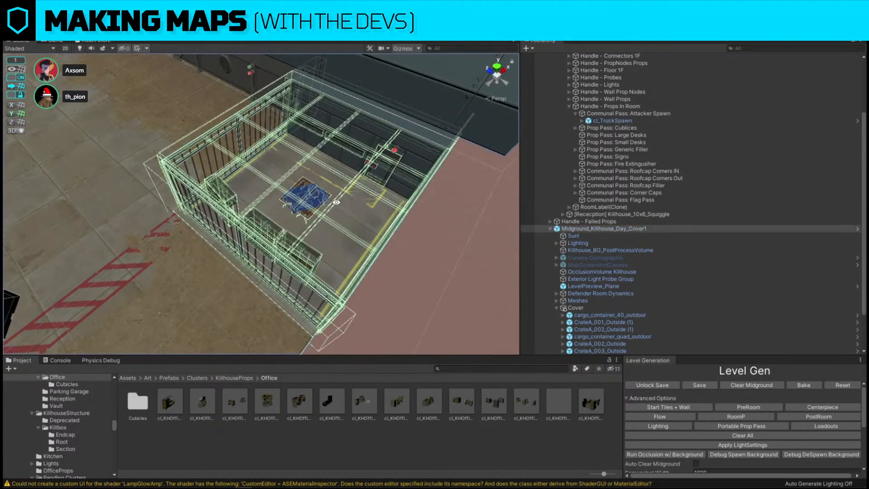
{"action": "left_click", "coordinate": [337, 203]}
{"action": "left_click", "coordinate": [550, 229]}
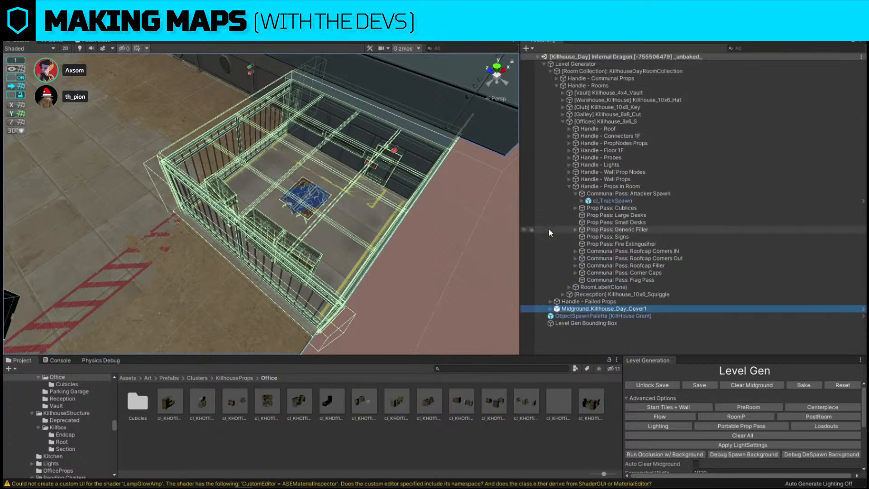
{"action": "left_click", "coordinate": [551, 308]}
{"action": "scroll", "coordinate": [549, 306], "scroll_direction": "down", "scroll_amount": 4}
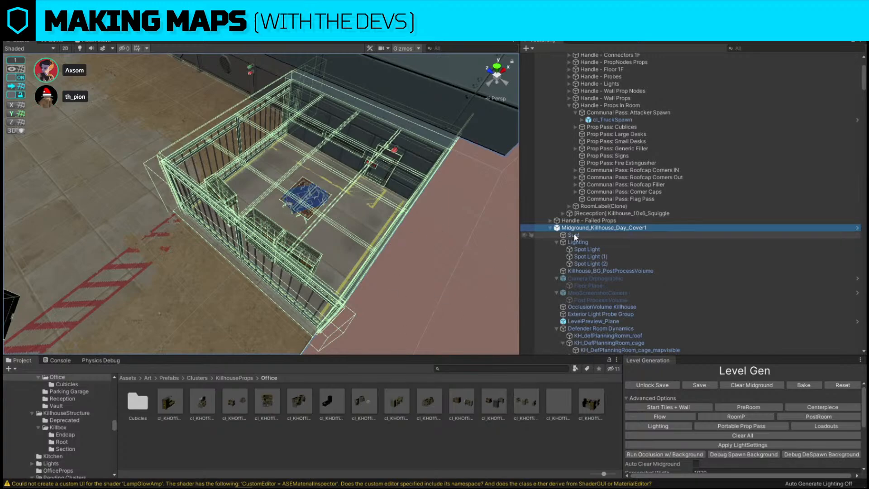
{"action": "scroll", "coordinate": [574, 232], "scroll_direction": "down", "scroll_amount": 3}
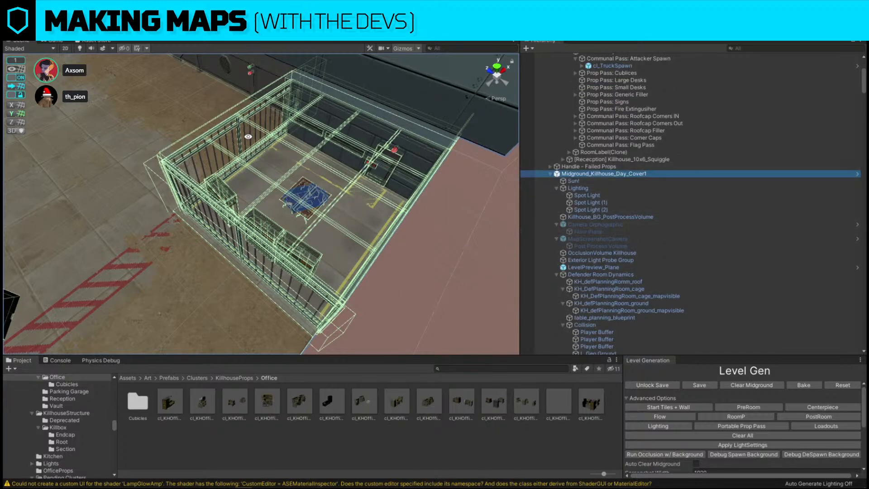
{"action": "left_click_drag", "start_coordinate": [257, 197], "coordinate": [412, 157], "text": "alt"}
{"action": "scroll", "coordinate": [376, 168], "scroll_direction": "down", "scroll_amount": 5}
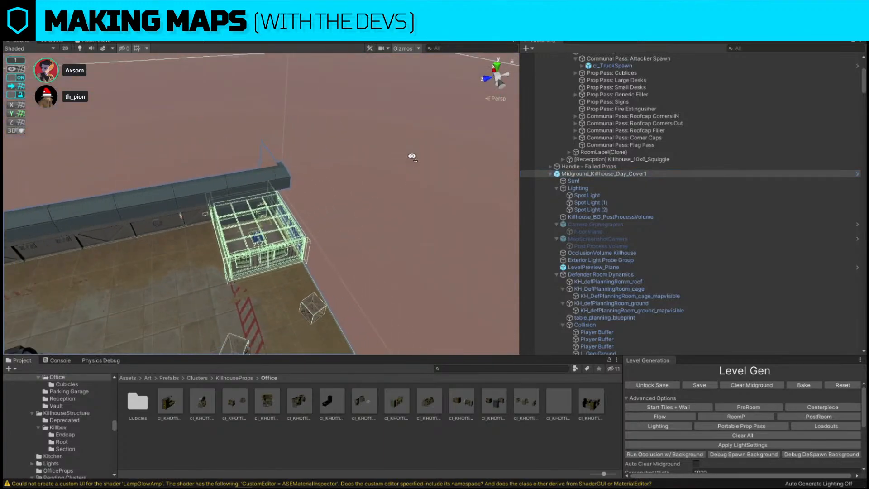
Examine the layout of the killhouse rooms, truck spawn and outdoor cover relative to the defender planning room.
{"action": "right_click_drag", "start_coordinate": [412, 156], "coordinate": [131, 202]}
{"action": "left_click", "coordinate": [407, 94]}
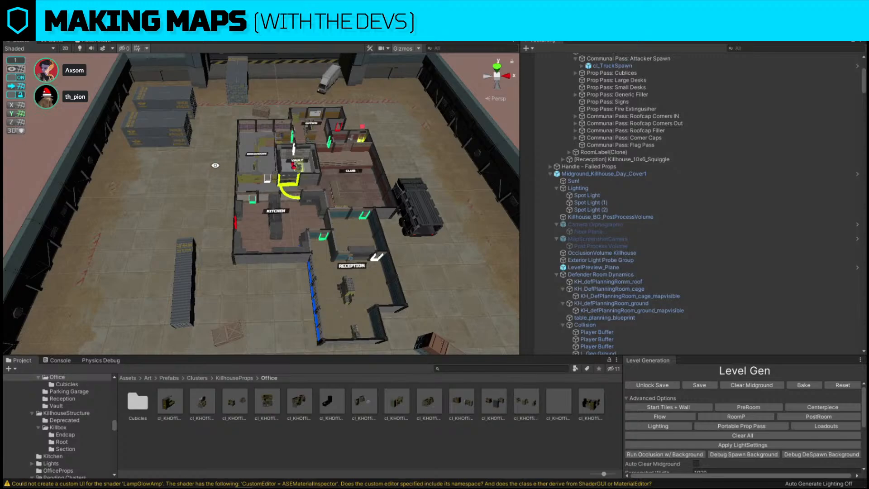
{"action": "left_click_drag", "start_coordinate": [216, 165], "coordinate": [365, 185], "text": "alt"}
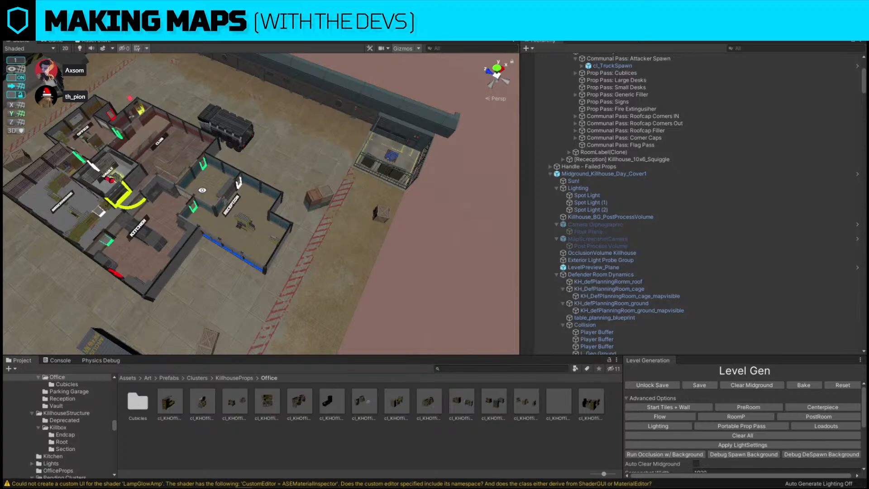
{"action": "left_click_drag", "start_coordinate": [203, 190], "coordinate": [388, 152], "text": "alt"}
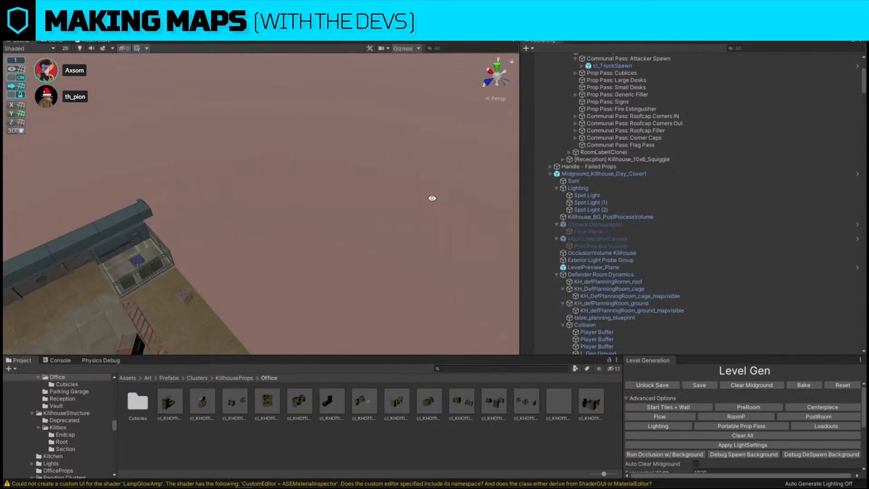
{"action": "left_click_drag", "start_coordinate": [443, 188], "coordinate": [299, 167], "text": "alt"}
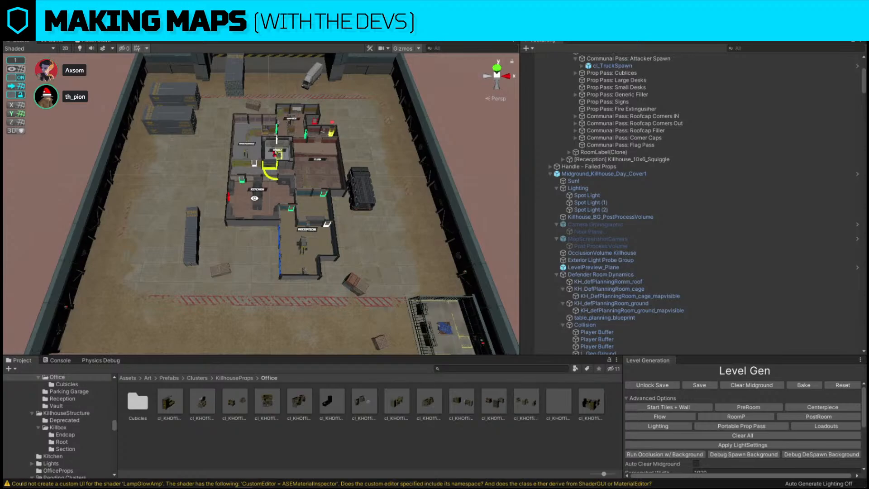
{"action": "right_click_drag", "start_coordinate": [255, 198], "coordinate": [234, 230]}
{"action": "key", "text": "s"}
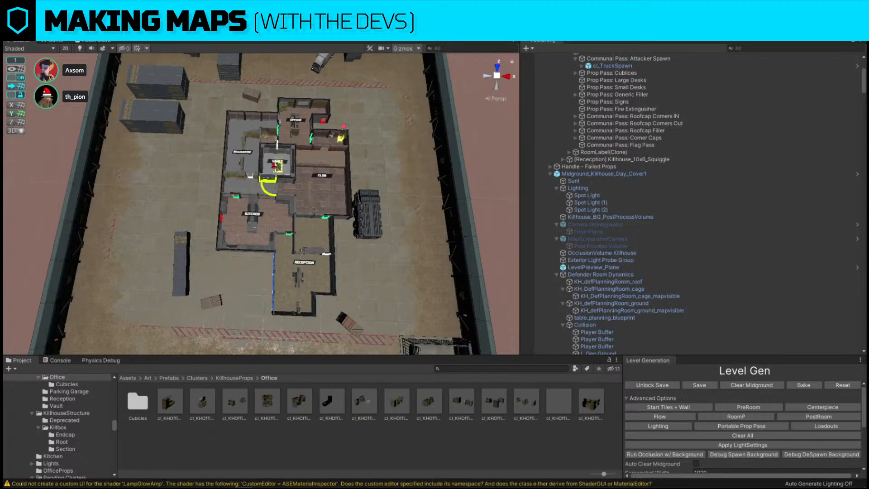
Save the scene with the repositioned rooms, truck spawn and crate.
{"action": "left_click", "coordinate": [28, 48]}
{"action": "left_click", "coordinate": [31, 68]}
{"action": "left_click", "coordinate": [10, 36]}
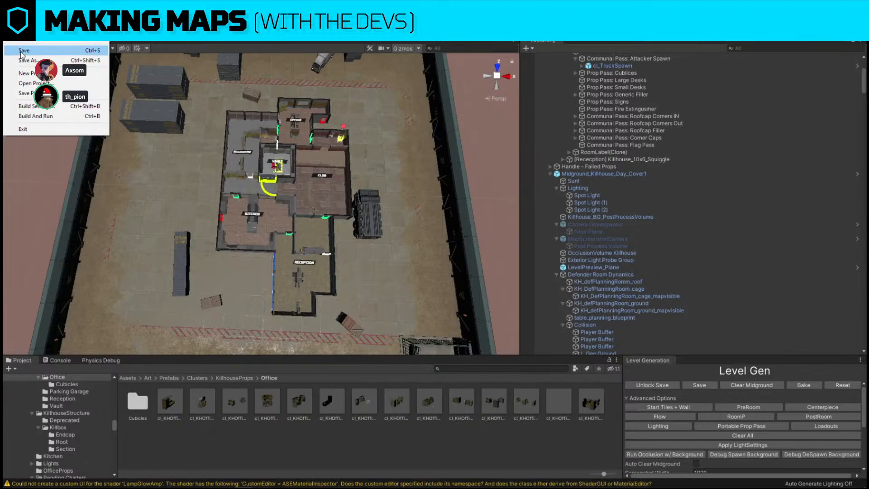
{"action": "left_click", "coordinate": [23, 51]}
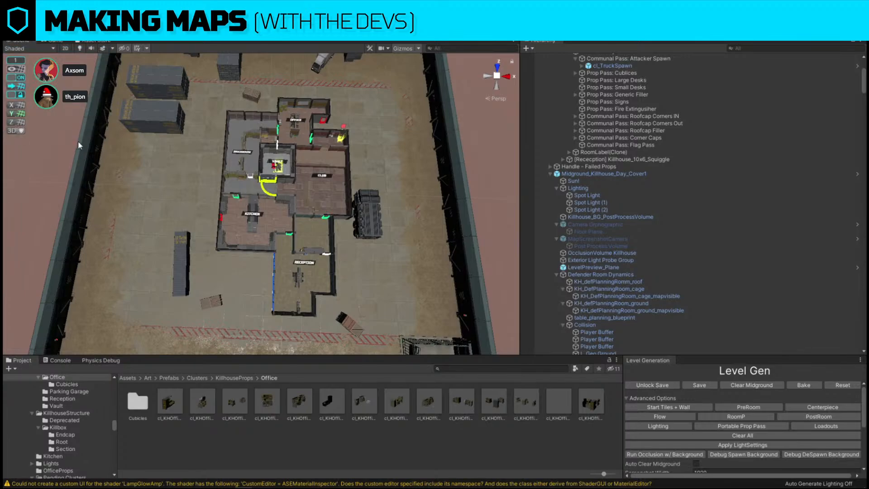
Reload the base level generation scene to clear out the saved killhouse, and set the start seed to -1.
{"action": "scroll", "coordinate": [260, 171], "scroll_direction": "down", "scroll_amount": 5}
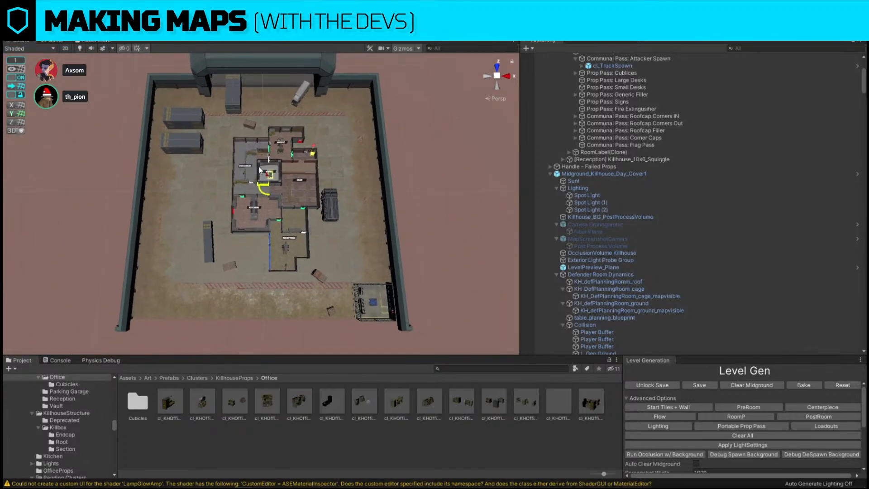
{"action": "left_click", "coordinate": [10, 36]}
{"action": "left_click", "coordinate": [23, 50]}
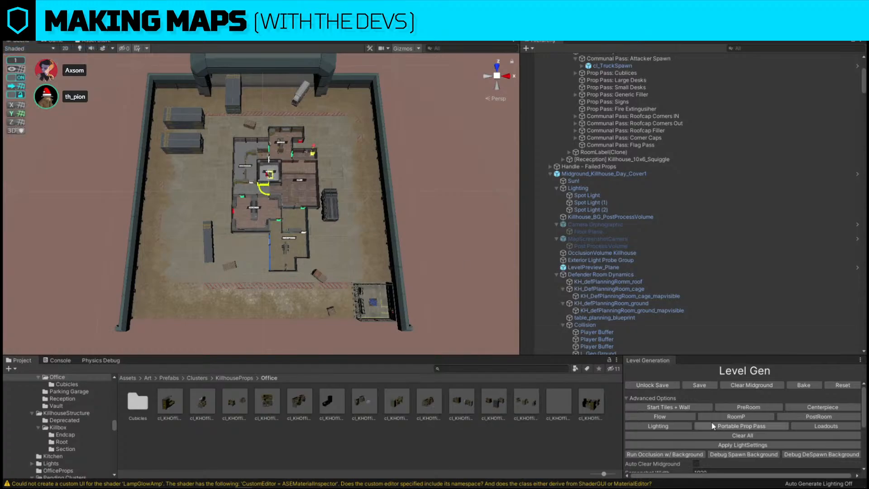
{"action": "left_click", "coordinate": [676, 400]}
{"action": "left_click", "coordinate": [670, 399]}
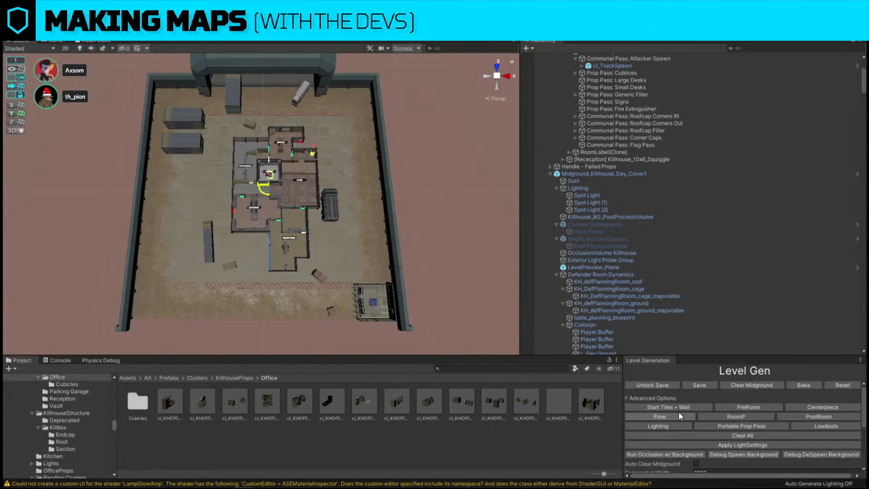
{"action": "scroll", "coordinate": [688, 430], "scroll_direction": "down", "scroll_amount": 5}
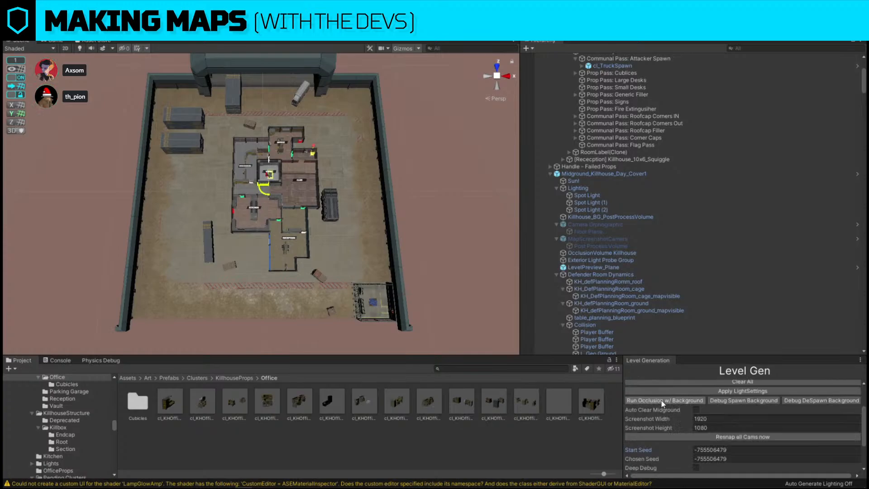
{"action": "left_click", "coordinate": [725, 468]}
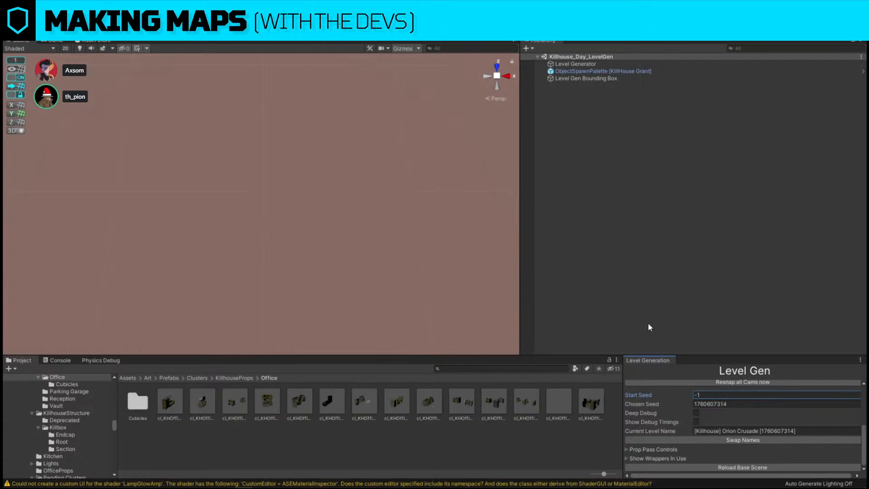
Generate a new killhouse layout with the Start Tiles + Wall pass and examine its room arrangement up close.
{"action": "mouse_move", "coordinate": [485, 203]}
{"action": "scroll", "coordinate": [643, 382], "scroll_direction": "up", "scroll_amount": 8}
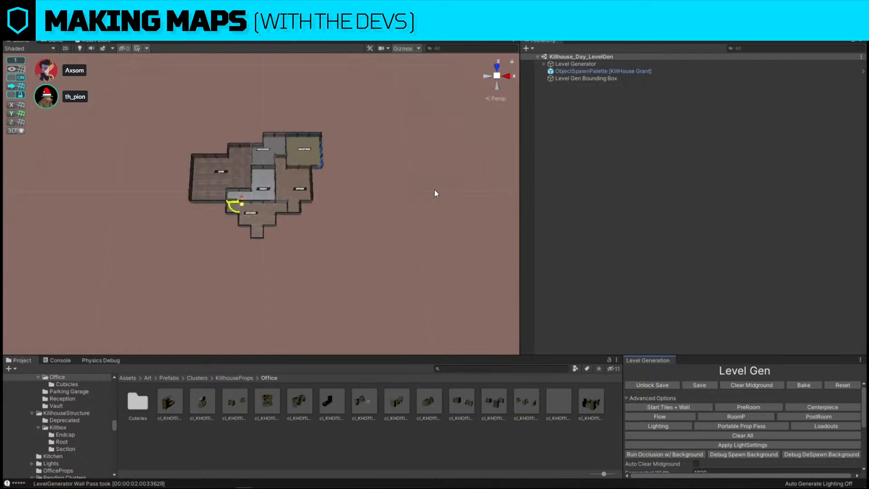
{"action": "right_click_drag", "start_coordinate": [433, 193], "coordinate": [409, 276]}
{"action": "scroll", "coordinate": [413, 209], "scroll_direction": "up", "scroll_amount": 5}
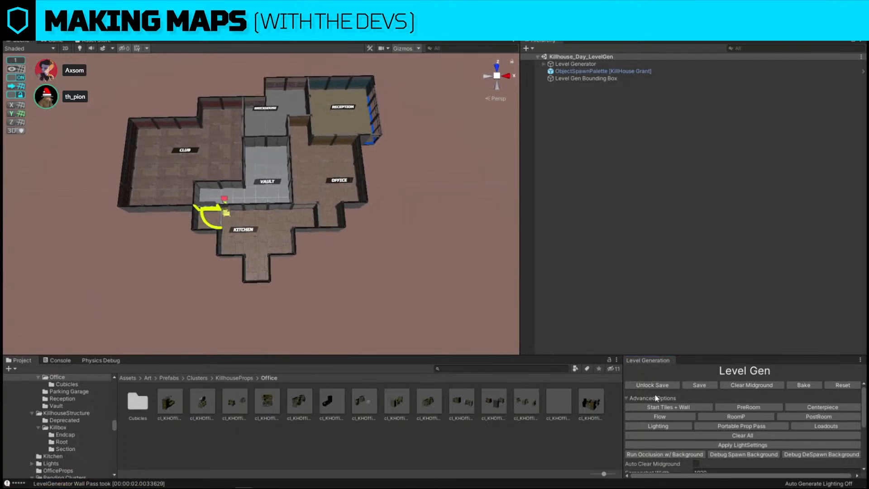